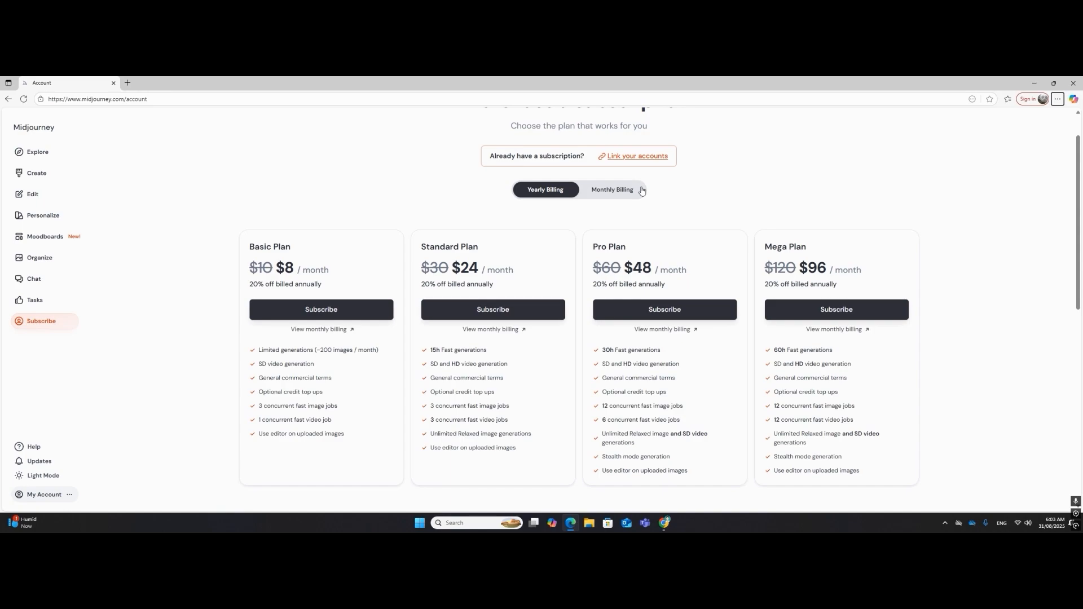
# Display the Midjourney subscription plans with monthly billing, and return to the Chrome window showing the active plan.
pyautogui.click(638, 191)
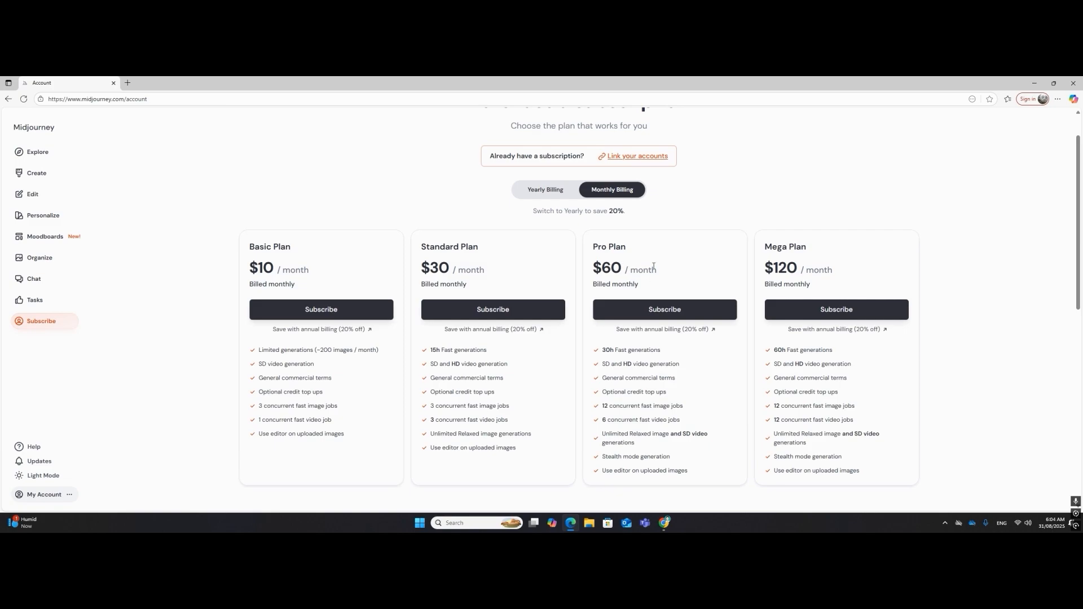
pyautogui.click(1029, 80)
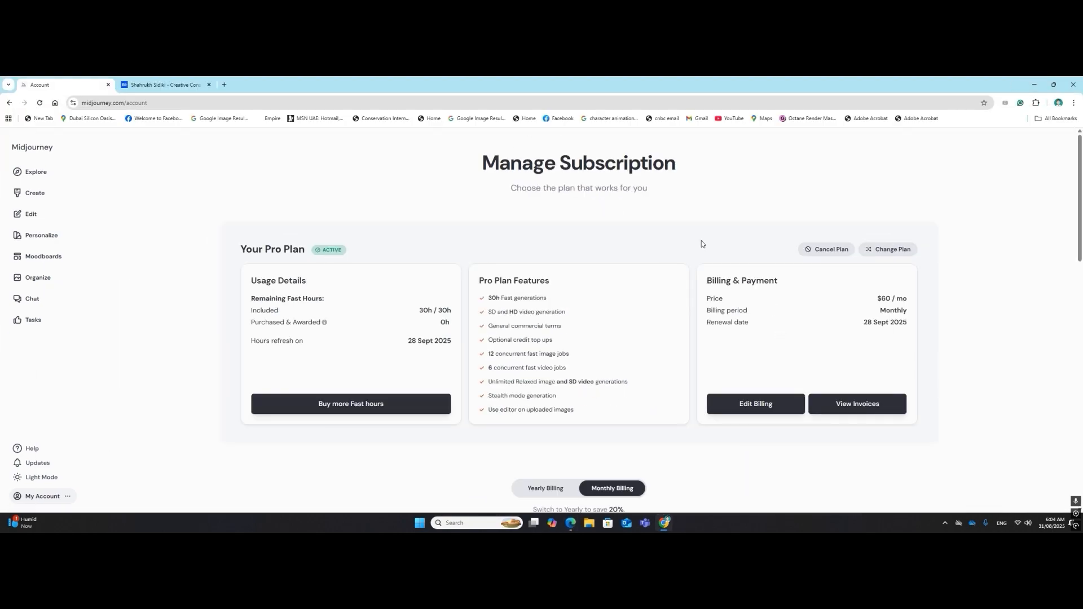
# Open the "AI Generated Promo - MidJourney - Dubai Promo" project on Behance, watch the start of its video, and close it.
pyautogui.click(169, 85)
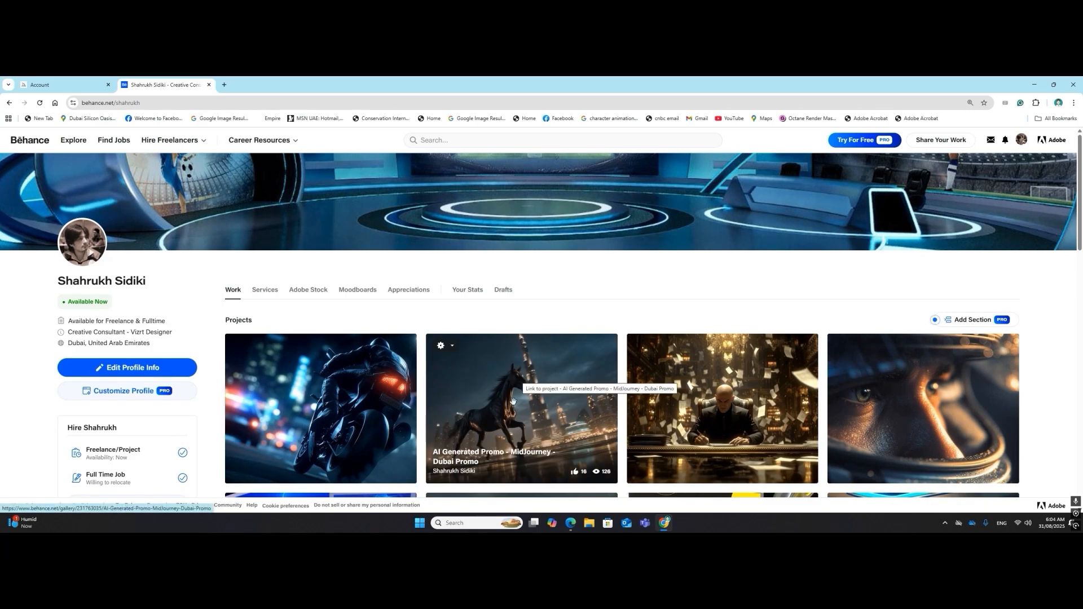
pyautogui.click(512, 458)
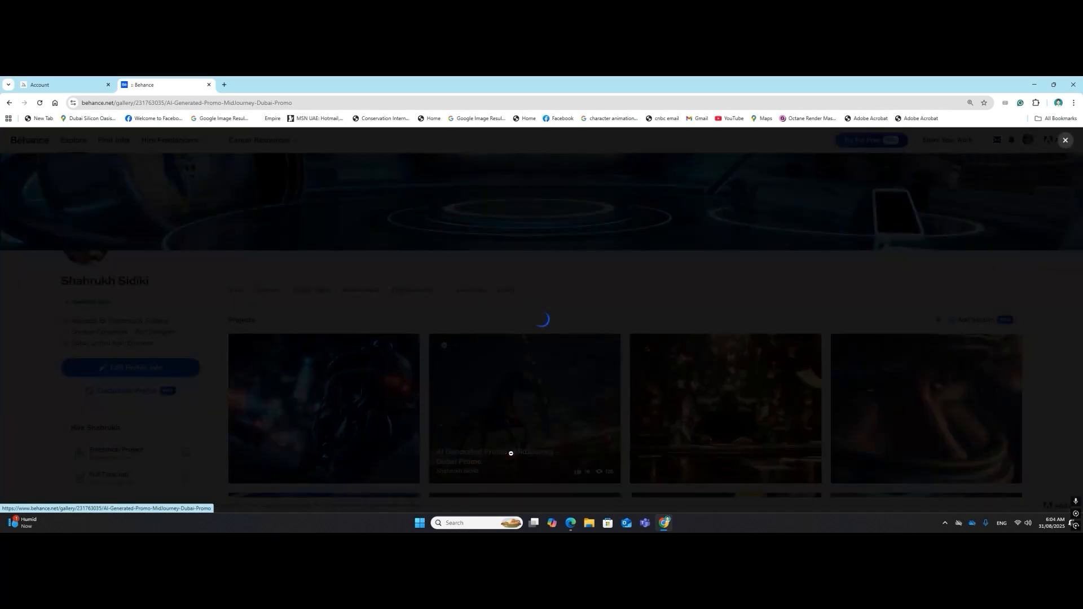
pyautogui.scroll(-10, 542, 389)
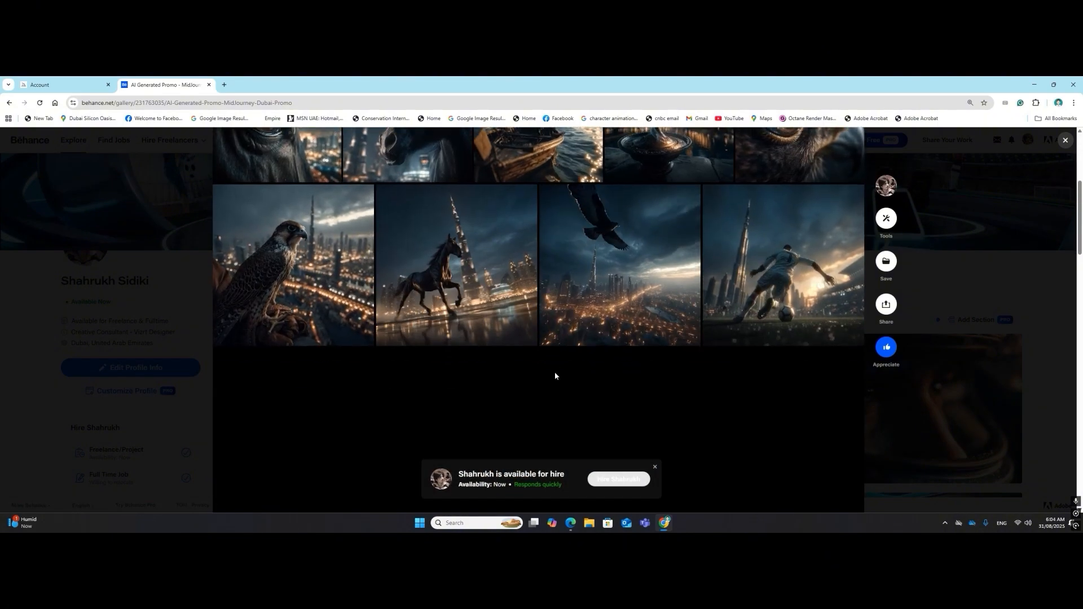
pyautogui.scroll(-1, 554, 366)
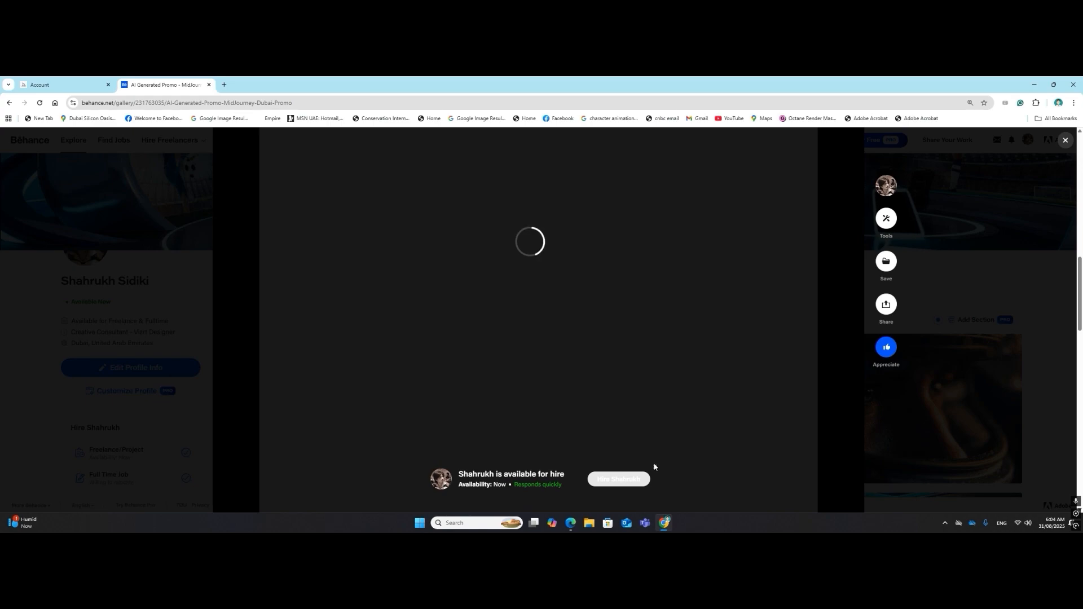
pyautogui.click(550, 258)
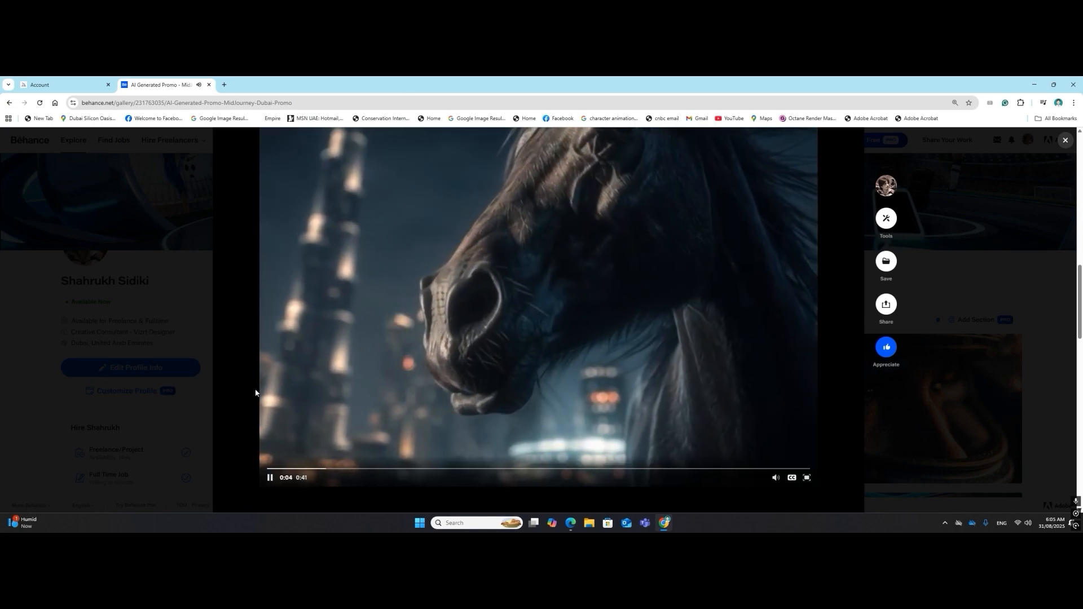
pyautogui.click(271, 479)
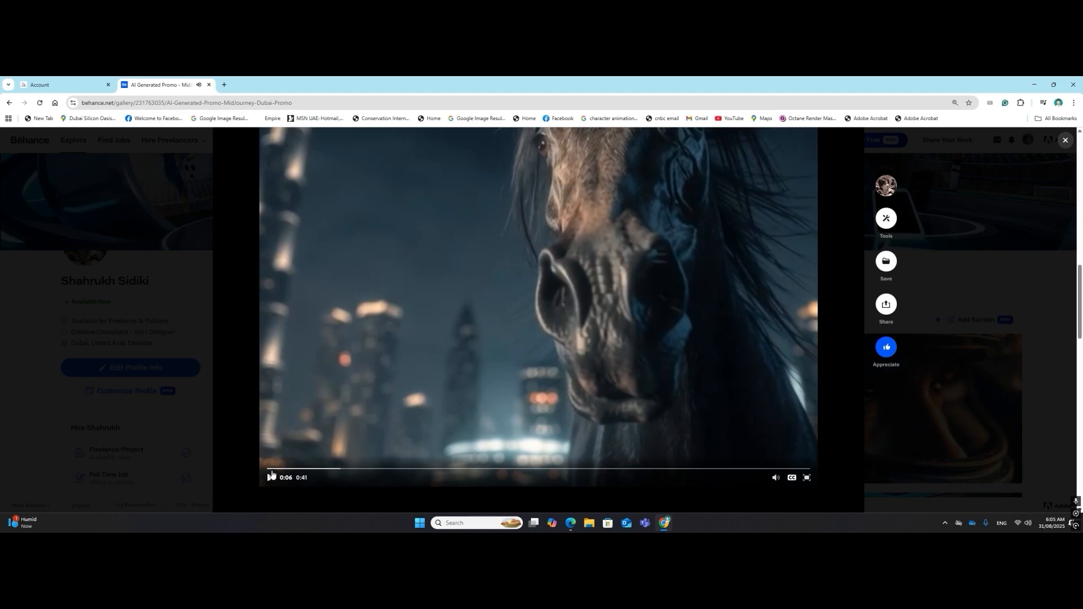
pyautogui.click(196, 292)
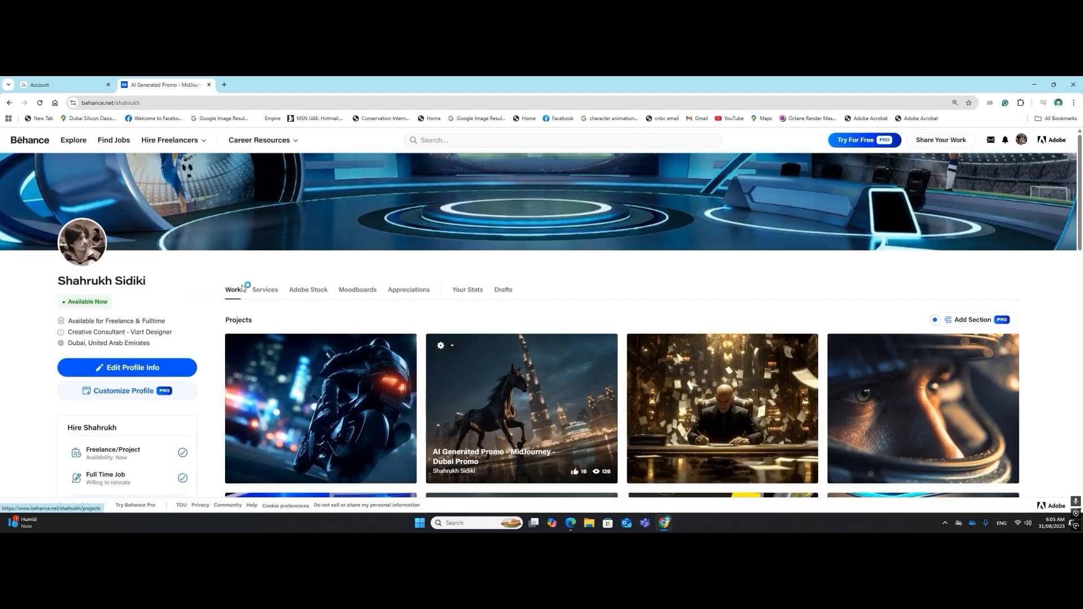
# Reopen the Dubai promo project on Behance and look over its image gallery.
pyautogui.click(441, 345)
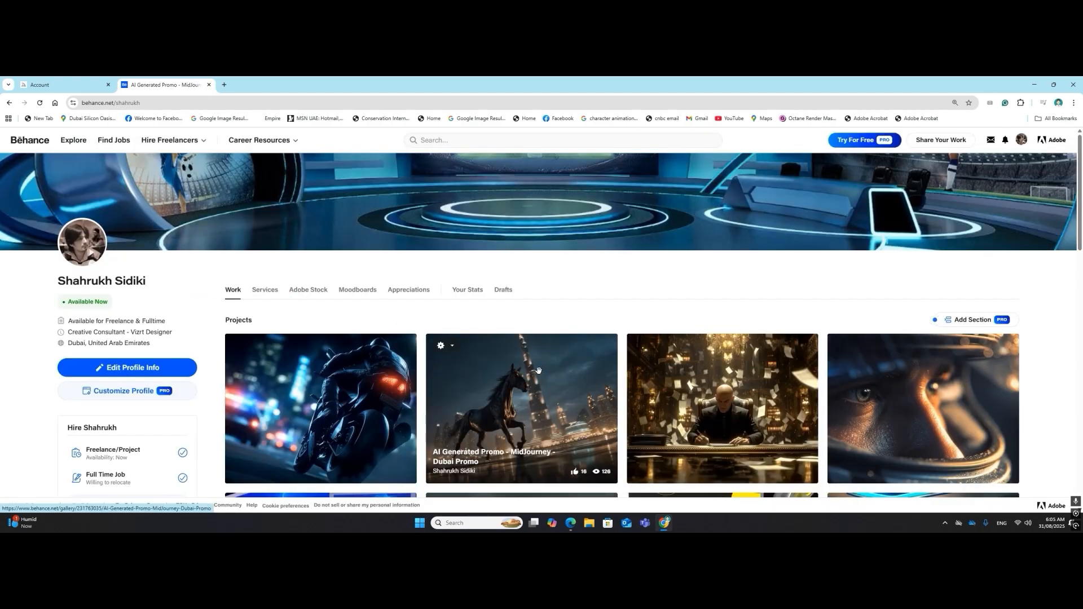
pyautogui.click(478, 453)
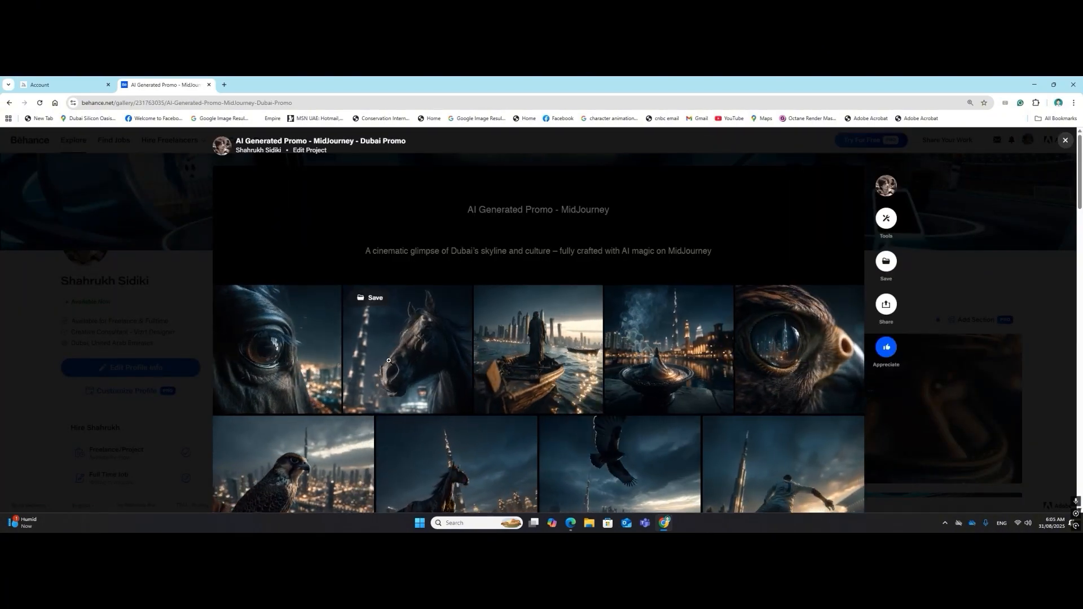
pyautogui.scroll(-3, 526, 374)
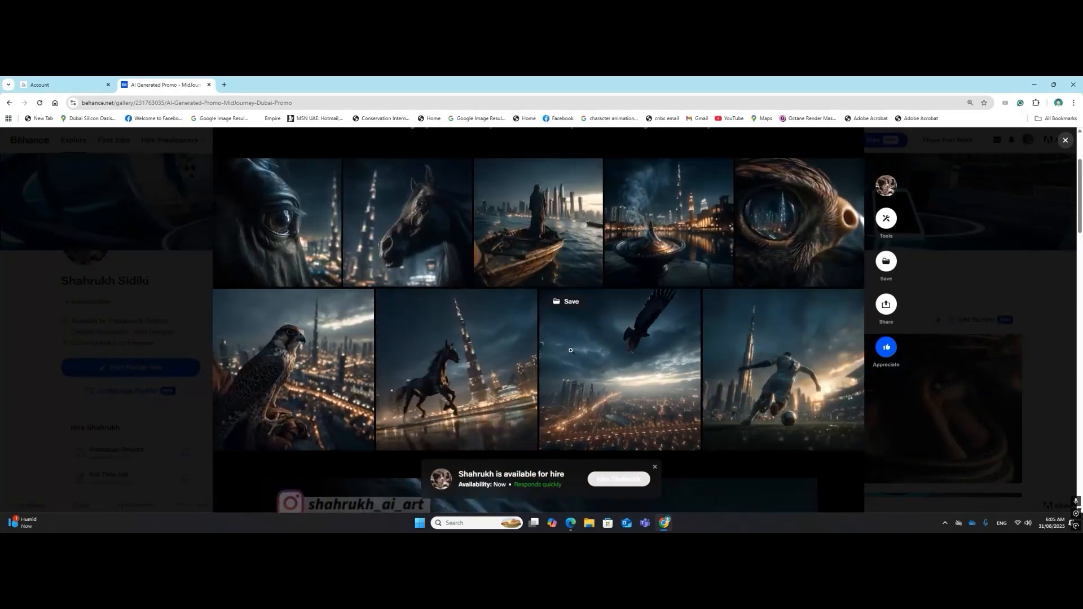
# Close the Behance project and switch to Midjourney's Create page.
pyautogui.click(30, 286)
pyautogui.click(59, 85)
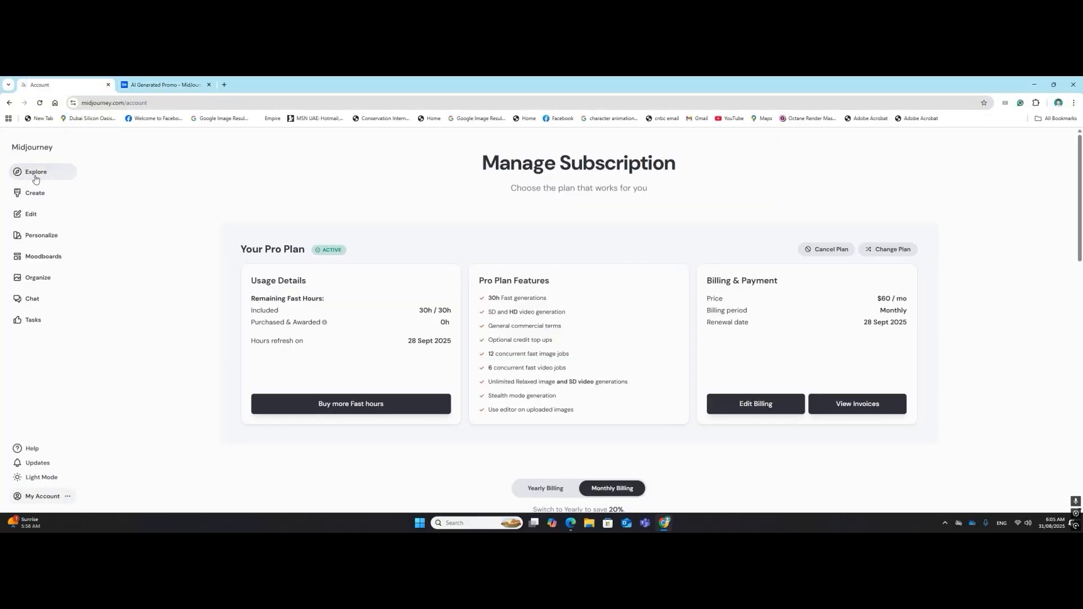
pyautogui.click(35, 194)
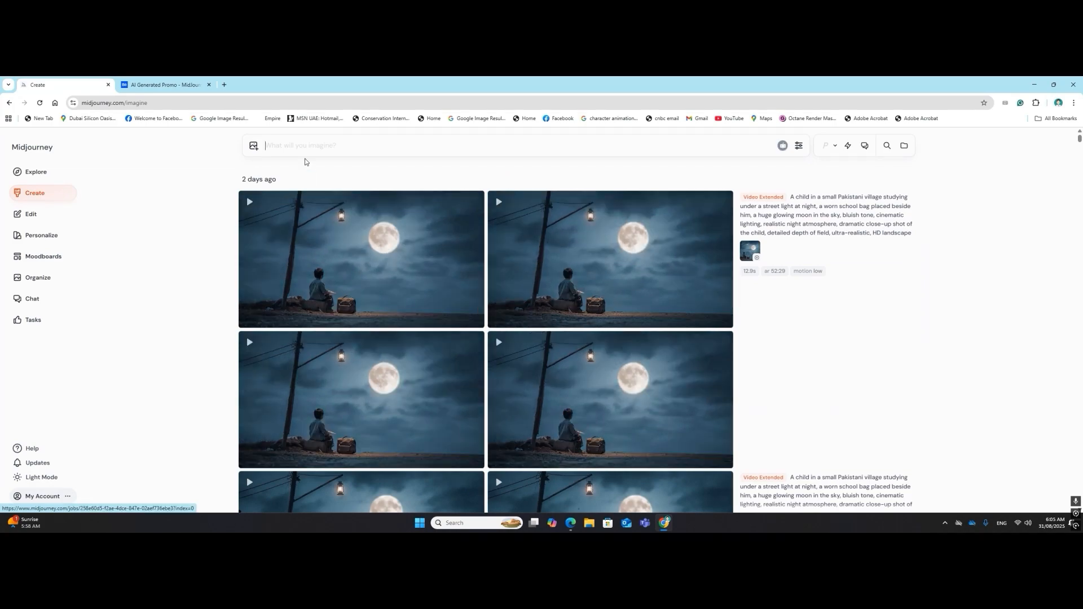
# Open chatgpt.com in a new browser tab and decline the offer to connect apps.
pyautogui.click(225, 84)
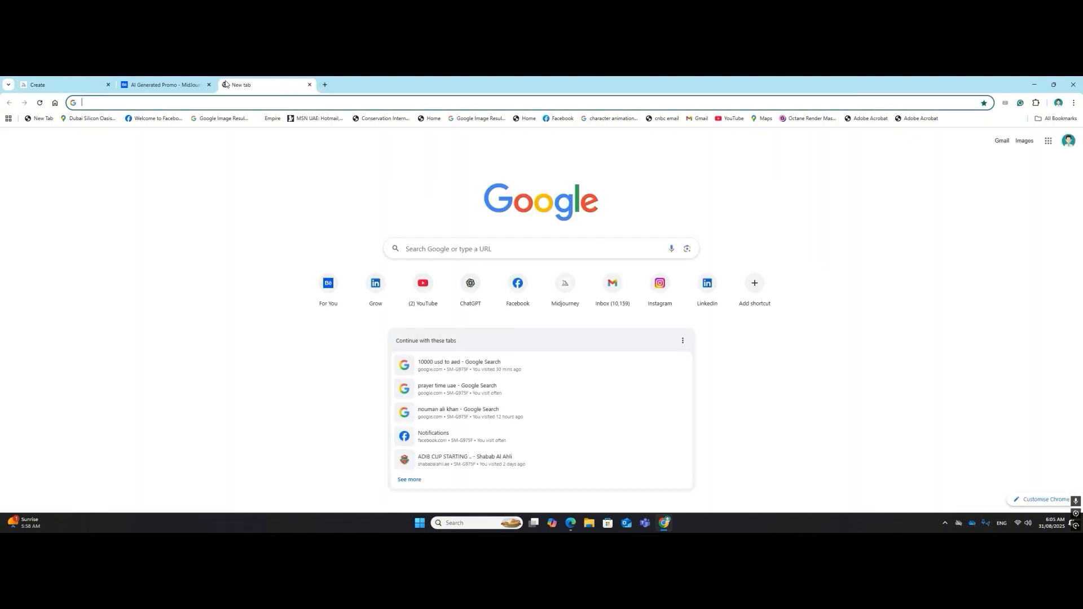
pyautogui.write('chatgpt.com')
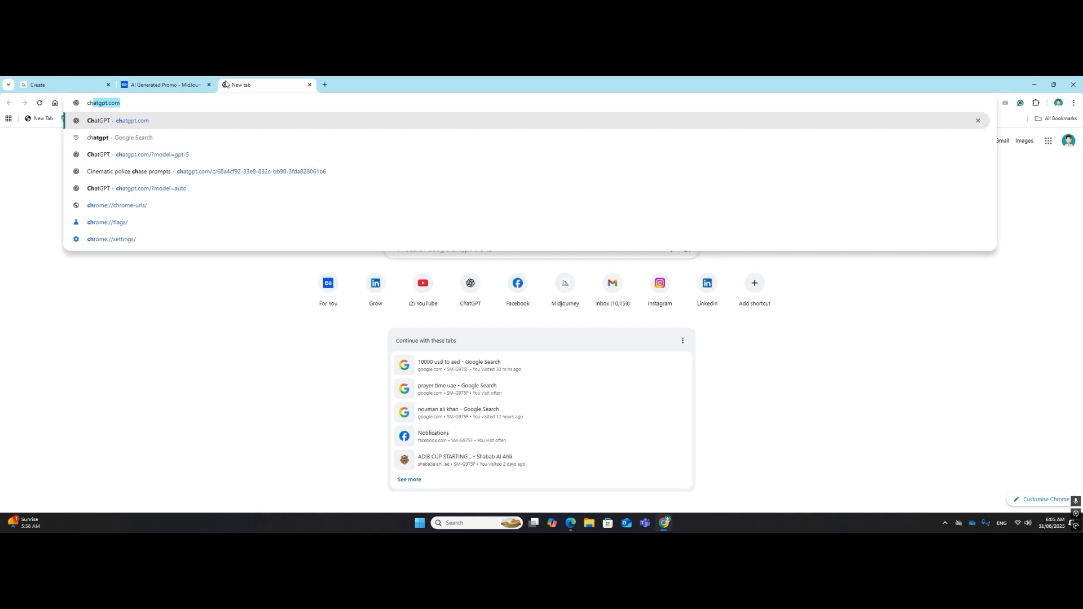
pyautogui.press('Return')
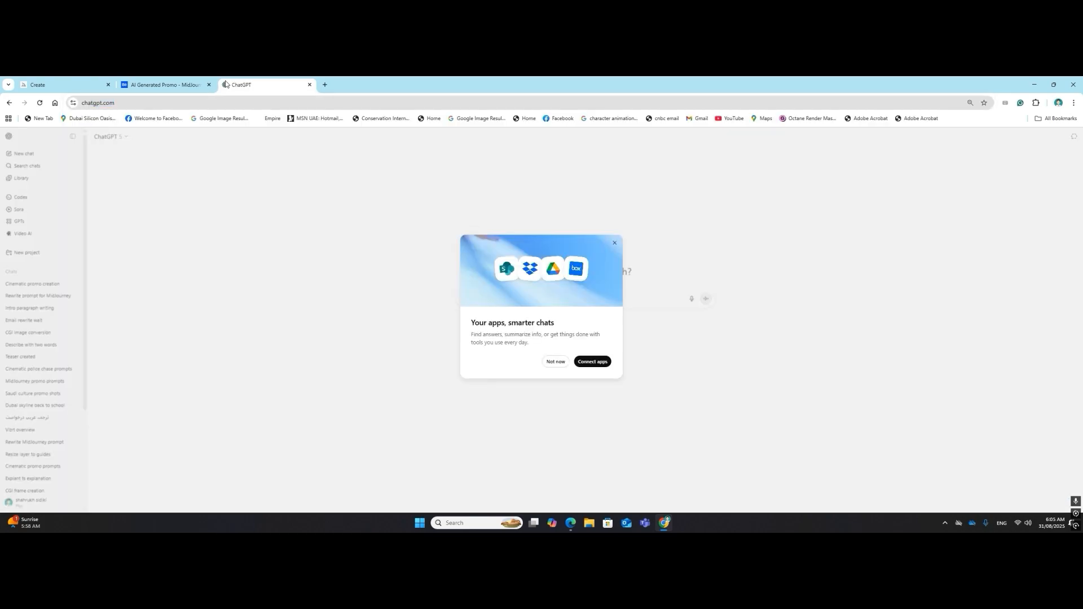
pyautogui.click(555, 362)
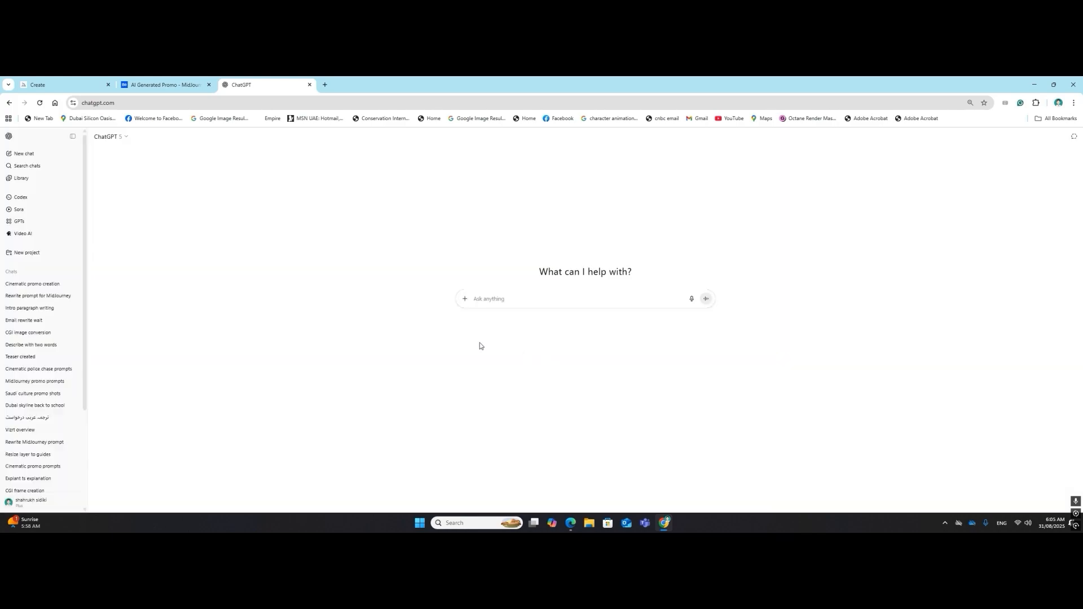
# Start a new chat and write that a Dubai-based Midjourney promo needs cinematic style, nice depth of field and night mode for every shot.
pyautogui.click(25, 155)
pyautogui.write('i')
pyautogui.write('am')
pyautogui.write(' going to ')
pyautogui.write('create')
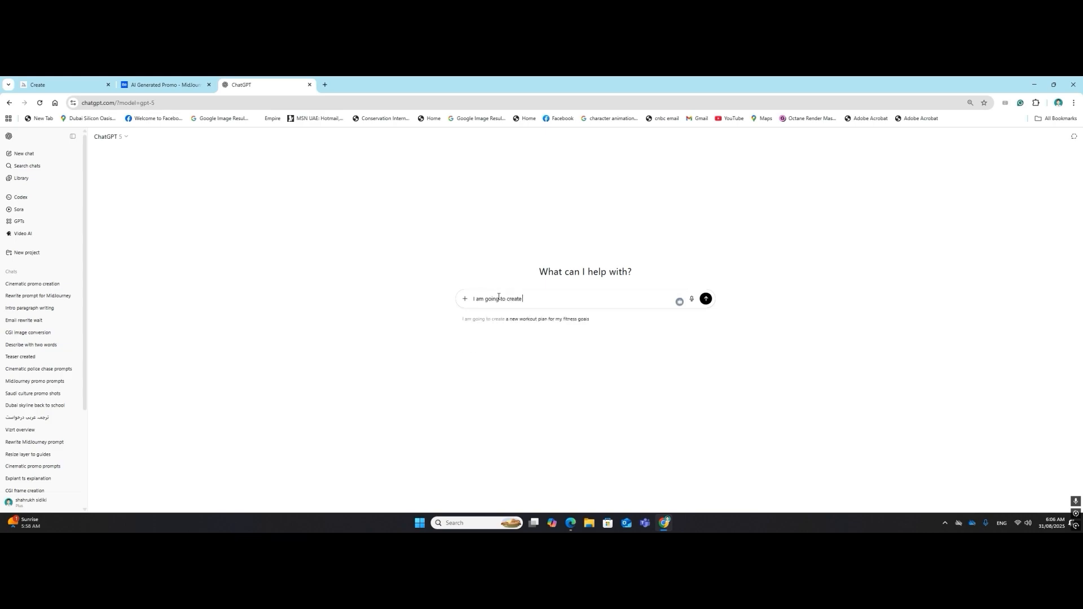
pyautogui.write(' a promo from mid journey,')
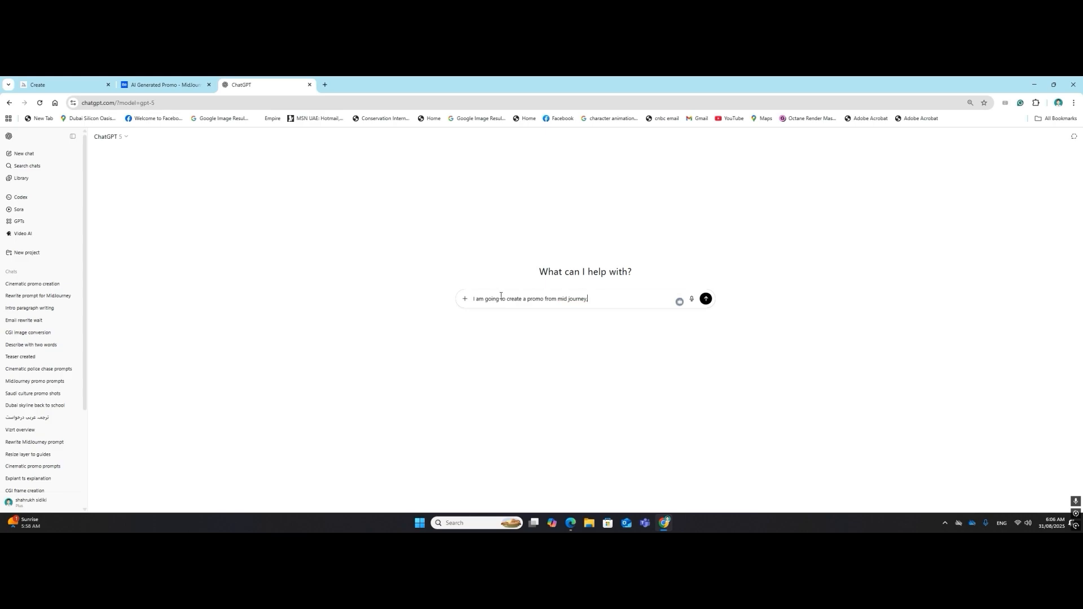
pyautogui.write('it will base on dubai, for every shot I need ')
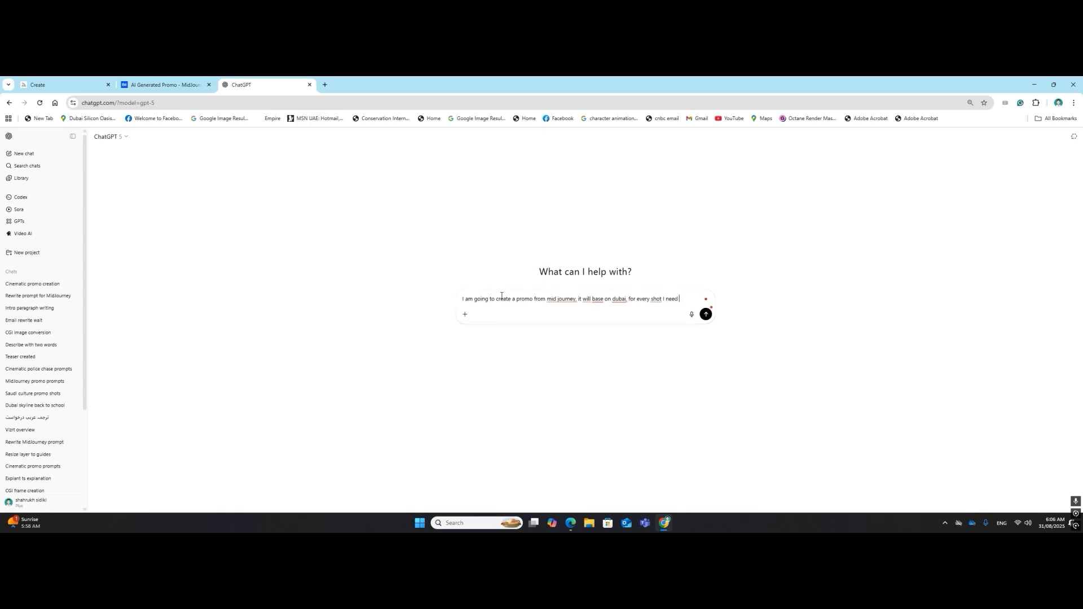
pyautogui.write('cinematic style , n')
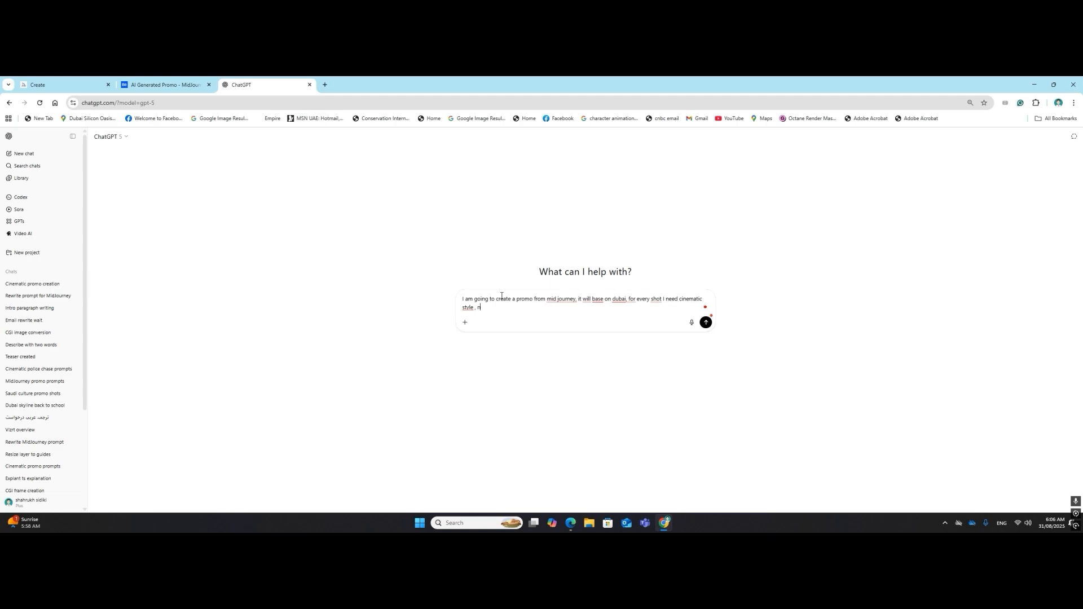
pyautogui.write('ice depth o')
pyautogui.write('f fied,')
pyautogui.write('and night mode ')
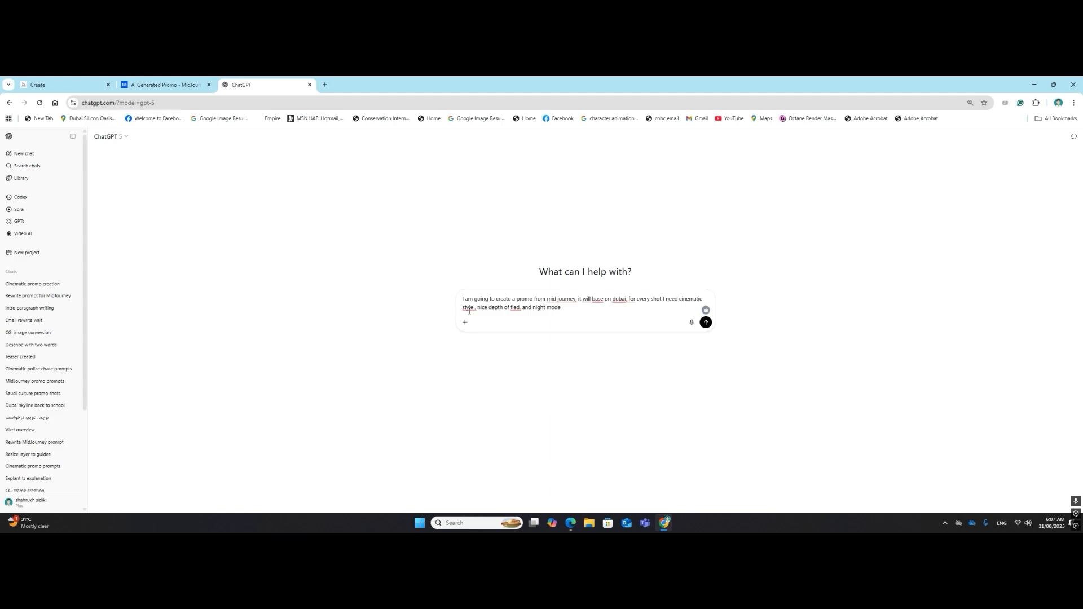
# Complete the message by asking to include these points in every shot and create a prompt from each shot's details, and send it.
pyautogui.write(', please')
pyautogui.write(' a')
pyautogui.write('dd thes')
pyautogui.write('e poins in evry sh')
pyautogui.write('ot, now I will ')
pyautogui.write('give you the de')
pyautogui.write('tails ')
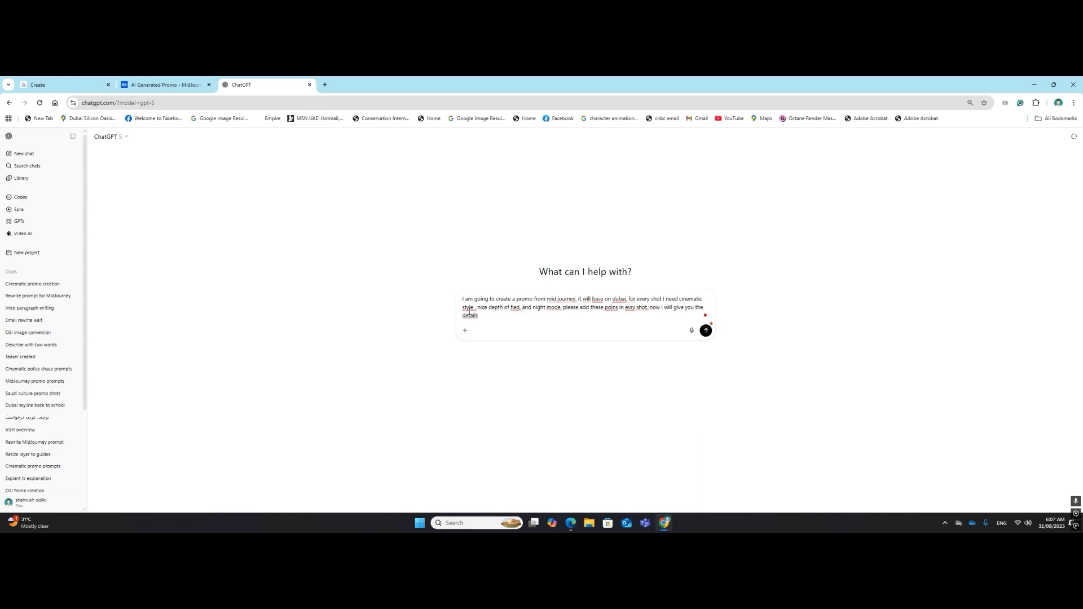
pyautogui.write('for each shot I wanted to create a prompt for me')
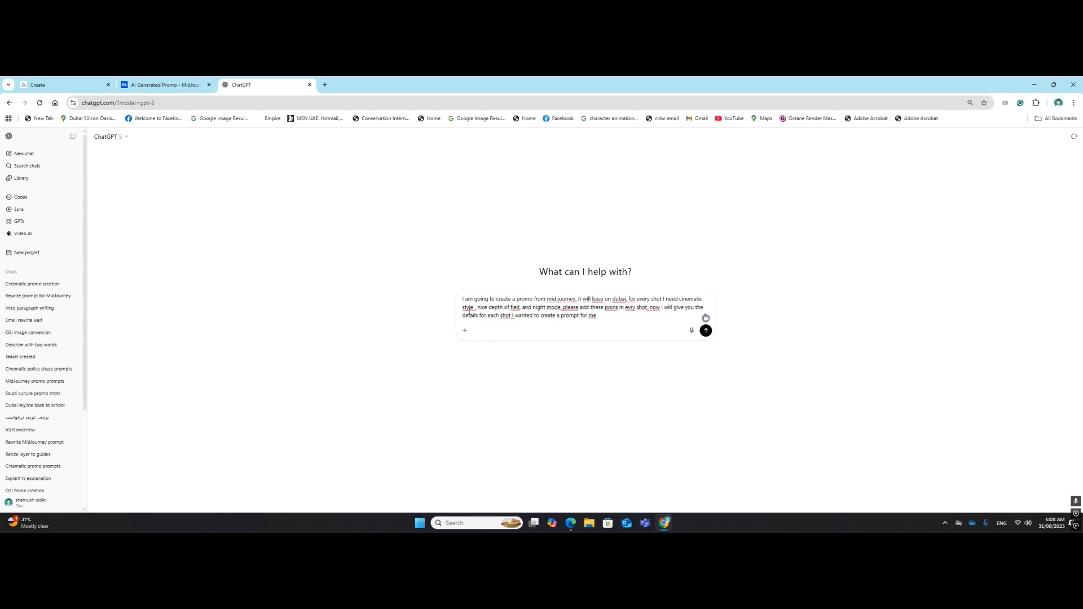
pyautogui.press('Return')
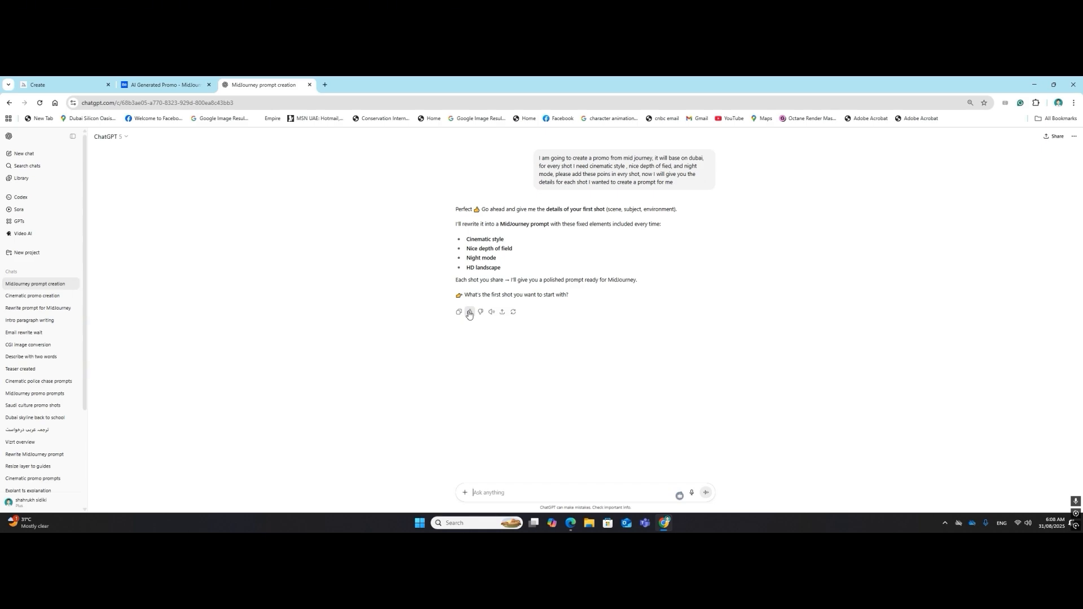
# Review the shots in the Dubai promo project on Behance as reference for the first prompt.
pyautogui.click(164, 85)
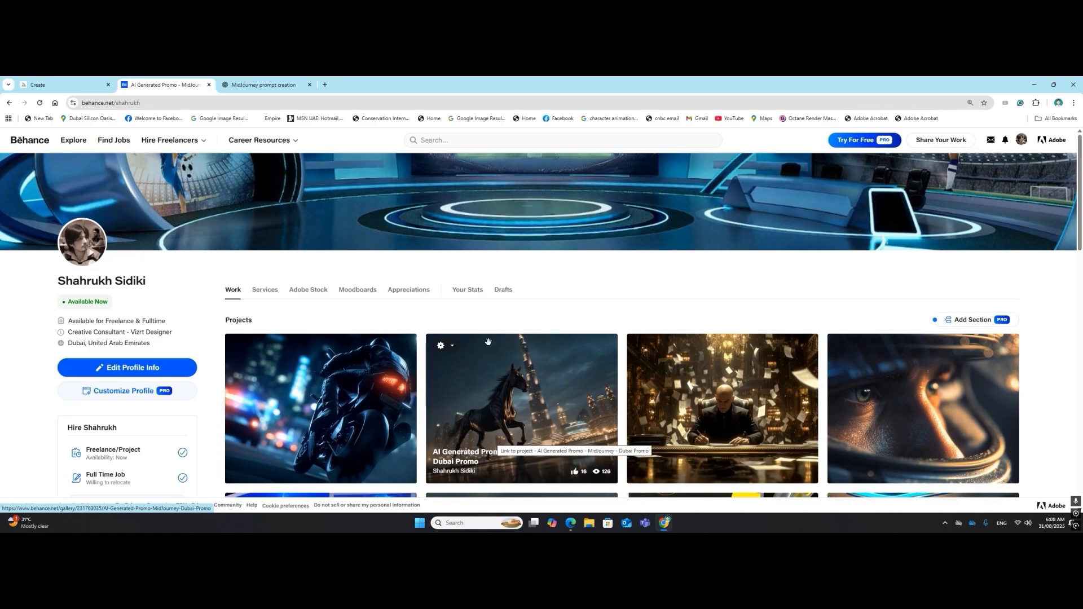
pyautogui.click(535, 451)
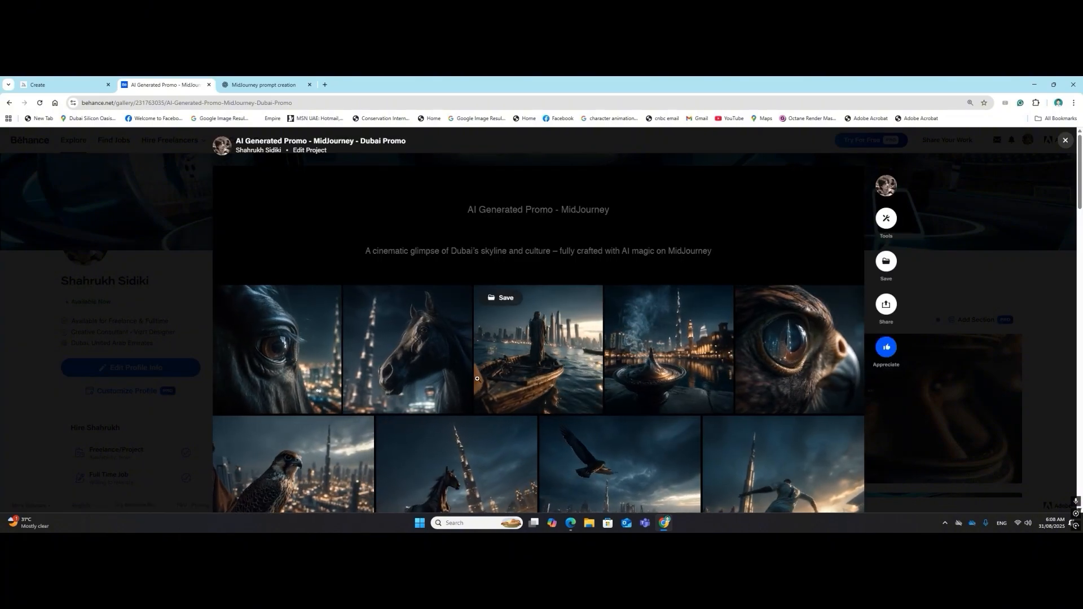
pyautogui.scroll(-3, 303, 343)
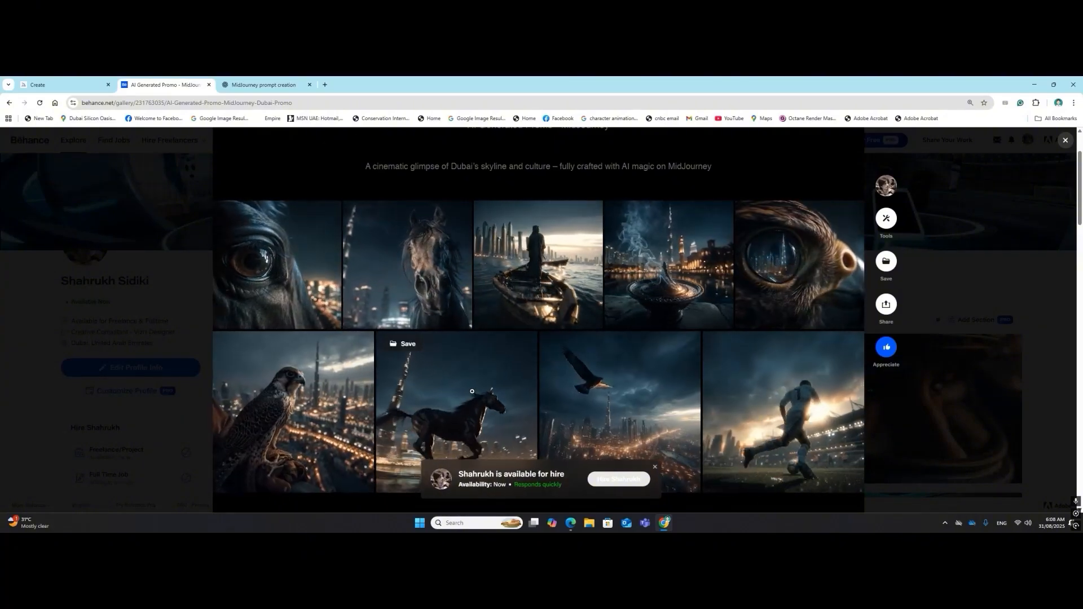
# Return to the ChatGPT conversation and send the first shot description, "a black horse in front of dubai skyline".
pyautogui.click(263, 85)
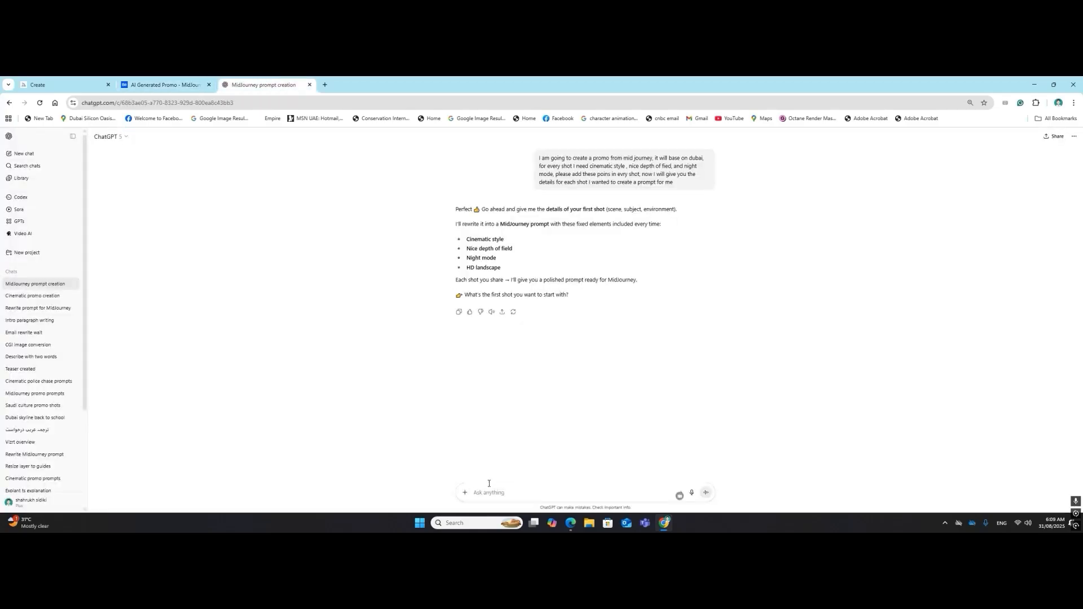
pyautogui.write('a black horse in front of dubai skyline')
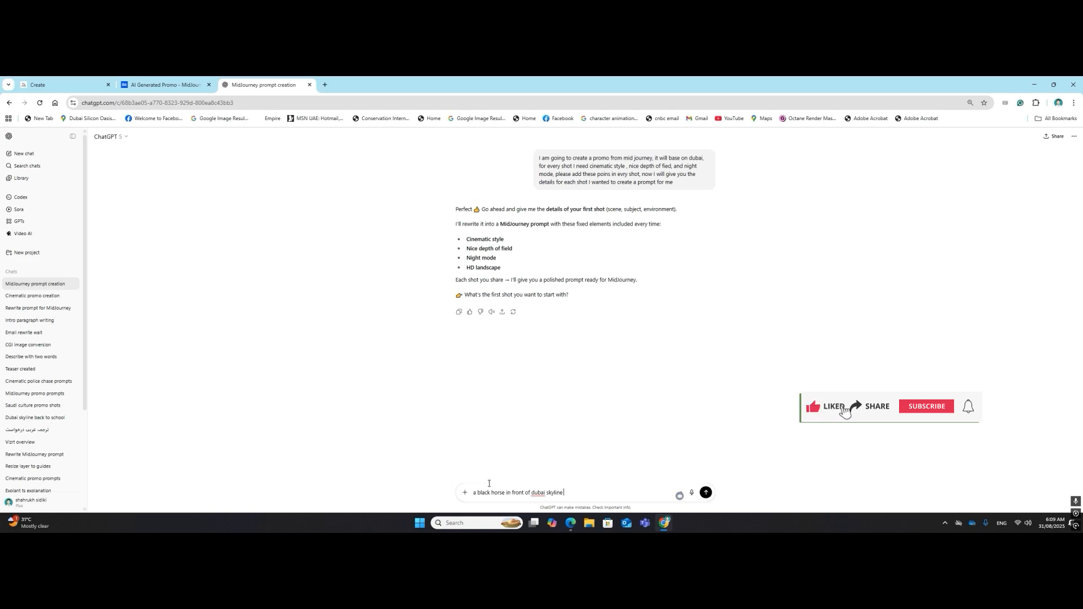
pyautogui.press('Return')
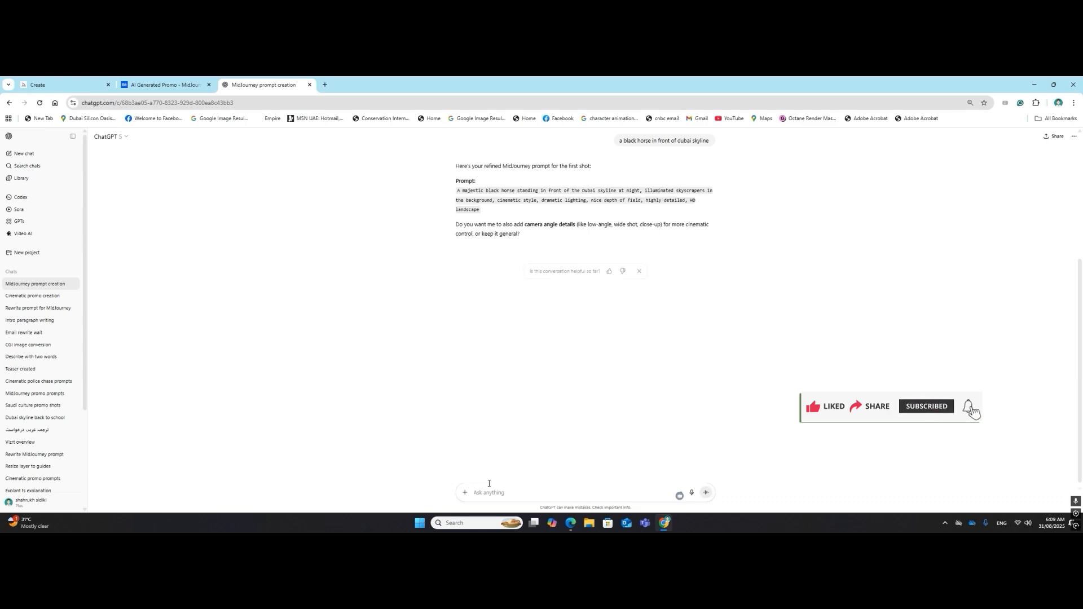
# Copy the generated black horse prompt from ChatGPT and paste it into Midjourney's prompt field.
pyautogui.moveTo(491, 211); pyautogui.dragTo(453, 195)
pyautogui.hotkey('ctrl', 'c')
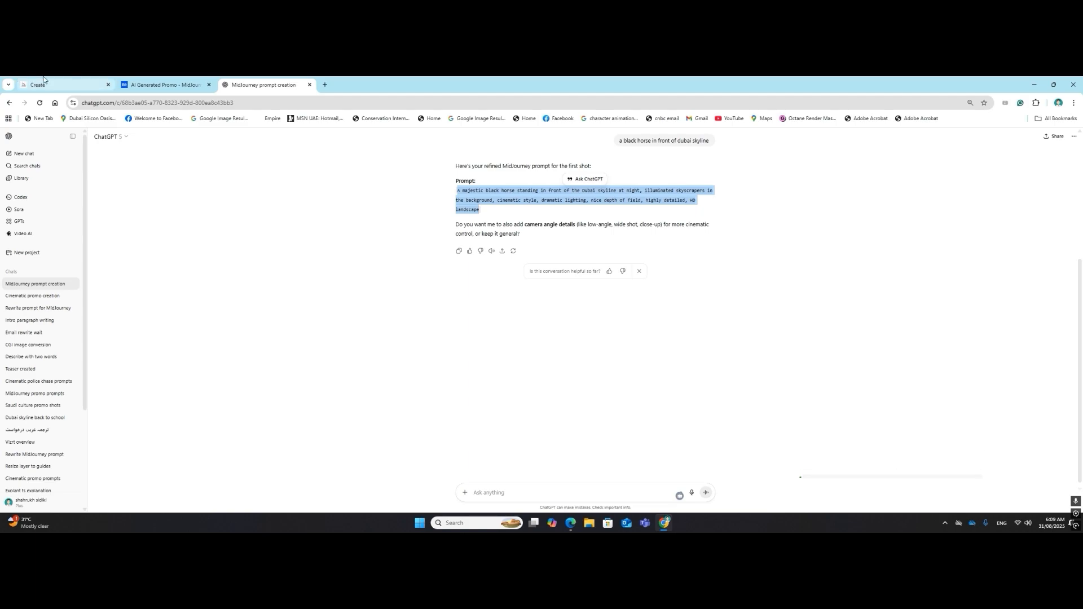
pyautogui.click(43, 82)
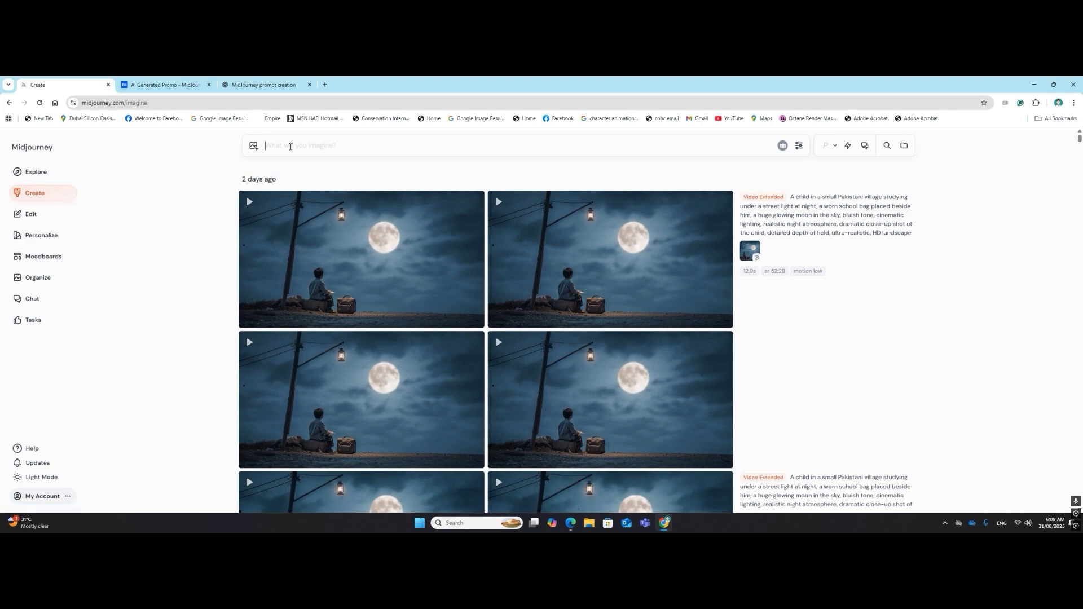
pyautogui.hotkey('ctrl', 'v')
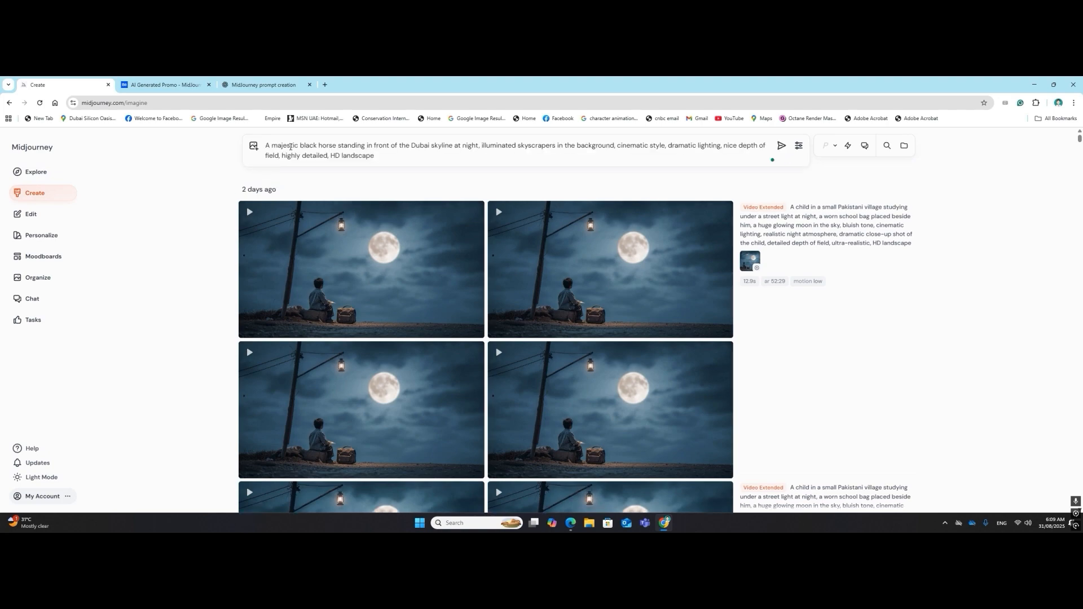
# Submit the majestic black horse and Dubai skyline prompt to generate its images.
pyautogui.click(782, 146)
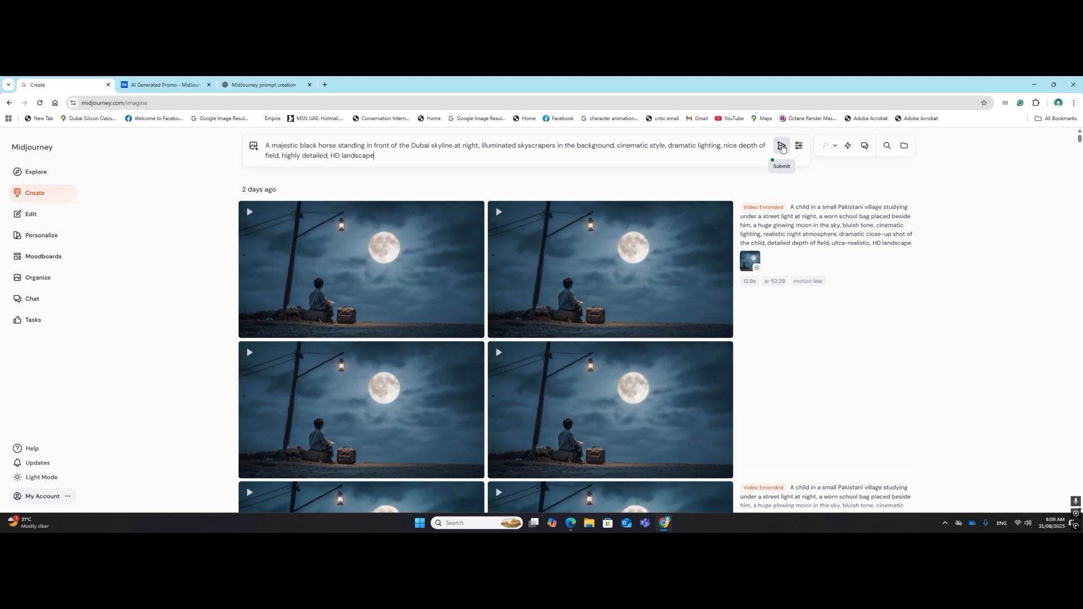
pyautogui.click(782, 146)
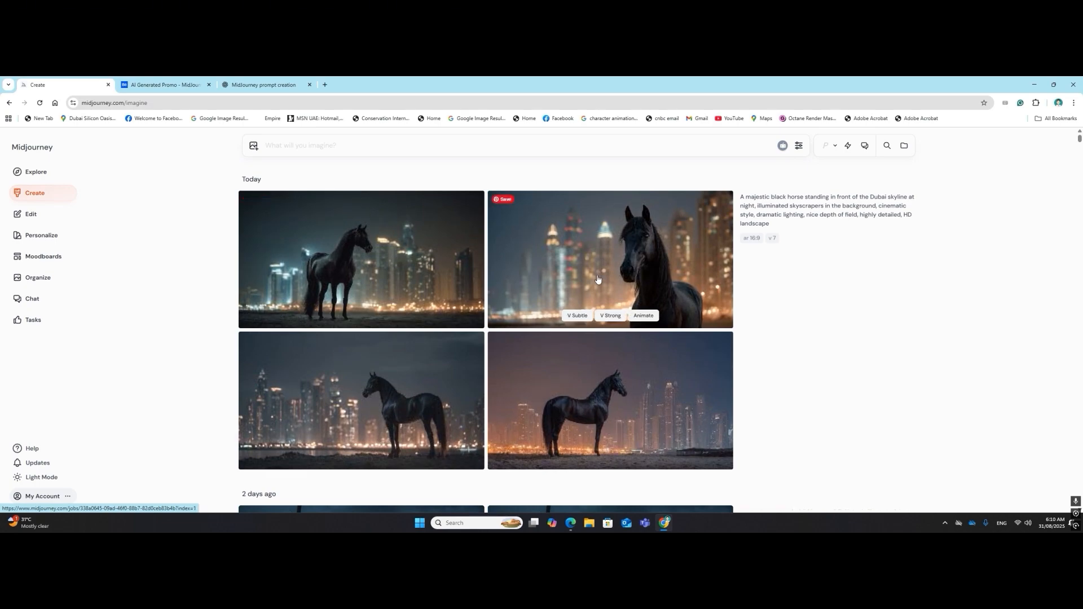
# Switch to the ChatGPT conversation and send the revised shot description, "black horse in front of dubai skyline in the background mainly burj khalifa".
pyautogui.click(289, 85)
pyautogui.click(499, 488)
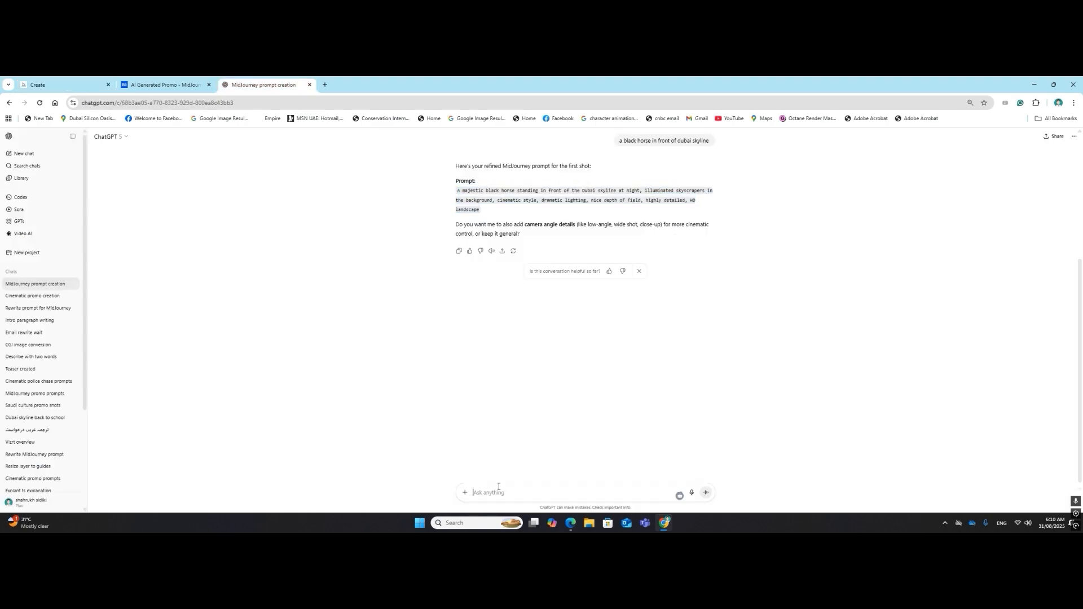
pyautogui.write('black ho')
pyautogui.write('rse in')
pyautogui.write(' front of')
pyautogui.write(' dubai sk')
pyautogui.write('yline main')
pyautogui.write('in the back')
pyautogui.write('ground mainly')
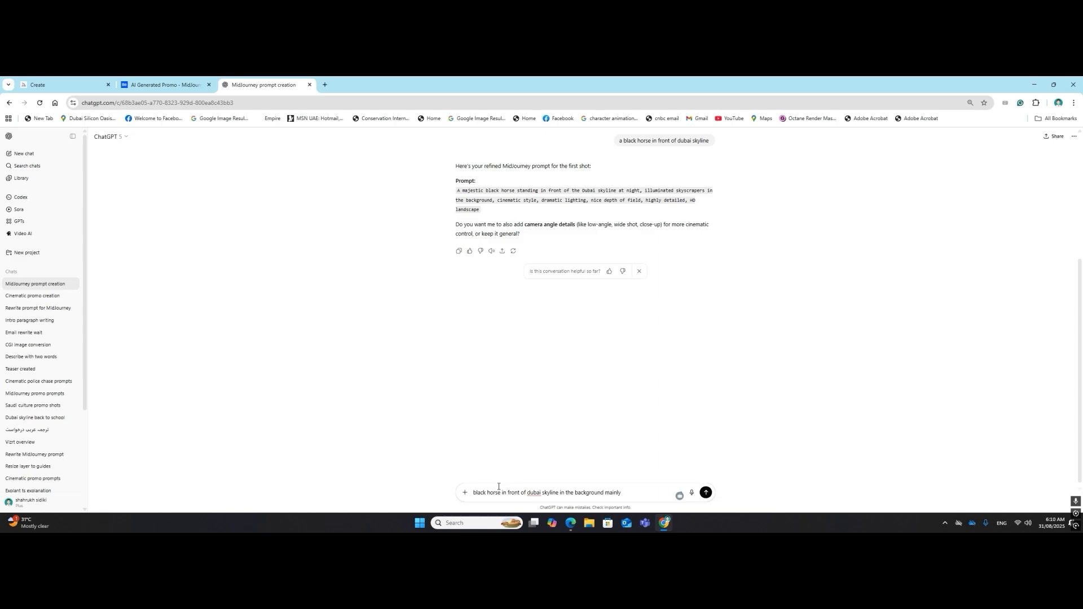
pyautogui.write(' bu')
pyautogui.write('rj khalifa')
pyautogui.write(' in')
pyautogui.press('Return')
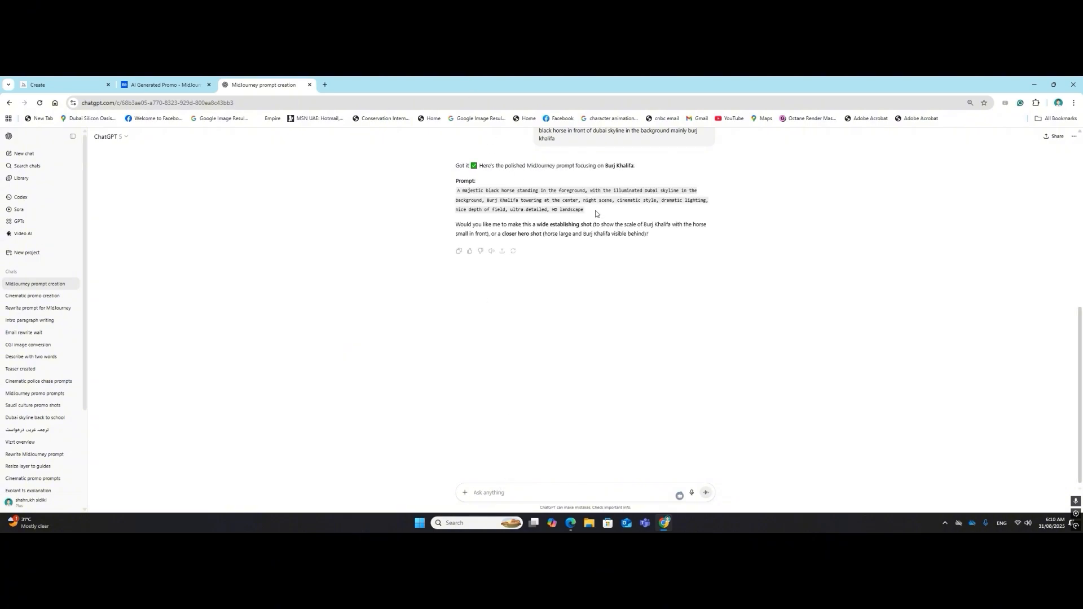
# Copy the generated Burj Khalifa prompt from ChatGPT and paste it into Midjourney's prompt field.
pyautogui.moveTo(589, 210); pyautogui.dragTo(456, 191)
pyautogui.hotkey('ctrl', 'c')
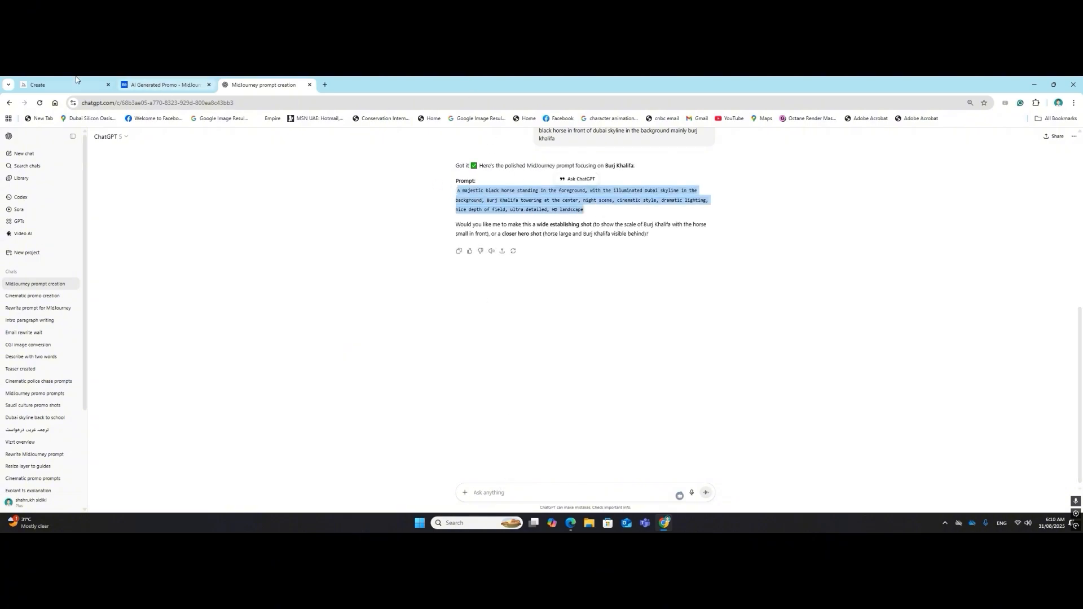
pyautogui.click(68, 85)
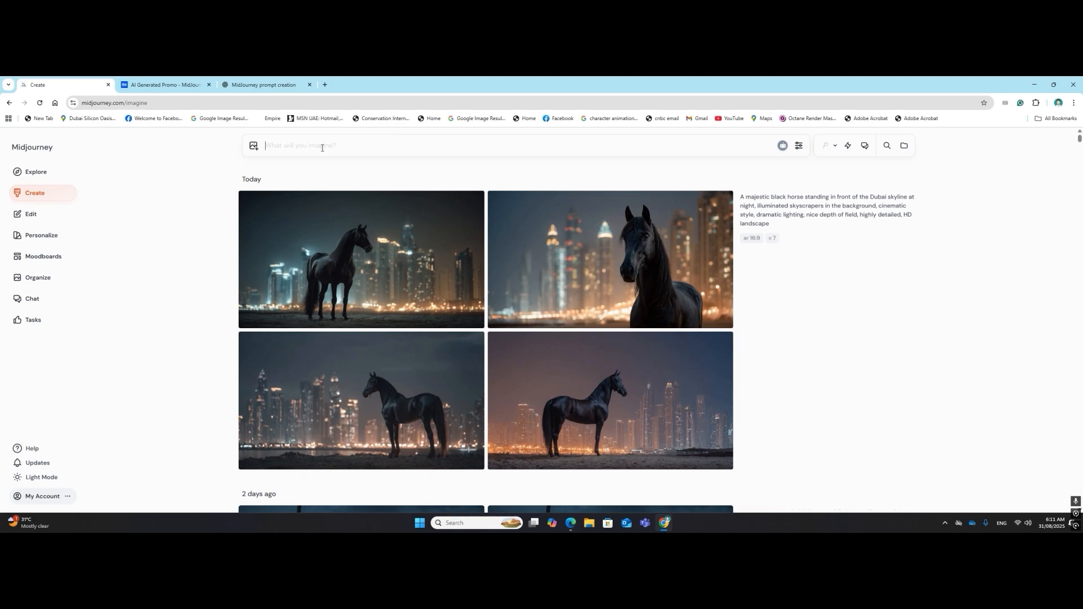
pyautogui.hotkey('ctrl', 'v')
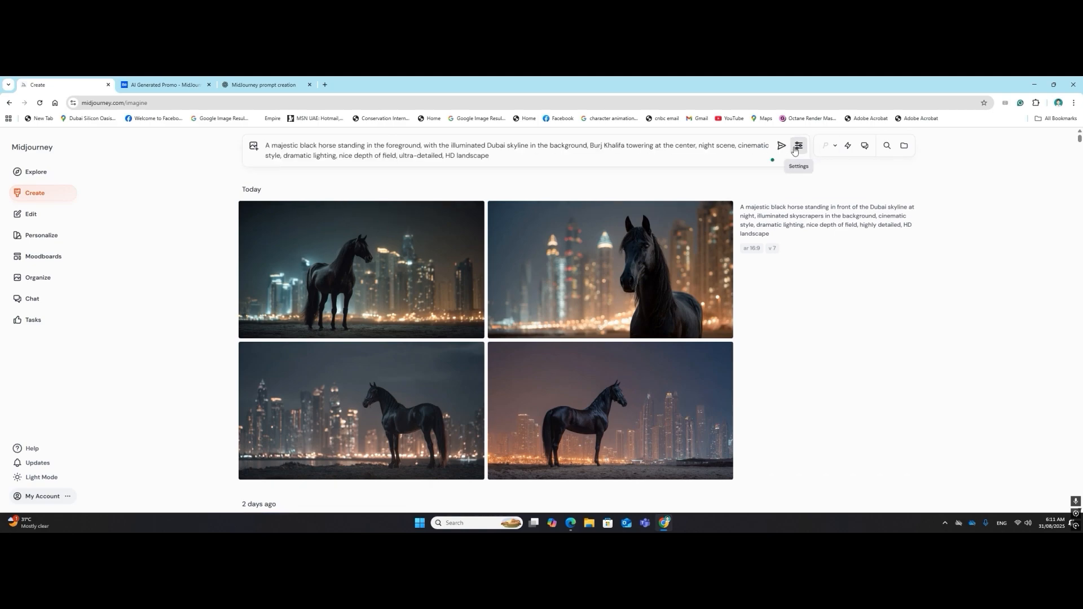
# Try the portrait and square image sizes, and set the size back to landscape 16:9.
pyautogui.click(799, 148)
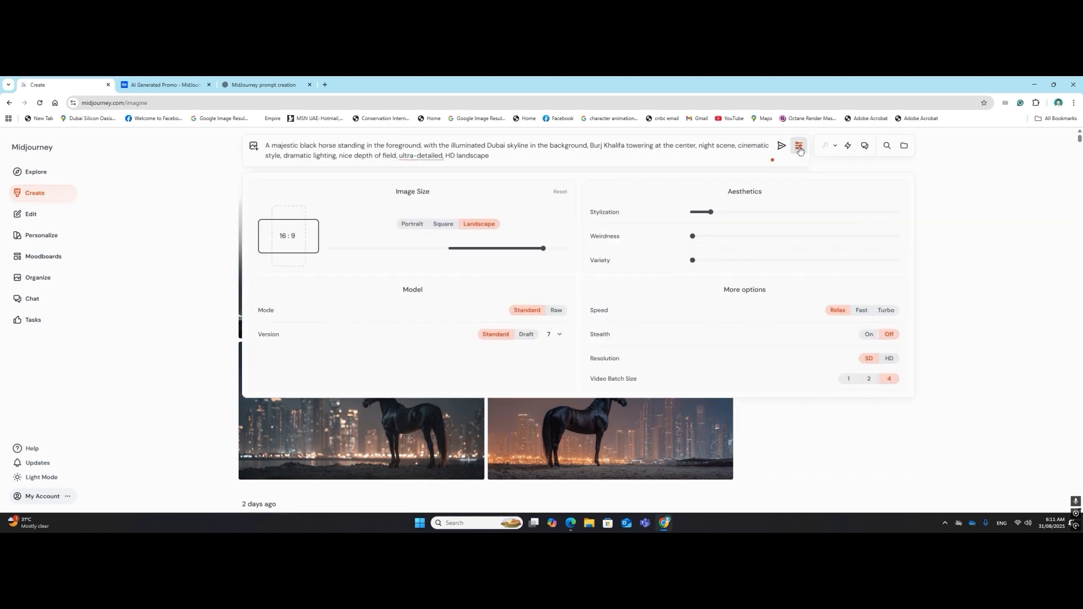
pyautogui.click(420, 226)
pyautogui.click(451, 225)
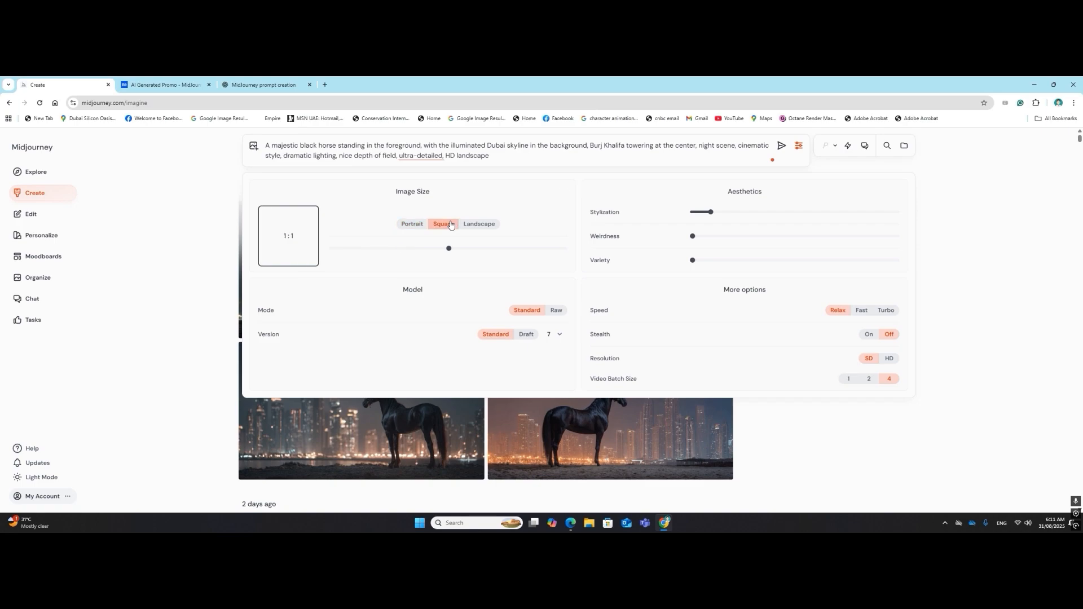
pyautogui.click(477, 224)
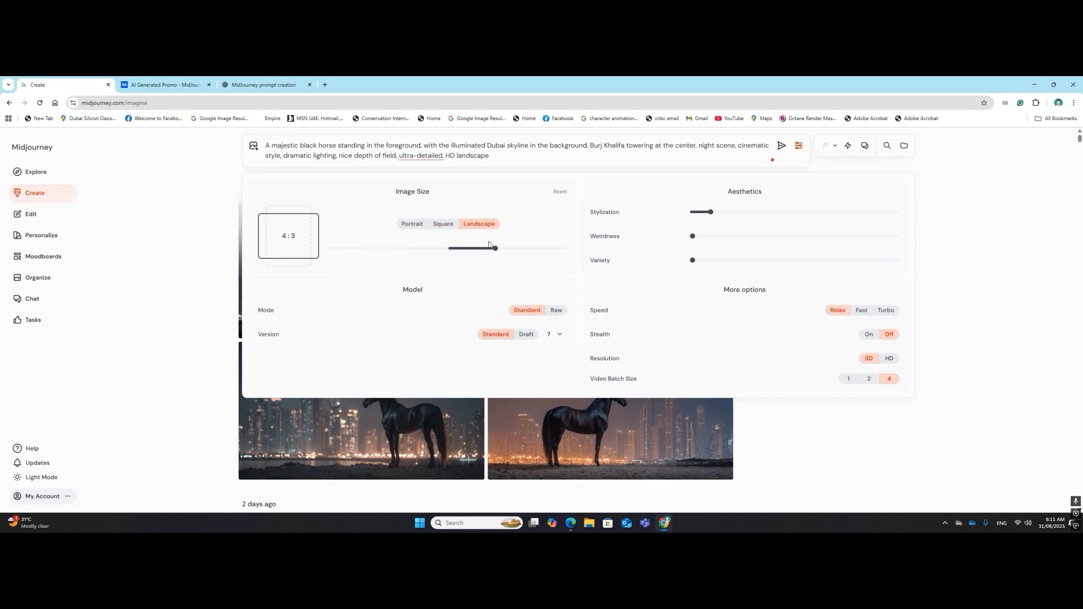
pyautogui.moveTo(495, 251); pyautogui.dragTo(543, 249)
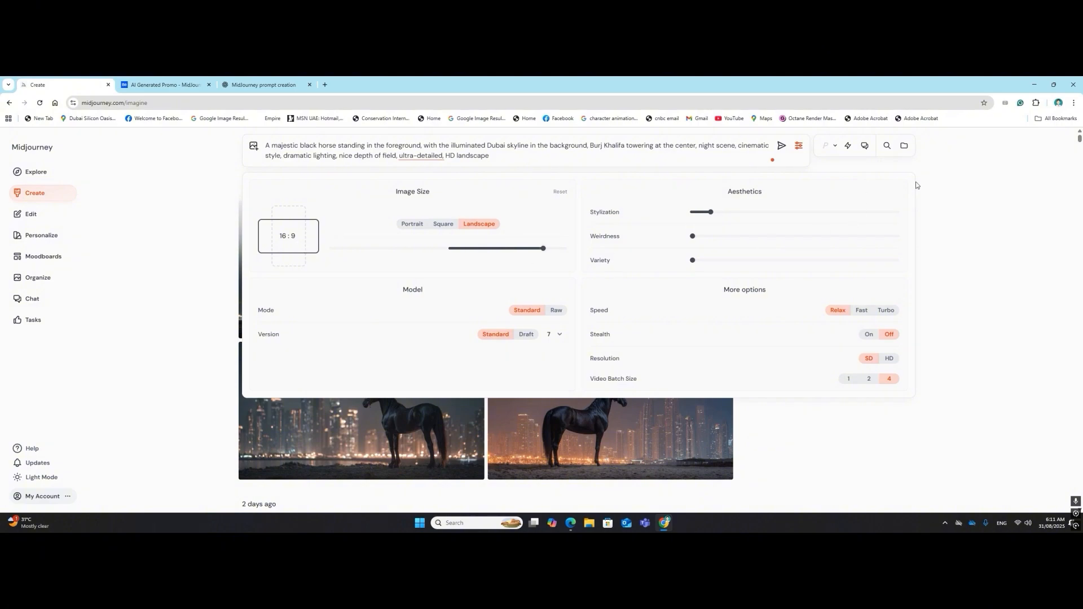
pyautogui.click(956, 204)
# Submit the Burj Khalifa horse prompt to generate its images and inspect the results.
pyautogui.click(781, 146)
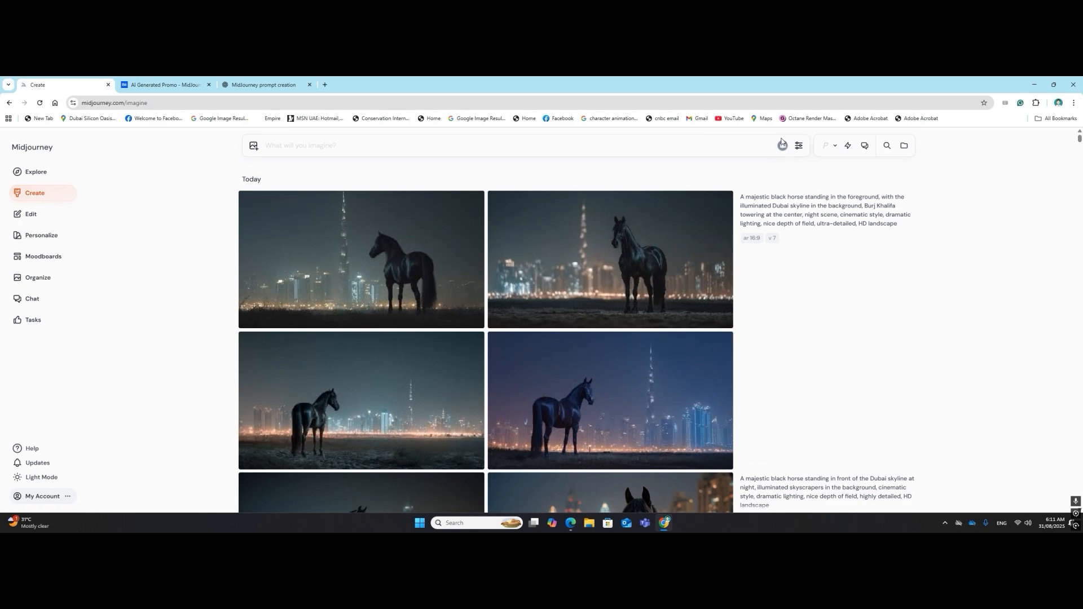
pyautogui.moveTo(633, 270)
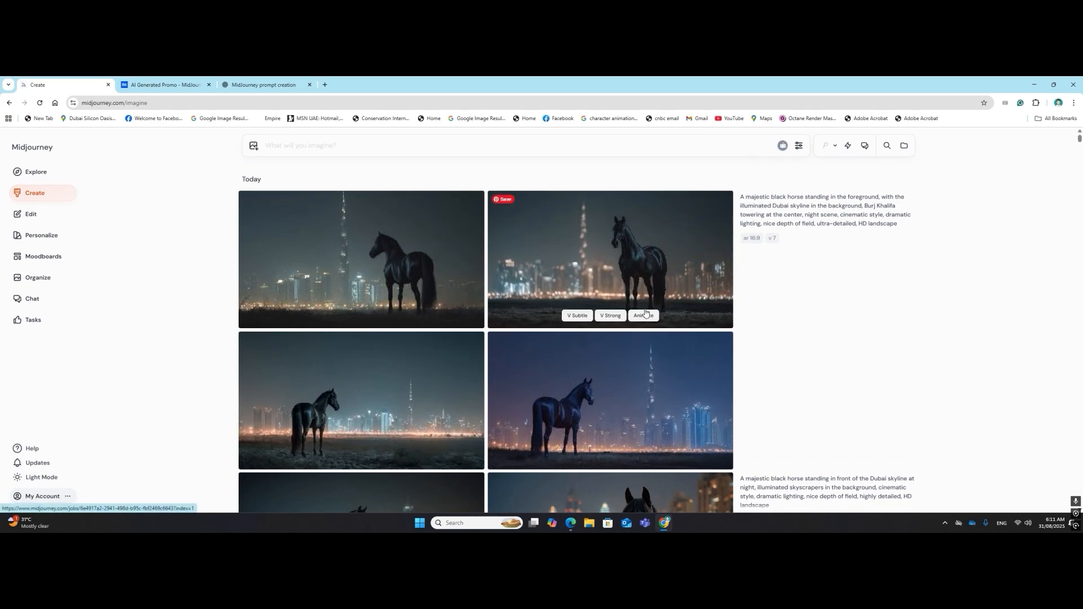
pyautogui.moveTo(373, 438)
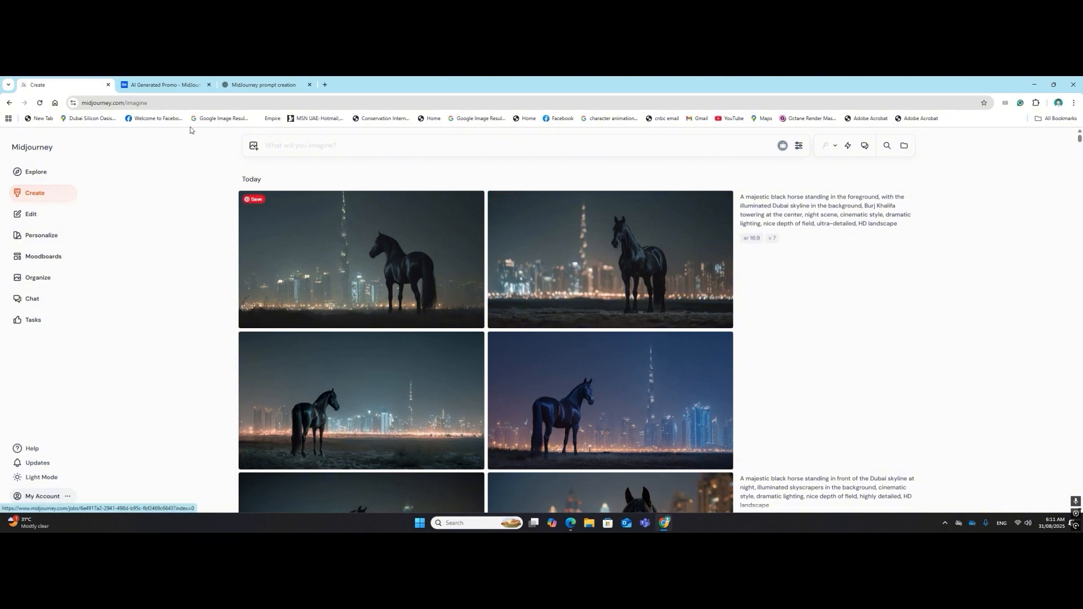
# Return to ChatGPT and send a new shot description, "black horse in front of burj khalifa and dubai skyline wet floor".
pyautogui.click(270, 80)
pyautogui.click(500, 497)
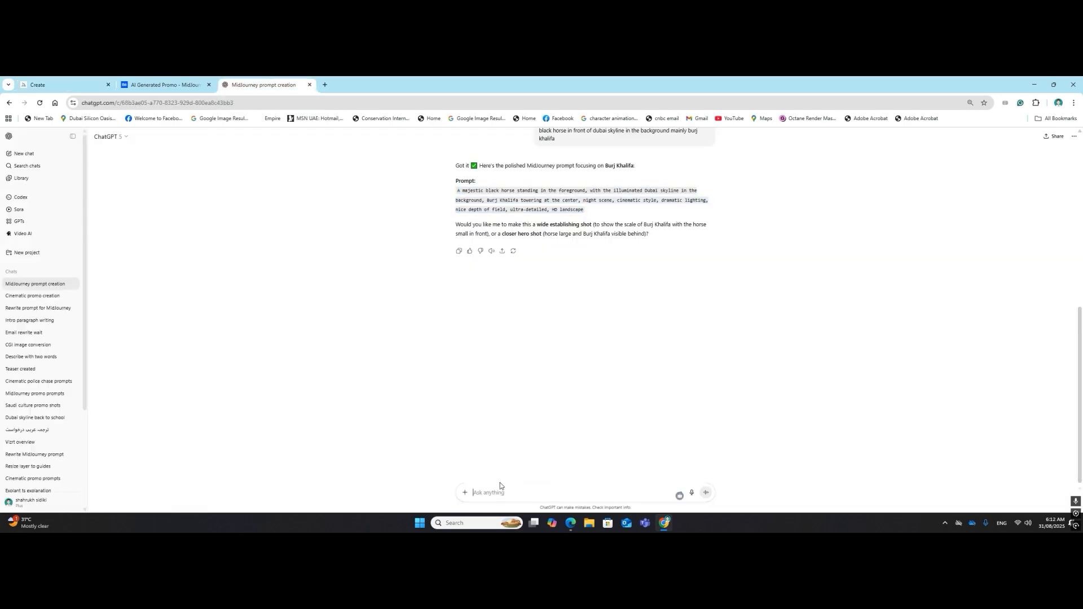
pyautogui.write('black horse in front of burj khalifa and dubai sky line hy')
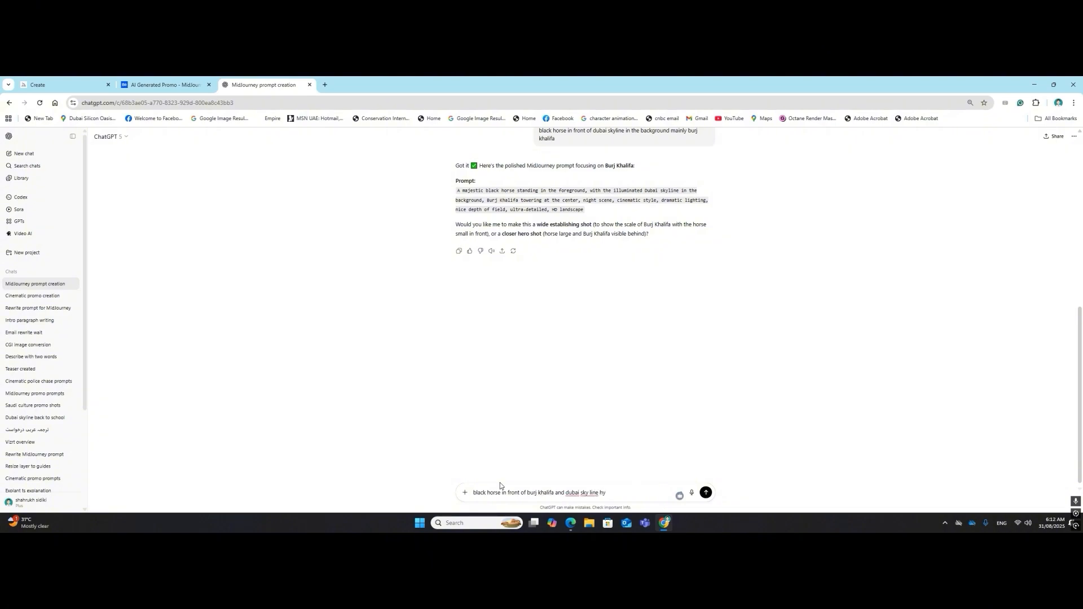
pyautogui.press('BackSpace')
pyautogui.press('BackSpace')
pyautogui.press('BackSpace')
pyautogui.press('BackSpace')
pyautogui.press('BackSpace')
pyautogui.press('BackSpace')
pyautogui.press('BackSpace')
pyautogui.write('line wet floor c')
pyautogui.press('Return')
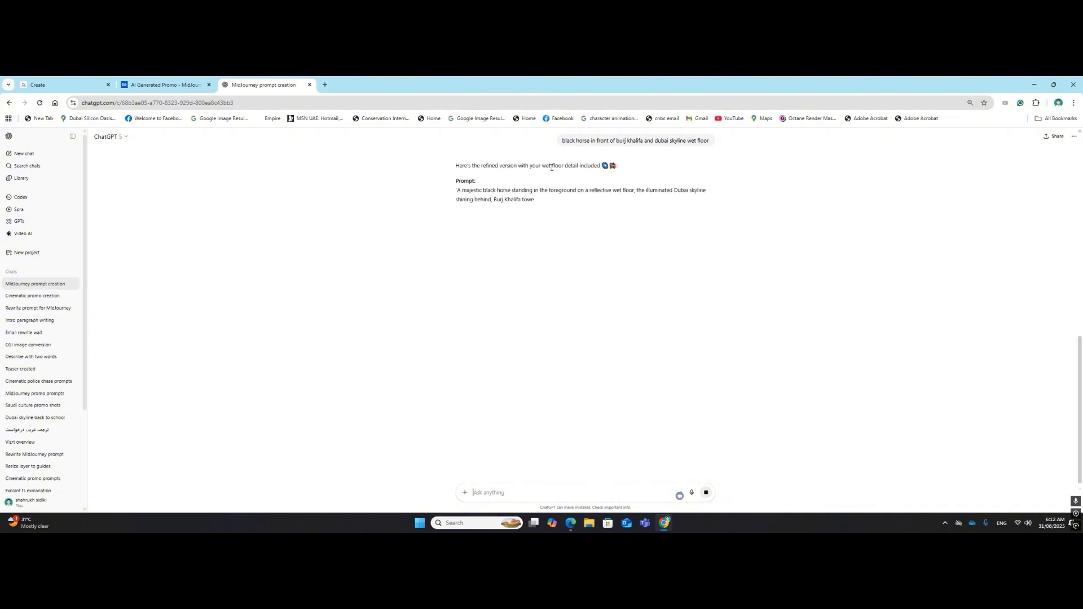
# Copy the wet floor prompt from ChatGPT into Midjourney and generate its images.
pyautogui.moveTo(530, 227); pyautogui.dragTo(450, 194)
pyautogui.hotkey('ctrl', 'c')
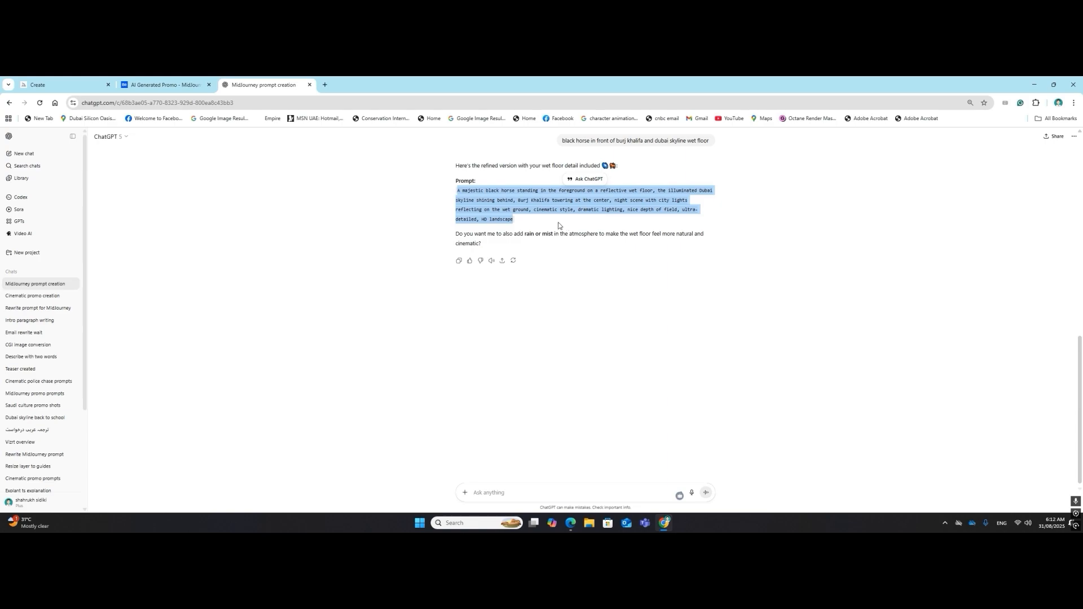
pyautogui.click(84, 85)
pyautogui.click(367, 146)
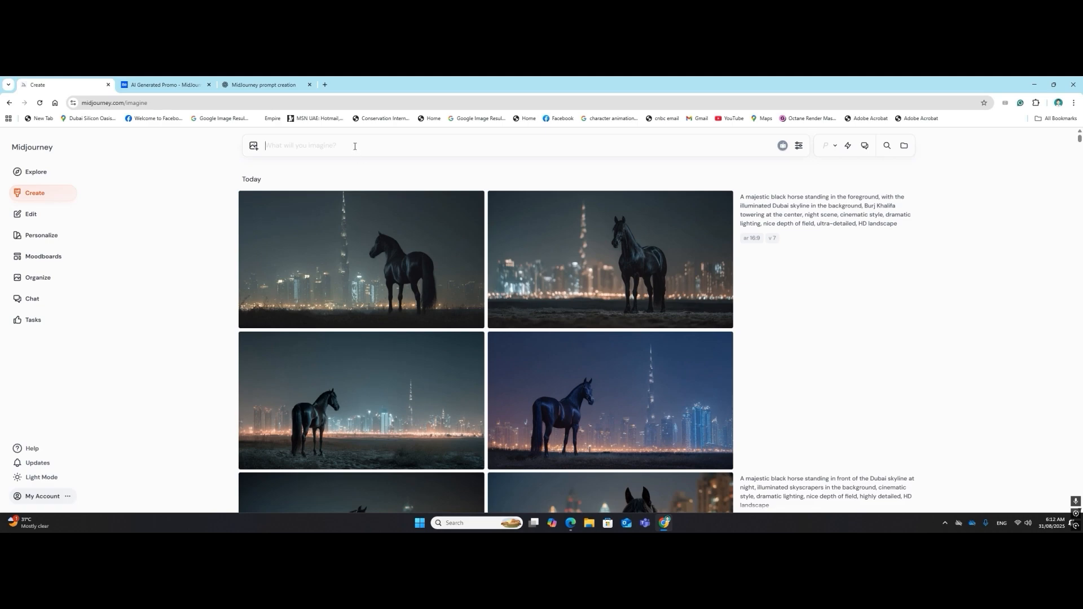
pyautogui.hotkey('ctrl', 'v')
pyautogui.click(779, 147)
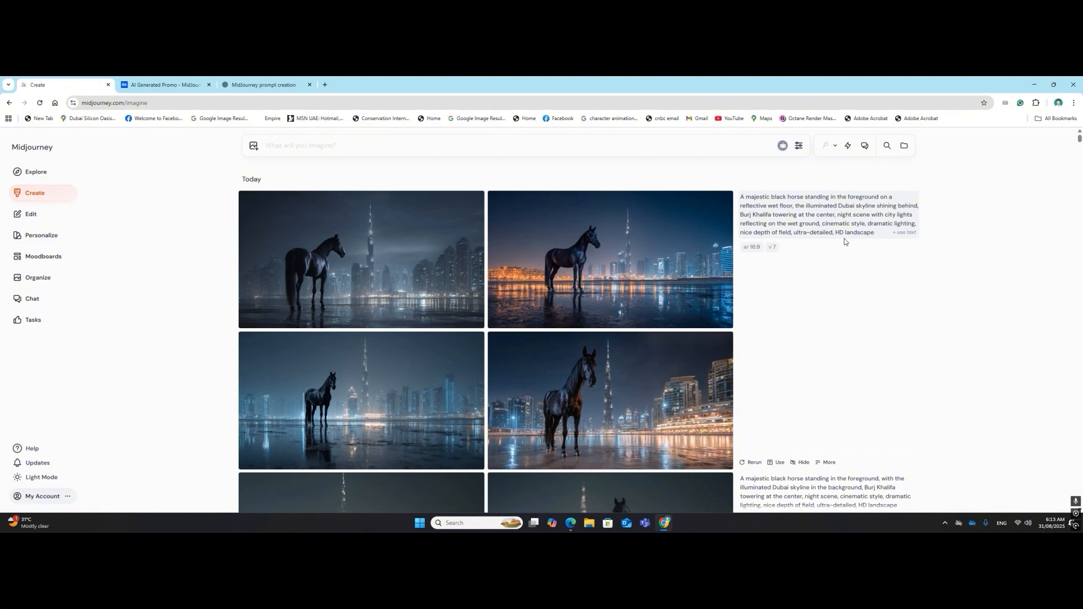
# Reuse the text of the wet floor prompt to generate a second set of images.
pyautogui.click(909, 234)
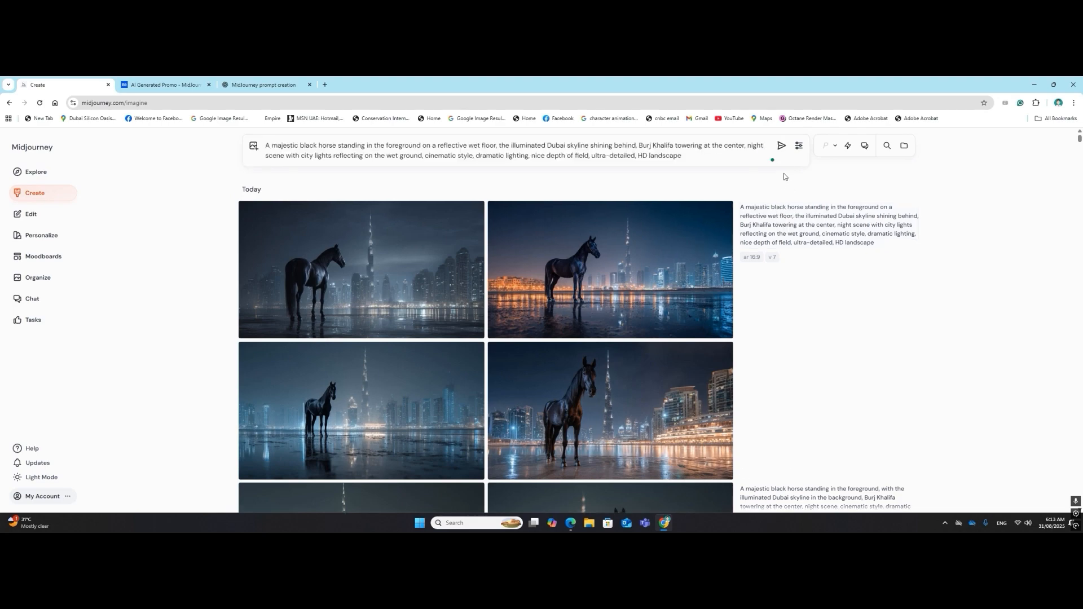
pyautogui.click(780, 147)
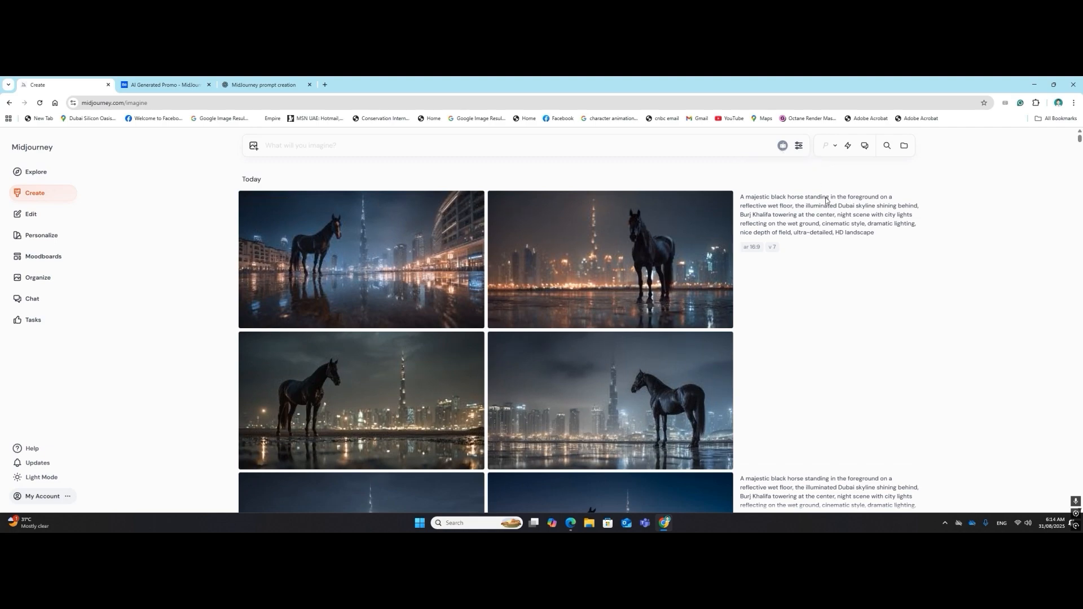
# Compare the first two wet floor sets and generate a third set by reusing the same prompt text.
pyautogui.moveTo(705, 271)
pyautogui.scroll(-1, 704, 271)
pyautogui.scroll(-4, 704, 270)
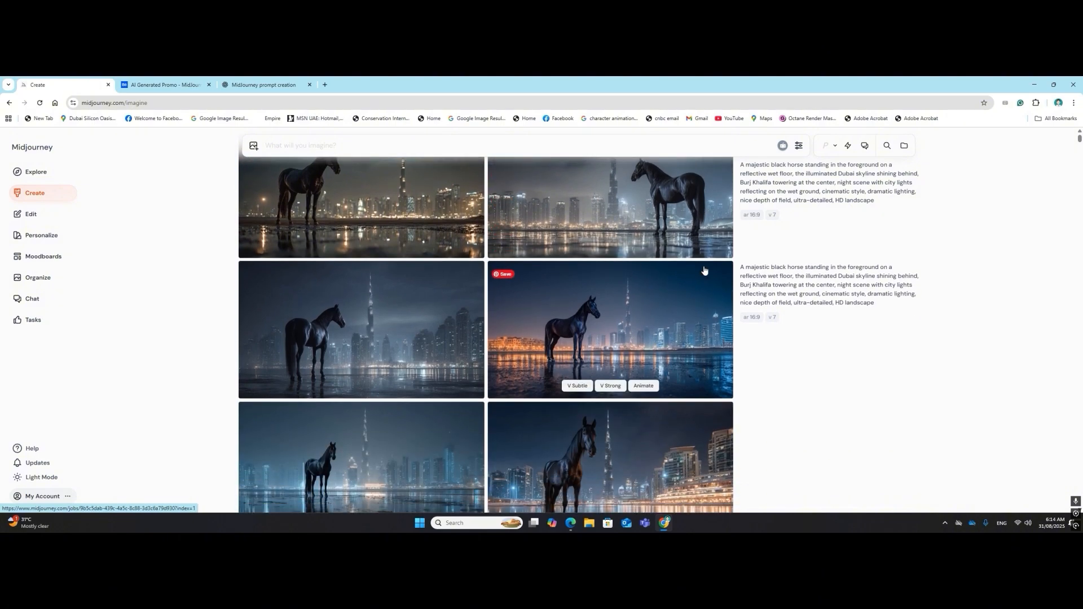
pyautogui.scroll(2, 705, 271)
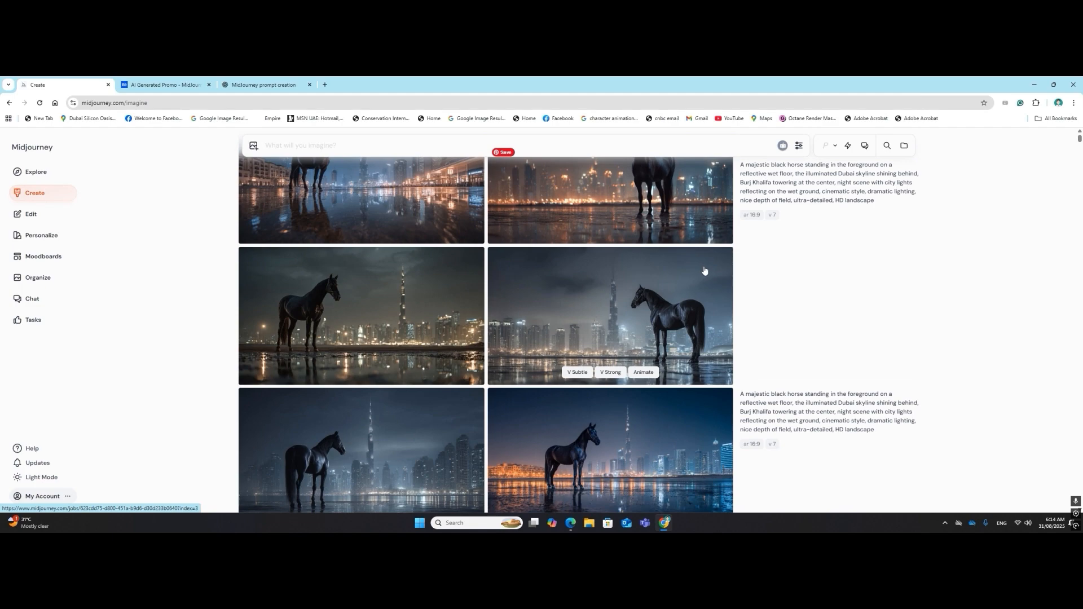
pyautogui.scroll(2, 705, 272)
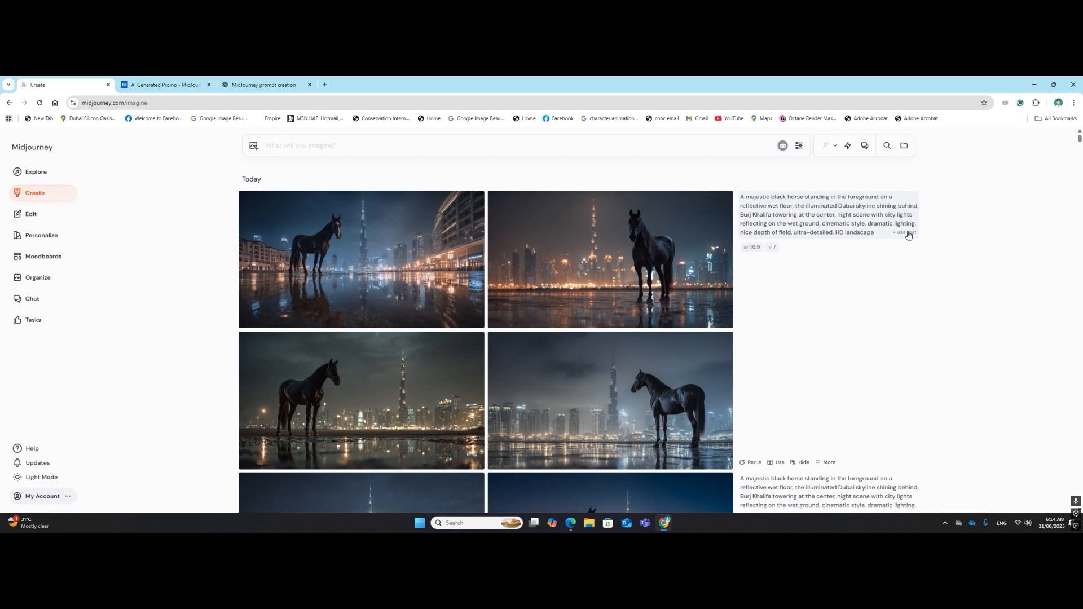
pyautogui.click(908, 233)
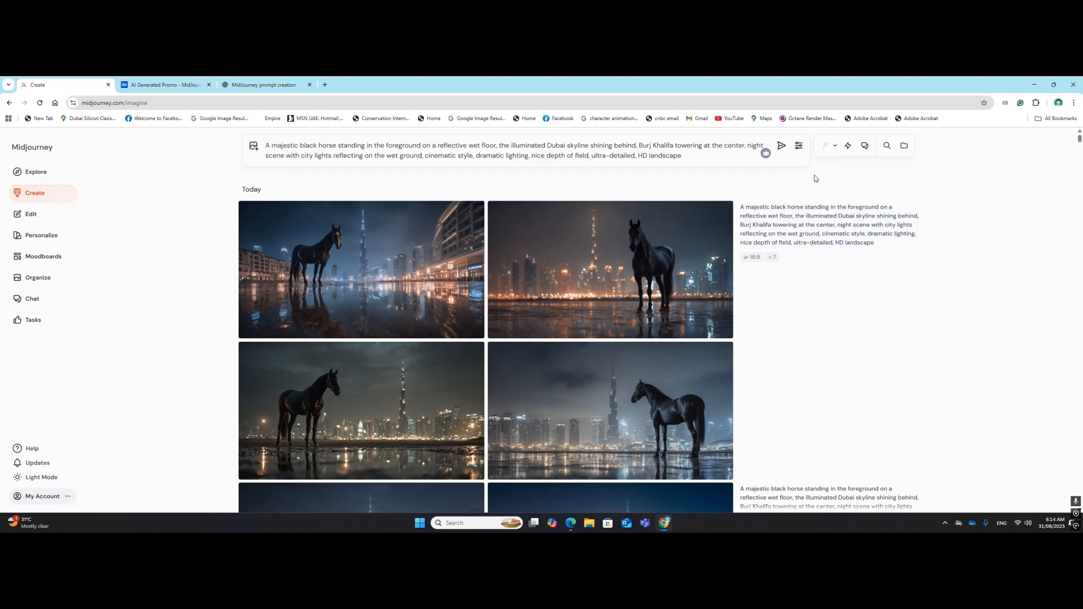
pyautogui.click(782, 146)
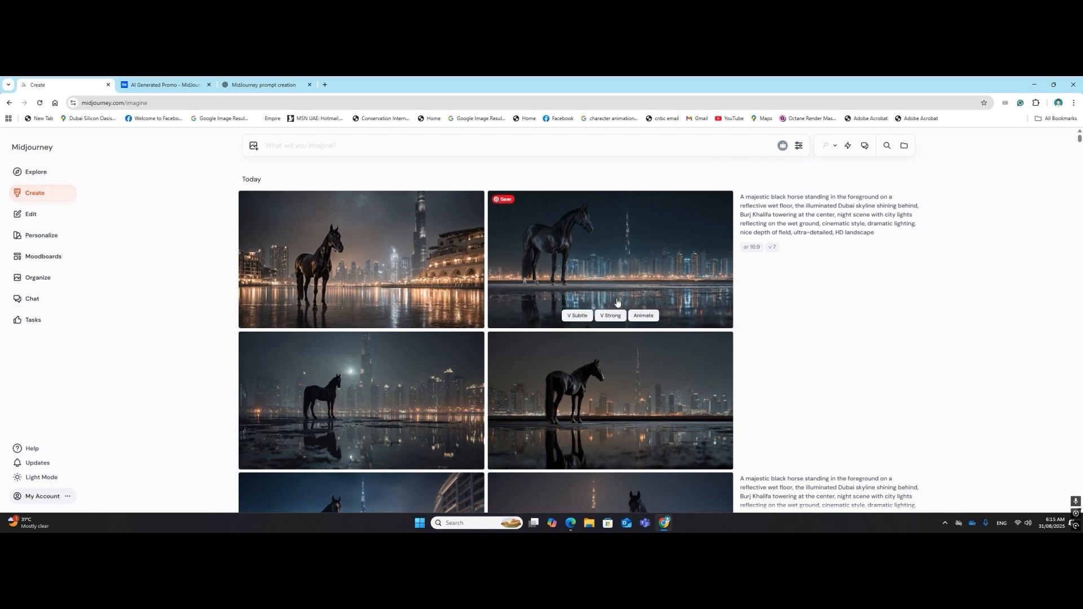
# Examine the wet floor horse images across all three generated sets to find the best opening shot.
pyautogui.scroll(-1, 617, 303)
pyautogui.scroll(-5, 617, 303)
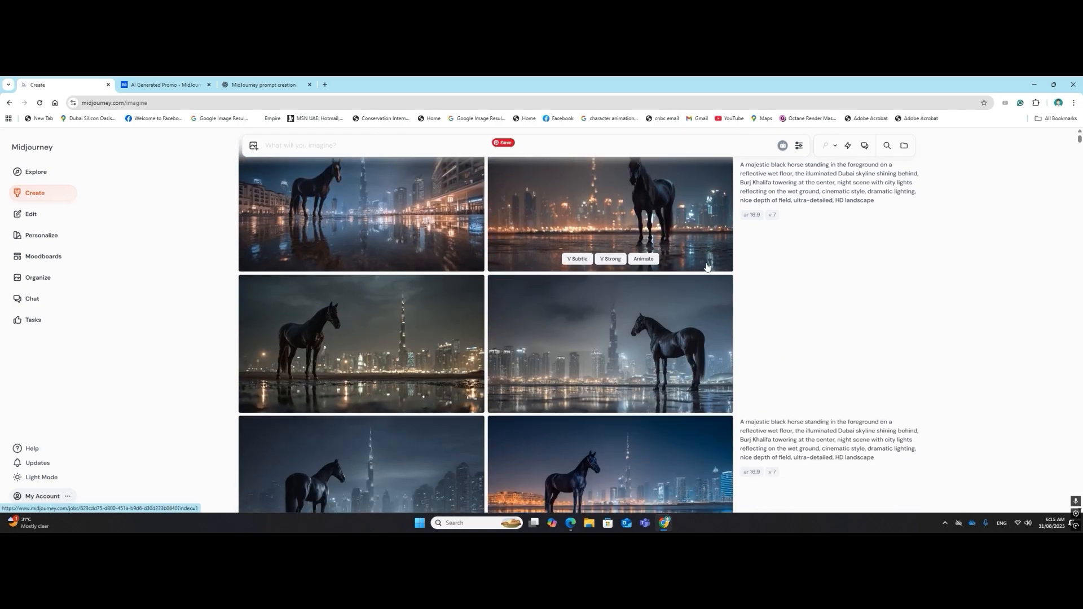
pyautogui.scroll(2, 616, 311)
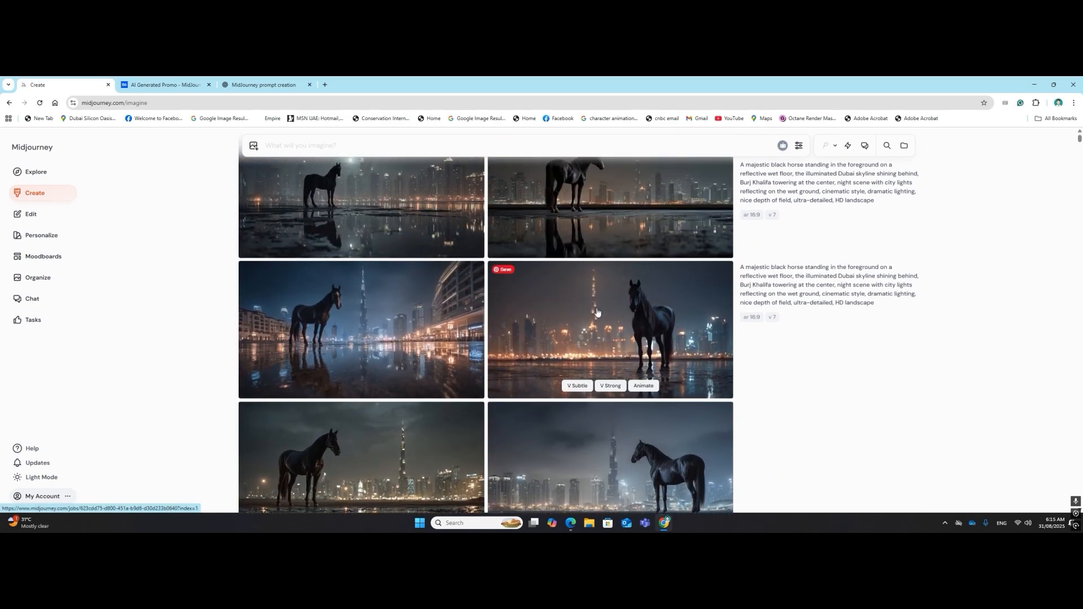
pyautogui.scroll(-3, 616, 312)
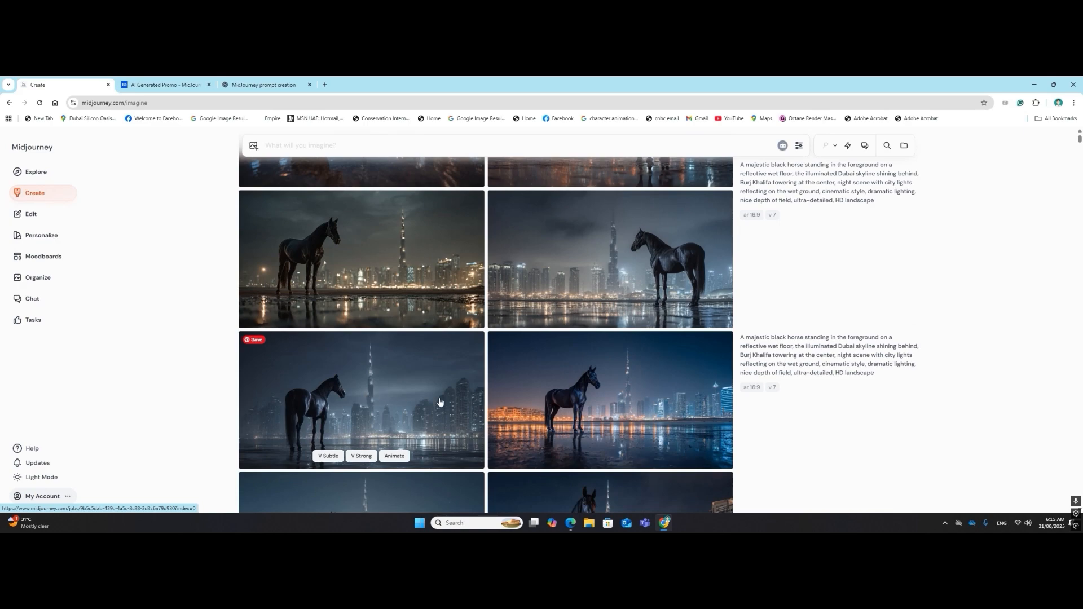
pyautogui.scroll(-3, 603, 389)
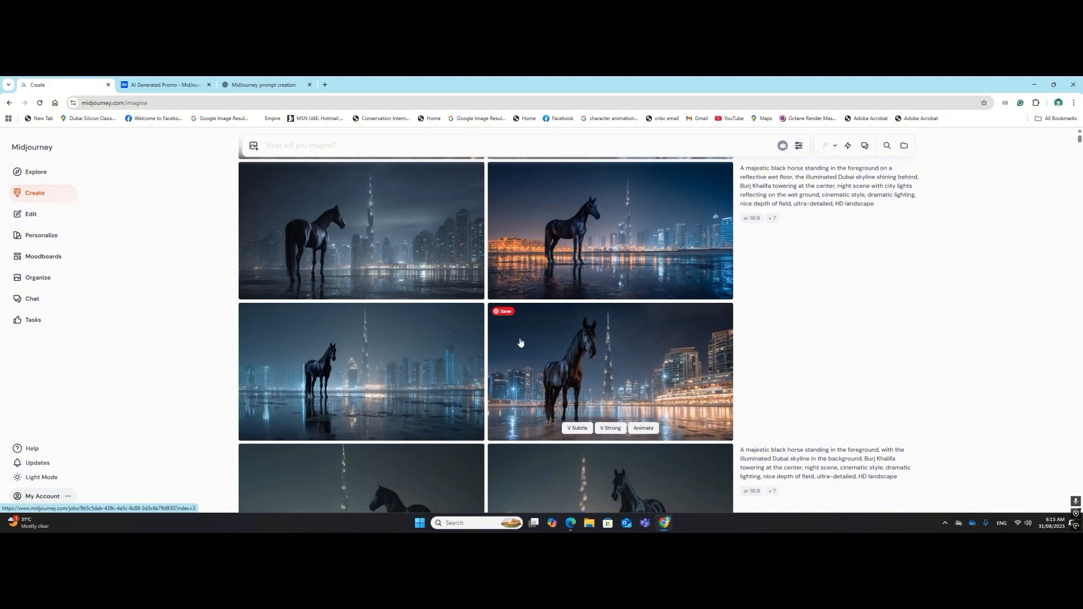
pyautogui.scroll(2, 520, 342)
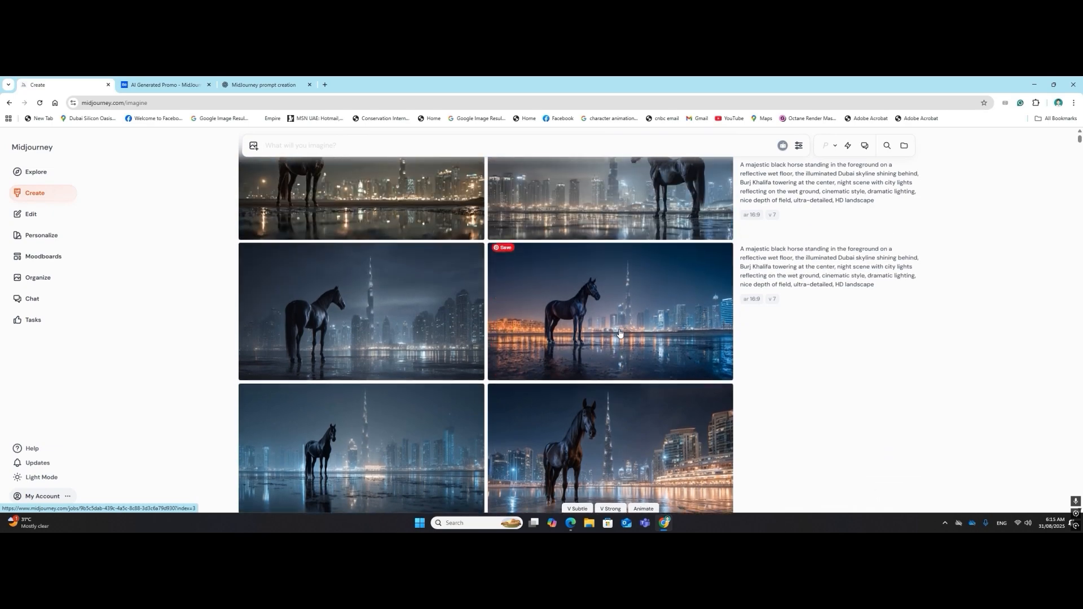
pyautogui.scroll(4, 621, 320)
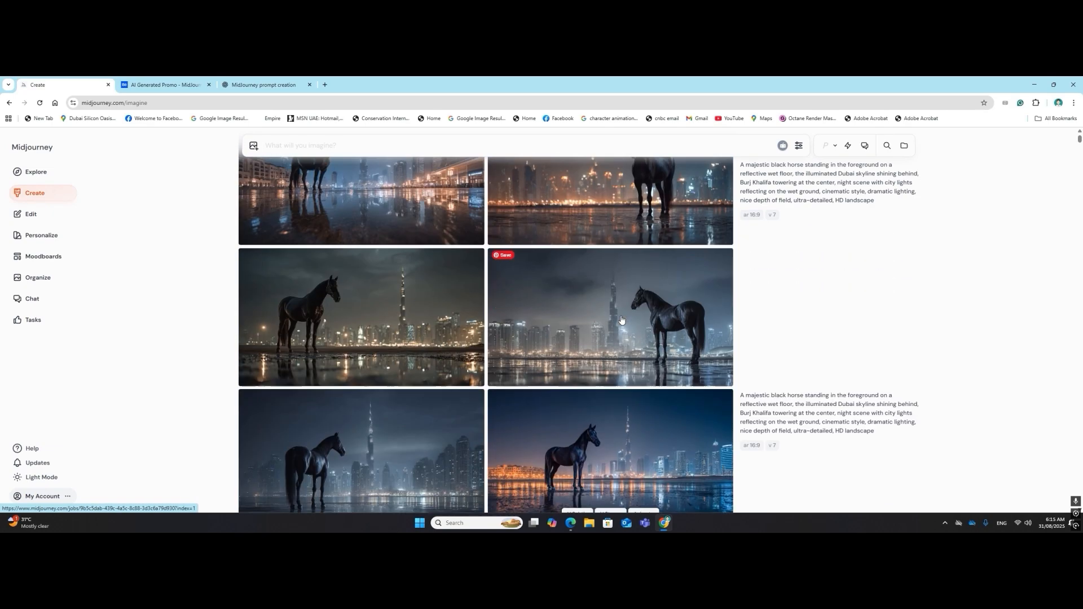
pyautogui.scroll(3, 728, 299)
pyautogui.scroll(1, 729, 299)
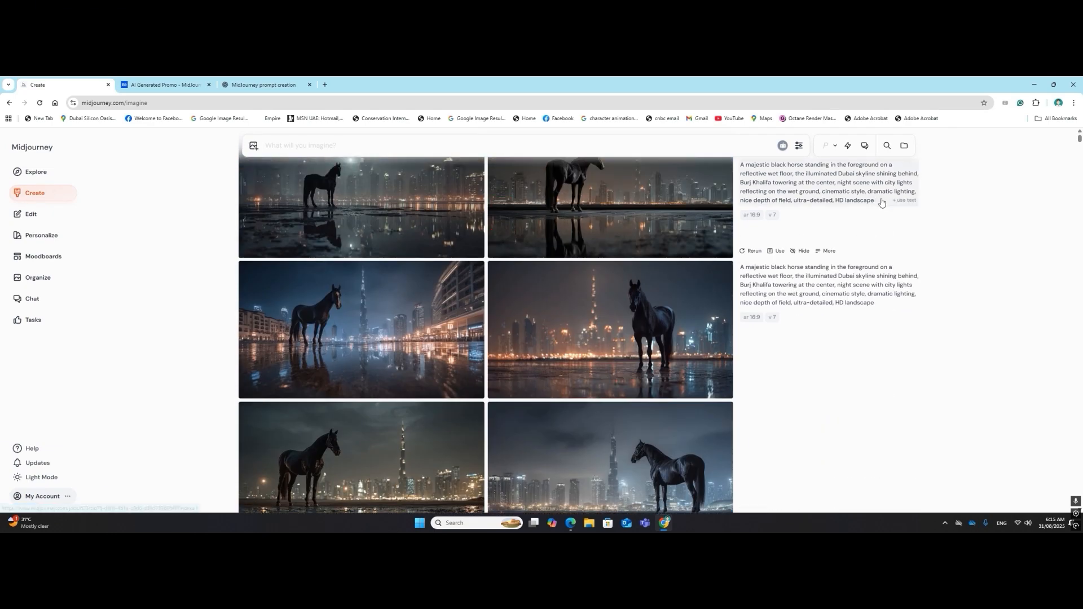
# Generate a fourth set of wet floor horse images by reusing the same prompt text.
pyautogui.scroll(4, 898, 220)
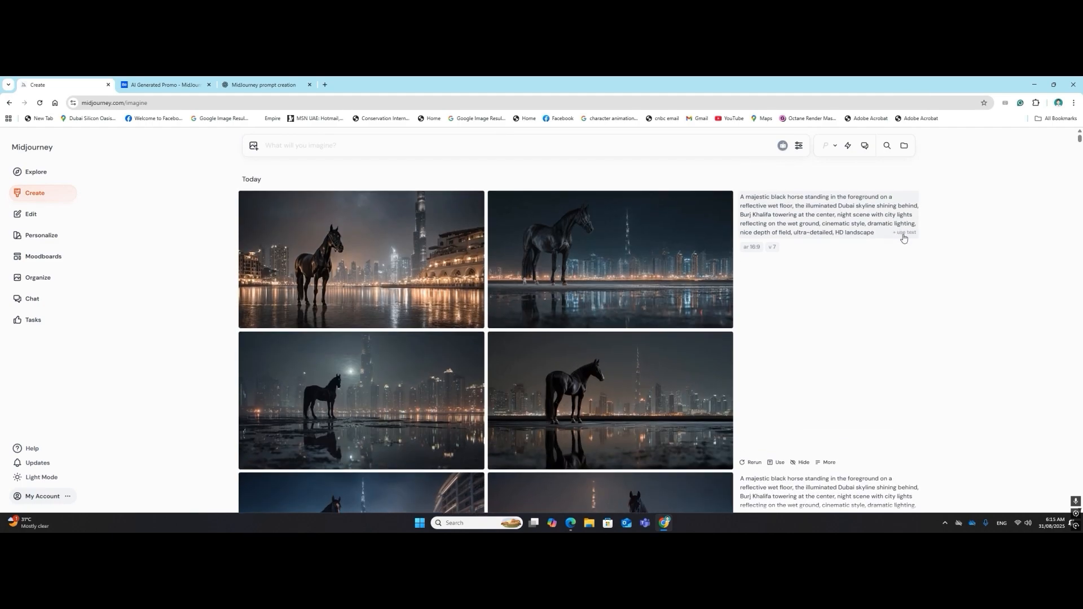
pyautogui.click(901, 232)
pyautogui.click(782, 147)
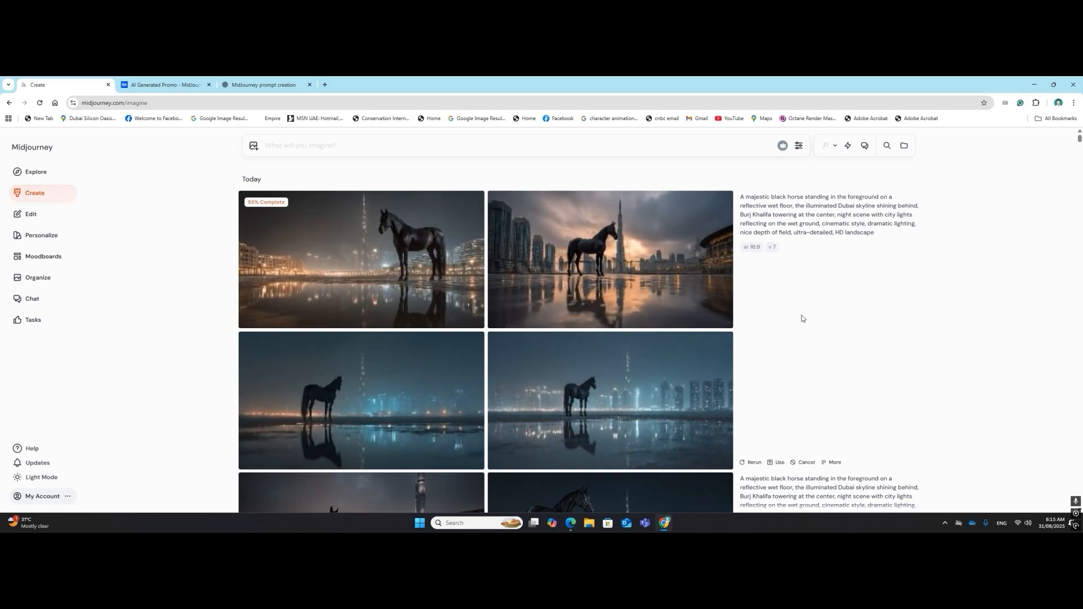
# Compare the fourth wet floor set with the earlier sets to look for the best opening shot.
pyautogui.scroll(-2, 686, 315)
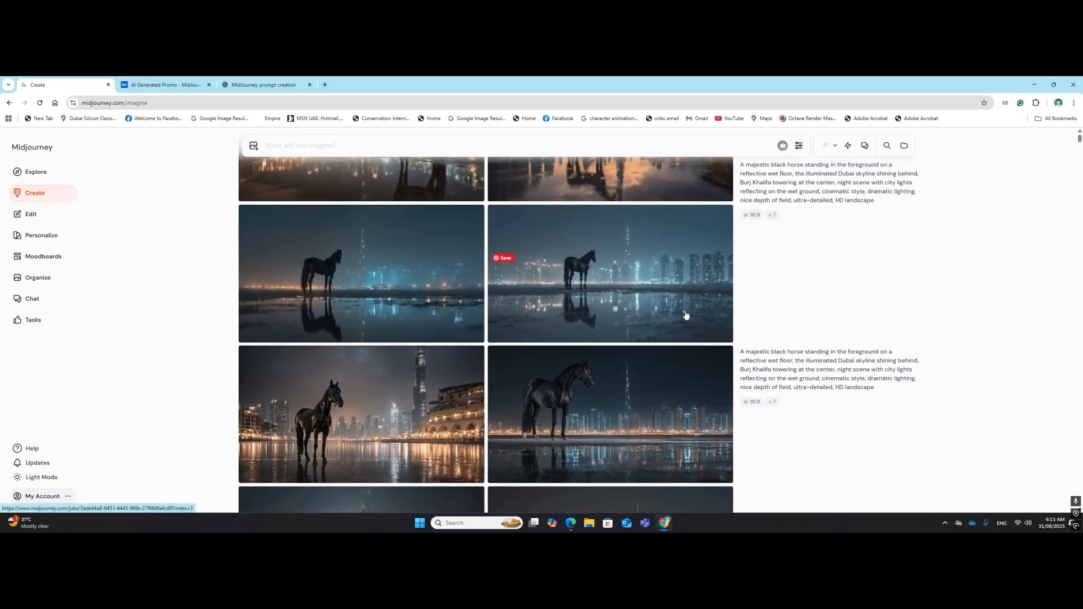
pyautogui.moveTo(686, 314)
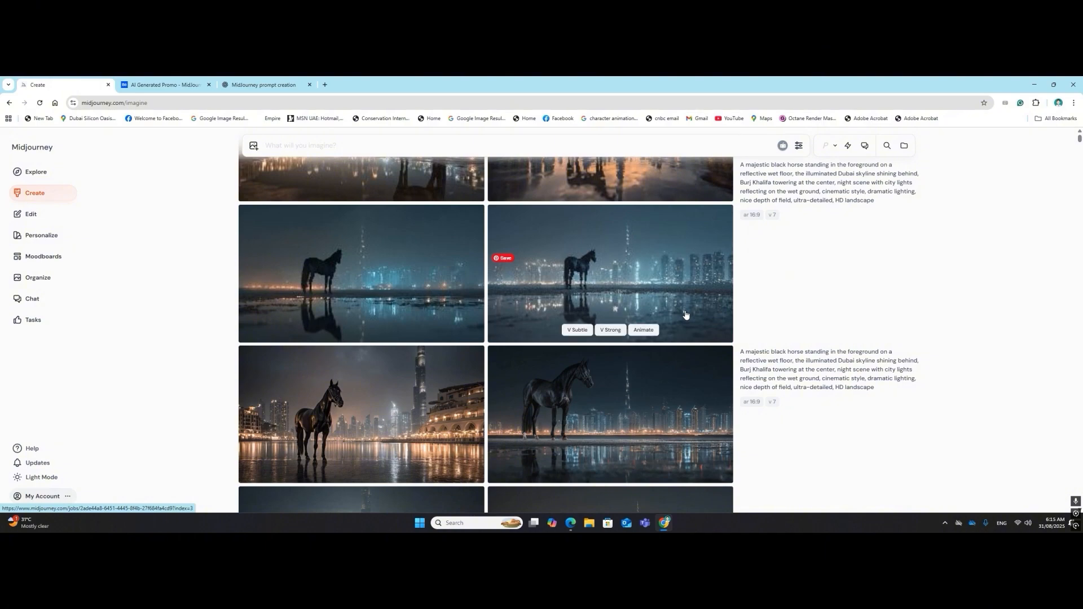
pyautogui.scroll(2, 686, 315)
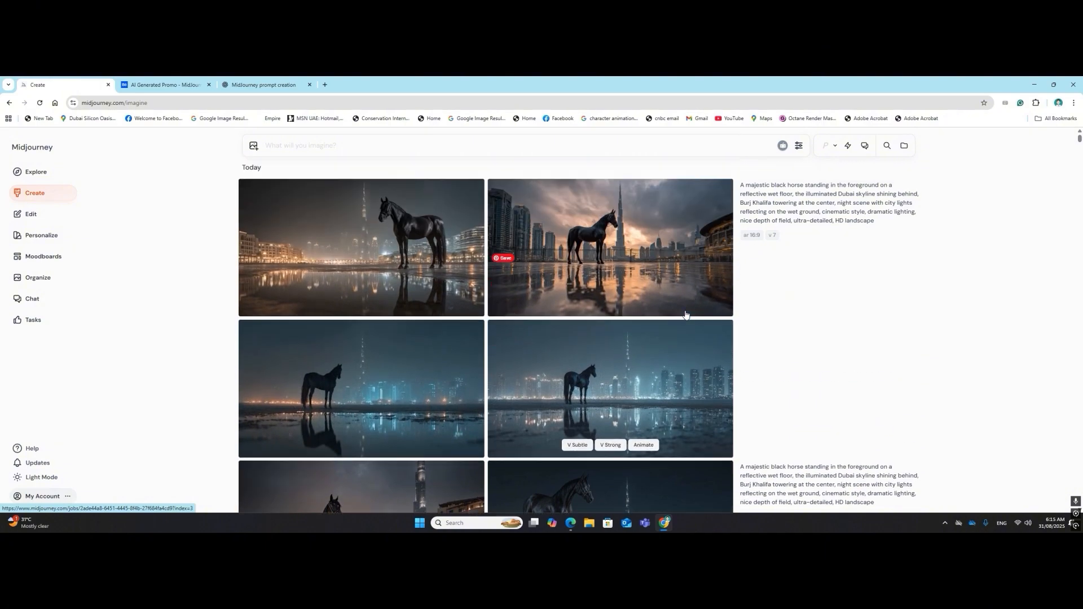
pyautogui.scroll(-5, 686, 315)
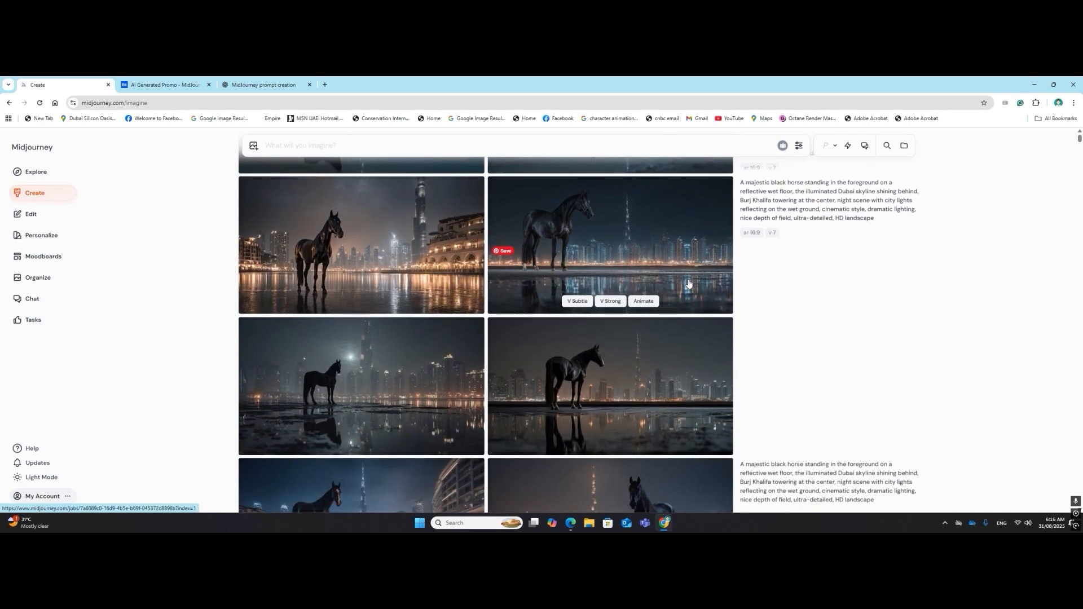
pyautogui.scroll(-4, 693, 284)
pyautogui.scroll(-2, 688, 284)
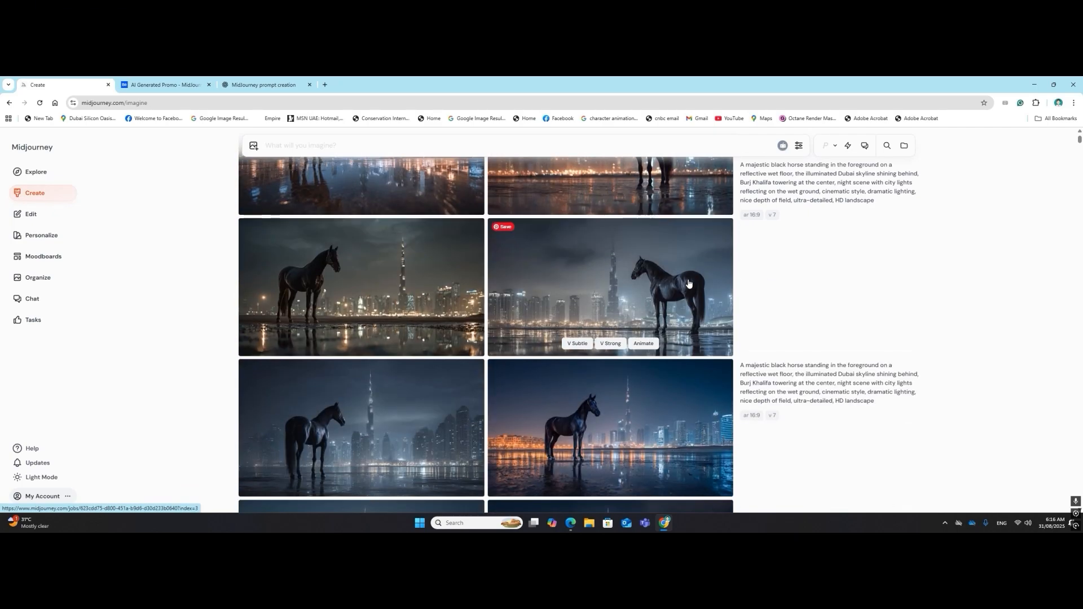
pyautogui.scroll(-3, 688, 283)
pyautogui.scroll(-3, 688, 283)
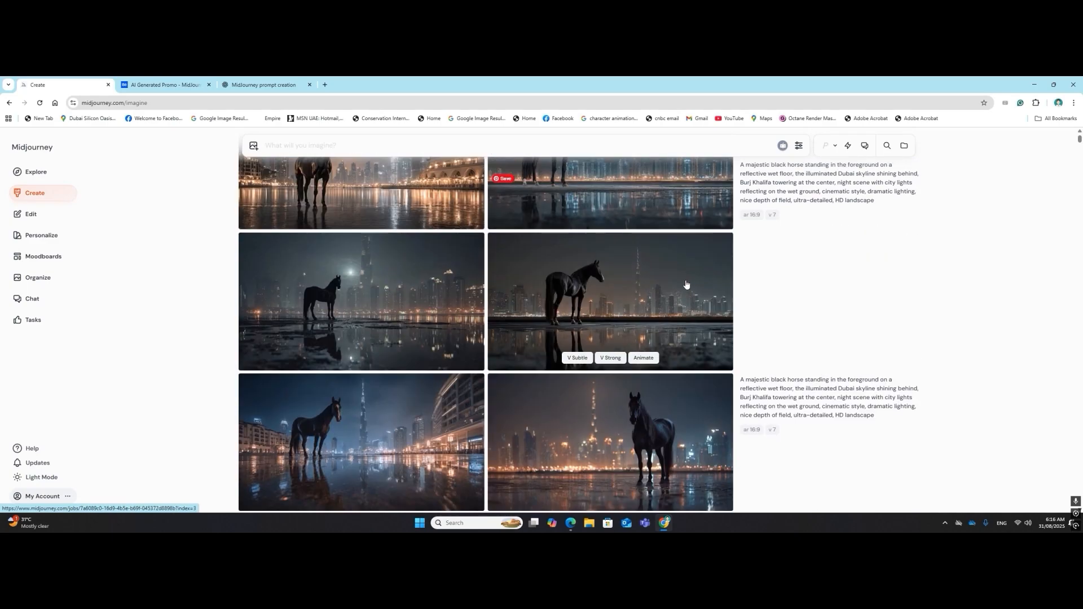
# Examine enlarged views of the dark side-profile horse image and the forward-facing horse image with orange city lights.
pyautogui.click(673, 283)
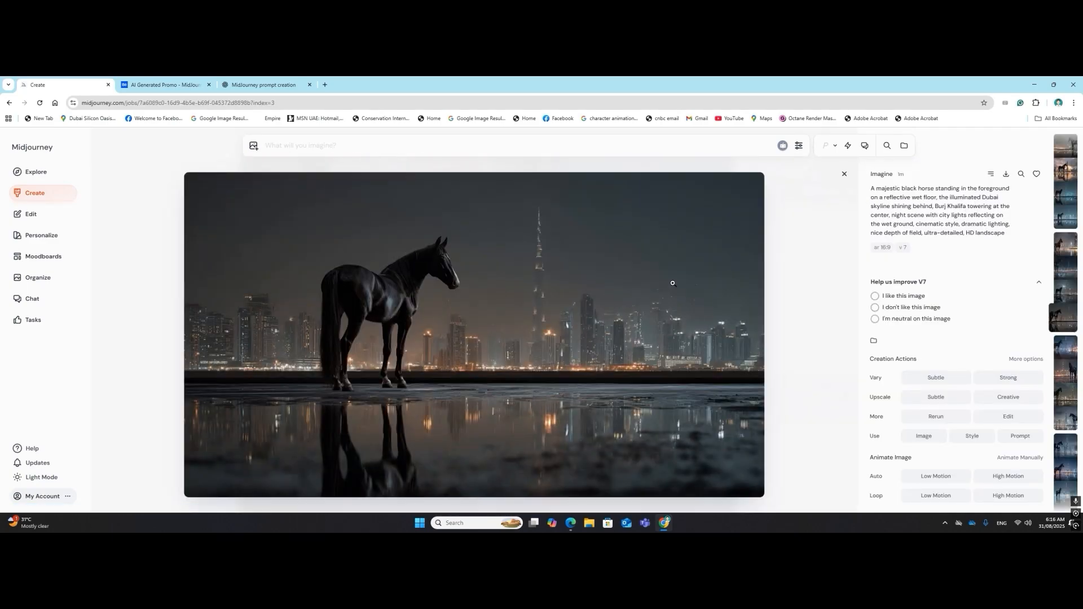
pyautogui.press('Escape')
pyautogui.scroll(-3, 671, 287)
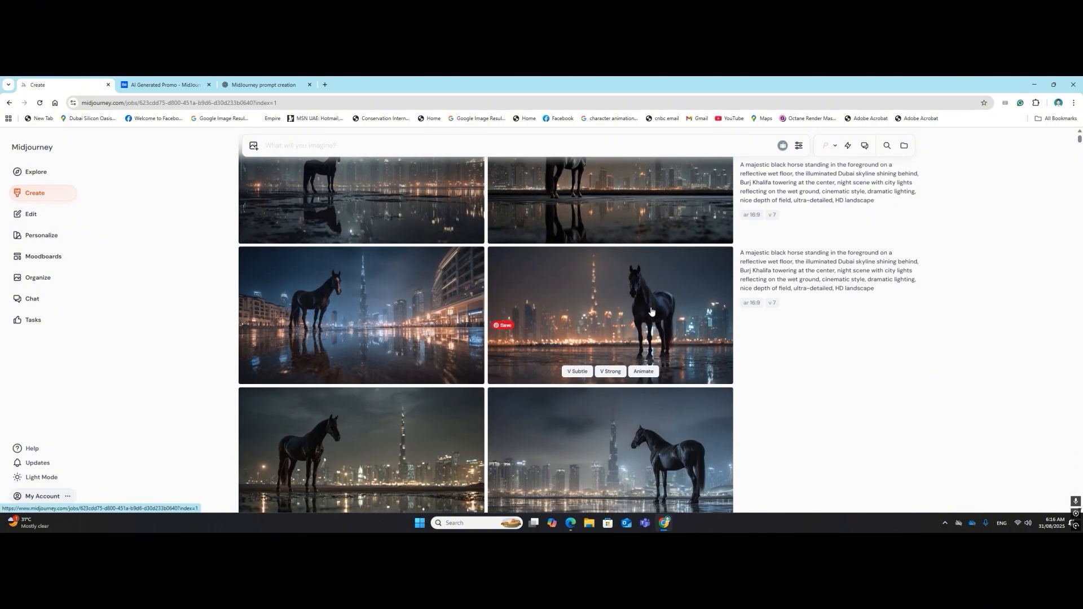
pyautogui.click(651, 312)
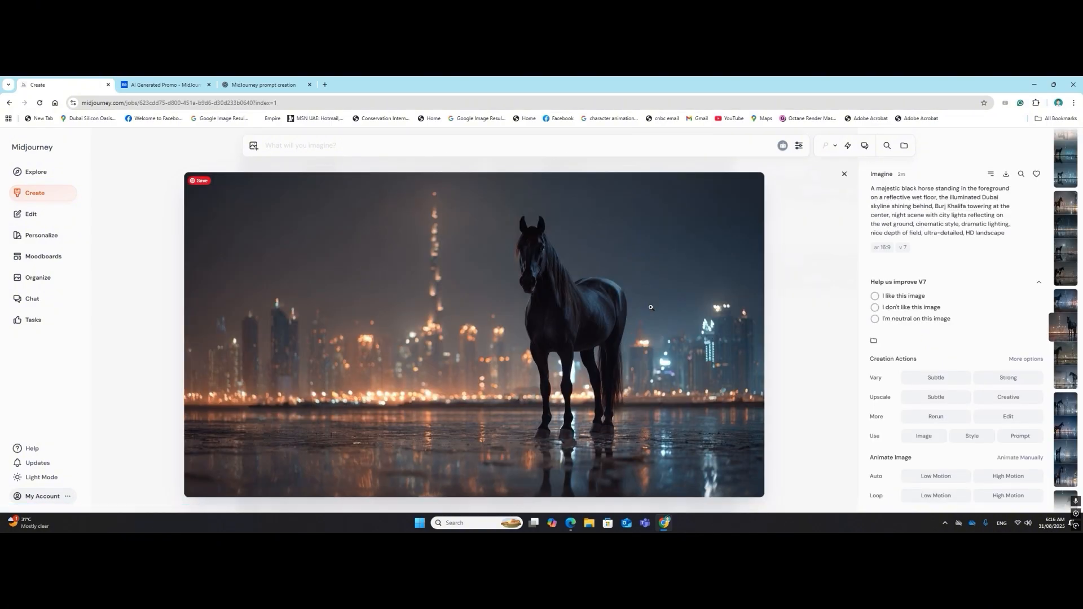
pyautogui.press('Escape')
pyautogui.scroll(-3, 653, 309)
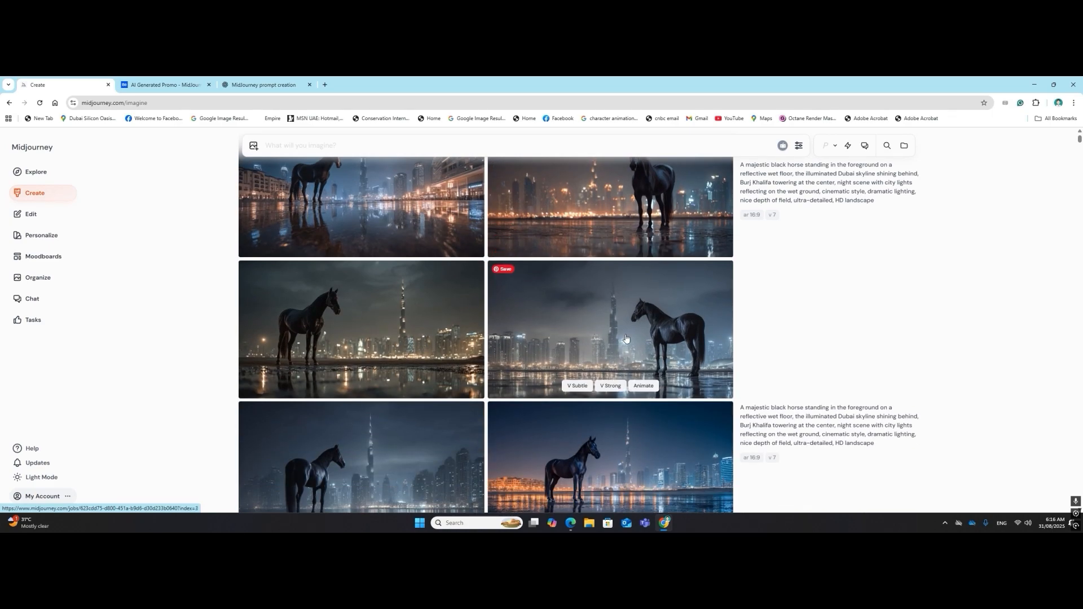
pyautogui.scroll(-3, 601, 335)
# Enlarge the dark blue image of the horse looking toward Burj Khalifa and generate variations of it.
pyautogui.click(421, 282)
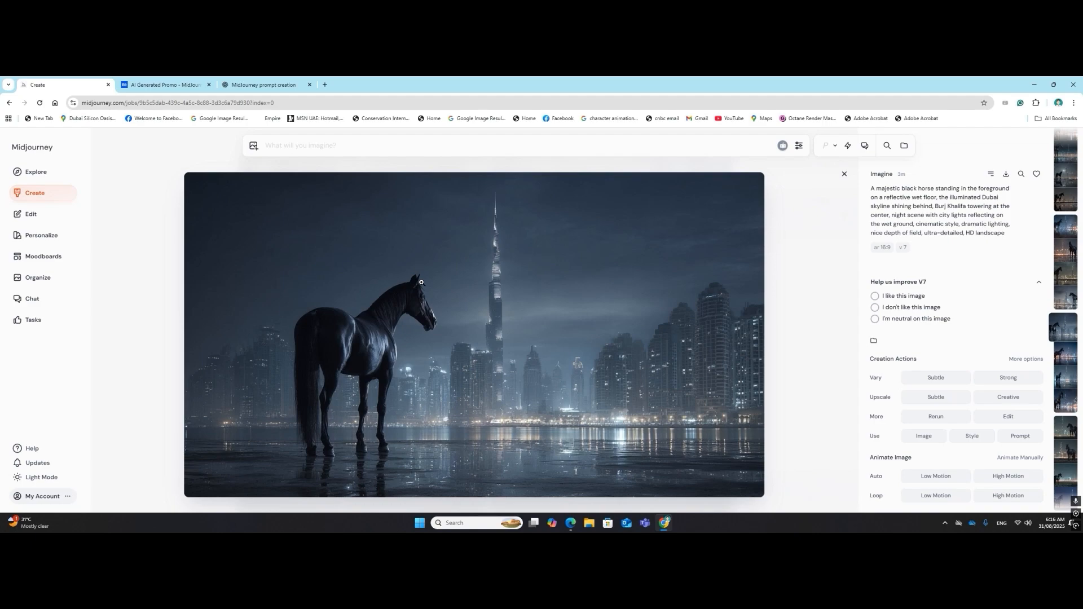
pyautogui.press('Escape')
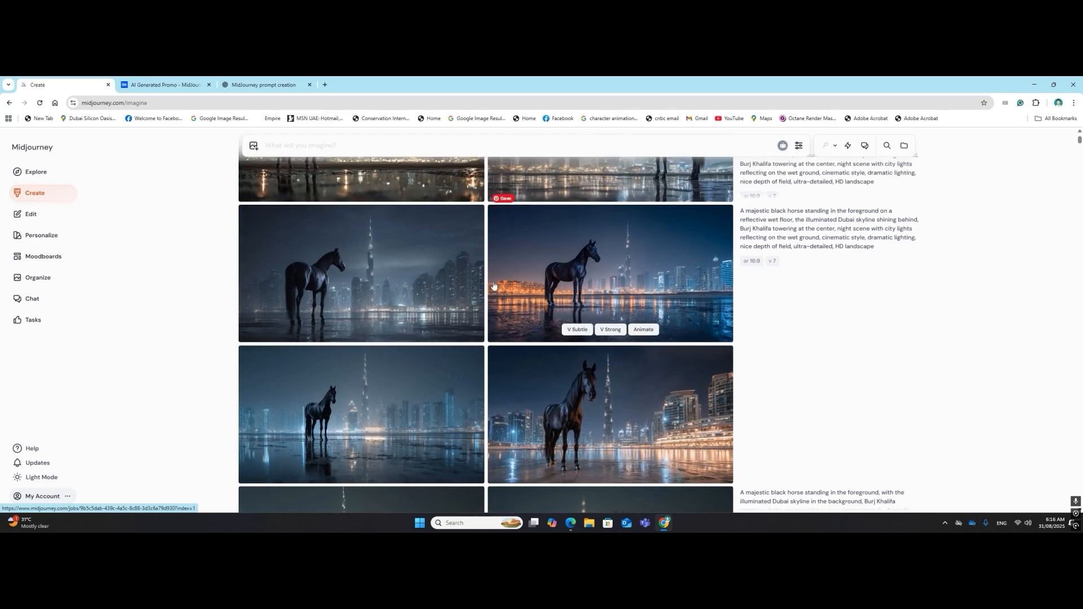
pyautogui.scroll(-5, 495, 285)
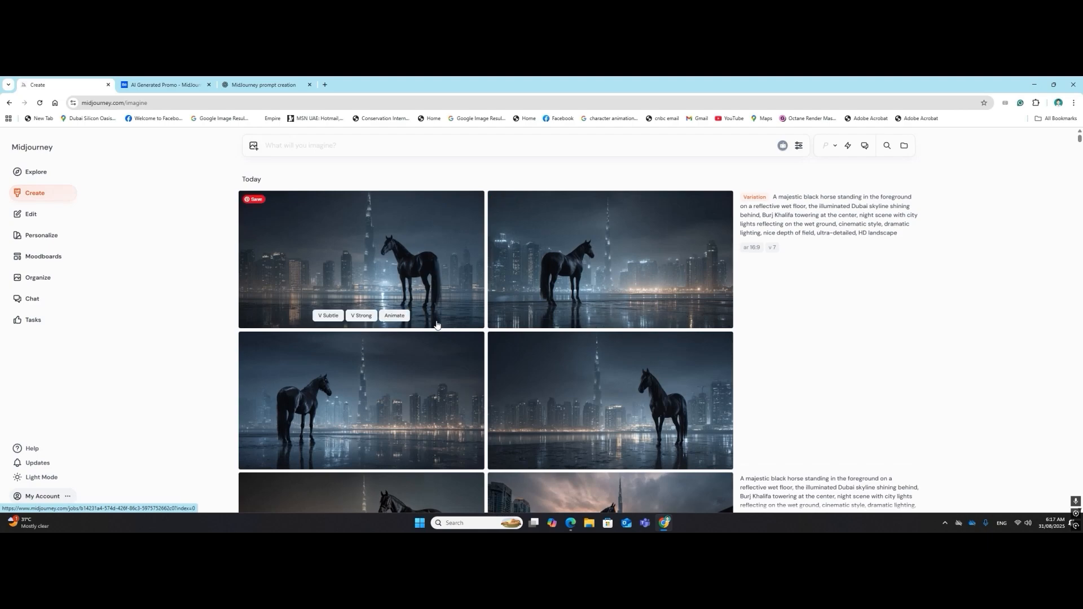
# Examine the first and fourth horse variations at full size.
pyautogui.click(414, 252)
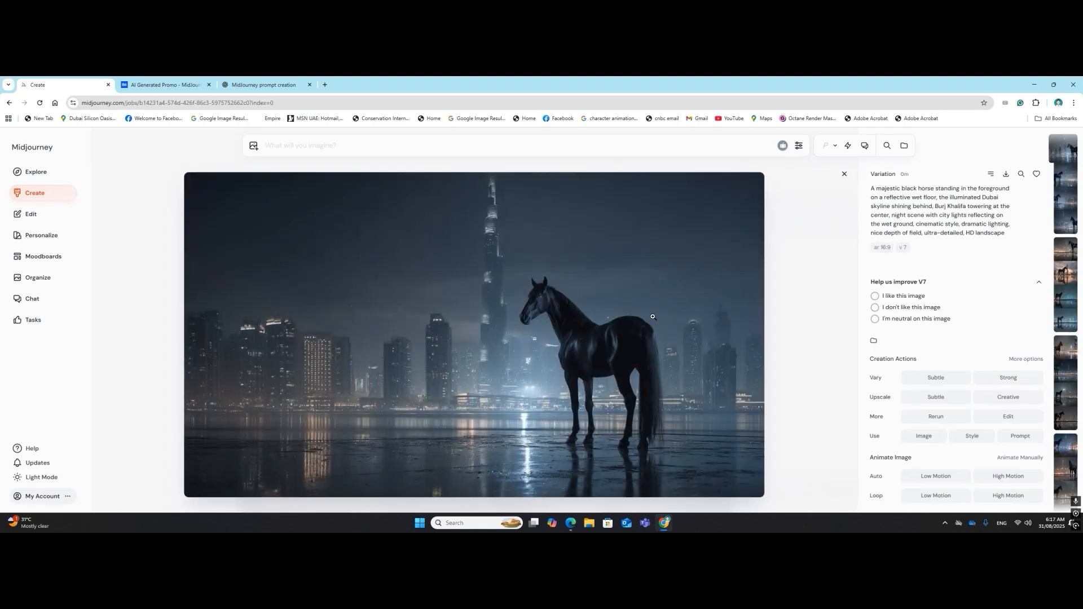
pyautogui.press('Escape')
pyautogui.click(634, 392)
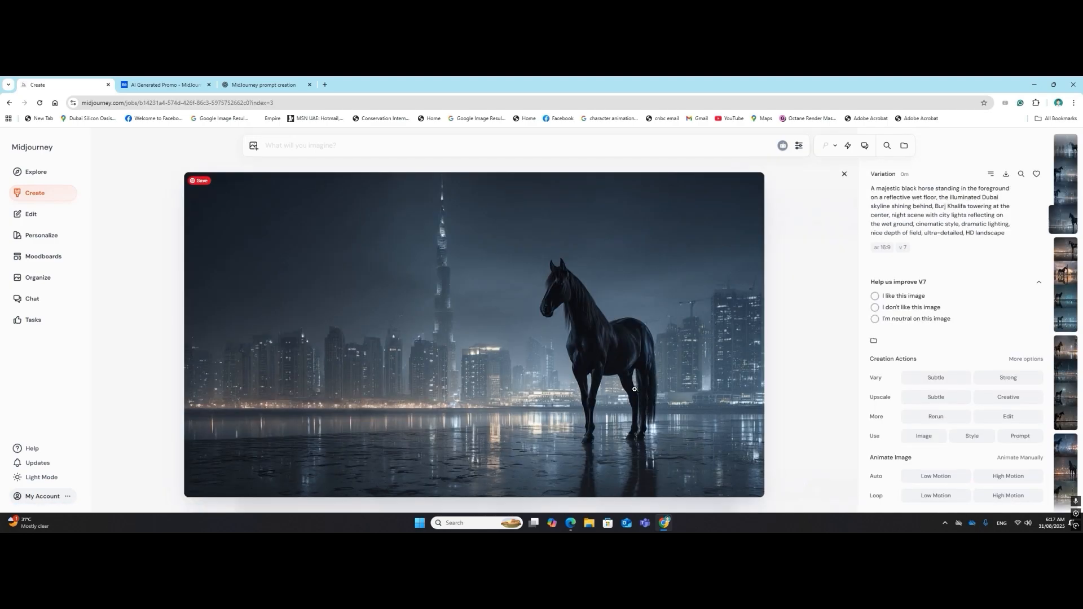
pyautogui.press('Escape')
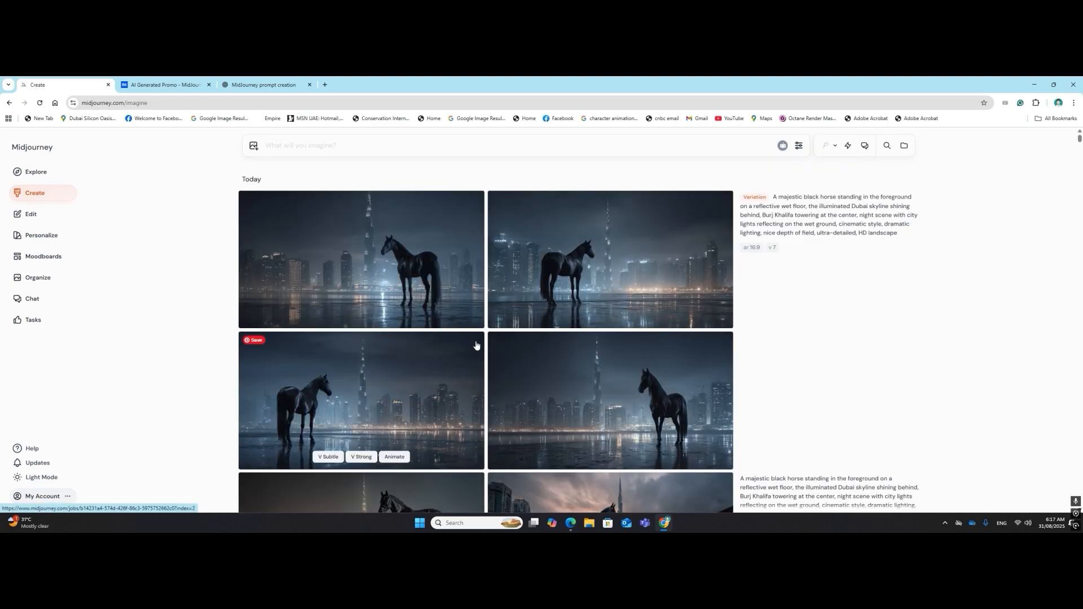
# Check the Behance reference project, then ask ChatGPT for a prompt for an extra close-up of the horse's eye with Dubai skyline and Burj Khalifa behind.
pyautogui.click(164, 84)
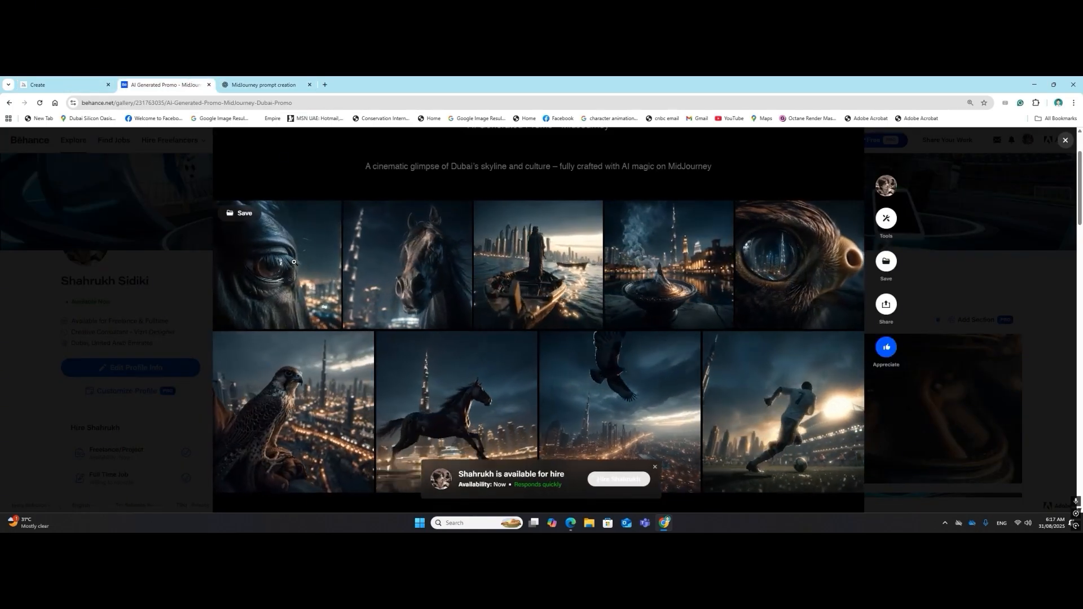
pyautogui.click(246, 80)
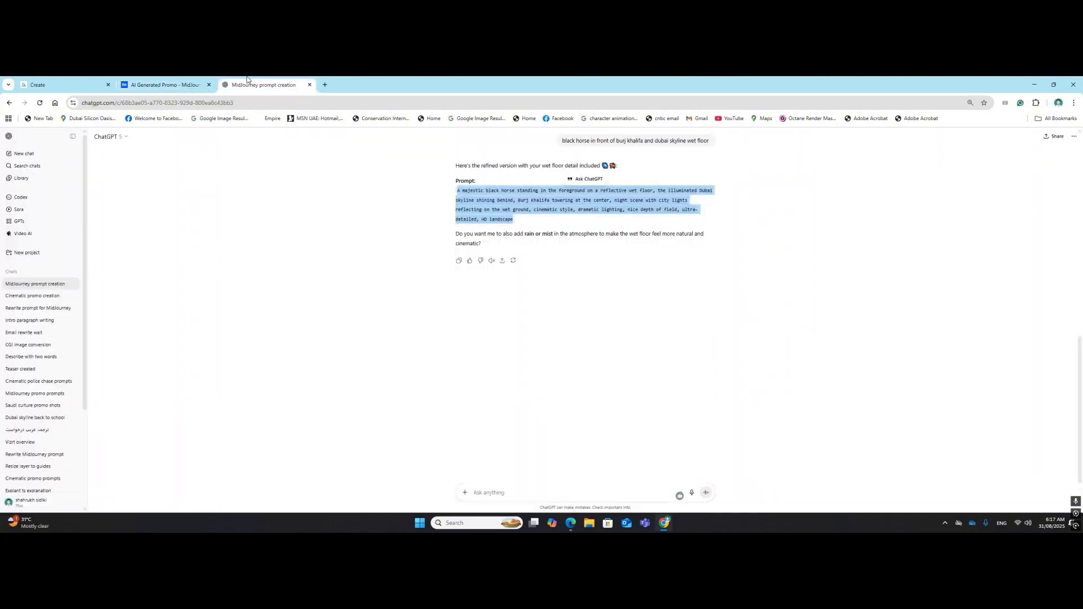
pyautogui.click(496, 494)
pyautogui.write('extr')
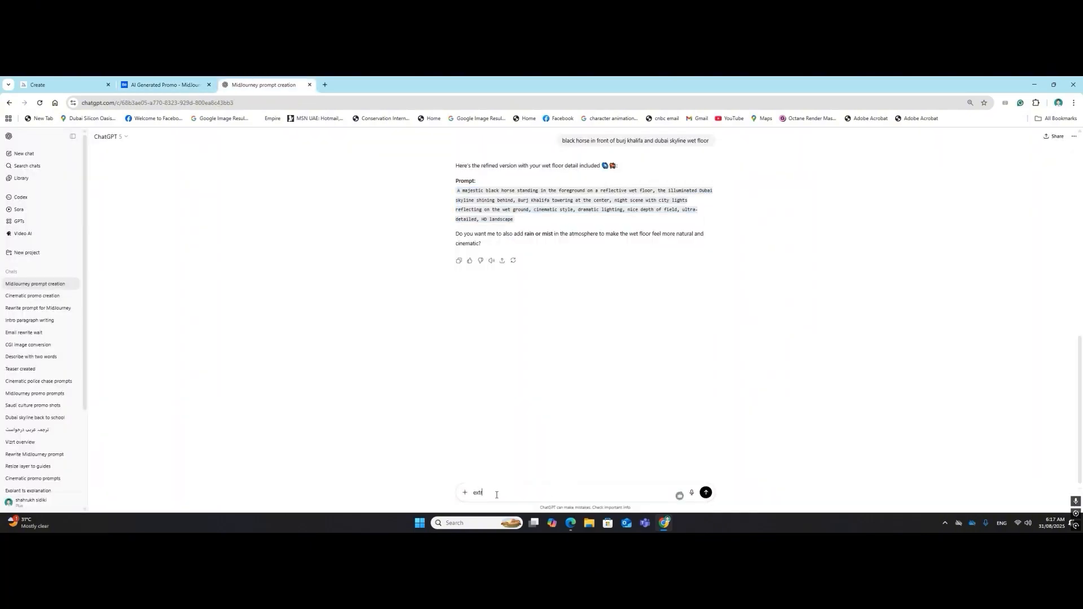
pyautogui.write('a closup shot of horese  eye and in background dubai skyline an')
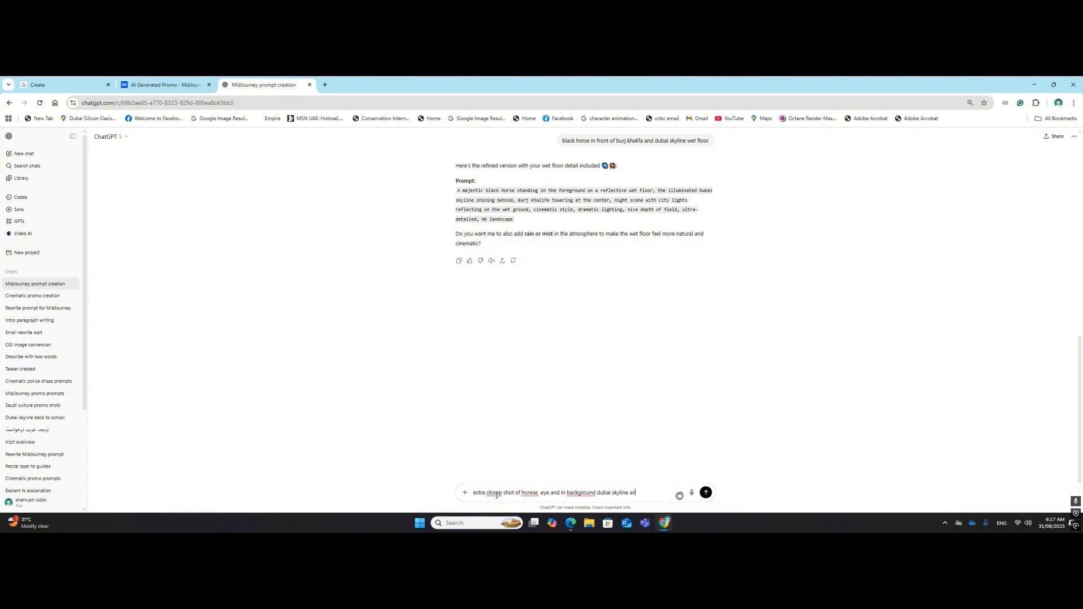
pyautogui.write('d burj khalifa')
pyautogui.press('Return')
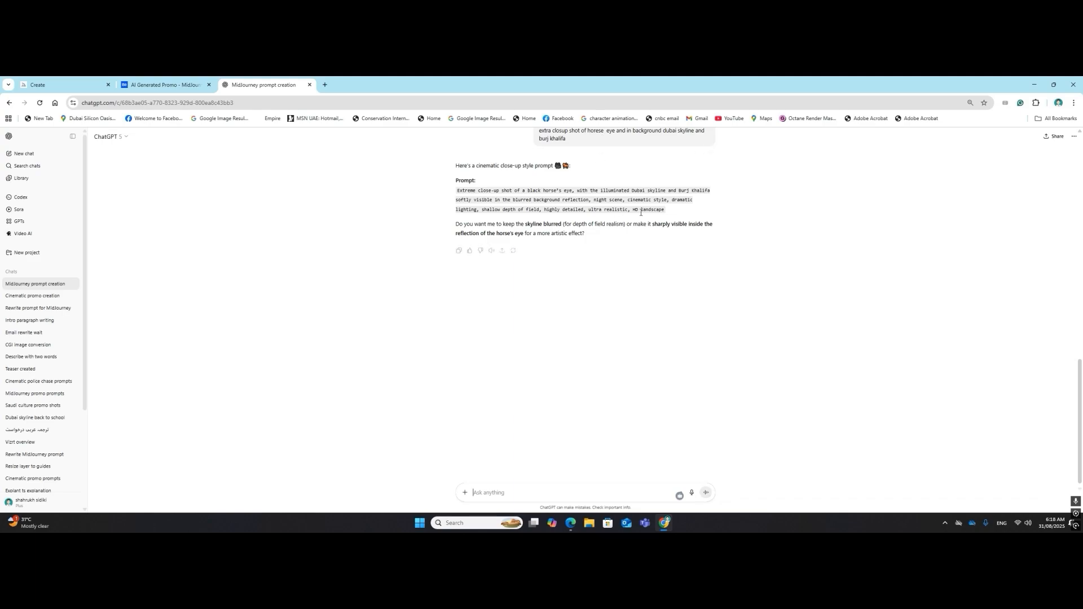
# Copy the extreme close-up horse's eye prompt from ChatGPT into Midjourney's prompt.
pyautogui.moveTo(667, 210); pyautogui.dragTo(457, 191)
pyautogui.hotkey('ctrl', 'c')
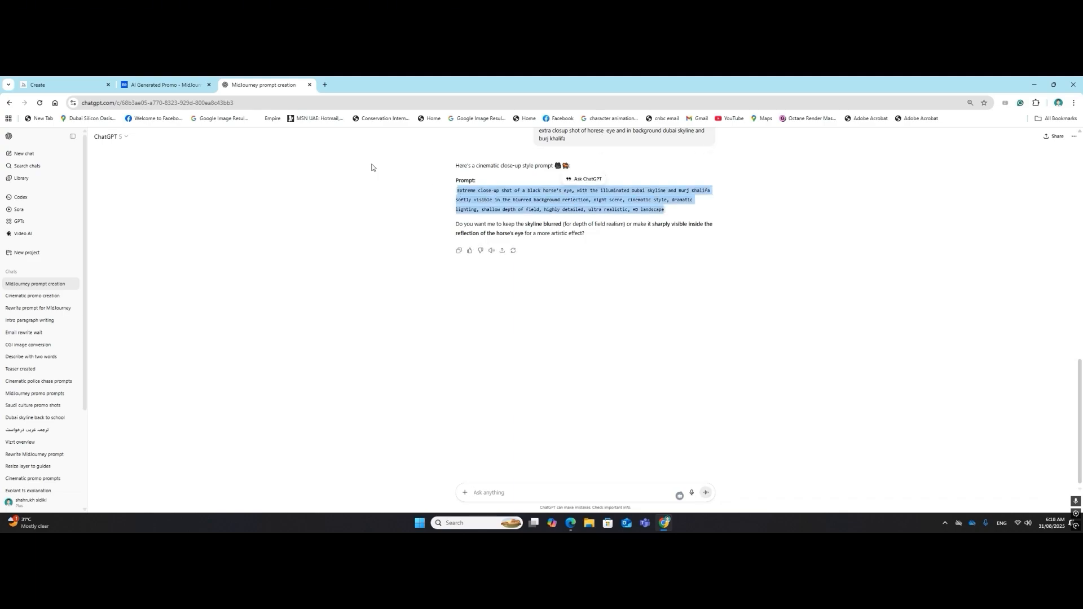
pyautogui.click(62, 85)
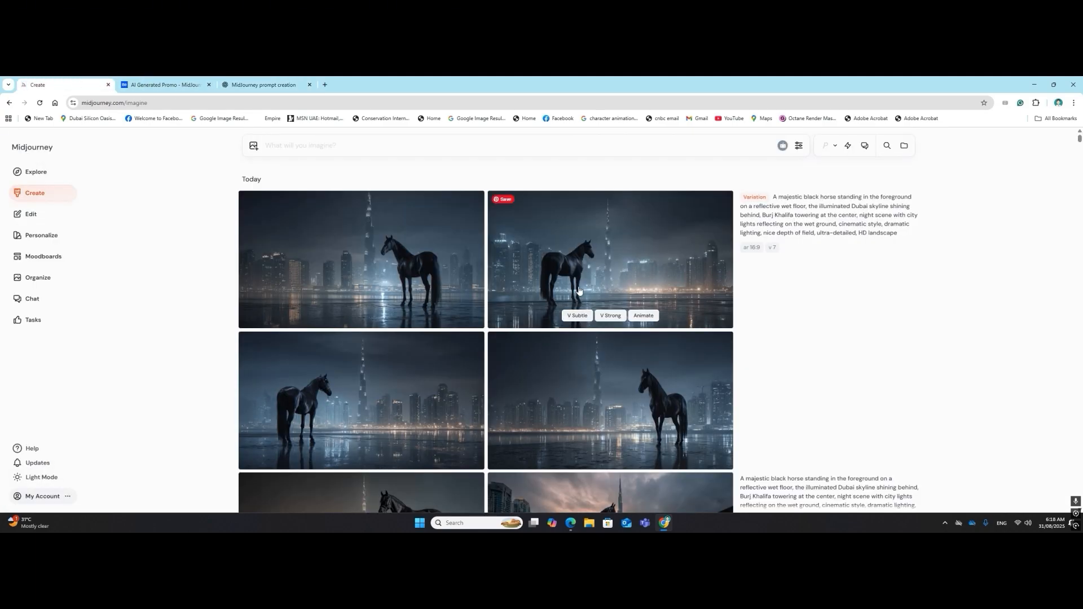
pyautogui.click(309, 146)
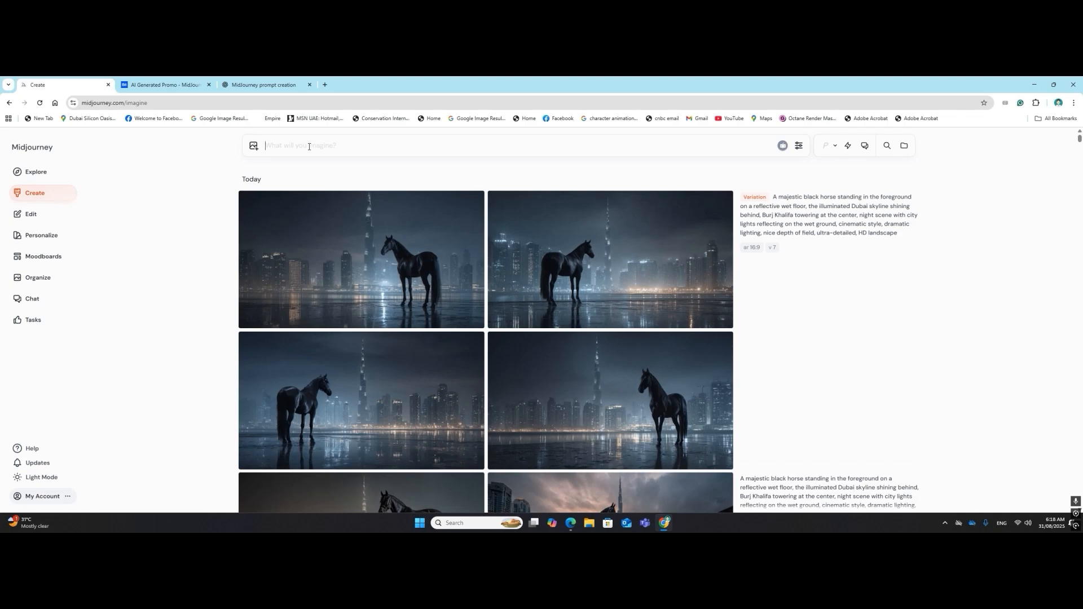
pyautogui.hotkey('ctrl', 'v')
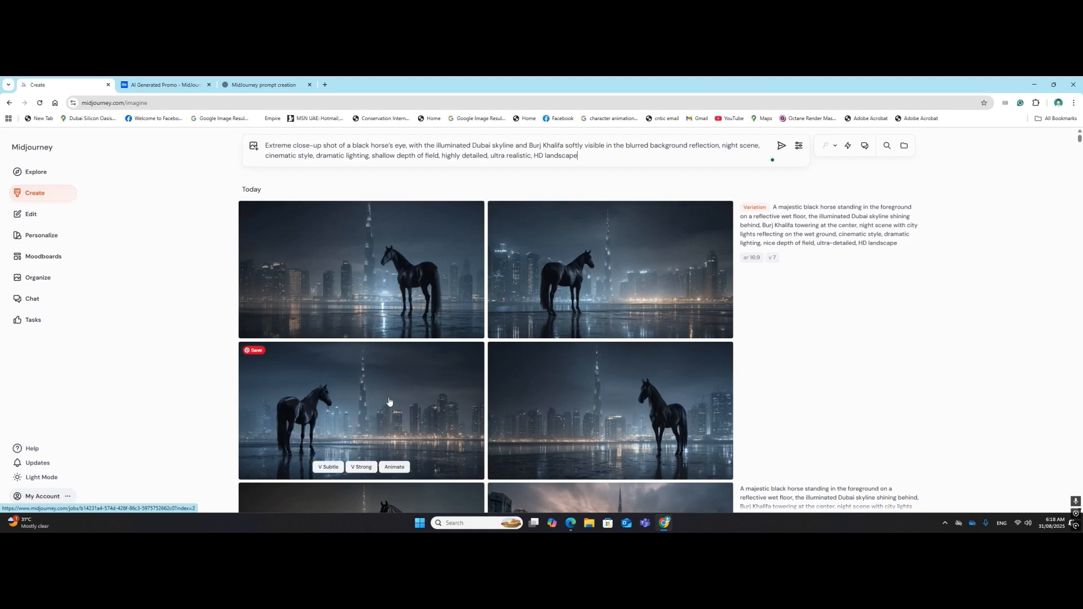
# Add the third horse variation as a style reference, append "; image reference is for ambiance and color theme only" to the prompt, and generate the images.
pyautogui.moveTo(395, 401); pyautogui.dragTo(570, 184)
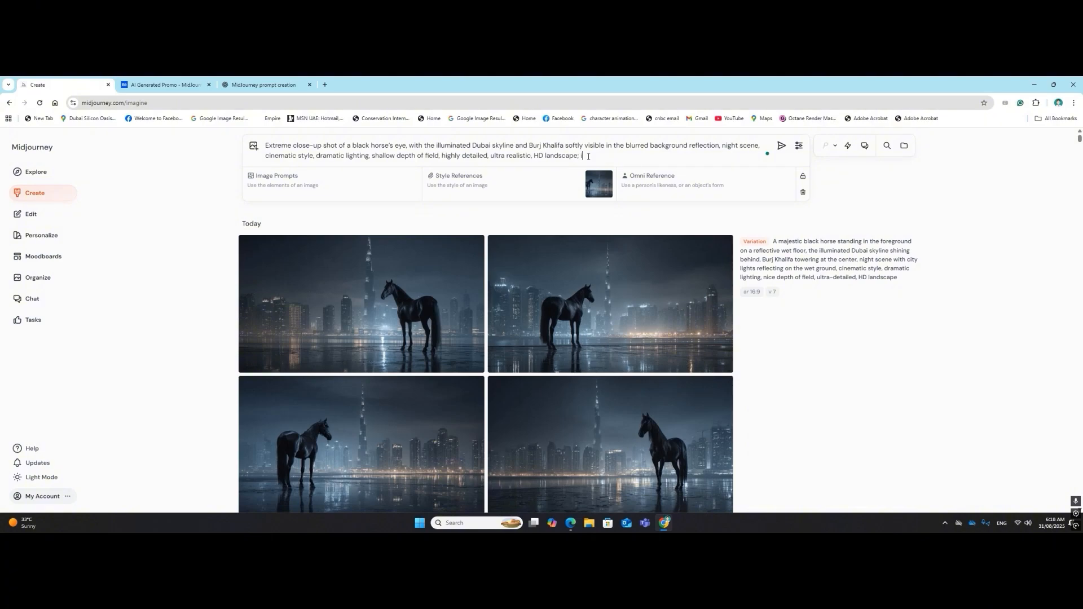
pyautogui.write('mage reference is for ambiance and color theme only')
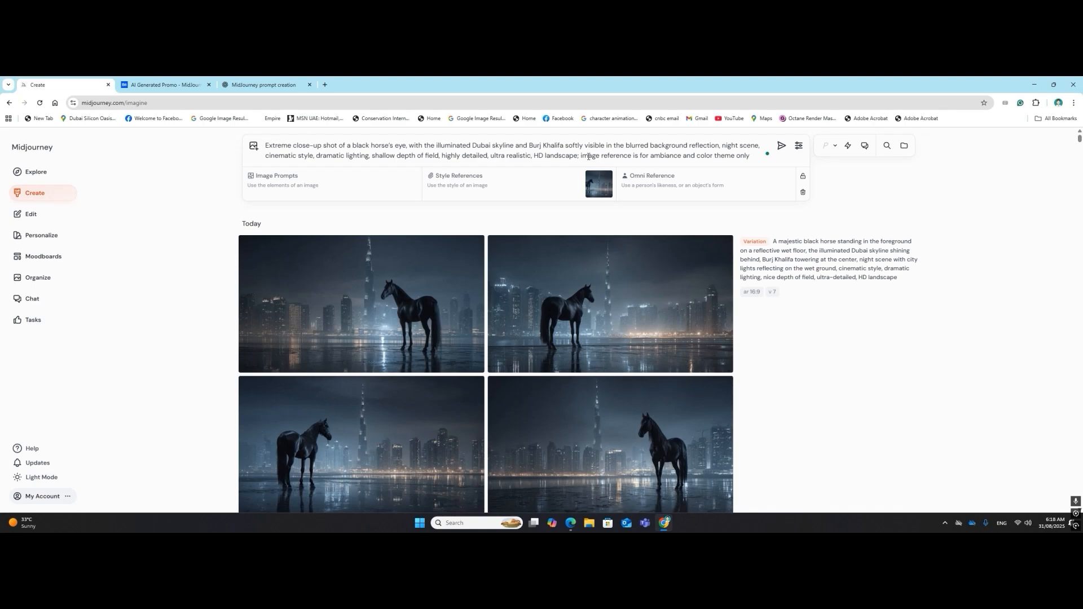
pyautogui.click(781, 145)
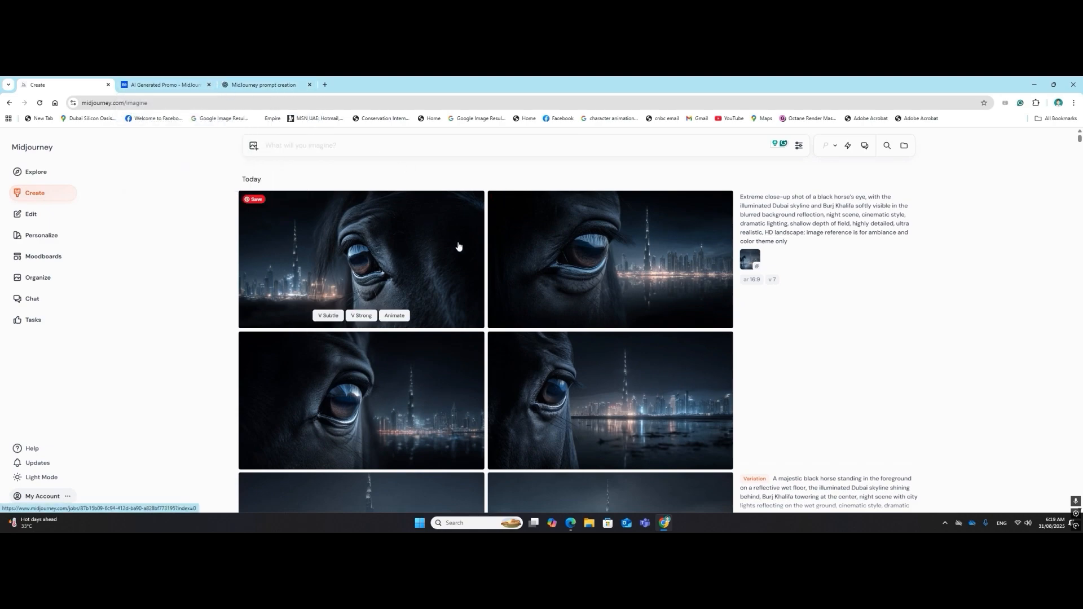
# Check the Behance reference project and set the fourth horse's eye image as the starting frame for an animation.
pyautogui.click(197, 82)
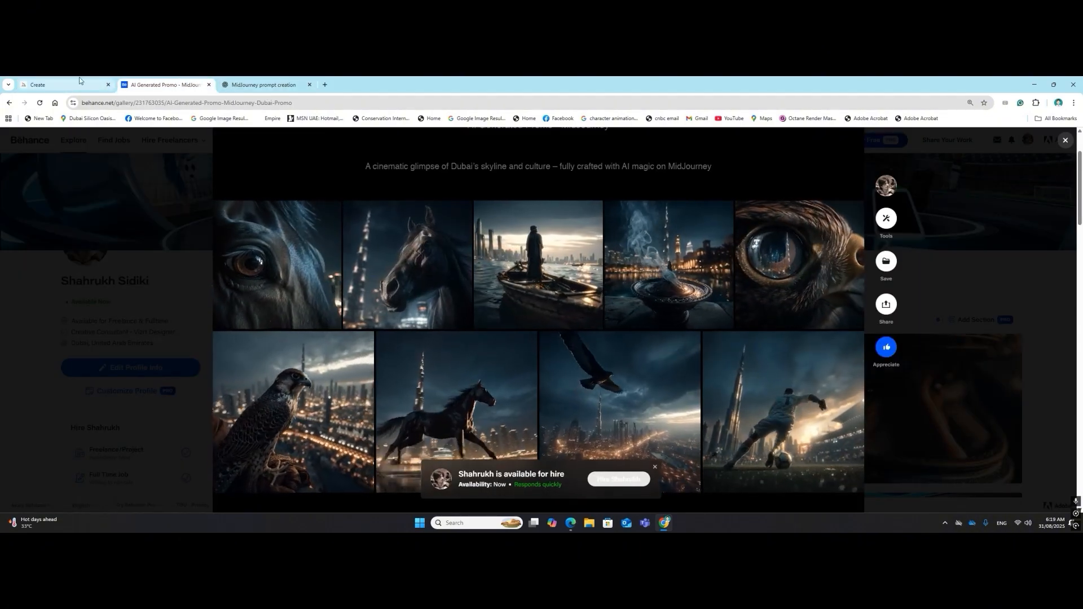
pyautogui.click(80, 80)
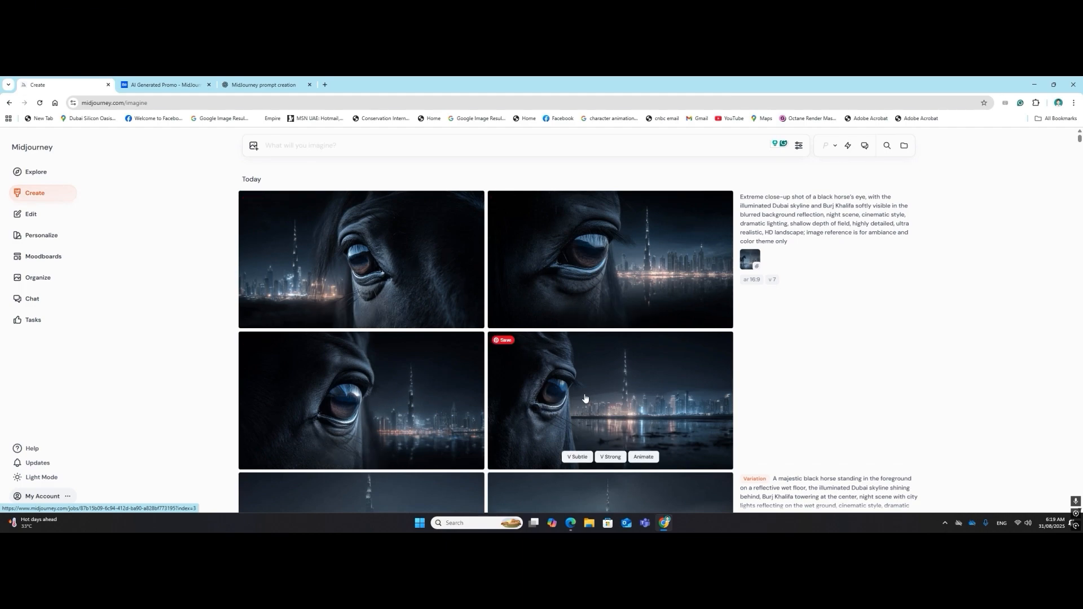
pyautogui.moveTo(587, 398); pyautogui.dragTo(315, 174)
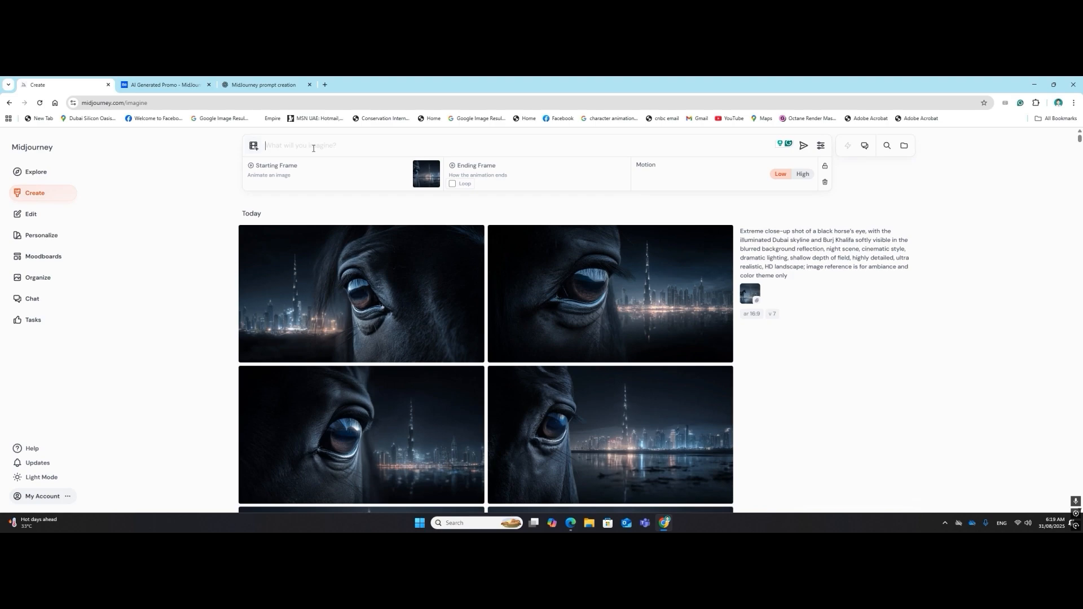
# Enter the animation prompt "pan the camera arround horese face in cinematic and slow motion style".
pyautogui.write('pan the camera arround horese face in cie')
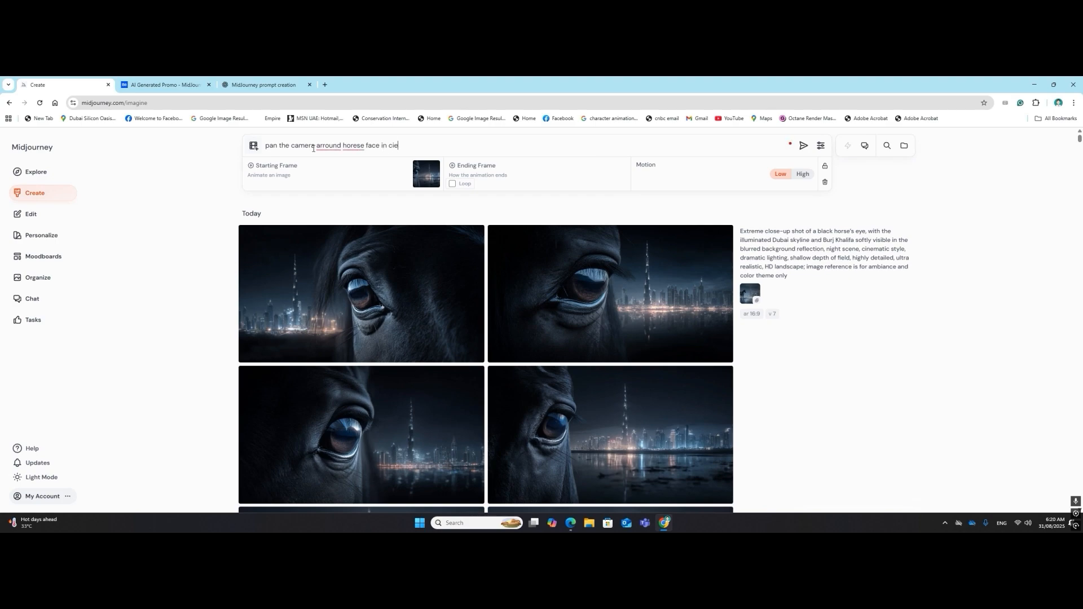
pyautogui.write('nematoic')
pyautogui.press('BackSpace')
pyautogui.press('BackSpace')
pyautogui.press('BackSpace')
pyautogui.write('ic')
pyautogui.write(' and slow motion ')
pyautogui.write('sky')
pyautogui.press('BackSpace')
pyautogui.press('BackSpace')
pyautogui.write('tyle')
# Correct the animation prompt's wording to "around horse's face in a cinematic" using the spelling suggestions, and generate the video.
pyautogui.click(328, 146)
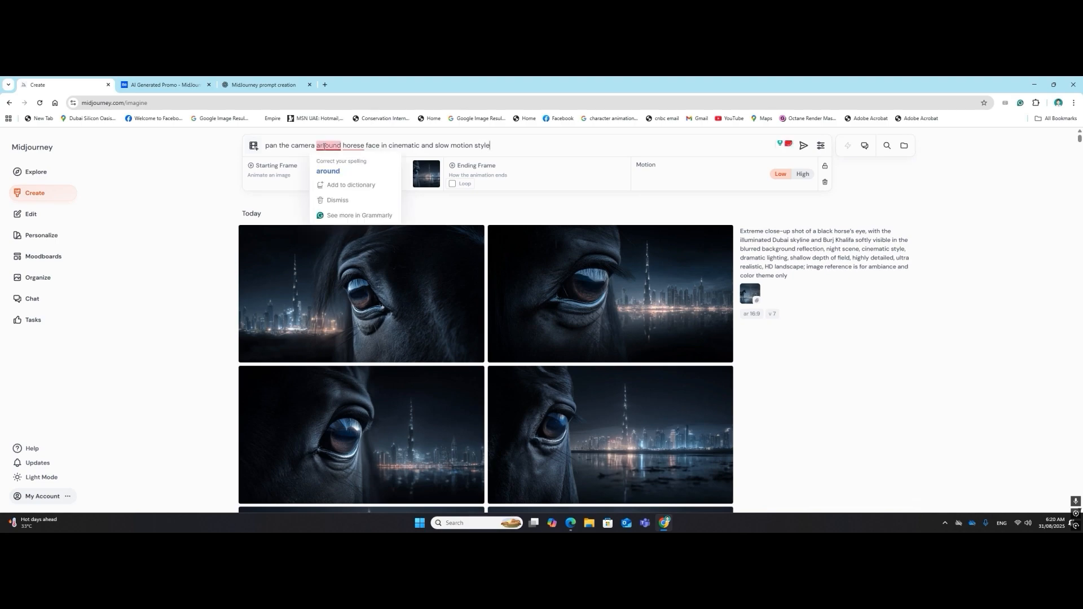
pyautogui.click(336, 172)
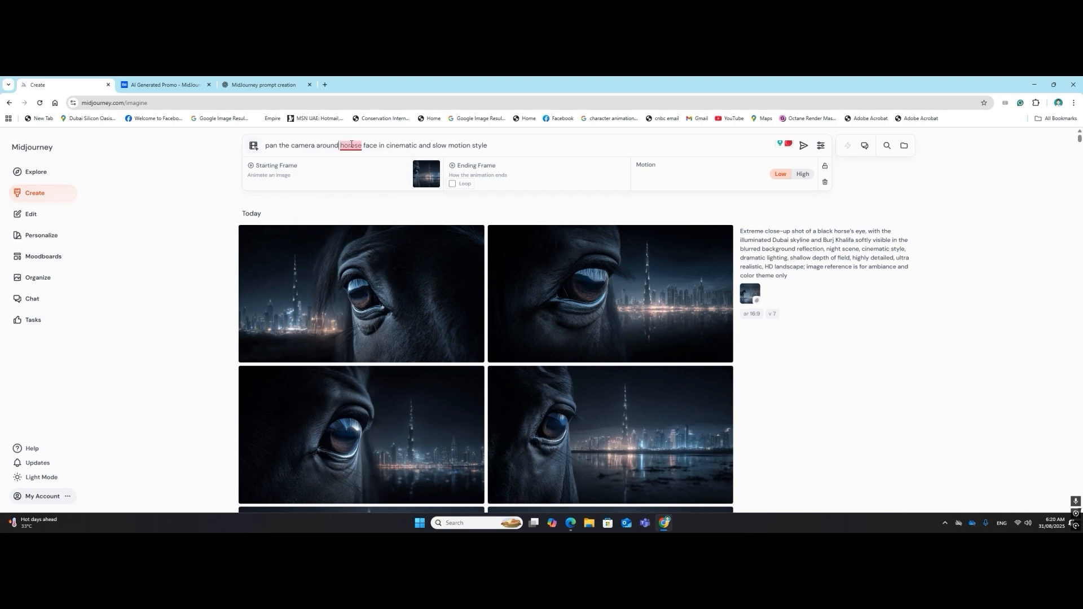
pyautogui.rightClick(350, 150)
pyautogui.click(350, 147)
pyautogui.click(351, 146)
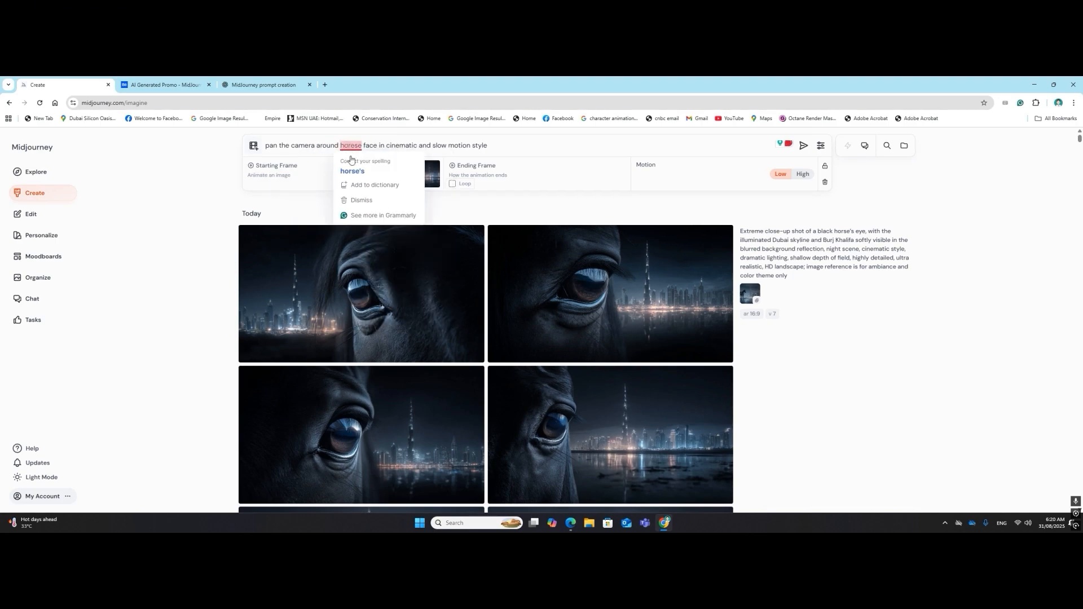
pyautogui.click(353, 171)
pyautogui.click(514, 146)
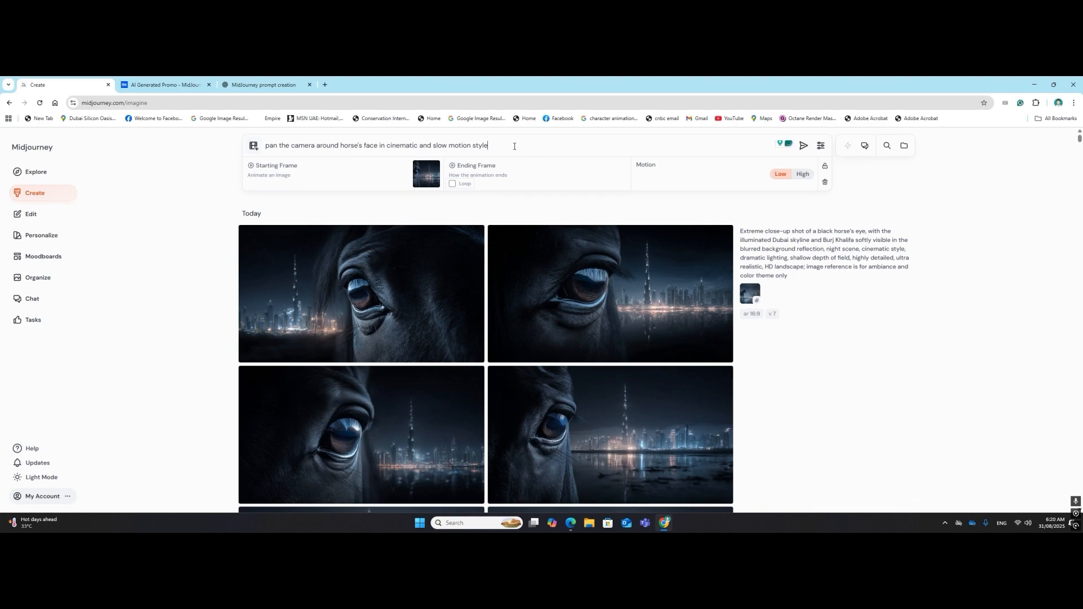
pyautogui.click(402, 146)
pyautogui.click(406, 172)
pyautogui.click(803, 147)
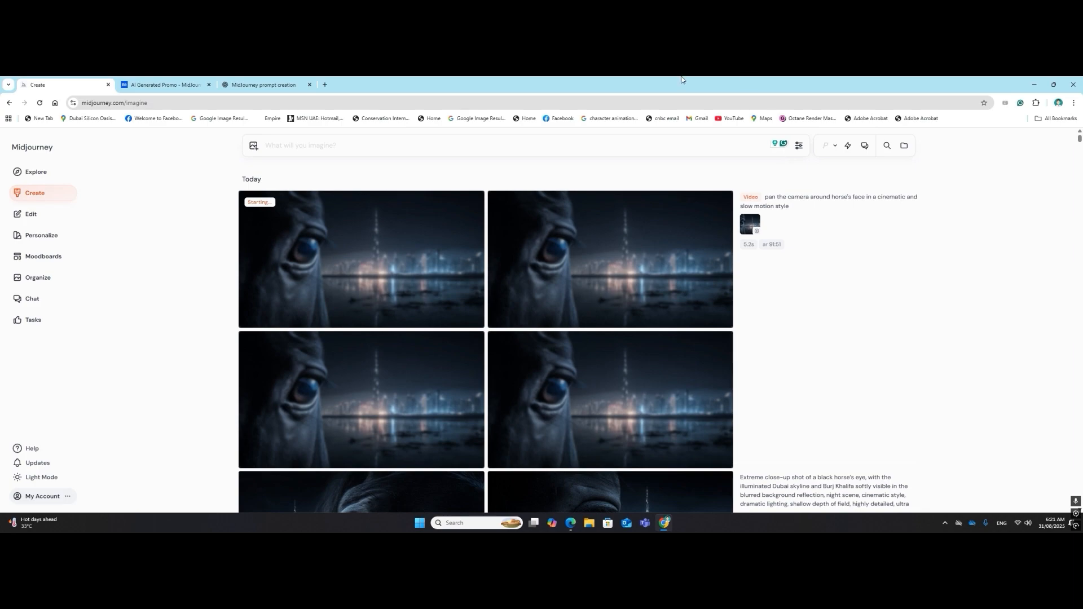
# Check the Behance reference project, then ask ChatGPT for an extra zoom-in on the horse's face with Dubai skyline and especially Burj Khalifa behind.
pyautogui.click(151, 82)
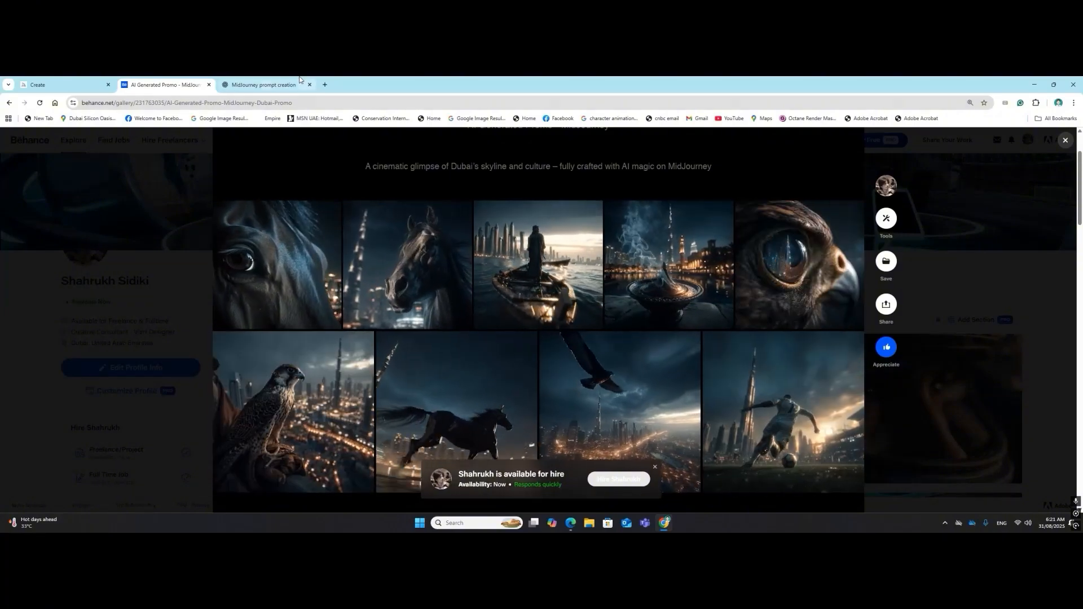
pyautogui.click(37, 83)
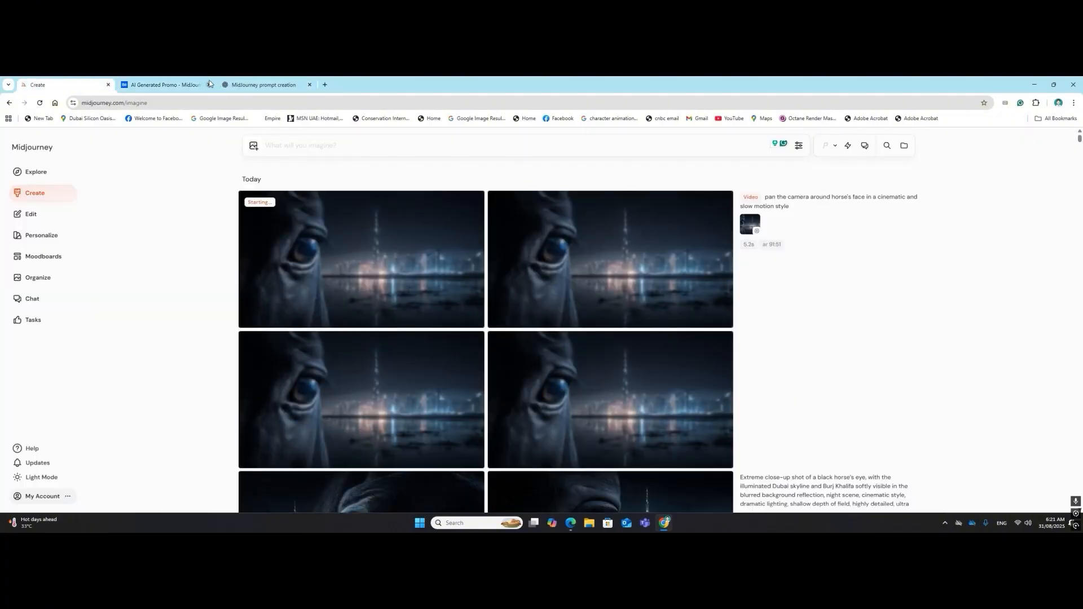
pyautogui.scroll(-3, 492, 328)
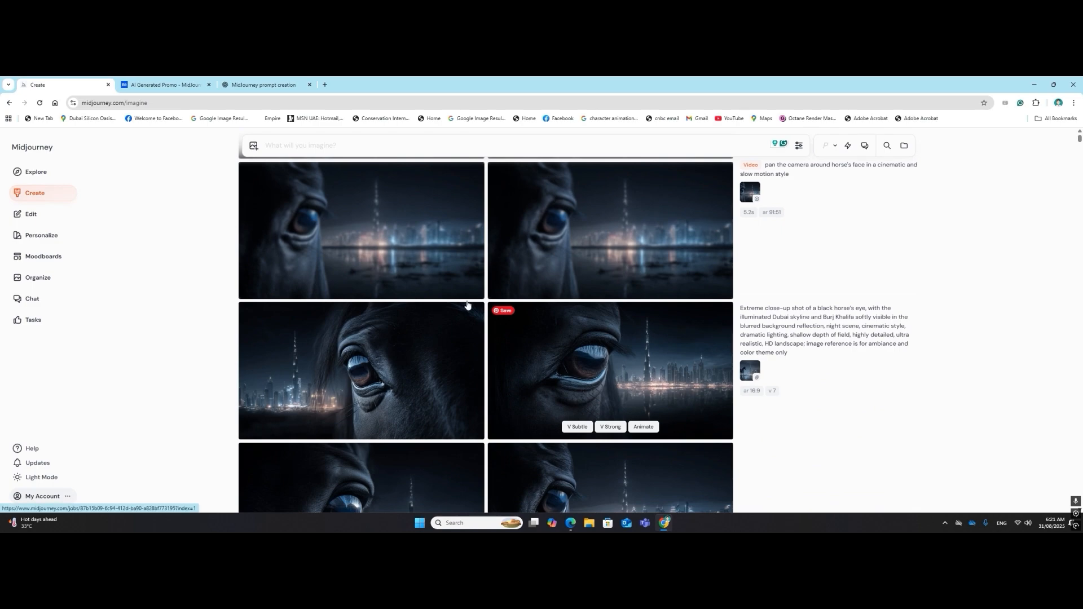
pyautogui.scroll(-2, 489, 324)
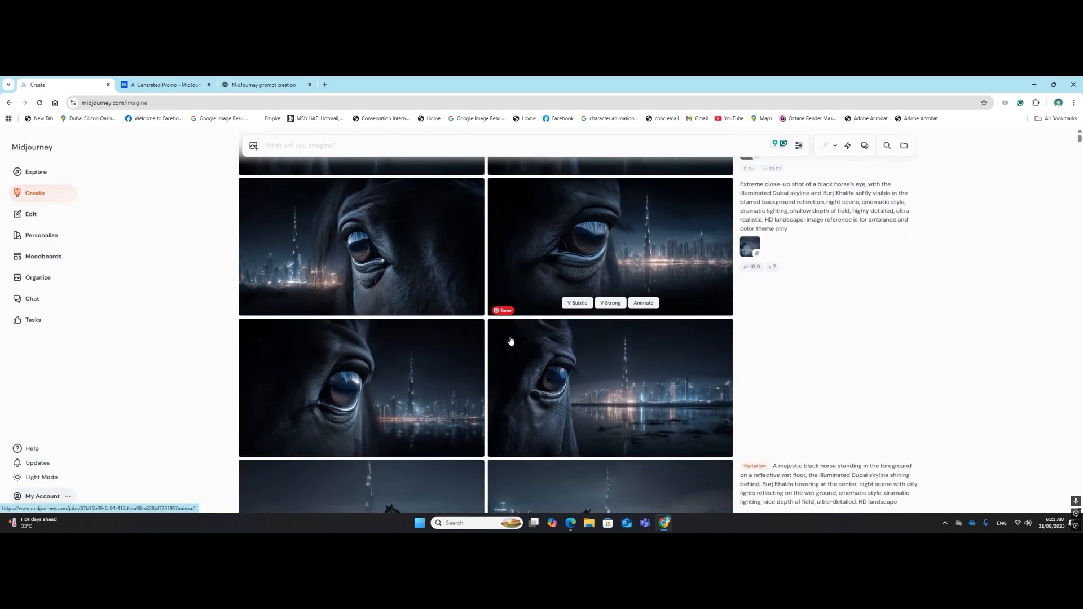
pyautogui.click(264, 84)
pyautogui.click(483, 488)
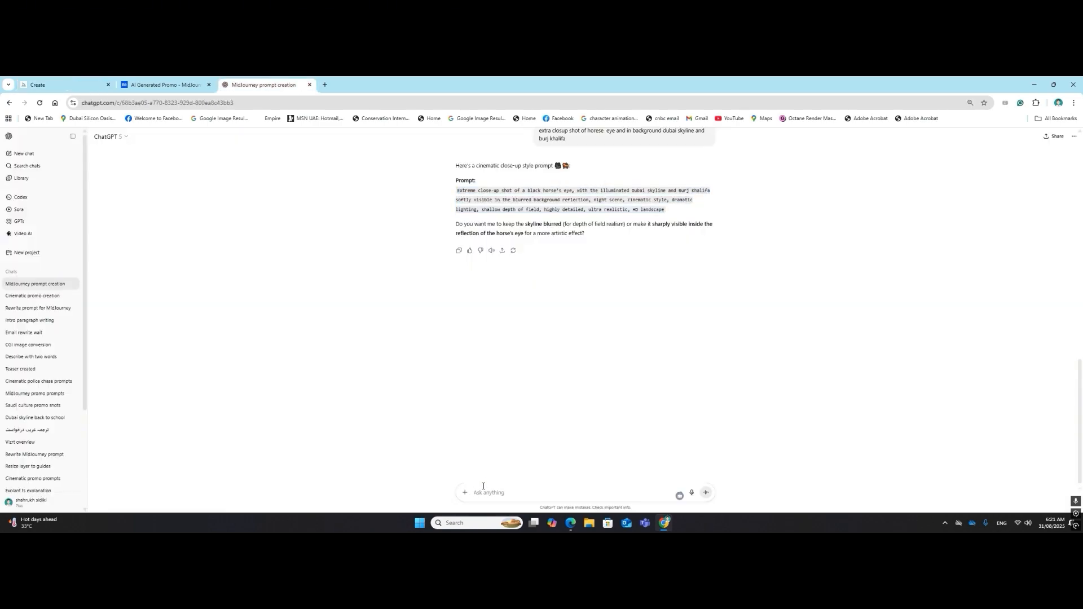
pyautogui.write('ca')
pyautogui.press('BackSpace')
pyautogui.write('ex')
pyautogui.write('rta')
pyautogui.write(' zoom in hors')
pyautogui.write('e fac')
pyautogui.write('e with')
pyautogui.write(' back')
pyautogui.press('BackSpace')
pyautogui.press('BackSpace')
pyautogui.press('BackSpace')
pyautogui.write('in background show')
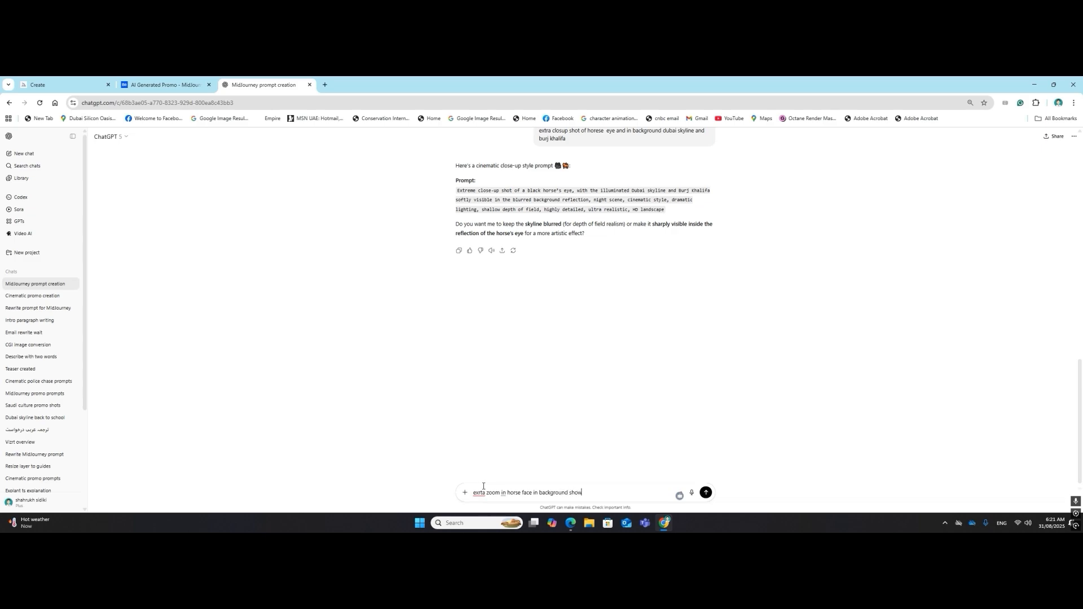
pyautogui.write('ing dubai syline specially burjkhalifa')
pyautogui.press('Return')
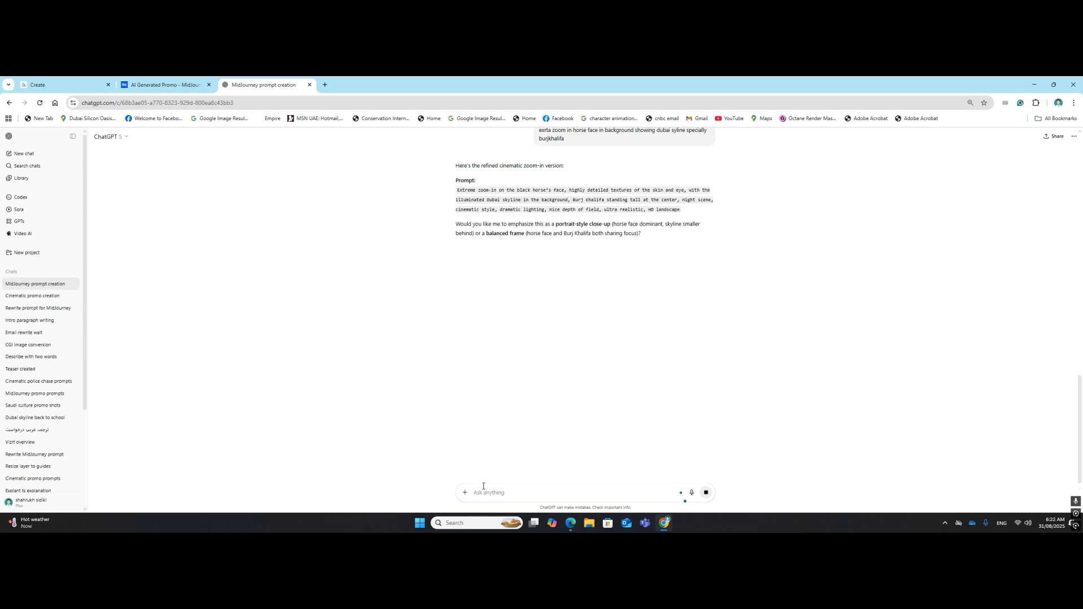
# Copy the extreme zoom-in horse's face prompt from ChatGPT into Midjourney's prompt.
pyautogui.moveTo(682, 211); pyautogui.dragTo(458, 193)
pyautogui.hotkey('ctrl', 'c')
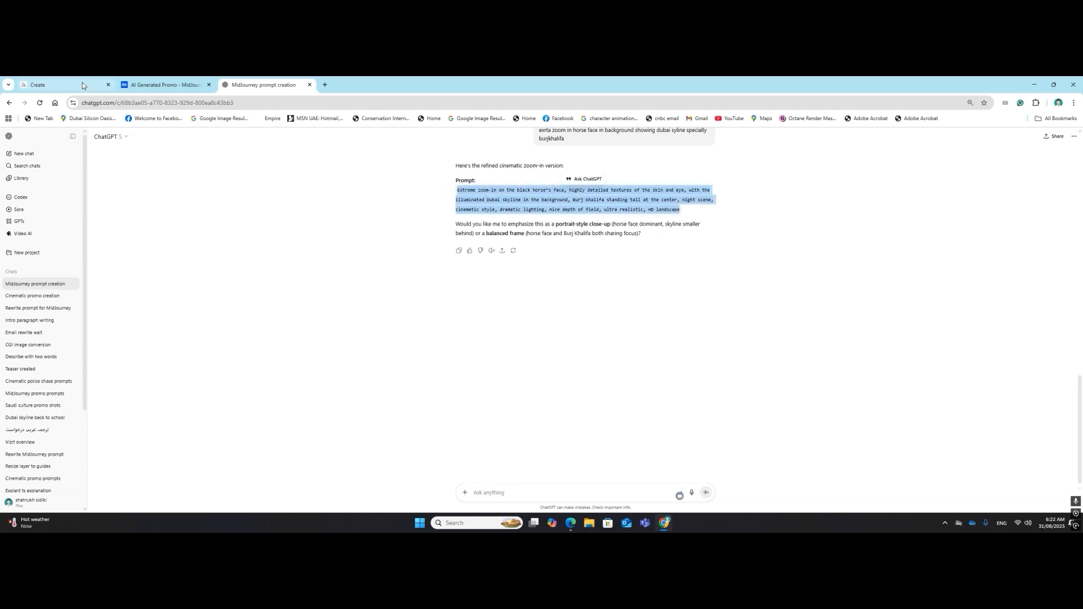
pyautogui.click(38, 85)
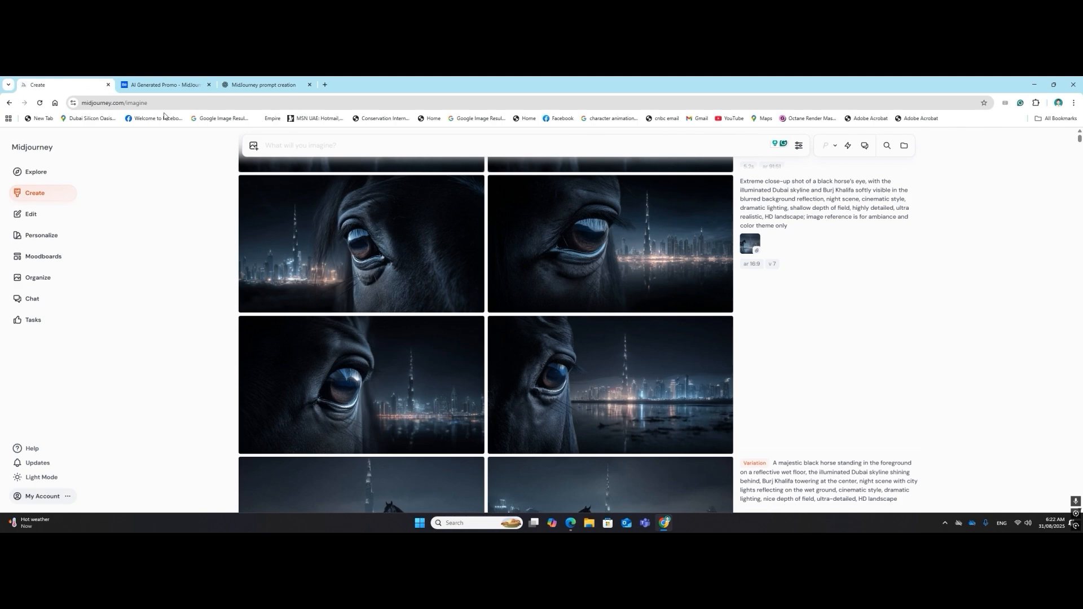
pyautogui.click(326, 144)
pyautogui.hotkey('ctrl', 'v')
# Add the first horse's eye image as a style reference, append "; image reference for ambaince and color theme only" to the prompt, and generate the images.
pyautogui.scroll(-3, 614, 396)
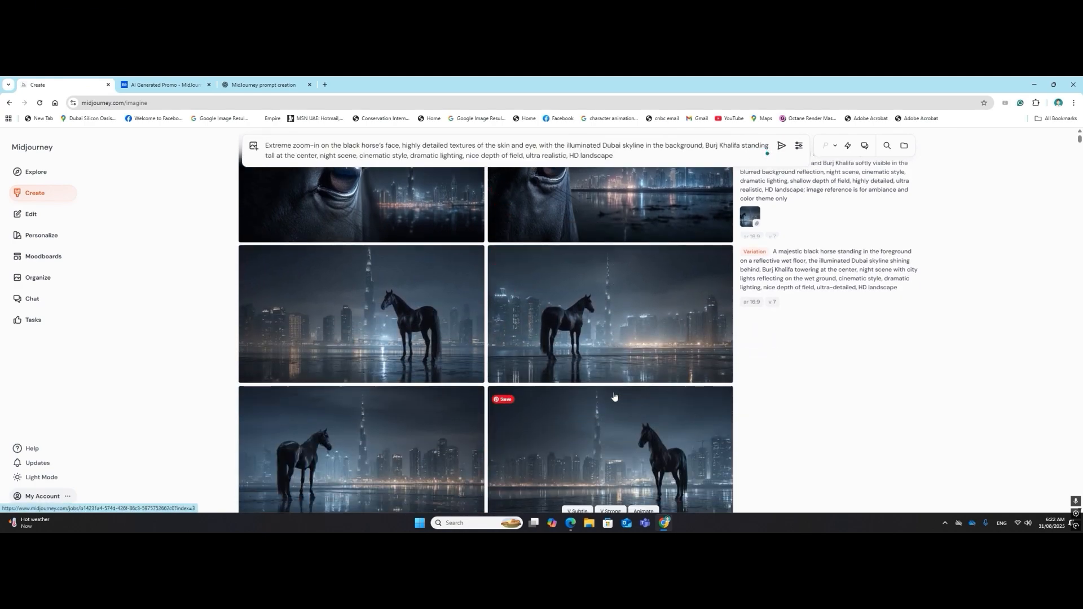
pyautogui.scroll(5, 614, 397)
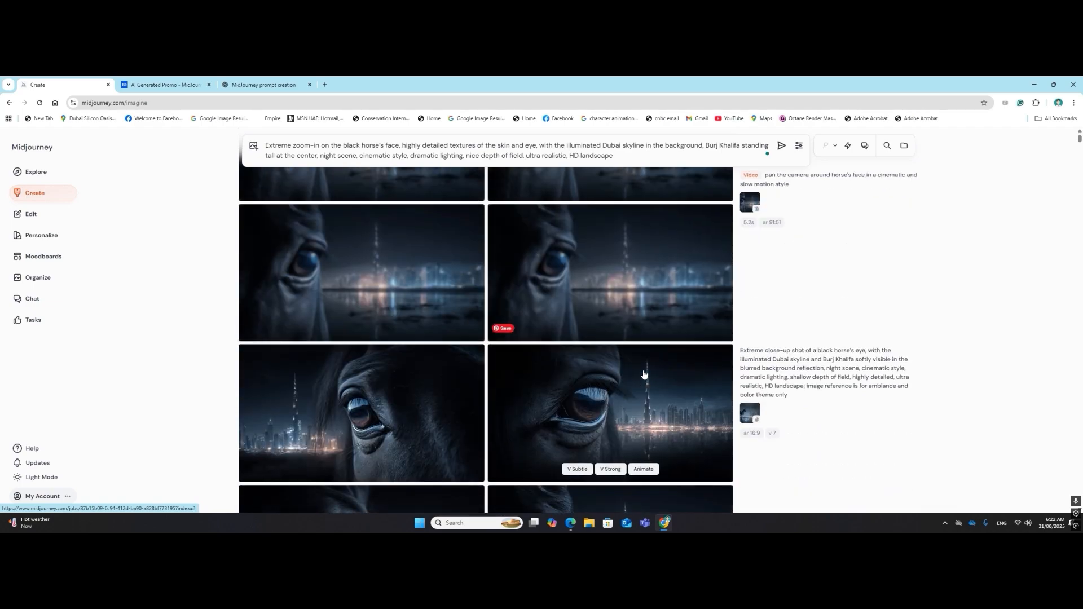
pyautogui.scroll(-4, 643, 375)
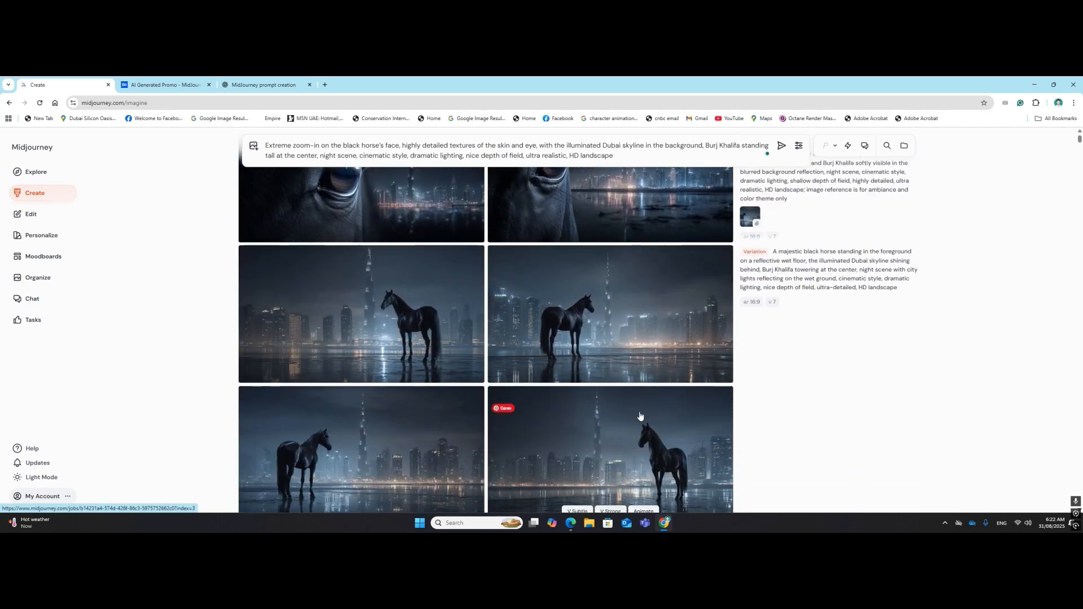
pyautogui.scroll(6, 630, 426)
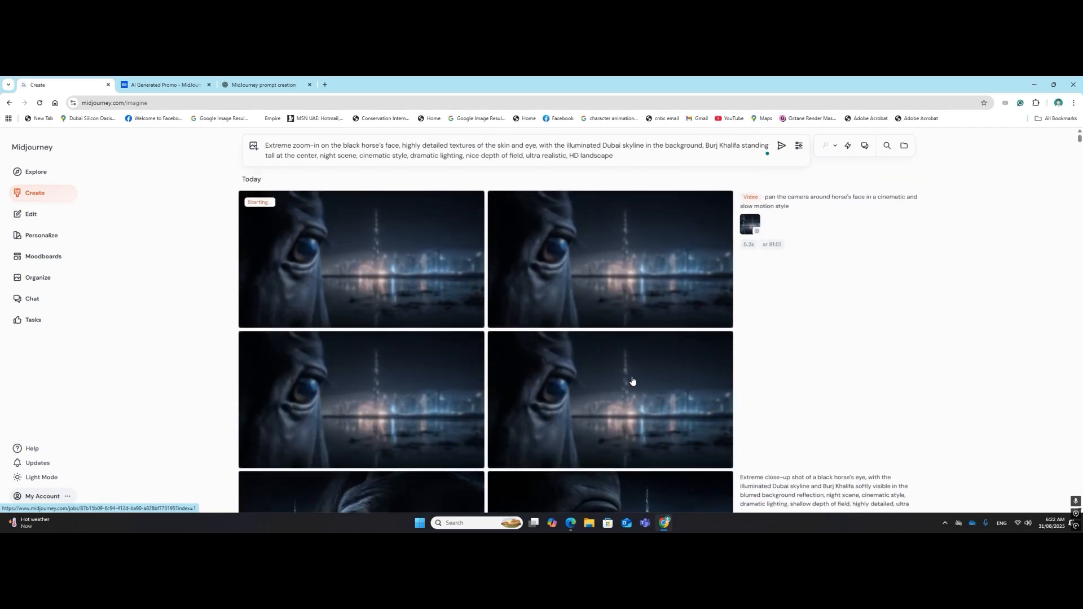
pyautogui.scroll(-3, 570, 350)
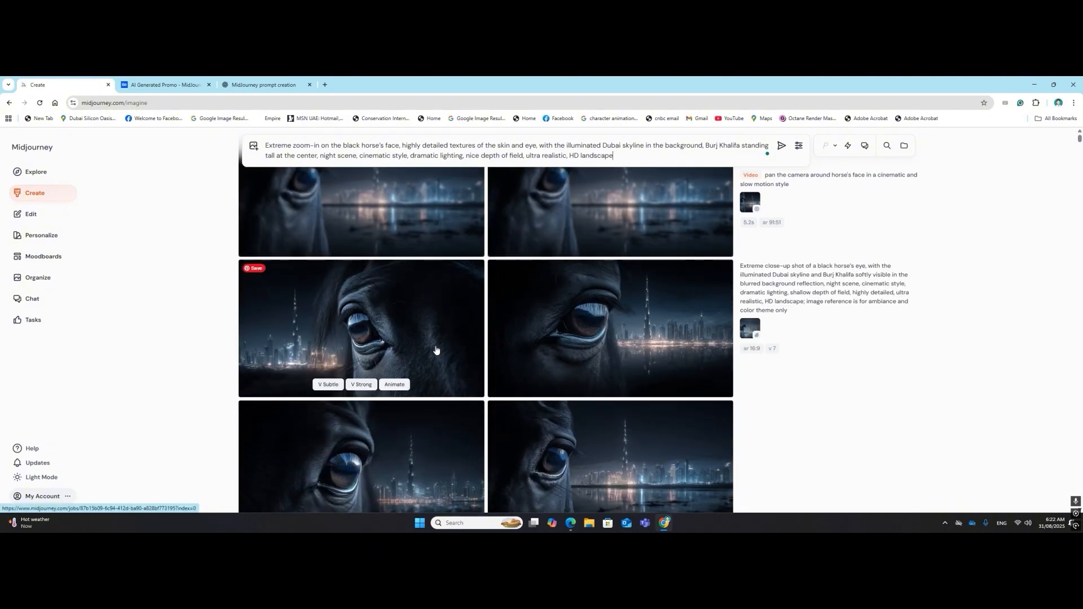
pyautogui.scroll(-1, 436, 325)
pyautogui.moveTo(436, 325); pyautogui.dragTo(569, 184)
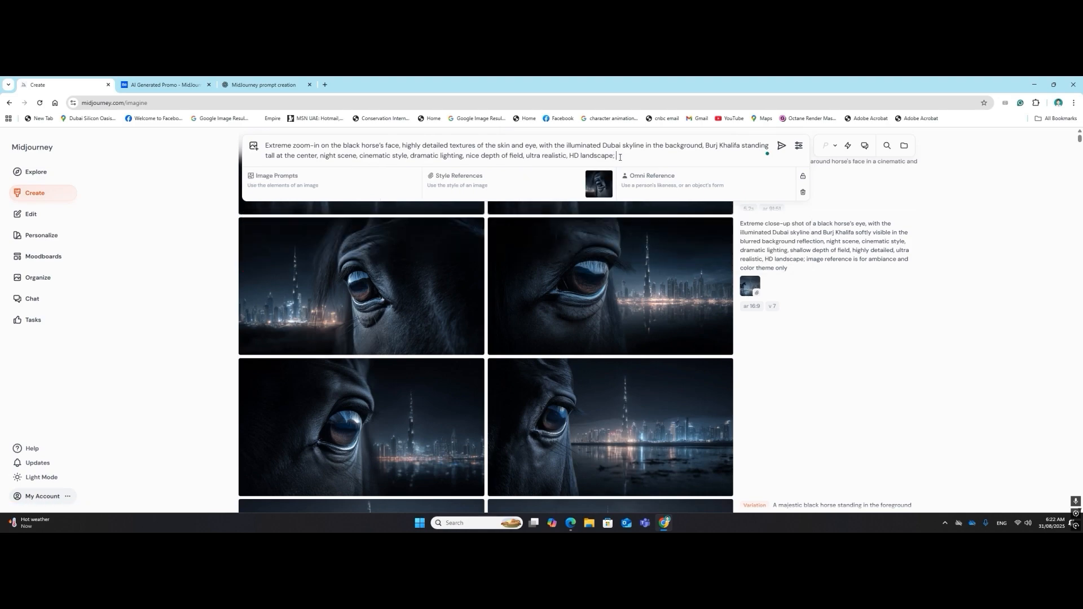
pyautogui.write('mage ')
pyautogui.write('reffrecen')
pyautogui.press('BackSpace')
pyautogui.press('BackSpace')
pyautogui.press('BackSpace')
pyautogui.press('BackSpace')
pyautogui.press('BackSpace')
pyautogui.press('BackSpace')
pyautogui.write('erence for ambaince and color them')
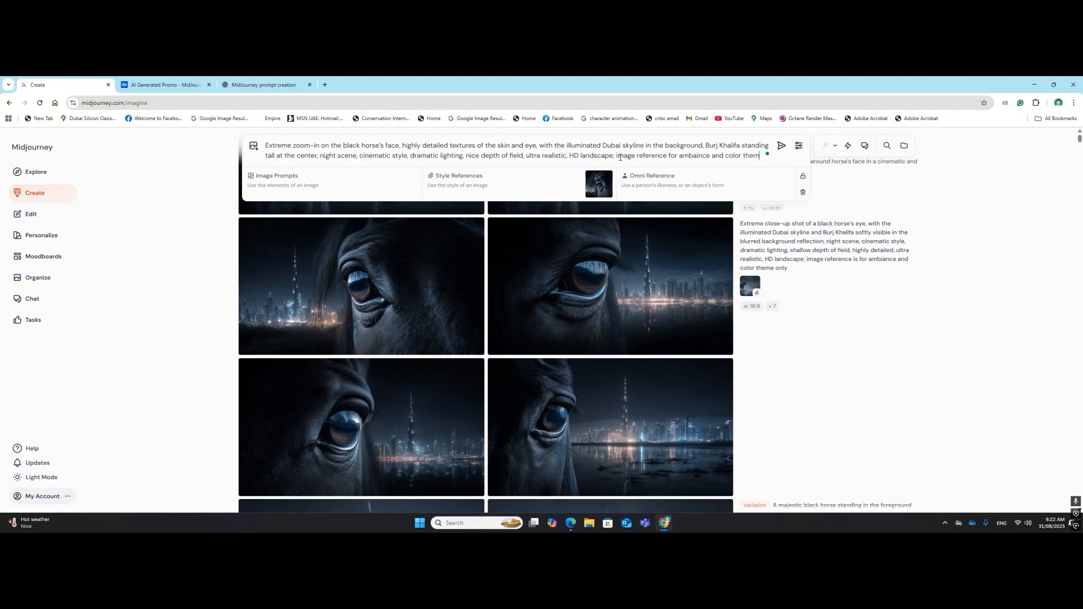
pyautogui.write('e only')
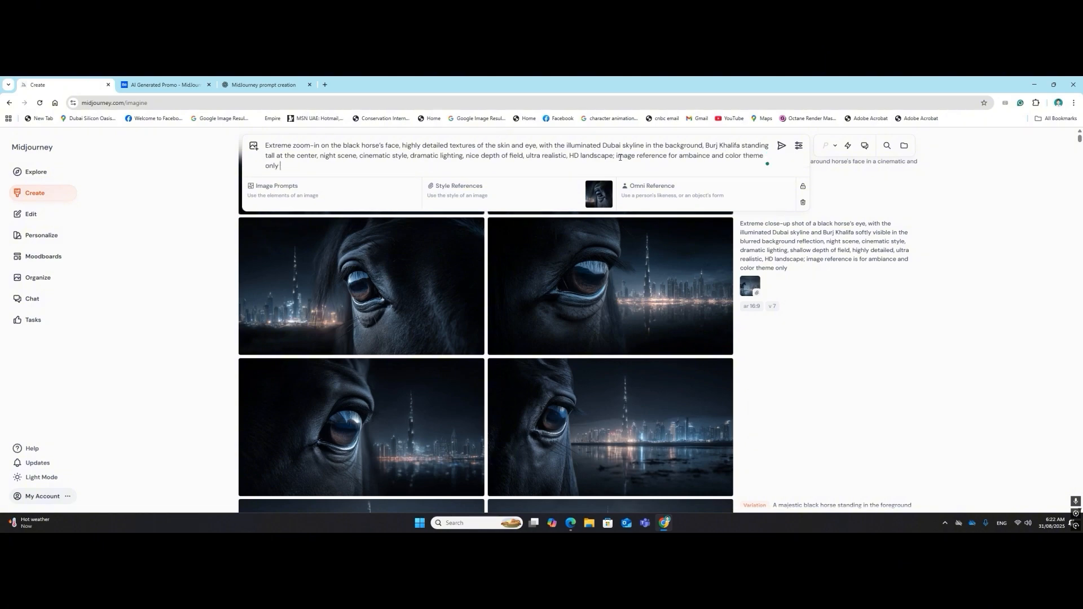
pyautogui.click(781, 146)
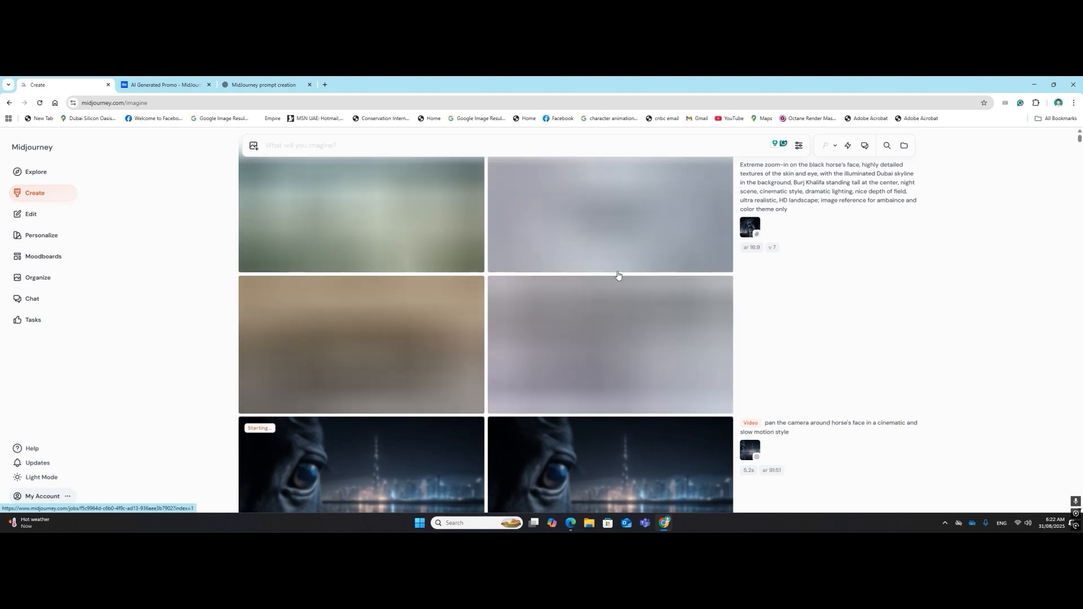
# Reuse the zoom-in prompt with a standing horse variation as style reference, correct "ambaince" to "ambiance", and generate another set of images.
pyautogui.scroll(1, 624, 276)
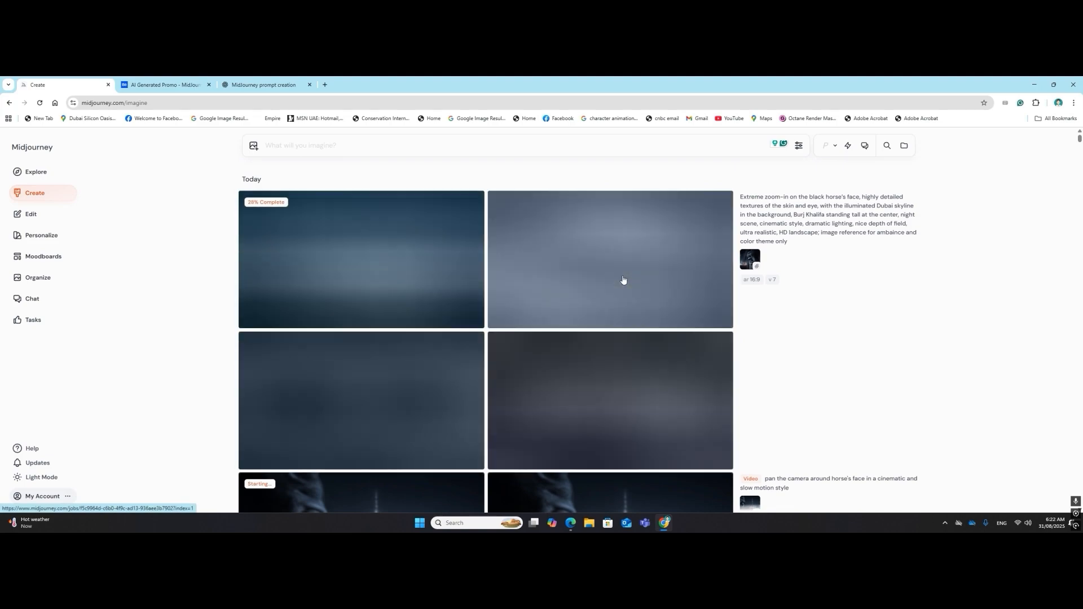
pyautogui.scroll(-4, 625, 288)
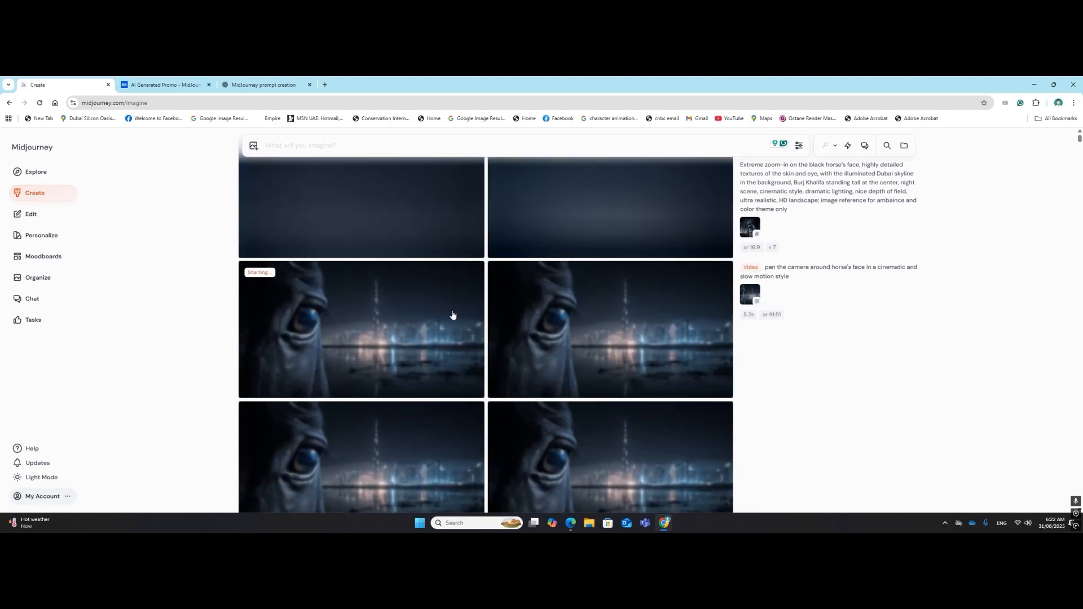
pyautogui.scroll(4, 648, 332)
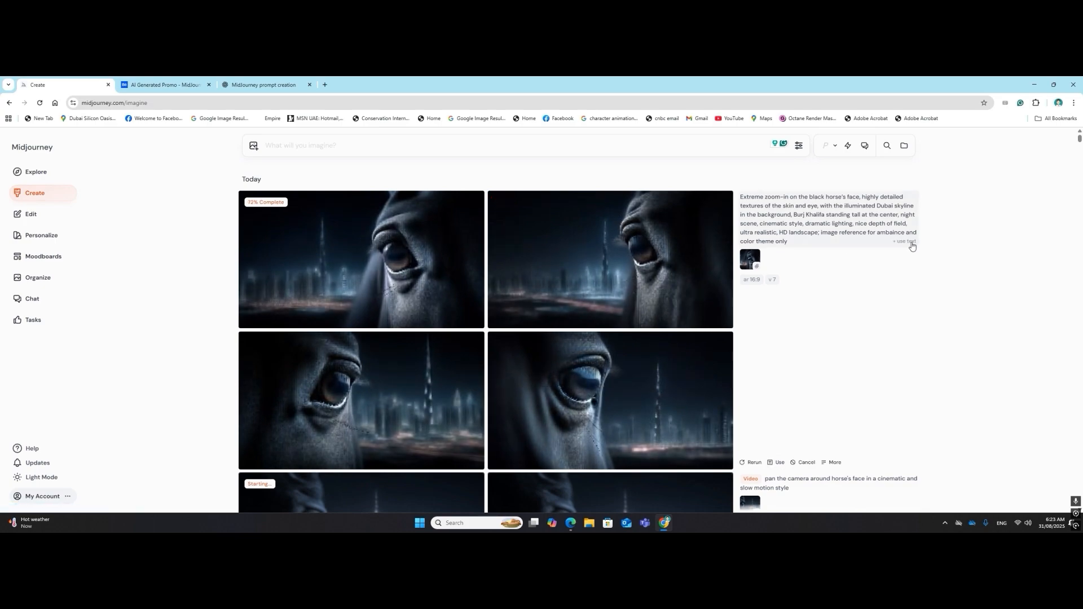
pyautogui.click(910, 242)
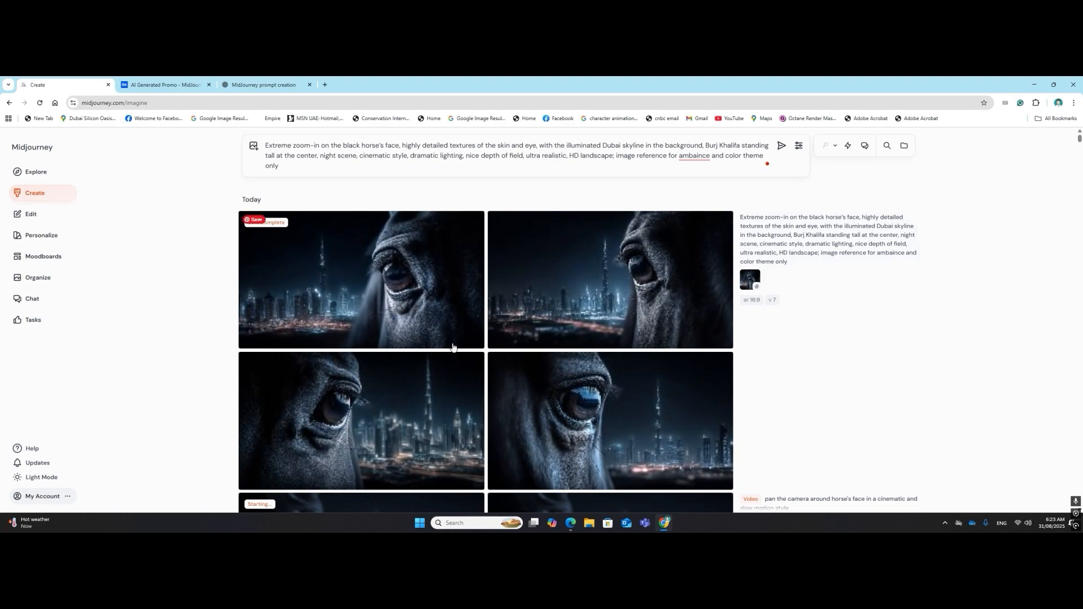
pyautogui.scroll(-5, 451, 355)
pyautogui.scroll(-10, 462, 384)
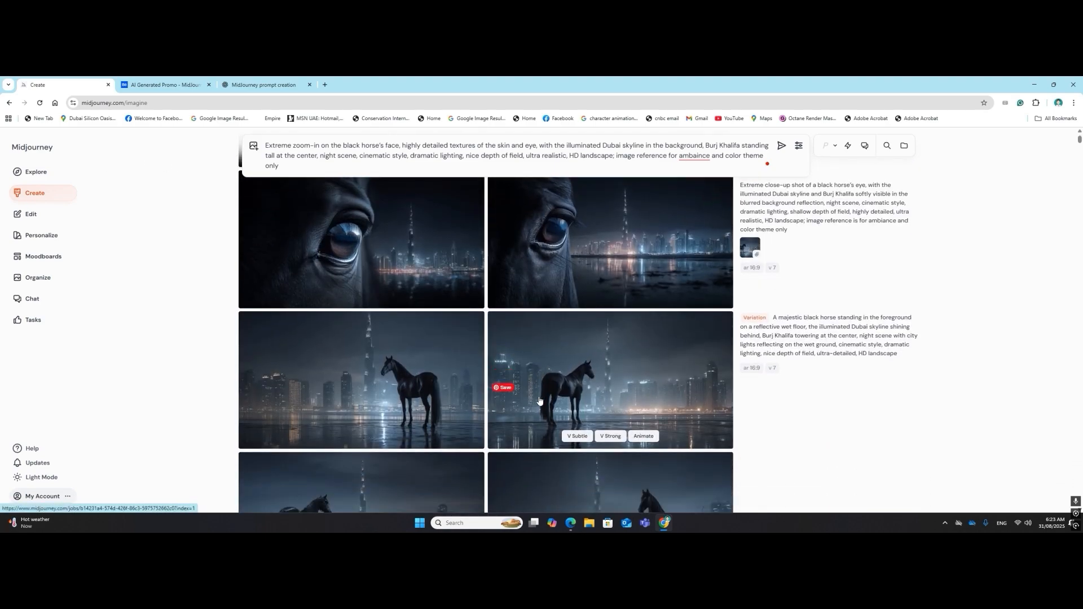
pyautogui.moveTo(452, 379); pyautogui.dragTo(554, 190)
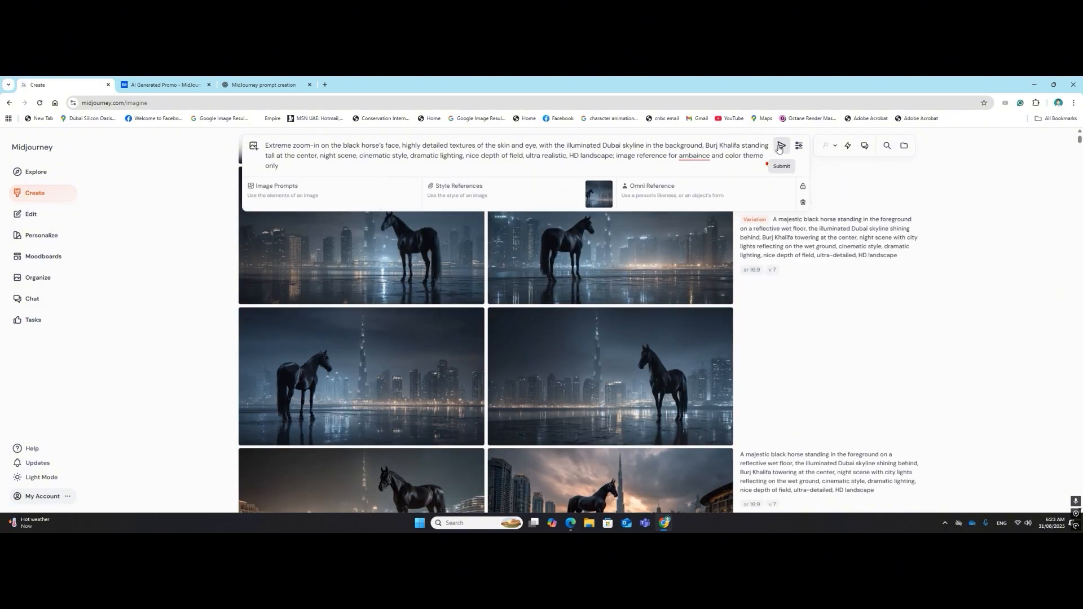
pyautogui.moveTo(694, 156)
pyautogui.click(699, 178)
pyautogui.click(782, 146)
# Compare the new horse face close-ups with the previously generated set.
pyautogui.scroll(5, 727, 282)
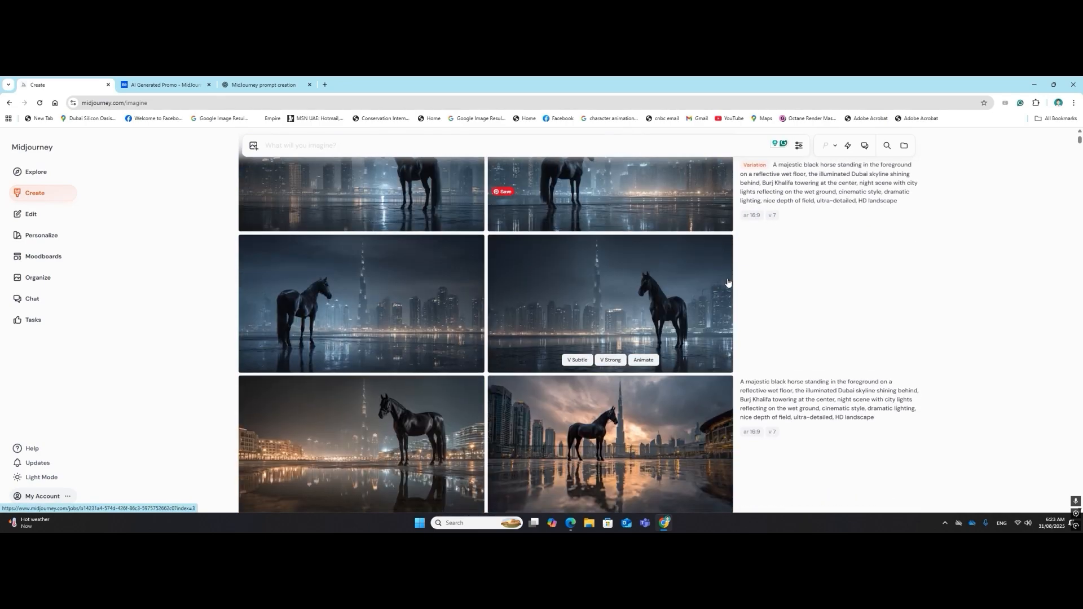
pyautogui.scroll(10, 727, 282)
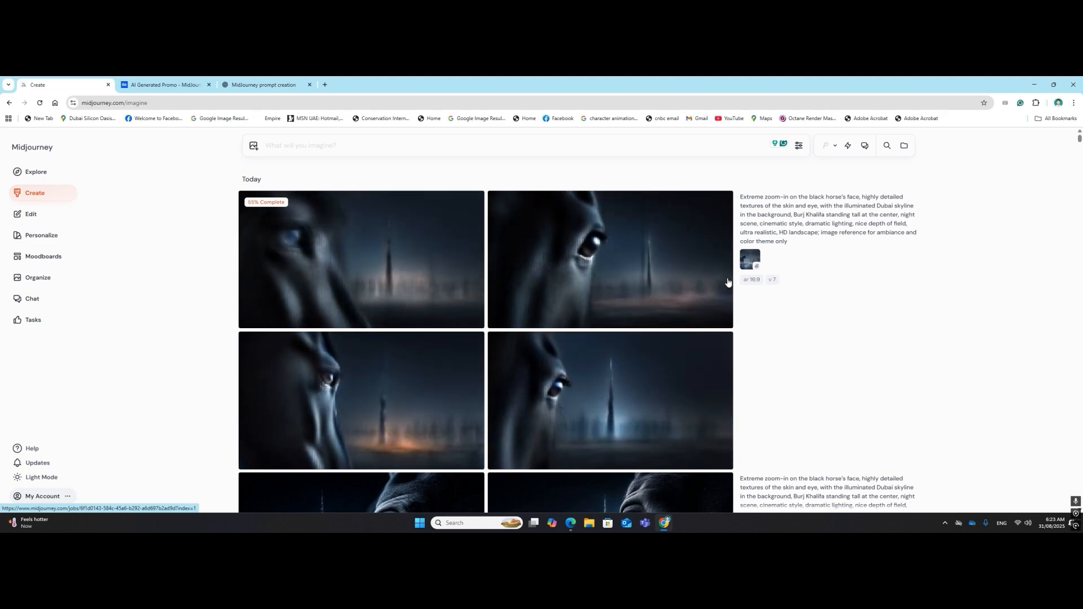
pyautogui.scroll(-5, 727, 282)
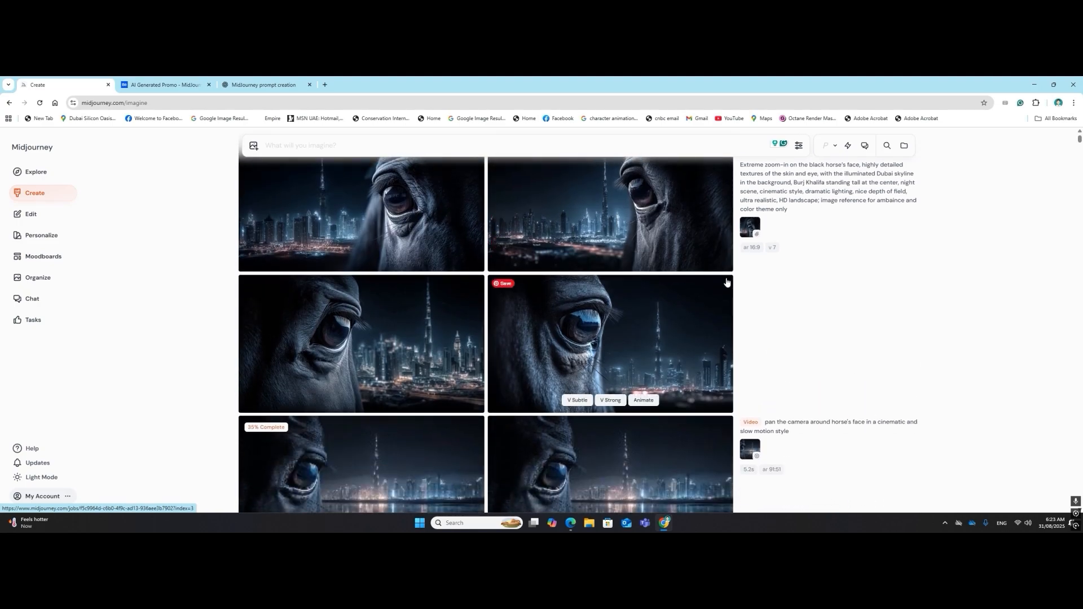
pyautogui.scroll(10, 727, 282)
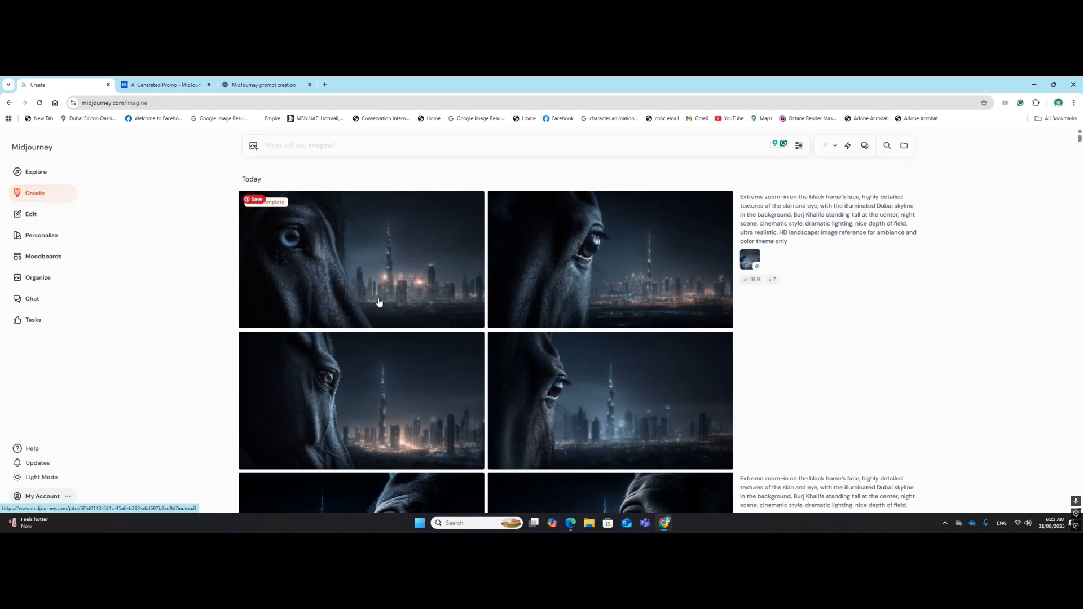
pyautogui.scroll(-3, 378, 303)
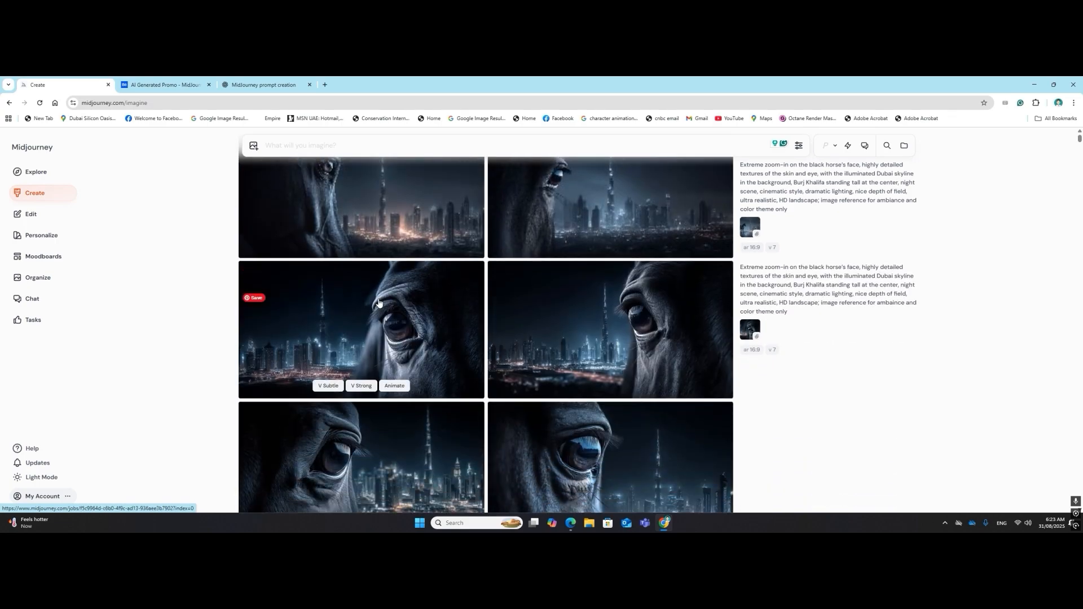
# Set the third close-up of the newest horse face set as the starting frame for an animation.
pyautogui.scroll(3, 378, 303)
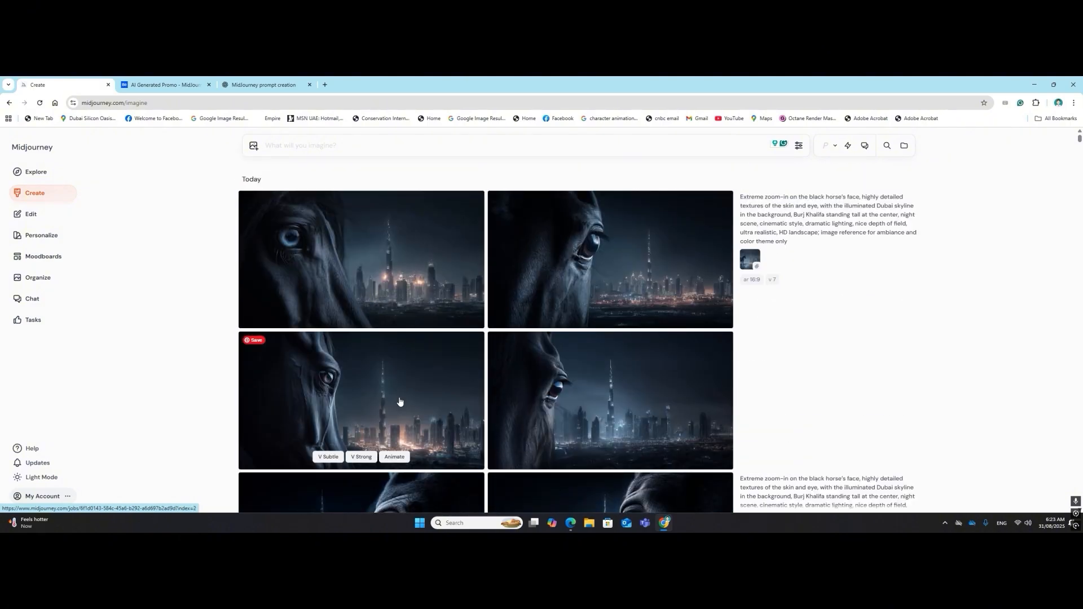
pyautogui.moveTo(401, 399); pyautogui.dragTo(301, 168)
pyautogui.moveTo(306, 163); pyautogui.dragTo(306, 161)
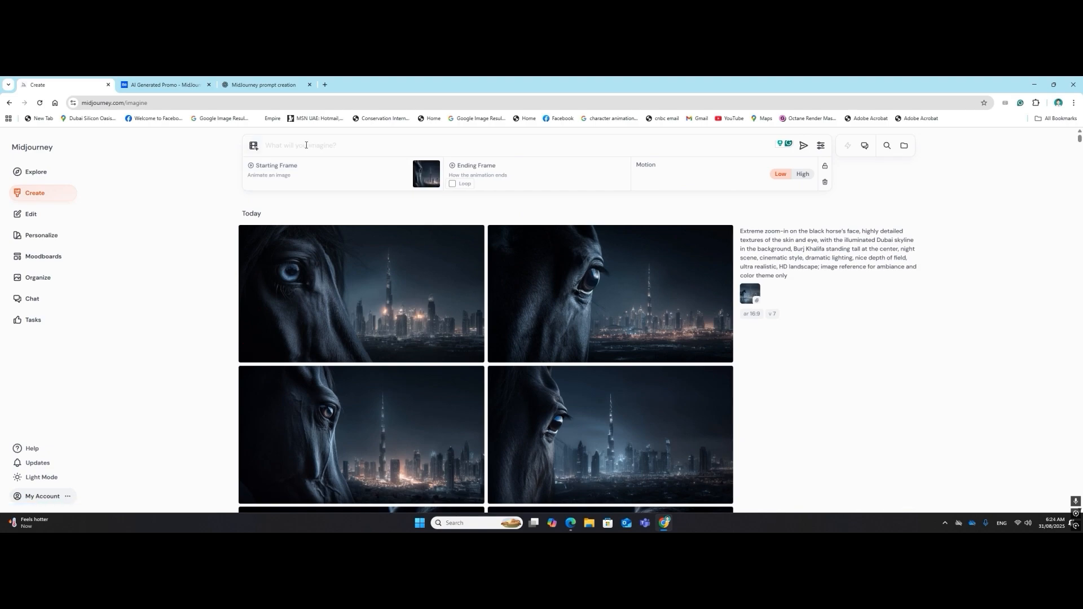
# Enter the motion prompt "caema zooms out in cinematic style and showing horse face adn horse face is moving arround" and generate the video.
pyautogui.click(307, 145)
pyautogui.write('caema zoom out in cinematic style and showing horese')
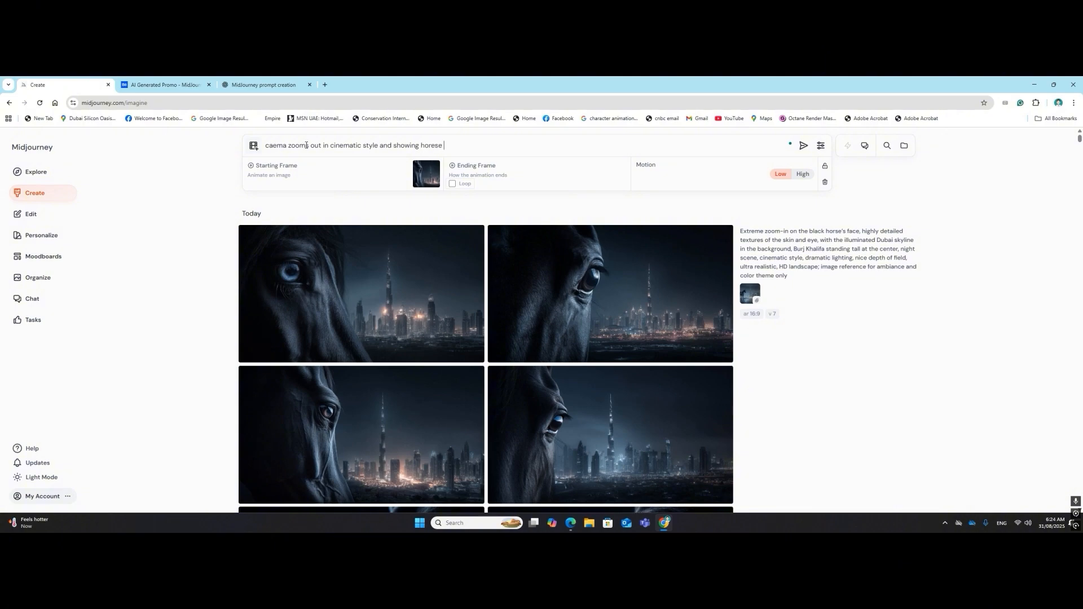
pyautogui.press('BackSpace')
pyautogui.press('BackSpace')
pyautogui.press('BackSpace')
pyautogui.write('se face adn horse face is moving arround')
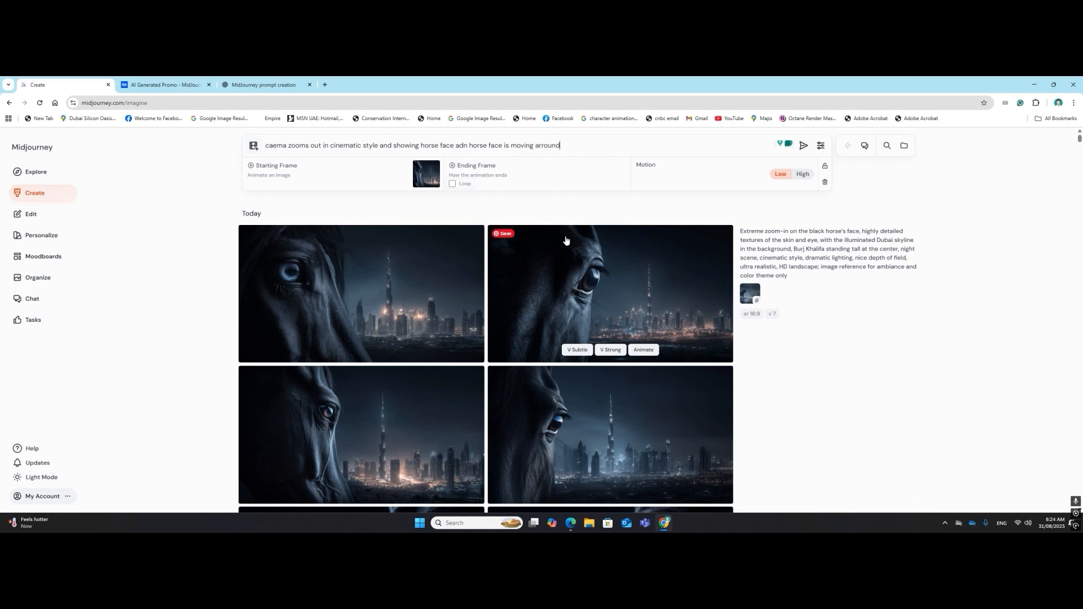
pyautogui.click(804, 145)
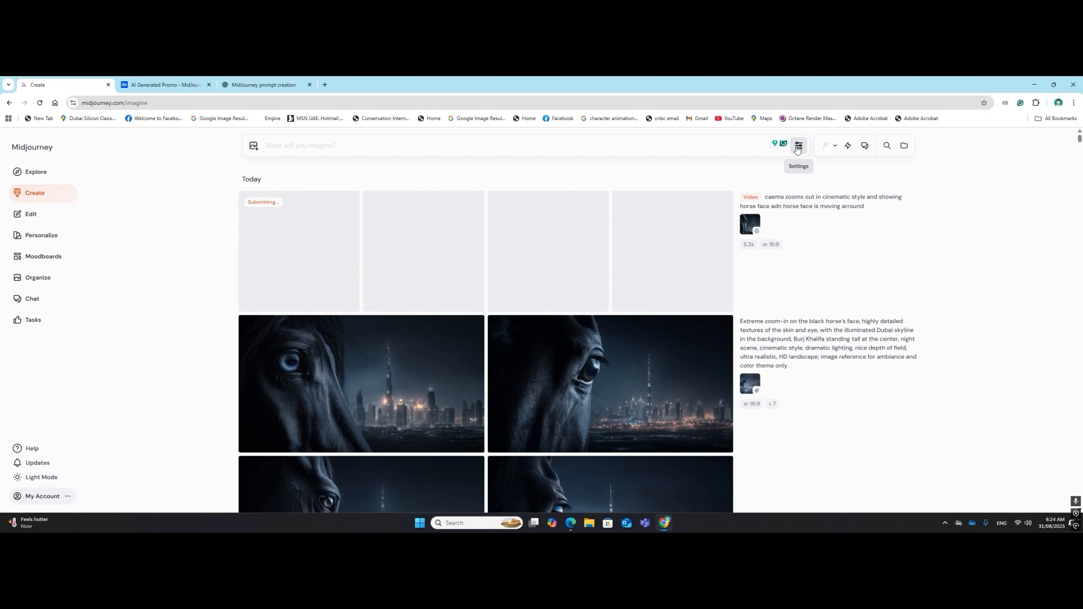
# Download the first video of the set made from the "pan the camera around horse's face" prompt.
pyautogui.scroll(-3, 773, 290)
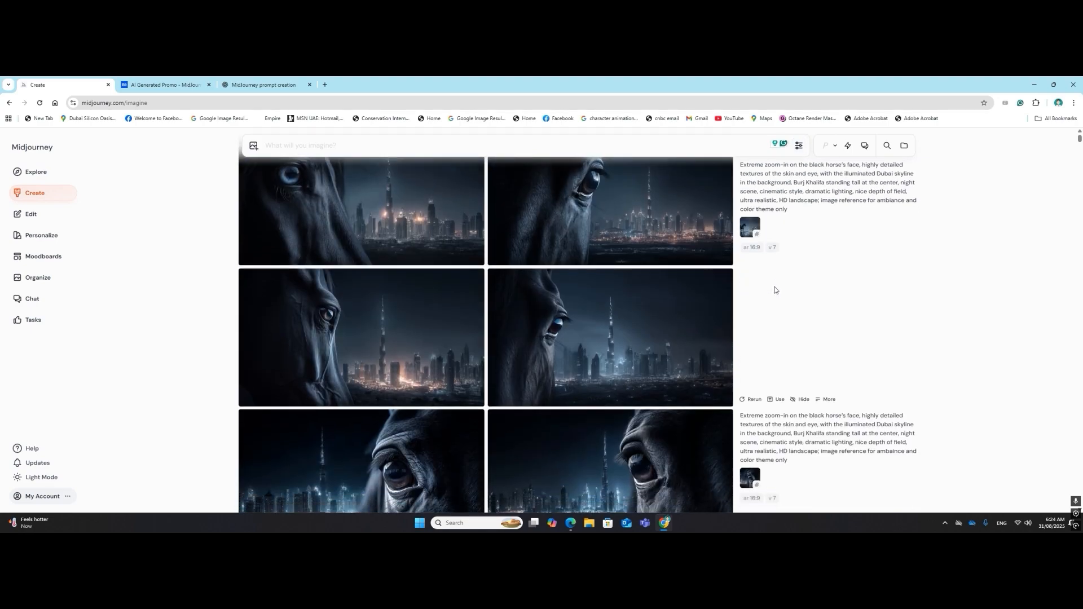
pyautogui.scroll(-4, 772, 294)
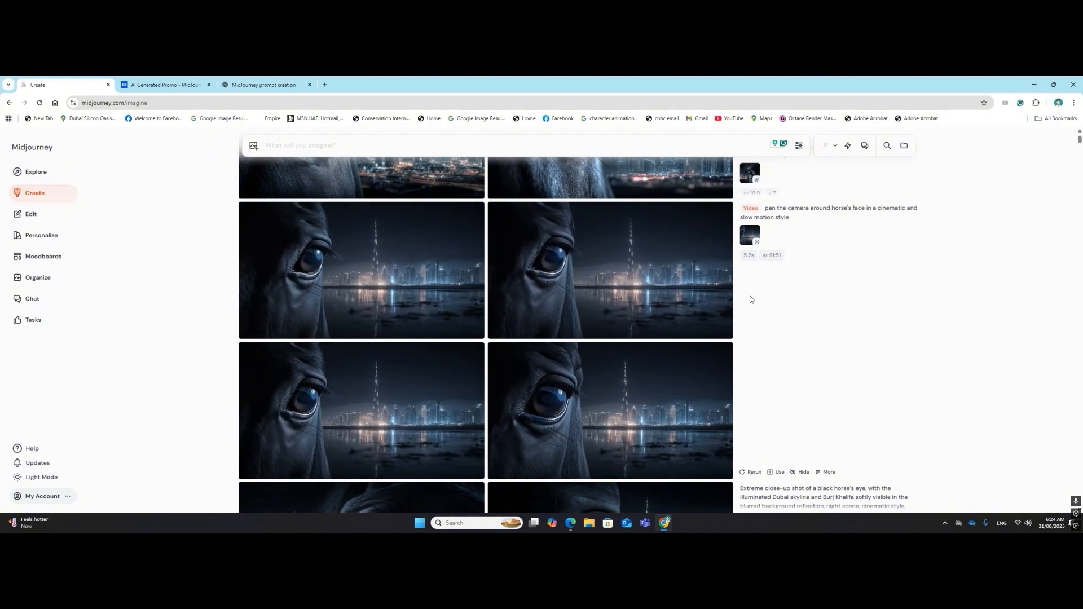
pyautogui.moveTo(724, 300)
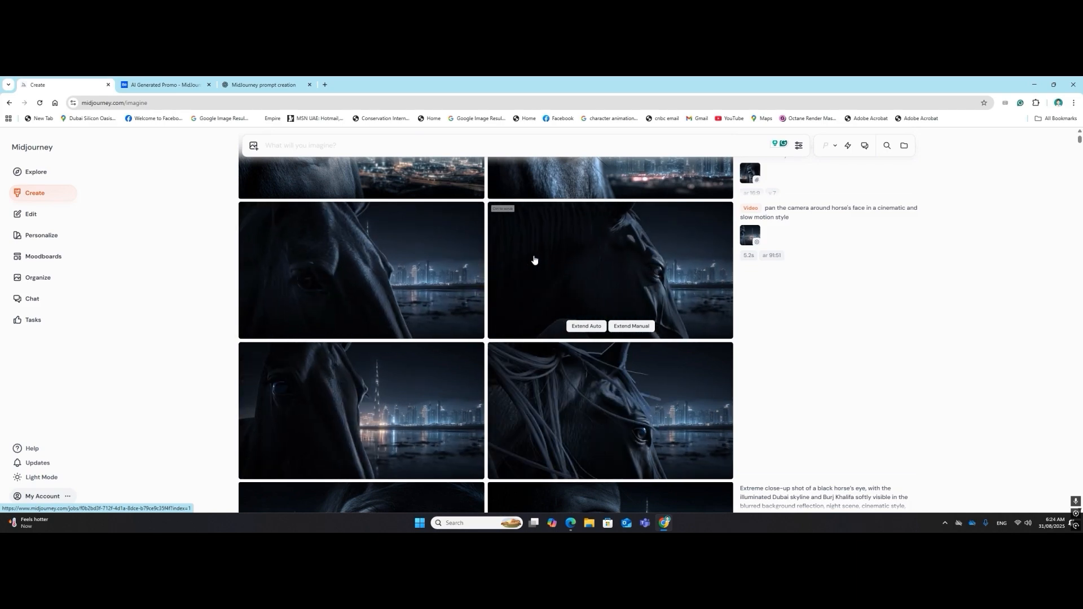
pyautogui.click(381, 248)
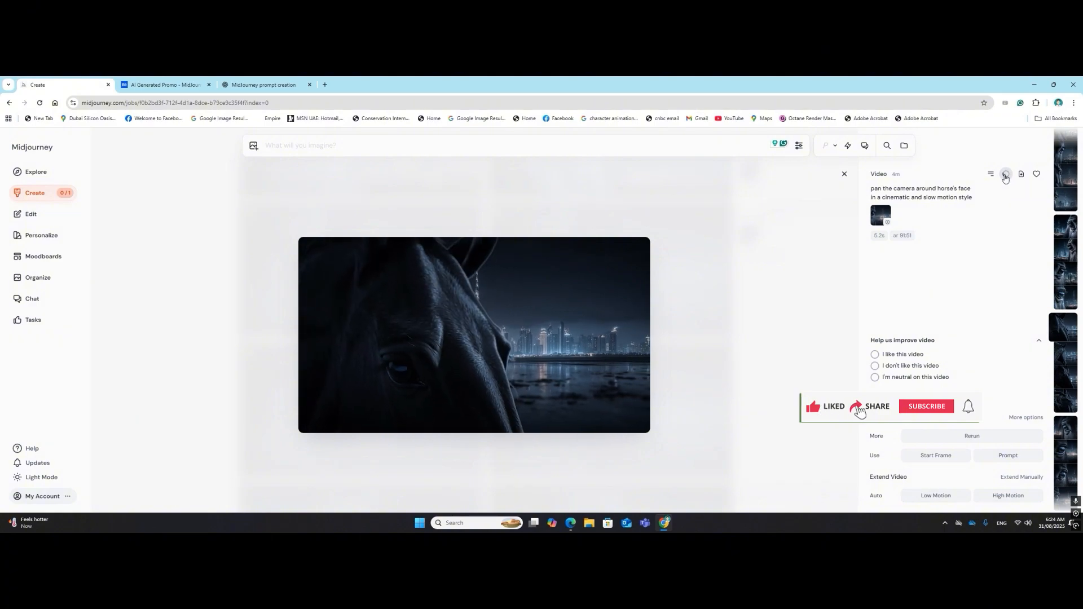
pyautogui.click(1006, 175)
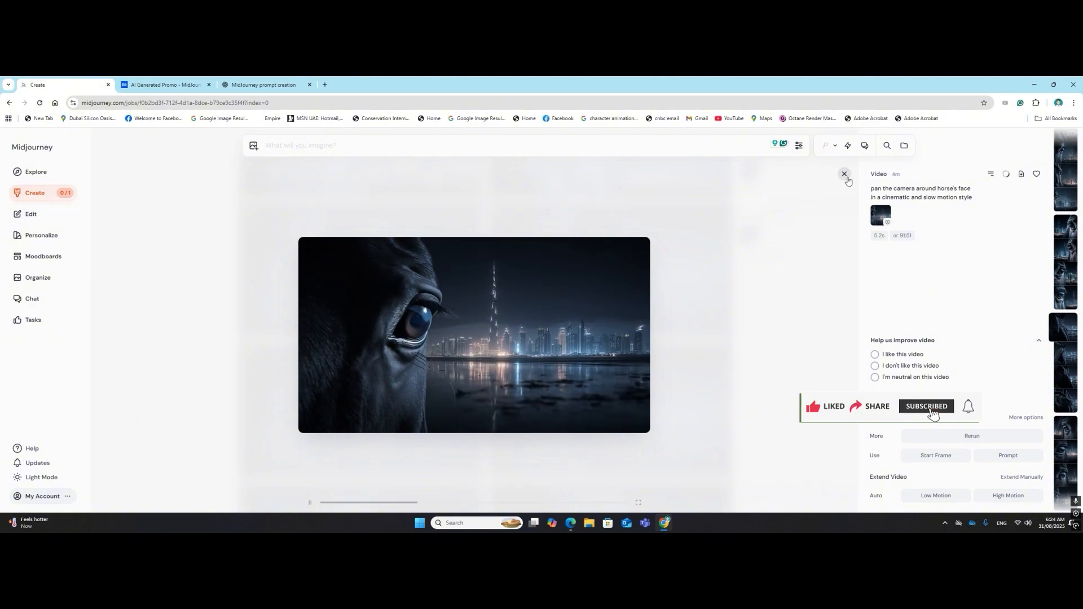
pyautogui.click(845, 174)
# Review the promo gallery on Behance and ask ChatGPT for a prompt of "arab man in old style abra boat in front od dubai skyline".
pyautogui.scroll(5, 582, 269)
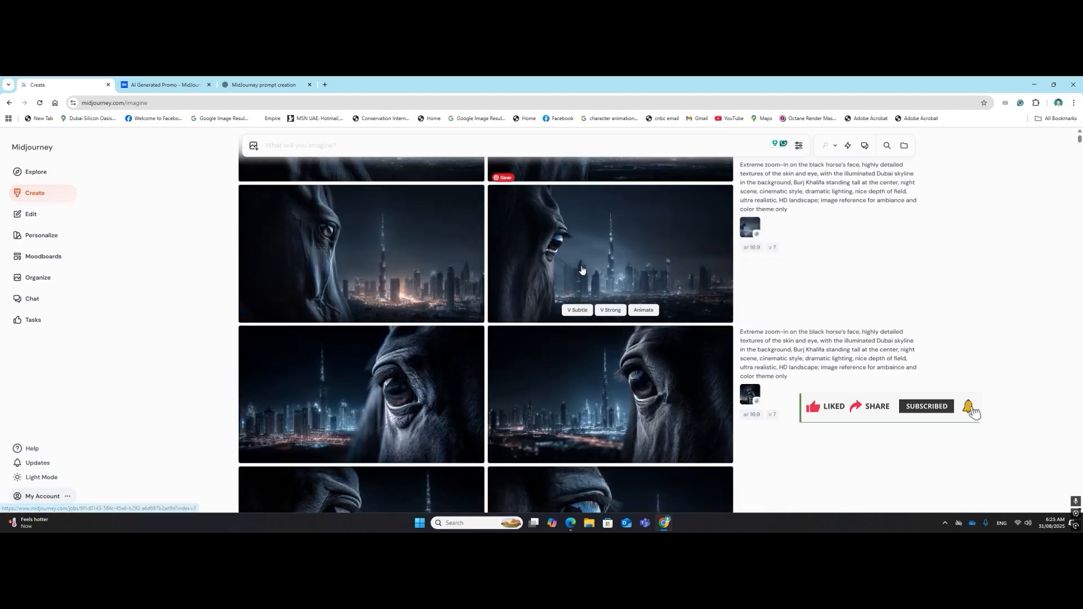
pyautogui.scroll(5, 582, 269)
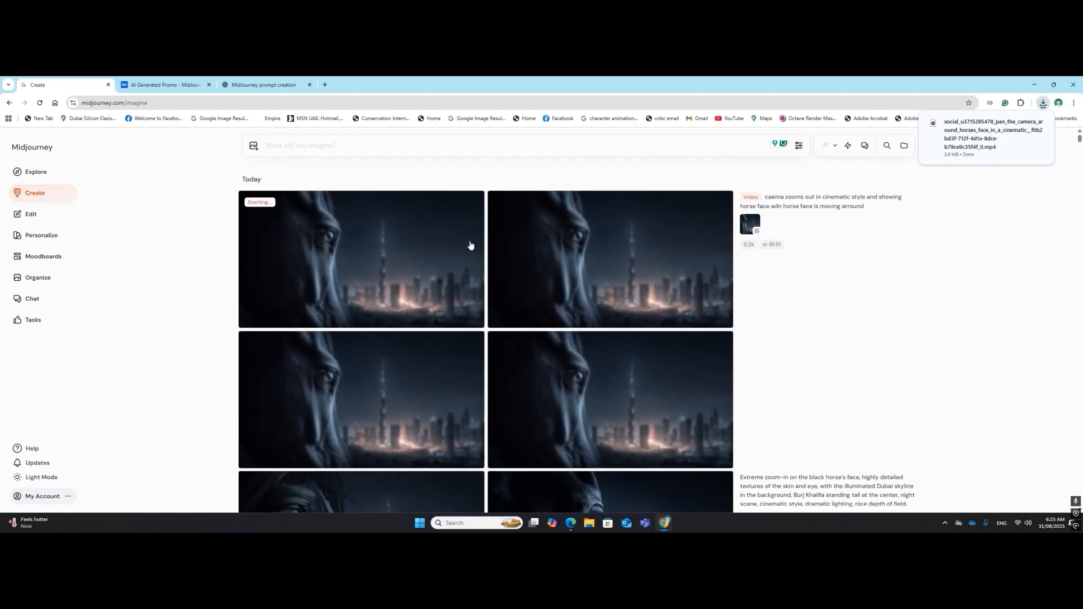
pyautogui.click(169, 84)
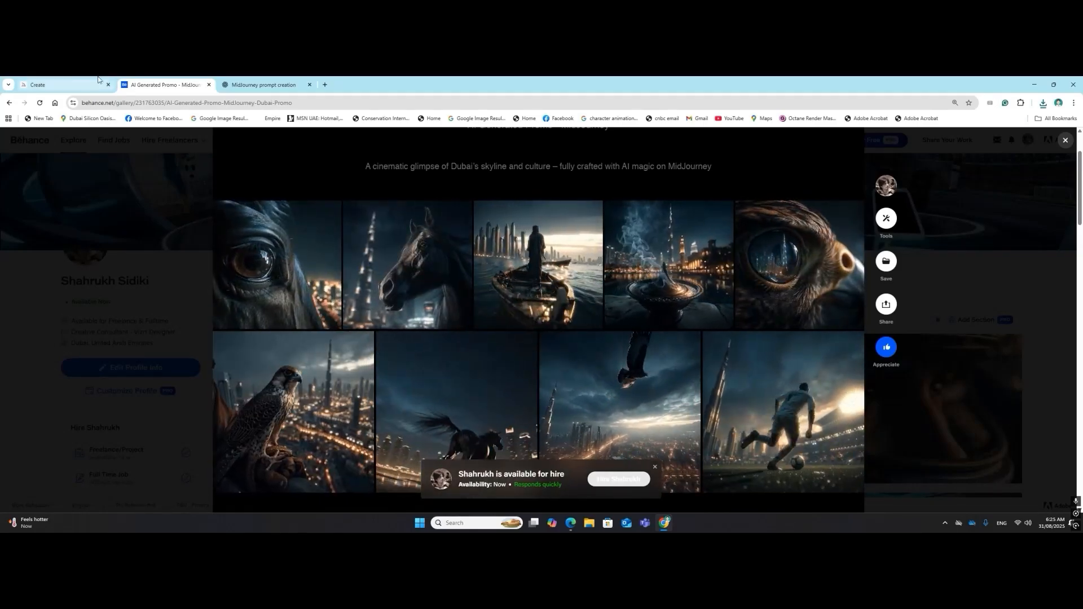
pyautogui.click(80, 83)
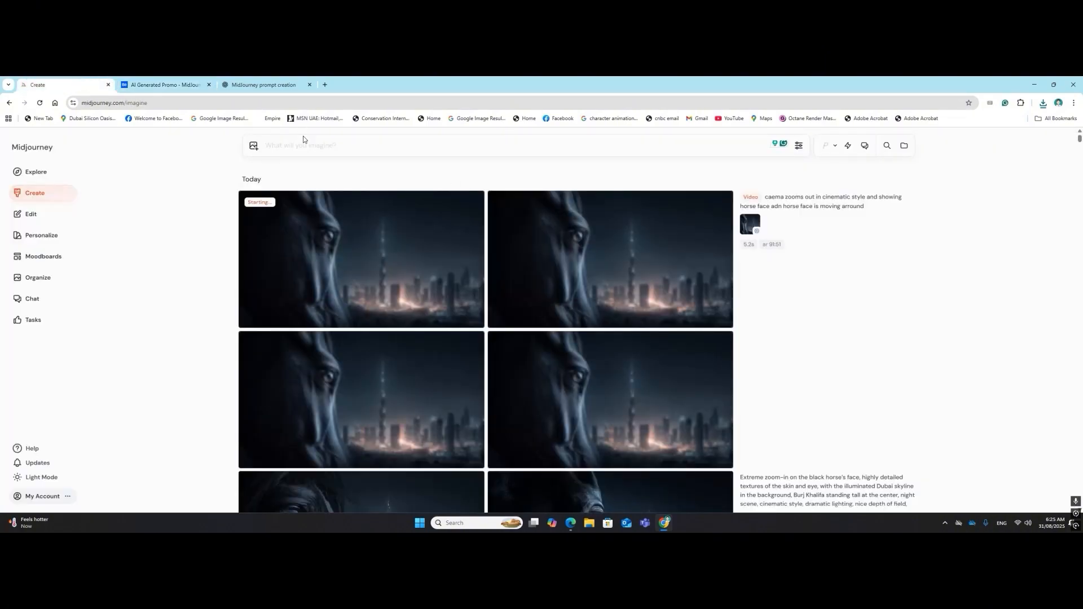
pyautogui.click(271, 85)
pyautogui.click(484, 491)
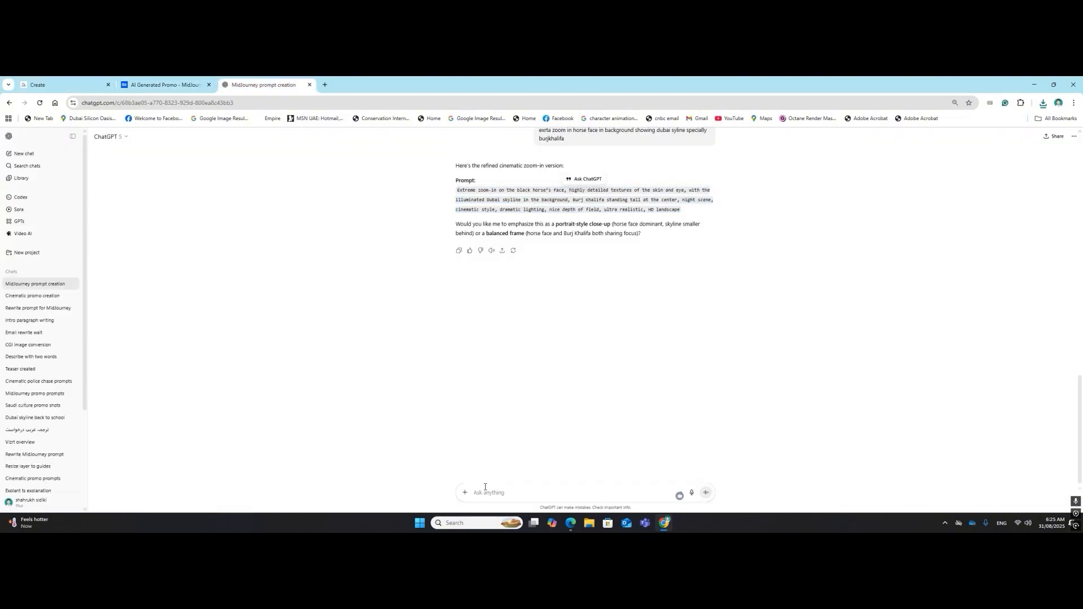
pyautogui.write('arab man in old style abra boat in front')
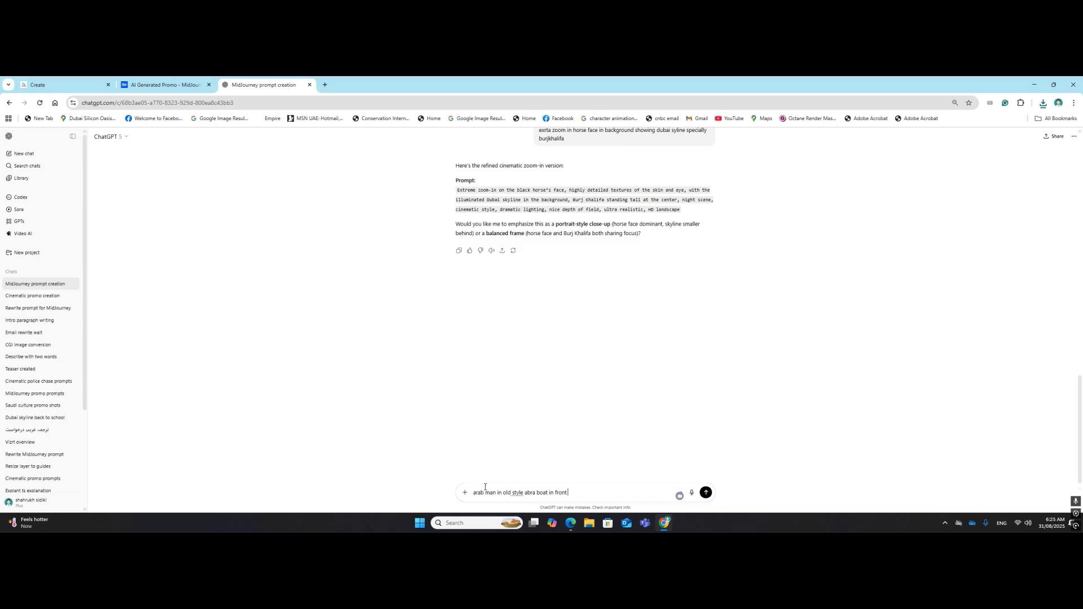
pyautogui.write('od dubai skyline')
pyautogui.press('Return')
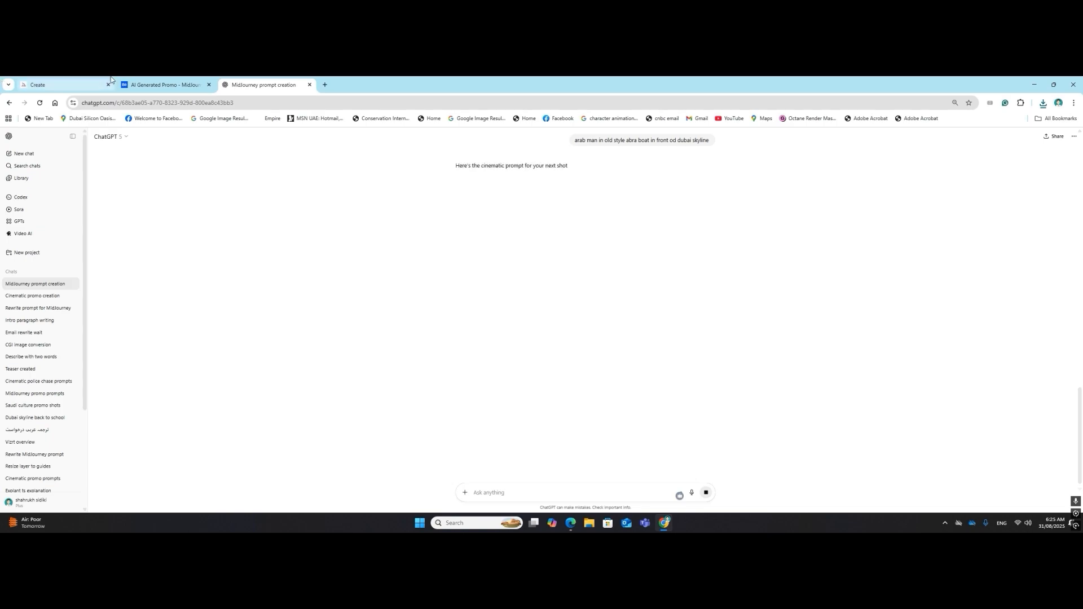
pyautogui.click(62, 85)
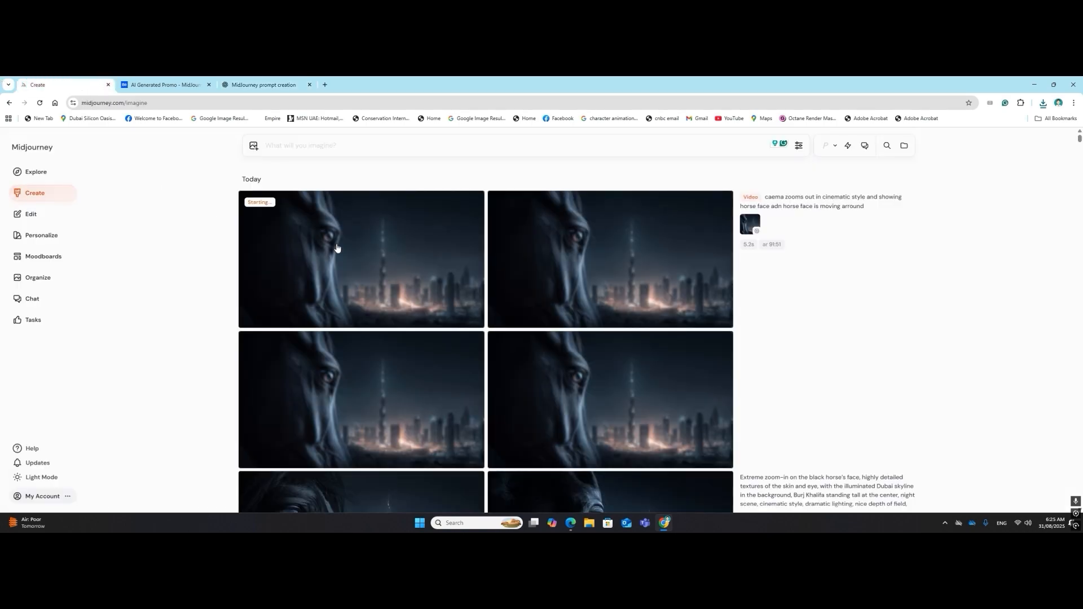
pyautogui.scroll(-4, 563, 361)
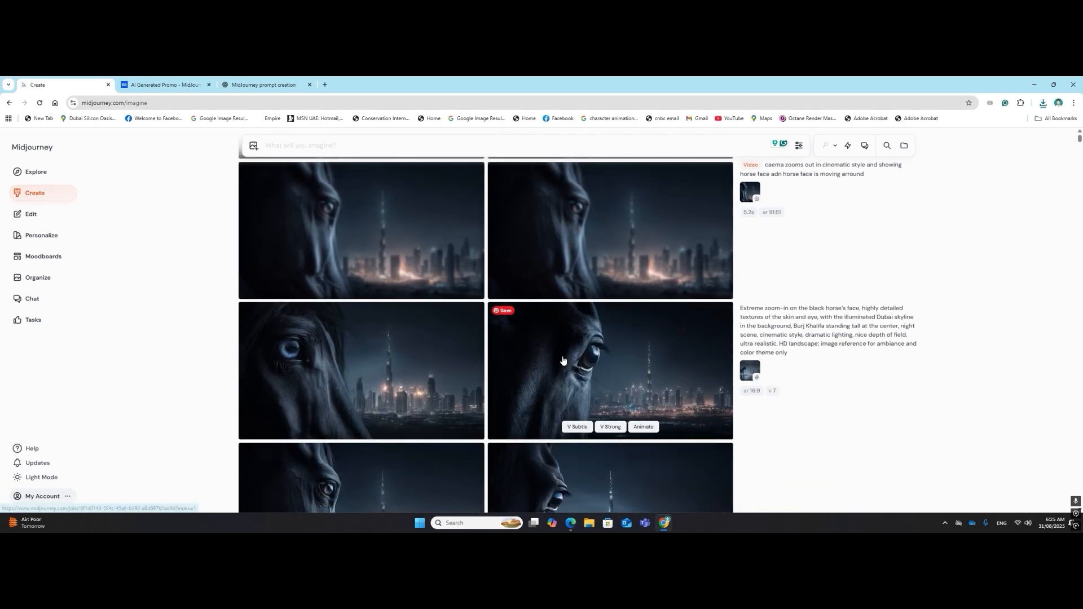
pyautogui.scroll(-5, 563, 361)
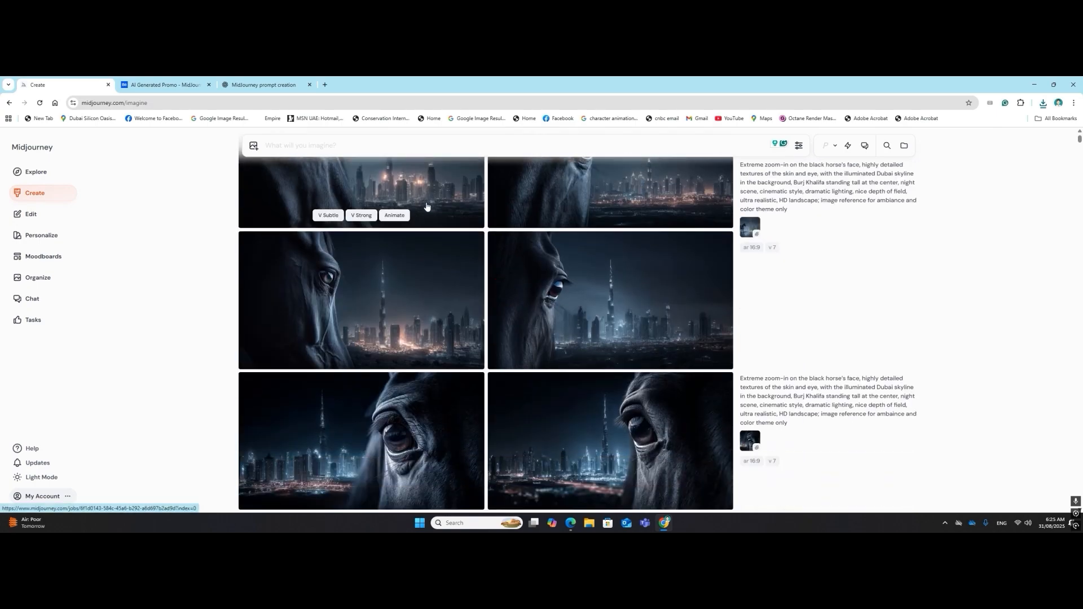
# Copy the prompt of the Arab man in an old wooden abra boat from ChatGPT into Midjourney's prompt.
pyautogui.click(277, 85)
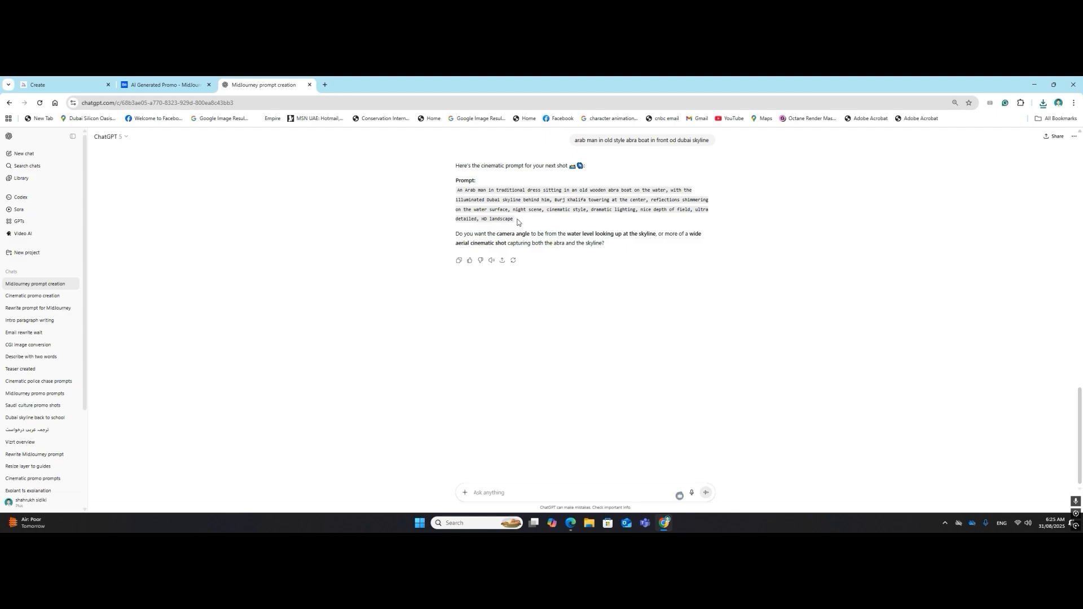
pyautogui.moveTo(518, 220); pyautogui.dragTo(456, 194)
pyautogui.hotkey('ctrl', 'c')
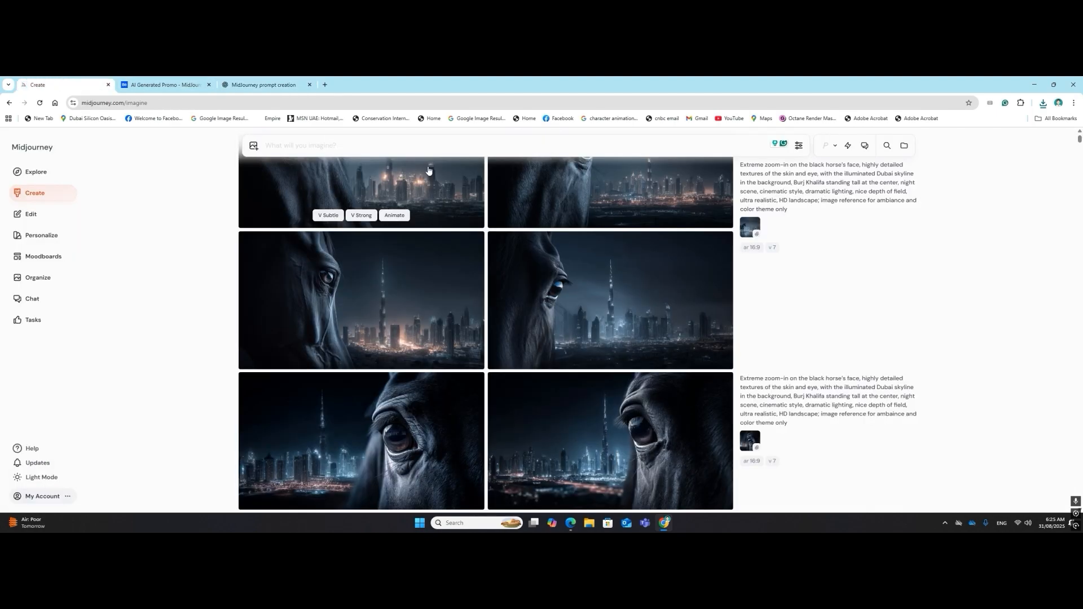
pyautogui.click(62, 85)
pyautogui.hotkey('ctrl', 'v')
# Add a standing black horse variation image as the style reference for the abra boat prompt.
pyautogui.scroll(-5, 507, 344)
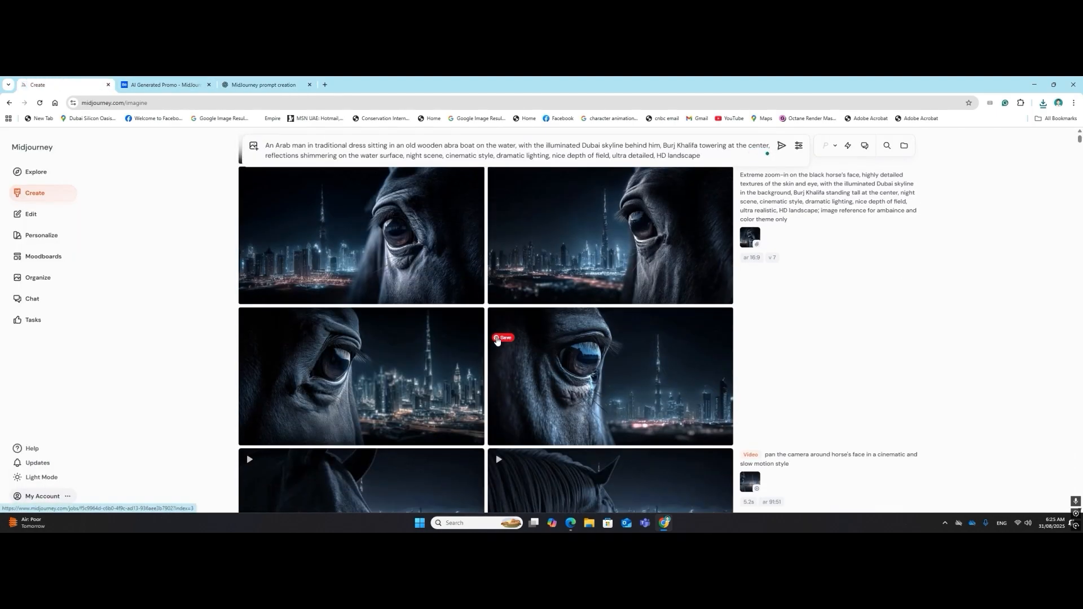
pyautogui.scroll(-1, 496, 341)
pyautogui.scroll(-8, 699, 406)
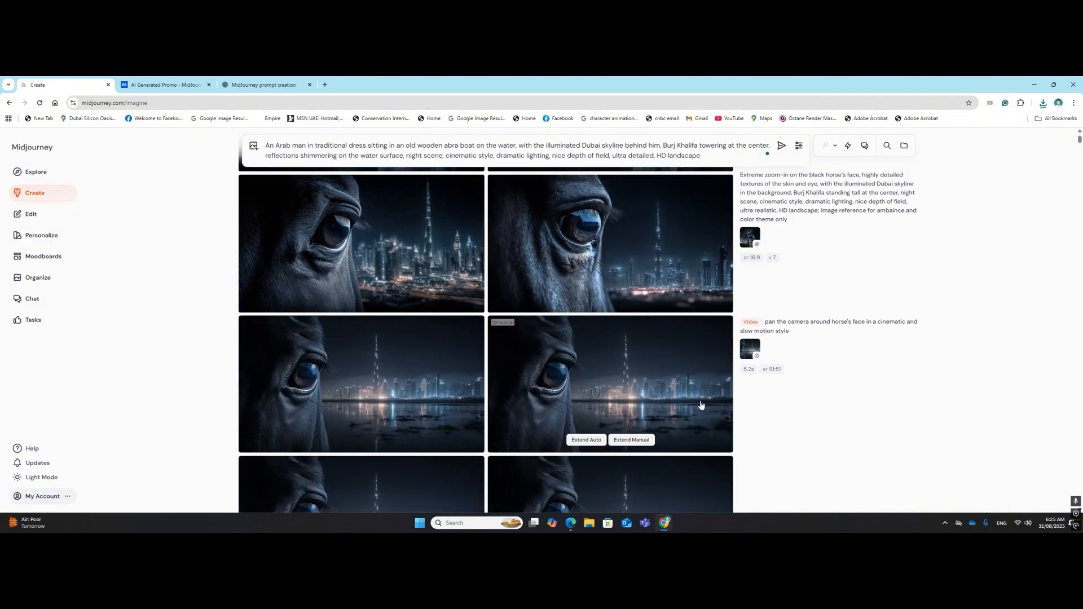
pyautogui.scroll(-5, 730, 415)
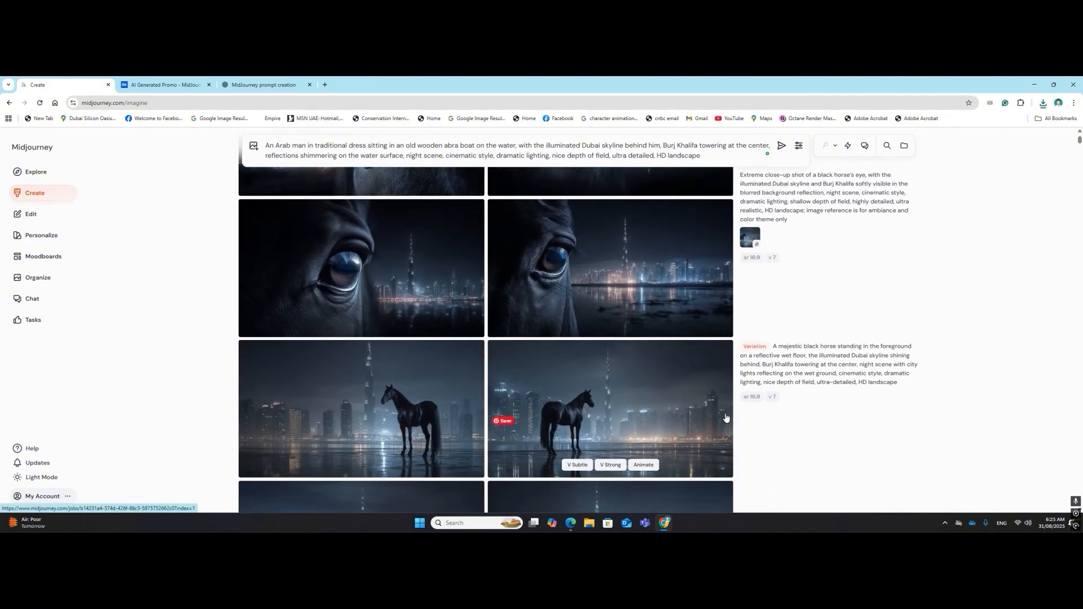
pyautogui.moveTo(372, 325); pyautogui.dragTo(488, 209)
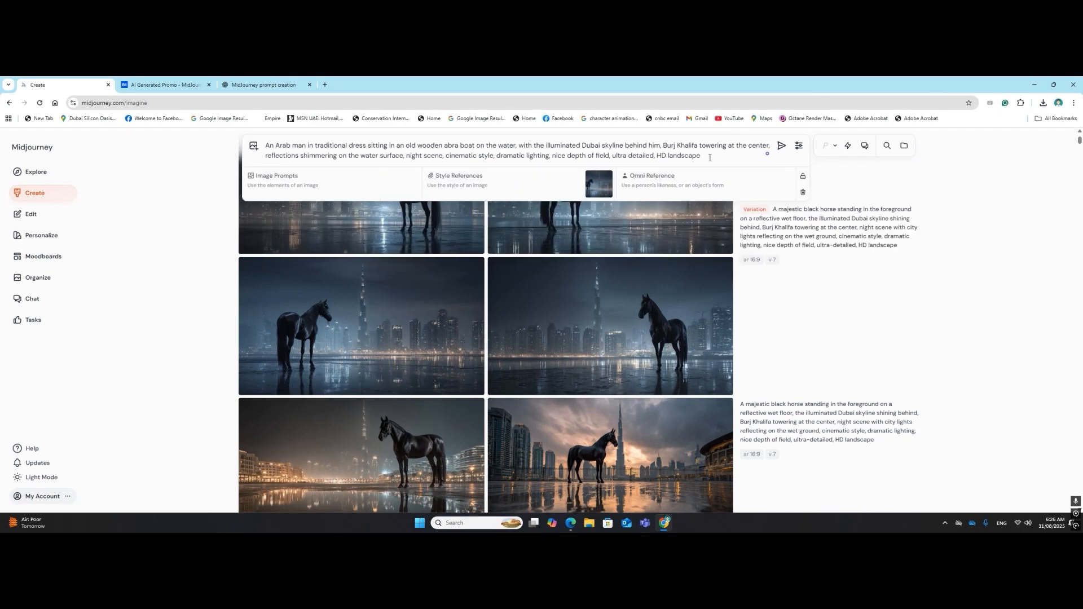
# Append "; image refrence for ambaince and color theme" to the boat prompt, correct "refrence" to "reference", and generate the images.
pyautogui.write('image refrence for ambaince')
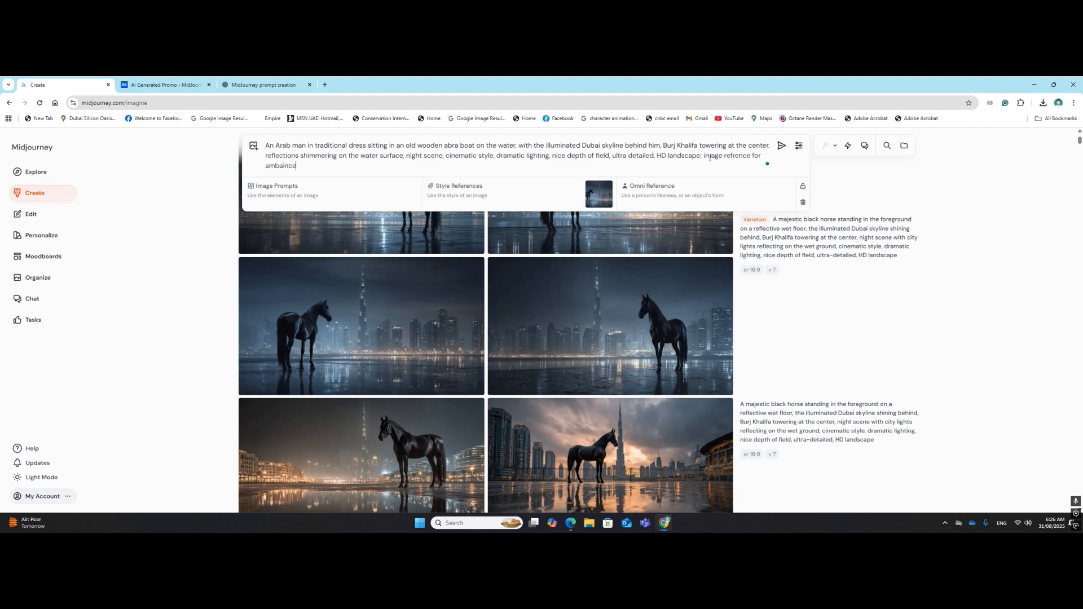
pyautogui.write(' and color them,e')
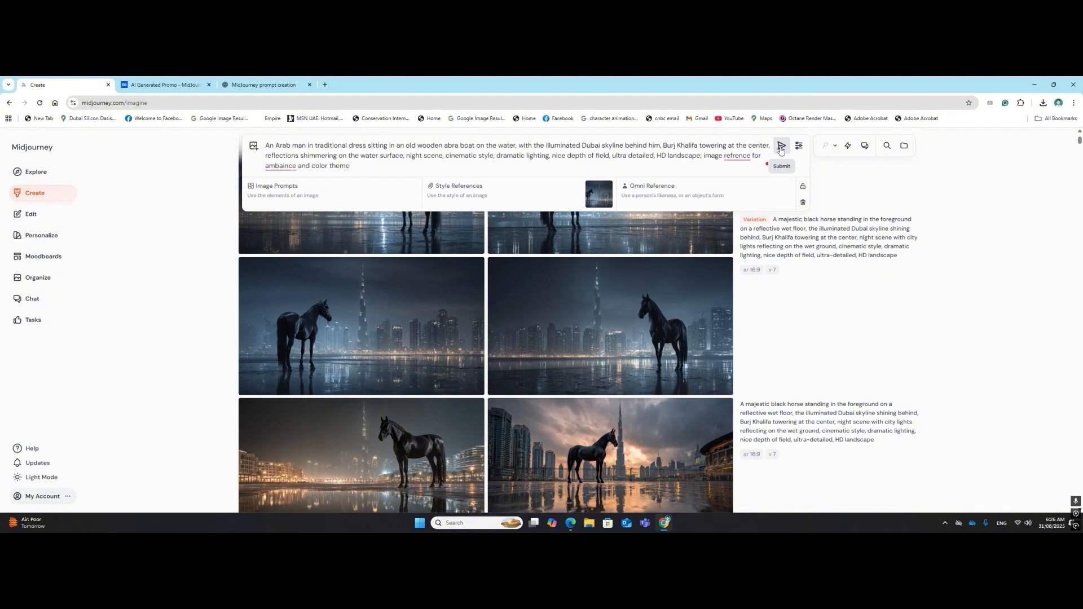
pyautogui.rightClick(737, 156)
pyautogui.click(739, 181)
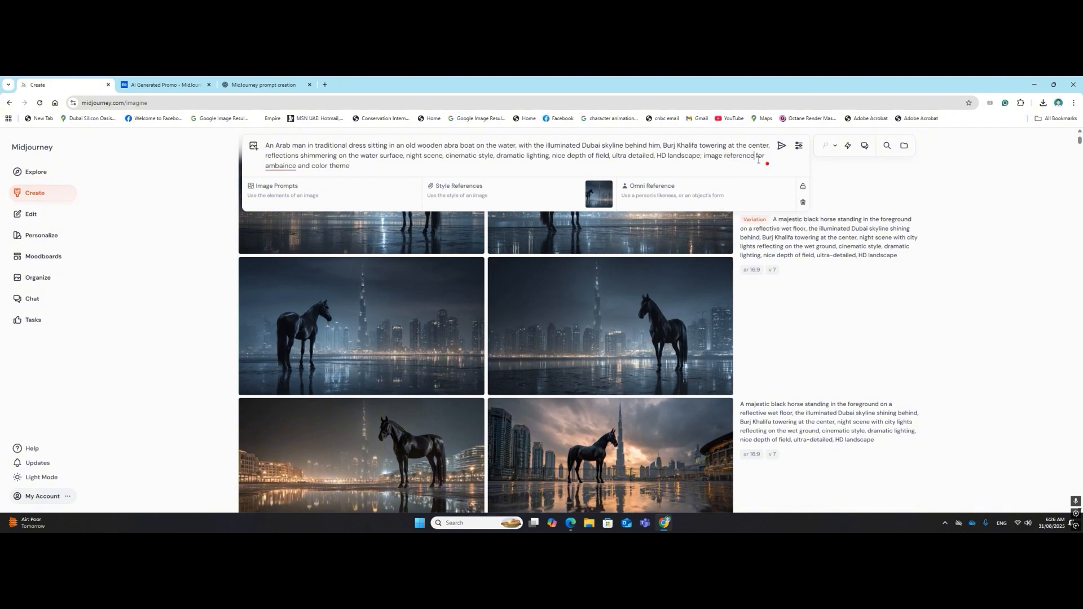
pyautogui.click(780, 146)
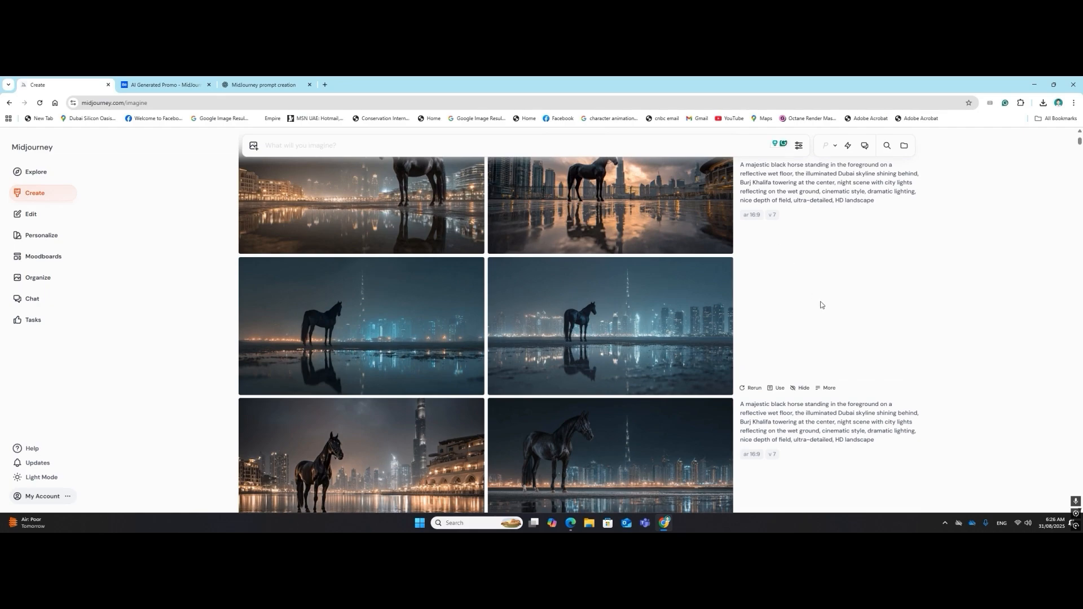
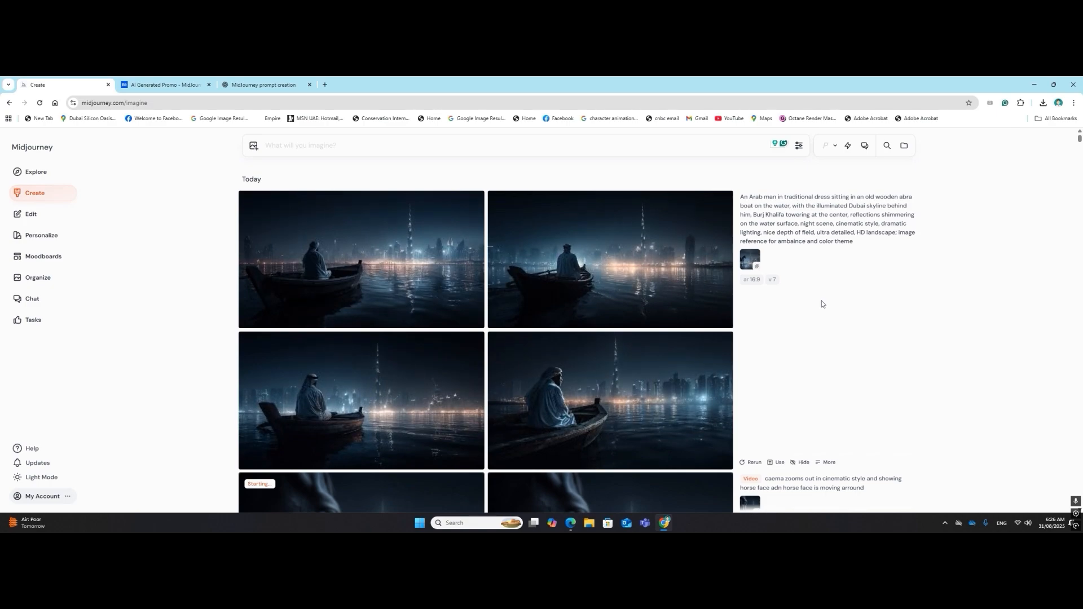
# Ask ChatGPT to revise the abra boat prompt with "also add light lamps floating in the water".
pyautogui.moveTo(643, 266)
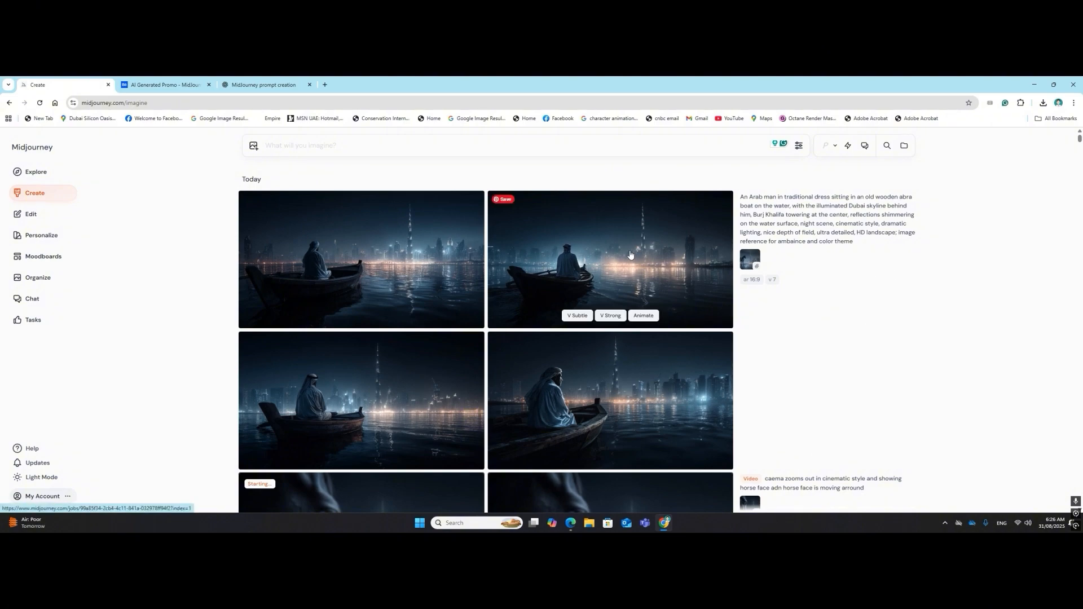
pyautogui.click(271, 84)
pyautogui.click(490, 495)
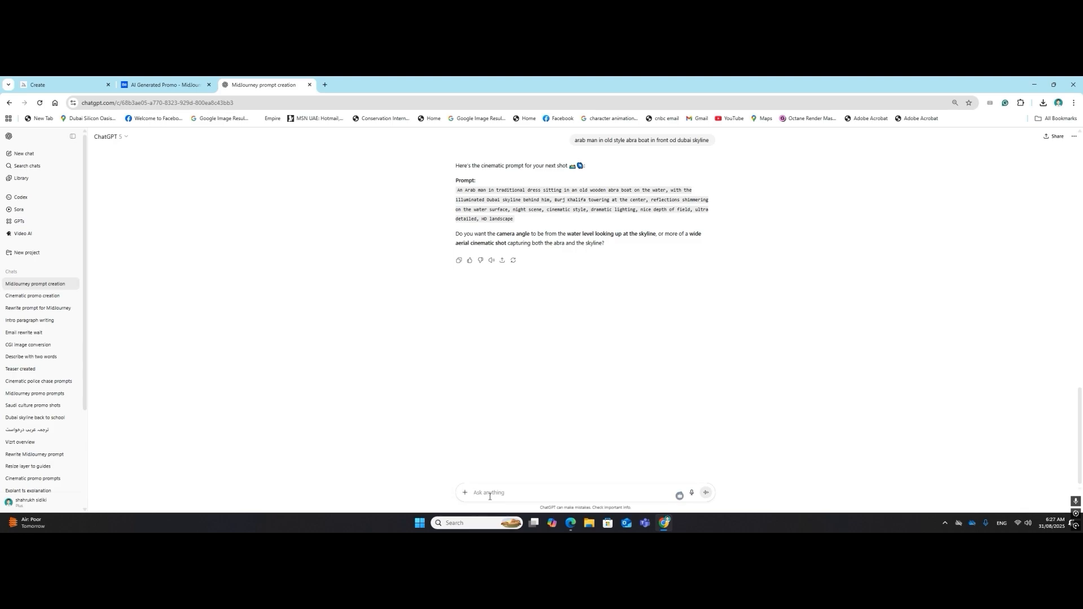
pyautogui.write('also')
pyautogui.write('ight lamps floating in the water')
pyautogui.press('Return')
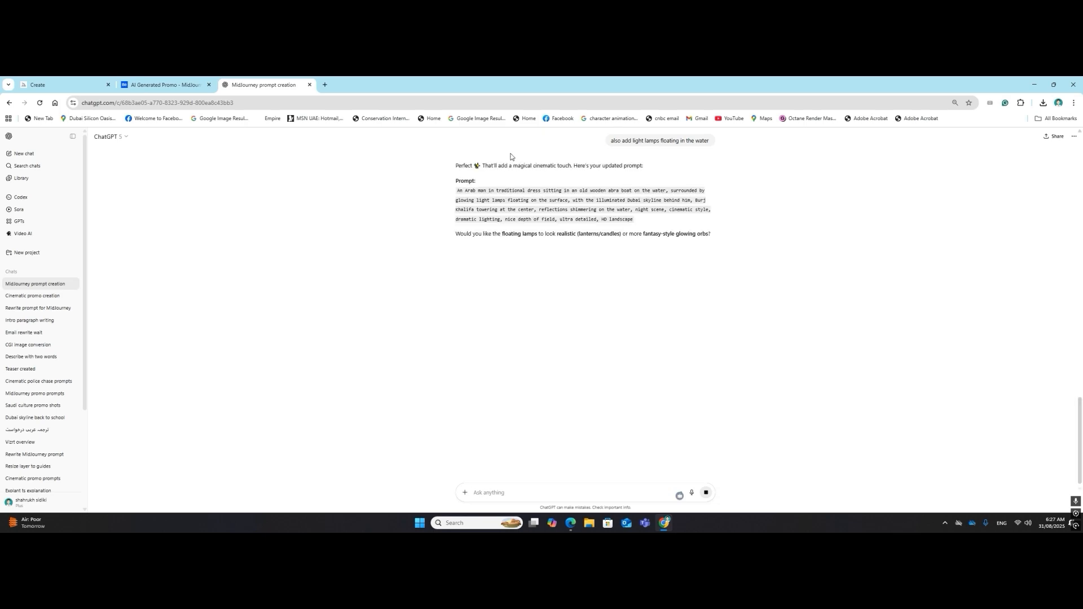
# Copy the revised abra boat prompt with floating light lamps from ChatGPT into Midjourney and generate the images.
pyautogui.moveTo(641, 222); pyautogui.dragTo(455, 191)
pyautogui.hotkey('ctrl', 'c')
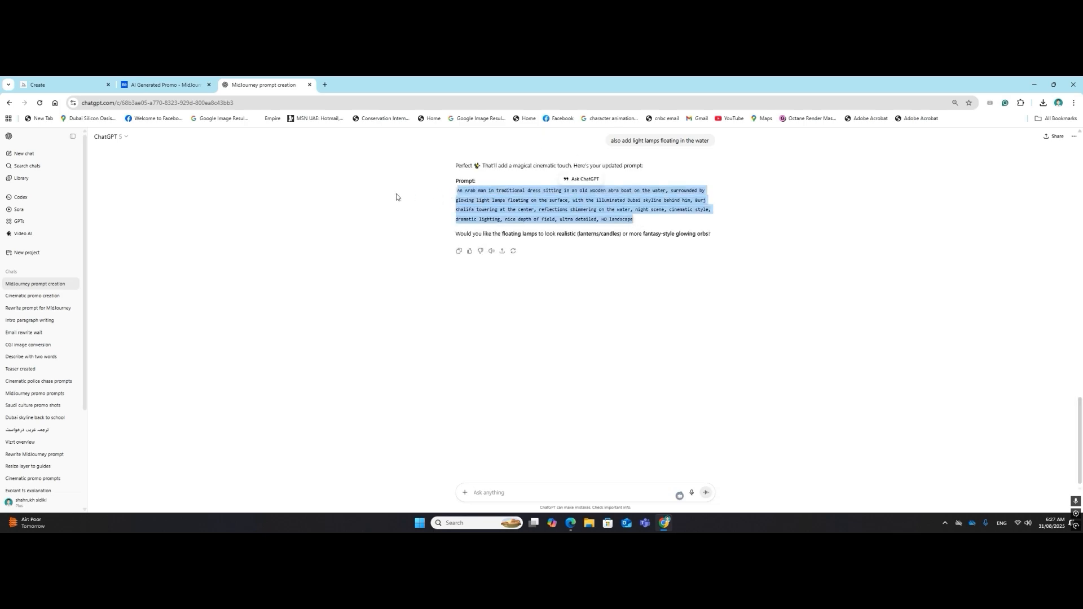
pyautogui.hotkey('ctrl', 'Tab')
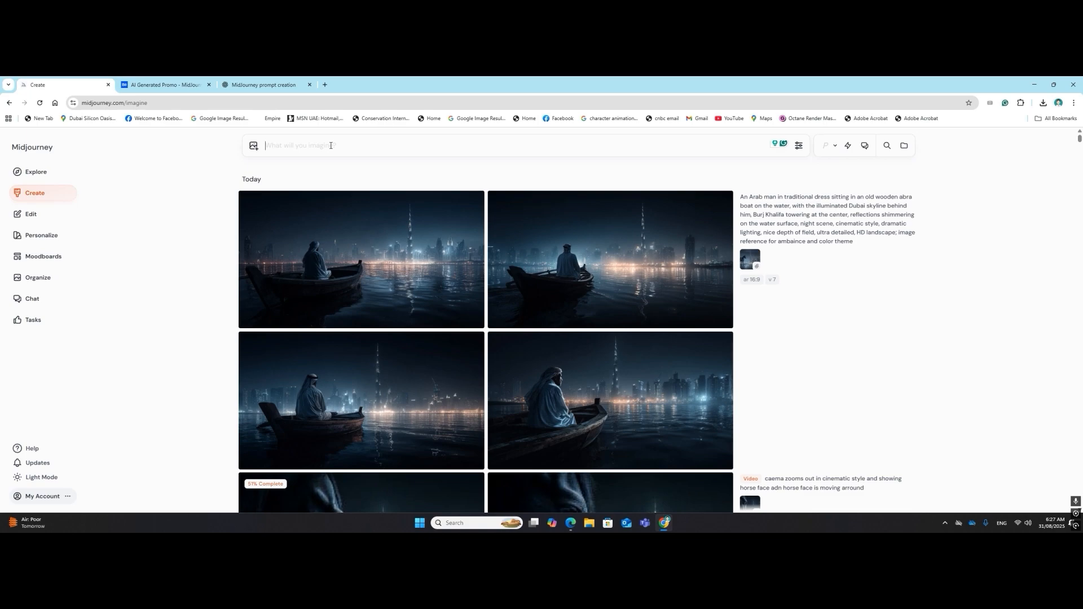
pyautogui.hotkey('ctrl', 'v')
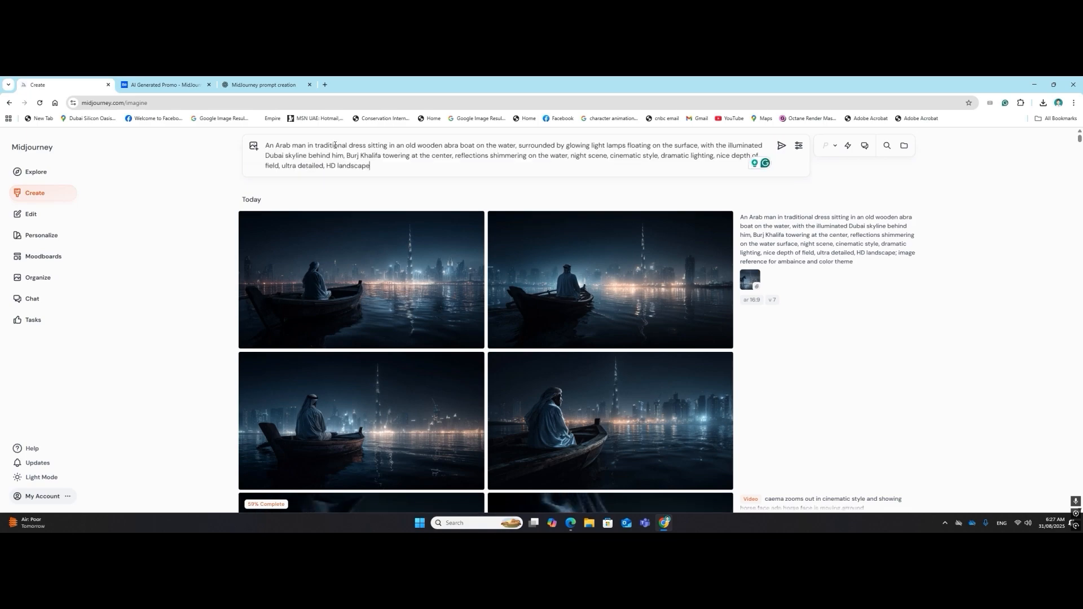
pyautogui.click(778, 146)
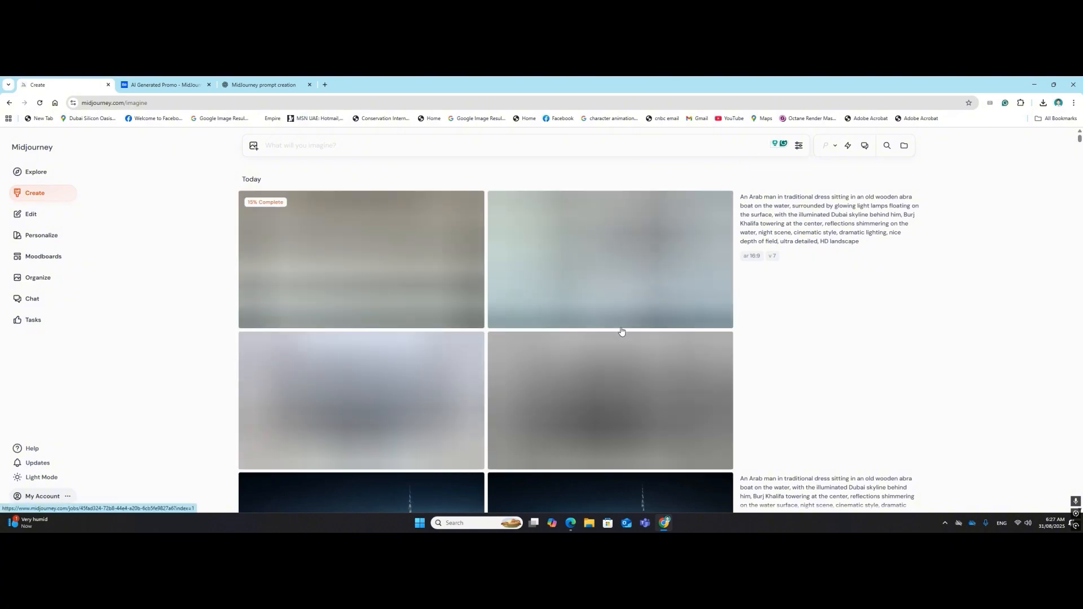
# Download the second clip of the horse-face video set made with the cinematic zoom-out prompt.
pyautogui.scroll(-5, 621, 331)
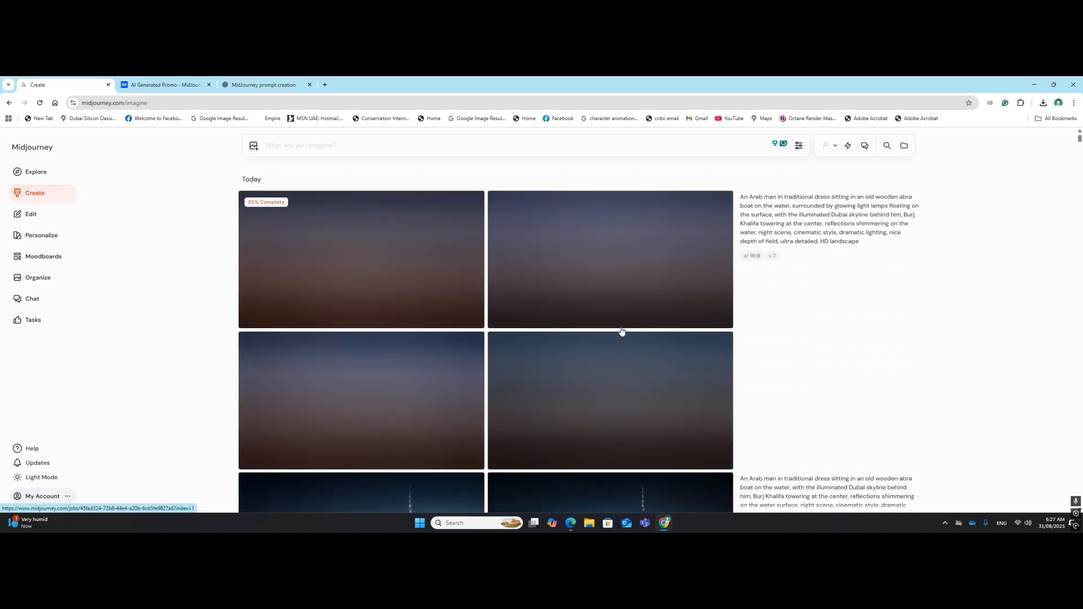
pyautogui.scroll(-4, 619, 332)
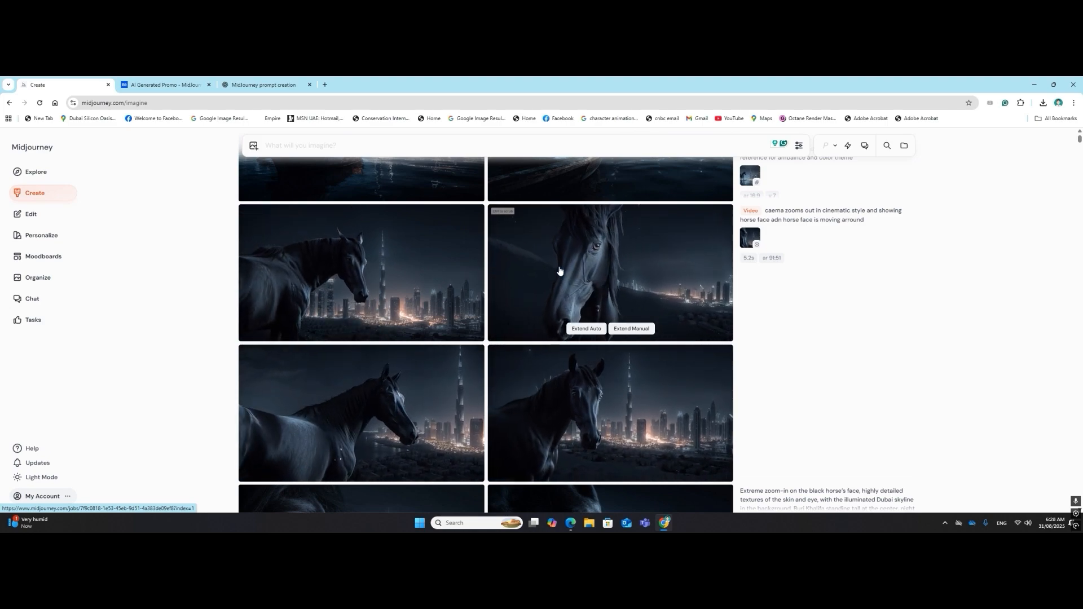
pyautogui.click(558, 270)
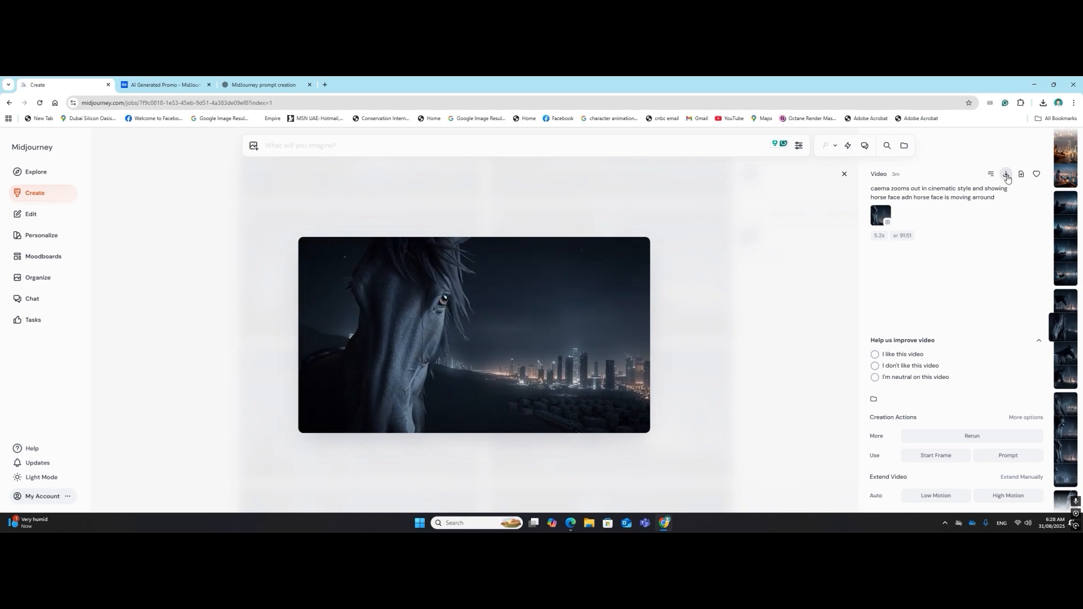
pyautogui.click(1008, 176)
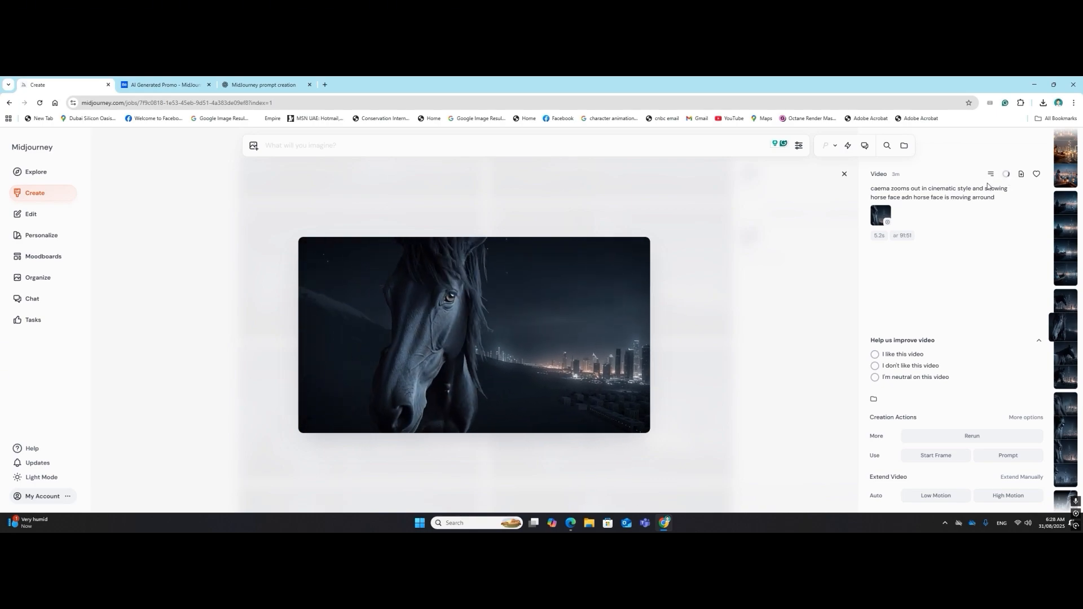
pyautogui.click(845, 175)
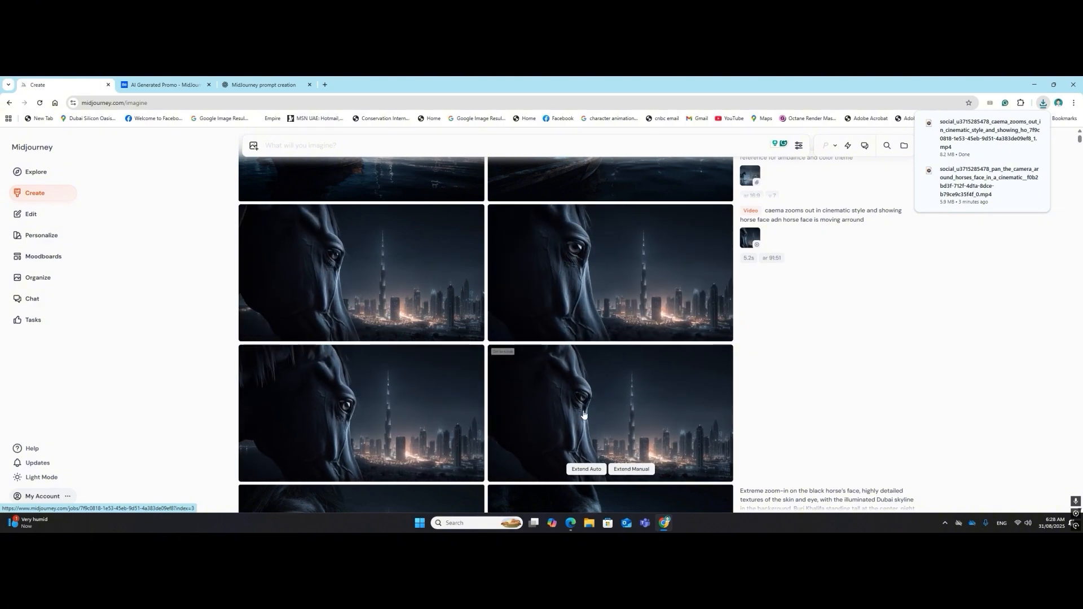
# Extend the fourth zoom-out horse-face clip automatically and review the boat images with floating lamps.
pyautogui.scroll(-2, 596, 401)
pyautogui.moveTo(590, 386)
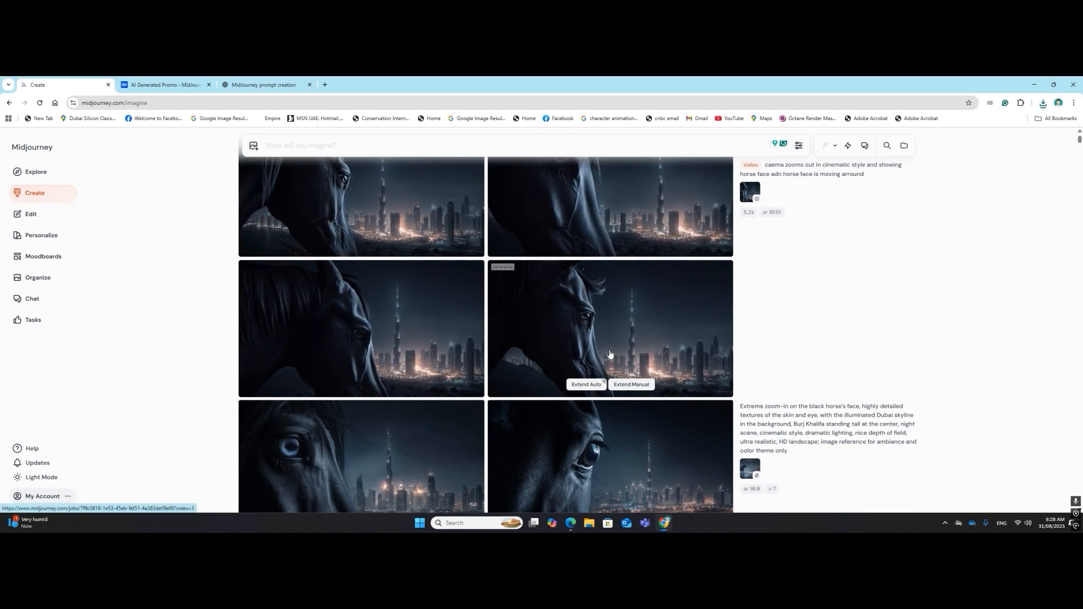
pyautogui.scroll(3, 604, 355)
pyautogui.scroll(5, 609, 354)
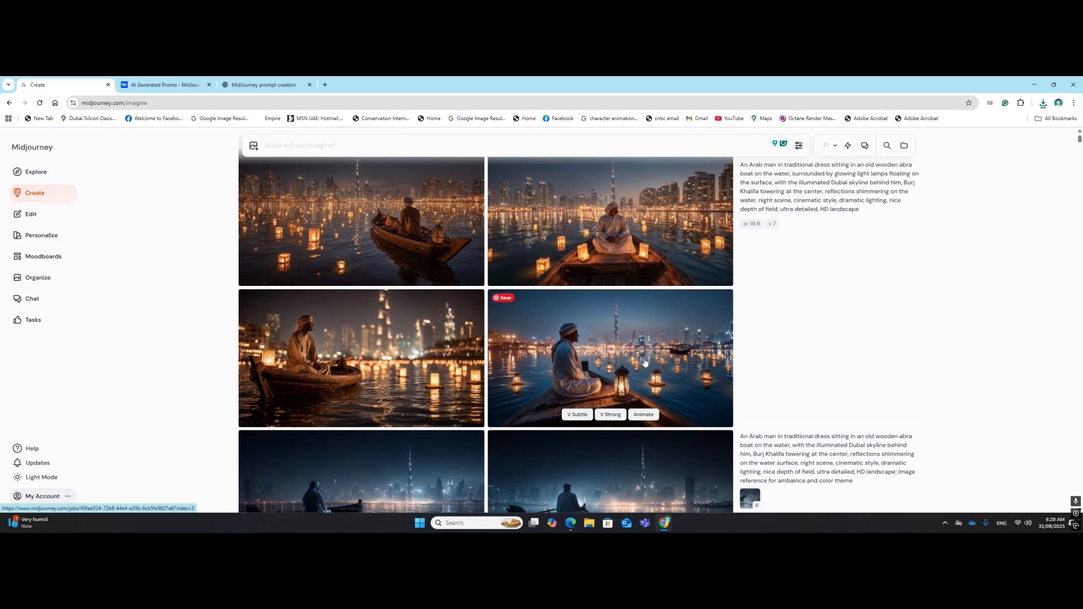
pyautogui.scroll(3, 644, 362)
pyautogui.scroll(-5, 645, 362)
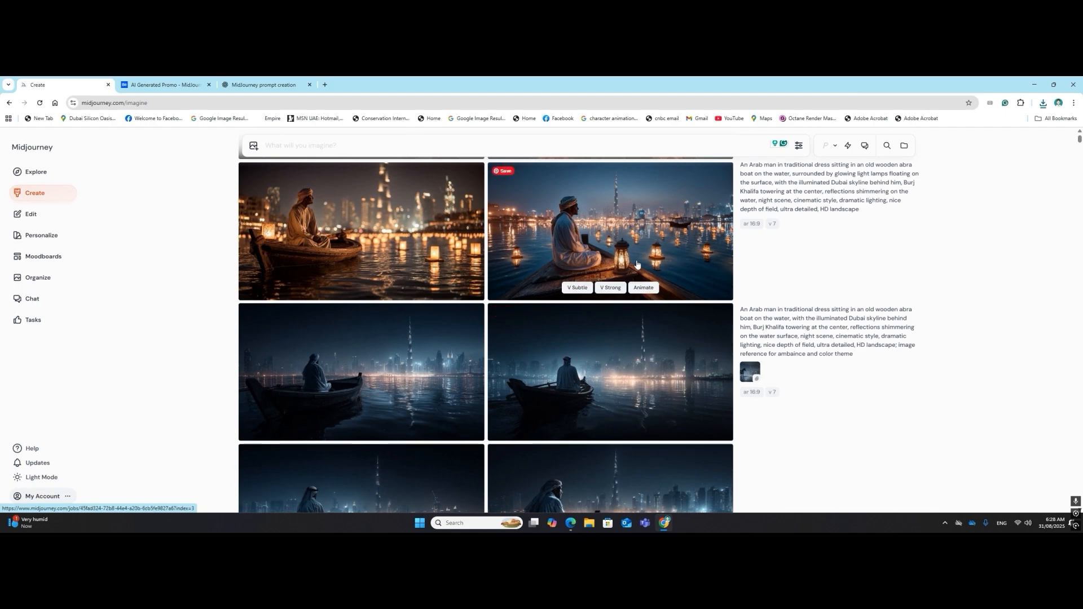
# Ask ChatGPT to revise the boat prompt with "add few light lamps only in the sea next to the boat may be only 5".
pyautogui.click(264, 80)
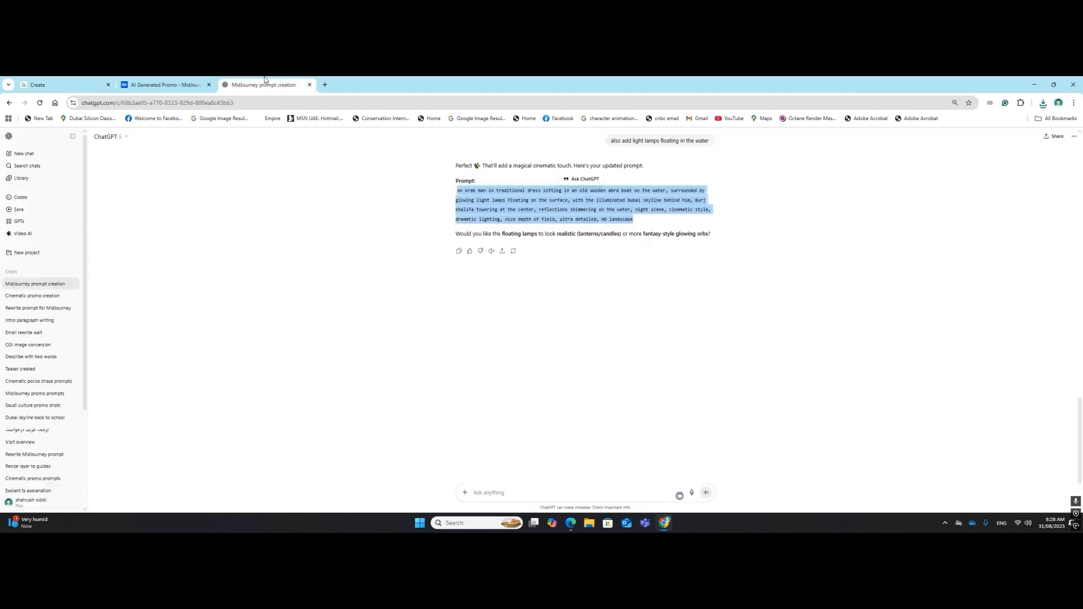
pyautogui.click(495, 486)
pyautogui.write('add few lig')
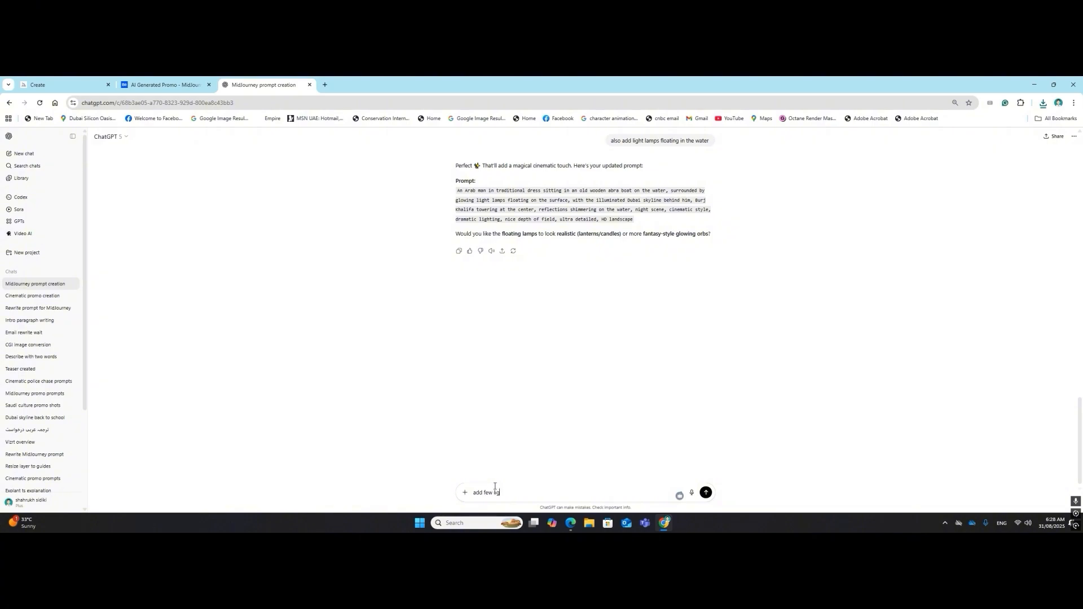
pyautogui.write('ht lam')
pyautogui.write('on')
pyautogui.write('ly 5')
pyautogui.press('Return')
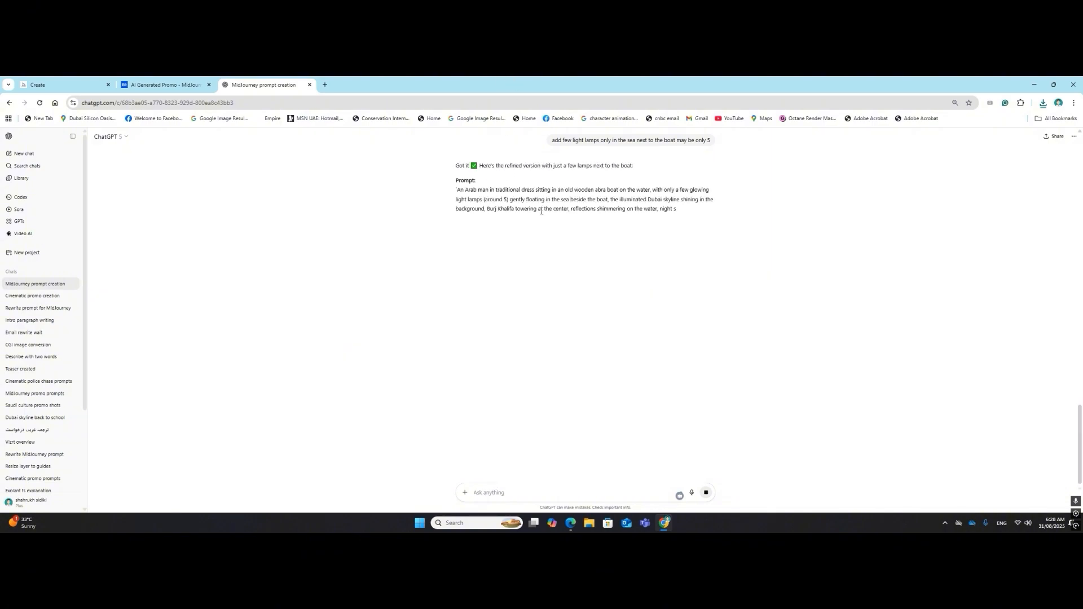
# Copy ChatGPT's refined boat prompt with around 5 floating lamps into Midjourney's prompt.
pyautogui.moveTo(484, 228); pyautogui.dragTo(456, 190)
pyautogui.hotkey('ctrl', 'c')
pyautogui.click(64, 83)
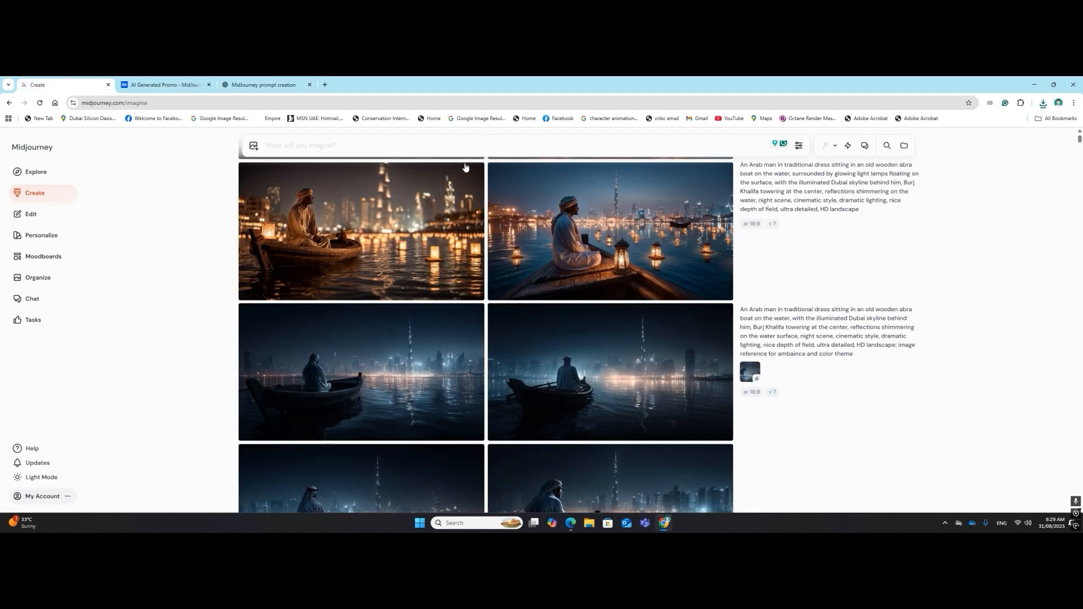
pyautogui.click(375, 146)
pyautogui.hotkey('ctrl', 'v')
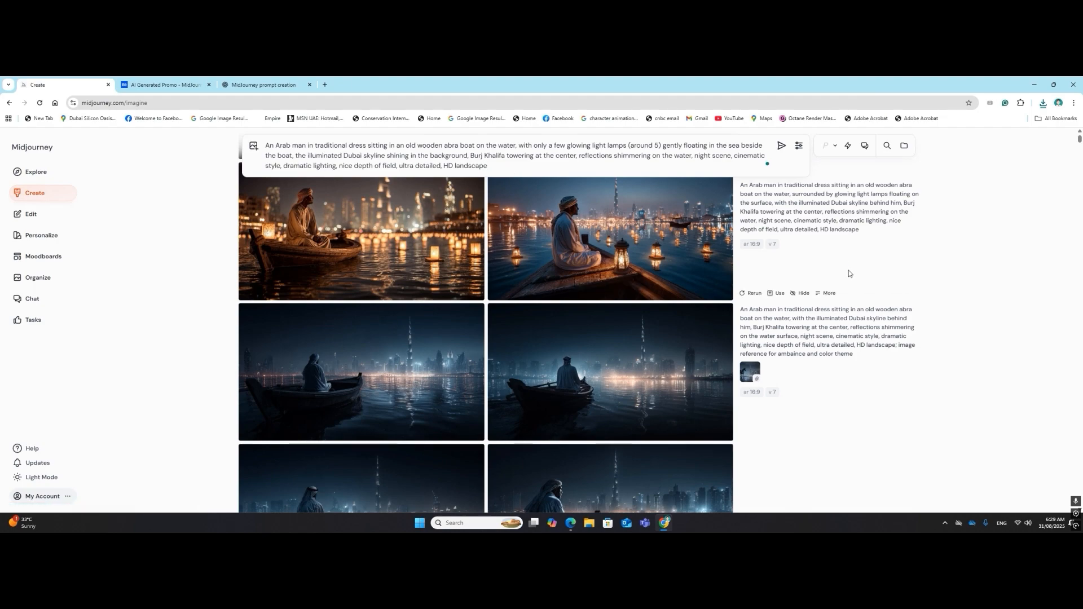
# Append "; image reference for ambaince and color theme" from the earlier boat prompt, add its first dark boat image as style reference, and generate.
pyautogui.moveTo(854, 354); pyautogui.dragTo(899, 349)
pyautogui.hotkey('ctrl', 'c')
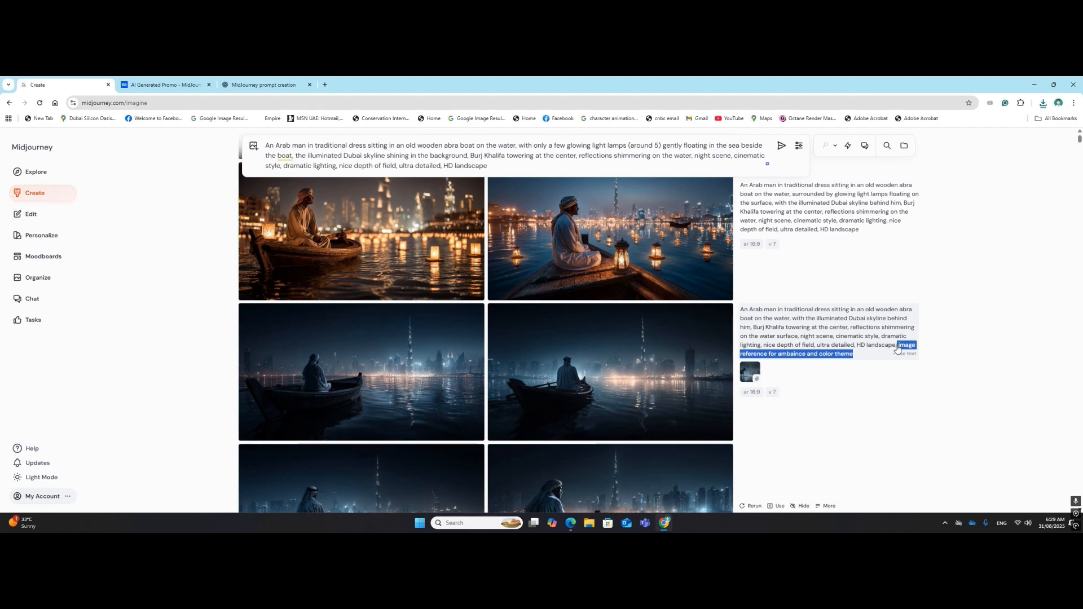
pyautogui.click(531, 171)
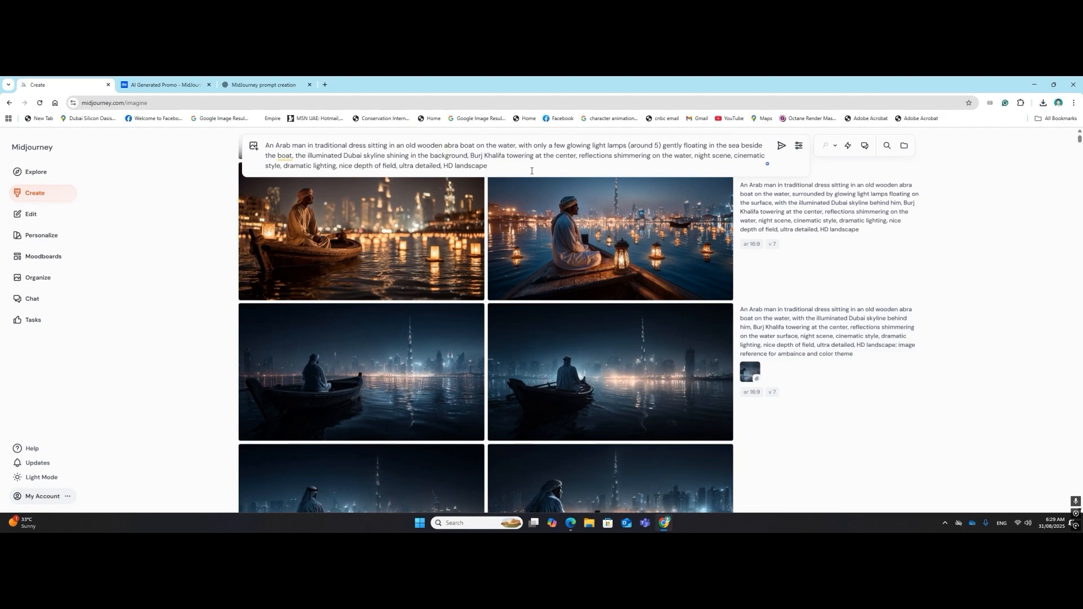
pyautogui.write(';')
pyautogui.hotkey('ctrl', 'v')
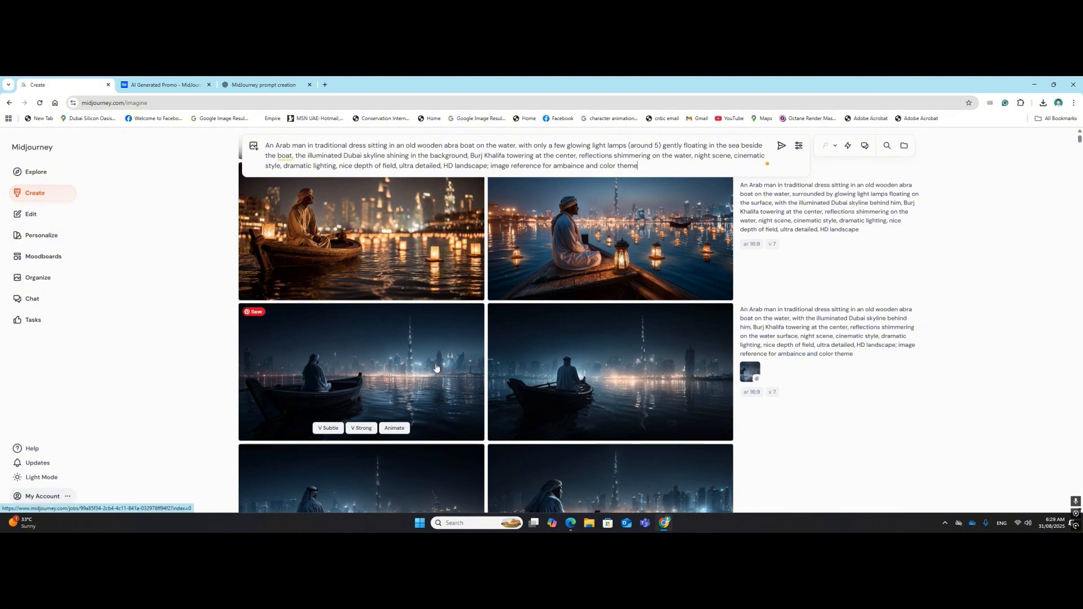
pyautogui.moveTo(436, 368); pyautogui.dragTo(592, 195)
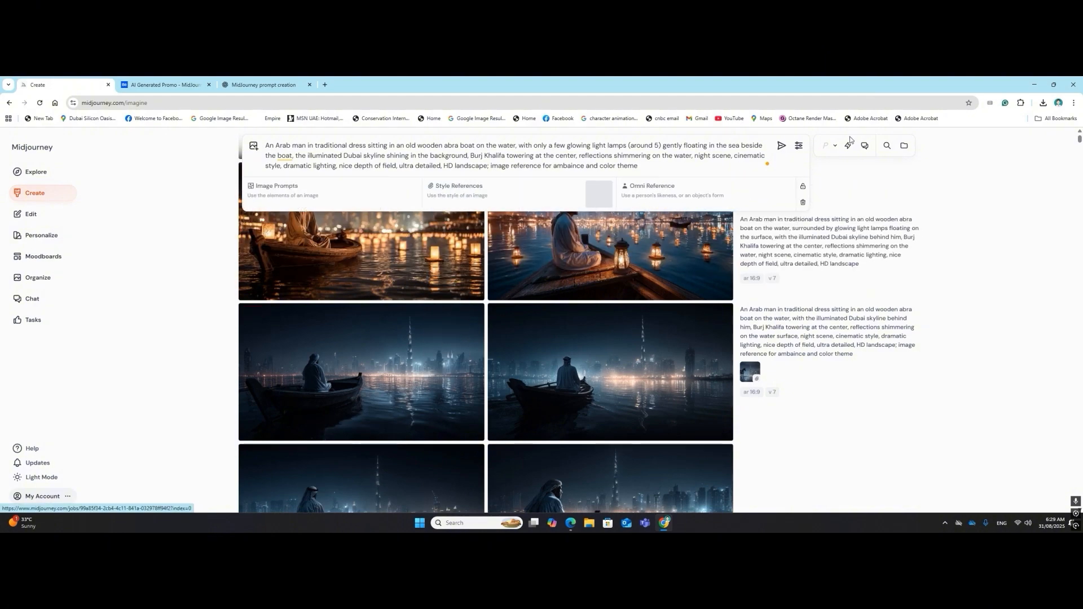
pyautogui.click(782, 145)
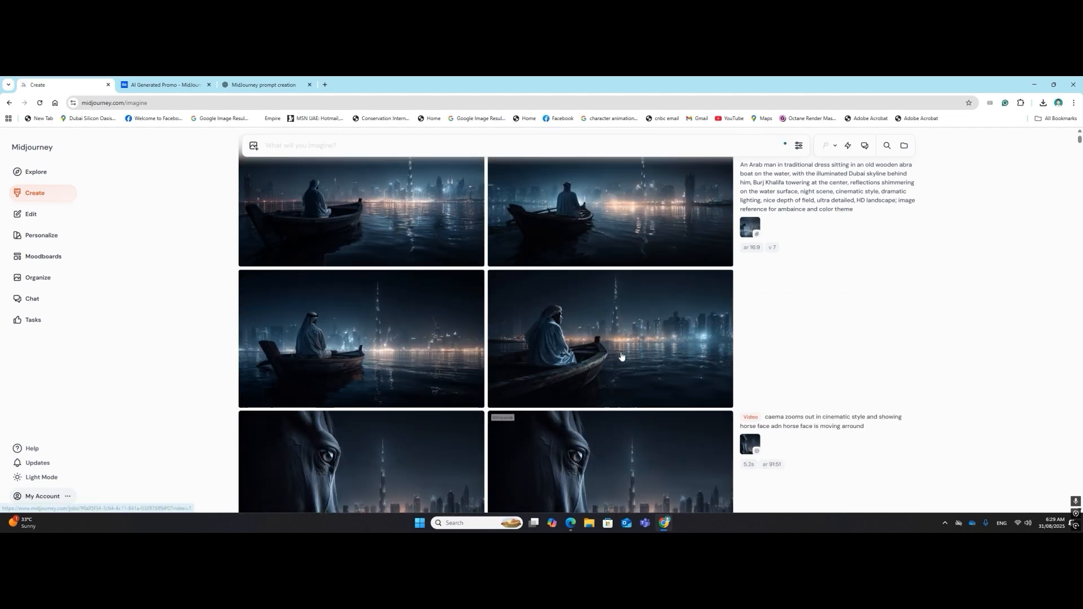
# Examine the newly generated boat images with few lamps, enlarging the third one, with the man seen from behind.
pyautogui.scroll(15, 621, 356)
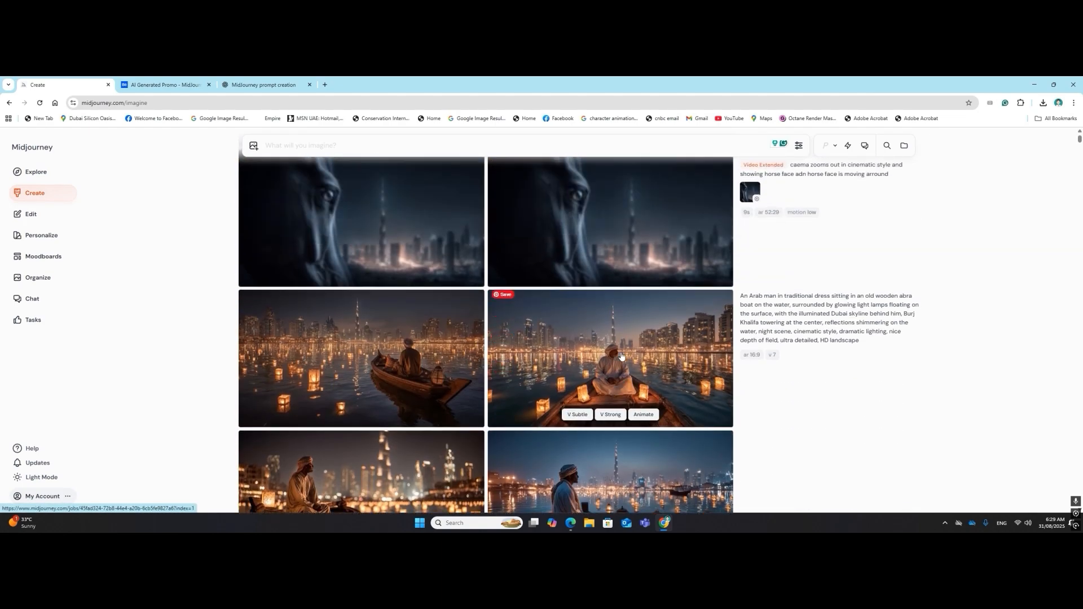
pyautogui.scroll(5, 621, 357)
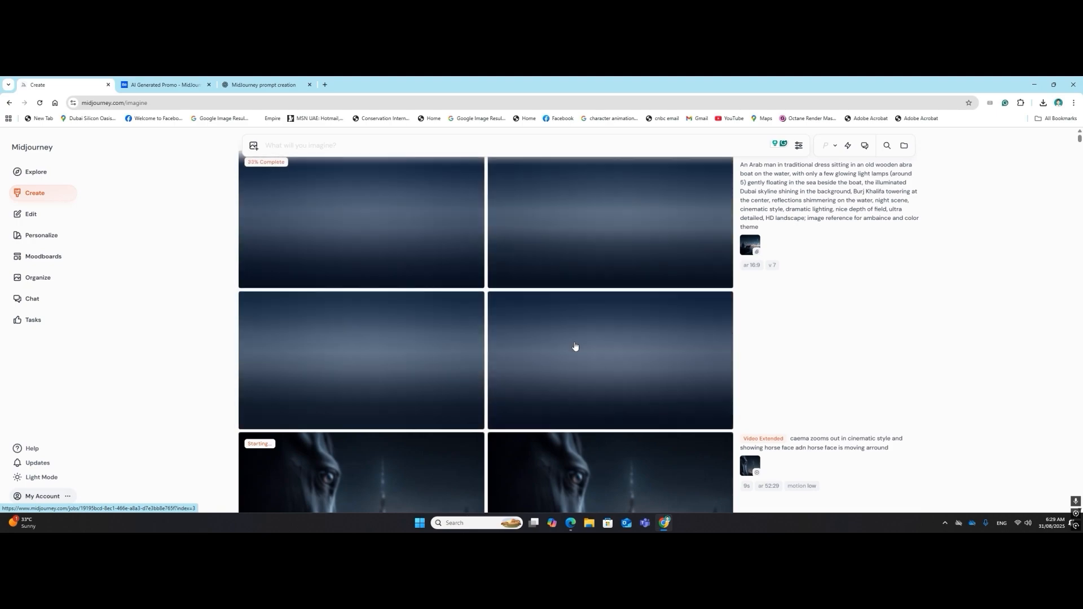
pyautogui.scroll(-5, 503, 343)
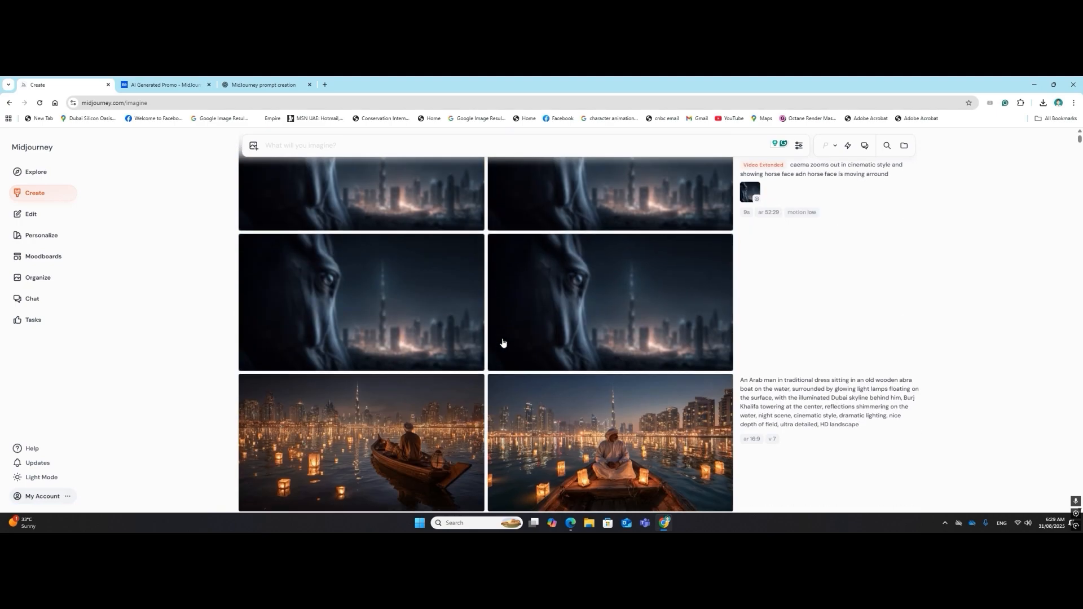
pyautogui.scroll(-8, 503, 343)
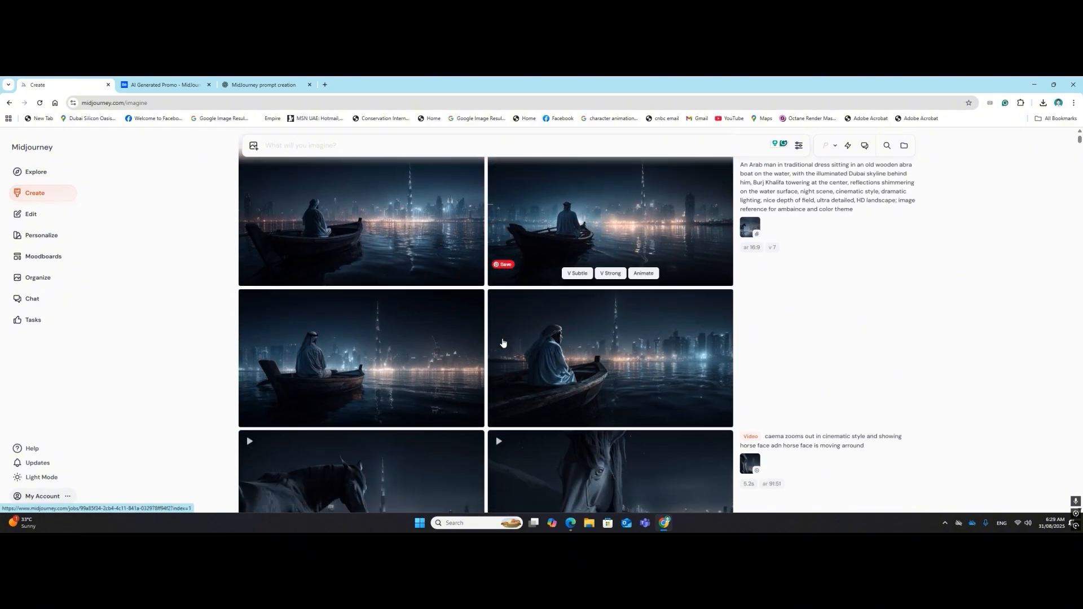
pyautogui.scroll(-2, 503, 342)
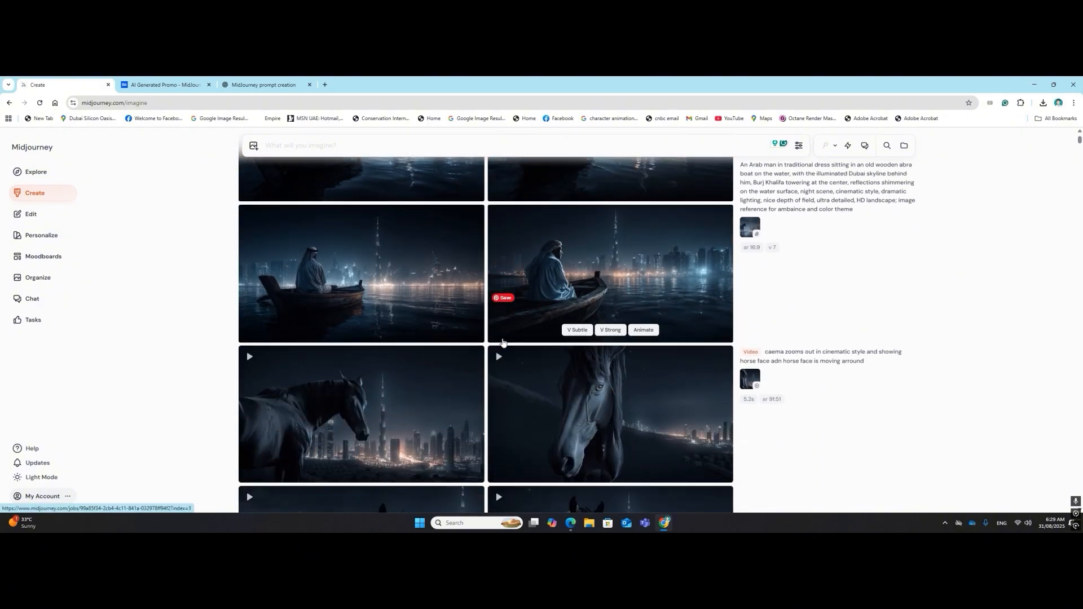
pyautogui.scroll(8, 502, 343)
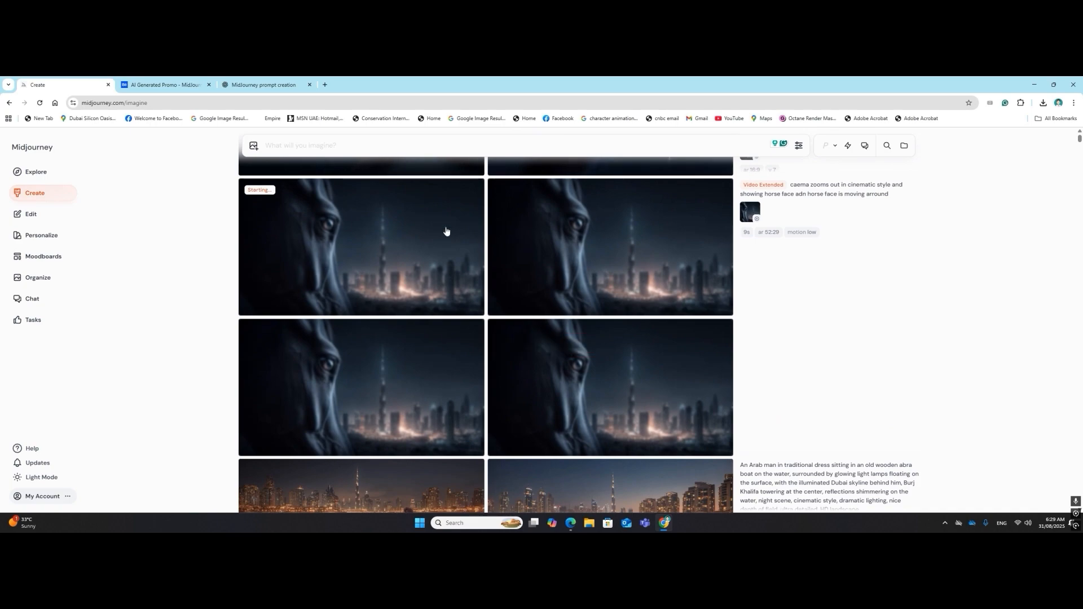
pyautogui.scroll(5, 585, 307)
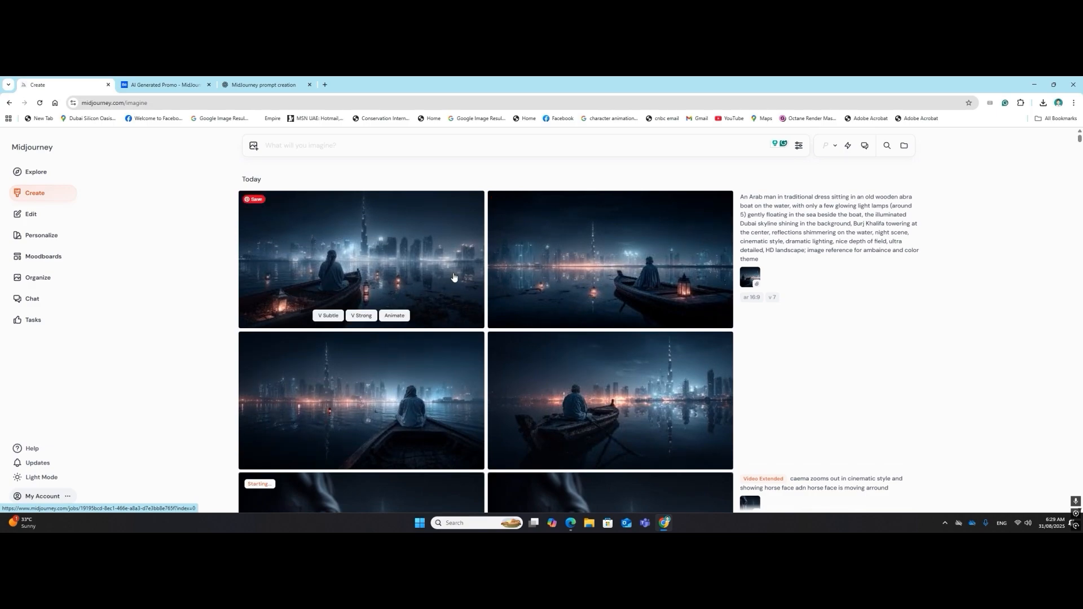
pyautogui.click(451, 372)
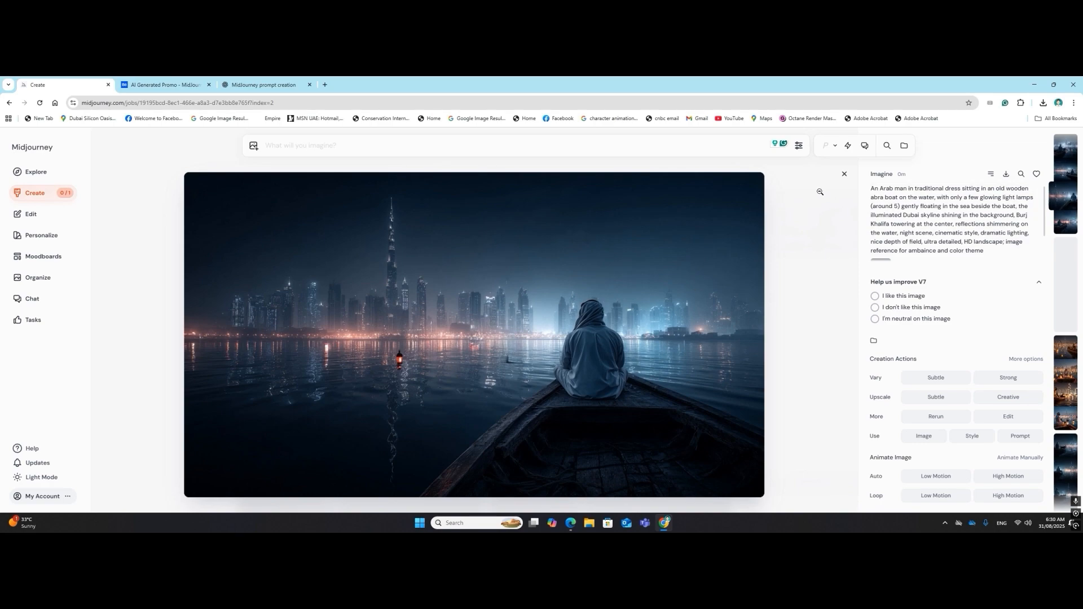
pyautogui.click(844, 176)
# Set the third few-lamps boat image as the video's starting frame and enter "camera pan arround person in slow motion style" as the prompt.
pyautogui.moveTo(427, 417); pyautogui.dragTo(290, 164)
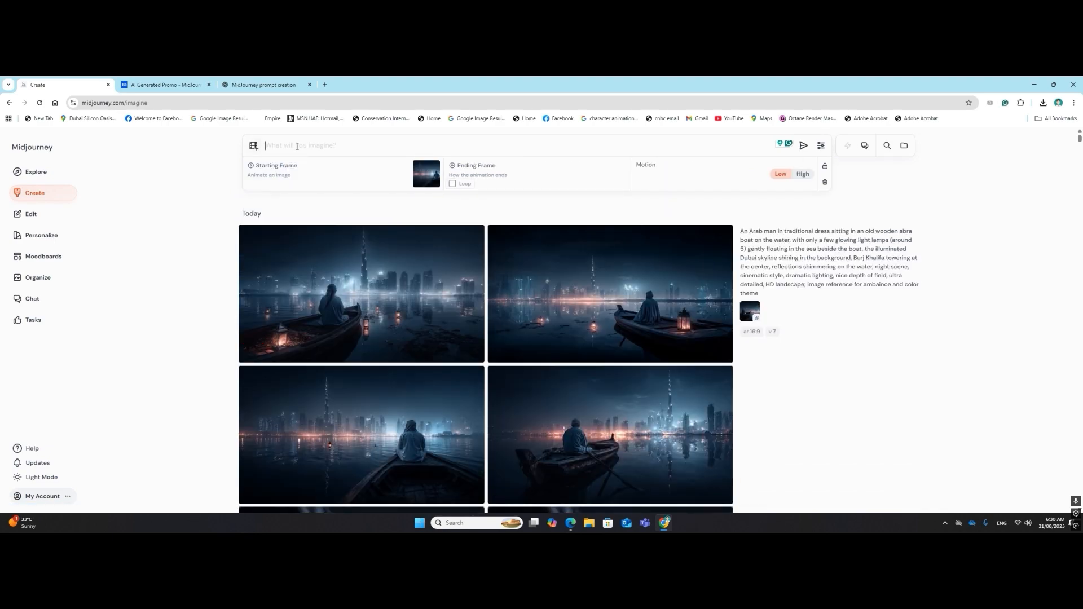
pyautogui.write('pa')
pyautogui.press('BackSpace')
pyautogui.press('BackSpace')
pyautogui.write('caem')
pyautogui.write('[')
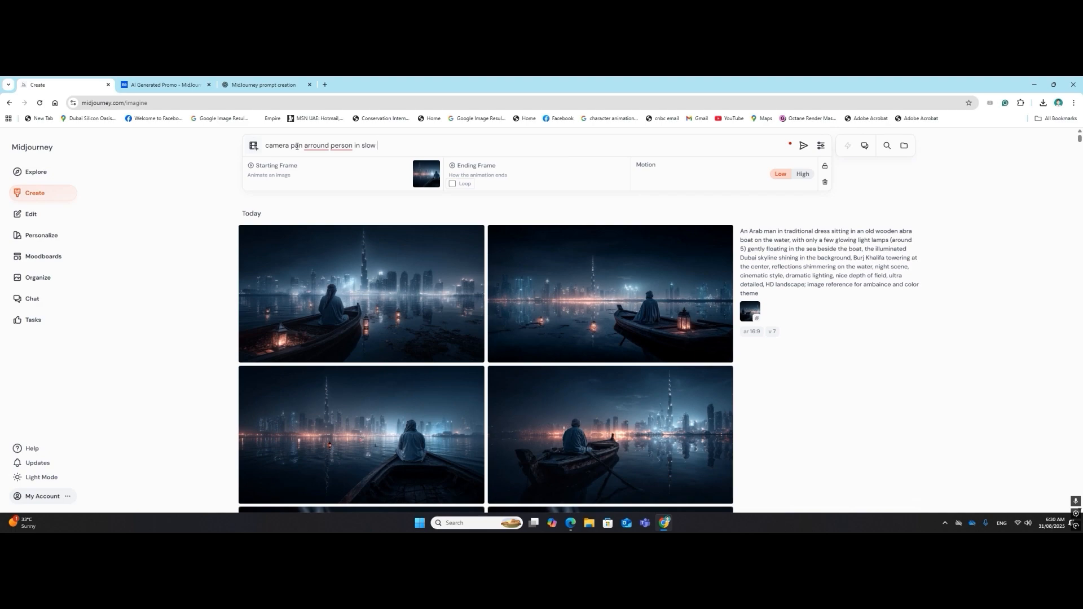
pyautogui.write('motion style')
# Correct the video prompt's spelling to "around" and "person", hyphenate "slow-motion", and insert "cinematic and" before it.
pyautogui.moveTo(316, 147)
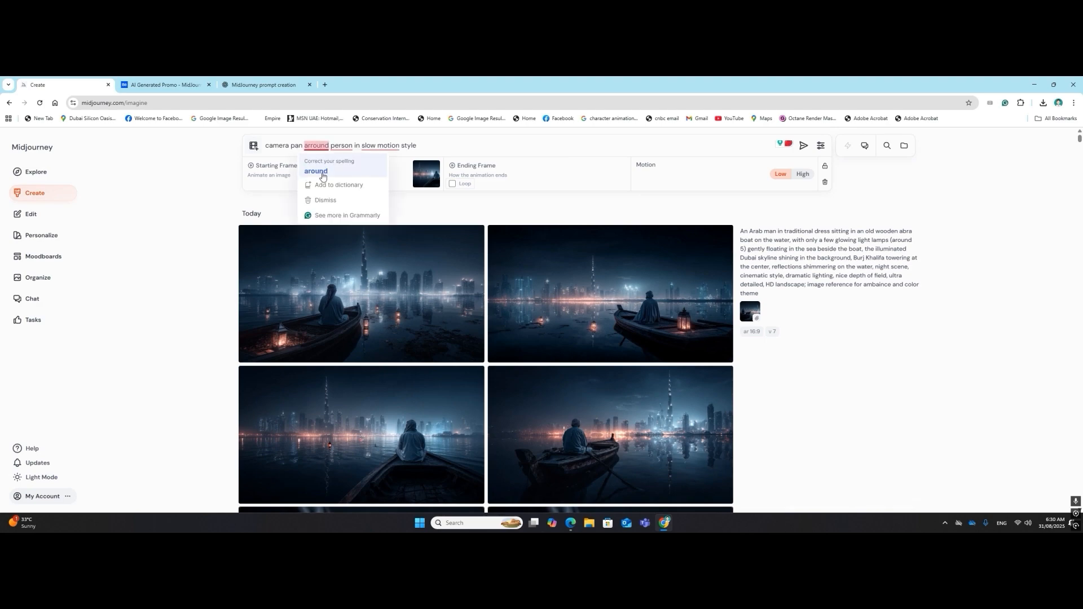
pyautogui.click(314, 170)
pyautogui.click(342, 171)
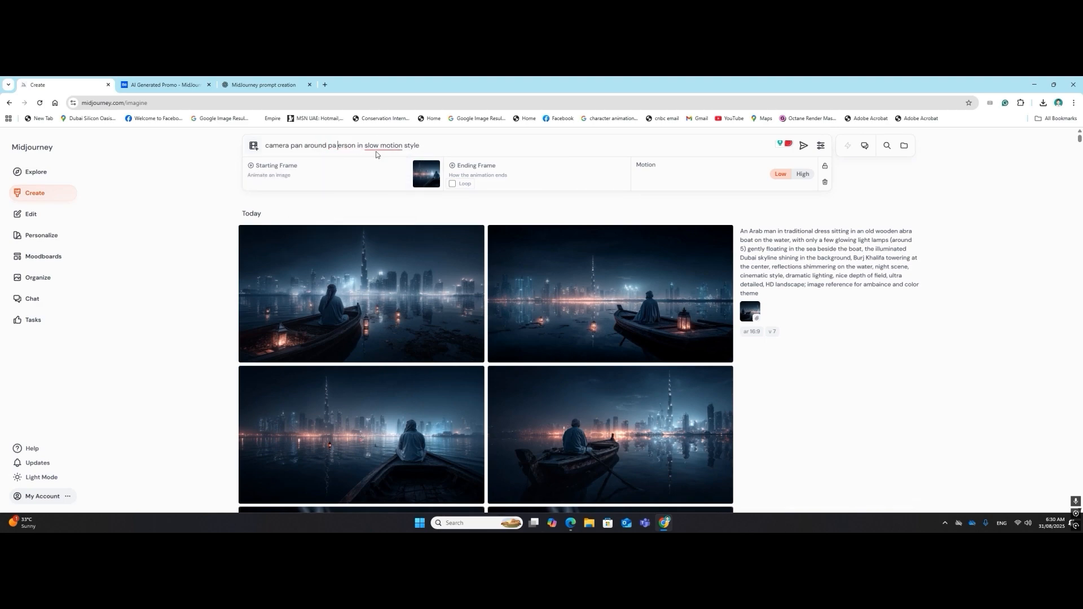
pyautogui.moveTo(381, 148)
pyautogui.click(382, 171)
pyautogui.click(366, 146)
pyautogui.write('cine')
pyautogui.write('ice')
pyautogui.press('BackSpace')
pyautogui.write('and')
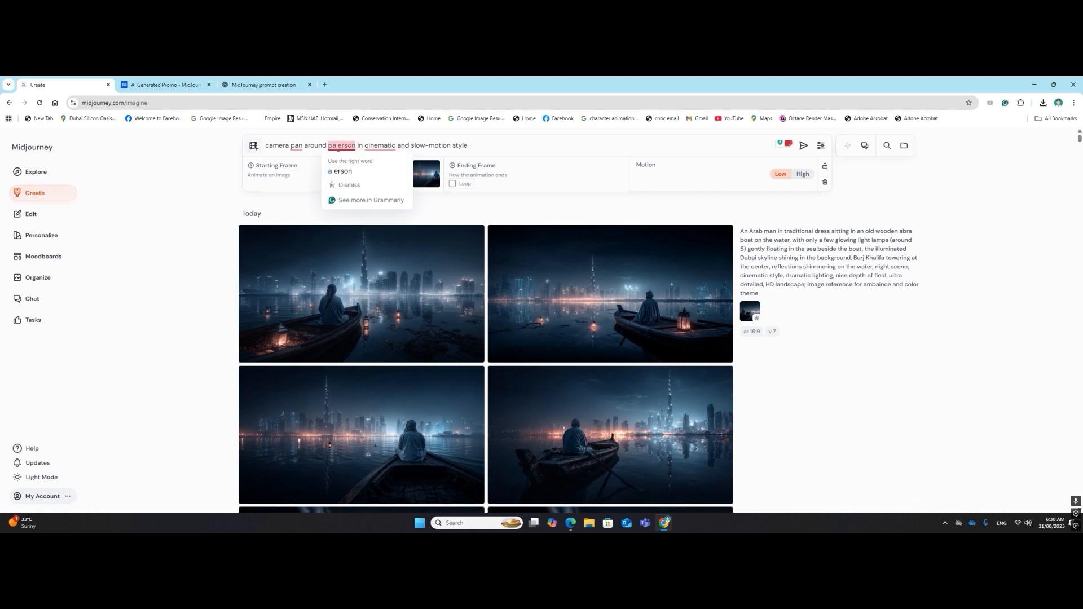
pyautogui.click(338, 146)
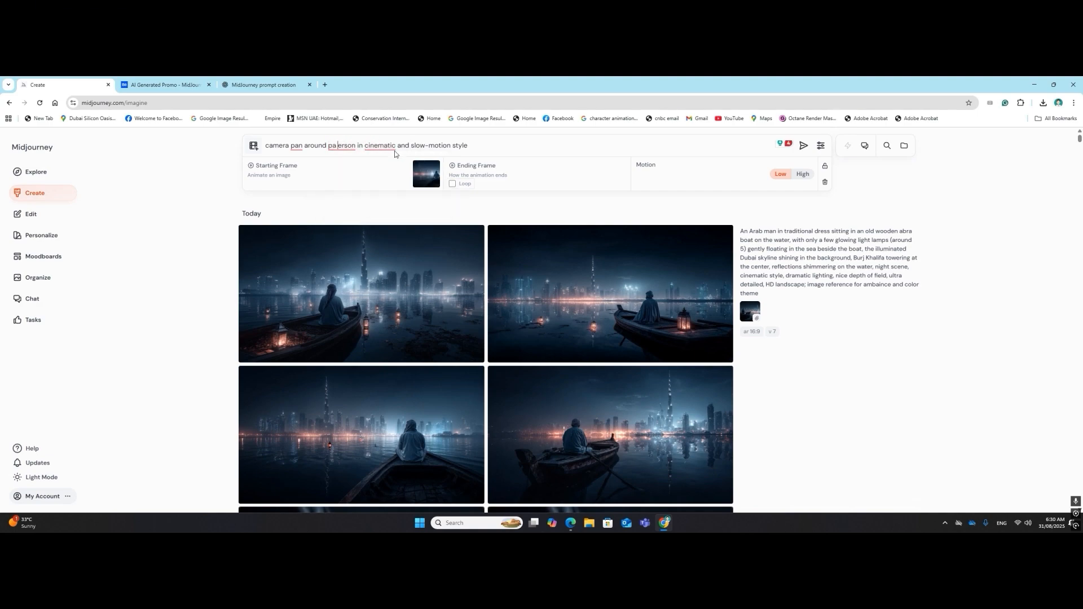
pyautogui.press('BackSpace')
pyautogui.press('BackSpace')
# Finalize the video prompt as "The camera pans around person in a cinematic and slow-motion style" and generate the boat video.
pyautogui.moveTo(375, 147)
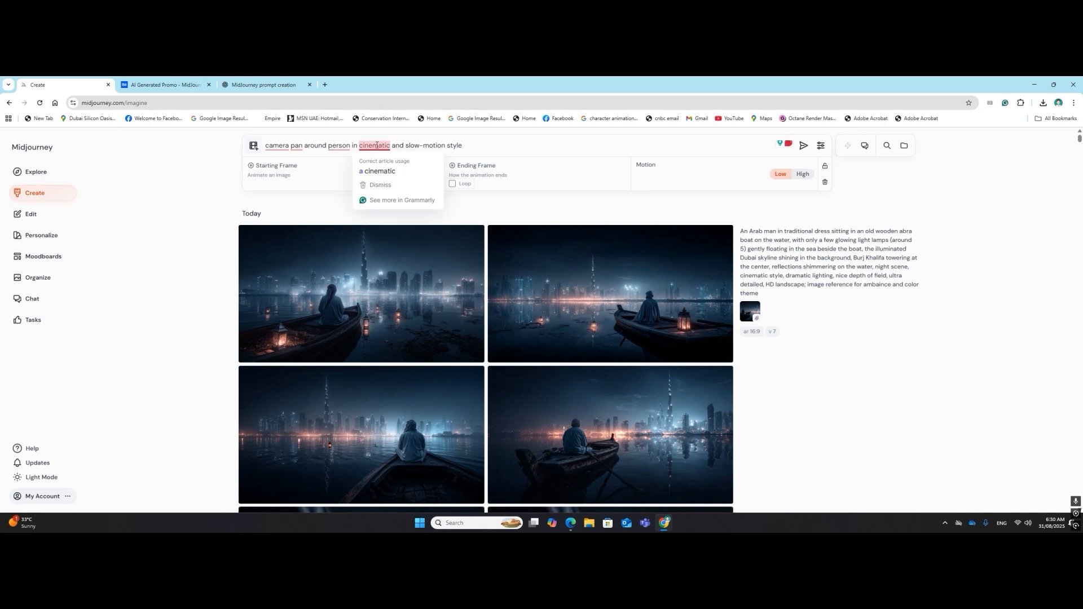
pyautogui.click(362, 171)
pyautogui.moveTo(279, 148)
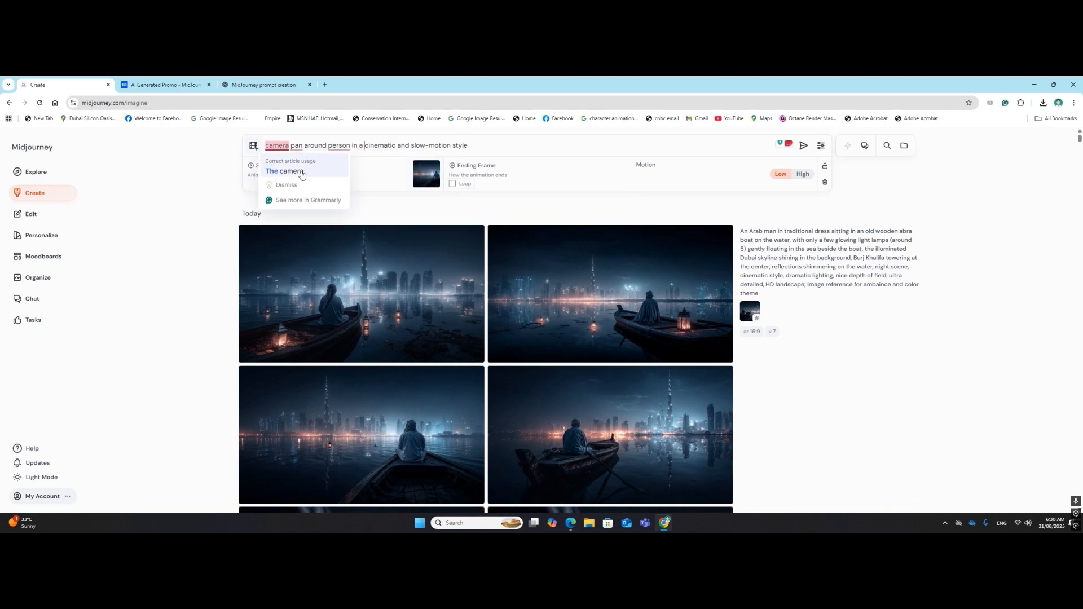
pyautogui.click(298, 172)
pyautogui.click(312, 172)
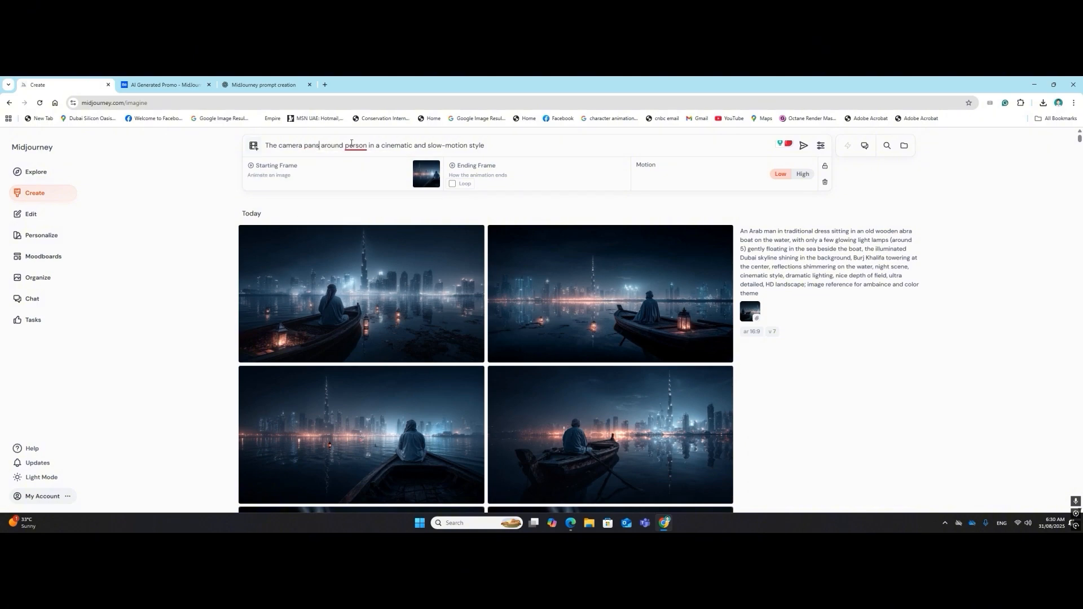
pyautogui.moveTo(356, 147)
pyautogui.click(368, 185)
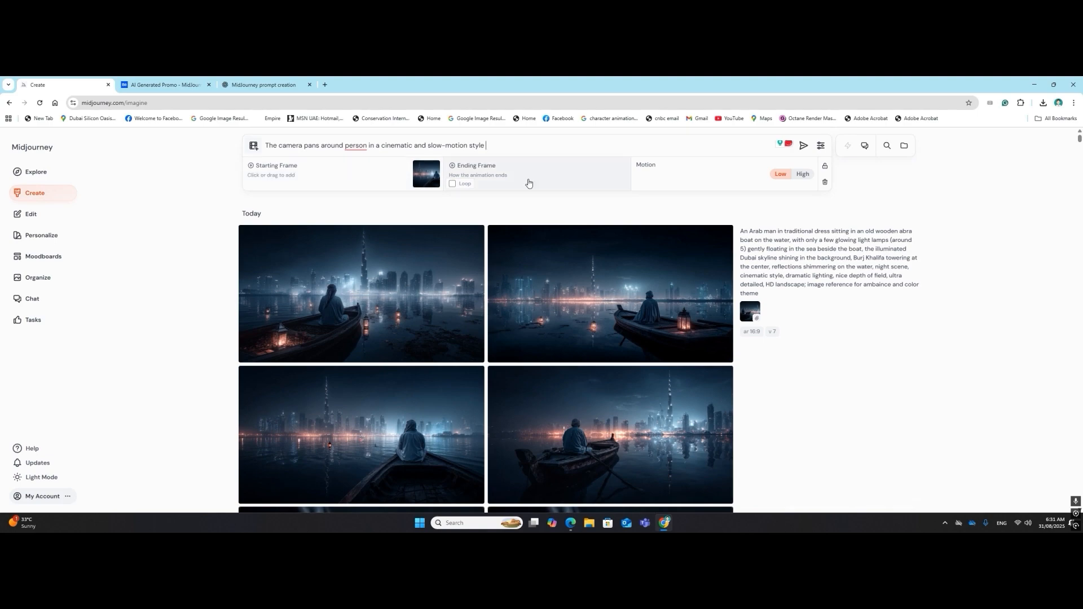
pyautogui.click(804, 147)
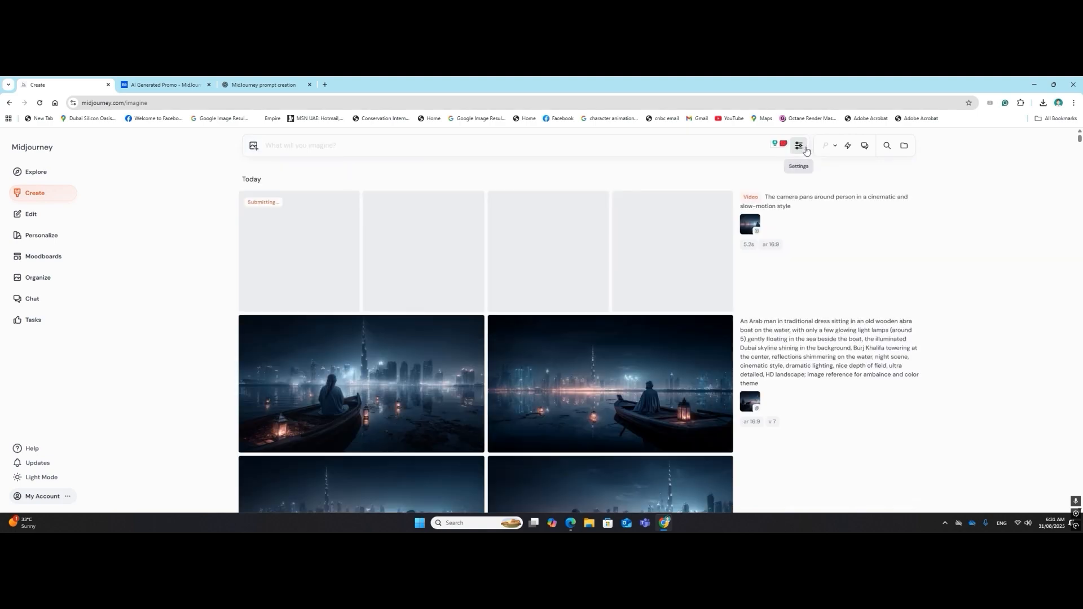
# Examine the progress of the boat video and the extended horse video, and compare the earlier boat images.
pyautogui.scroll(-3, 620, 345)
pyautogui.scroll(-4, 619, 345)
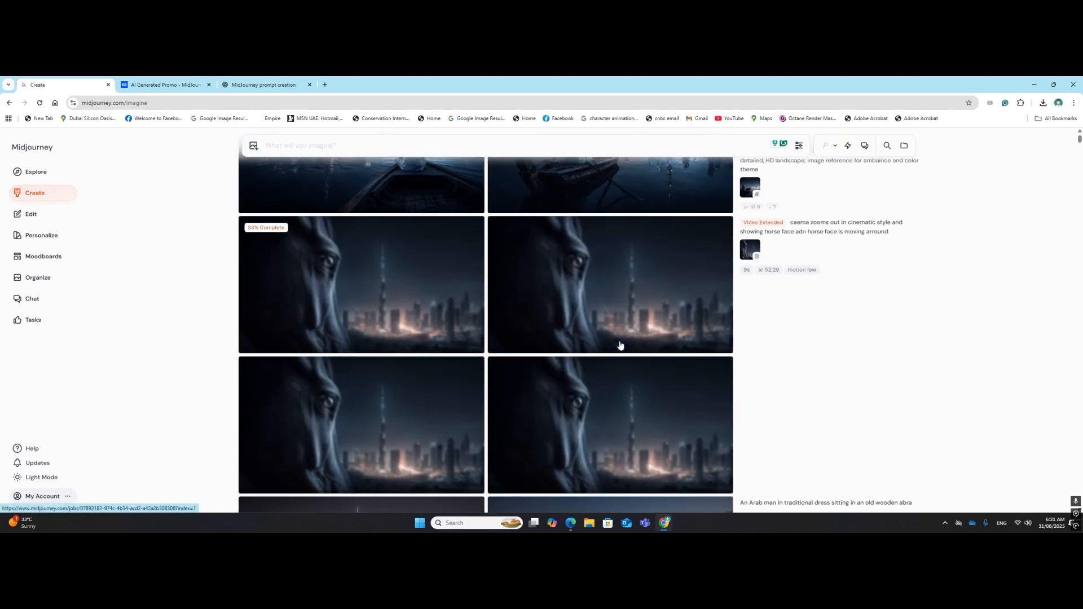
pyautogui.scroll(3, 619, 346)
pyautogui.scroll(-5, 620, 345)
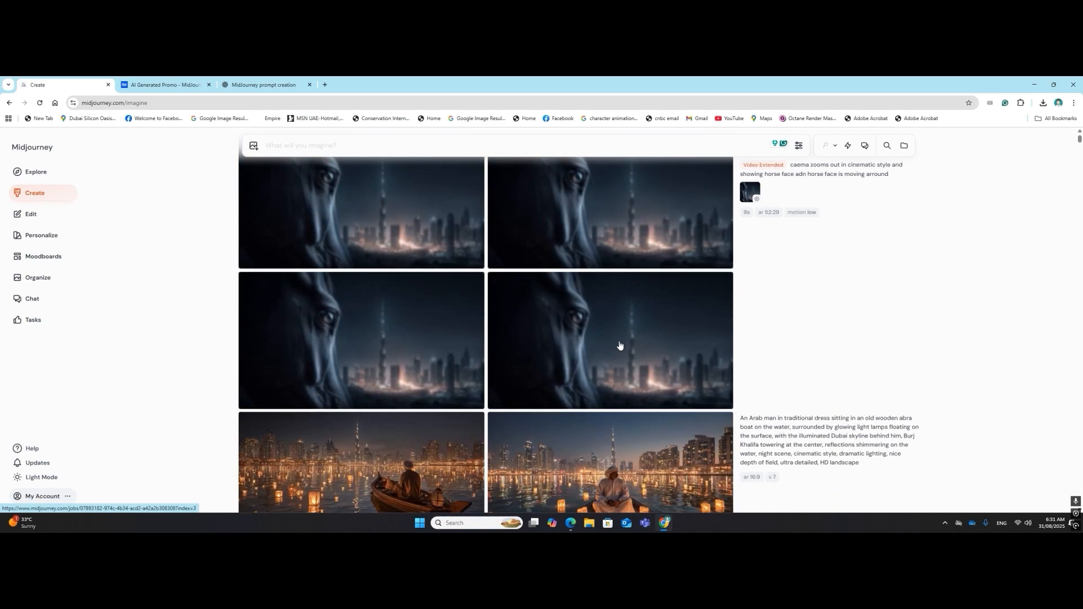
pyautogui.scroll(4, 620, 345)
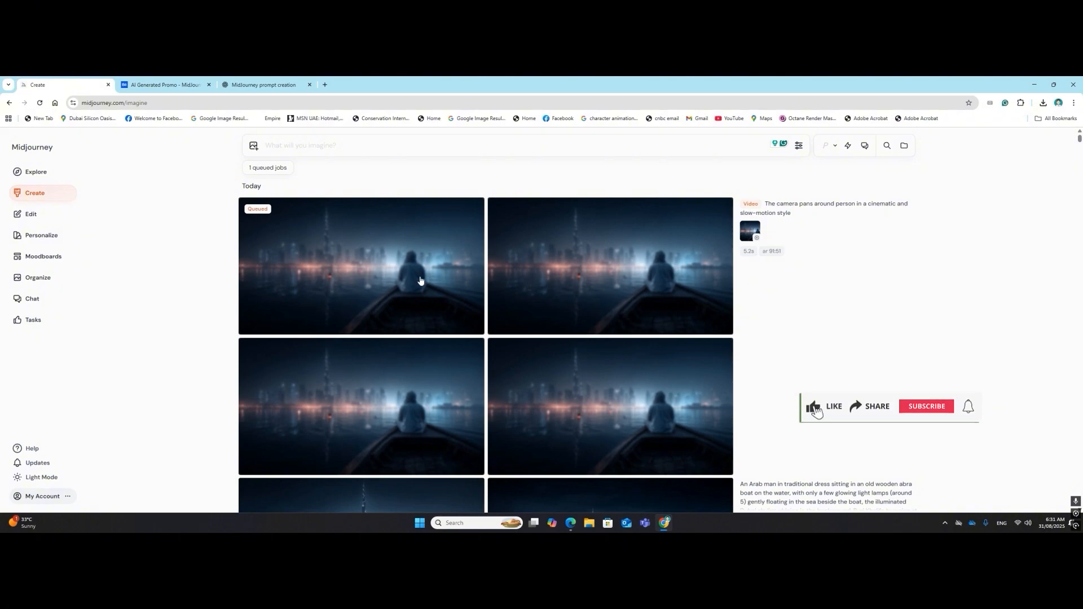
pyautogui.scroll(-5, 443, 294)
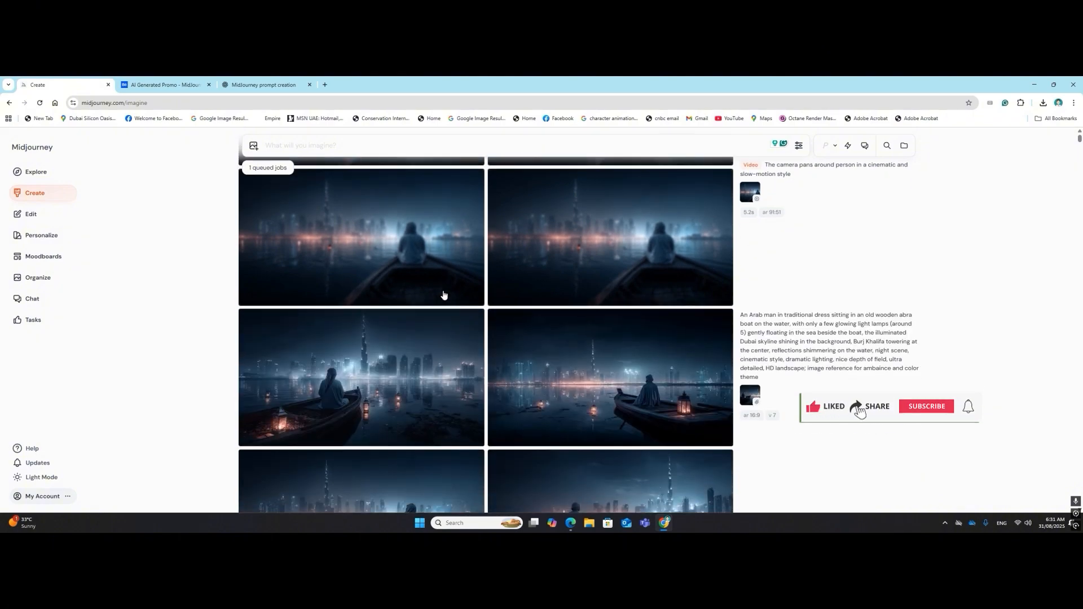
pyautogui.scroll(-3, 443, 294)
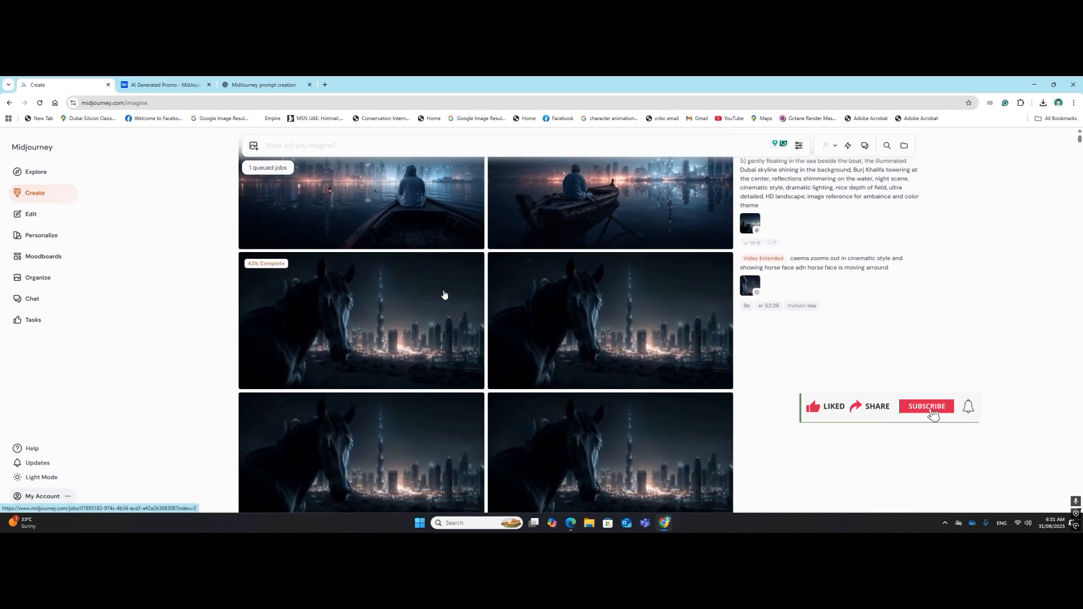
pyautogui.scroll(-3, 579, 314)
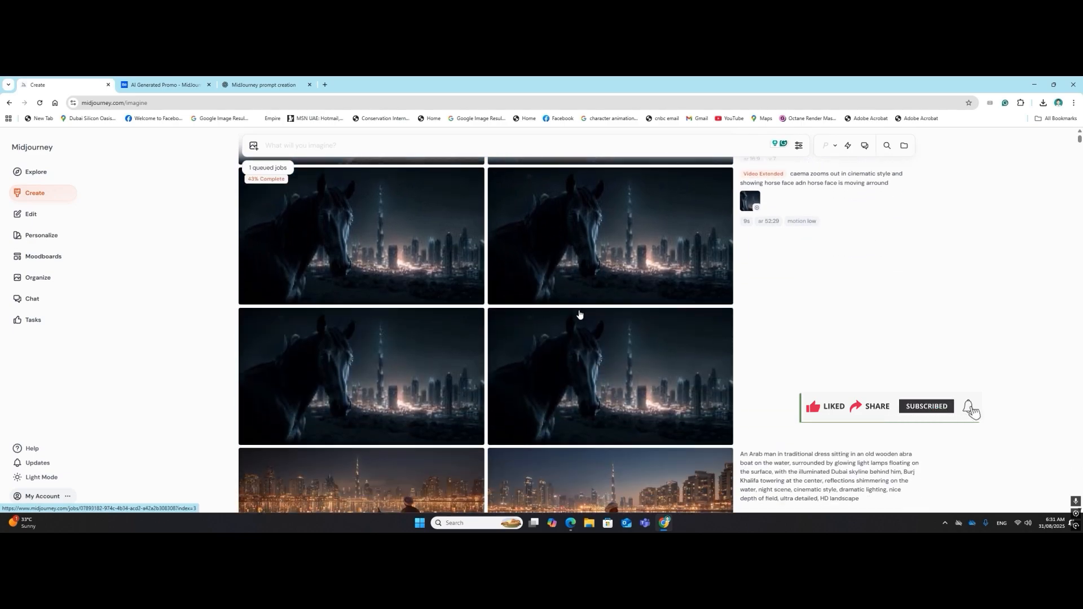
pyautogui.scroll(-3, 579, 314)
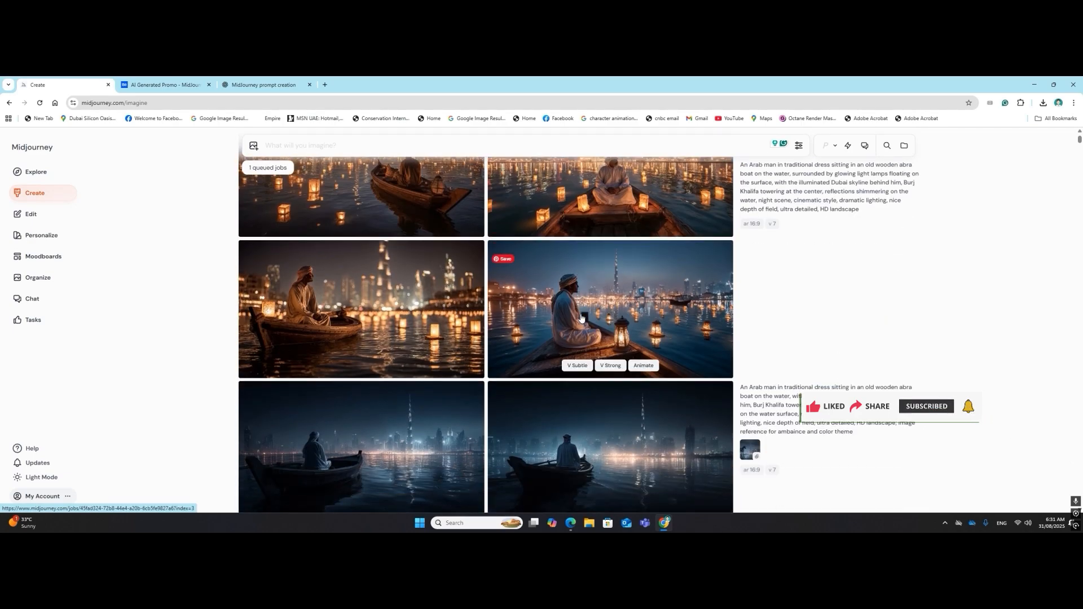
pyautogui.scroll(-2, 581, 319)
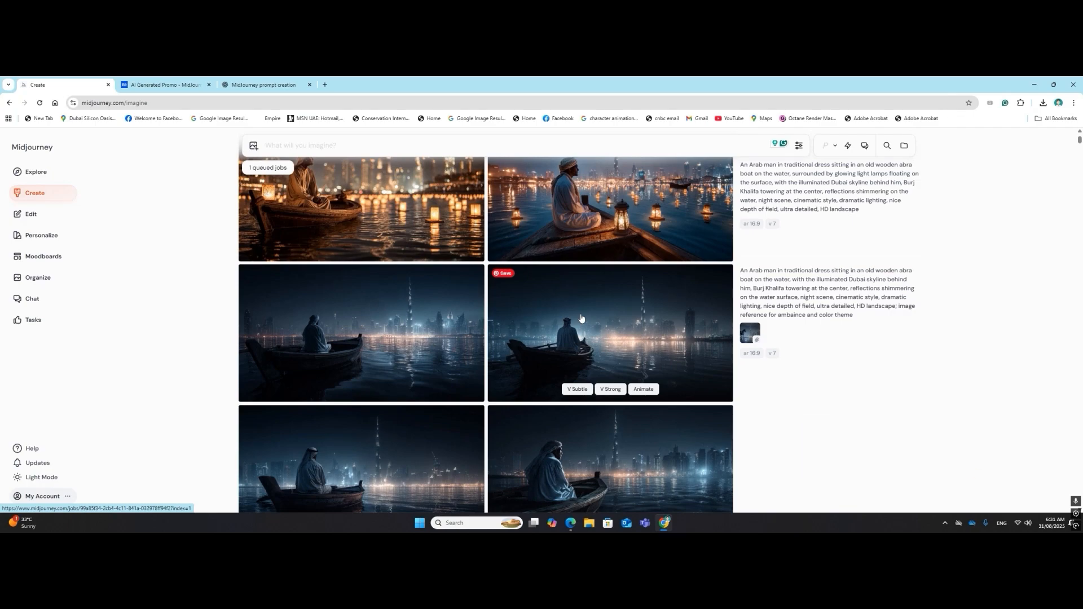
pyautogui.scroll(3, 581, 318)
pyautogui.scroll(10, 581, 318)
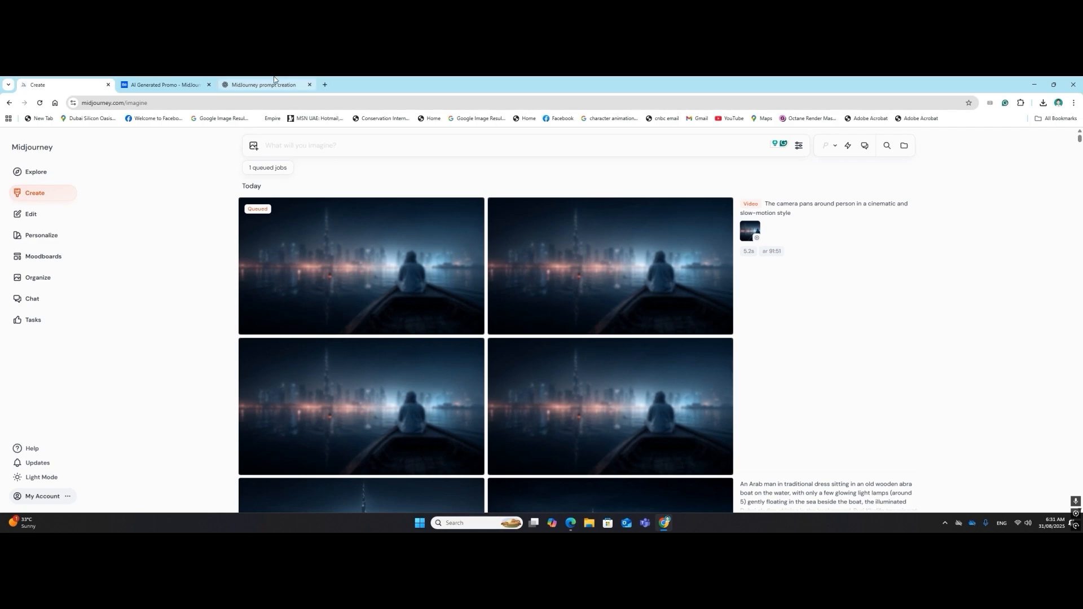
# Check the Behance promo's reference shots and ask ChatGPT for a prompt with "oud with smoke and background dubai skyline".
pyautogui.click(185, 81)
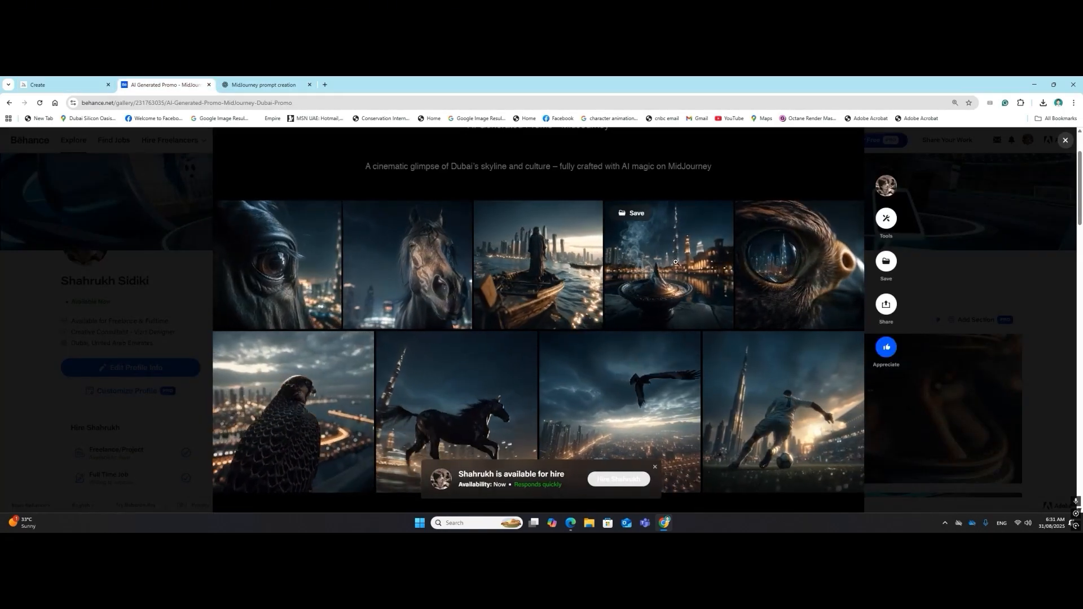
pyautogui.click(244, 79)
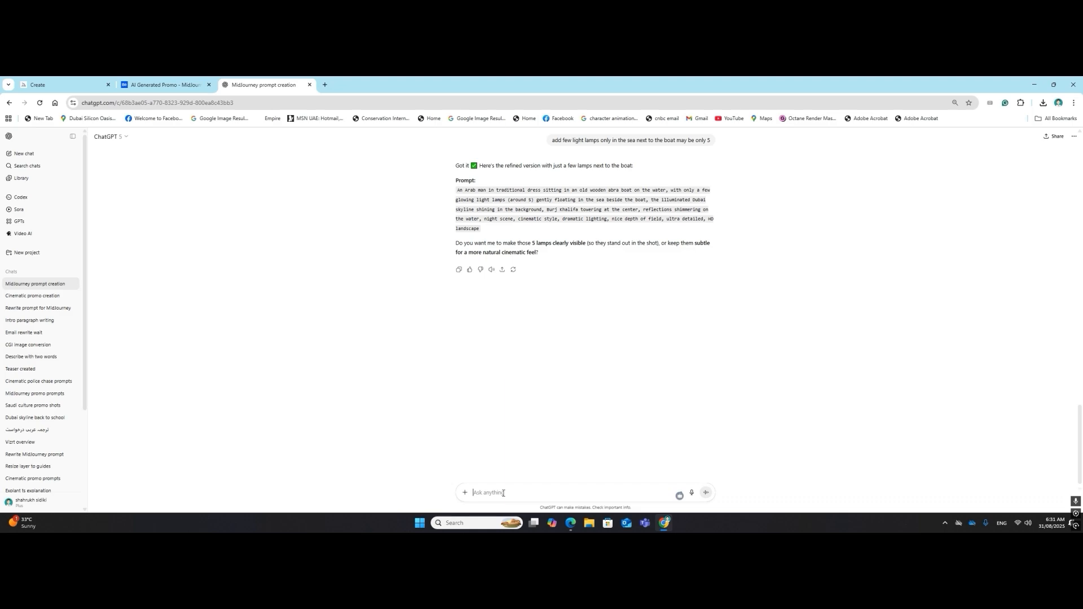
pyautogui.write('d')
pyautogui.write('ke and backgerorund')
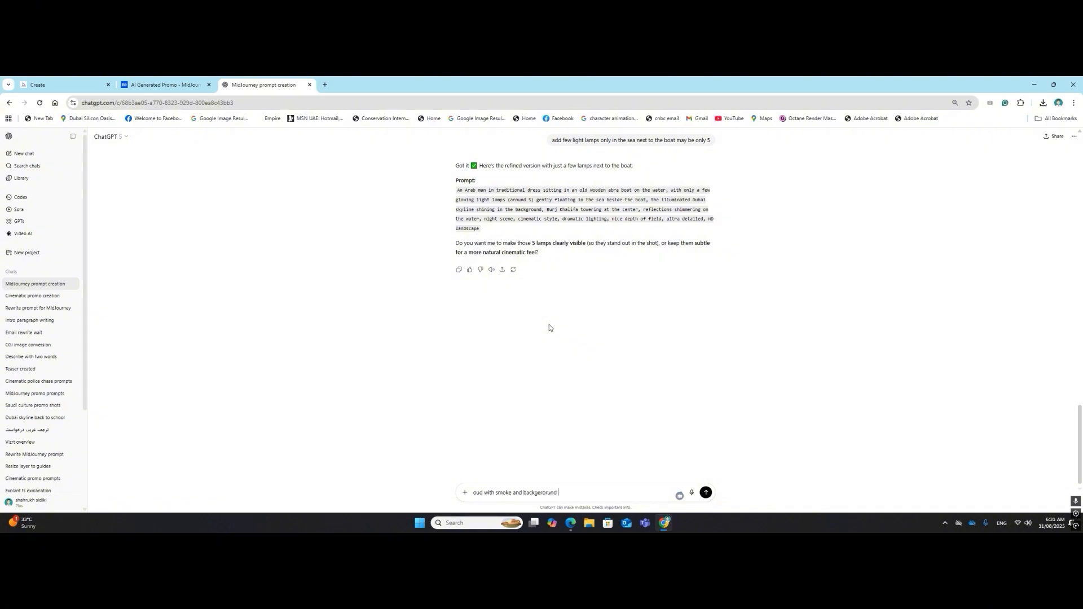
pyautogui.press('BackSpace')
pyautogui.press('BackSpace')
pyautogui.press('BackSpace')
pyautogui.press('BackSpace')
pyautogui.press('BackSpace')
pyautogui.write('round dubai skyline')
pyautogui.press('Return')
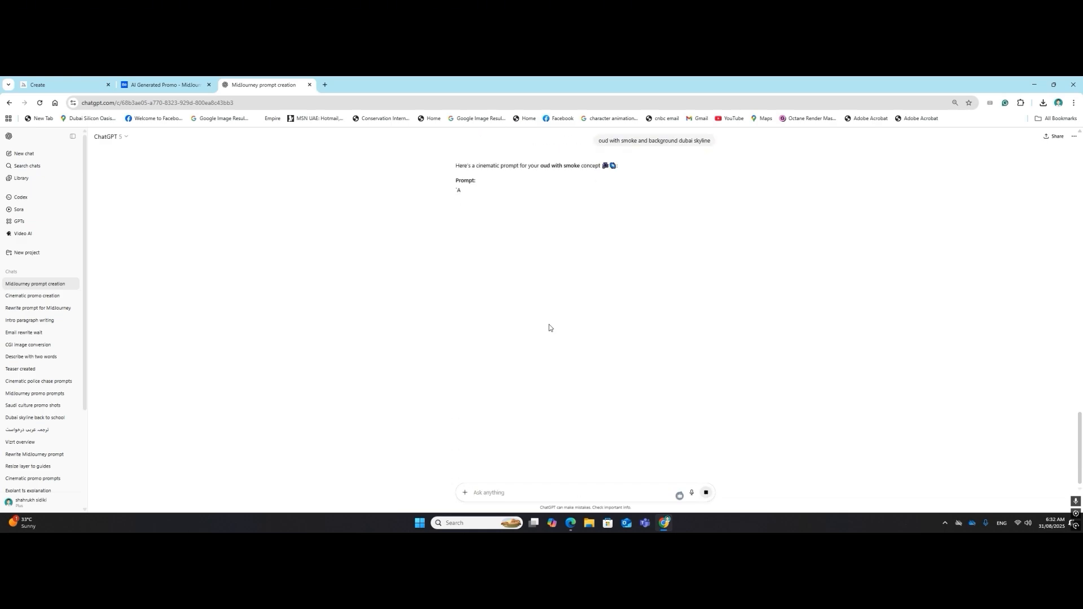
# Copy ChatGPT's traditional Arabic oud prompt into Midjourney's prompt.
pyautogui.moveTo(712, 212); pyautogui.dragTo(447, 192)
pyautogui.hotkey('ctrl', 'c')
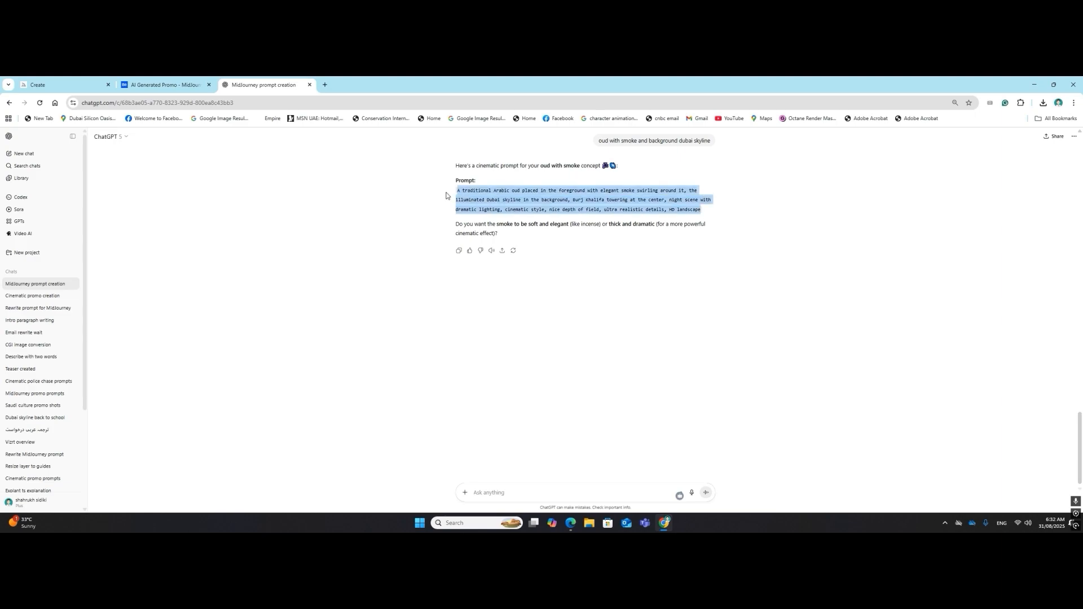
pyautogui.click(80, 80)
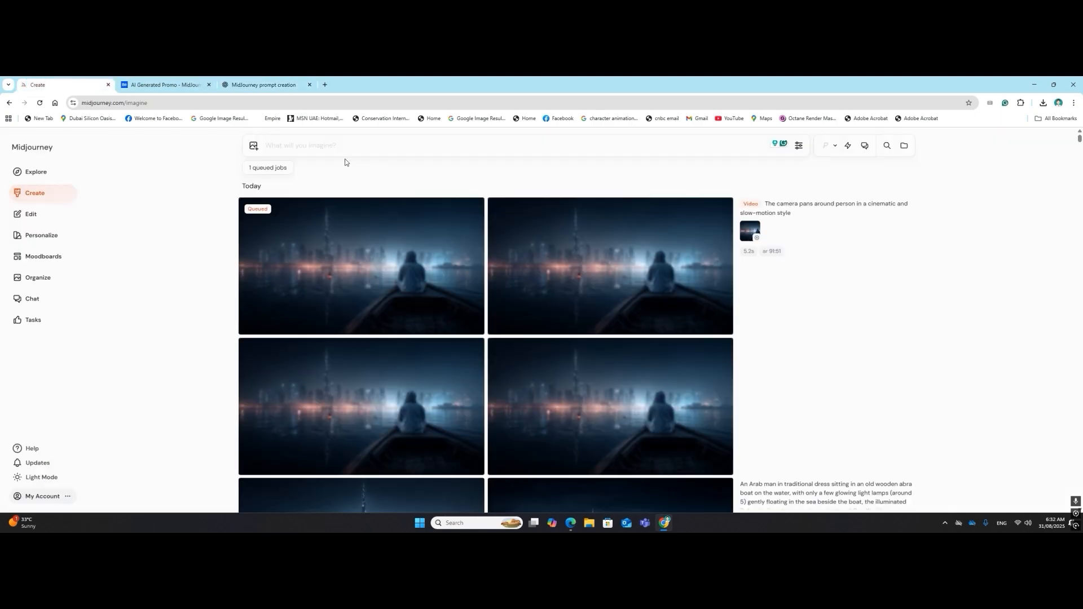
pyautogui.hotkey('ctrl', 'v')
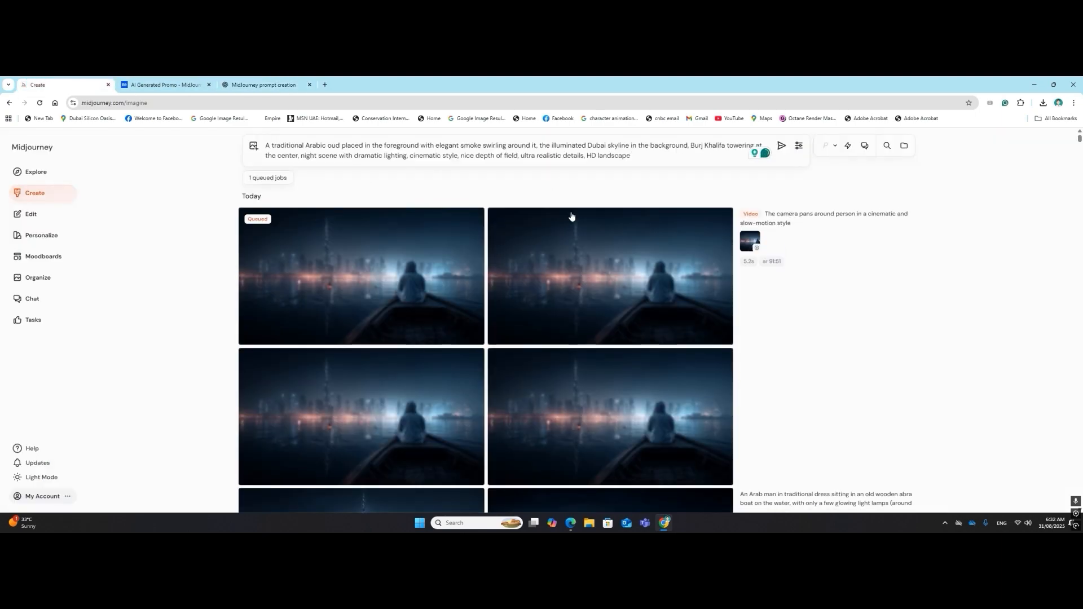
# Append "; image reference for ambaince and color theme" from the few-lamps boat prompt to the oud prompt.
pyautogui.scroll(-3, 891, 412)
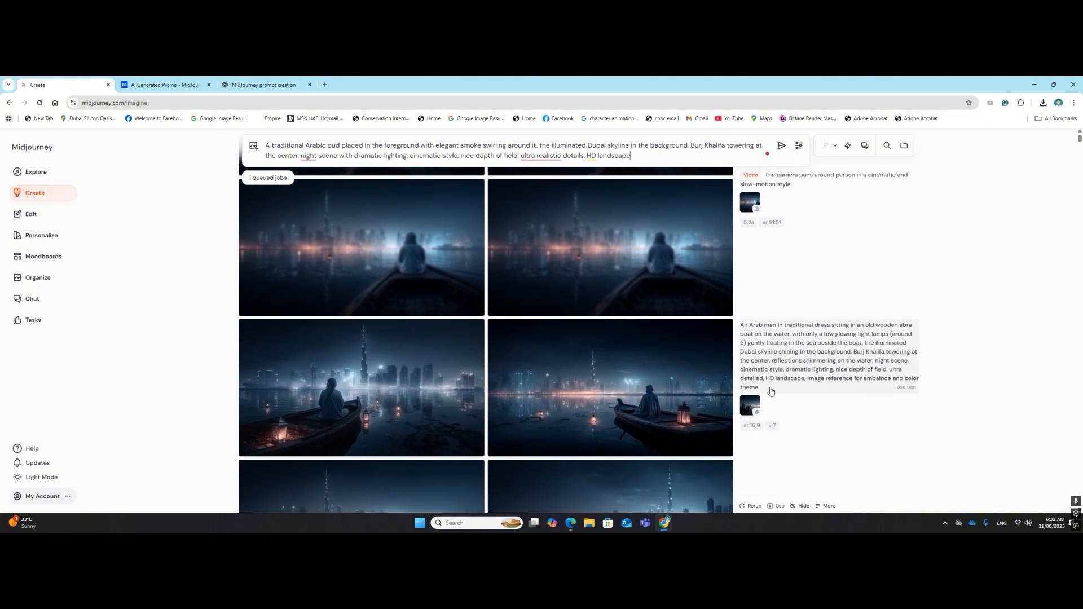
pyautogui.moveTo(761, 388); pyautogui.dragTo(804, 382)
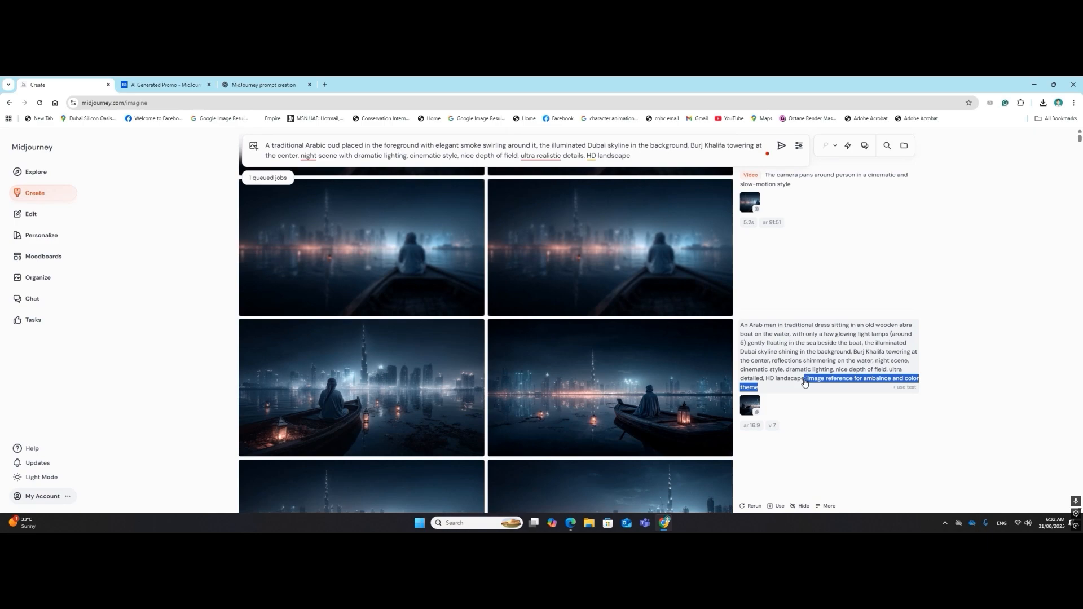
pyautogui.hotkey('ctrl', 'c')
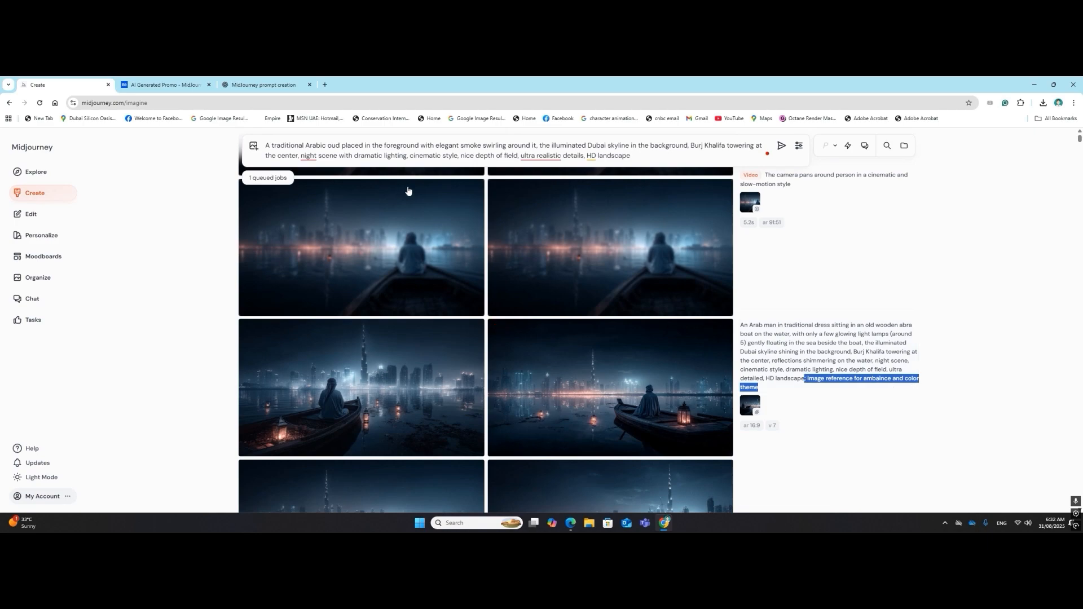
pyautogui.click(643, 160)
pyautogui.hotkey('ctrl', 'v')
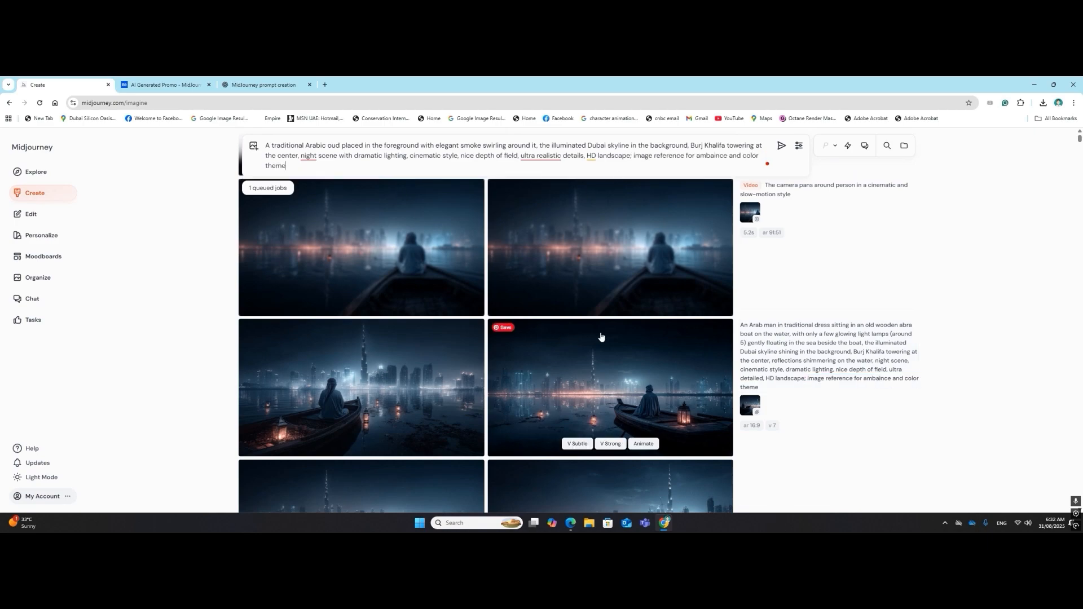
# Add the third few-lamps boat image as the oud prompt's style reference and generate the images.
pyautogui.scroll(-3, 601, 338)
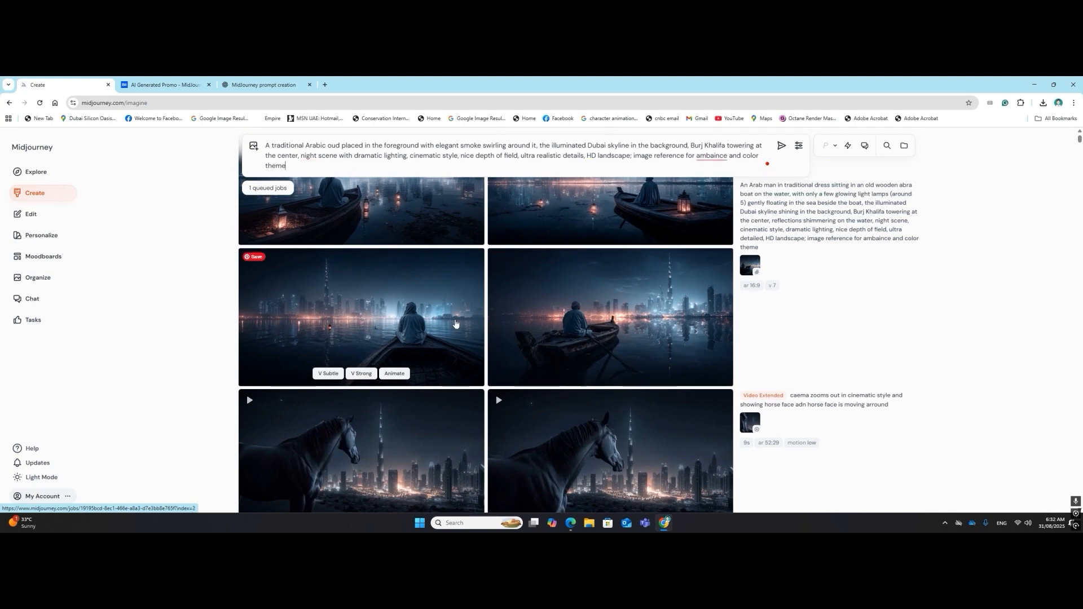
pyautogui.moveTo(444, 319); pyautogui.dragTo(545, 192)
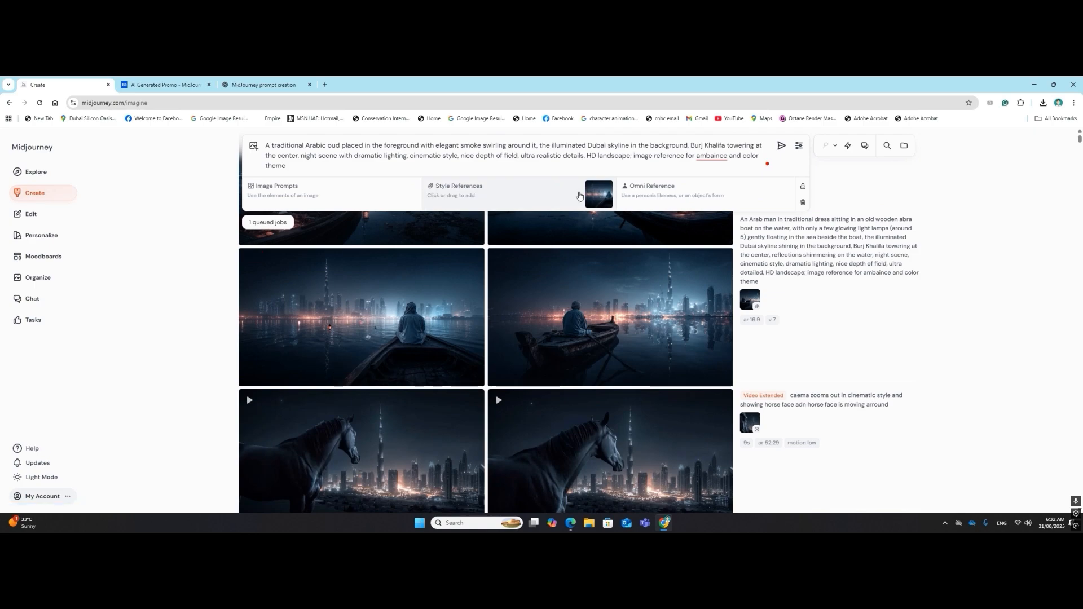
pyautogui.click(782, 145)
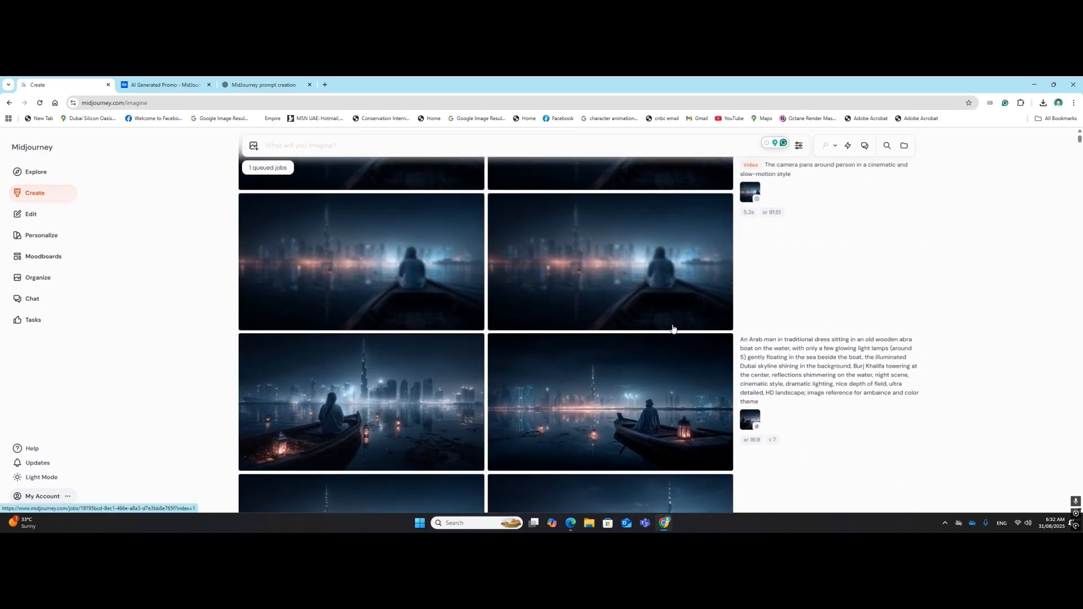
# Review the extended horse zoom-out videos and play the first one enlarged.
pyautogui.scroll(-6, 672, 328)
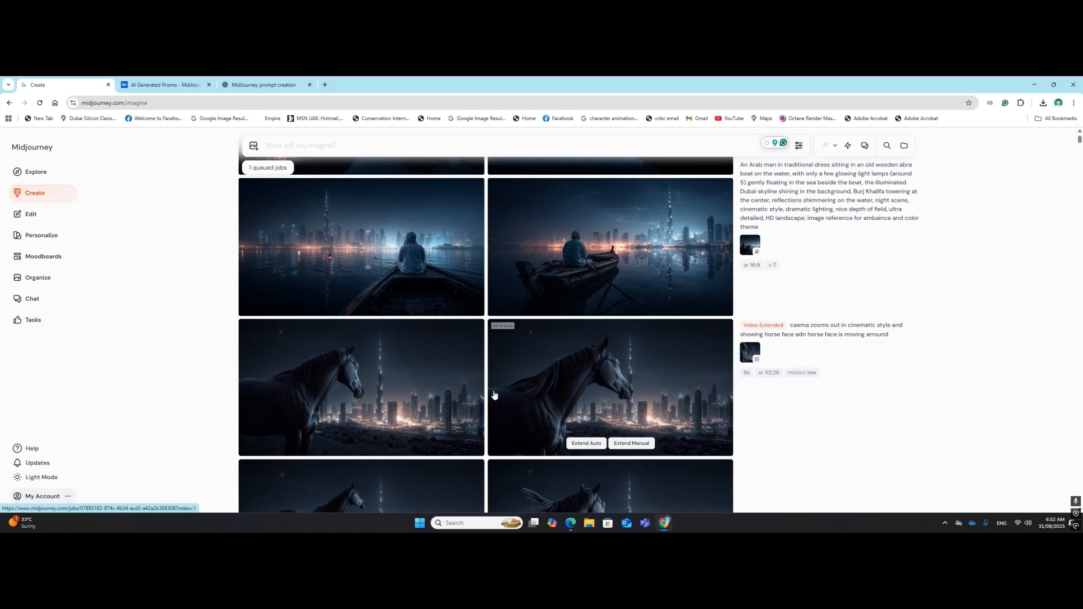
pyautogui.scroll(-2, 438, 336)
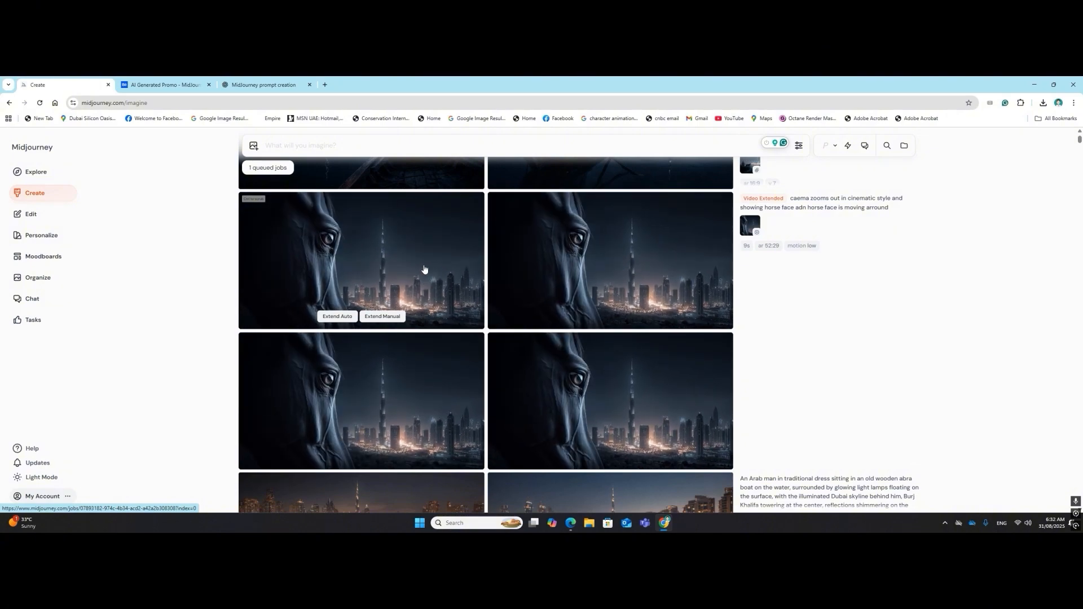
pyautogui.click(425, 269)
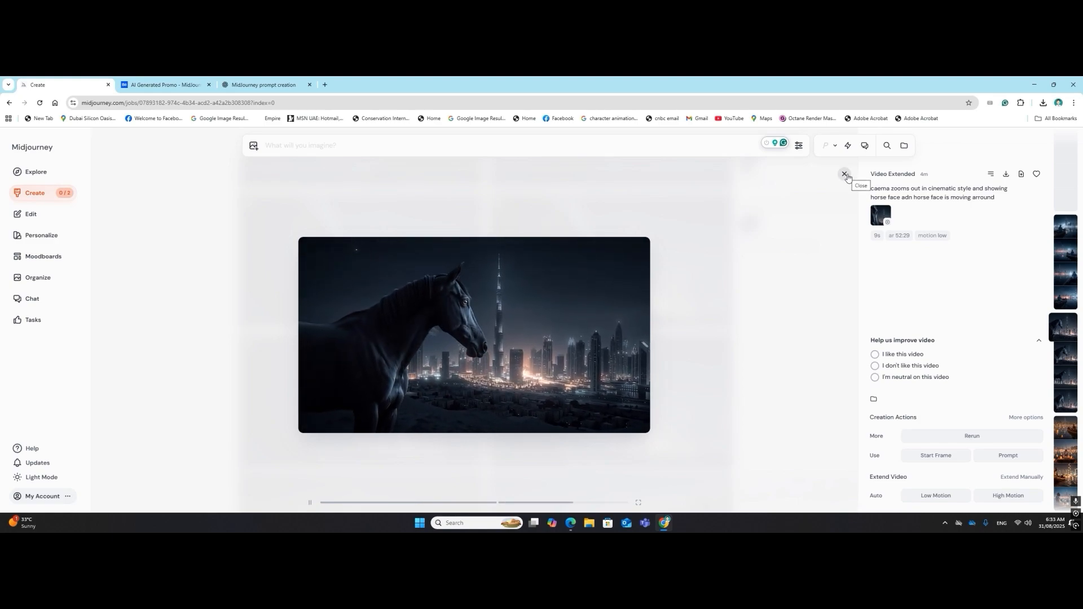
# Download the enlarged extended horse video, close it and return to the newest oud images.
pyautogui.click(1006, 174)
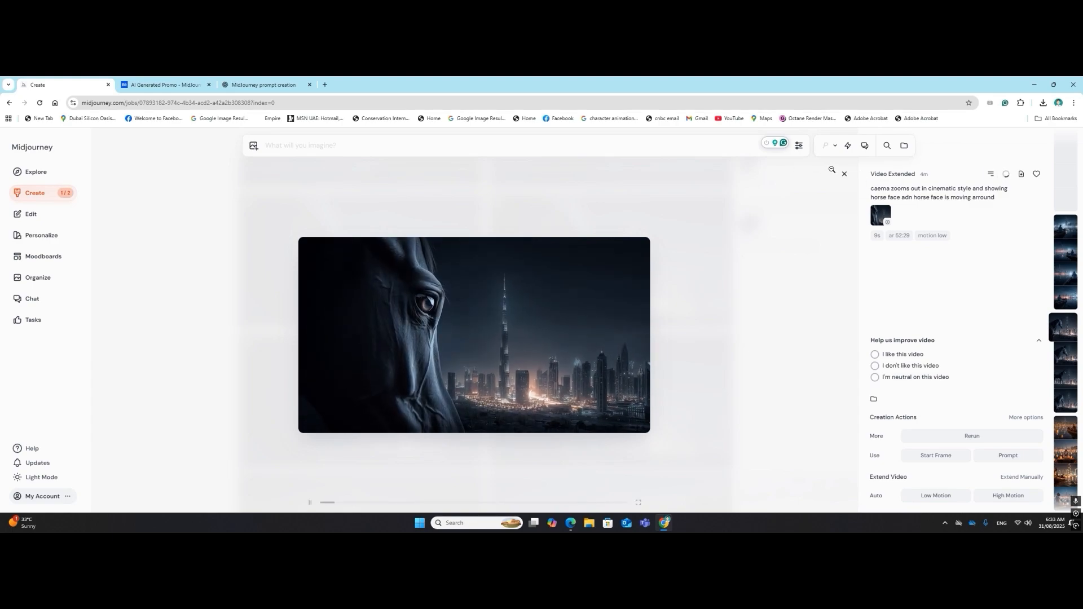
pyautogui.click(844, 174)
pyautogui.scroll(15, 598, 308)
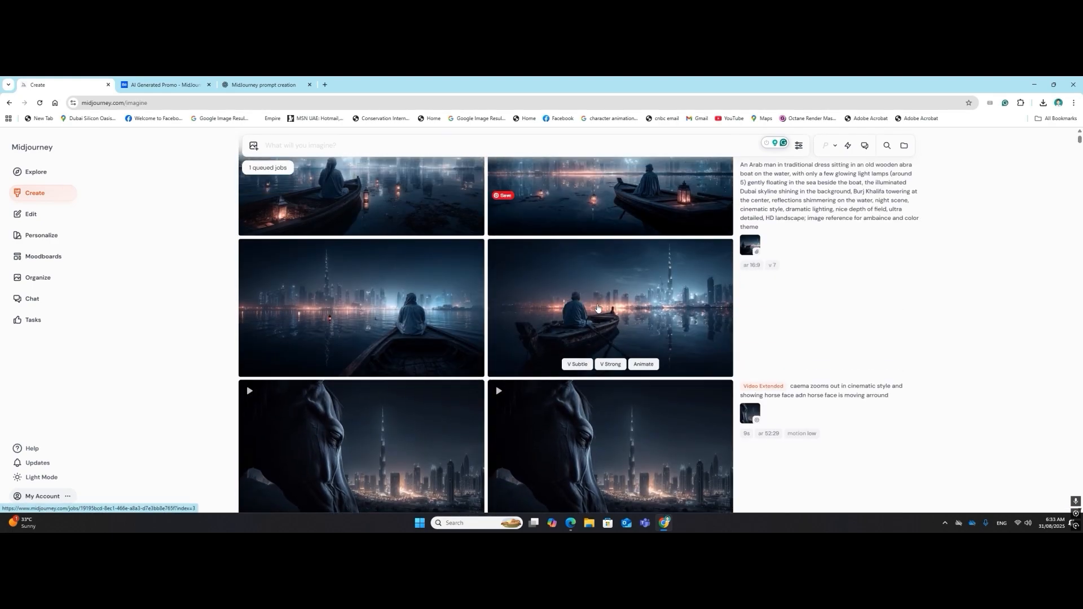
pyautogui.scroll(1, 598, 308)
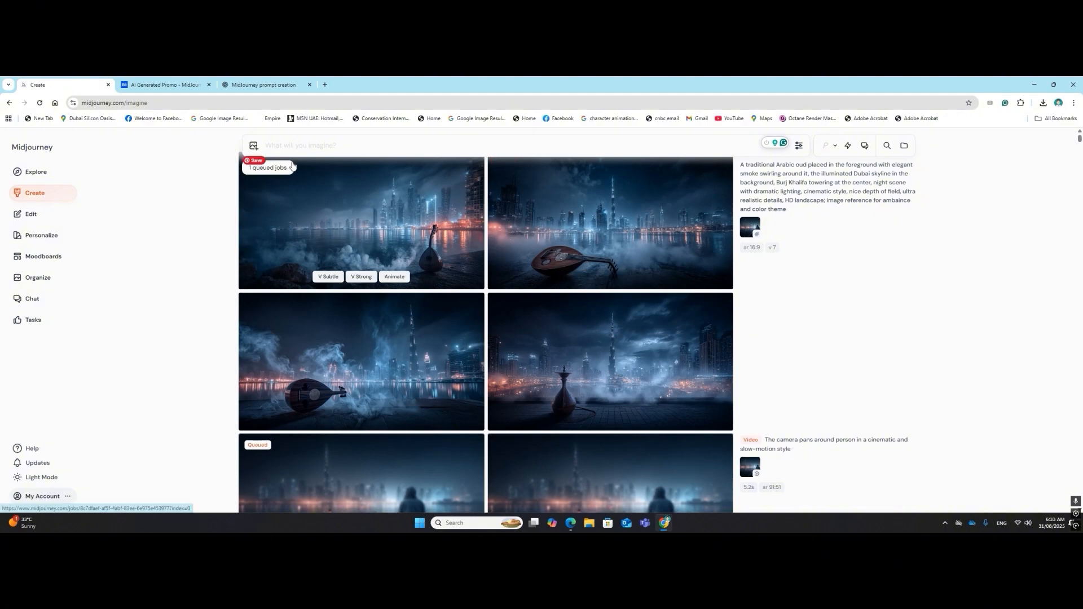
# Switch to ChatGPT and request a prompt for "oudh perfume with smoke and background dubai skyline", reusing the earlier oud request's wording.
pyautogui.click(285, 85)
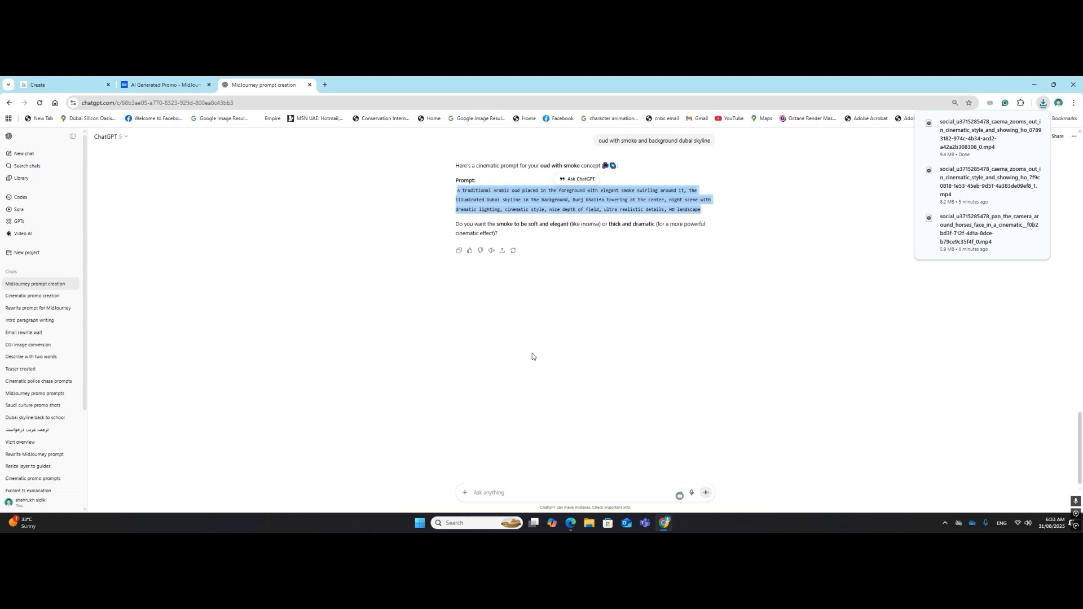
pyautogui.scroll(3, 533, 353)
pyautogui.moveTo(712, 269); pyautogui.dragTo(598, 266)
pyautogui.hotkey('ctrl', 'c')
pyautogui.click(488, 492)
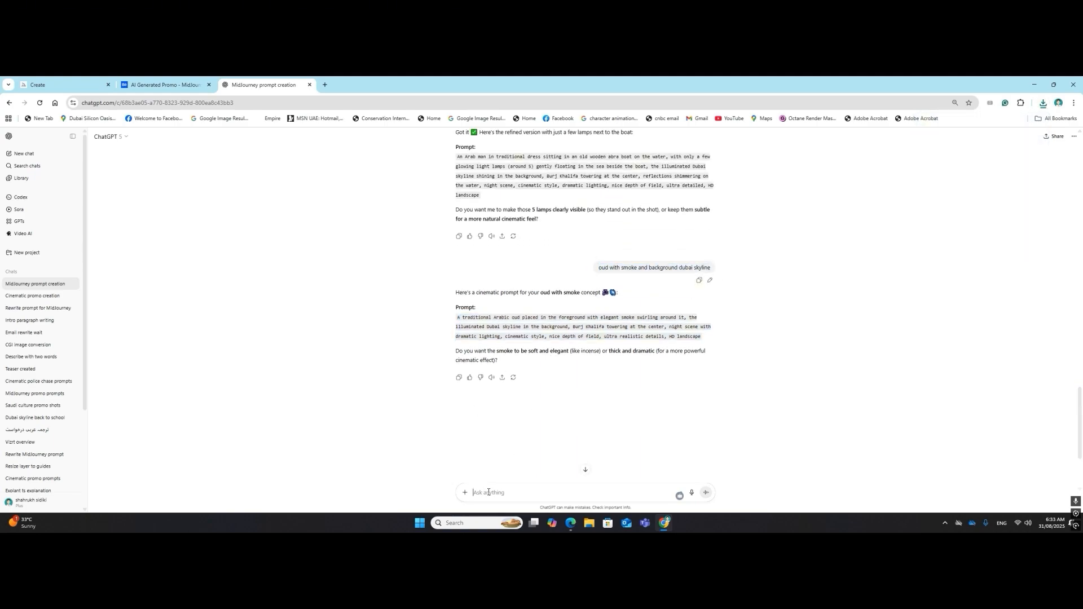
pyautogui.hotkey('ctrl', 'v')
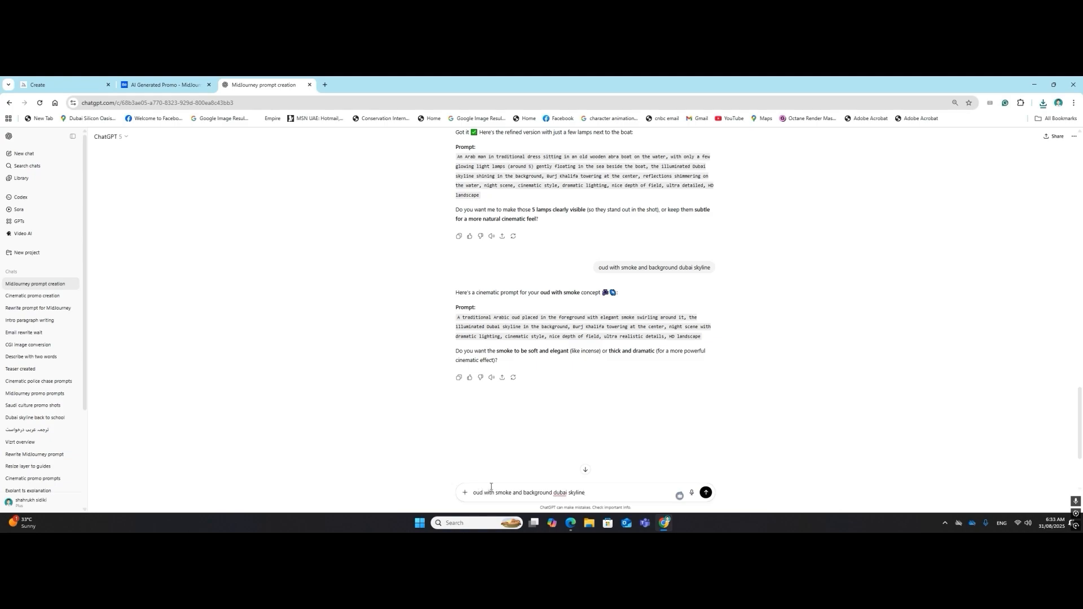
pyautogui.write('h persume')
pyautogui.press('BackSpace')
pyautogui.press('BackSpace')
pyautogui.press('BackSpace')
pyautogui.press('BackSpace')
pyautogui.write('fume')
pyautogui.press('Return')
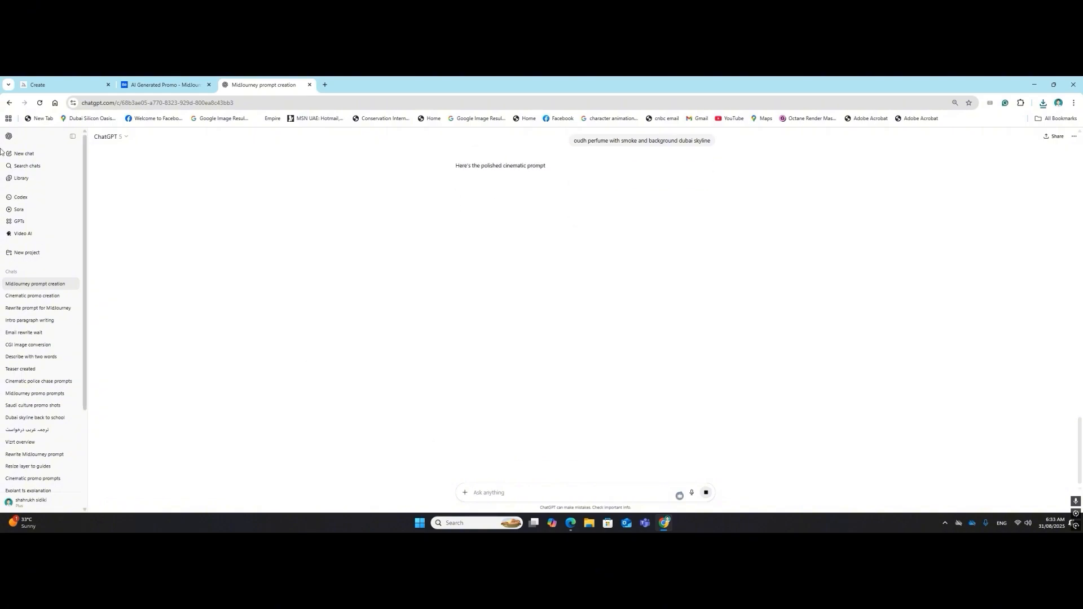
# In Midjourney, animate the second oud image as starting frame with the prompt "camera pan in cinematic and in slowmotion style".
pyautogui.click(79, 84)
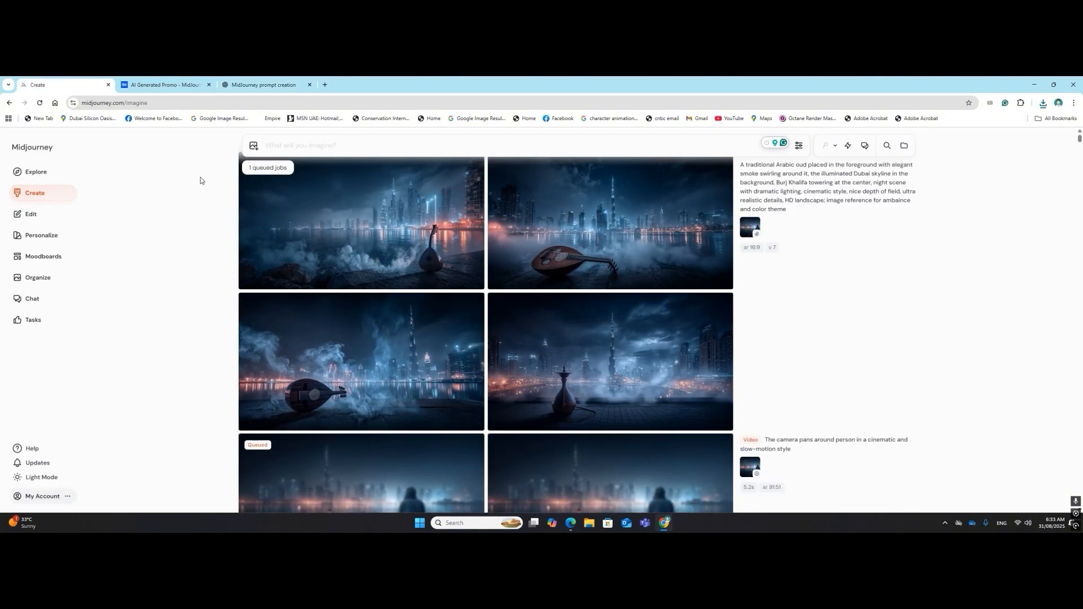
pyautogui.click(583, 236)
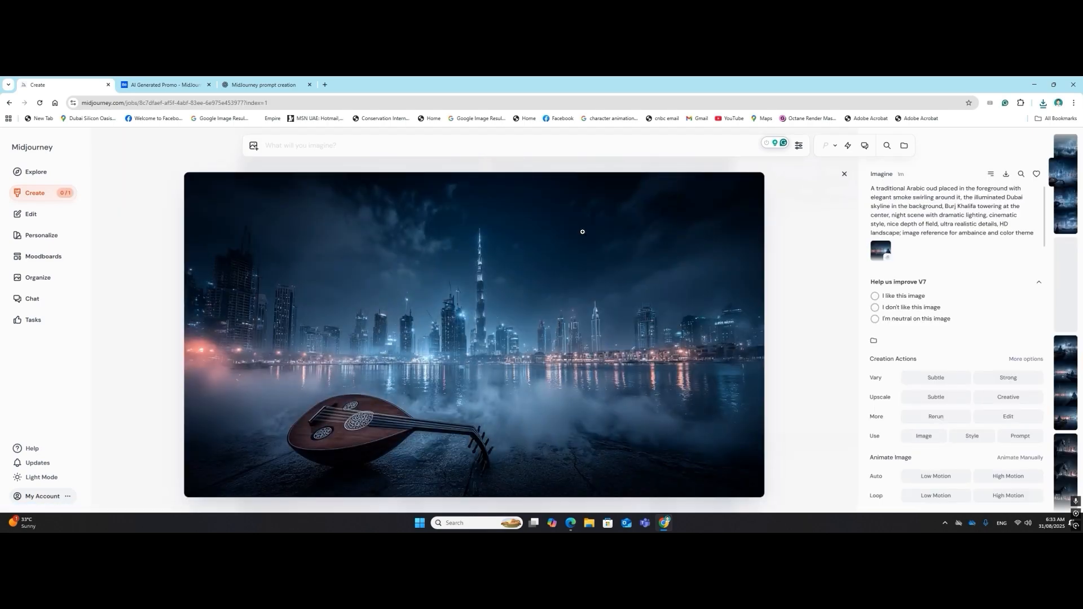
pyautogui.press('Escape')
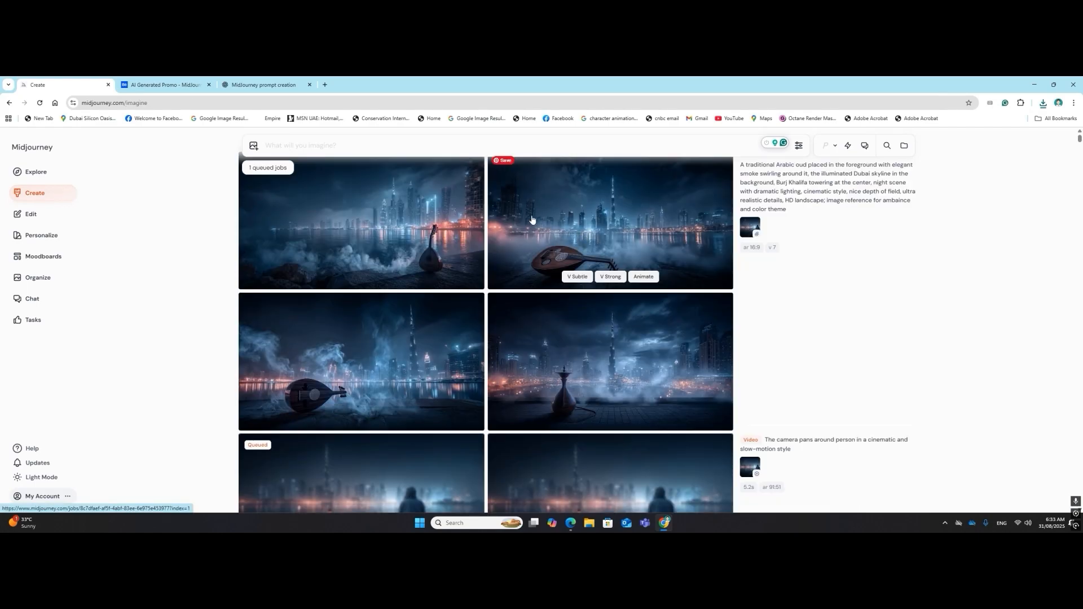
pyautogui.moveTo(556, 213); pyautogui.dragTo(307, 162)
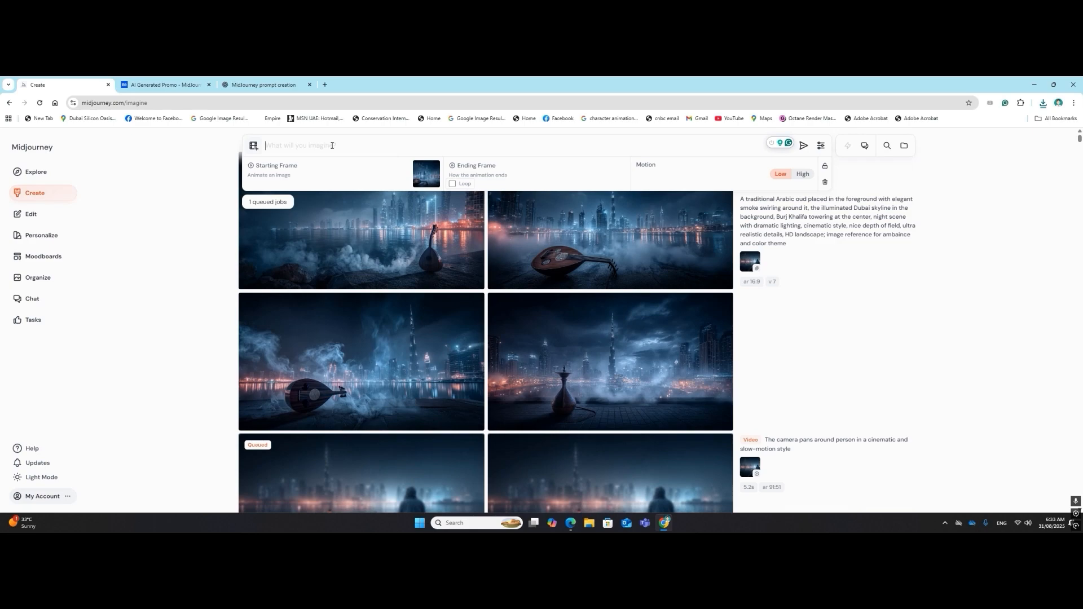
pyautogui.write('camera pa')
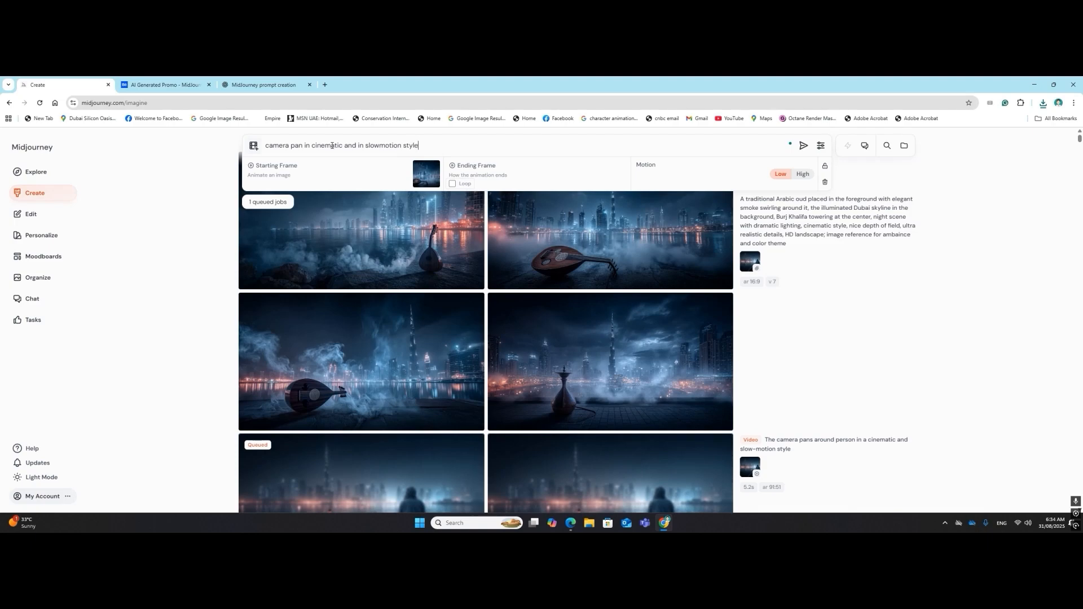
pyautogui.click(634, 142)
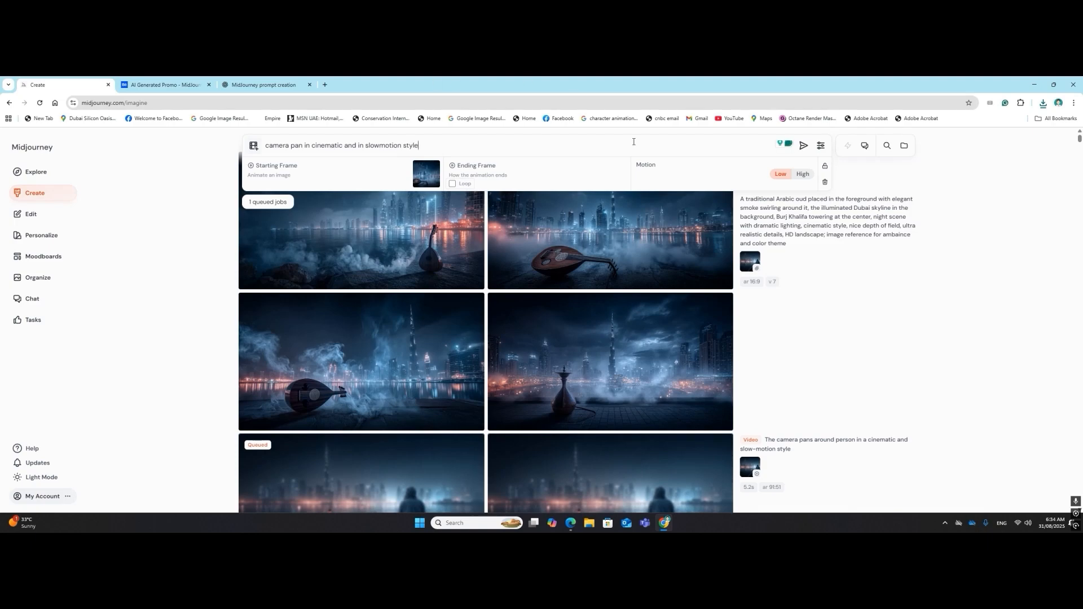
pyautogui.click(803, 146)
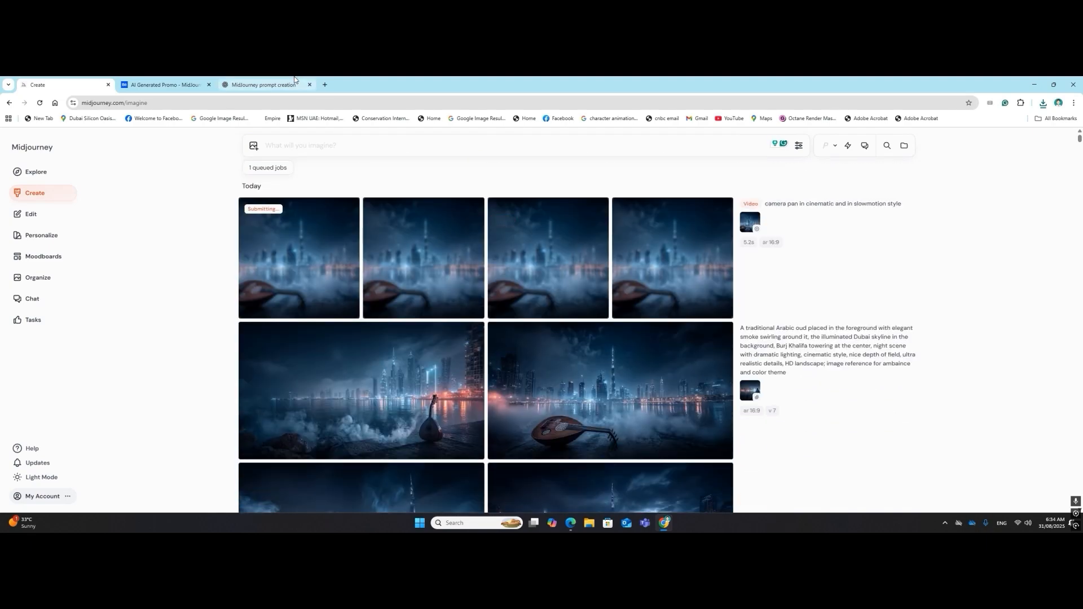
# Copy ChatGPT's luxurious oudh perfume bottle prompt into Midjourney and generate the images.
pyautogui.click(295, 83)
pyautogui.moveTo(715, 209); pyautogui.dragTo(463, 191)
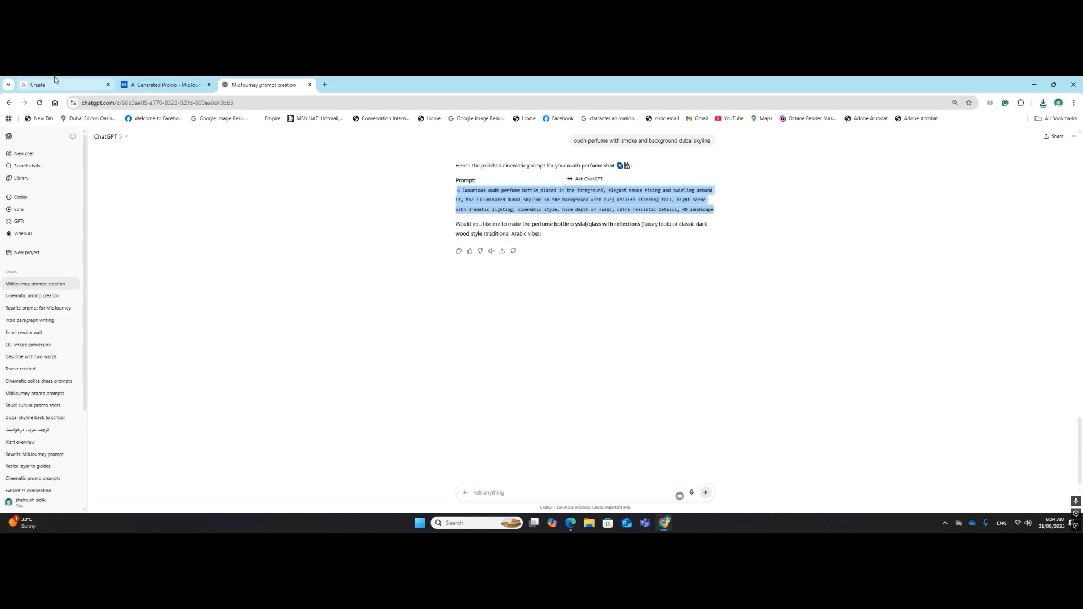
pyautogui.hotkey('ctrl', '1')
pyautogui.write('A luxurious oudh perfume bottle placed in the foreground, elegant smoke rising and swirling around it, the illuminated Dubai skyline in the background with Burj Khalifa standing tall, night scene with dramatic lighting, cinematic style, nice depth of field, ultra realistic details, HD landscape')
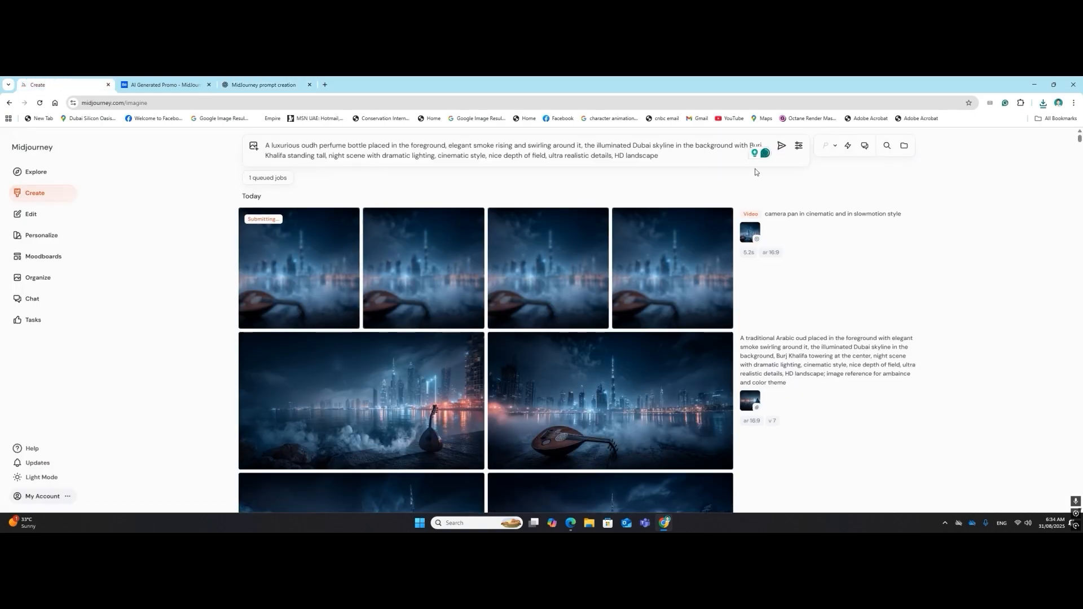
pyautogui.click(780, 147)
# Review the recent oud and boat images and the progress of the perfume bottle generation.
pyautogui.scroll(-1, 530, 296)
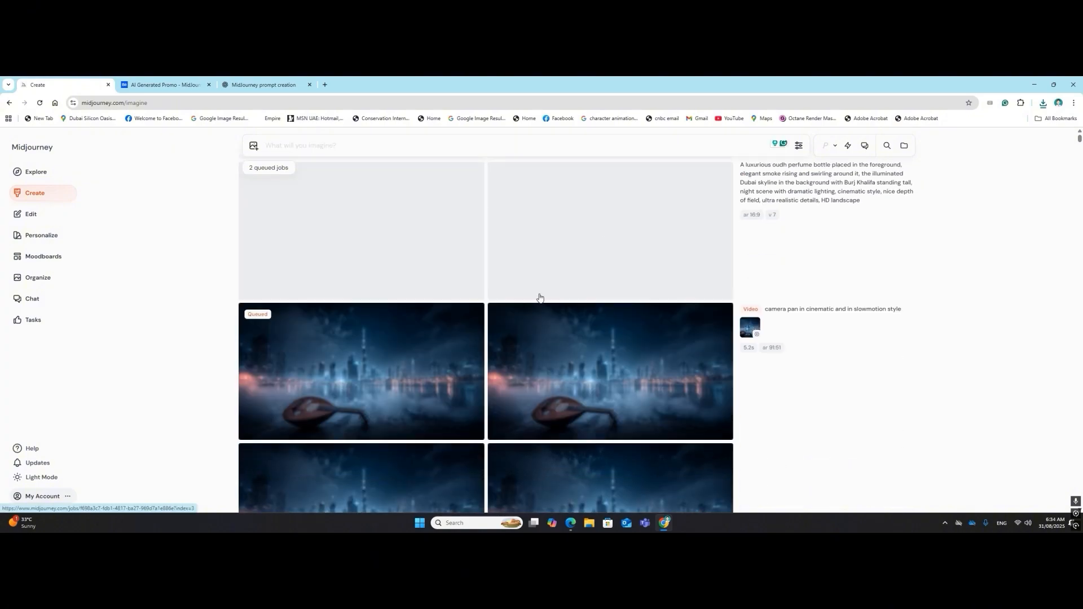
pyautogui.scroll(-8, 539, 298)
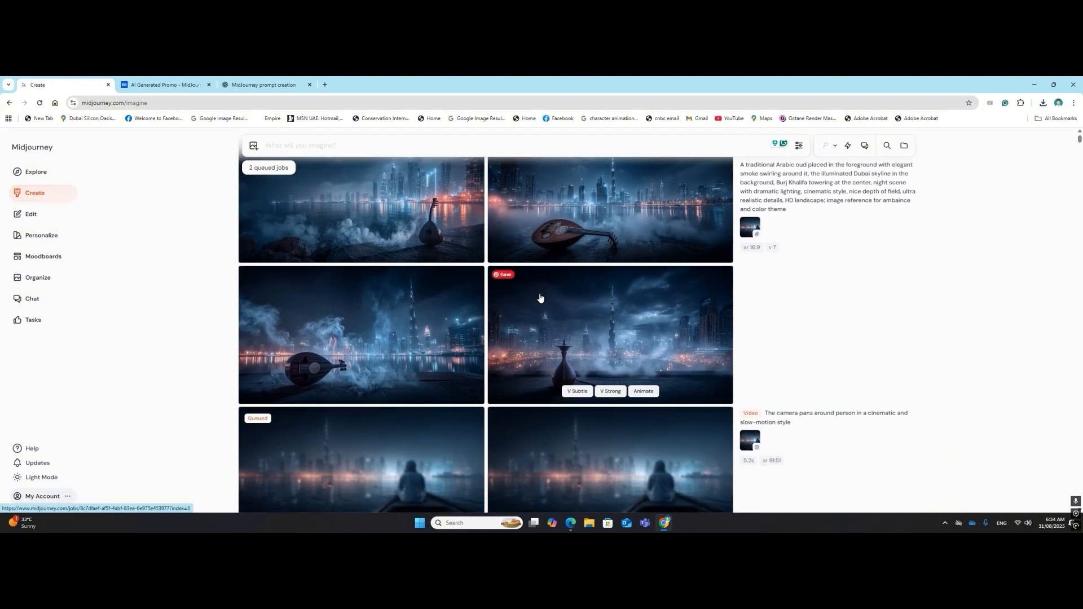
pyautogui.scroll(-5, 540, 297)
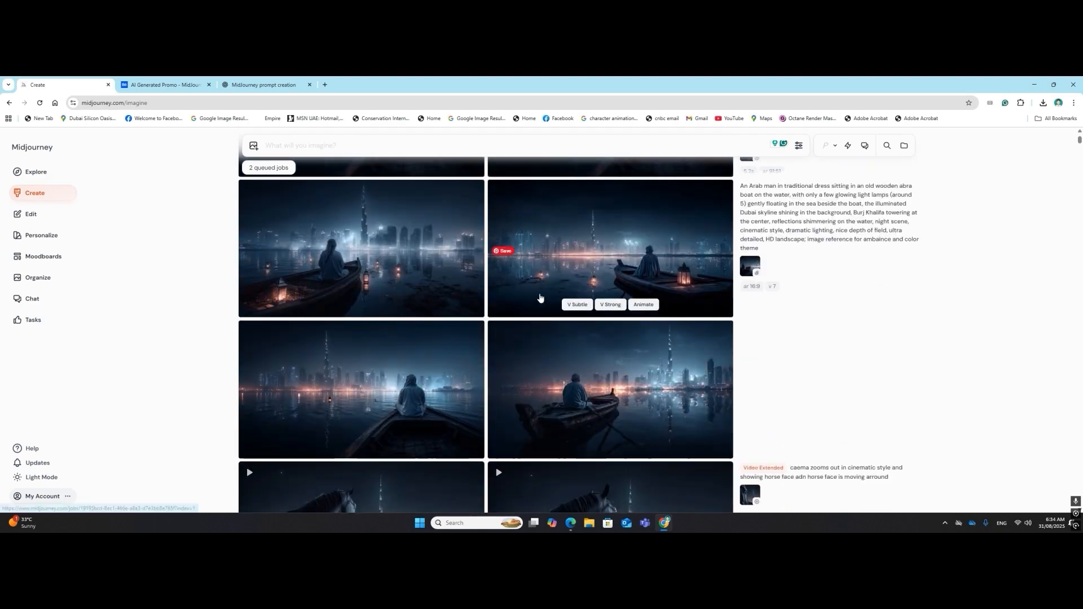
pyautogui.scroll(-3, 539, 298)
pyautogui.scroll(2, 540, 298)
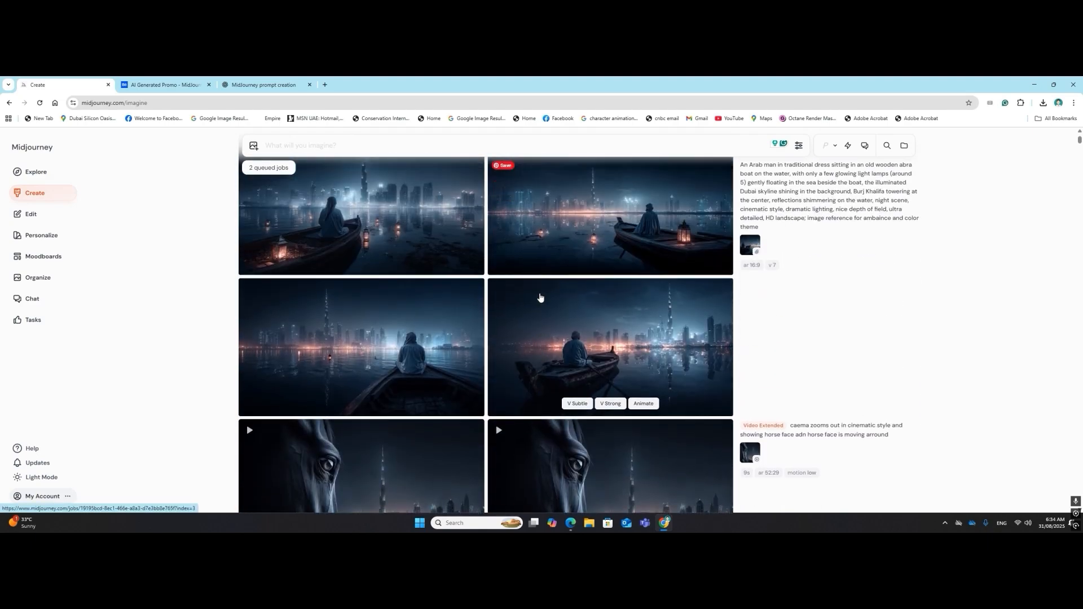
pyautogui.scroll(6, 540, 298)
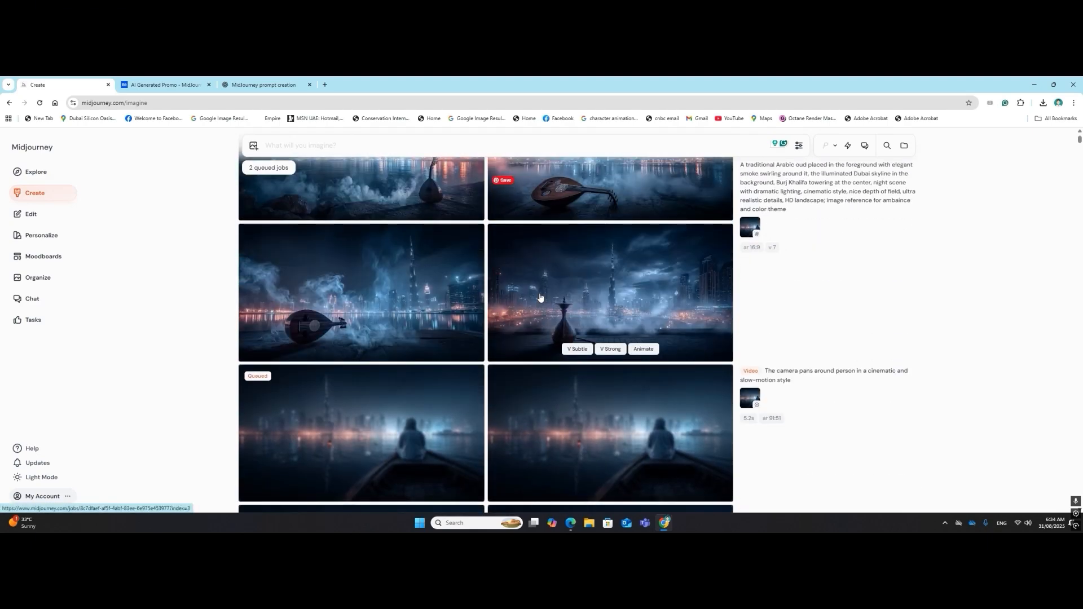
pyautogui.scroll(5, 540, 297)
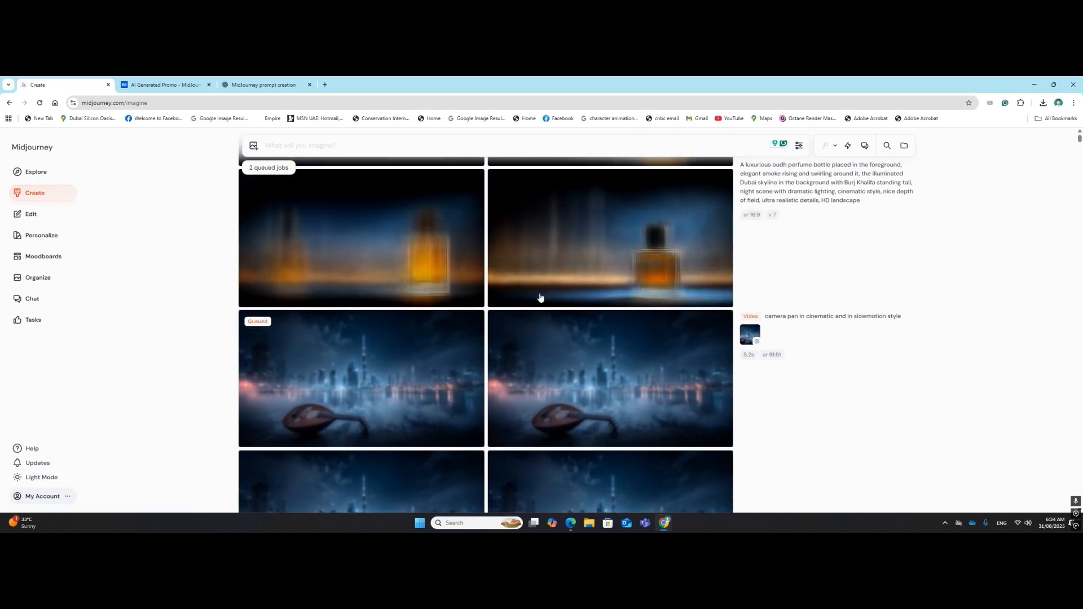
pyautogui.scroll(1, 539, 298)
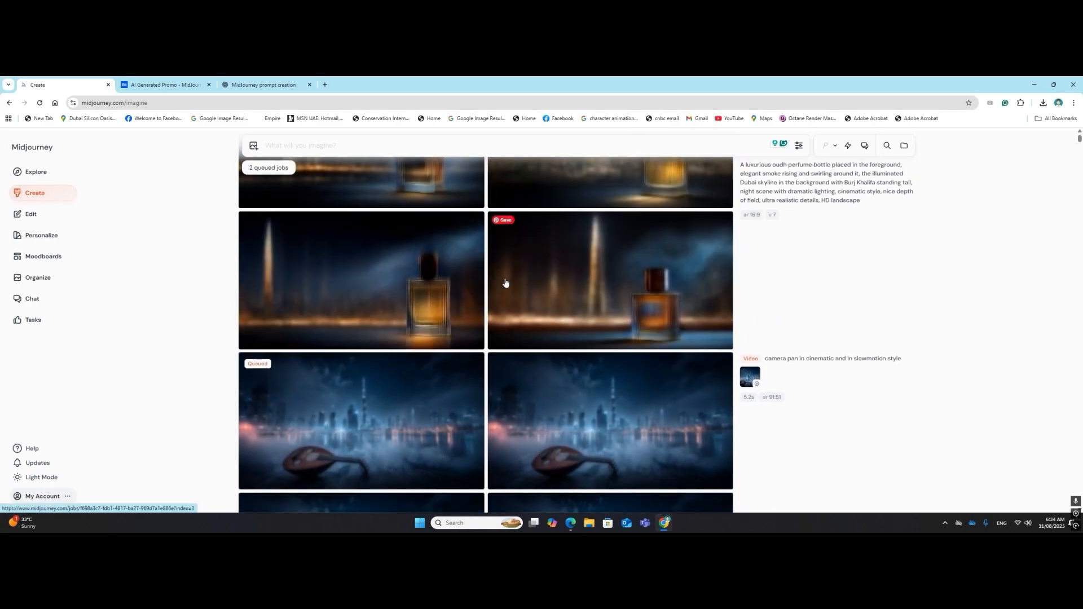
pyautogui.scroll(3, 508, 284)
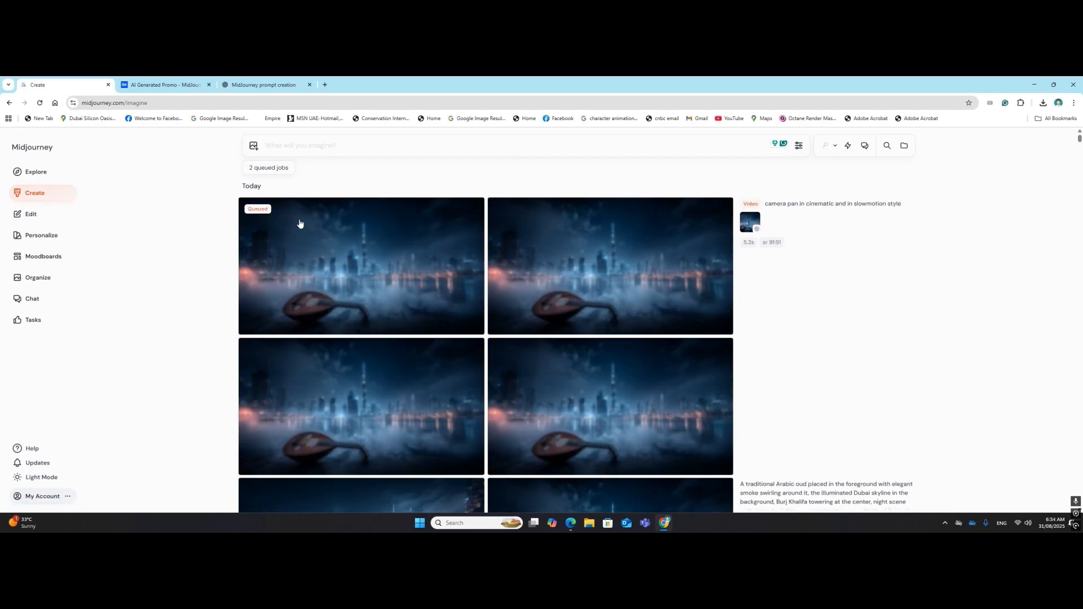
# Search Google in a new tab for "arabic oudh with smoke" and examine the incense burner product's name.
pyautogui.click(248, 85)
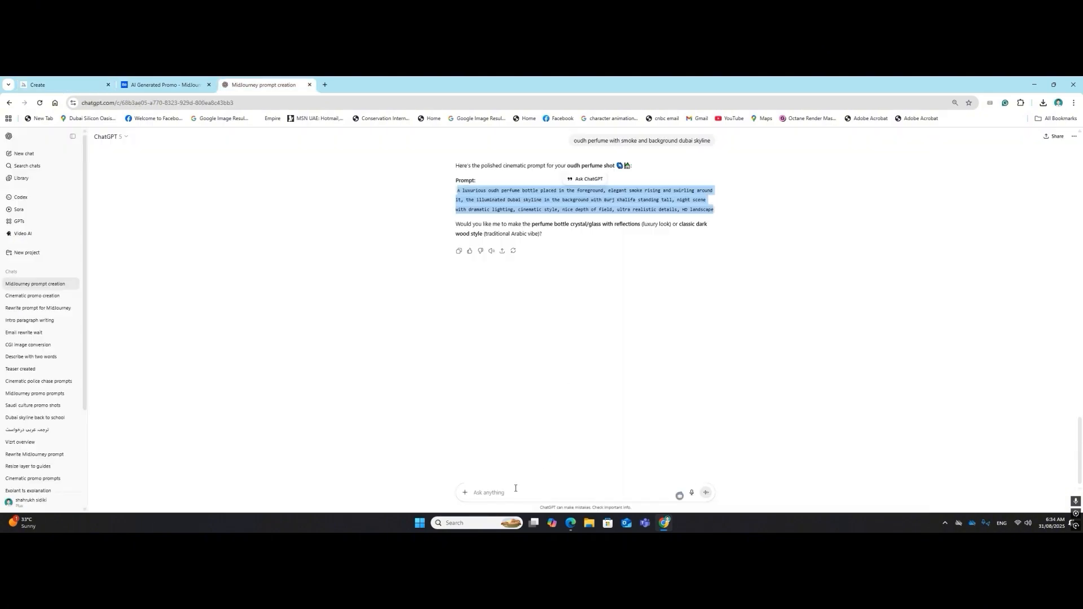
pyautogui.click(324, 84)
pyautogui.write('ara')
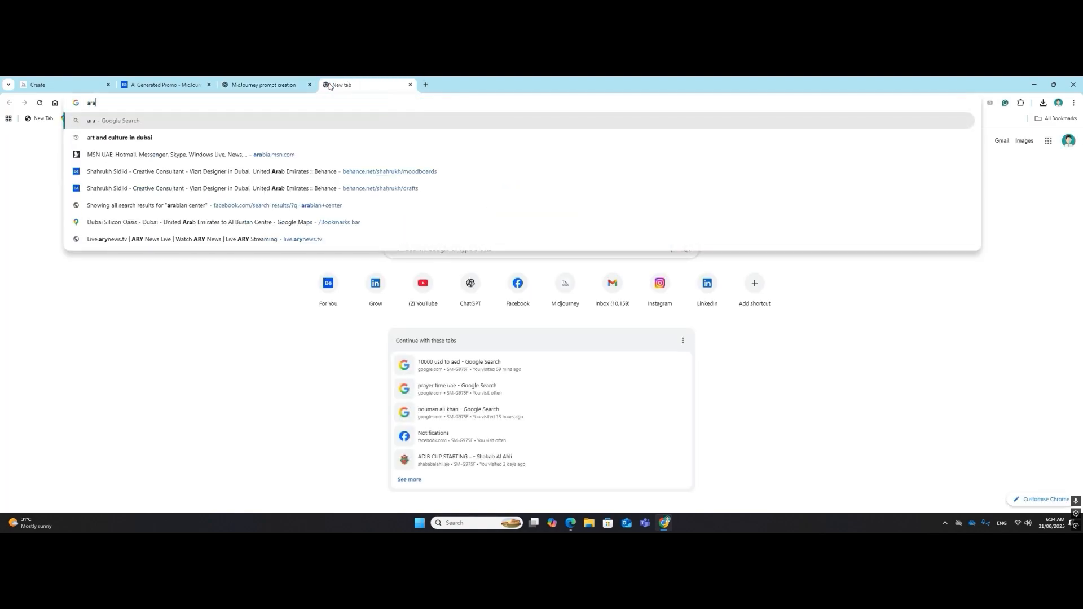
pyautogui.write('bic oudh ')
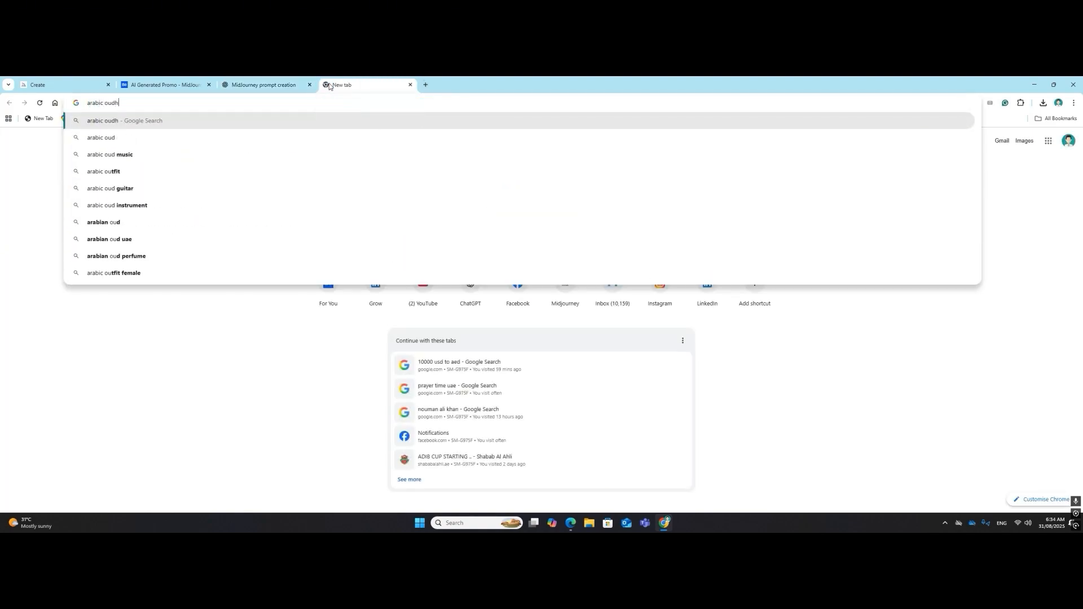
pyautogui.write('with smoke')
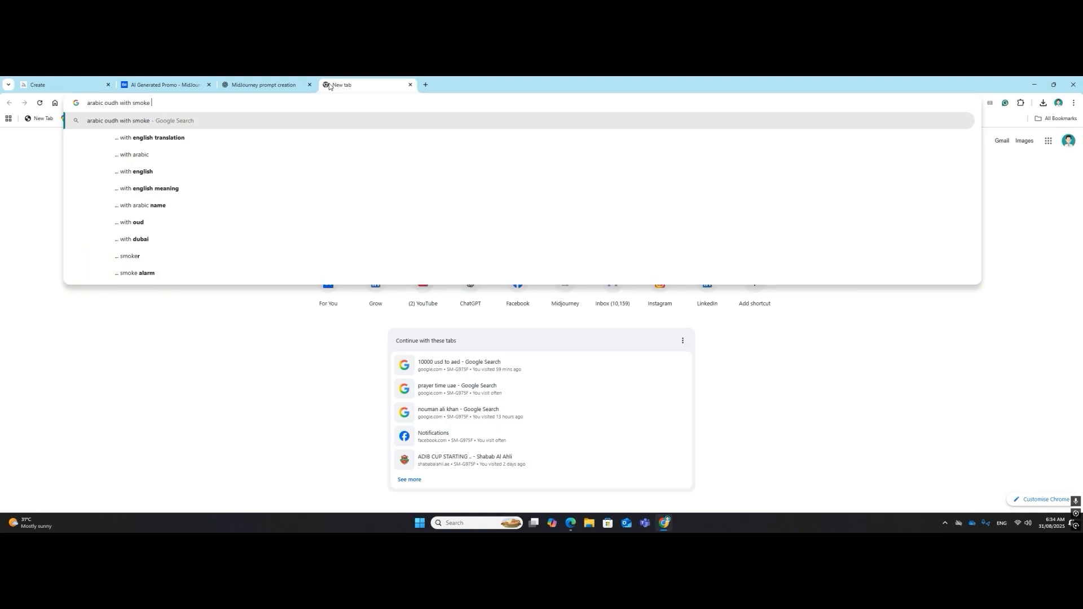
pyautogui.press('Return')
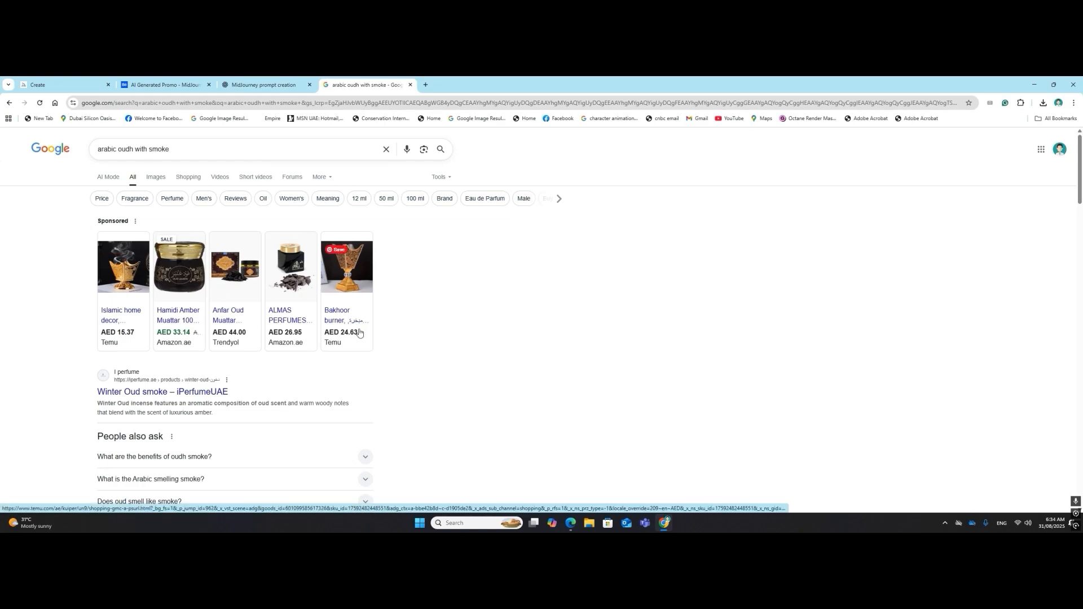
pyautogui.moveTo(329, 315)
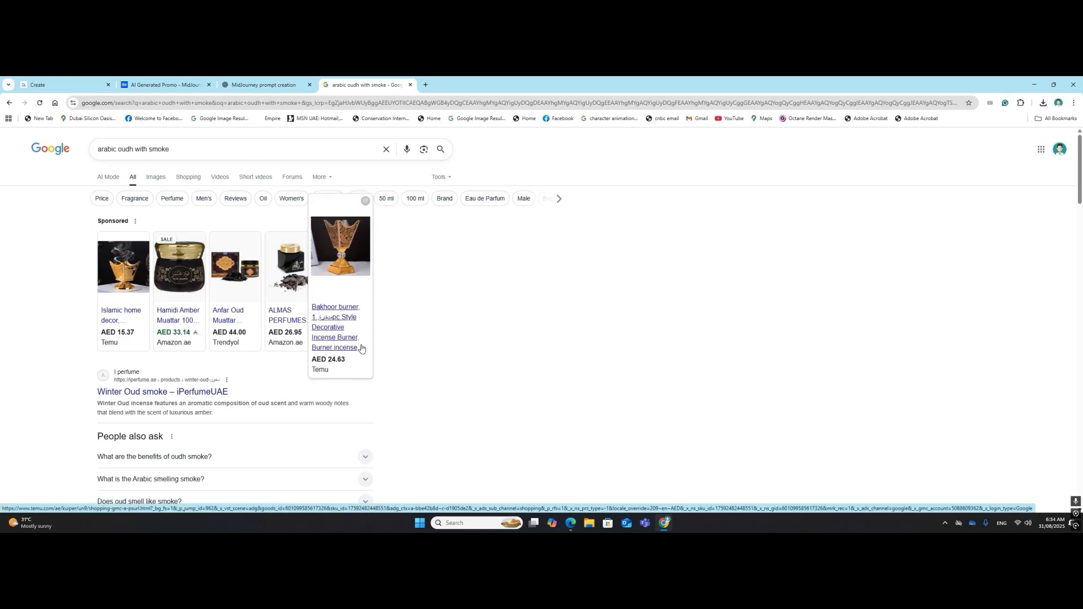
# Return to ChatGPT and request a prompt for "bakhoor burner with smoke and background dubai skyline".
pyautogui.click(265, 85)
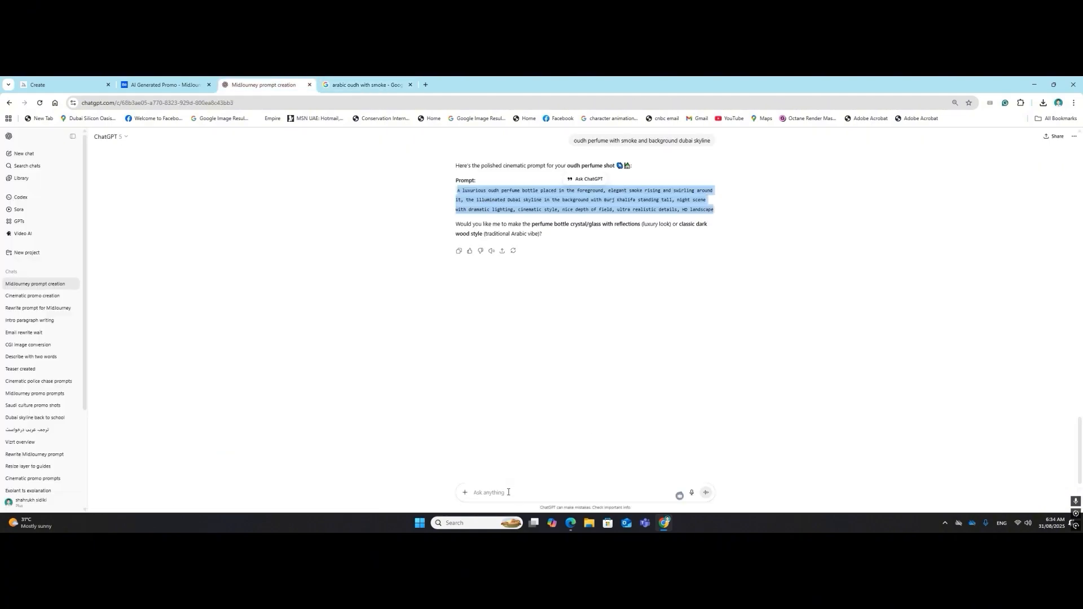
pyautogui.scroll(2, 575, 334)
pyautogui.click(713, 228)
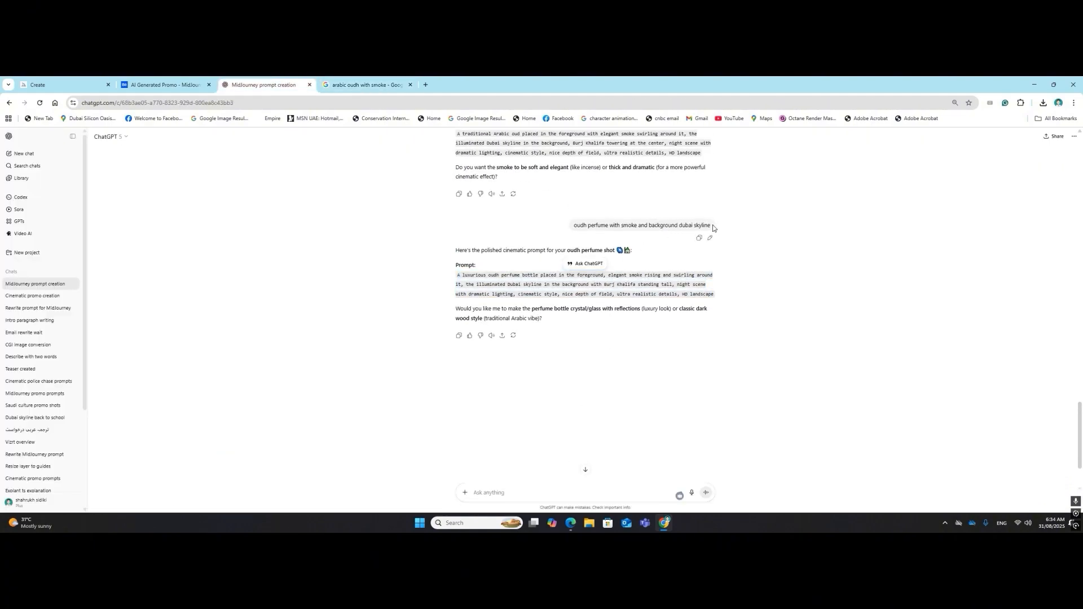
pyautogui.moveTo(713, 228); pyautogui.dragTo(610, 226)
pyautogui.hotkey('ctrl', 'c')
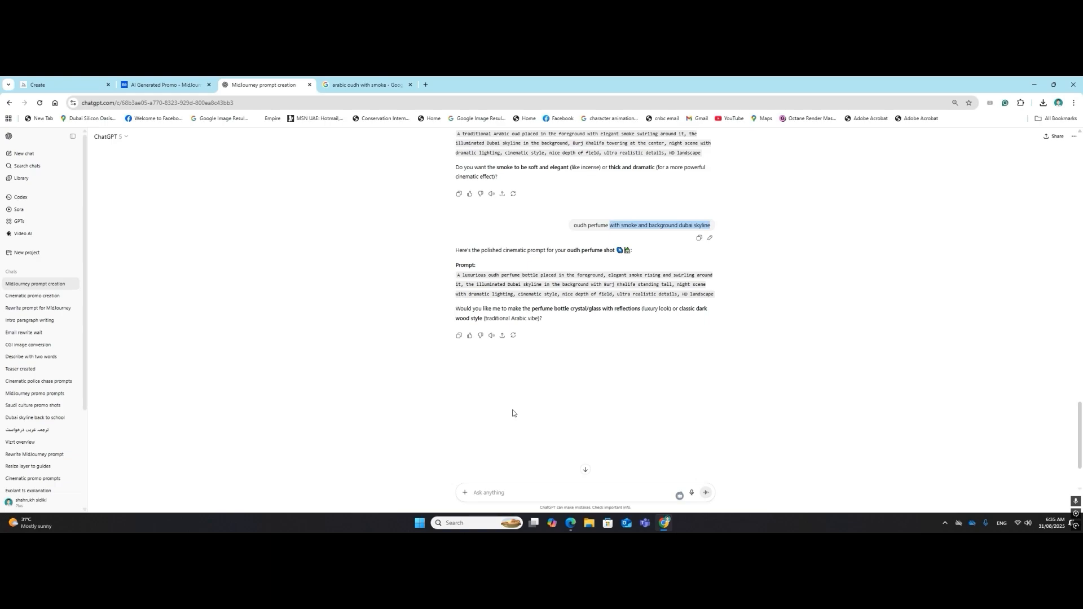
pyautogui.click(500, 492)
pyautogui.write('bakhoor')
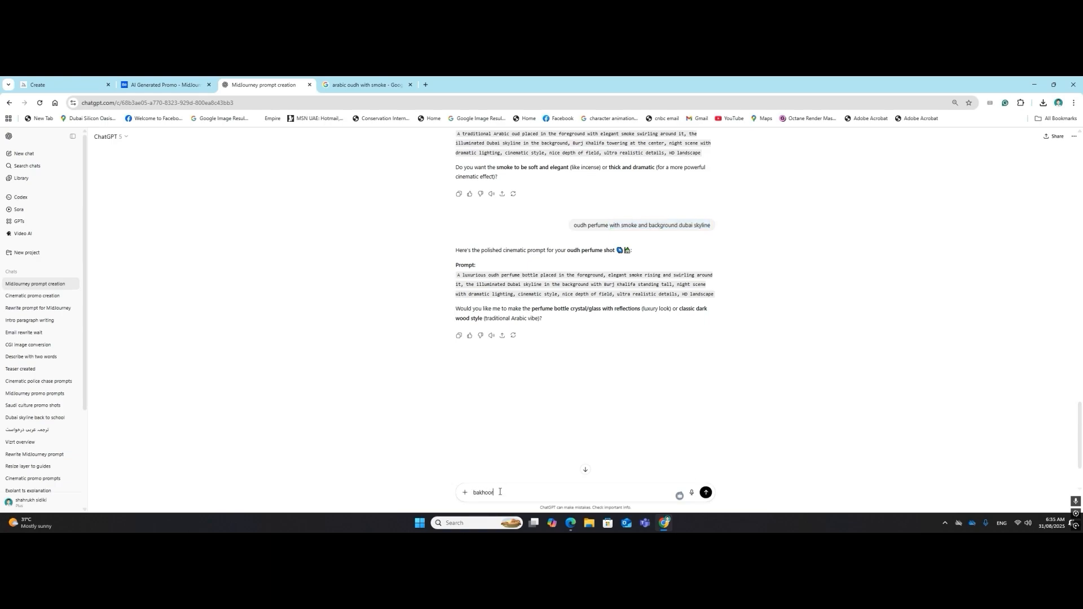
pyautogui.write(' burner')
pyautogui.hotkey('ctrl', 'v')
pyautogui.press('Return')
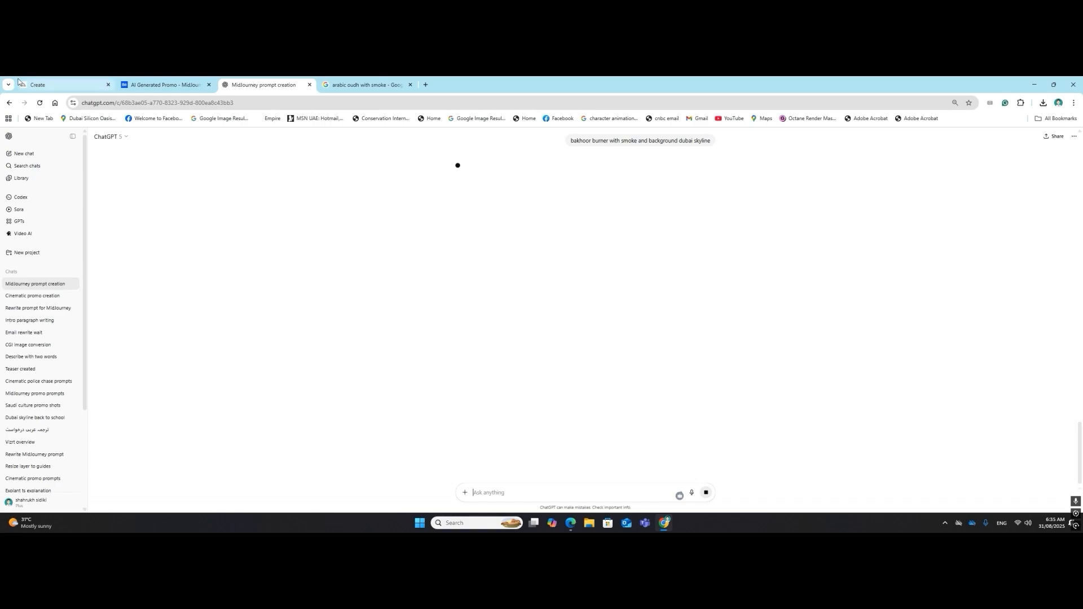
# Switch to Midjourney and review the recent oud and boat generations, including the progress of the boat video.
pyautogui.click(43, 85)
pyautogui.scroll(-5, 404, 295)
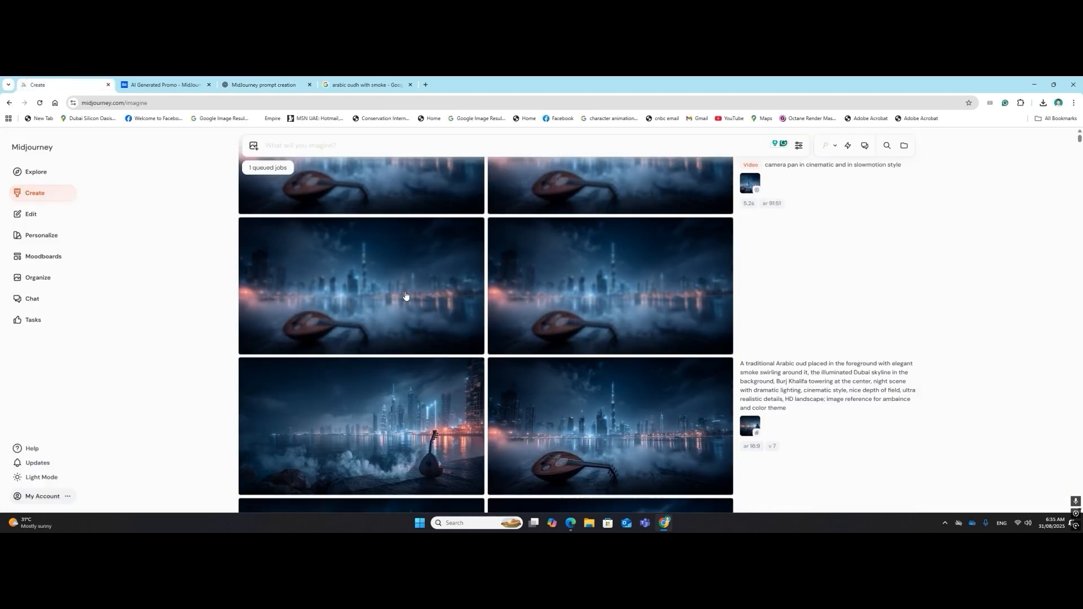
pyautogui.scroll(-3, 405, 296)
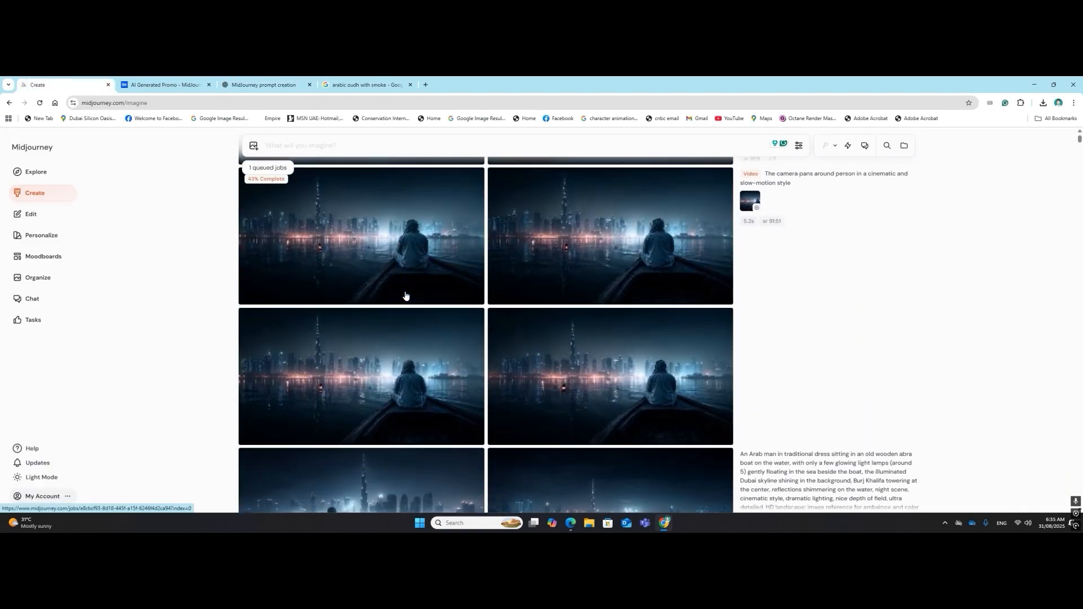
pyautogui.scroll(-2, 405, 295)
pyautogui.scroll(-2, 405, 296)
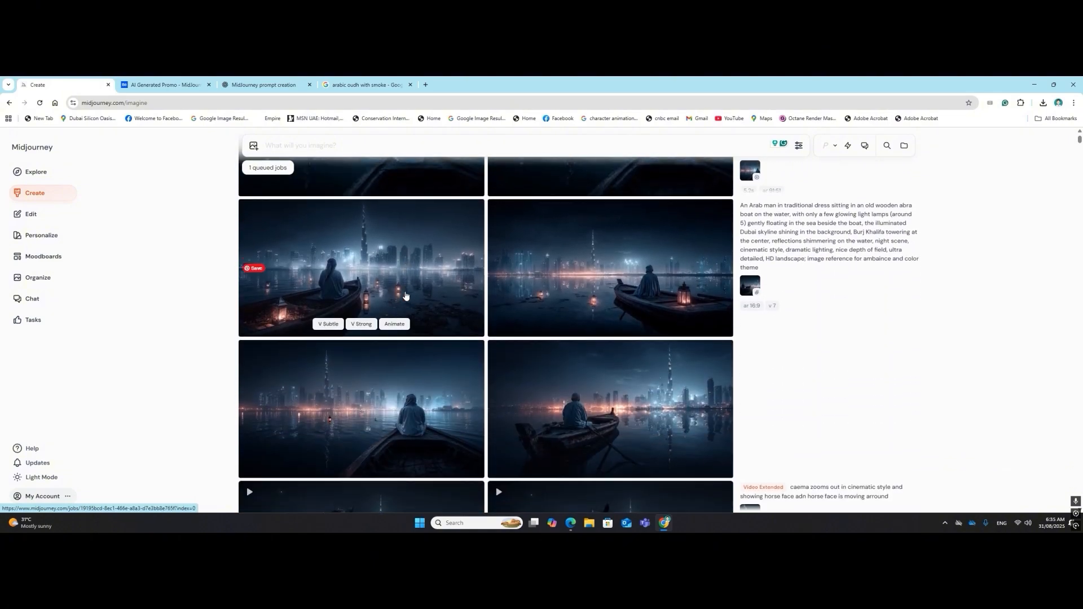
pyautogui.scroll(3, 405, 295)
pyautogui.scroll(2, 398, 292)
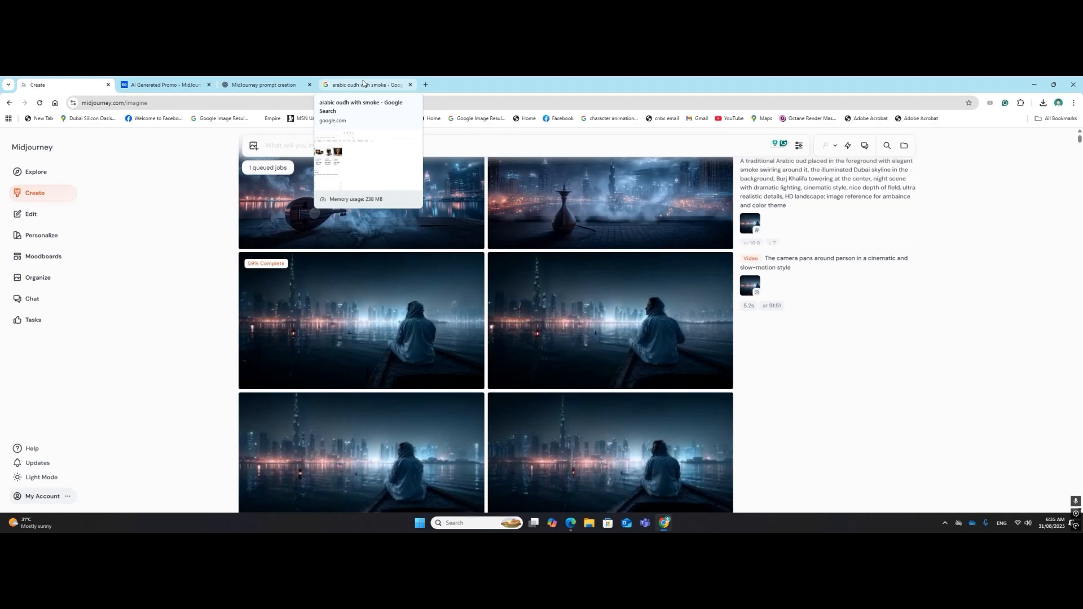
# Copy ChatGPT's traditional Arabic bakhoor burner prompt into Midjourney's prompt box.
pyautogui.click(363, 85)
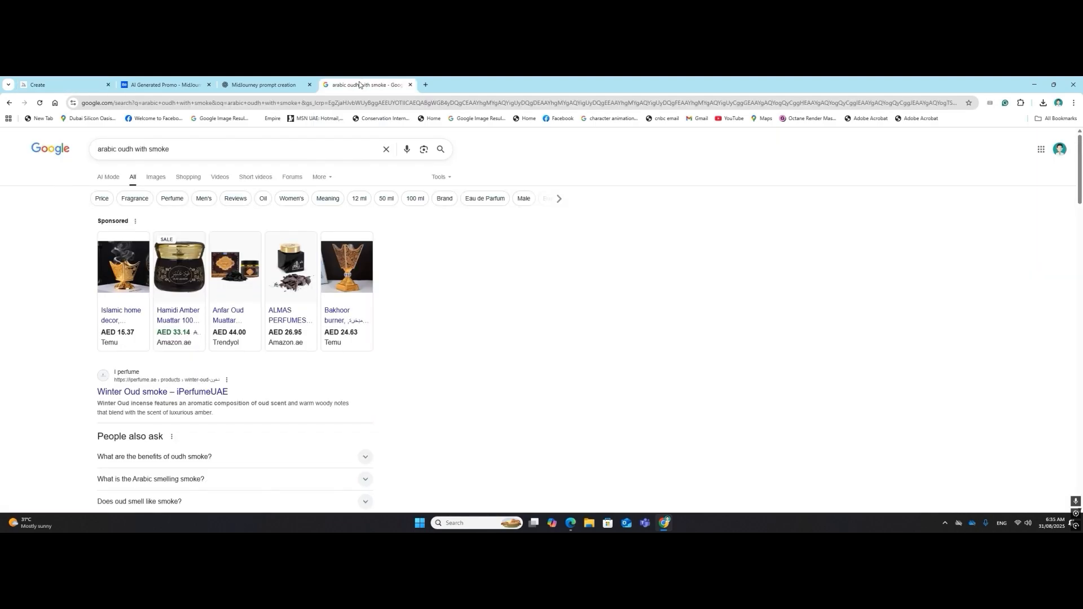
pyautogui.click(263, 84)
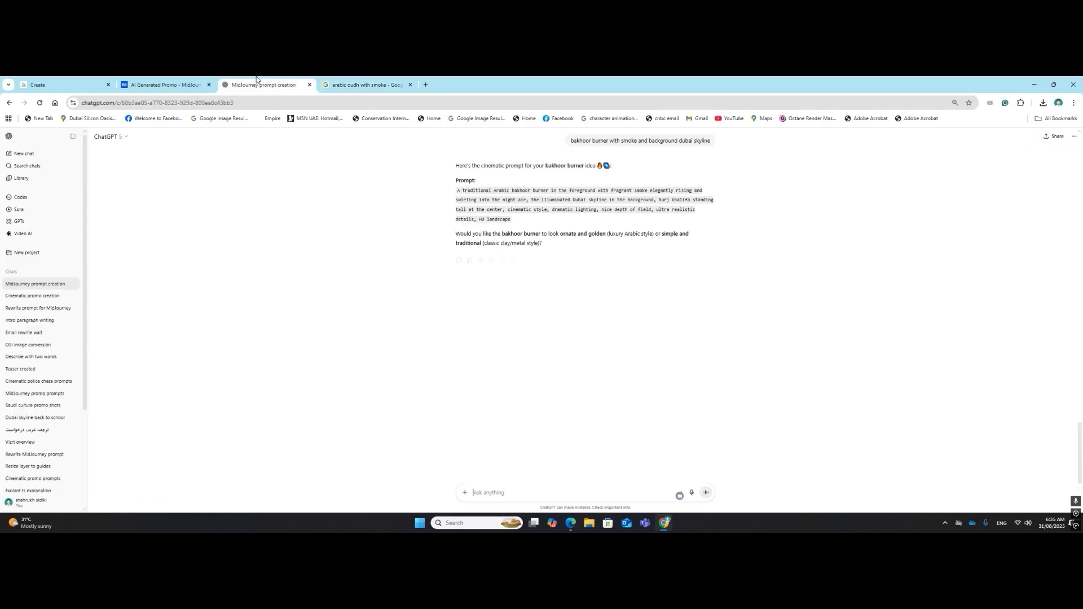
pyautogui.moveTo(524, 231); pyautogui.dragTo(457, 197)
pyautogui.hotkey('ctrl', 'c')
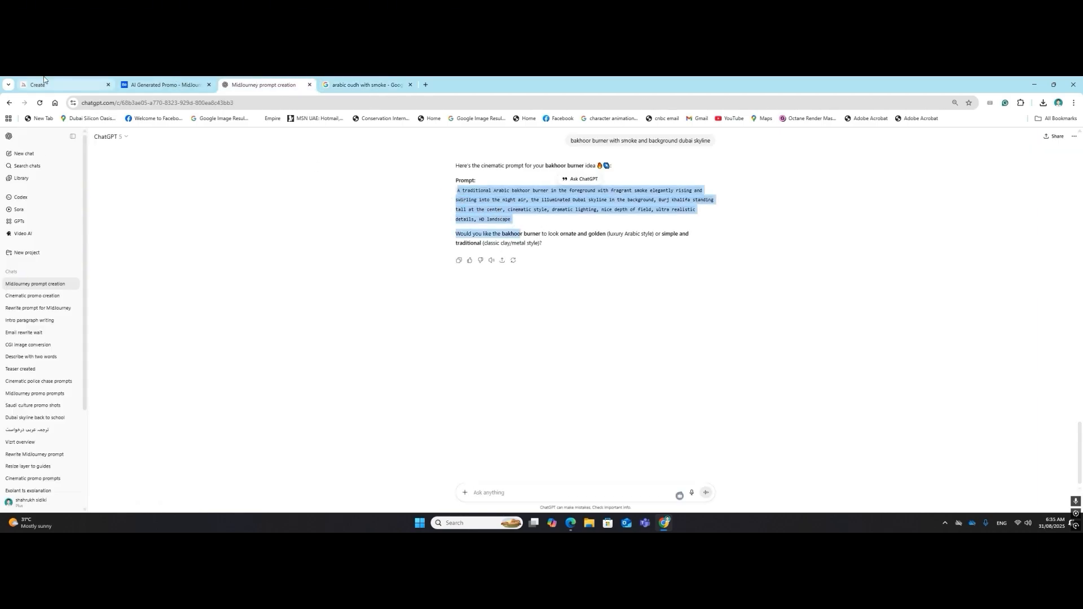
pyautogui.click(62, 85)
pyautogui.hotkey('ctrl', 'v')
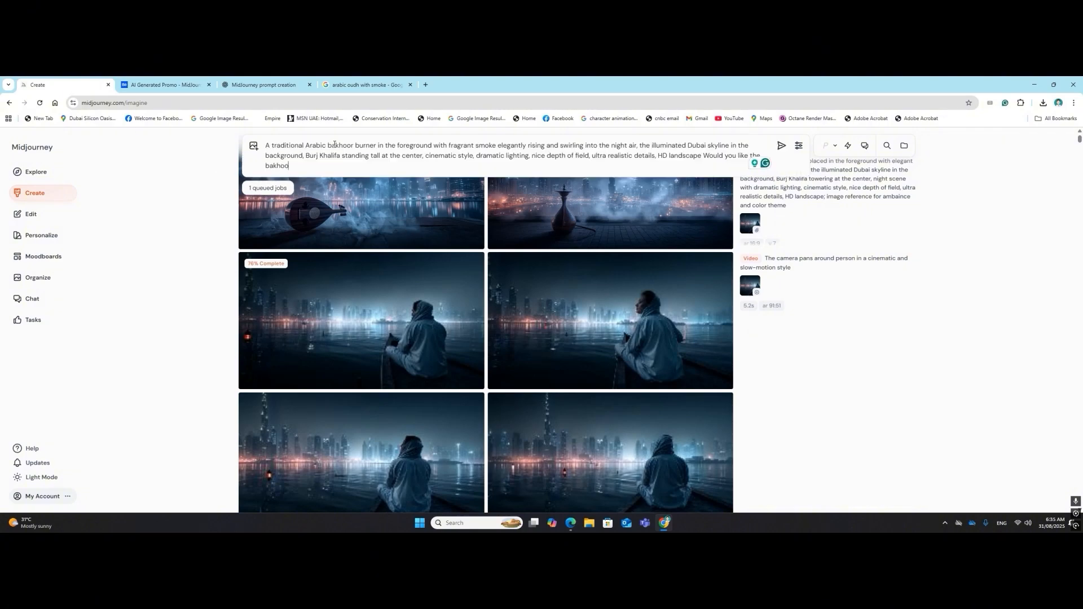
# Add the still of the man seen from behind in the boat as a style reference for the bakhoor burner prompt.
pyautogui.scroll(-4, 456, 372)
pyautogui.scroll(-2, 467, 368)
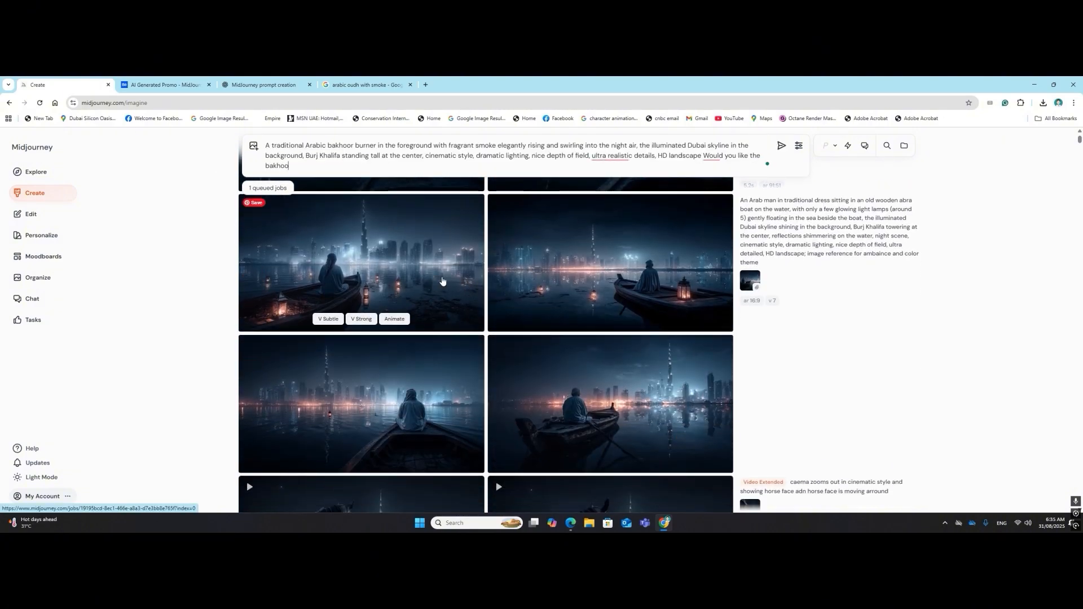
pyautogui.moveTo(444, 395); pyautogui.dragTo(542, 192)
pyautogui.scroll(-4, 911, 346)
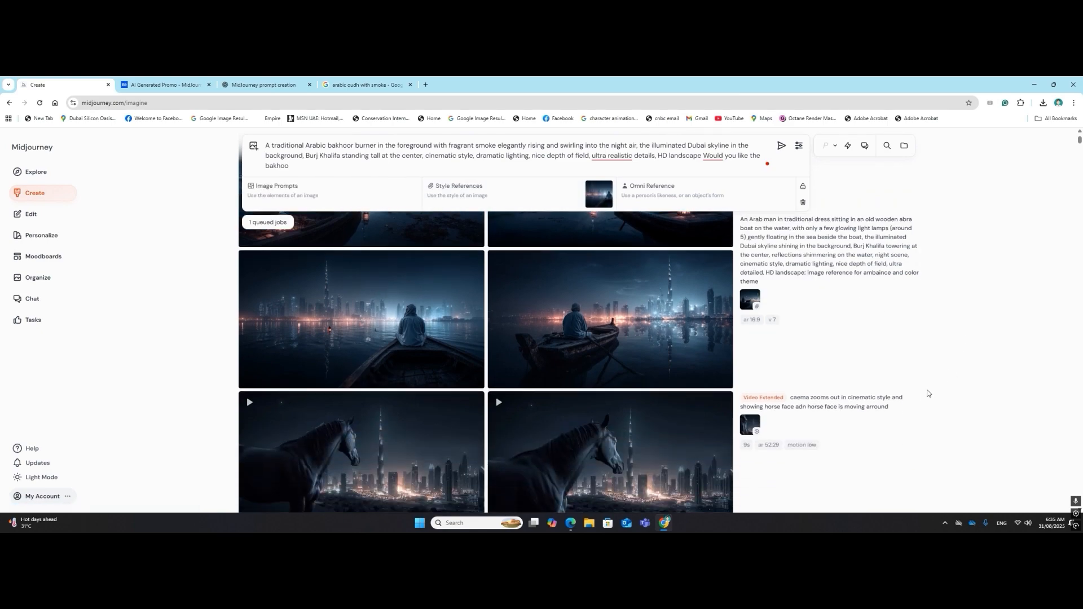
# Append "; image reference for ambaince and color theme" from the Arab man prompt to the bakhoor burner prompt and generate the images.
pyautogui.scroll(2, 890, 310)
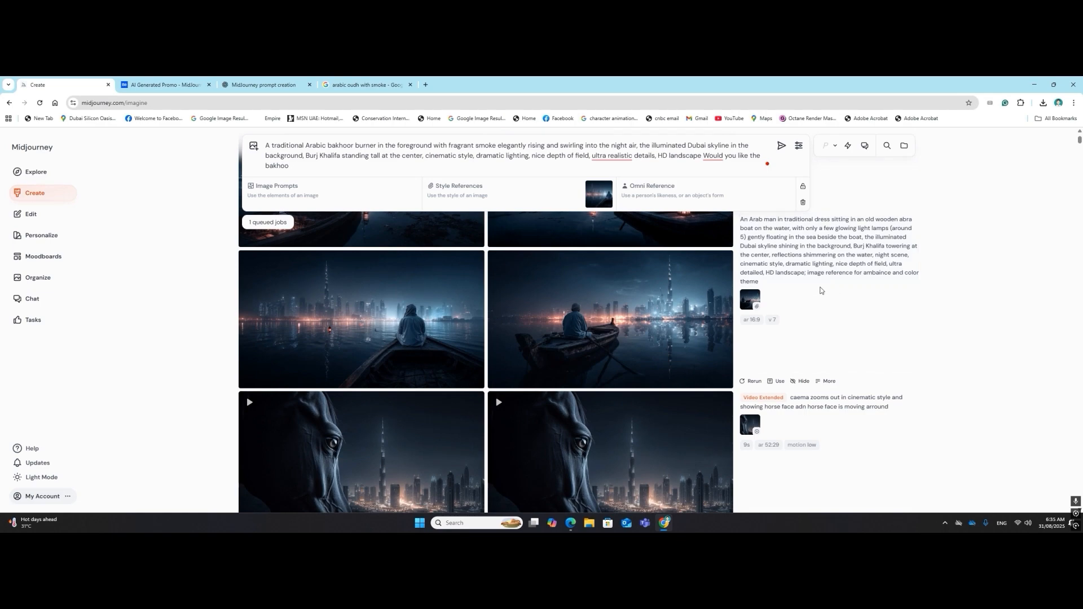
pyautogui.tripleClick(773, 283)
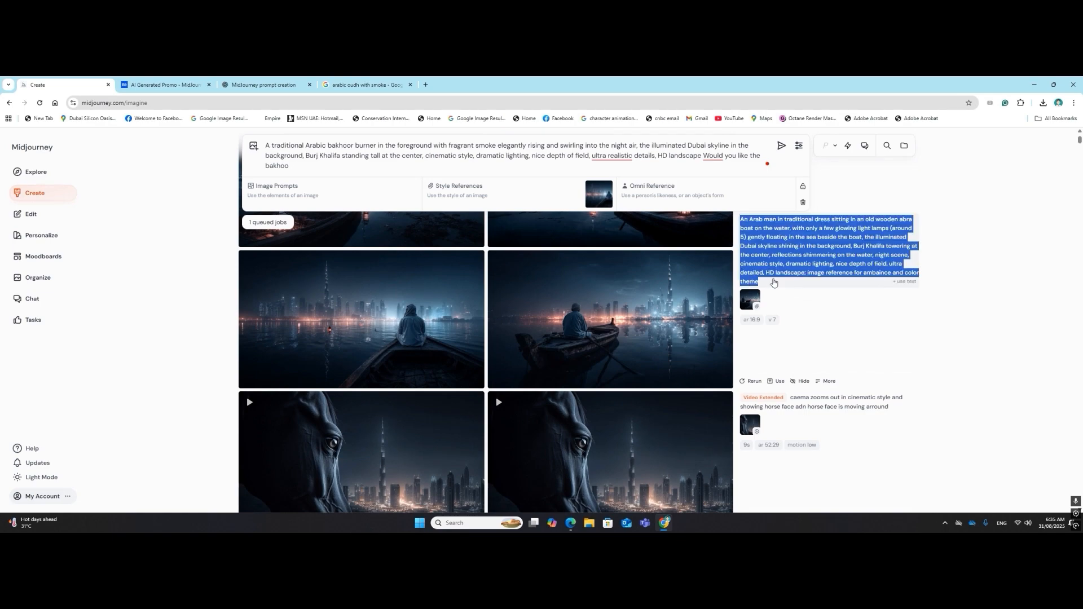
pyautogui.click(934, 337)
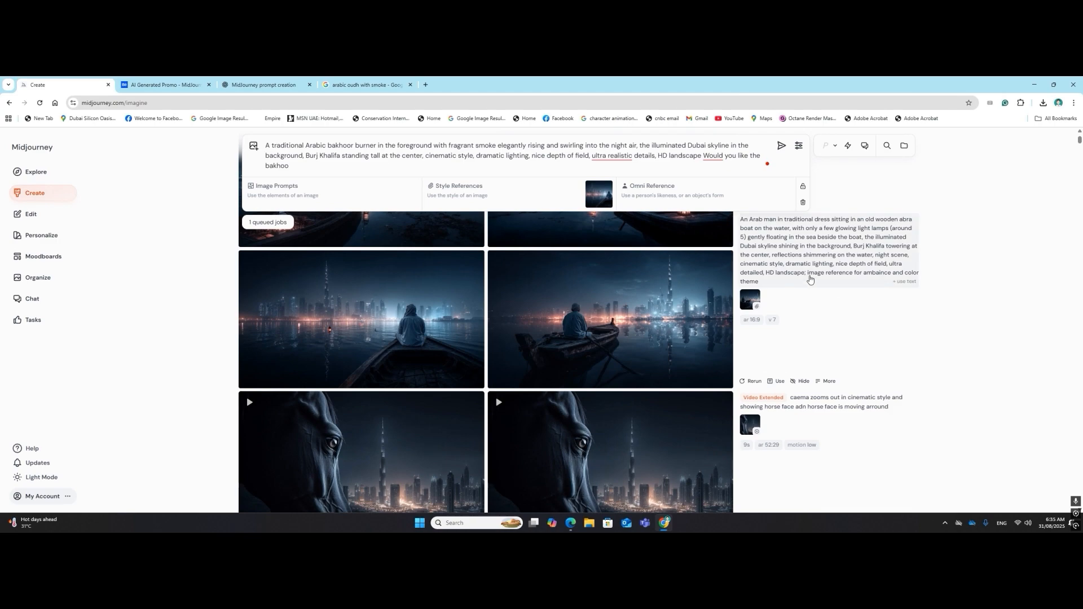
pyautogui.moveTo(808, 276); pyautogui.dragTo(908, 285)
pyautogui.hotkey('ctrl', 'c')
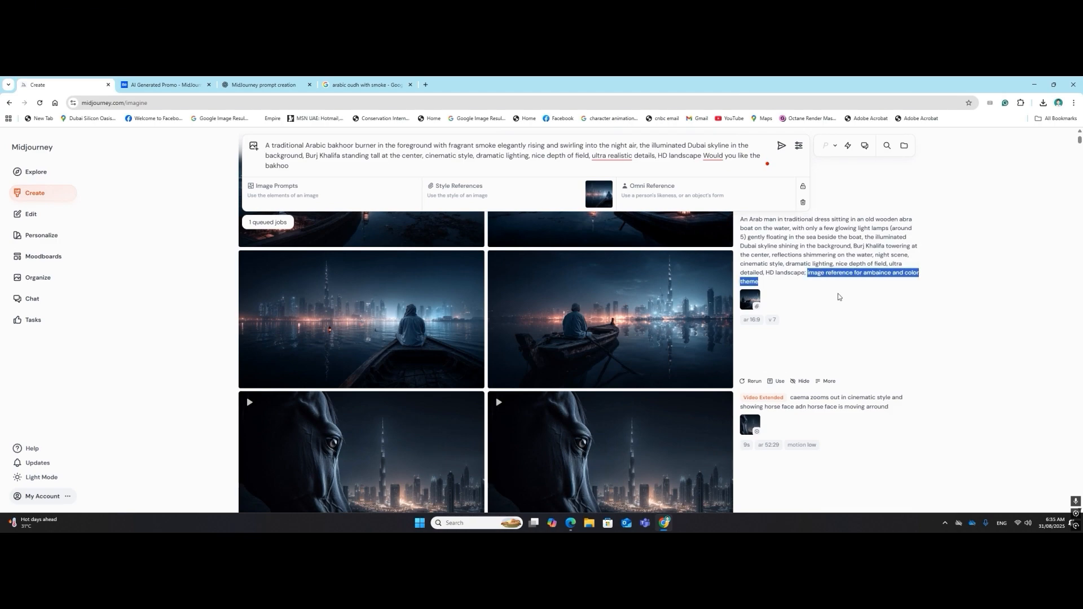
pyautogui.click(335, 168)
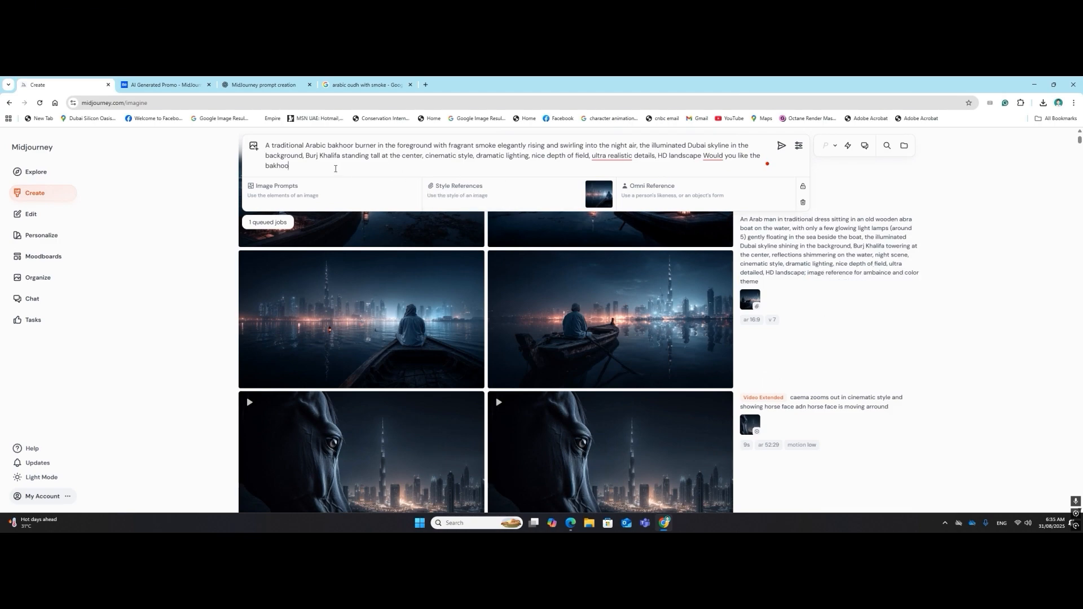
pyautogui.write(';')
pyautogui.hotkey('ctrl', 'v')
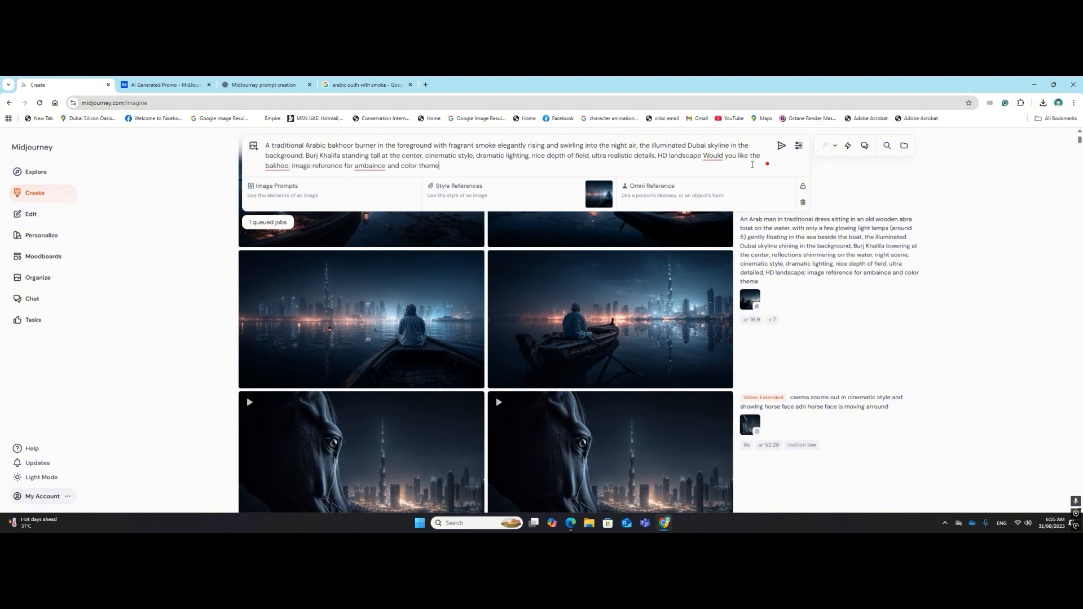
pyautogui.click(781, 146)
# Use the back-view boat still as starting frame and enter "slow zoooms in in cinematic style and boat is float adn slow moving on the water".
pyautogui.scroll(-4, 735, 236)
pyautogui.scroll(7, 669, 359)
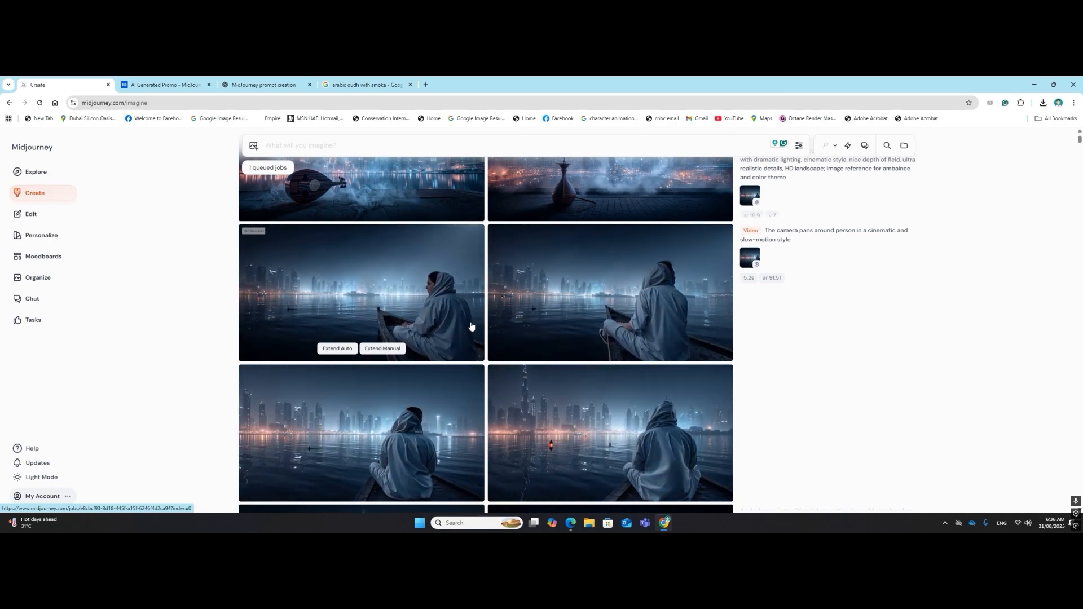
pyautogui.scroll(-3, 471, 326)
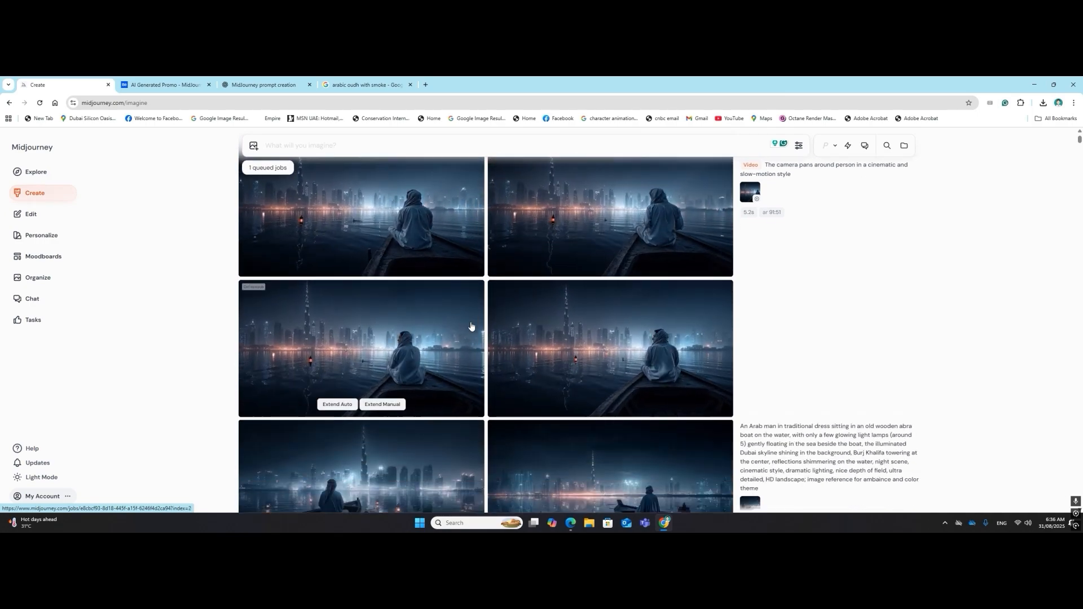
pyautogui.scroll(-3, 471, 326)
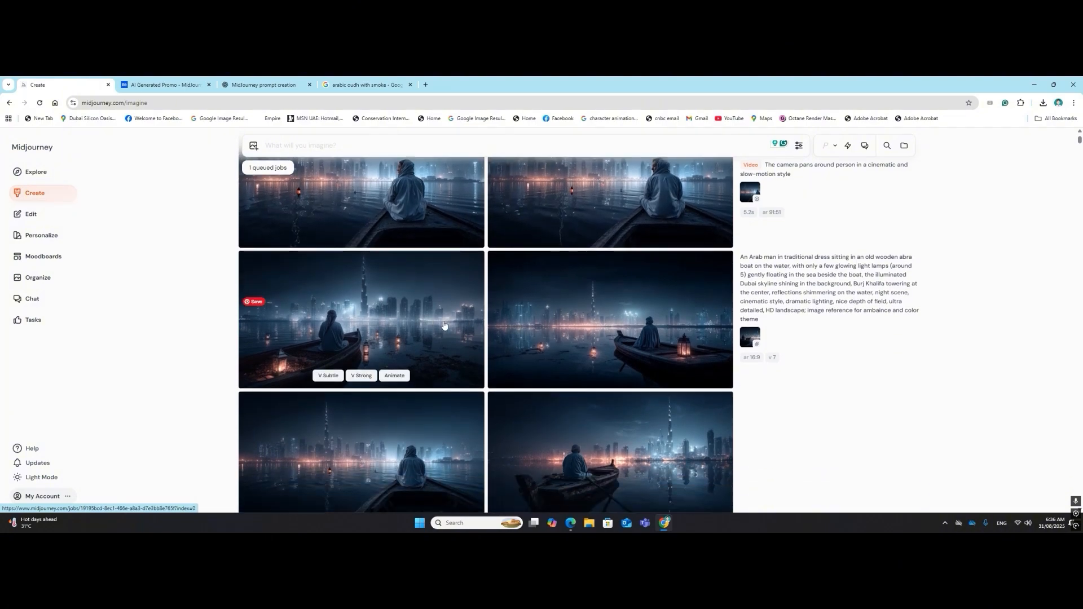
pyautogui.scroll(-3, 449, 324)
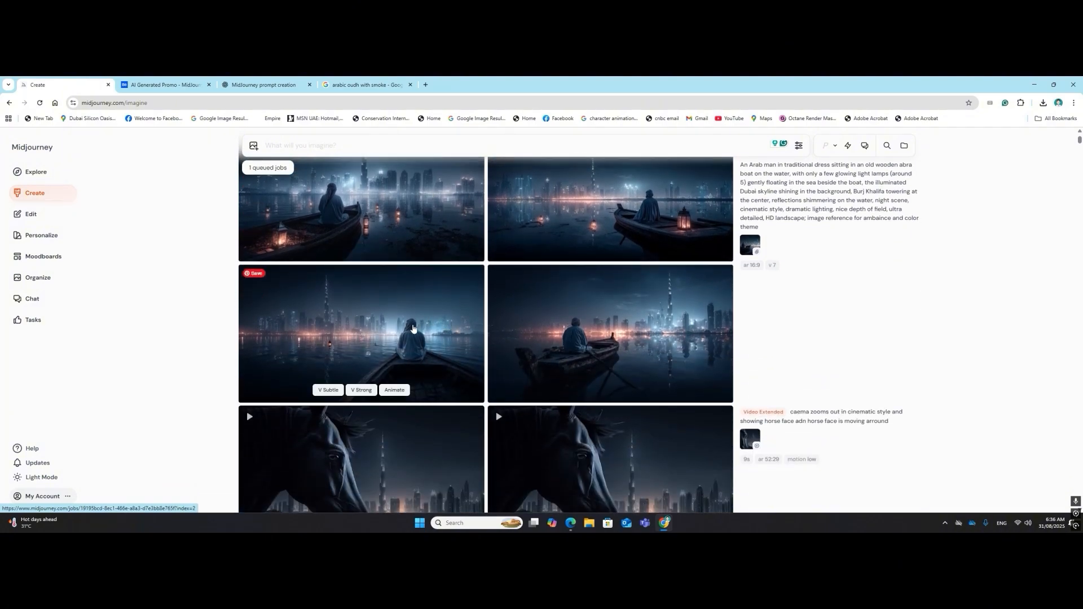
pyautogui.moveTo(417, 337); pyautogui.dragTo(335, 176)
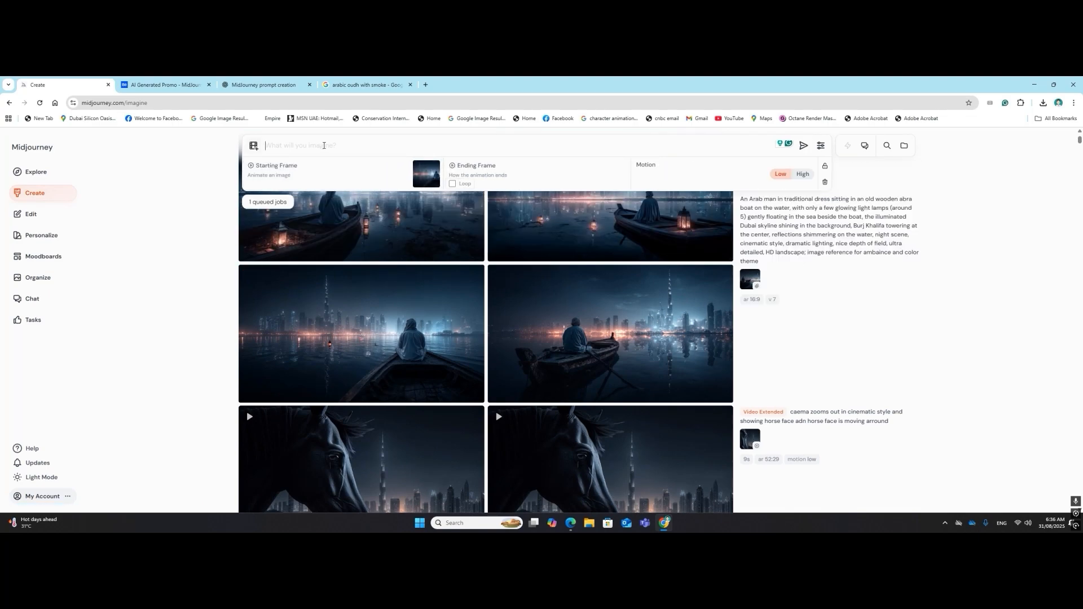
pyautogui.write('slow zoooms in in cinematic st')
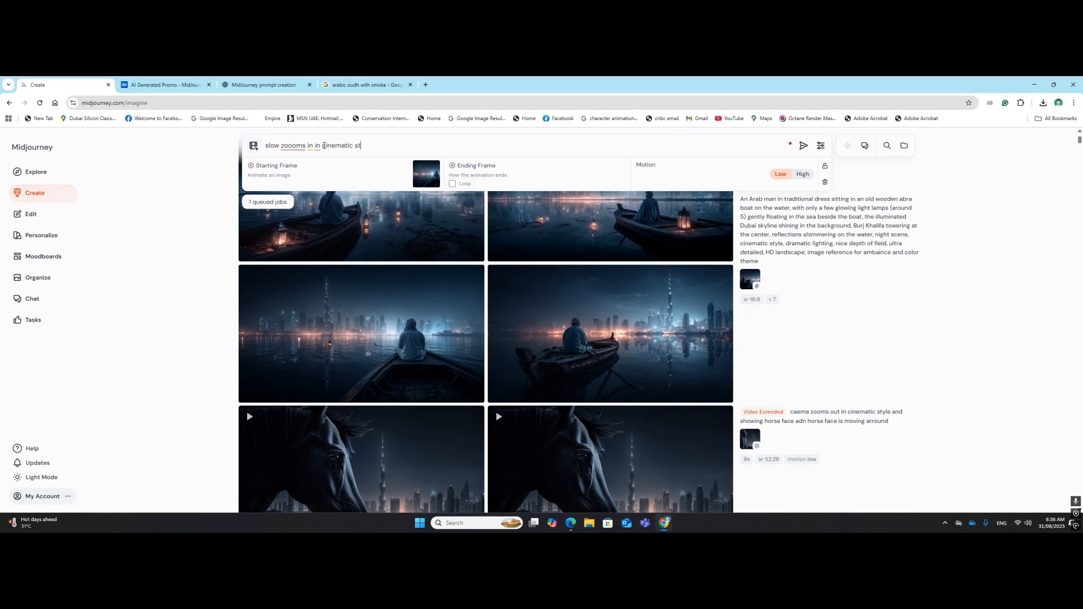
pyautogui.write('yle and boat is float adn slow moving ')
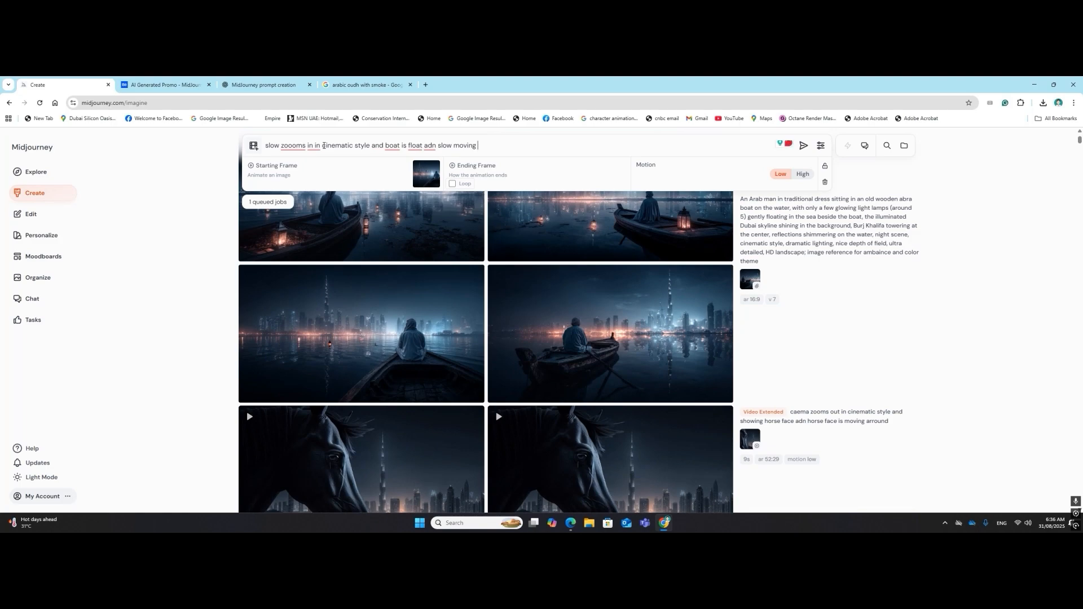
pyautogui.write('on the water')
# Correct the motion prompt to "slow zooms in cinematic style and the boat is floating and slow-moving on the water" and submit the animation.
pyautogui.moveTo(416, 146)
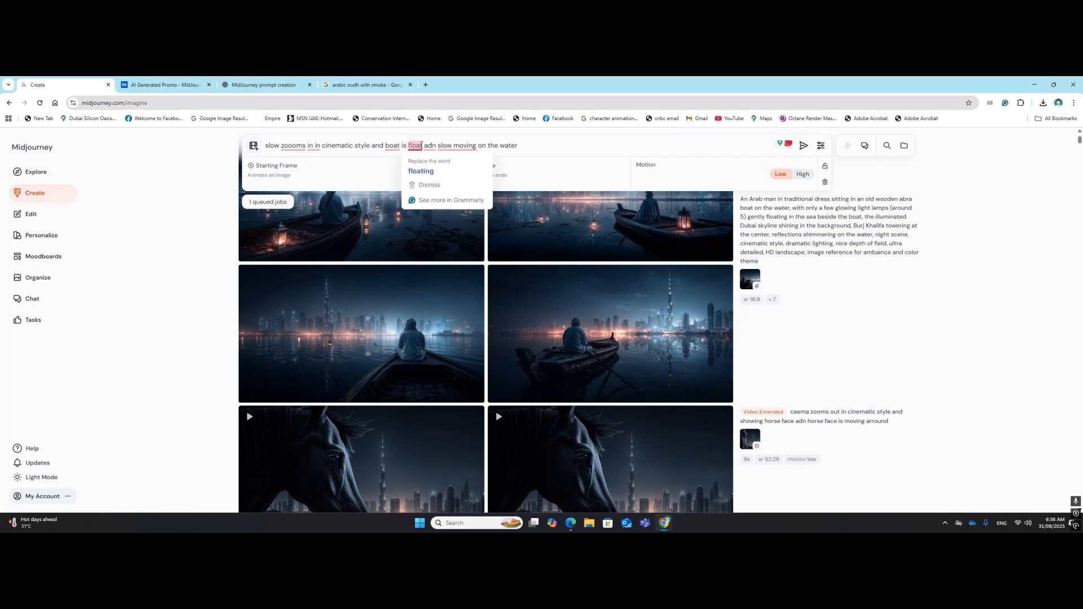
pyautogui.click(421, 170)
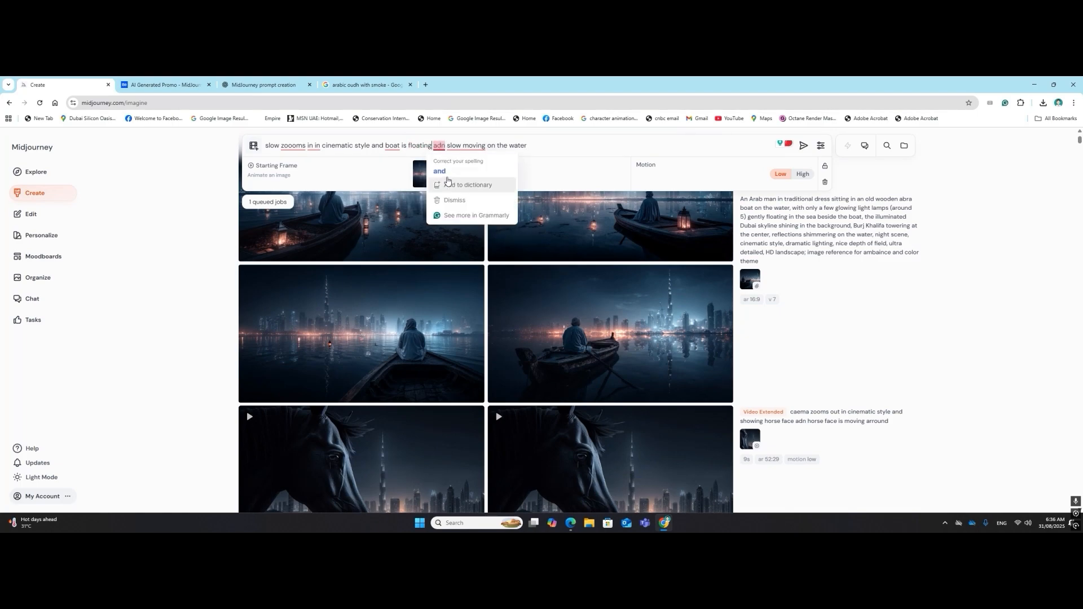
pyautogui.click(437, 171)
pyautogui.click(471, 170)
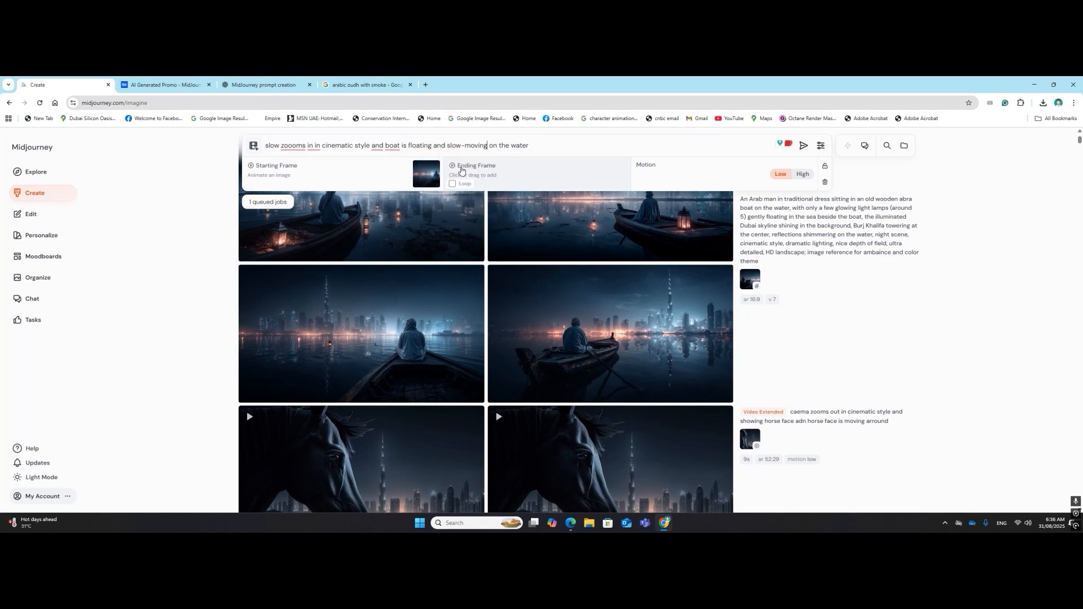
pyautogui.moveTo(292, 146)
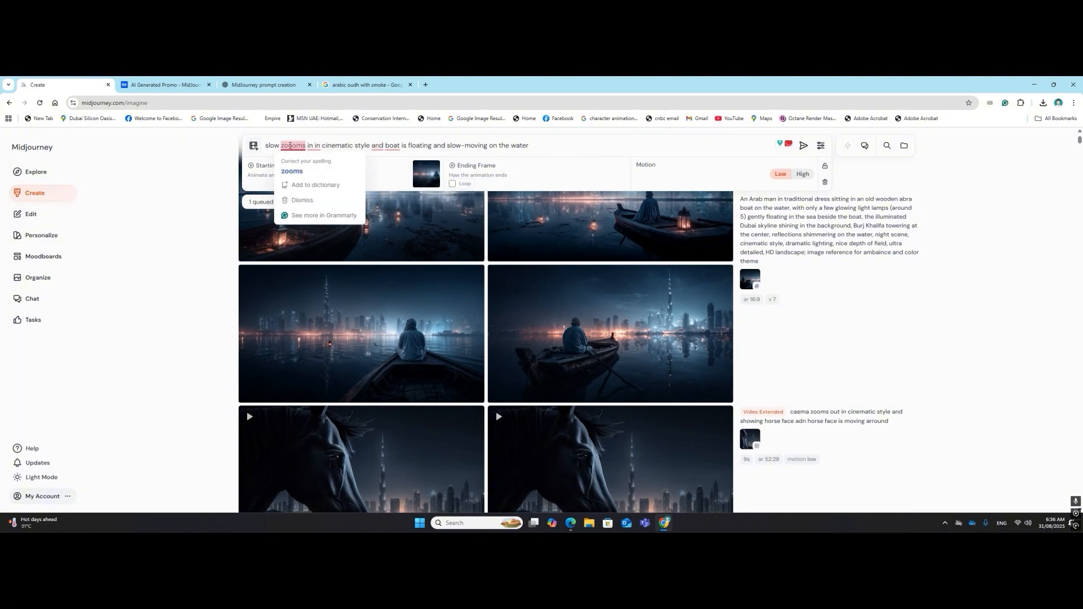
pyautogui.click(296, 175)
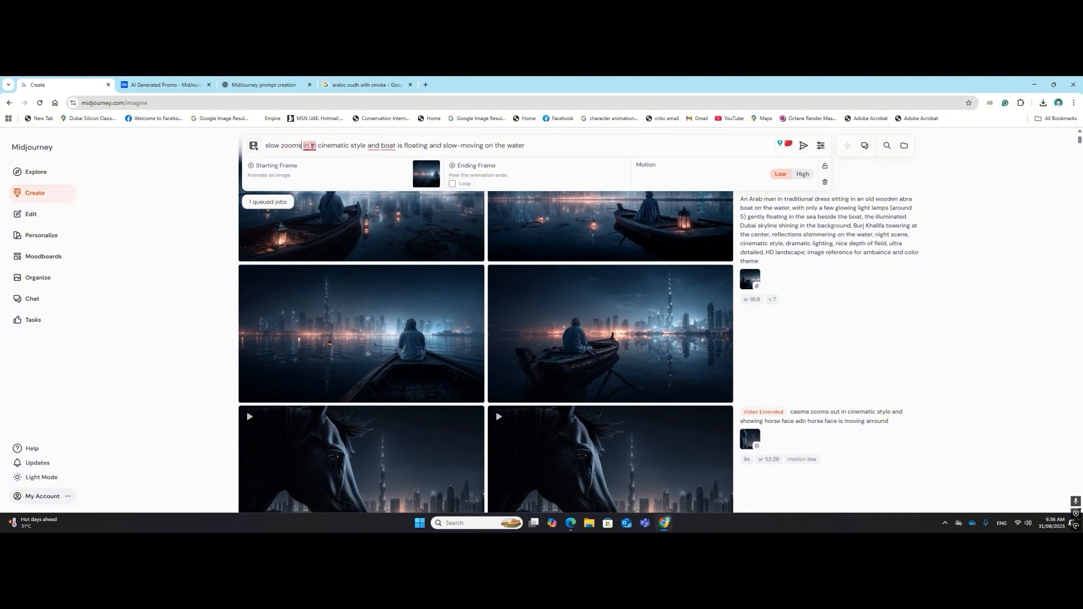
pyautogui.press('BackSpace')
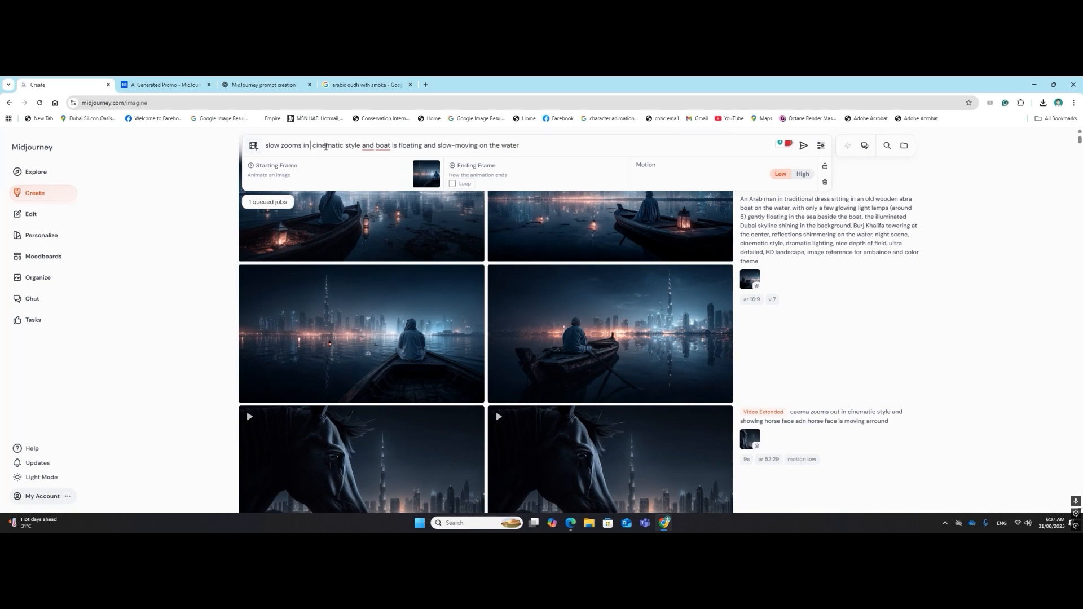
pyautogui.moveTo(381, 146)
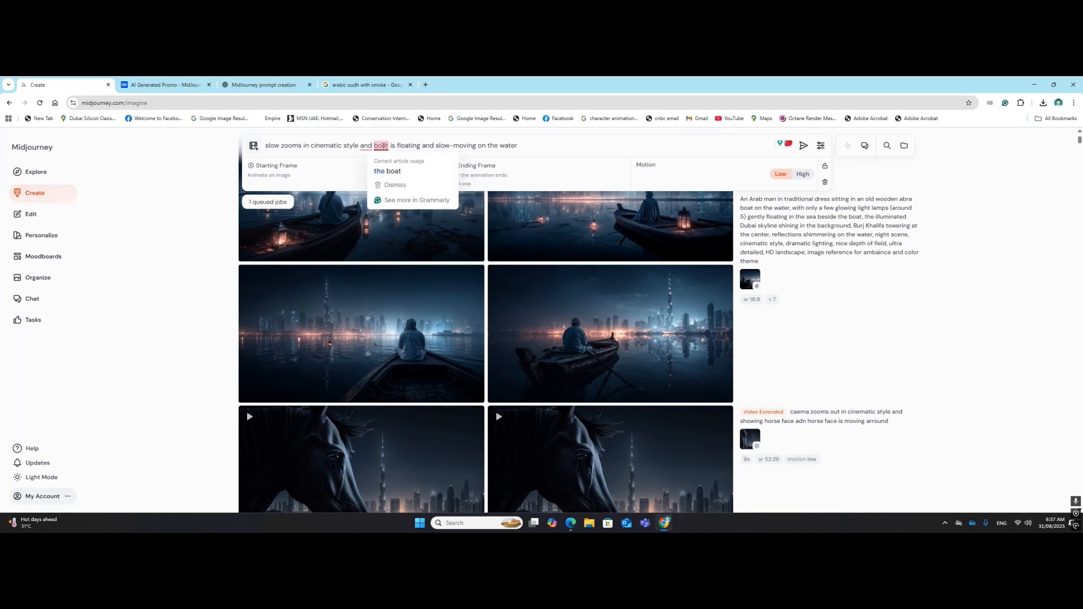
pyautogui.click(389, 170)
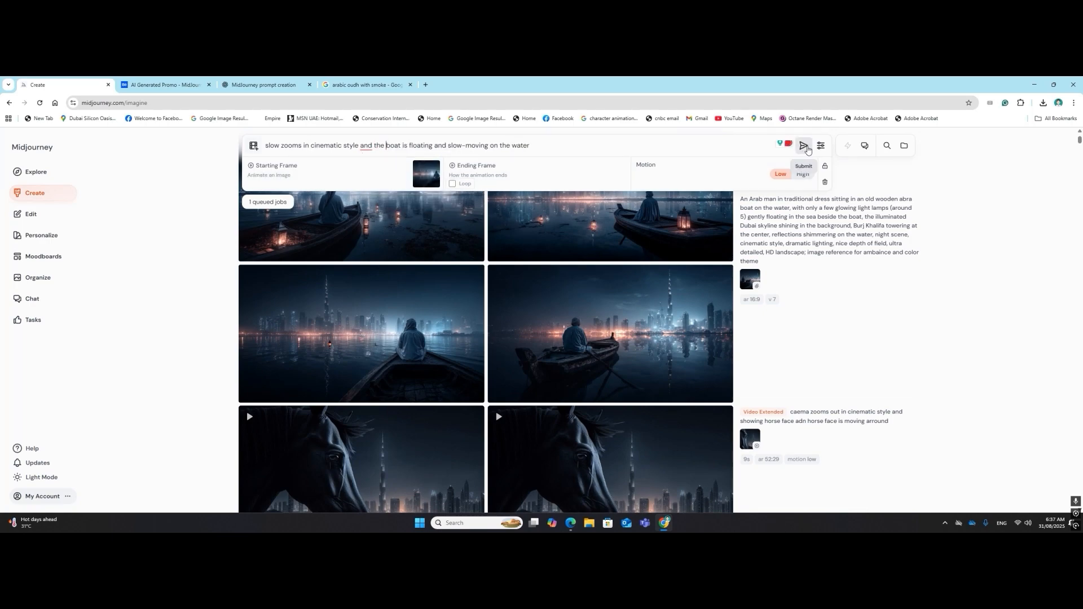
pyautogui.click(803, 146)
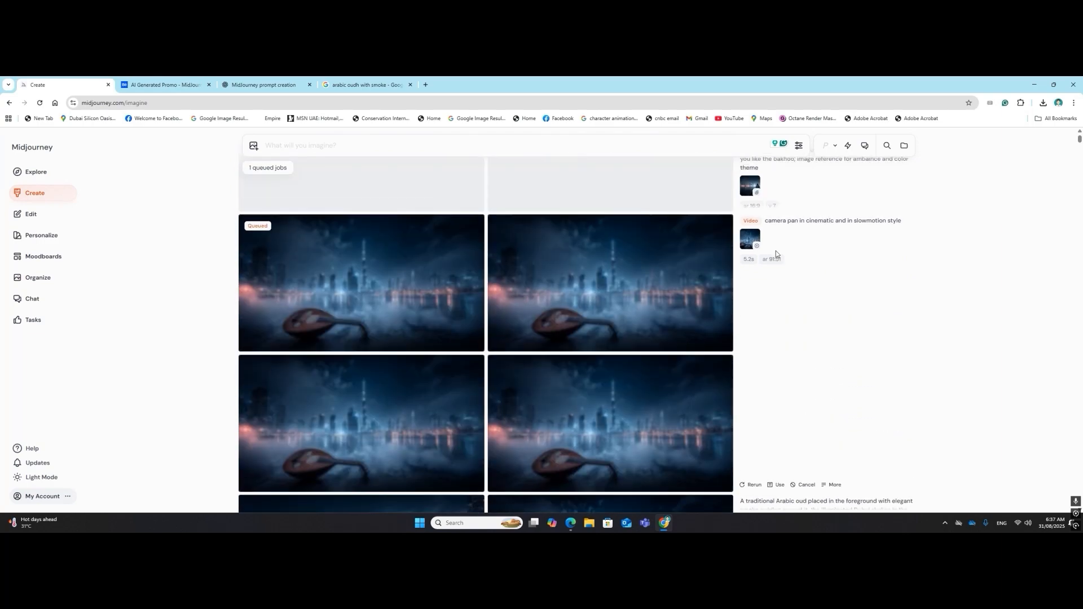
# Use the bakhoor burner still with the ornate burner directly below the Burj Khalifa as the starting frame of an animation.
pyautogui.scroll(1, 573, 300)
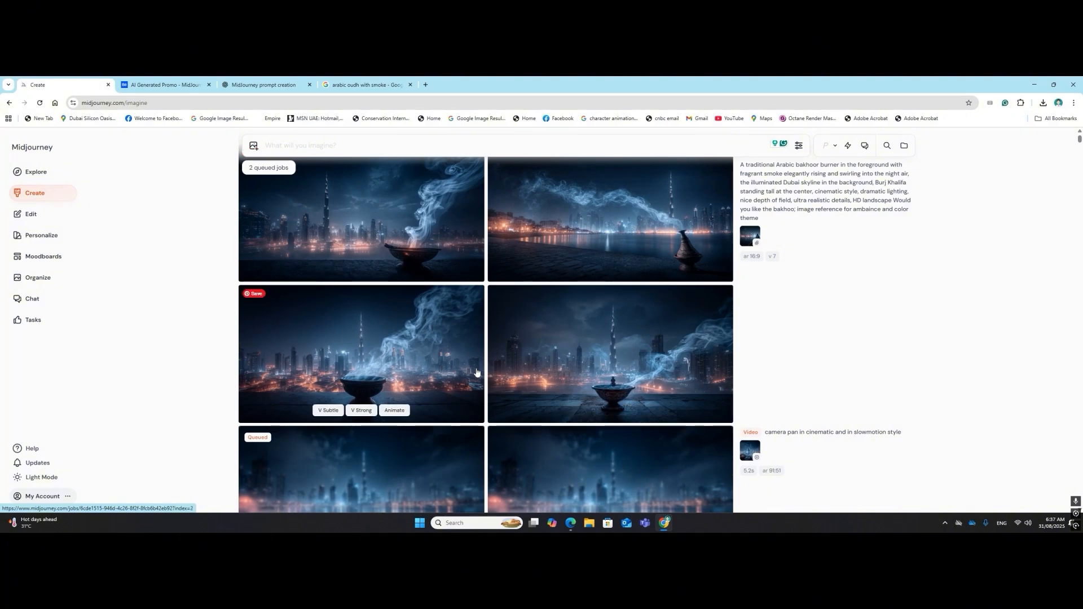
pyautogui.moveTo(615, 379); pyautogui.dragTo(492, 268)
pyautogui.moveTo(315, 174); pyautogui.dragTo(316, 175)
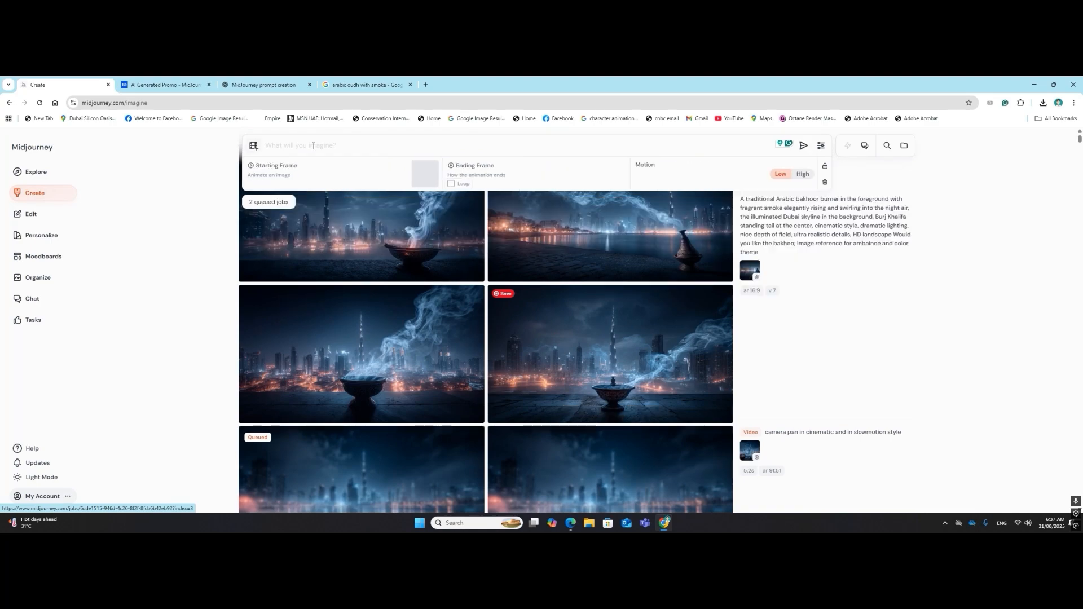
pyautogui.click(314, 146)
# Enter the motion prompt "cinematic style camera pan arround bakhoor in slowmotion style" and submit the burner animation.
pyautogui.write('cinem')
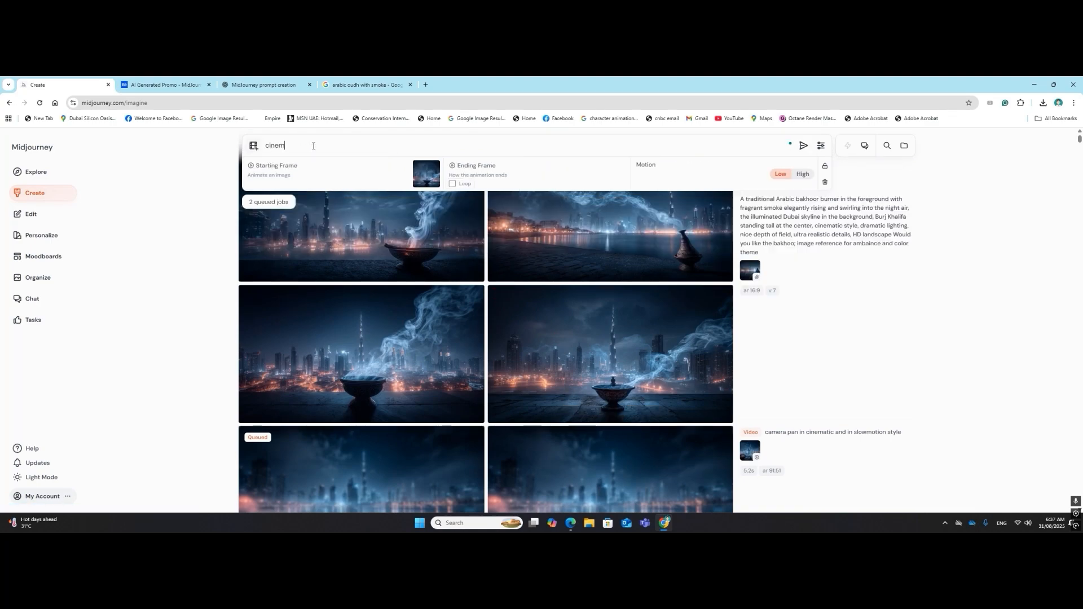
pyautogui.write('atic style pa')
pyautogui.write('n')
pyautogui.press('BackSpace')
pyautogui.press('BackSpace')
pyautogui.write('camera pan')
pyautogui.write(' ar')
pyautogui.write('ru')
pyautogui.write('ound')
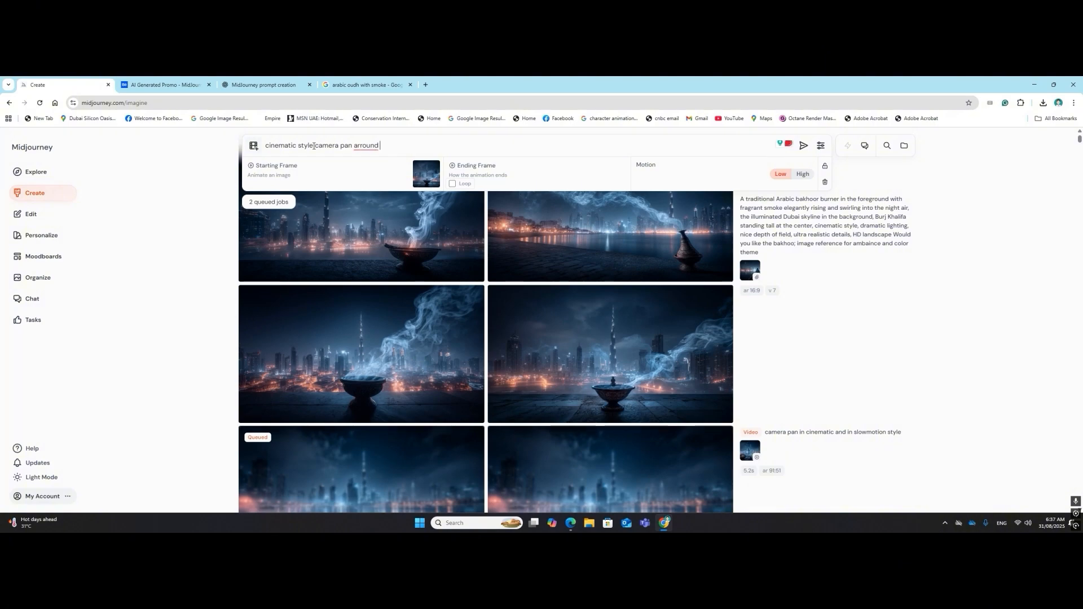
pyautogui.write('akoor')
pyautogui.press('BackSpace')
pyautogui.press('BackSpace')
pyautogui.write('hoor in ')
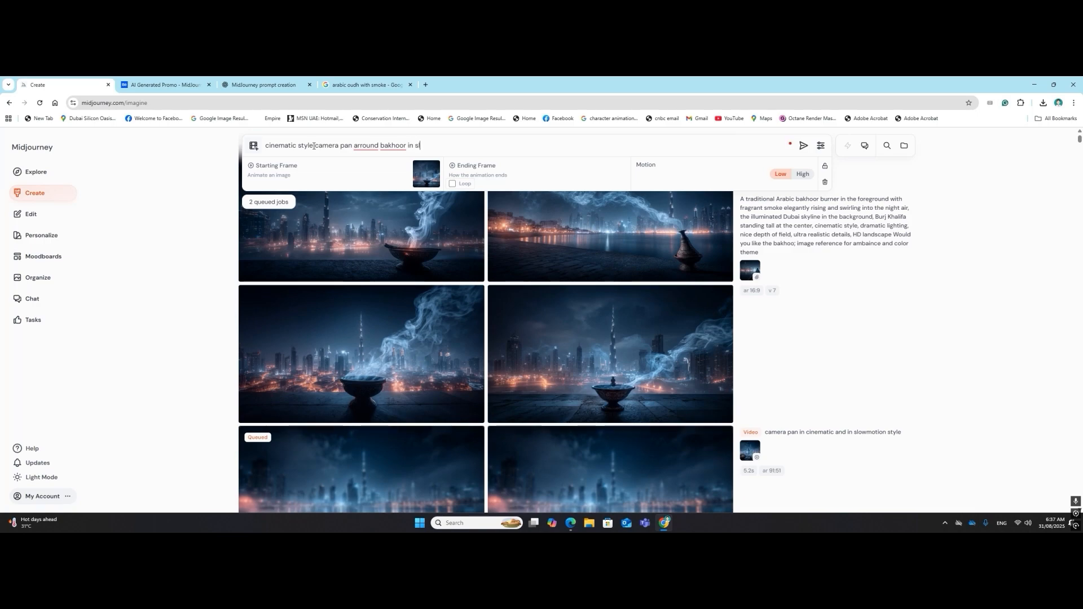
pyautogui.write('slowmotion style')
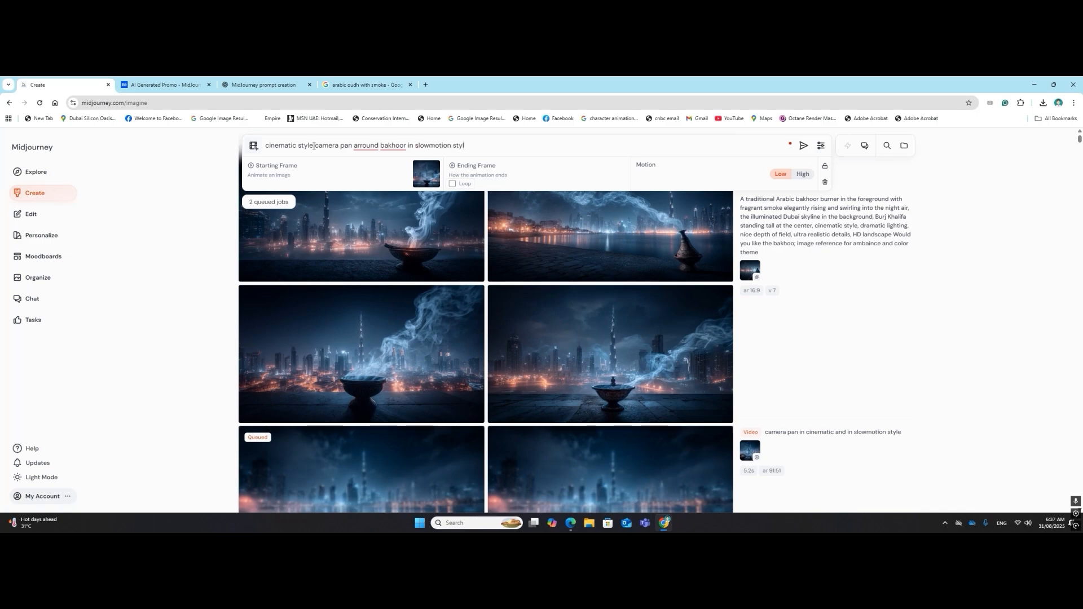
pyautogui.click(803, 145)
# Look over the queued animations and switch to the Behance Dubai promo project to view its reference shots.
pyautogui.scroll(-3, 762, 307)
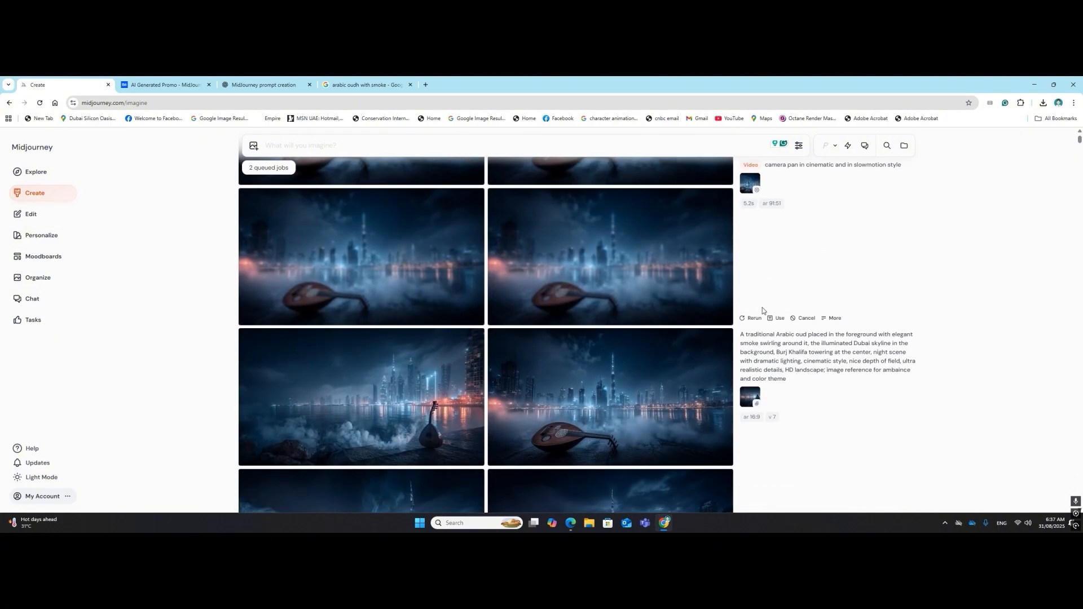
pyautogui.scroll(8, 762, 308)
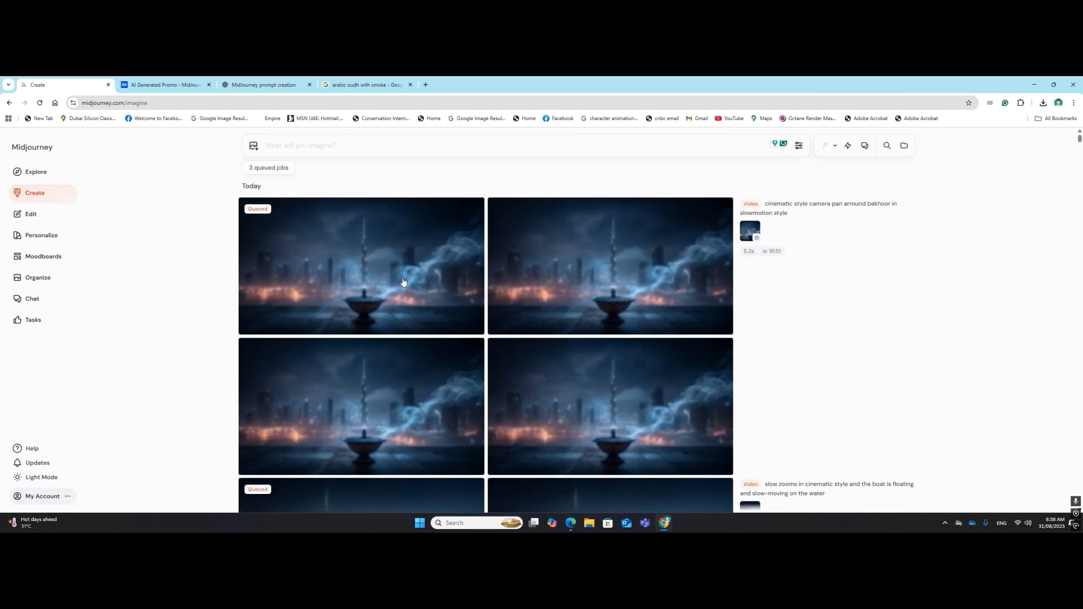
pyautogui.scroll(-3, 436, 279)
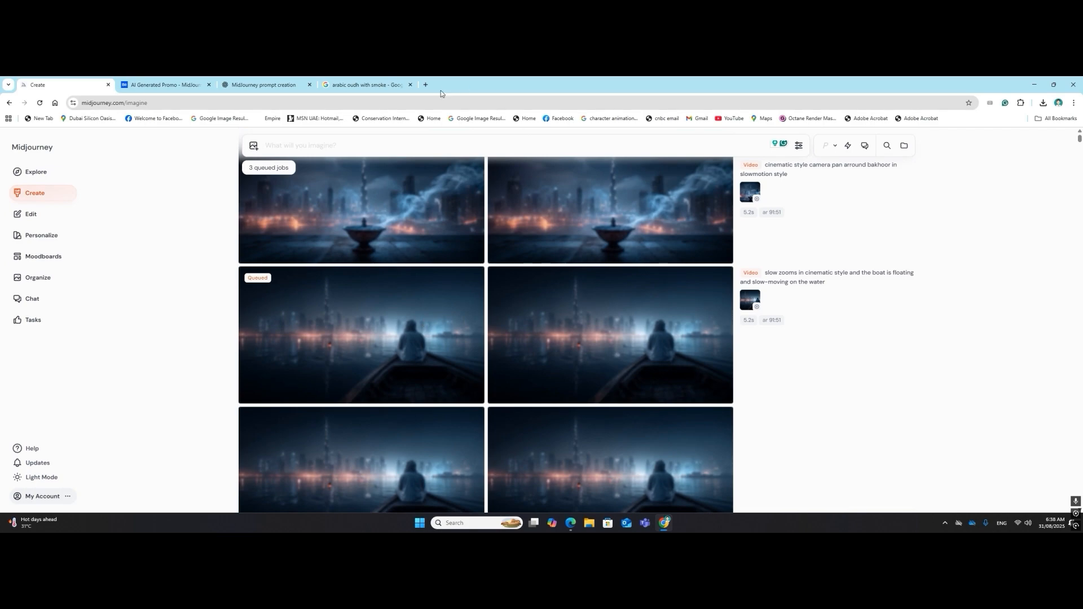
pyautogui.click(165, 84)
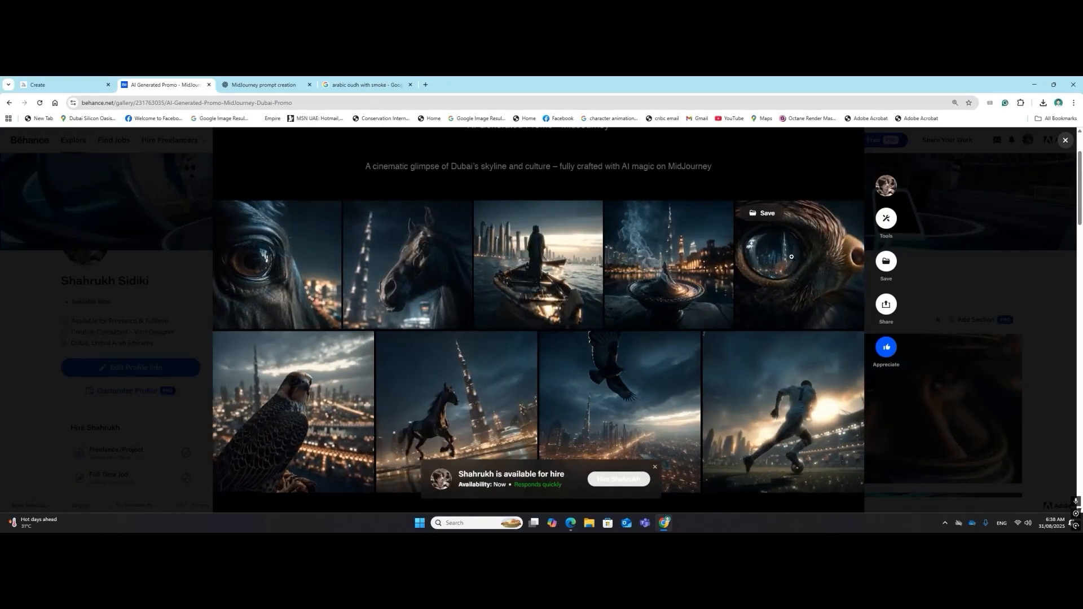
# In ChatGPT, request "extra zooms in shot of emarati falcon adn in the eye of falcon showing reflection of dubai skyline mainly burj khalifa".
pyautogui.click(280, 86)
pyautogui.click(501, 498)
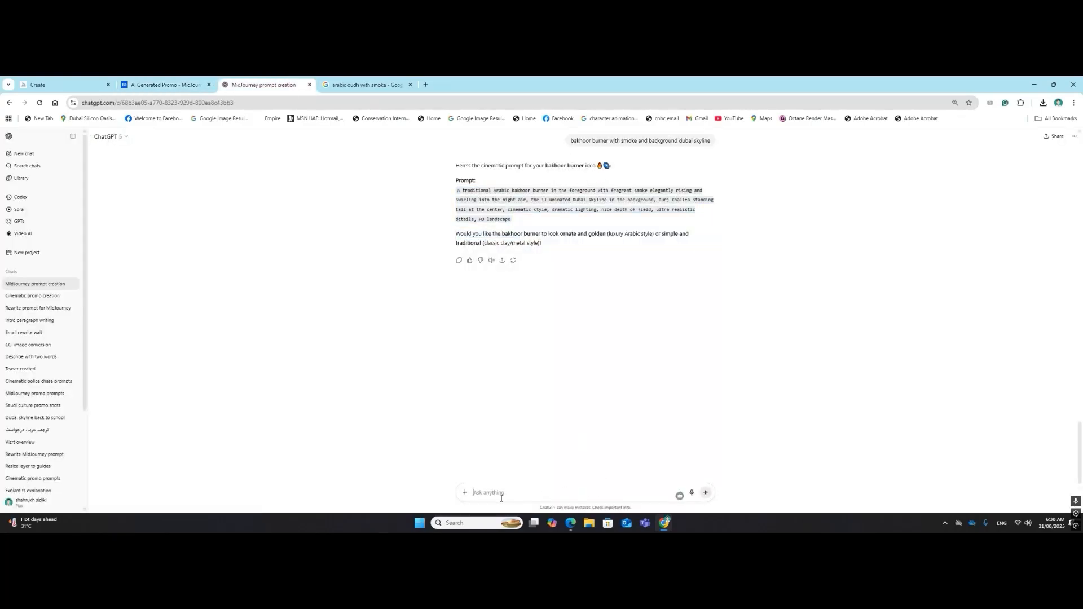
pyautogui.write('extra zooms in shot')
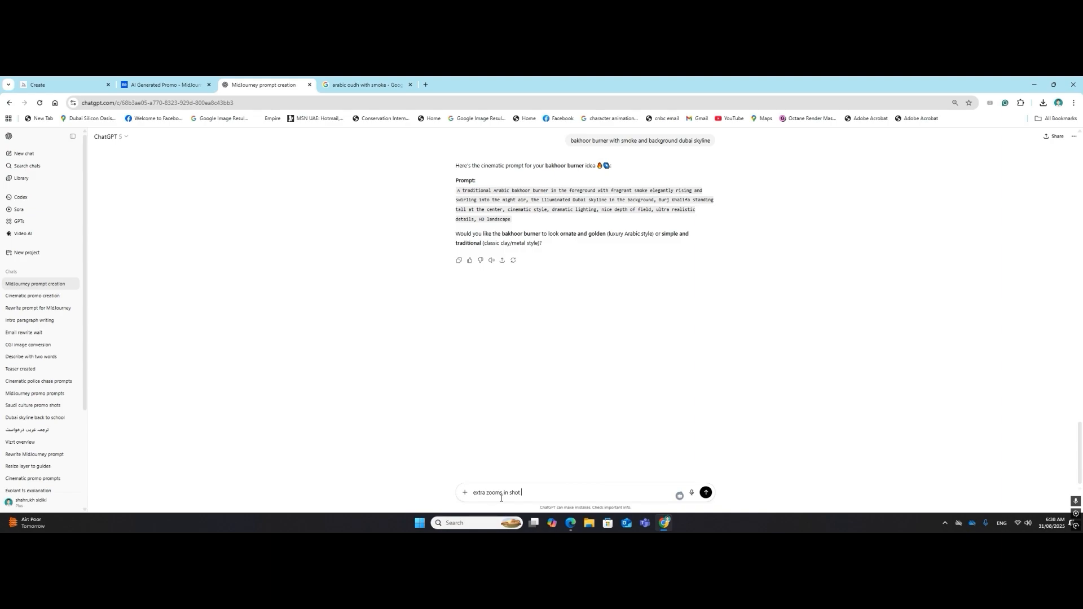
pyautogui.write('of emarati falcon adn in the eye of falcon')
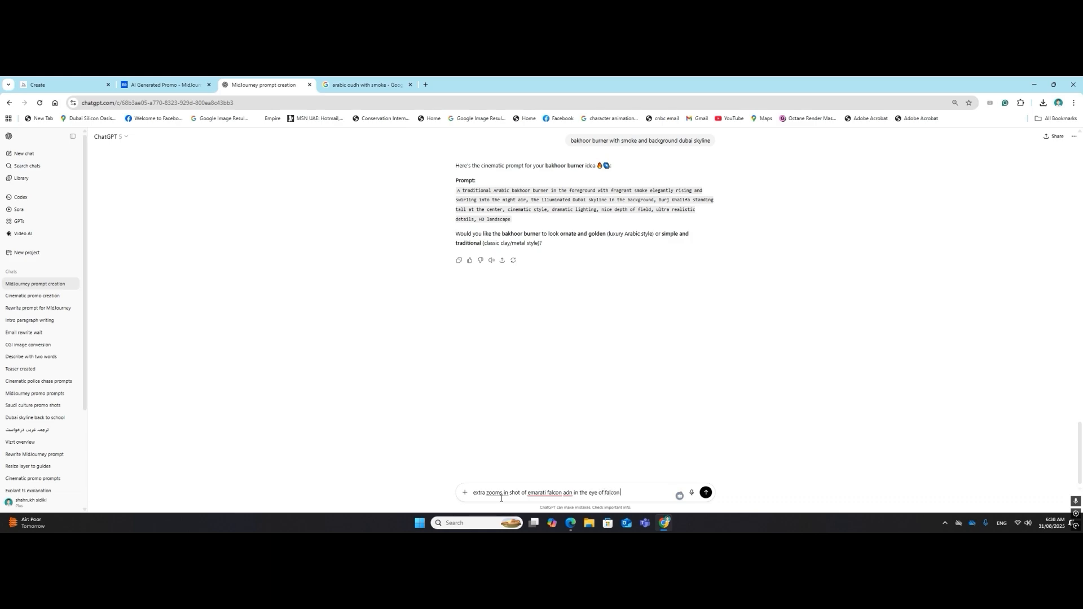
pyautogui.write('owing refle')
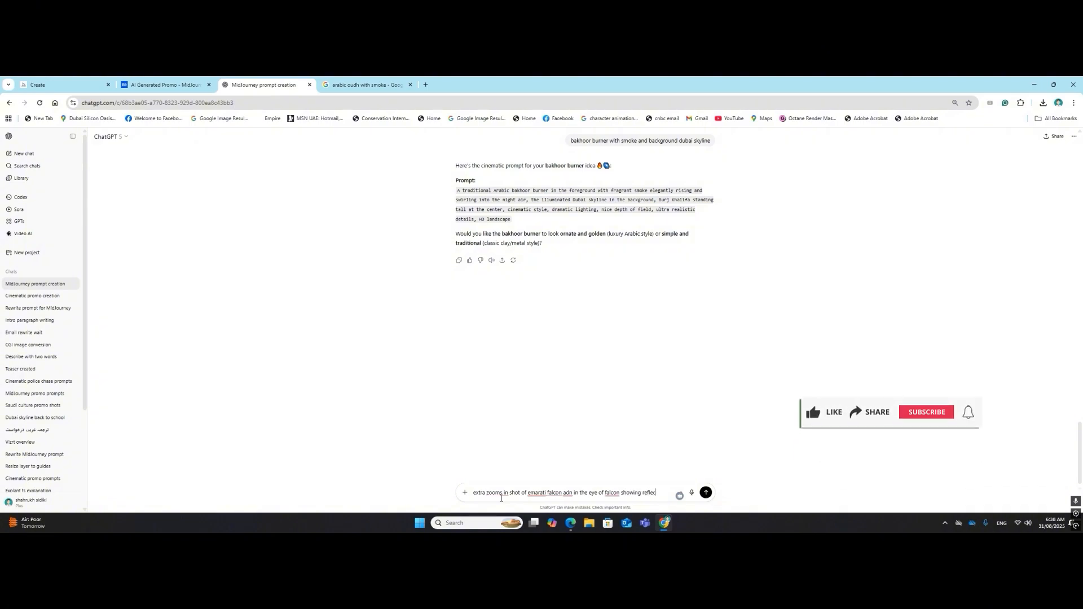
pyautogui.write('ction of')
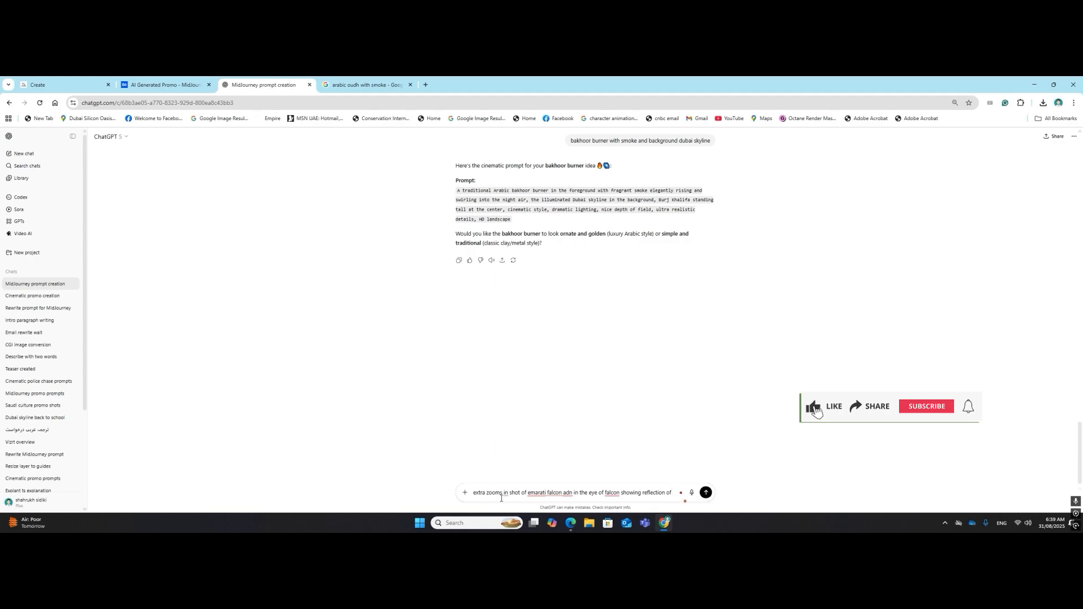
pyautogui.write(' dubai skyline mai')
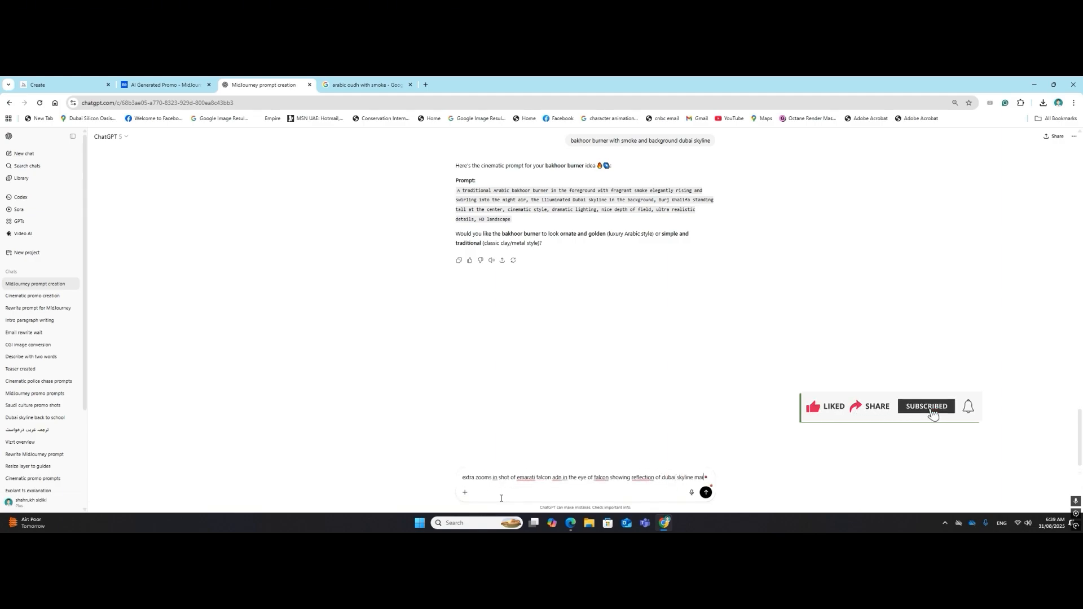
pyautogui.write('nly bu')
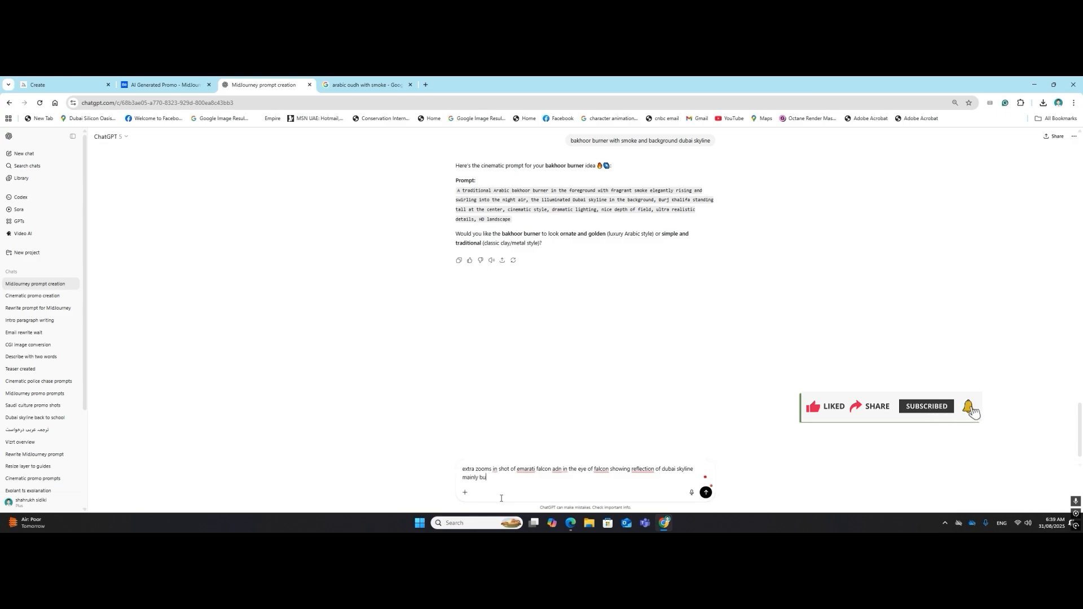
pyautogui.write('rj khalifa')
pyautogui.press('Return')
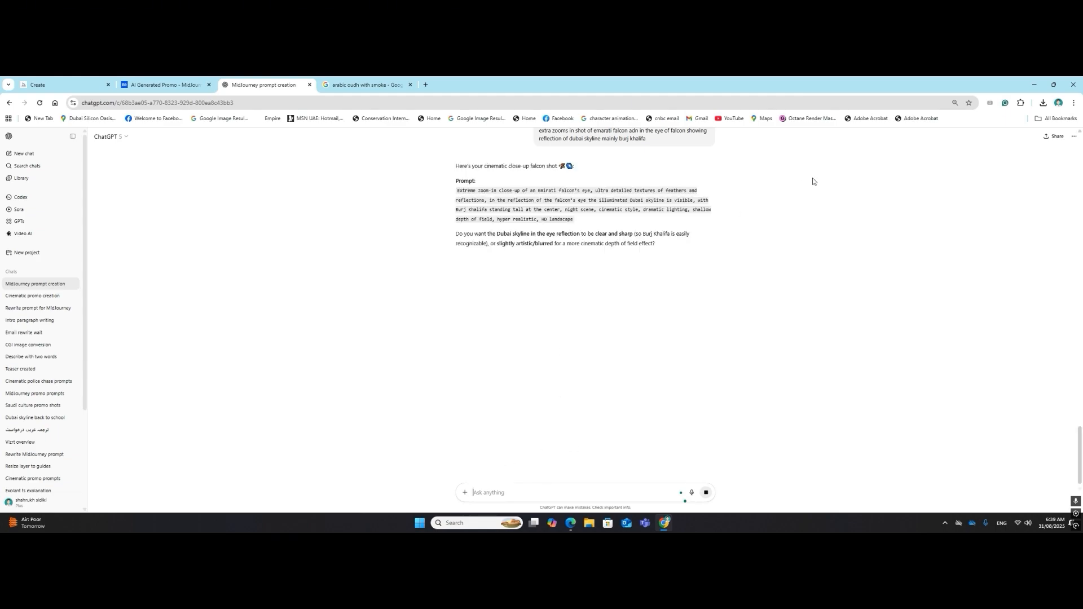
# Copy the generated falcon eye close-up prompt from ChatGPT into Midjourney's image prompt.
pyautogui.moveTo(570, 221); pyautogui.dragTo(456, 191)
pyautogui.hotkey('ctrl', 'c')
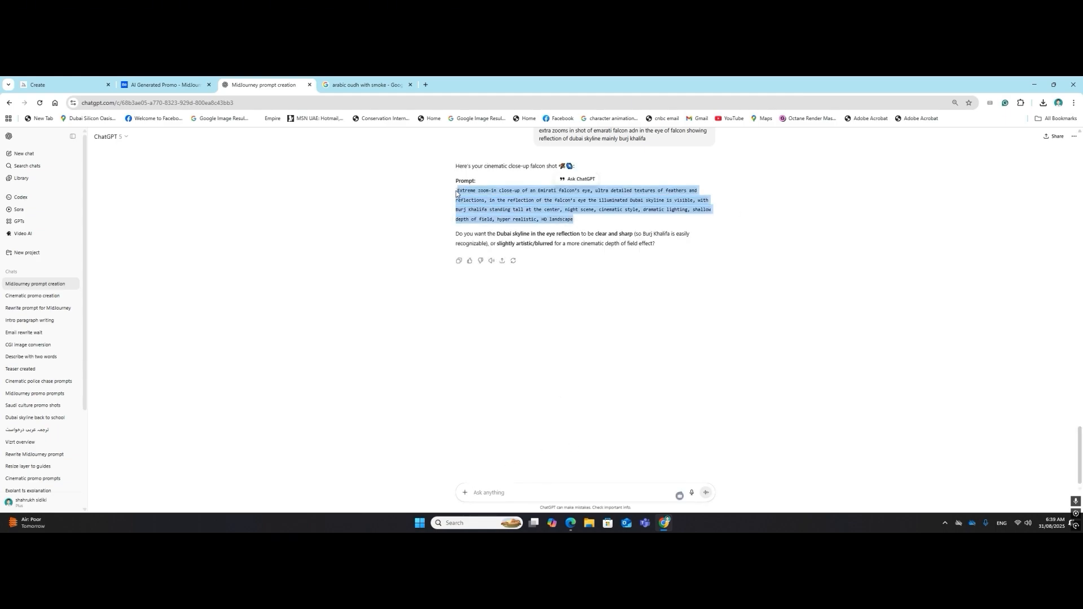
pyautogui.click(39, 84)
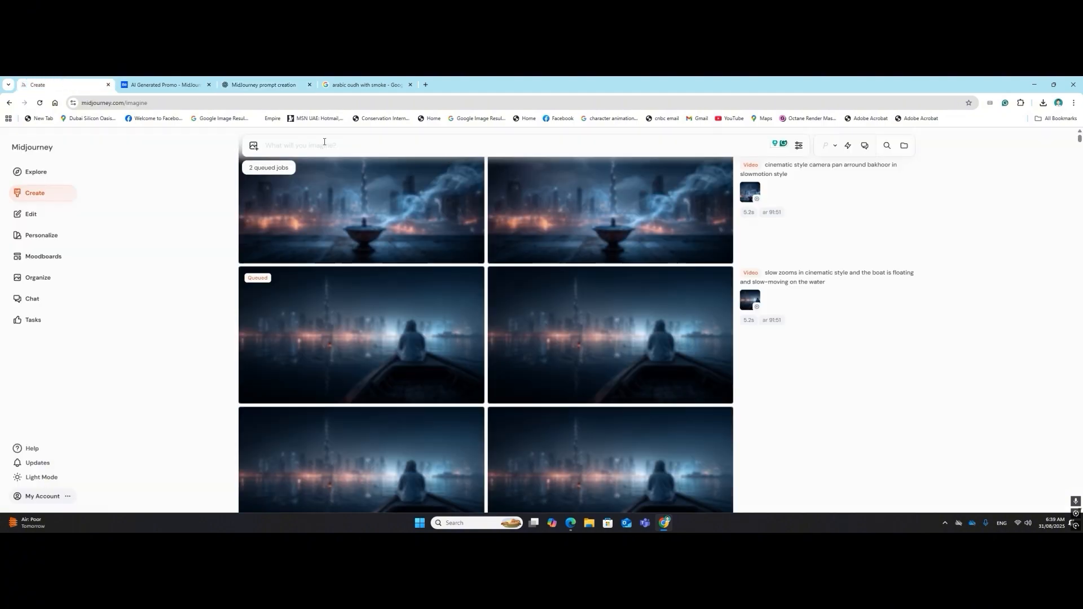
pyautogui.hotkey('ctrl', 'v')
# Add the bakhoor burner still with the wide bowl beside the Burj Khalifa as a style reference for the falcon prompt.
pyautogui.scroll(-3, 505, 419)
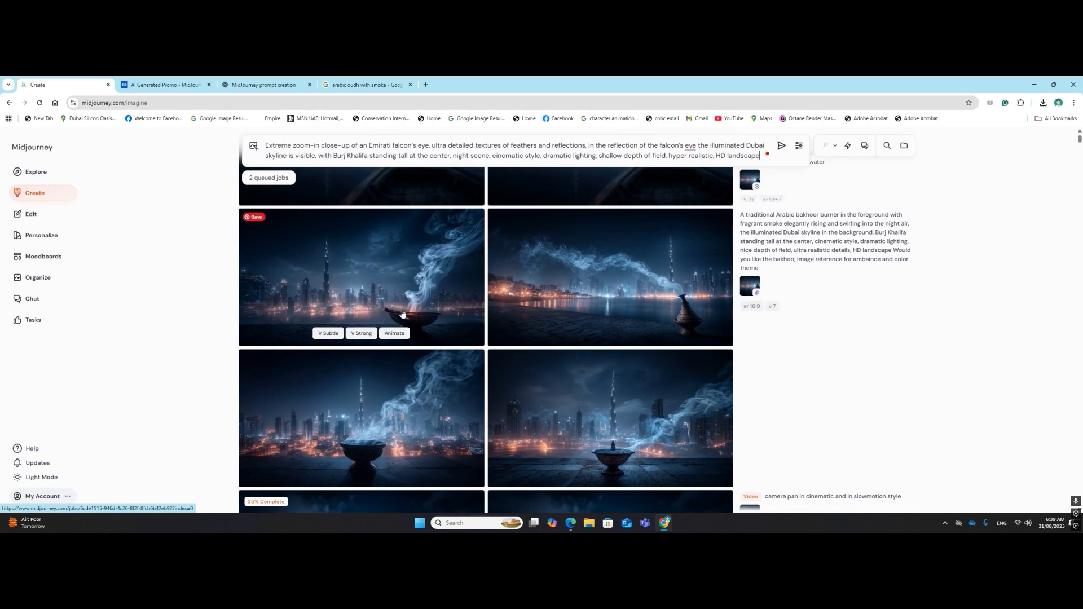
pyautogui.scroll(-2, 401, 294)
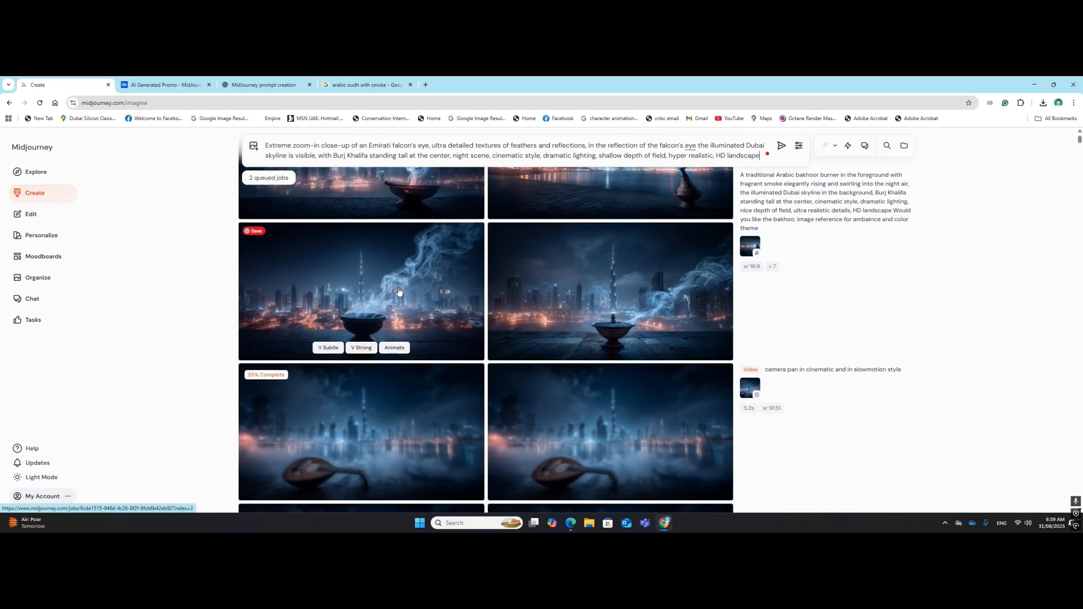
pyautogui.scroll(2, 384, 297)
pyautogui.moveTo(372, 303); pyautogui.dragTo(564, 183)
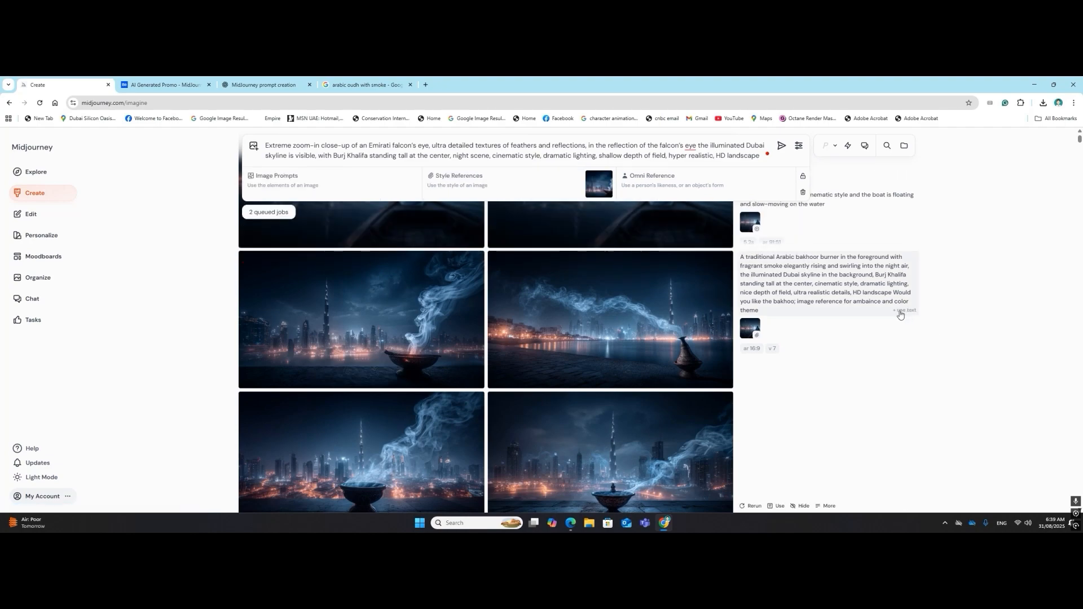
# Append "; image reference for ambaince and color theme" from the bakhoor burner prompt to the falcon prompt and generate the images.
pyautogui.moveTo(762, 314); pyautogui.dragTo(795, 305)
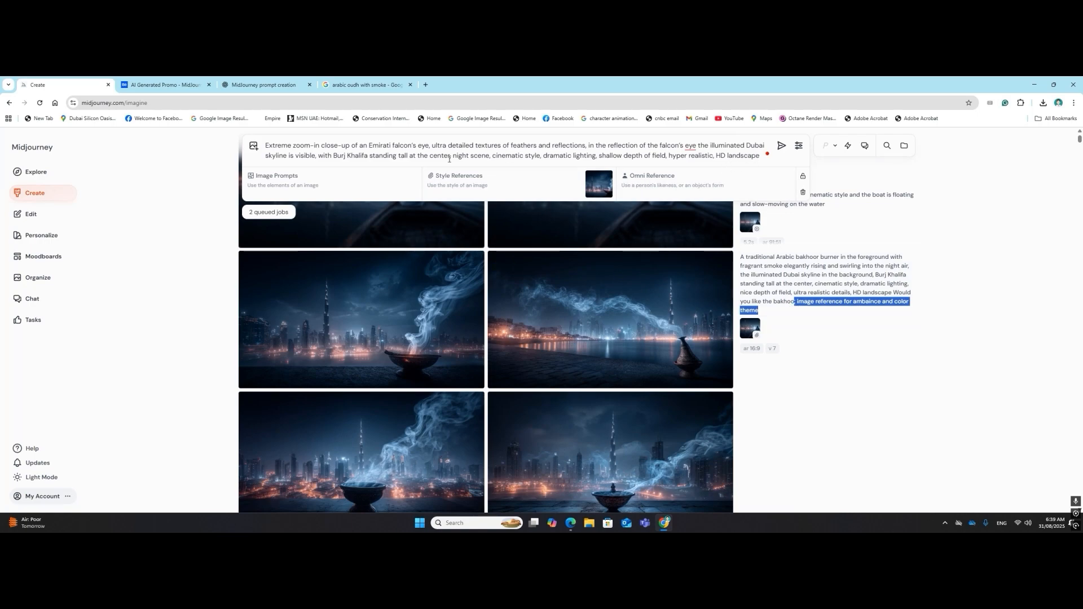
pyautogui.click(667, 156)
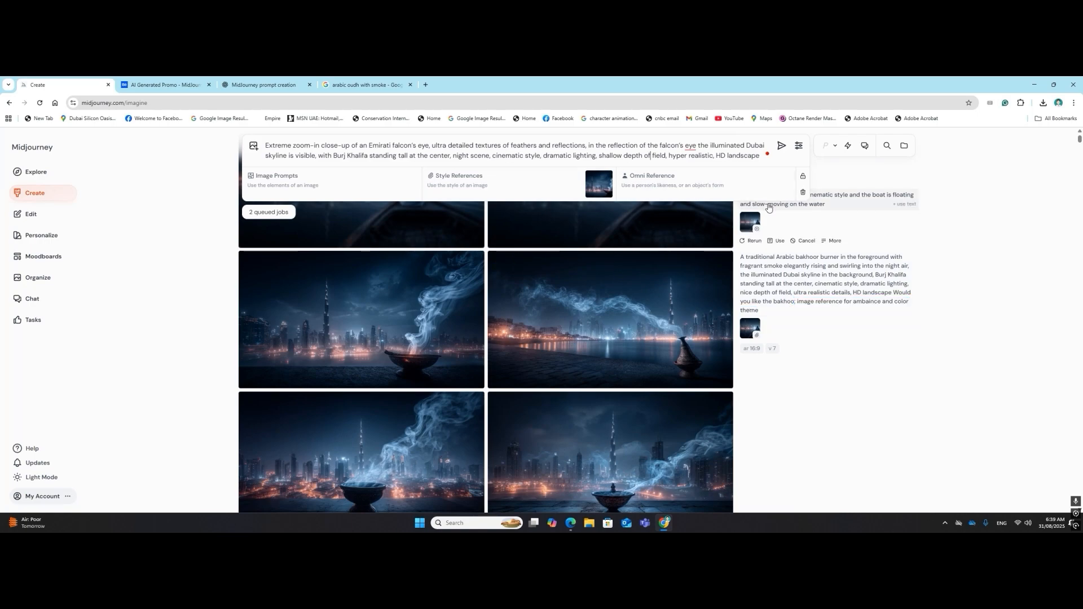
pyautogui.press('Right')
pyautogui.press('Right')
pyautogui.press('Right')
pyautogui.press('Right')
pyautogui.press('Right')
pyautogui.press('Right')
pyautogui.press('Right')
pyautogui.press('Right')
pyautogui.press('Right')
pyautogui.press('Right')
pyautogui.press('Right')
pyautogui.press('Right')
pyautogui.press('Right')
pyautogui.press('Right')
pyautogui.press('Right')
pyautogui.press('Right')
pyautogui.write('; image reference for ambaince and color theme')
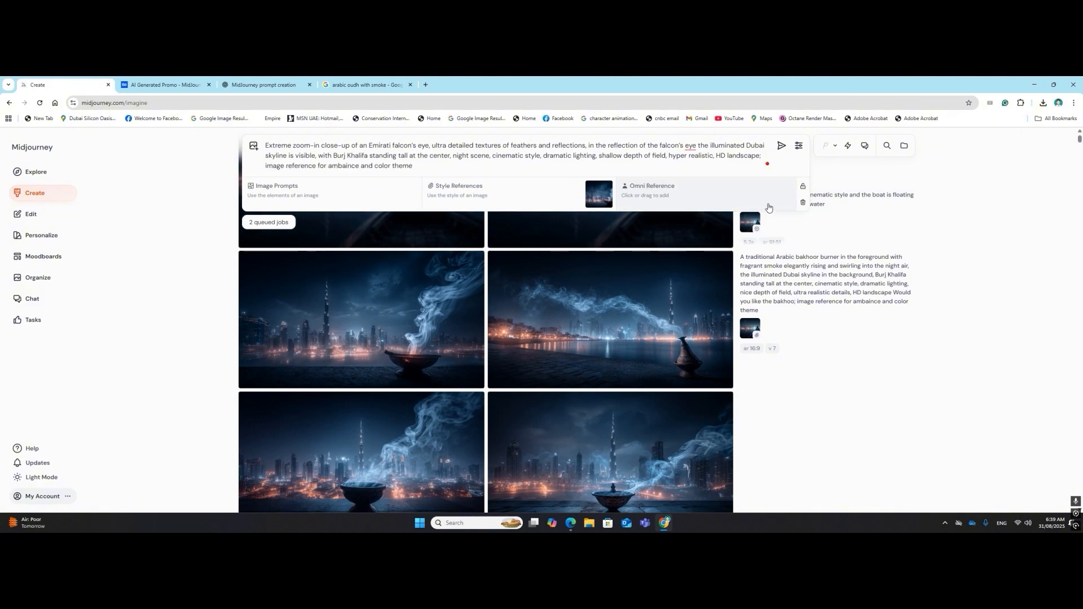
pyautogui.click(782, 146)
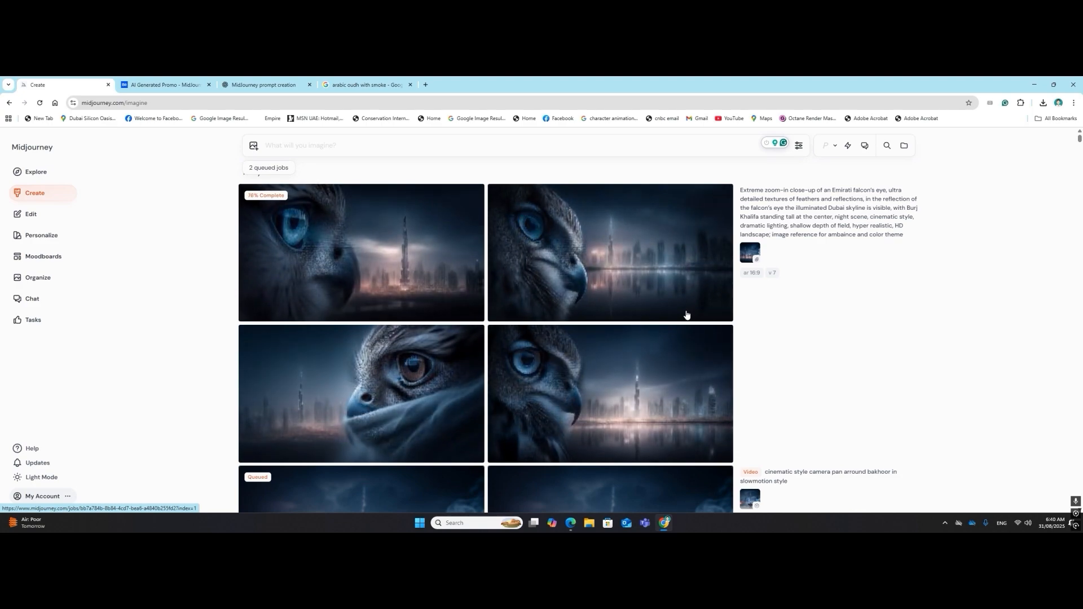
# Switch to ChatGPT and copy the previous falcon request into a new message.
pyautogui.click(283, 80)
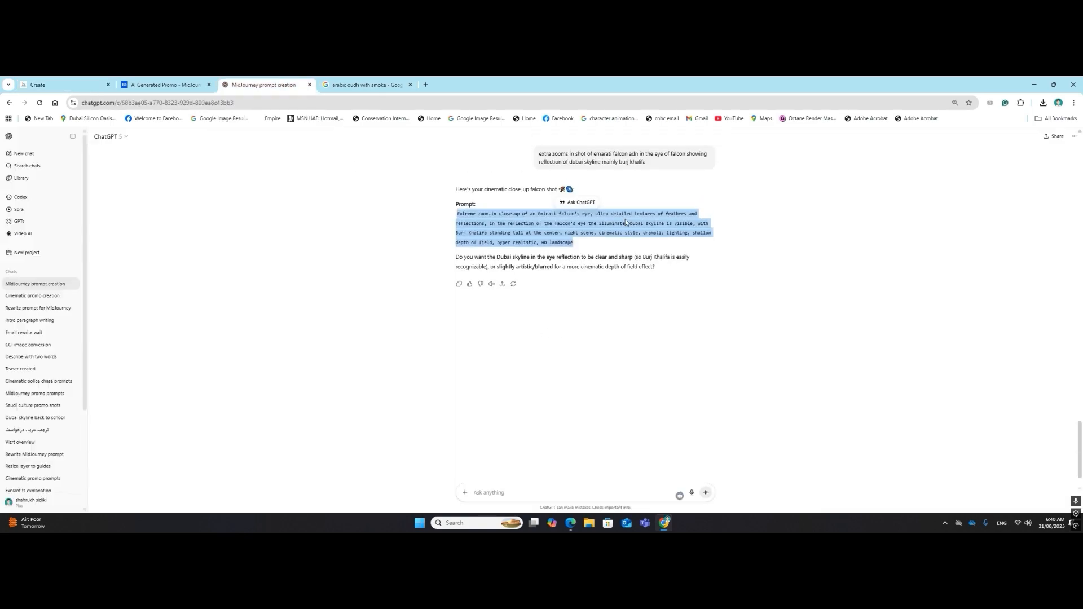
pyautogui.scroll(2, 625, 219)
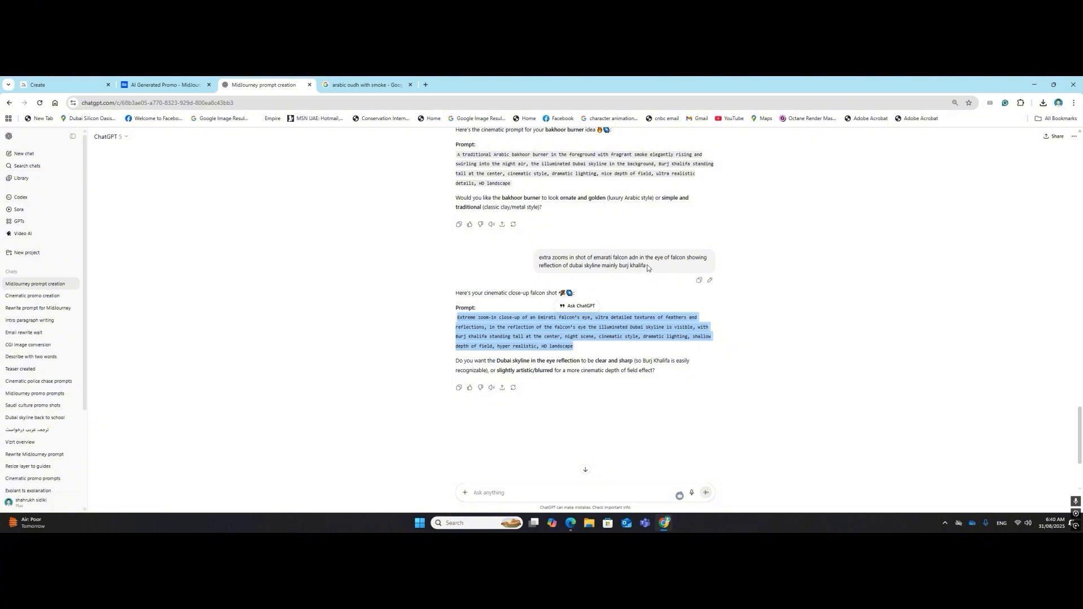
pyautogui.moveTo(648, 265); pyautogui.dragTo(535, 257)
pyautogui.hotkey('ctrl', 'c')
pyautogui.click(515, 497)
pyautogui.hotkey('ctrl', 'v')
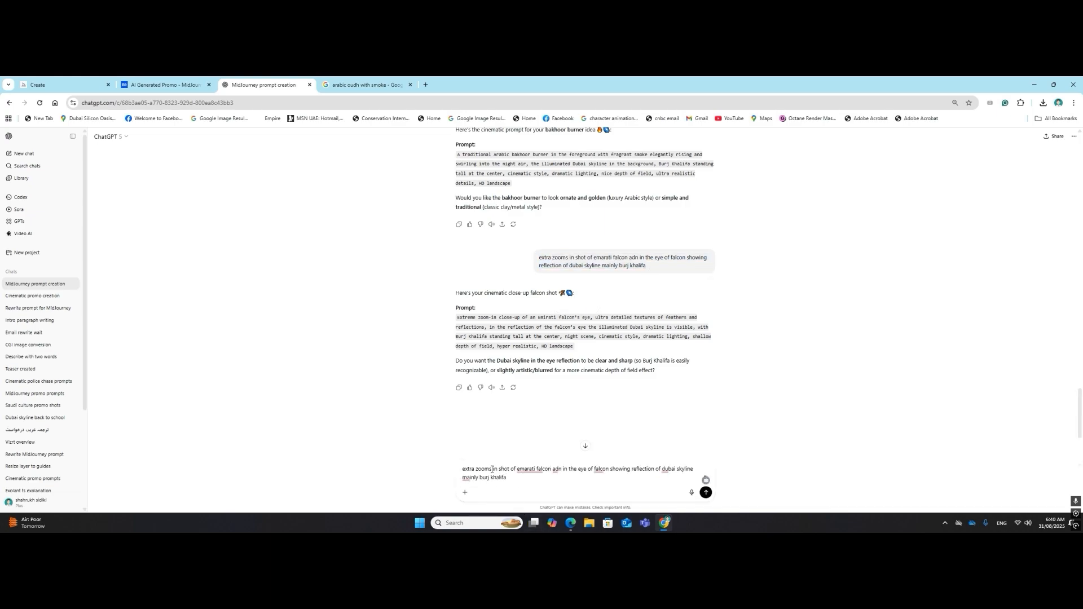
# Change the opening of the request to "extra zoom in shot of emarati falcon eye and in the eye of falcon" and send it.
pyautogui.click(492, 469)
pyautogui.press('BackSpace')
pyautogui.click(554, 470)
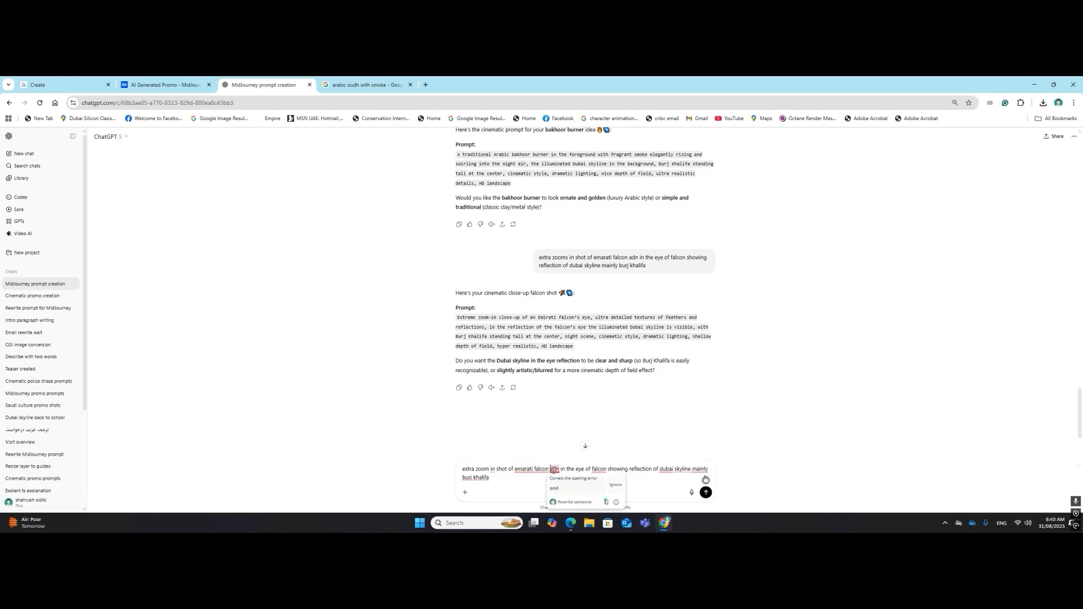
pyautogui.write('eye')
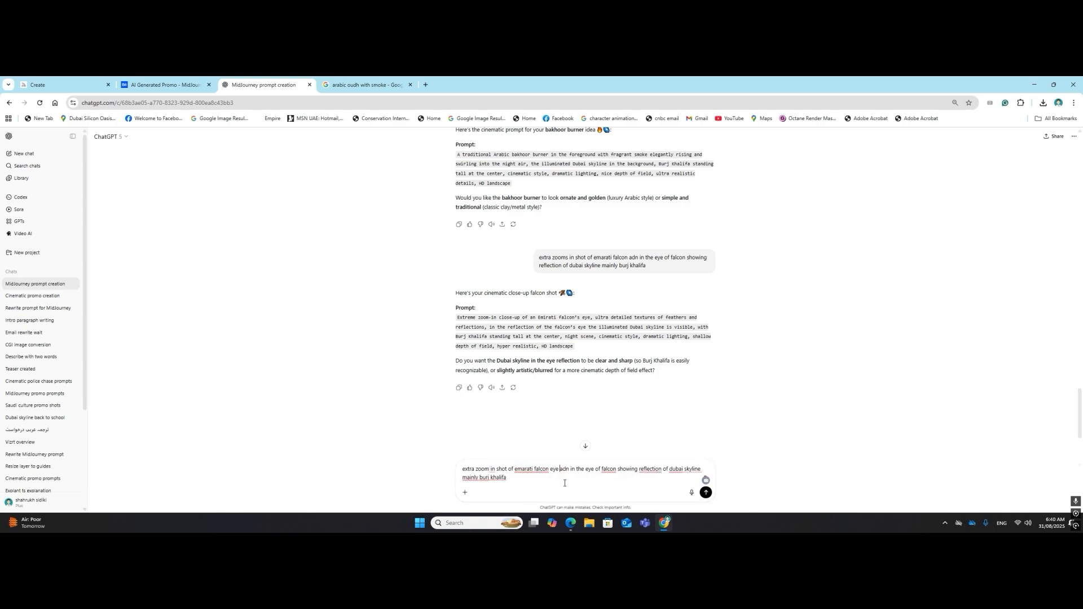
pyautogui.press('Right')
pyautogui.press('Right')
pyautogui.press('BackSpace')
pyautogui.write('d')
pyautogui.press('Right')
pyautogui.press('Right')
pyautogui.press('Right')
pyautogui.press('Right')
pyautogui.press('Right')
pyautogui.press('Right')
pyautogui.press('Right')
pyautogui.press('Right')
pyautogui.press('Right')
pyautogui.press('Right')
pyautogui.press('Right')
pyautogui.press('Right')
pyautogui.press('Right')
pyautogui.press('Right')
pyautogui.press('Right')
pyautogui.press('Return')
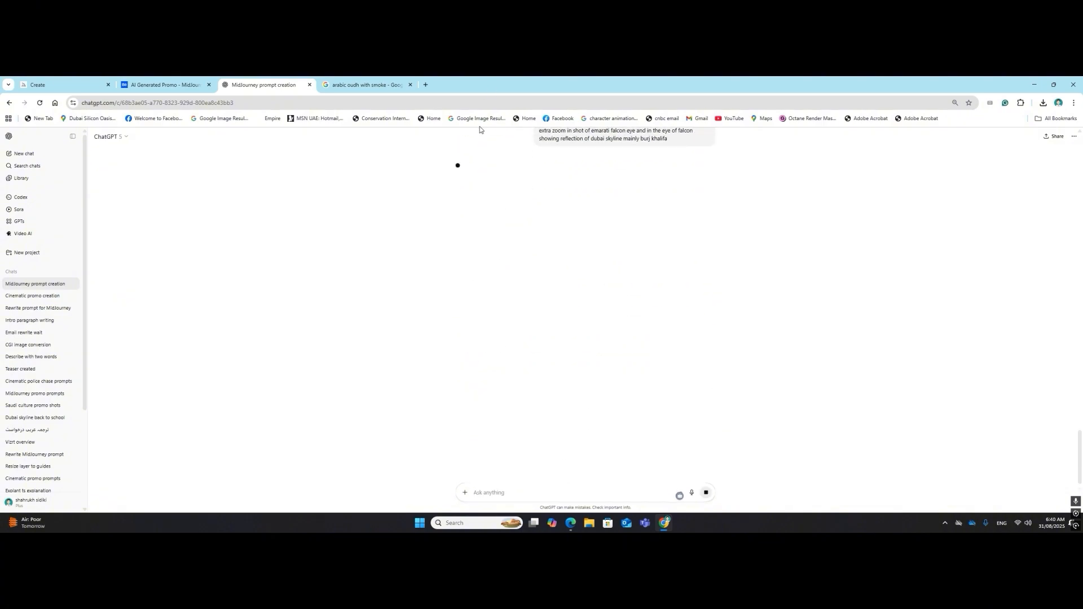
# Copy the revised falcon eye prompt, with feather textures around the eye, from ChatGPT into Midjourney's image prompt.
pyautogui.moveTo(510, 222); pyautogui.dragTo(456, 190)
pyautogui.hotkey('ctrl', 'c')
pyautogui.click(82, 80)
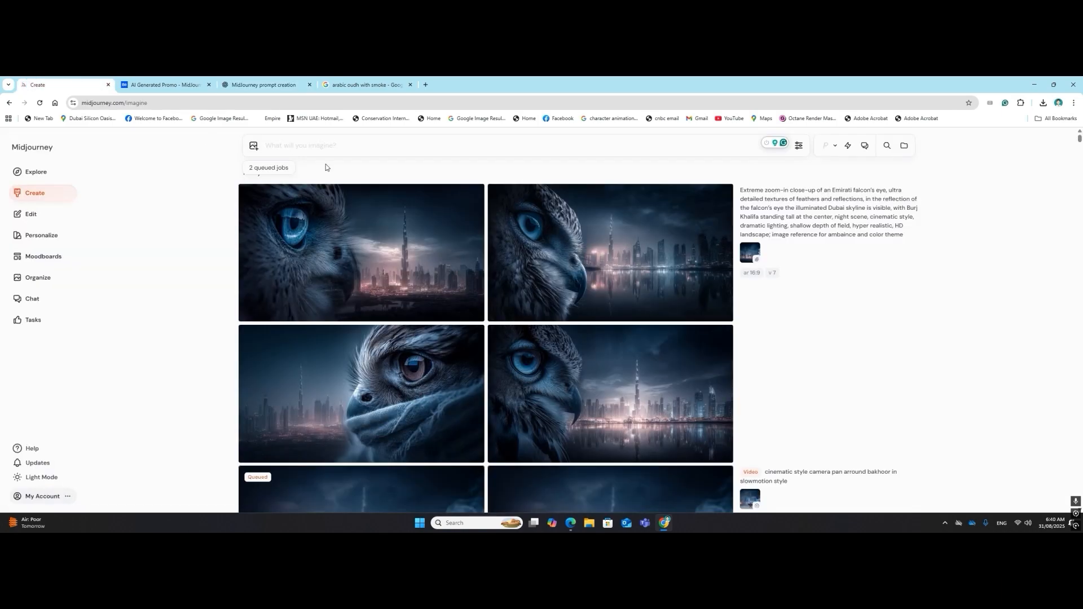
pyautogui.hotkey('ctrl', 'v')
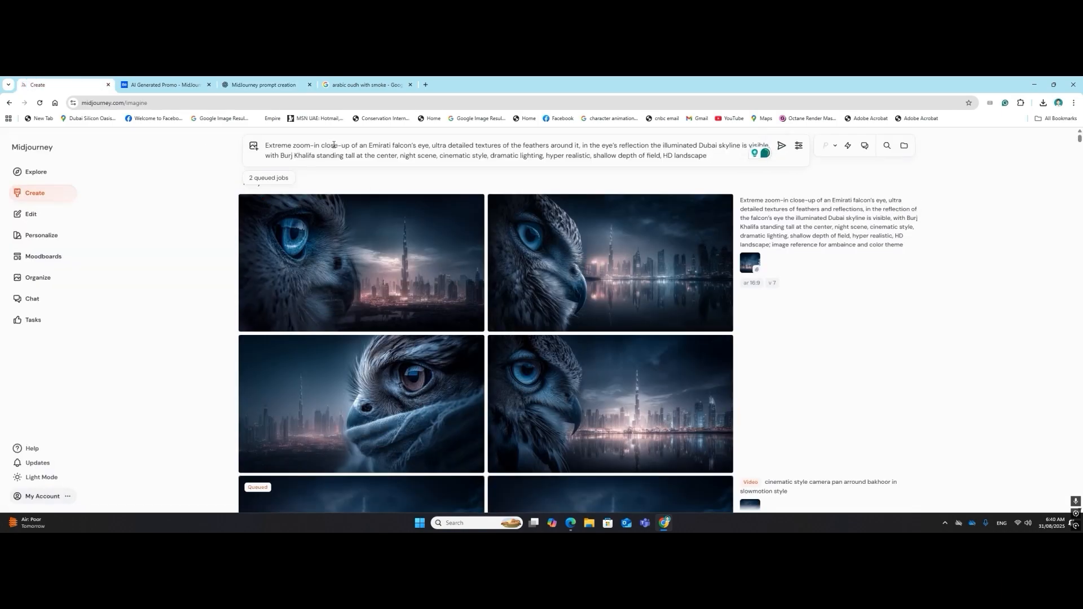
# Add the generated image of the smoking bakhoor burner before the Dubai skyline as a style reference for the falcon eye prompt.
pyautogui.scroll(-3, 515, 303)
pyautogui.scroll(-3, 515, 303)
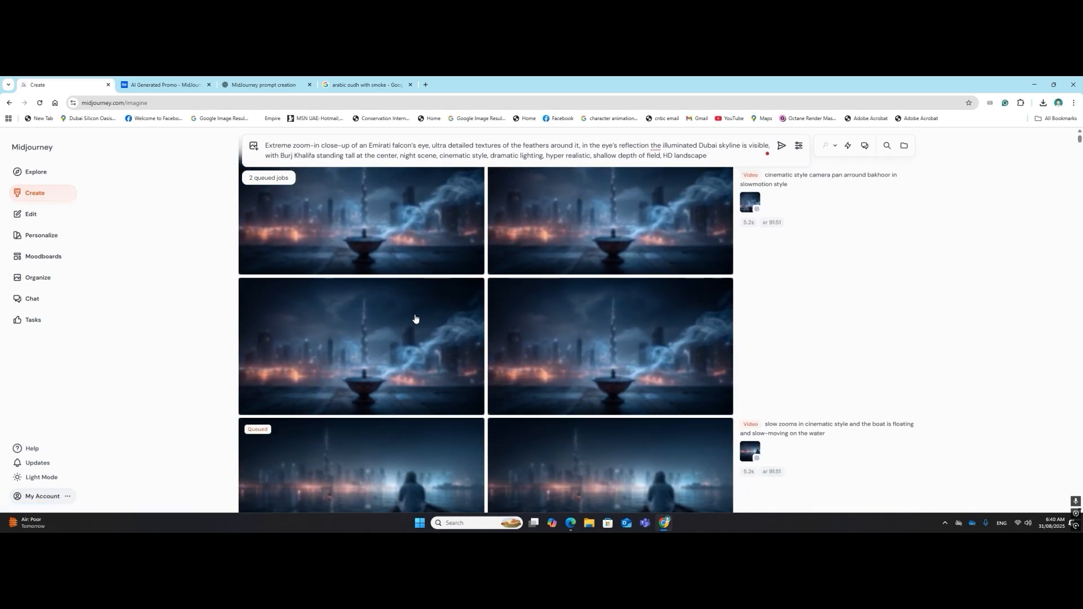
pyautogui.scroll(-3, 465, 355)
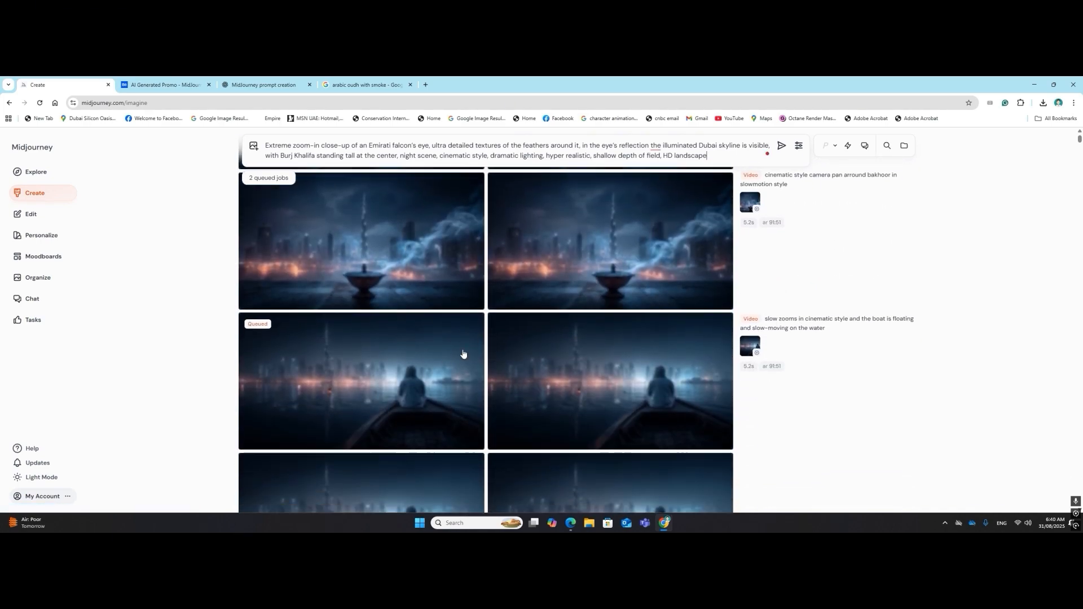
pyautogui.moveTo(440, 346); pyautogui.dragTo(570, 179)
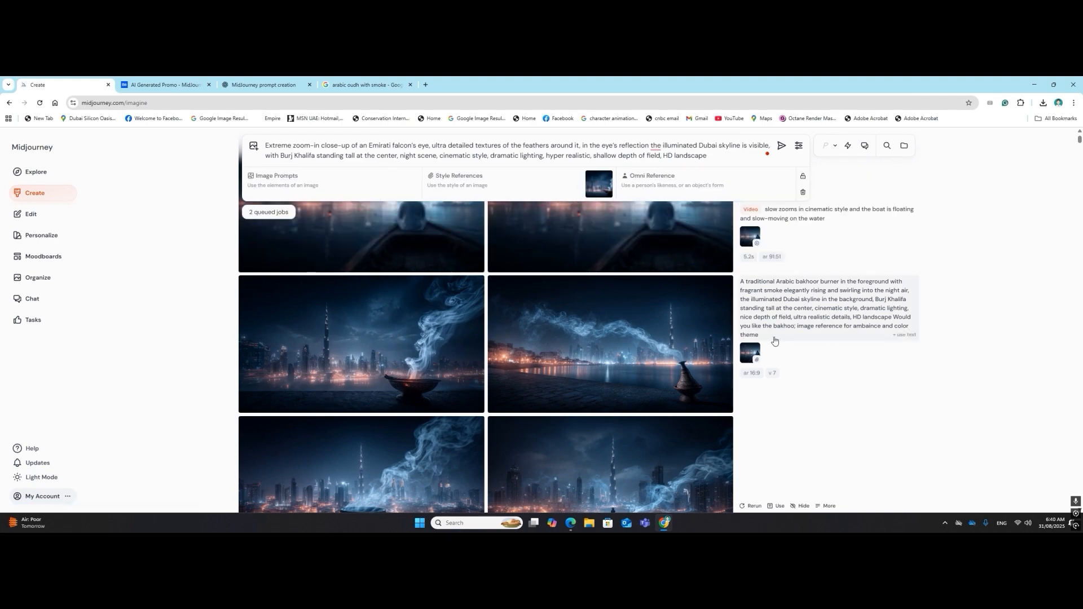
# Copy "; image reference for ambaince and color theme" from the bakhoor burner prompt onto the end of the revised falcon eye prompt and generate the images.
pyautogui.moveTo(773, 340); pyautogui.dragTo(794, 332)
pyautogui.hotkey('ctrl', 'c')
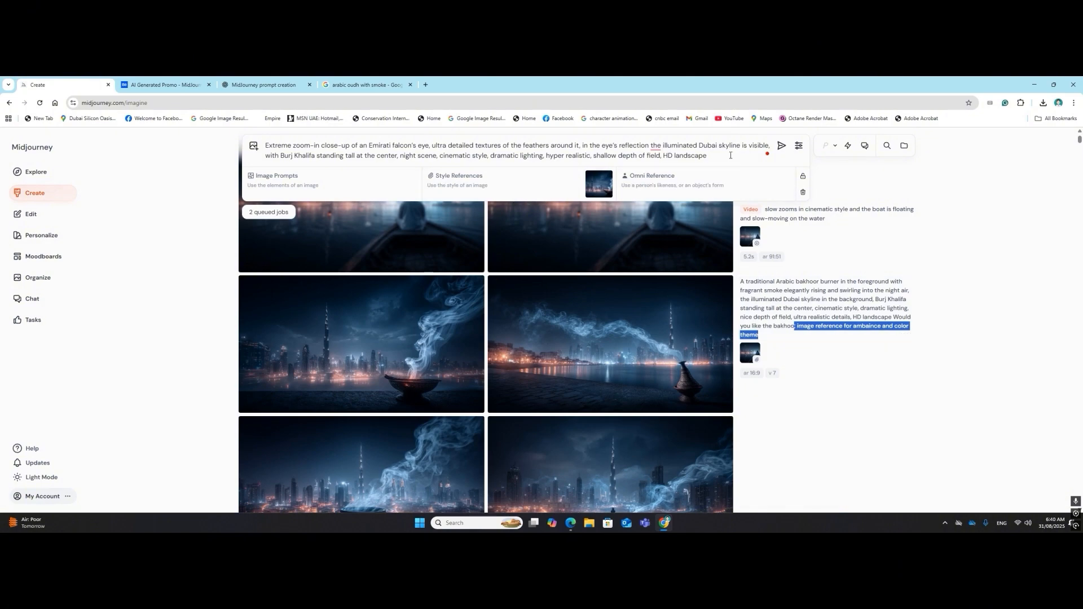
pyautogui.click(729, 155)
pyautogui.hotkey('ctrl', 'v')
pyautogui.click(781, 145)
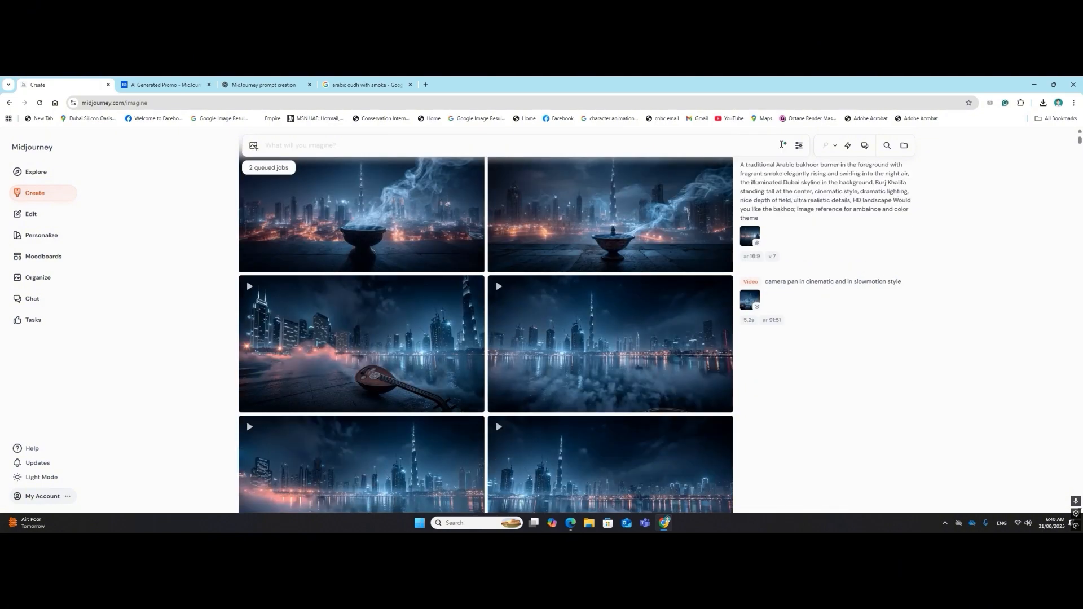
pyautogui.scroll(17, 730, 305)
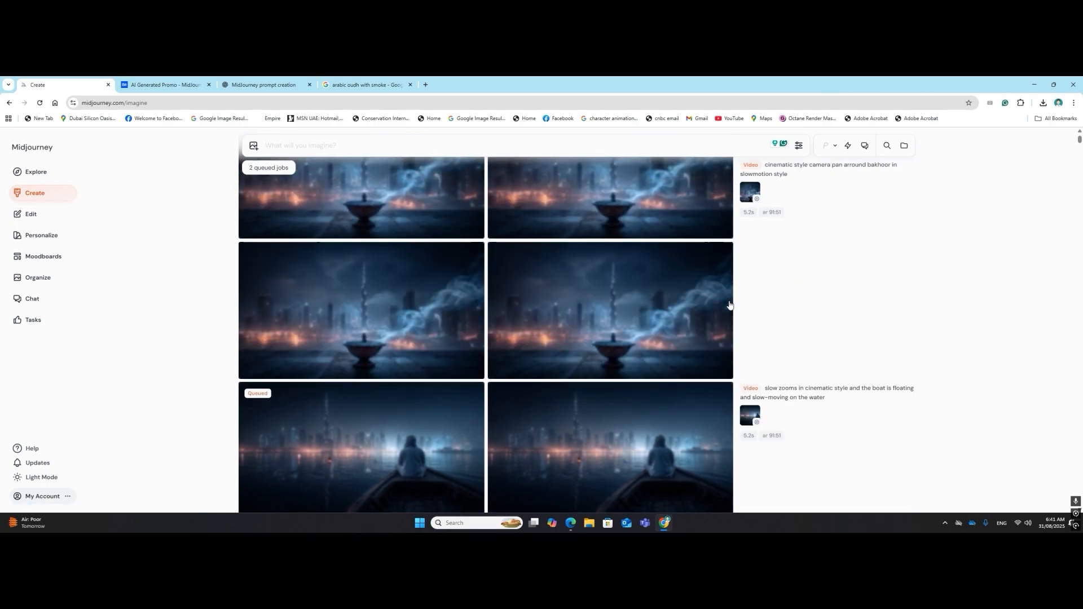
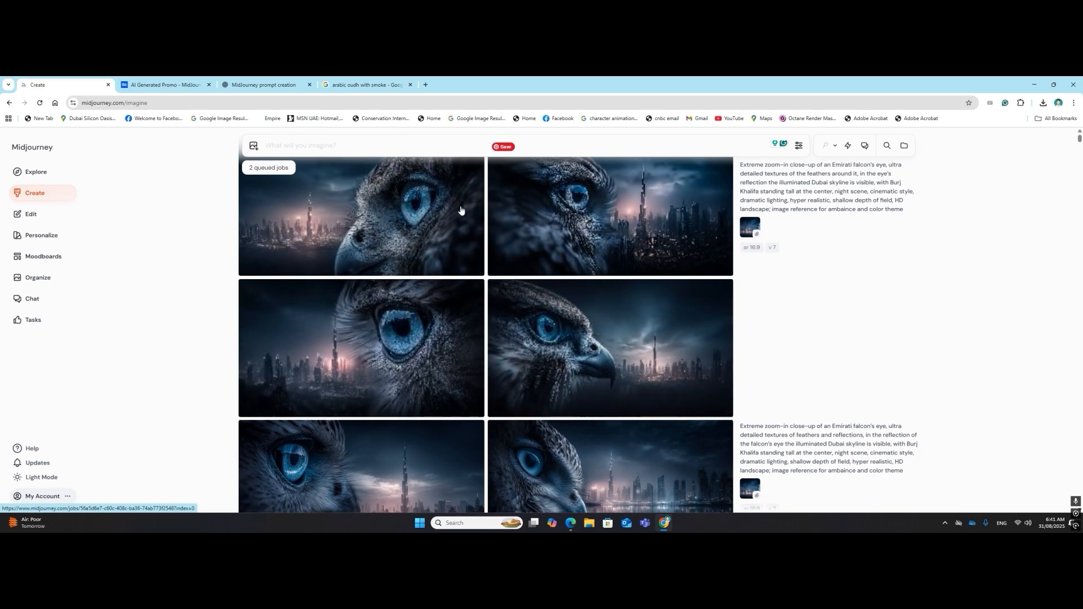
# Switch to ChatGPT and submit the reused request "extra zoom in shot of emarati falcon eye and in the eye of falcon".
pyautogui.click(387, 81)
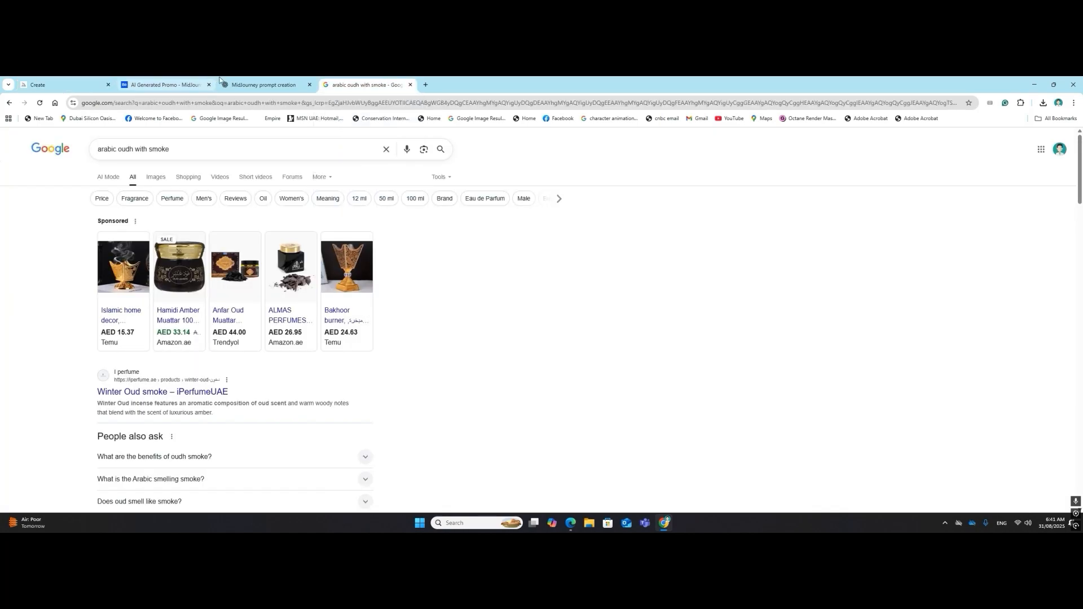
pyautogui.click(276, 85)
pyautogui.click(574, 314)
pyautogui.scroll(3, 574, 316)
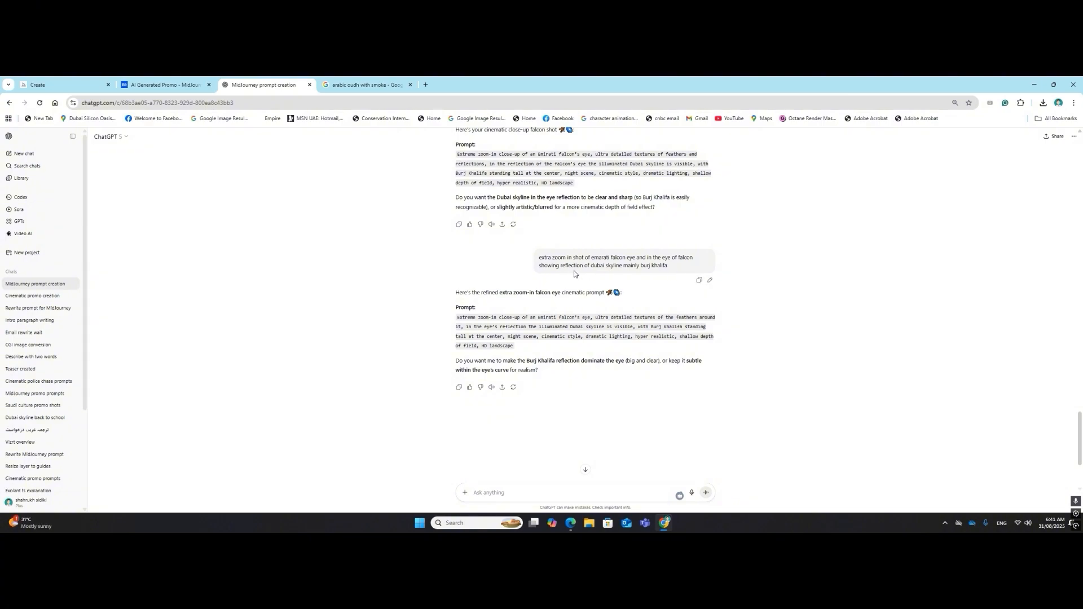
pyautogui.moveTo(697, 259); pyautogui.dragTo(540, 258)
pyautogui.hotkey('ctrl', 'c')
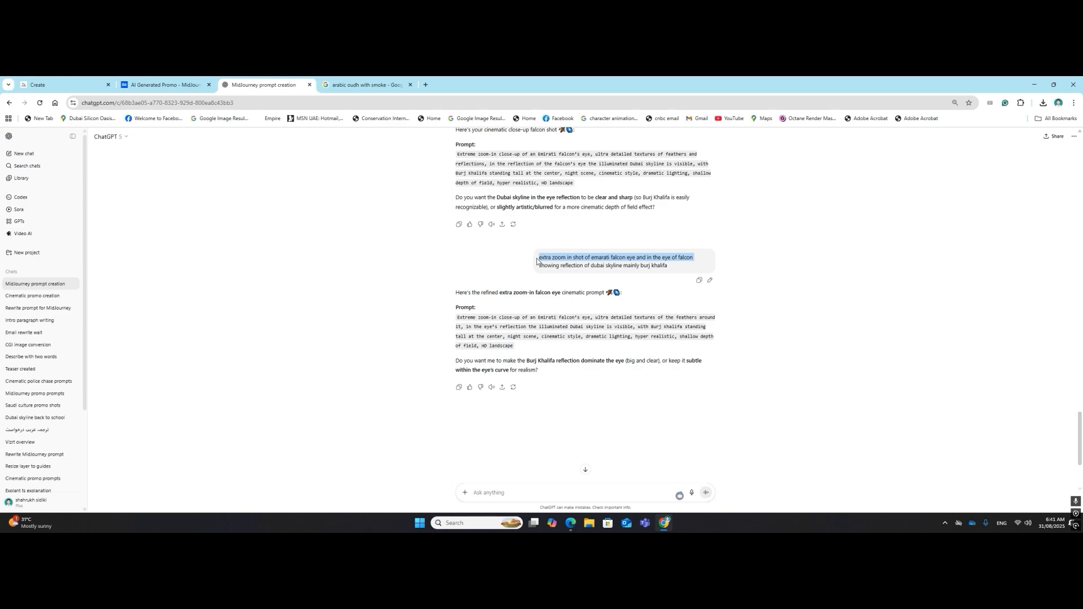
pyautogui.click(484, 492)
pyautogui.hotkey('ctrl', 'v')
pyautogui.press('Return')
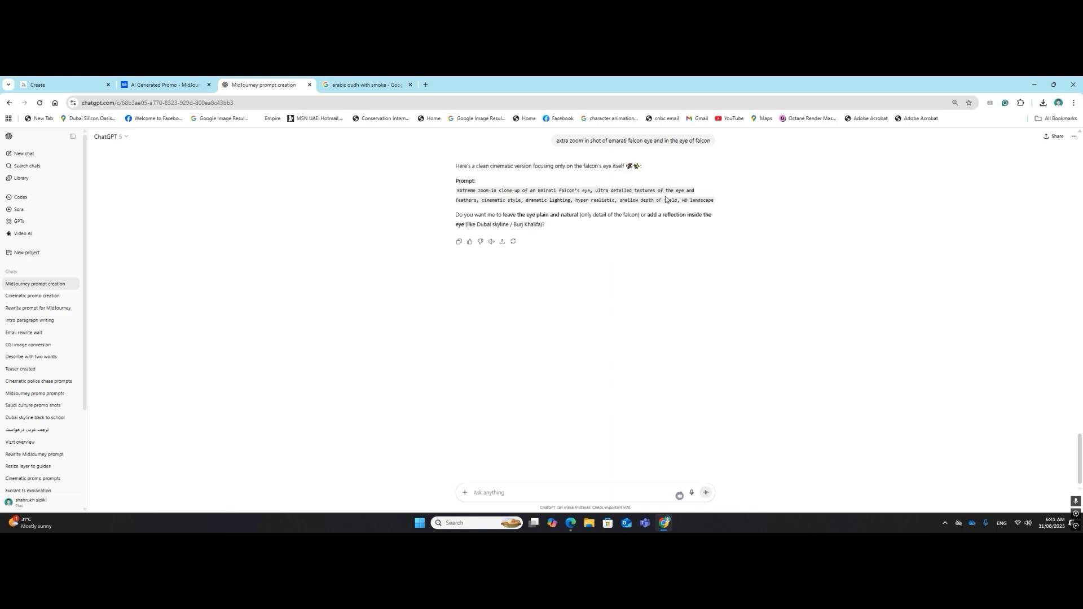
# Copy the generated falcon-eye prompt from ChatGPT into Midjourney's prompt field.
pyautogui.moveTo(727, 201); pyautogui.dragTo(457, 192)
pyautogui.hotkey('ctrl', 'c')
pyautogui.click(24, 80)
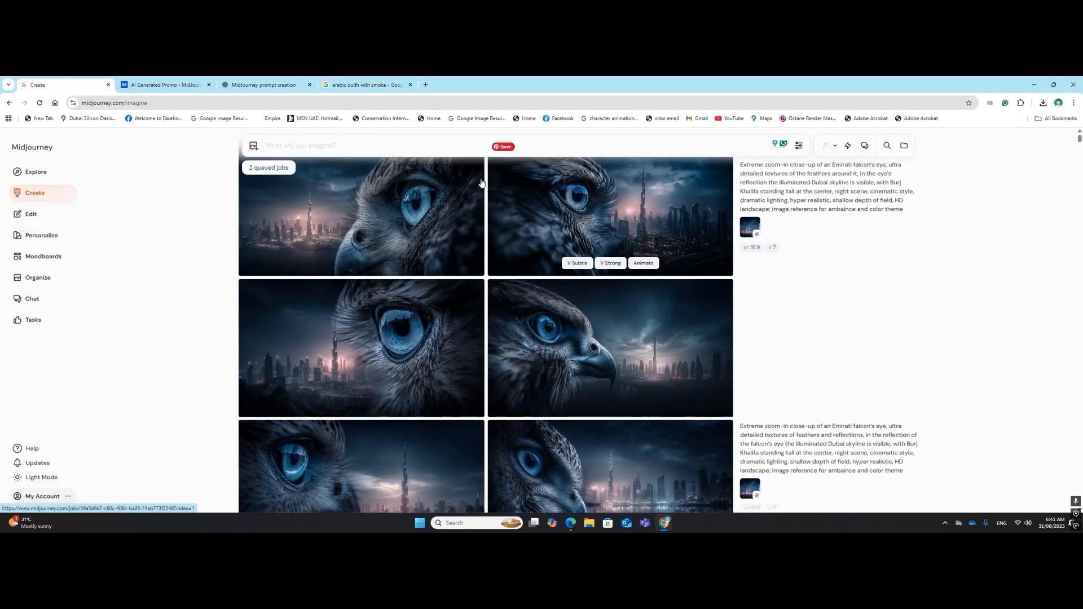
pyautogui.click(373, 145)
pyautogui.hotkey('ctrl', 'v')
# Find the dark night image of the Arab man in a boat and add it to the prompt as a style reference.
pyautogui.scroll(-5, 580, 416)
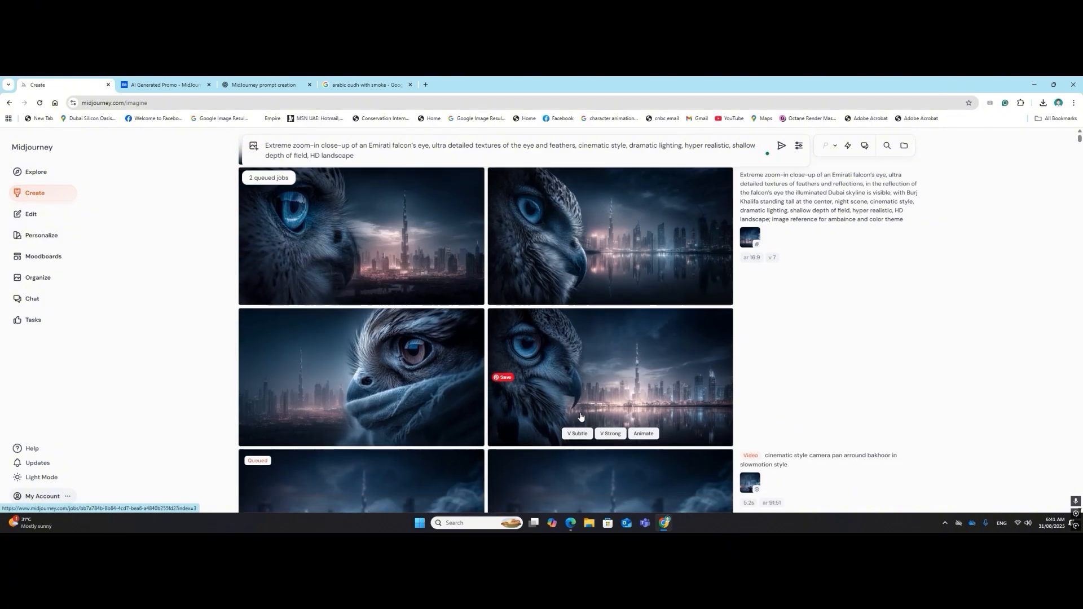
pyautogui.scroll(-10, 581, 416)
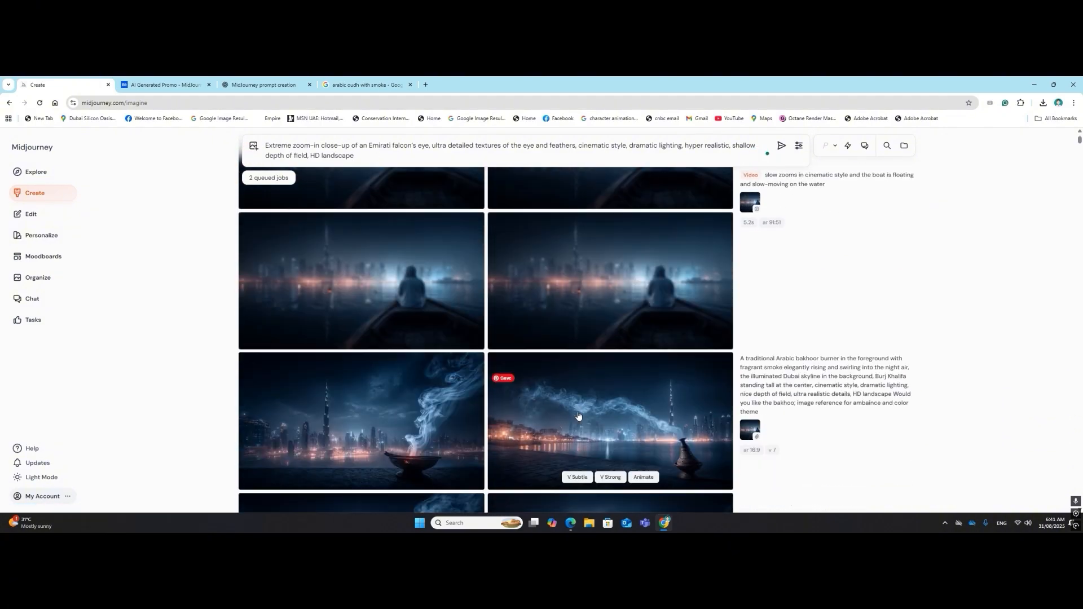
pyautogui.scroll(-10, 578, 416)
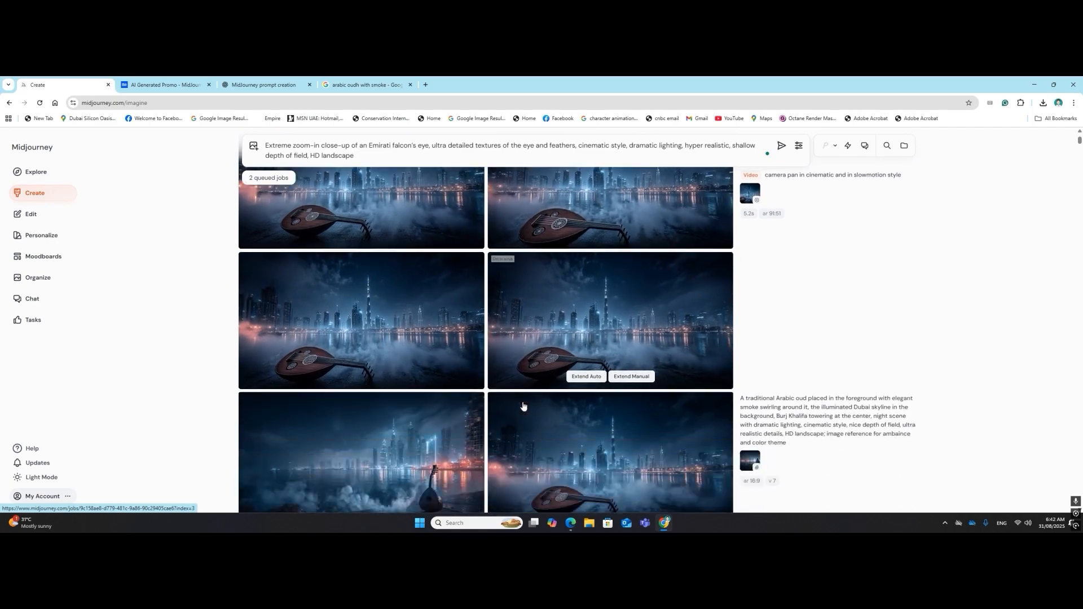
pyautogui.scroll(10, 523, 406)
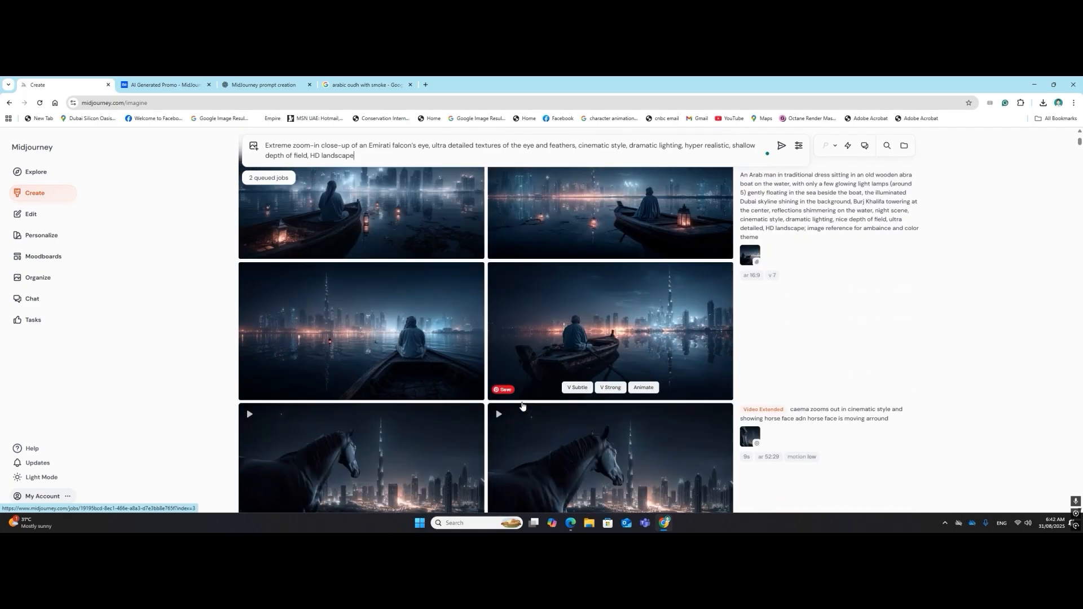
pyautogui.scroll(-5, 522, 405)
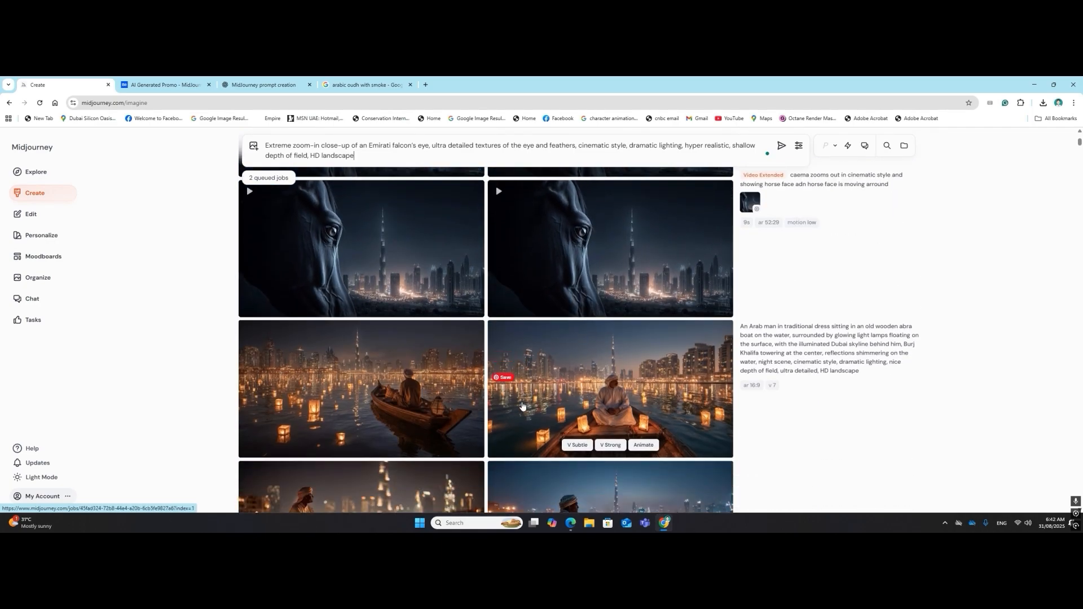
pyautogui.scroll(-8, 522, 405)
pyautogui.moveTo(445, 366); pyautogui.dragTo(564, 183)
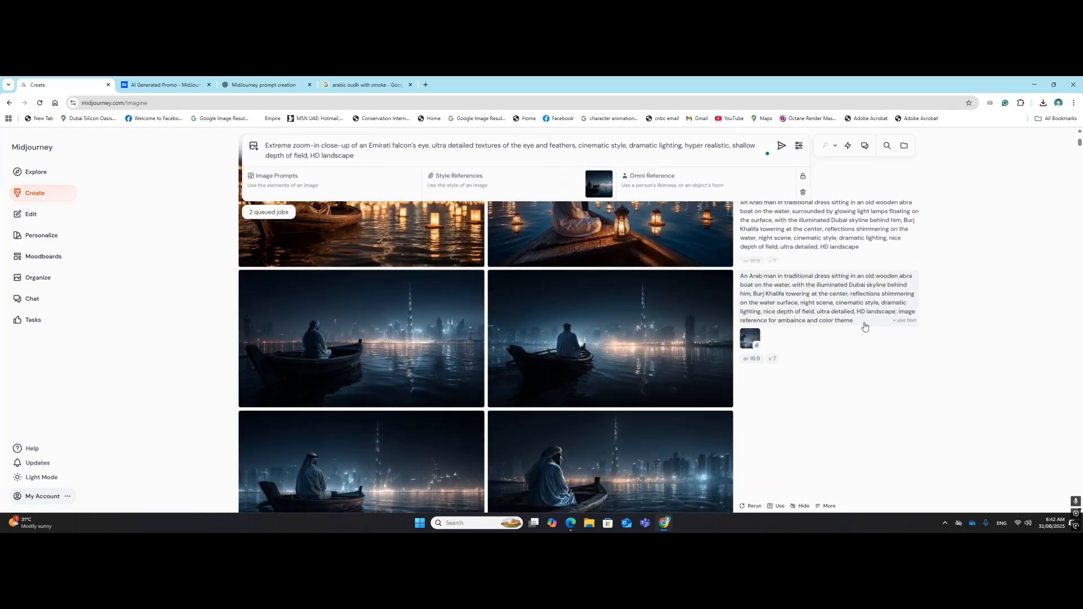
# Append "; image reference for ambaince and color theme", copied from the boat prompt, to the falcon prompt and submit it.
pyautogui.moveTo(854, 321); pyautogui.dragTo(895, 314)
pyautogui.hotkey('ctrl', 'c')
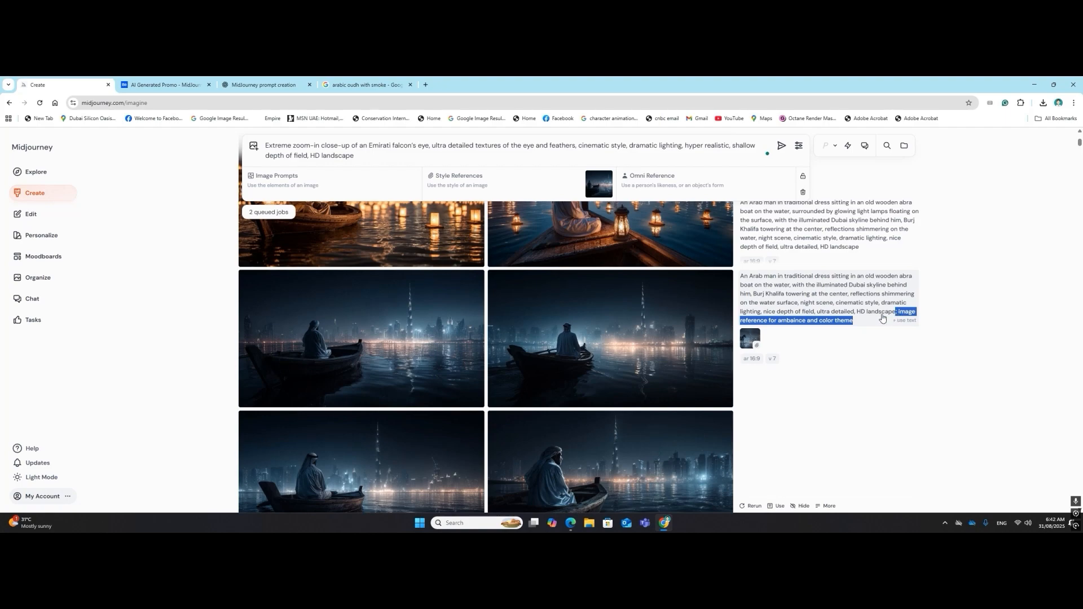
pyautogui.click(407, 157)
pyautogui.hotkey('ctrl', 'v')
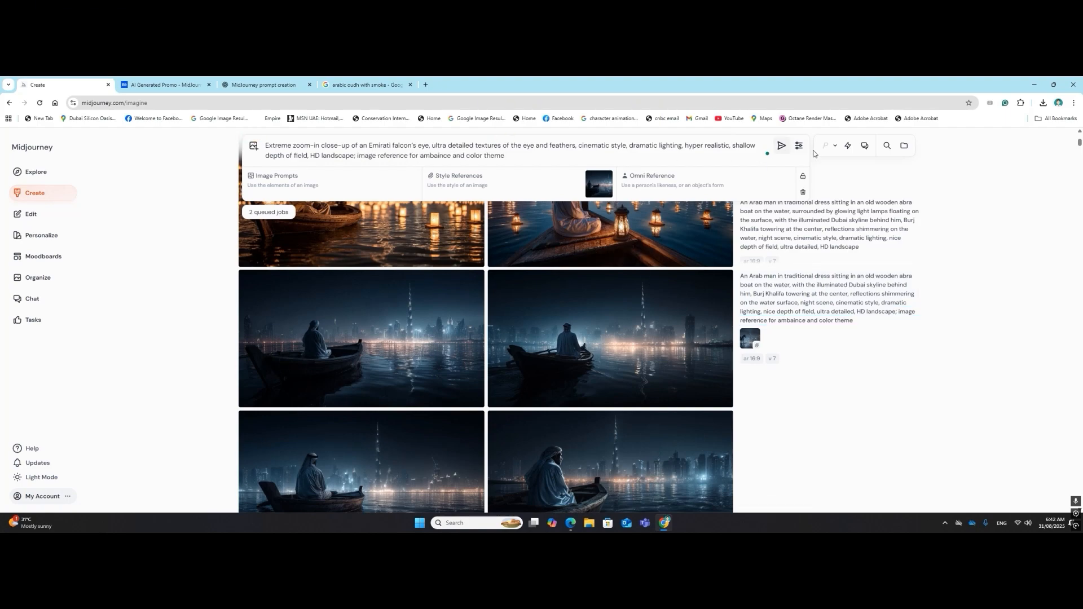
pyautogui.click(782, 145)
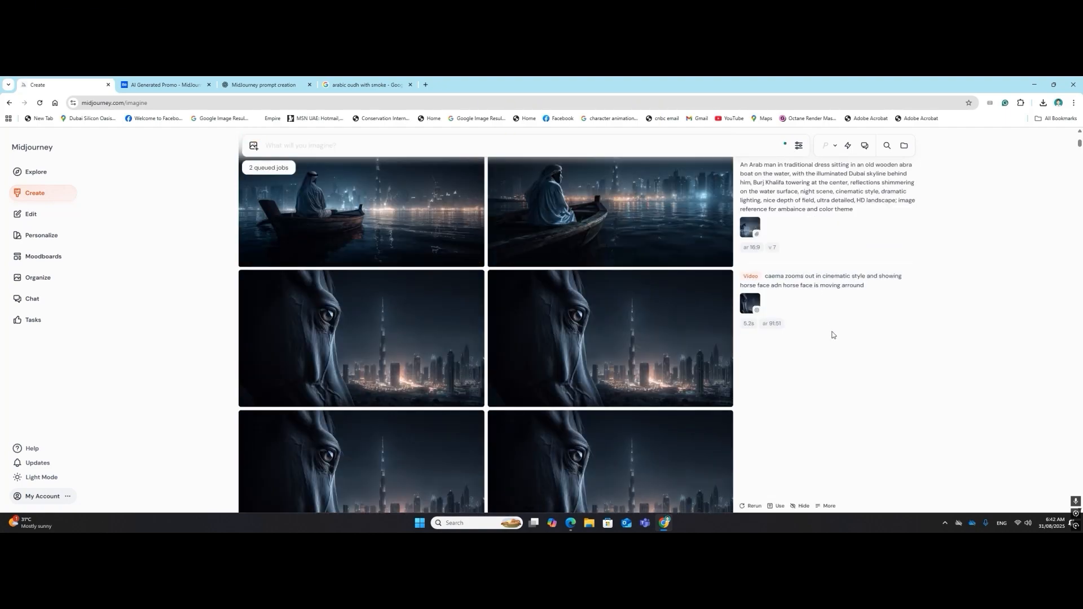
pyautogui.scroll(10, 834, 334)
pyautogui.scroll(-2, 835, 335)
pyautogui.scroll(3, 836, 336)
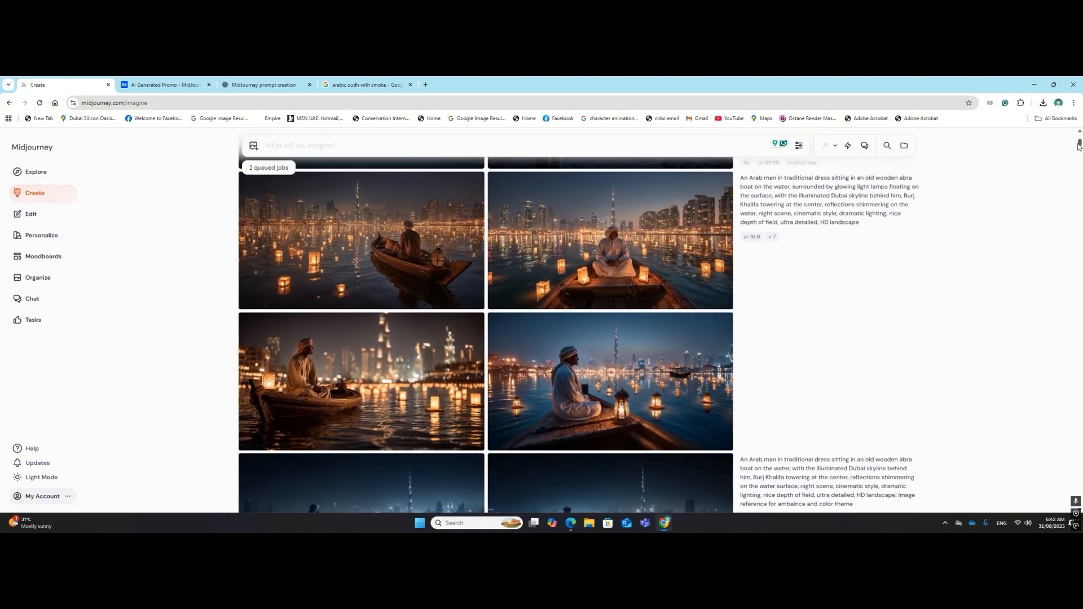
pyautogui.moveTo(1079, 146); pyautogui.dragTo(1078, 134)
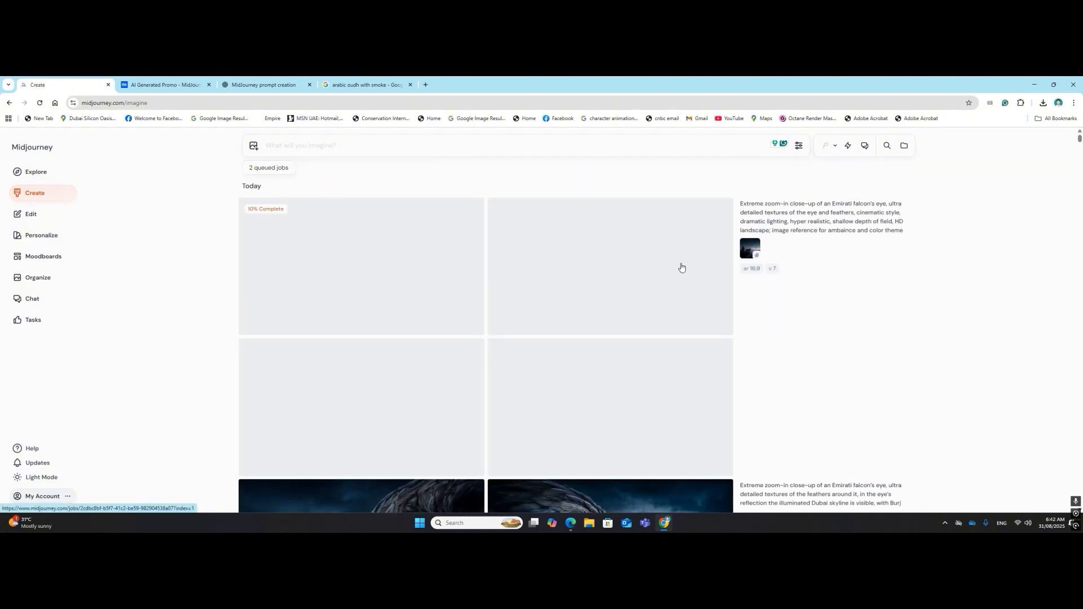
# Open the first oud video of the "camera pan in cinematic and in slowmotion style" job and download it.
pyautogui.scroll(-4, 611, 314)
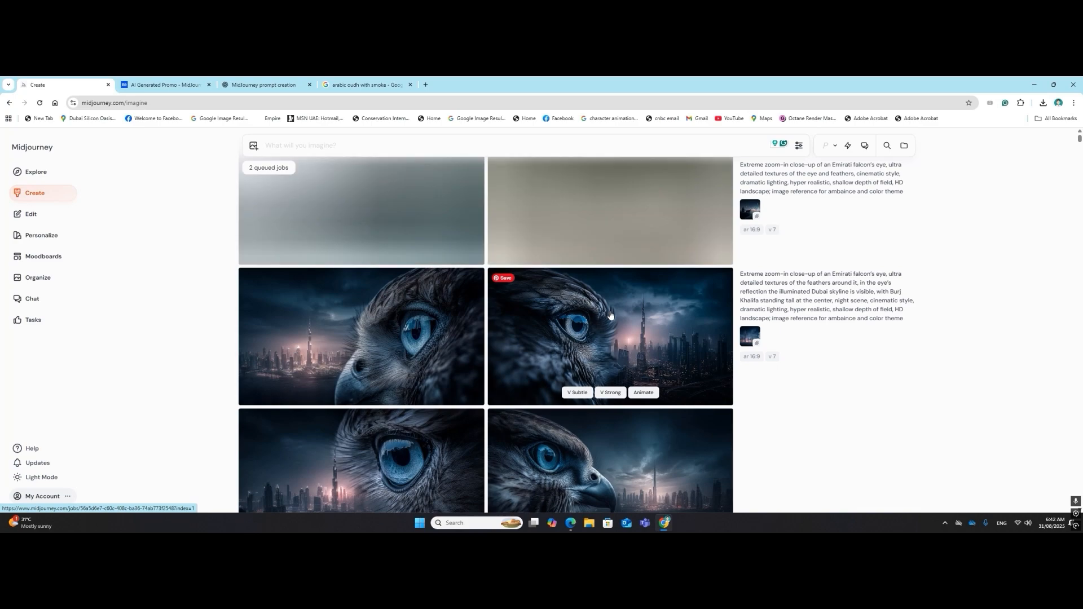
pyautogui.scroll(-2, 610, 317)
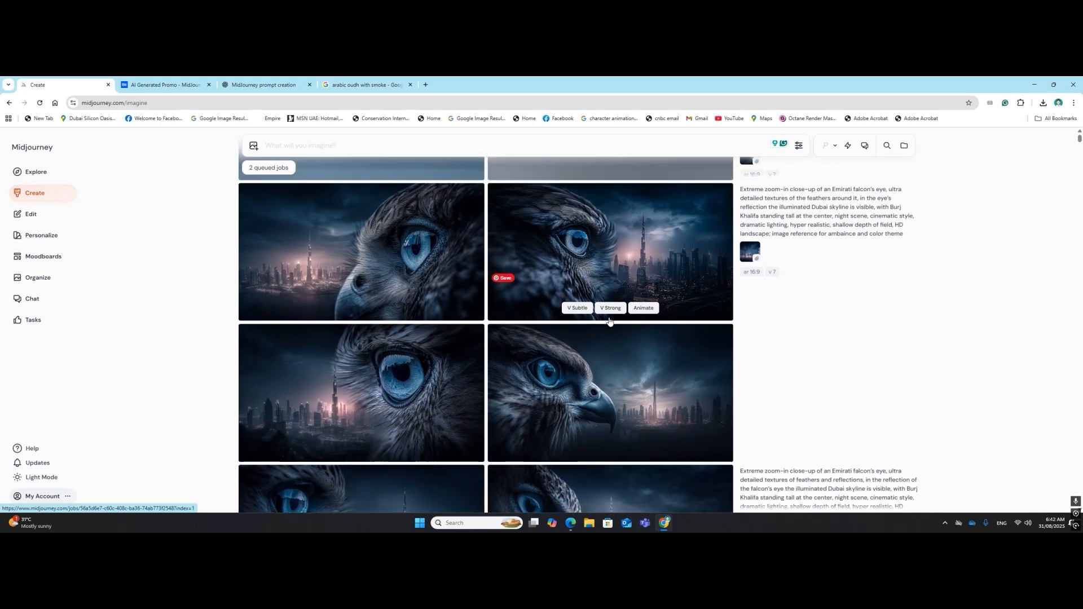
pyautogui.scroll(-3, 609, 321)
pyautogui.scroll(-10, 609, 322)
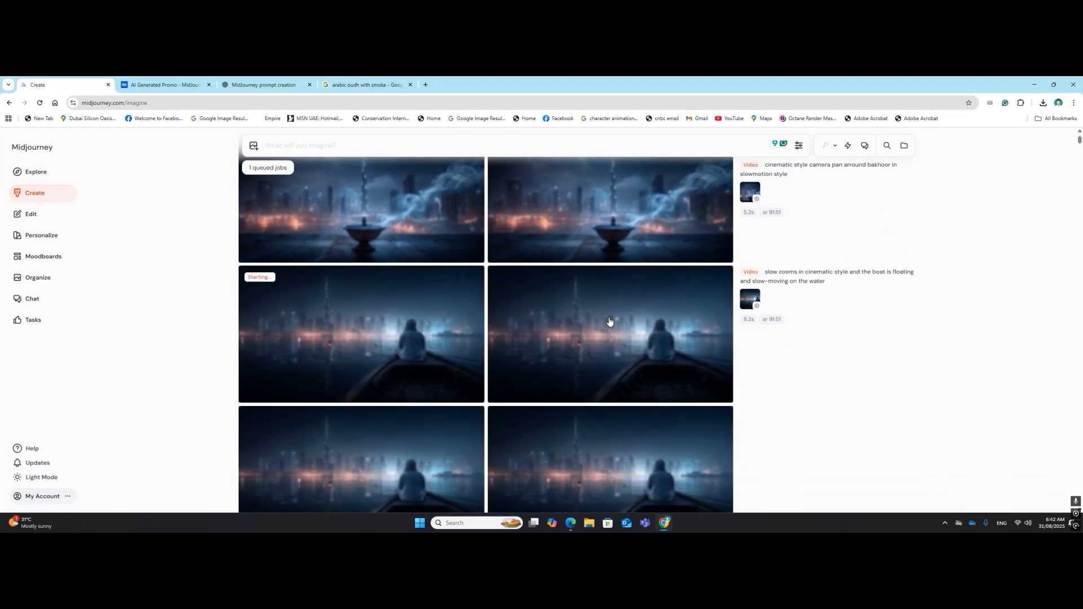
pyautogui.scroll(-2, 609, 322)
pyautogui.scroll(-5, 610, 322)
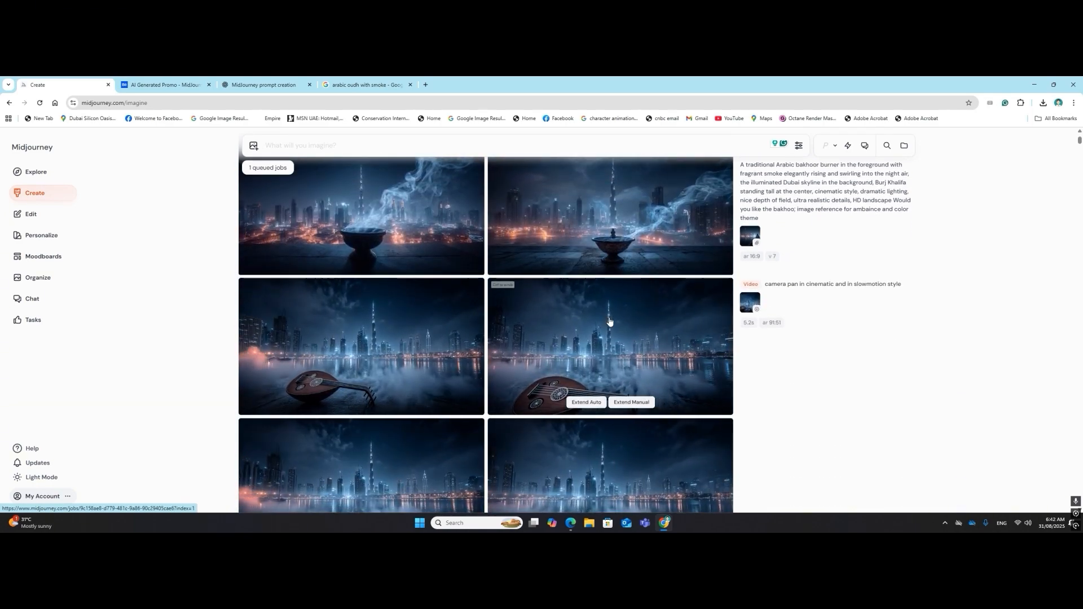
pyautogui.click(433, 336)
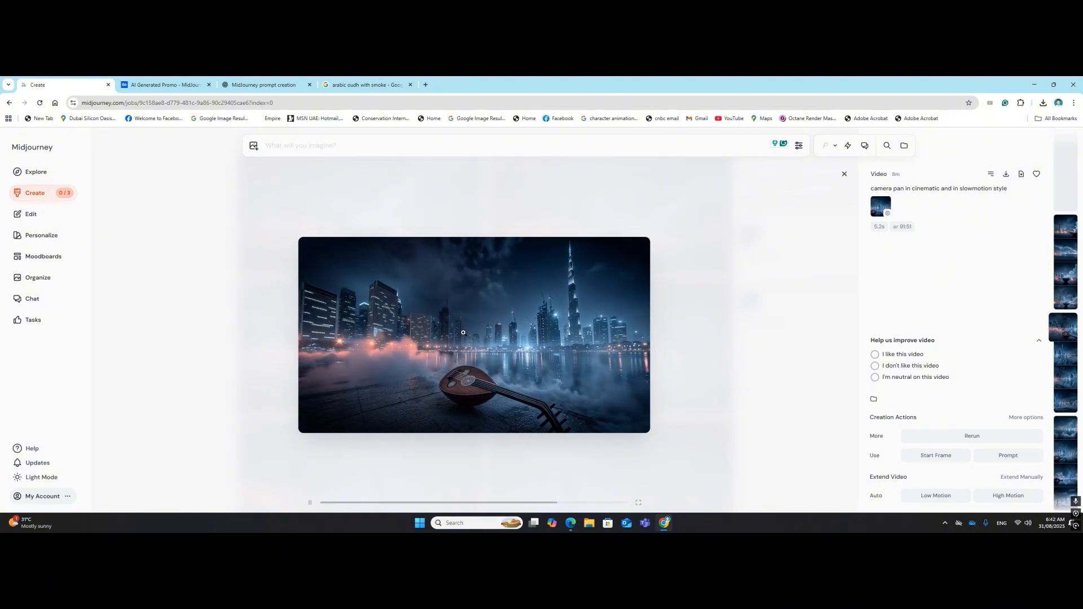
pyautogui.click(1006, 175)
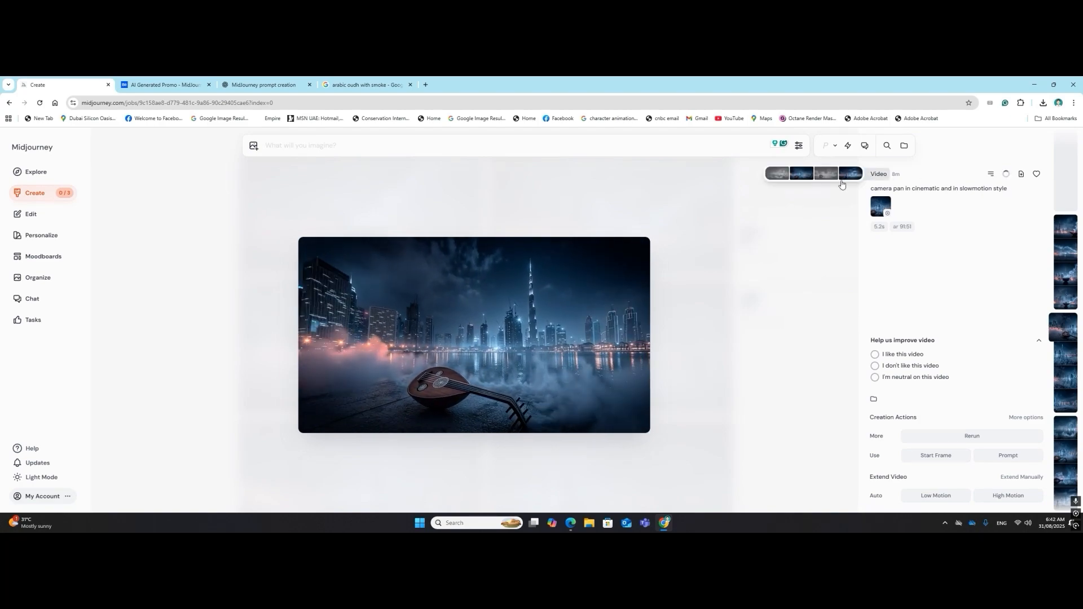
pyautogui.press('Escape')
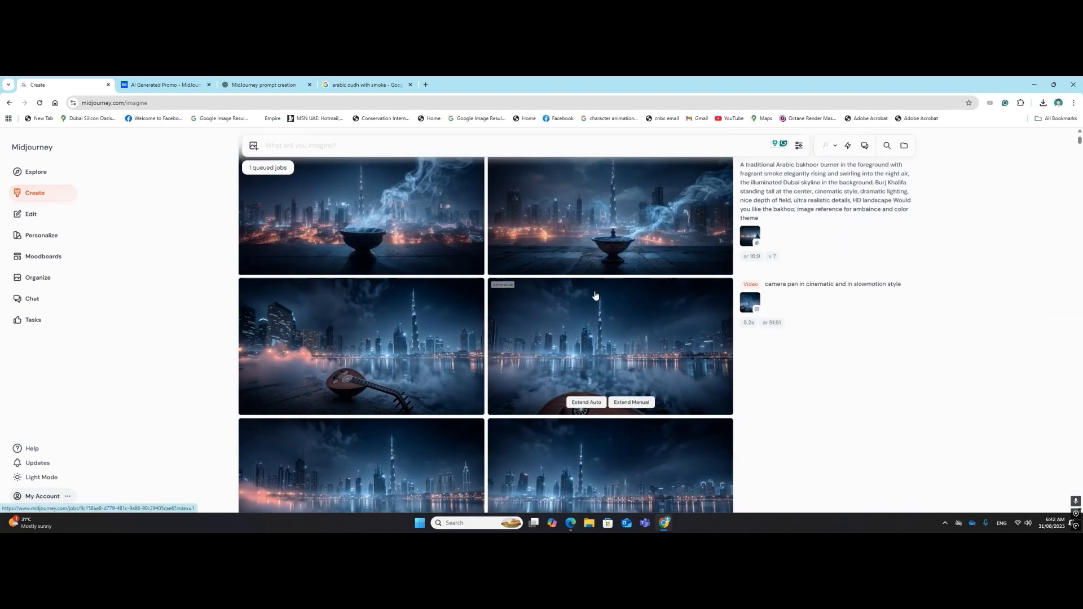
# Examine the new falcon-eye images, enlarging the headscarf eye close-up and the falcon close-up beside the Burj Khalifa skyline.
pyautogui.scroll(10, 596, 295)
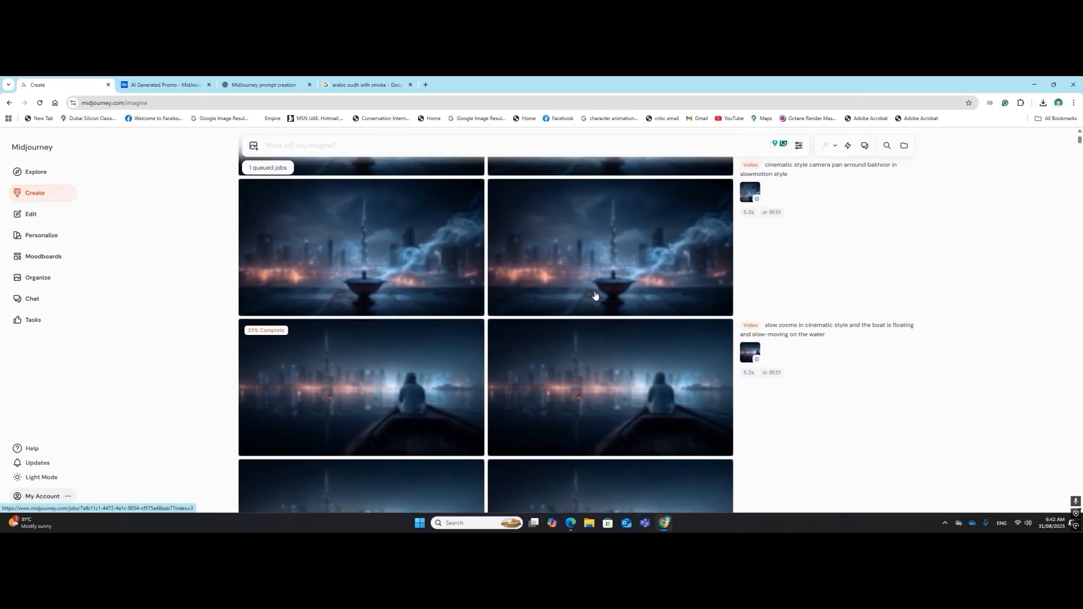
pyautogui.scroll(10, 596, 295)
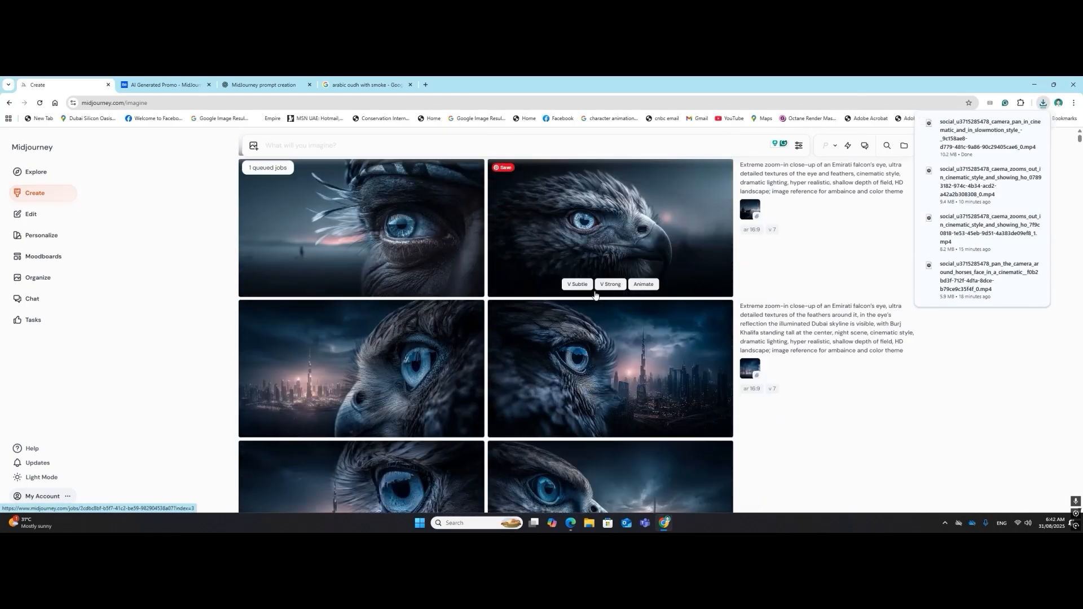
pyautogui.scroll(3, 595, 295)
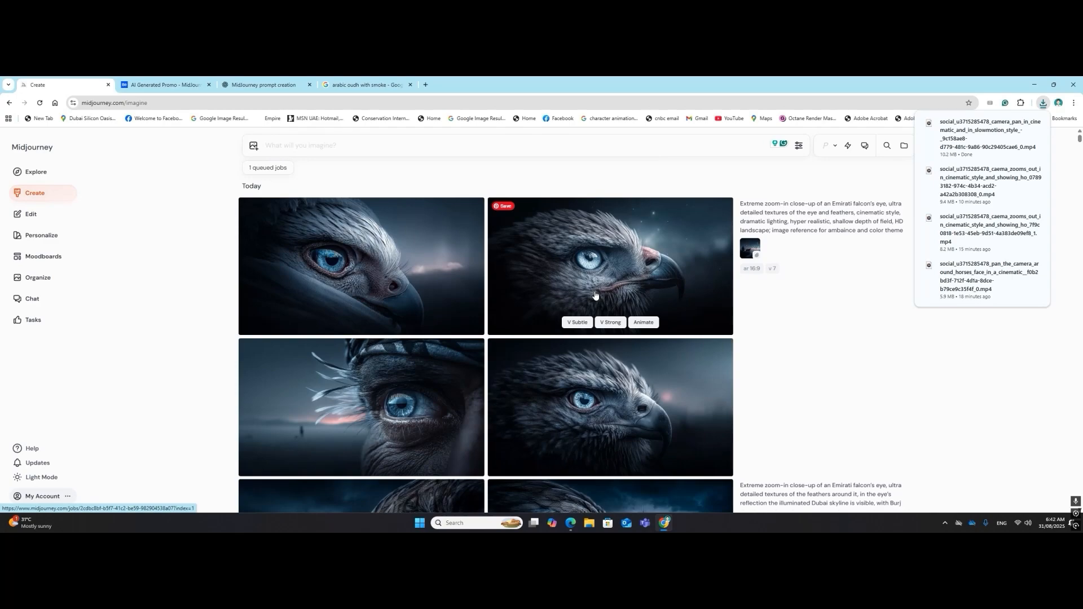
pyautogui.scroll(-1, 595, 295)
pyautogui.scroll(-1, 595, 295)
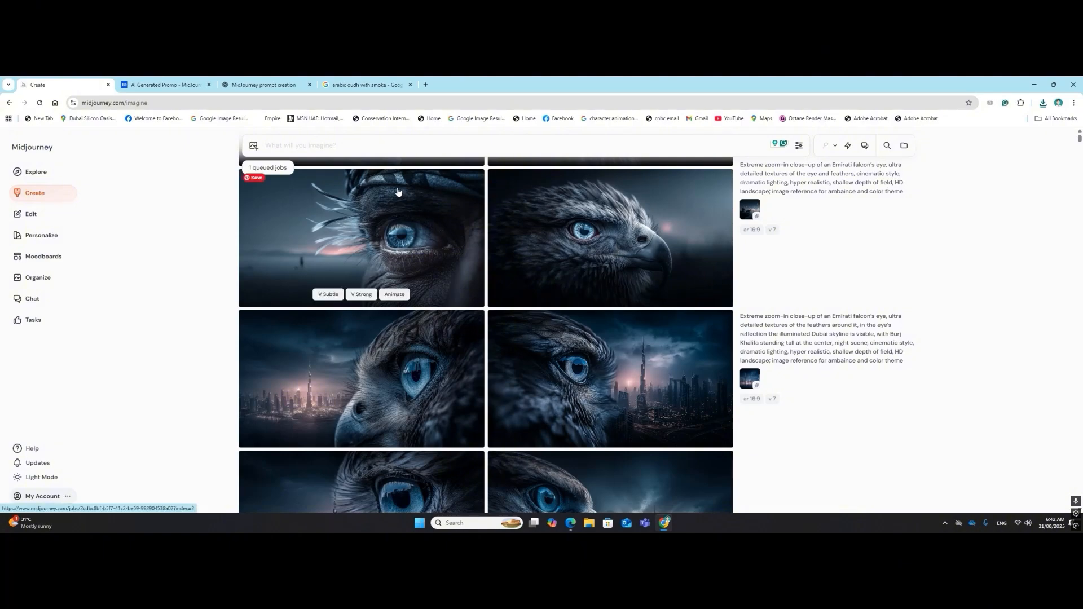
pyautogui.click(419, 246)
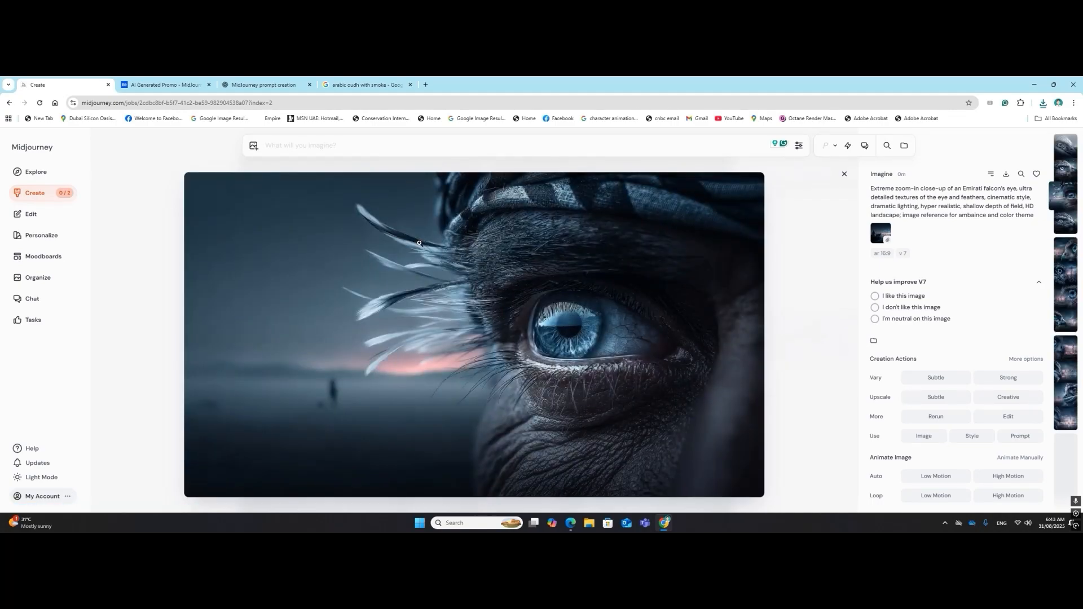
pyautogui.press('Escape')
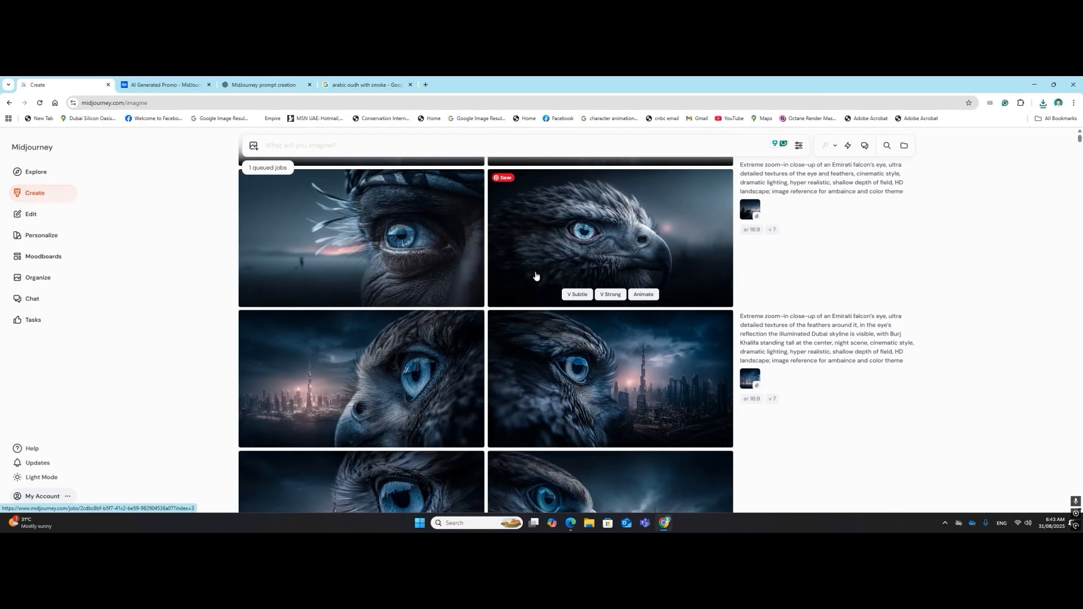
pyautogui.click(590, 362)
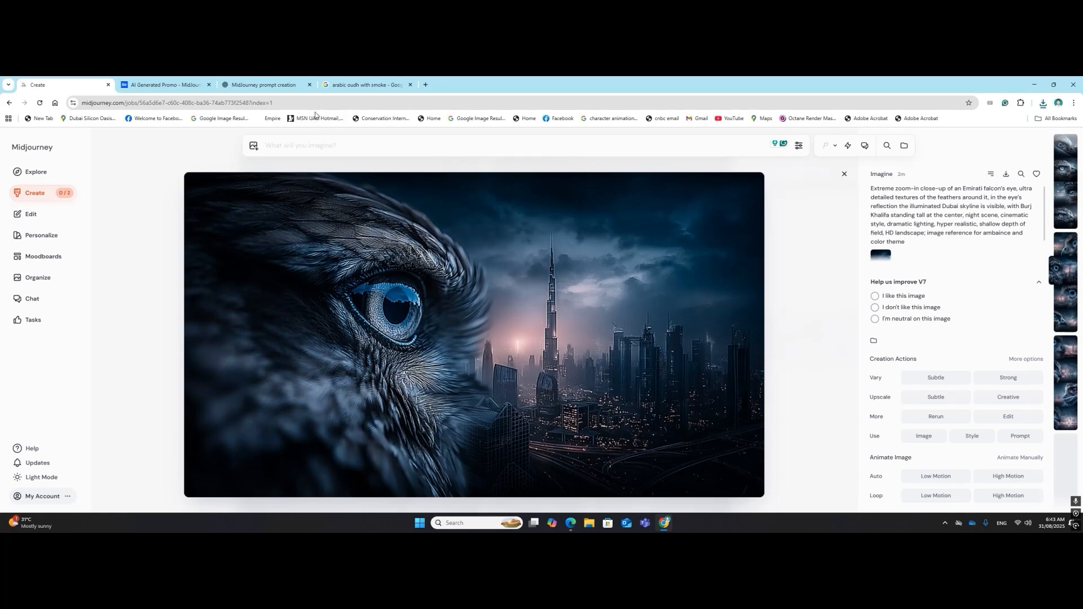
# Switch to ChatGPT and submit the request "extra zoom in ultra zoom in shot of emarati falcon".
pyautogui.click(277, 84)
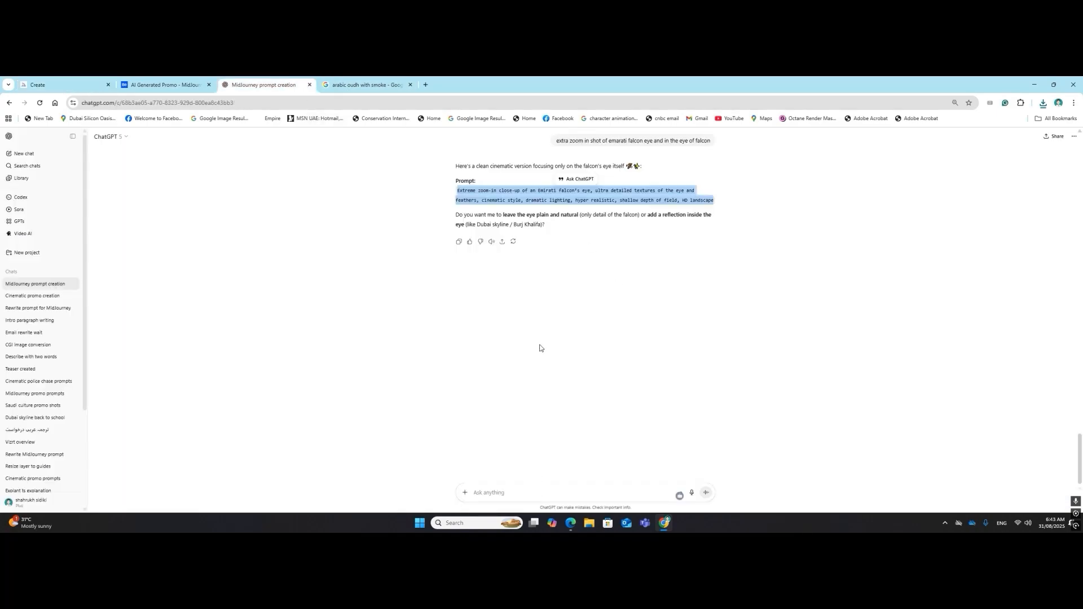
pyautogui.click(503, 492)
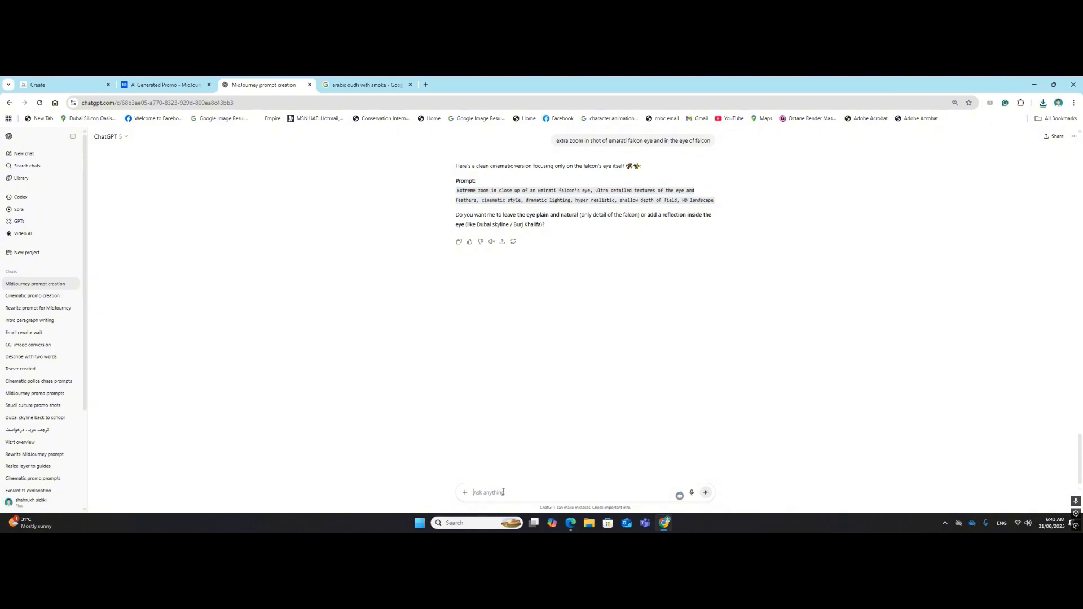
pyautogui.write('ex')
pyautogui.press('Return')
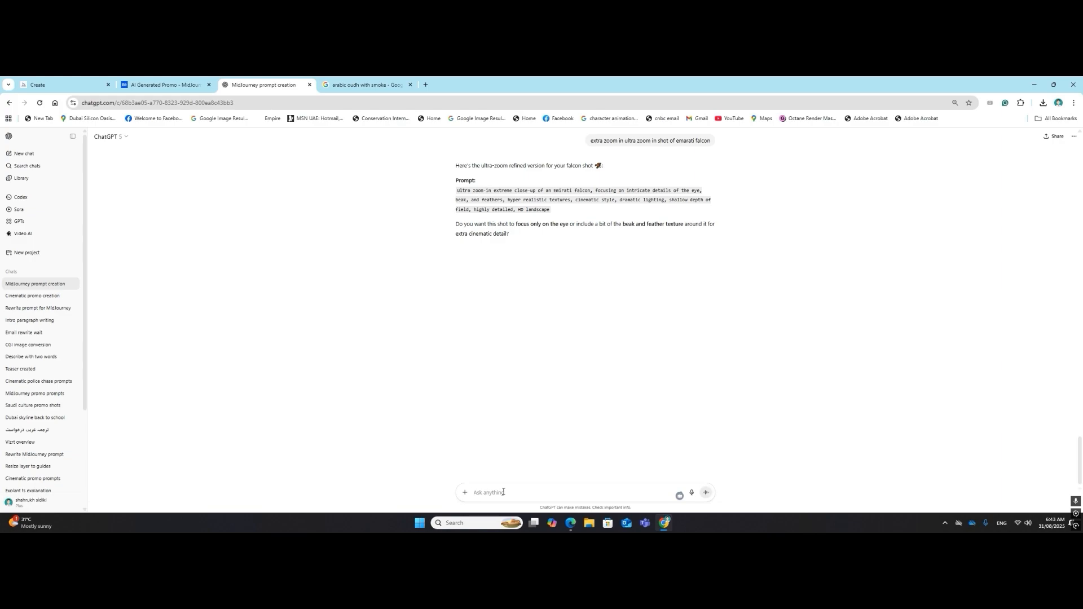
# Copy ChatGPT's ultra zoom-in Emirati falcon prompt about the eye, beak and feathers, switch to Midjourney and paste it as the new prompt.
pyautogui.moveTo(564, 213); pyautogui.dragTo(449, 214)
pyautogui.hotkey('ctrl', 'c')
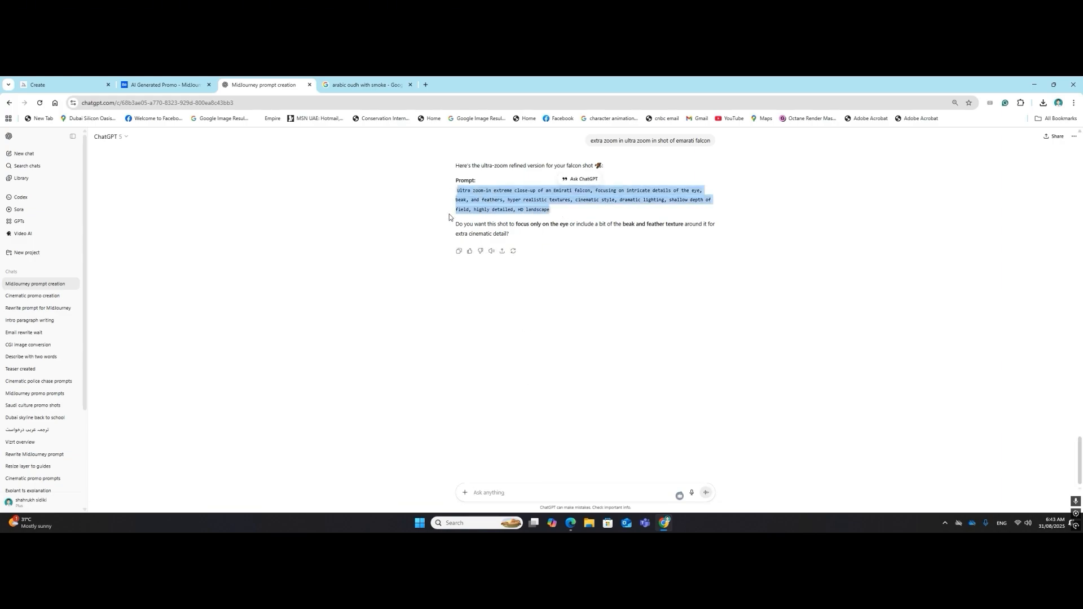
pyautogui.click(45, 85)
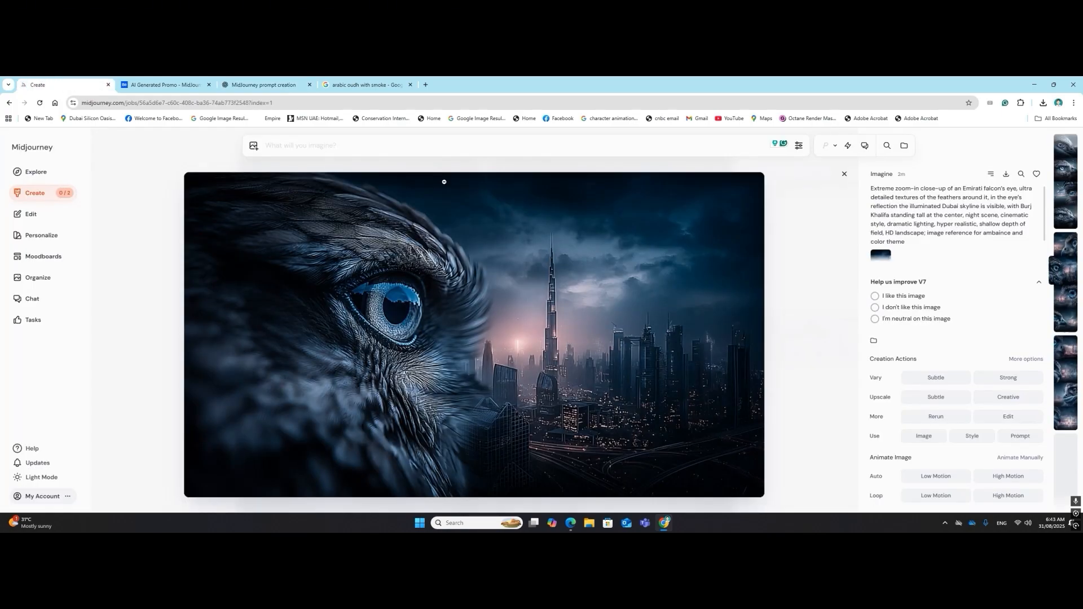
pyautogui.click(845, 174)
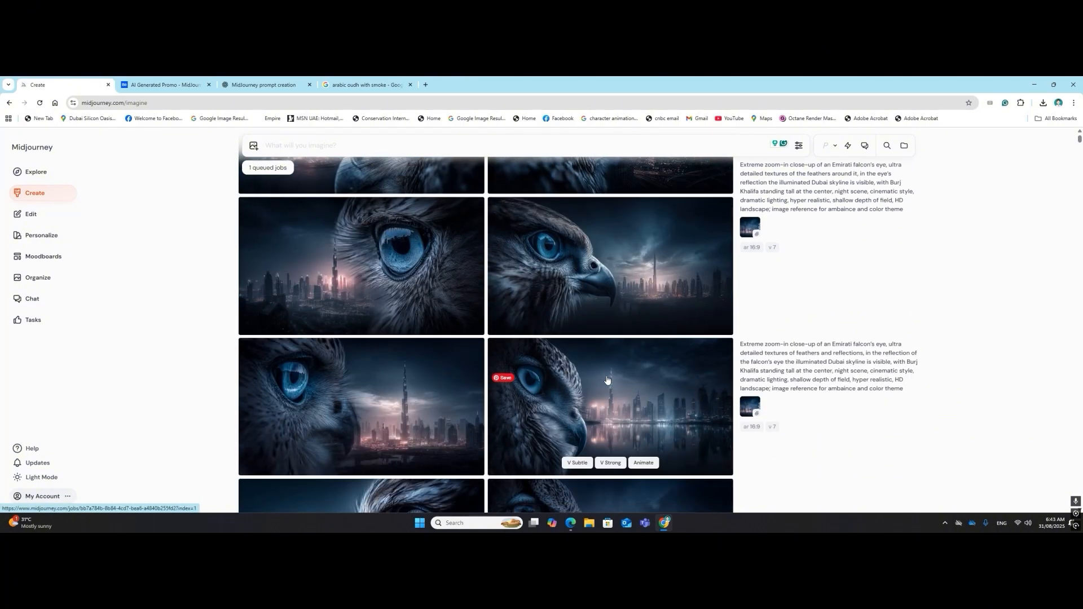
pyautogui.scroll(-5, 607, 380)
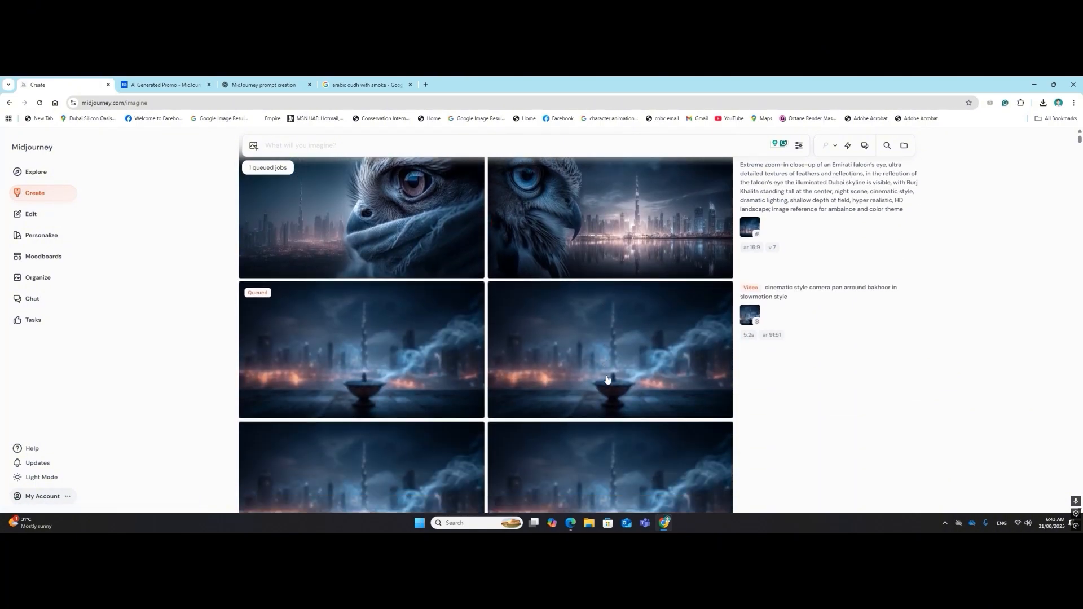
pyautogui.hotkey('ctrl', 'v')
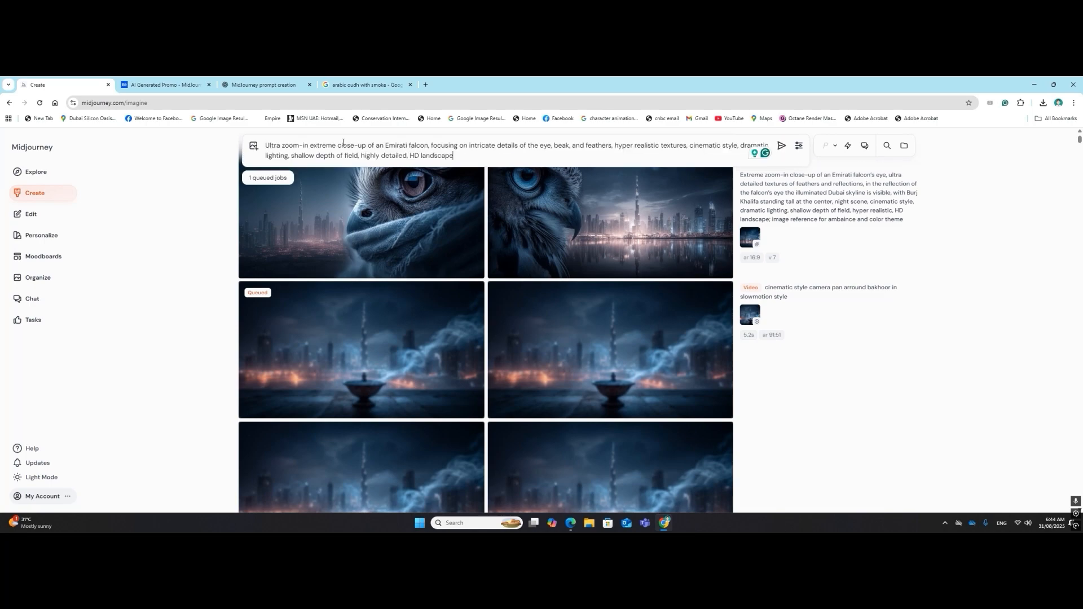
# Attach the night image of the seated person in the boat to the falcon prompt as a style reference.
pyautogui.scroll(-2, 395, 282)
pyautogui.scroll(-3, 434, 344)
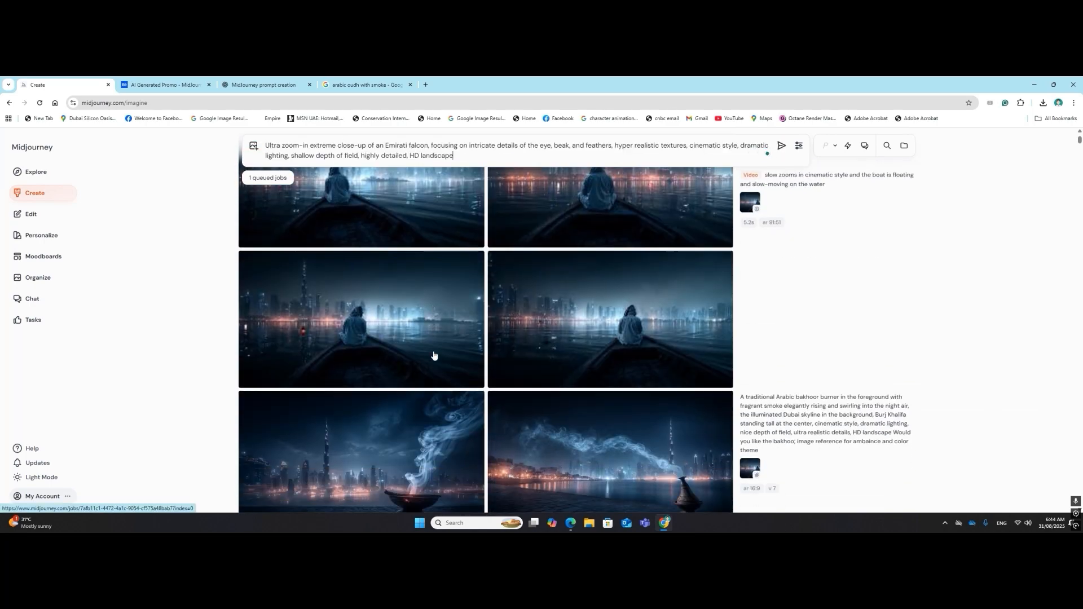
pyautogui.moveTo(398, 364); pyautogui.dragTo(566, 176)
# Append "; image reference for ambaince and color theme", copied from the bakhoor burner prompt, to the falcon prompt and submit it.
pyautogui.moveTo(766, 358); pyautogui.dragTo(797, 348)
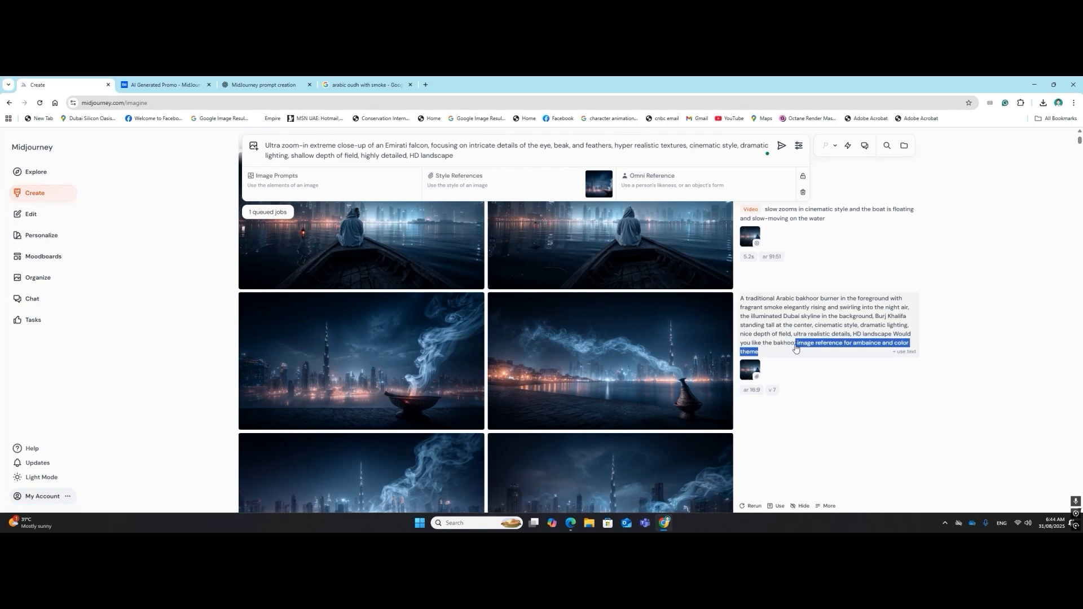
pyautogui.moveTo(795, 348); pyautogui.dragTo(482, 158)
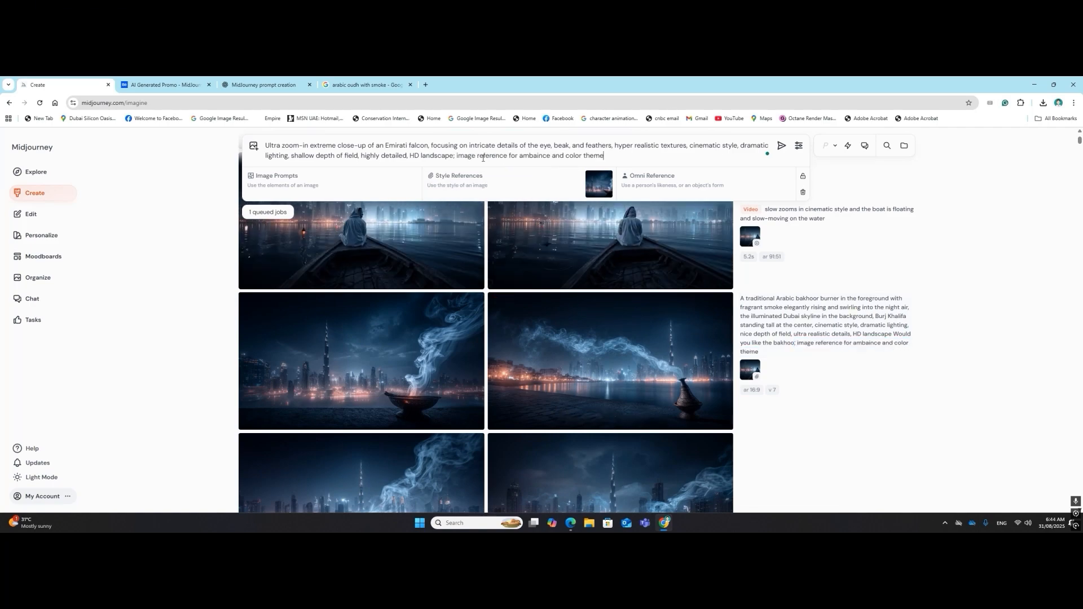
pyautogui.click(781, 145)
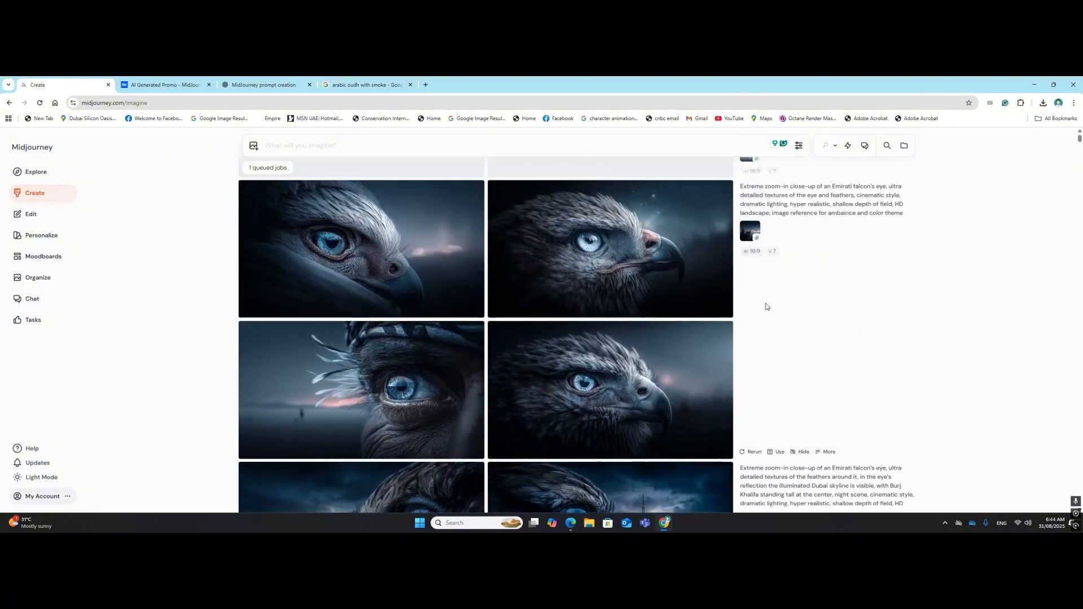
# Open the first boat video of the "slow zooms in cinematic style" job, download it and return to the gallery.
pyautogui.scroll(-5, 763, 306)
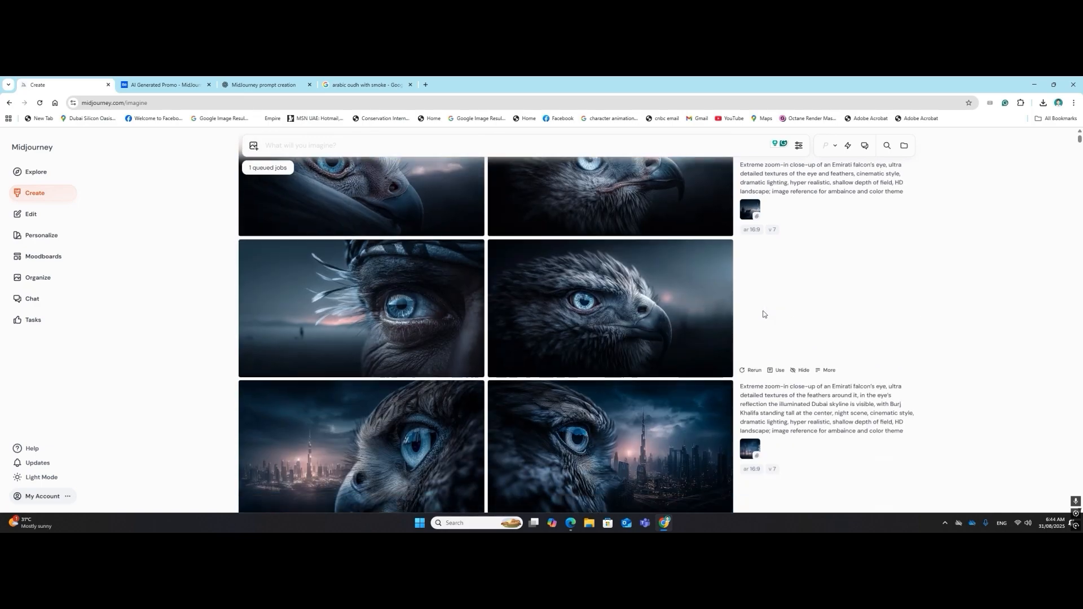
pyautogui.scroll(-10, 762, 327)
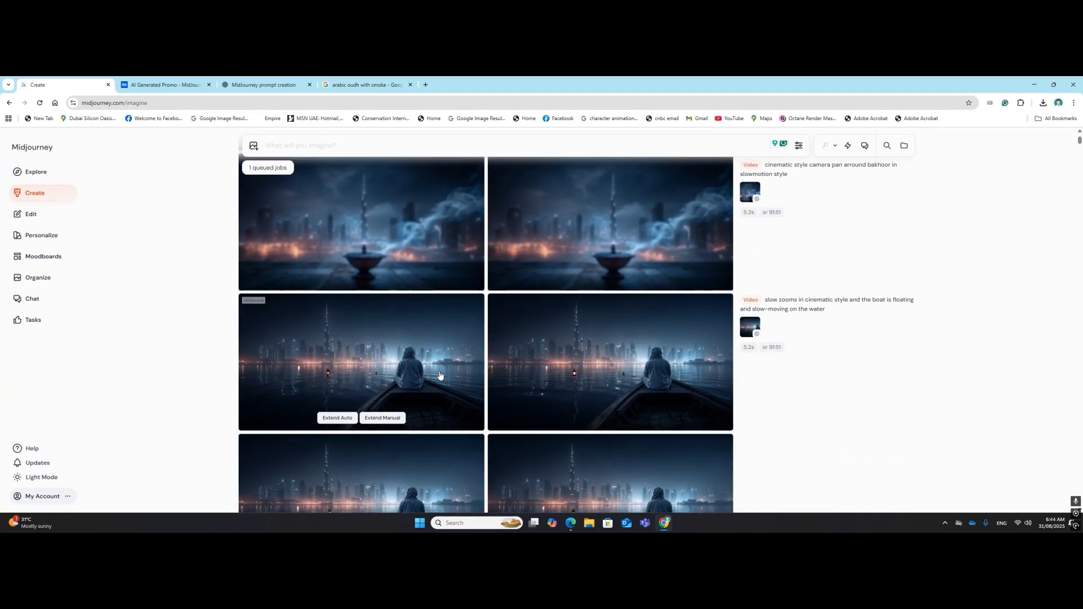
pyautogui.click(441, 372)
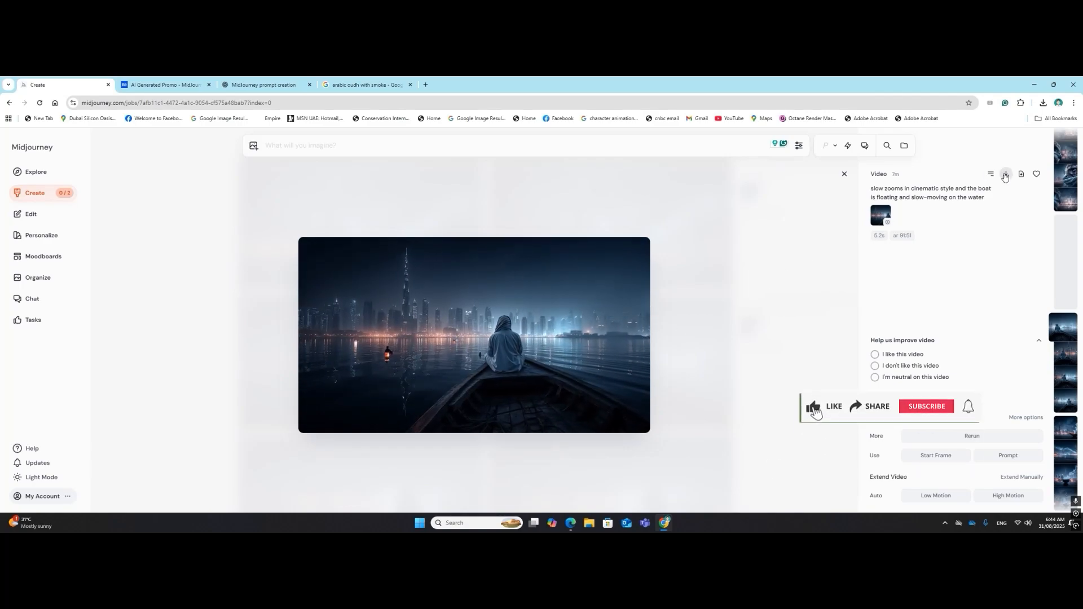
pyautogui.click(844, 175)
# Compare the four boat videos of the "slow zooms in cinematic style" job and extend the first one automatically.
pyautogui.moveTo(585, 379)
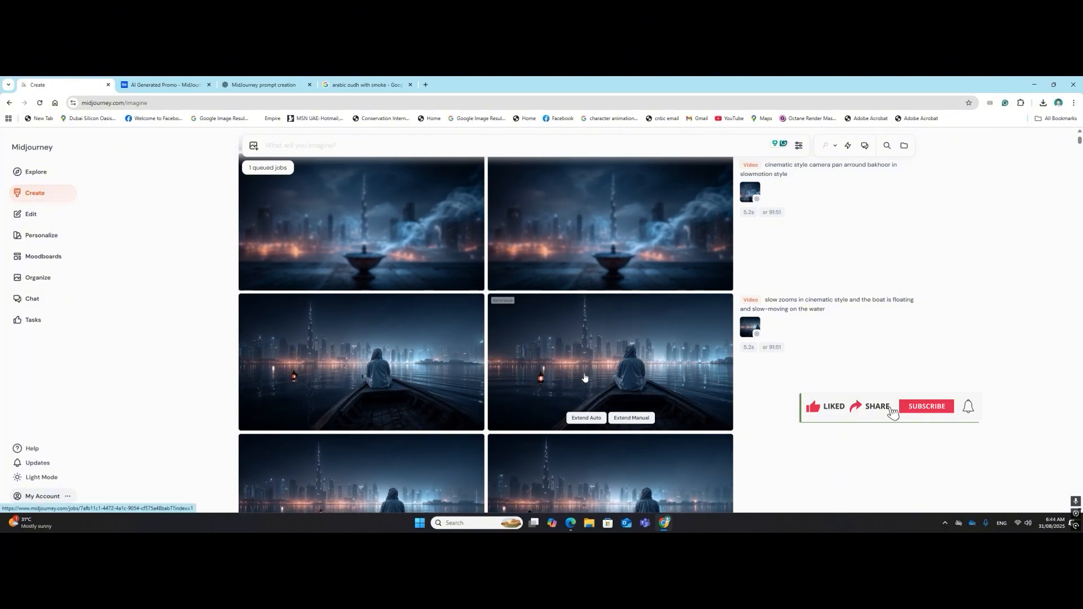
pyautogui.scroll(-1, 592, 382)
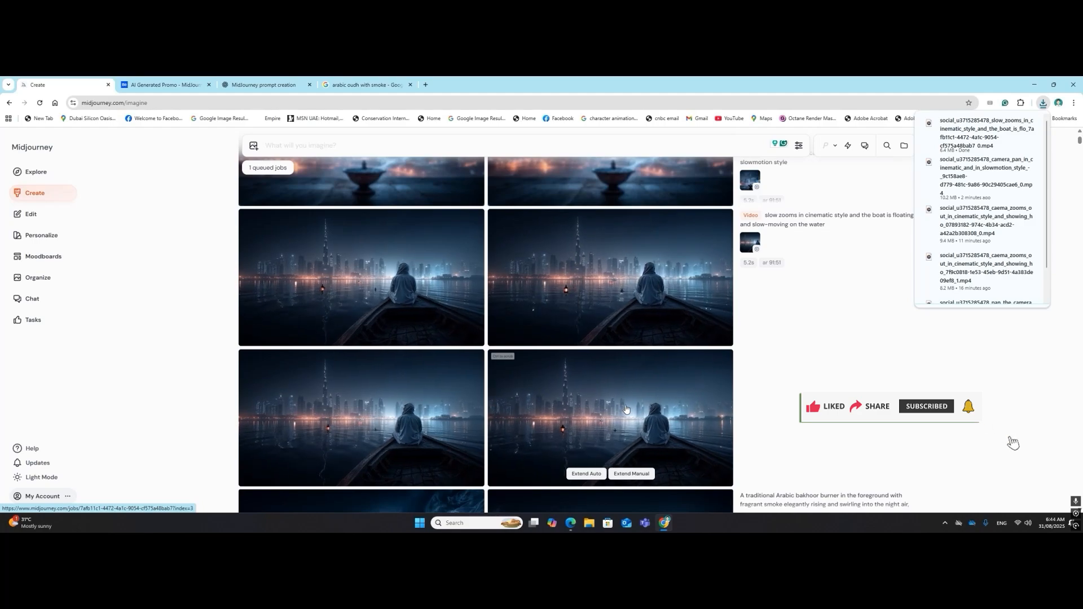
pyautogui.moveTo(411, 307)
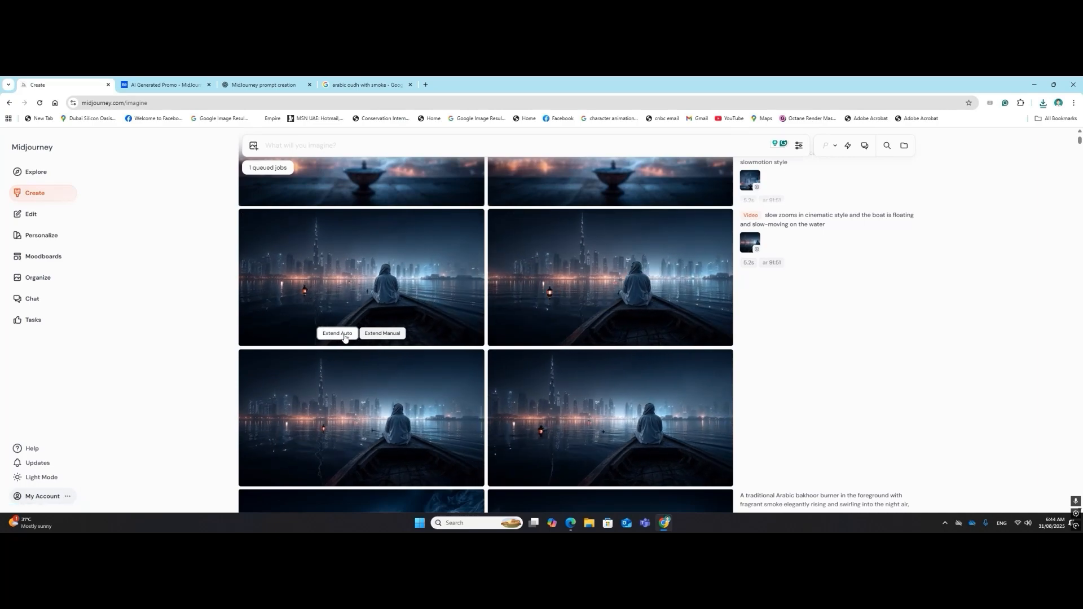
# Review the newly generated ultra zoom-in falcon images and the queued extension of the boat video.
pyautogui.scroll(4, 445, 346)
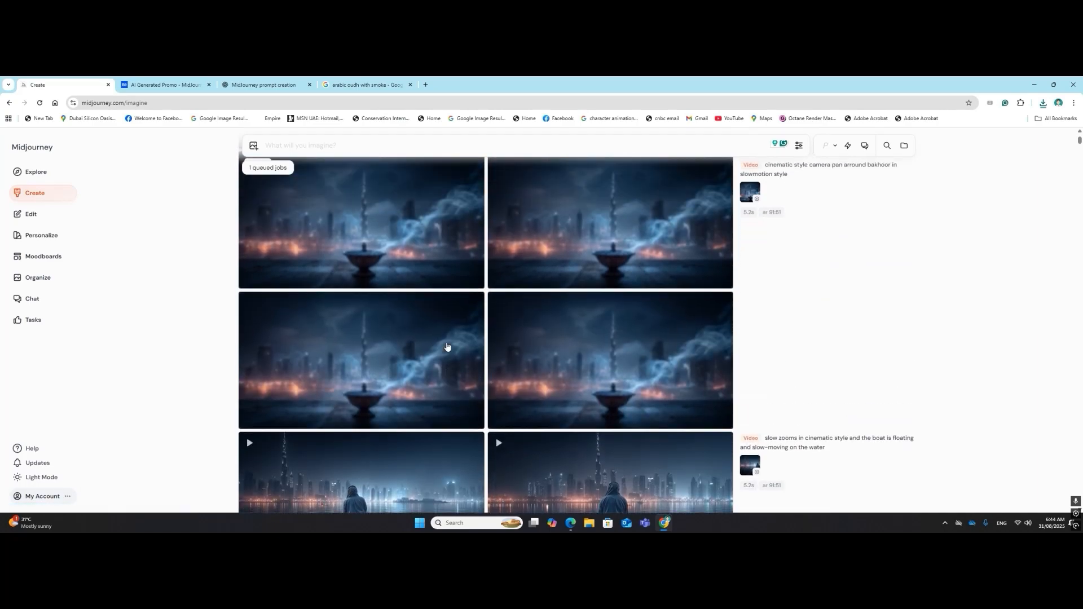
pyautogui.scroll(8, 446, 345)
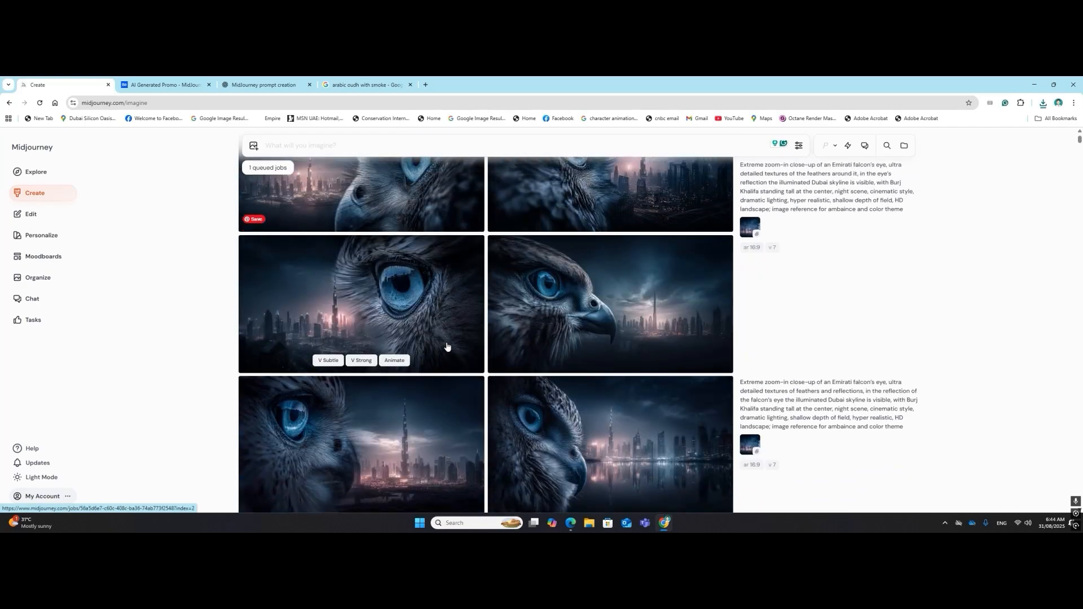
pyautogui.scroll(6, 447, 347)
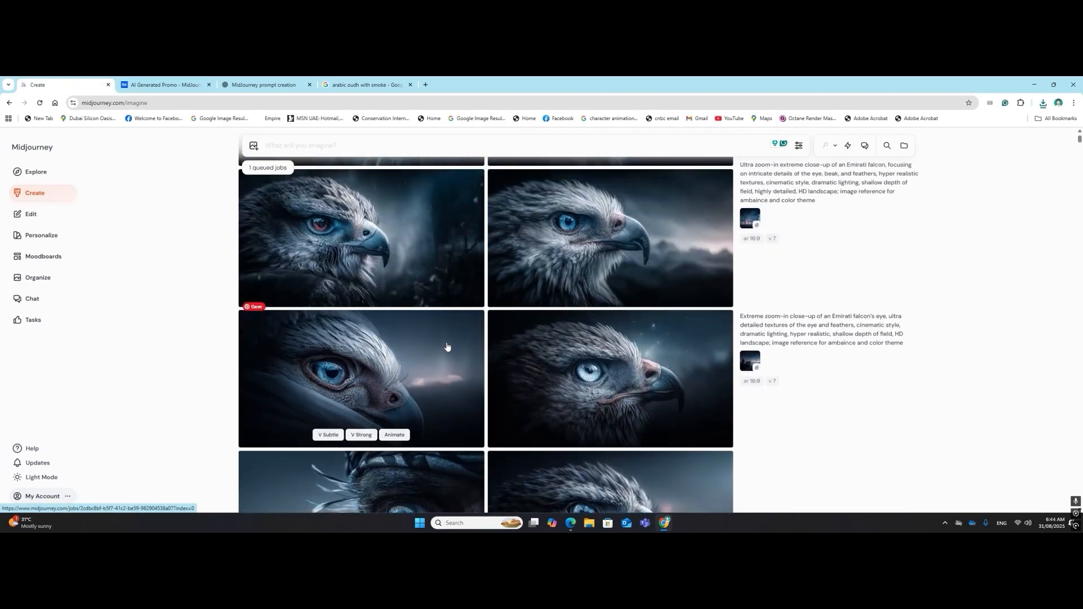
pyautogui.scroll(5, 446, 346)
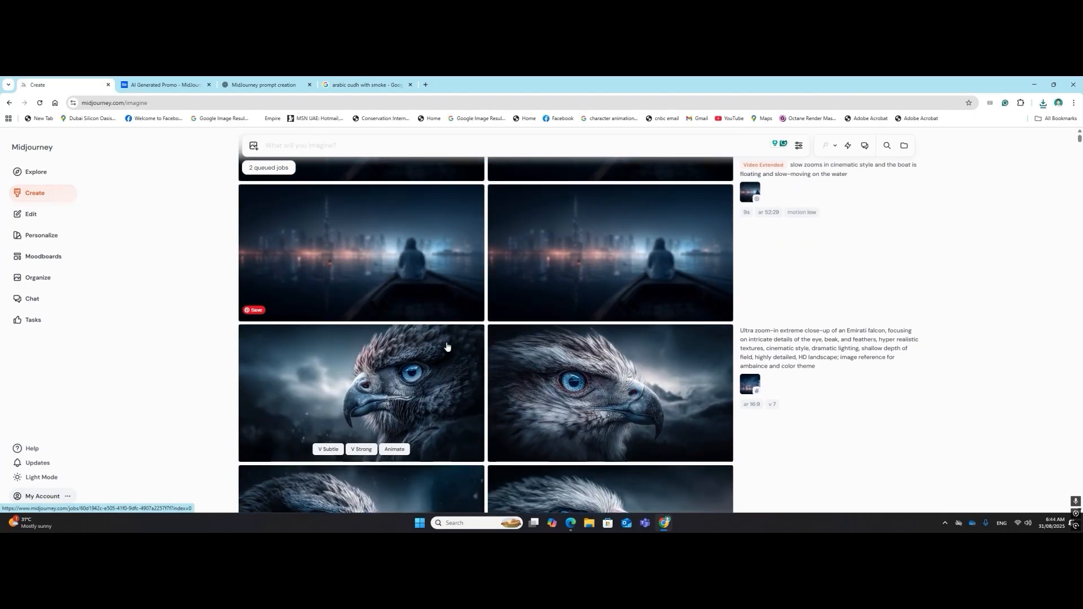
pyautogui.scroll(1, 447, 347)
pyautogui.scroll(-2, 447, 347)
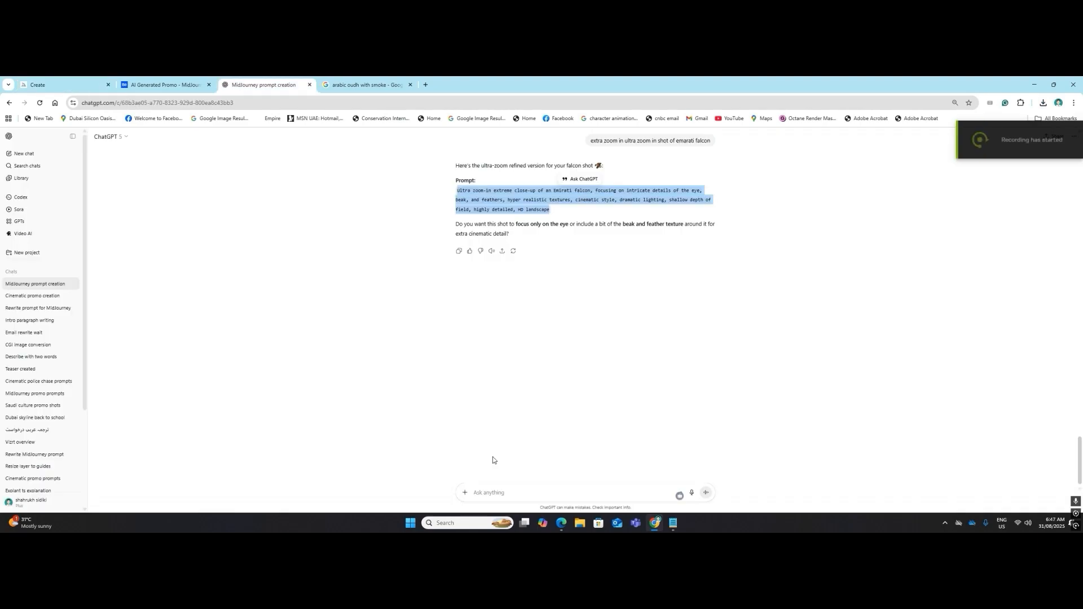
# Switch to ChatGPT and submit "ultra zoom in of flacon eye and in the reflection of th efalcon eye wanted to see the dubai skyline".
pyautogui.click(492, 497)
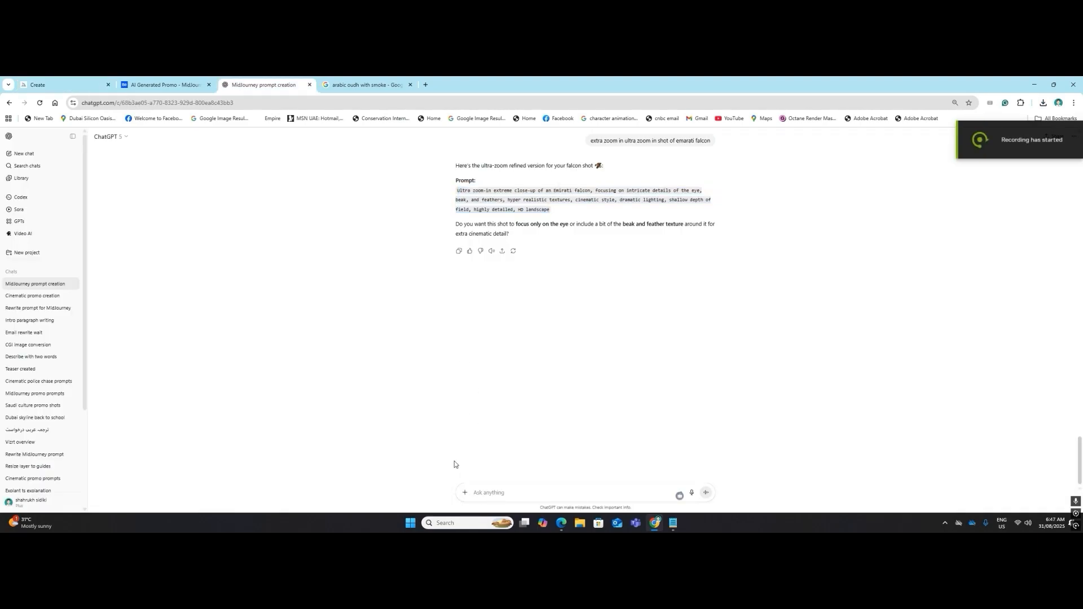
pyautogui.write('ultra zoom in')
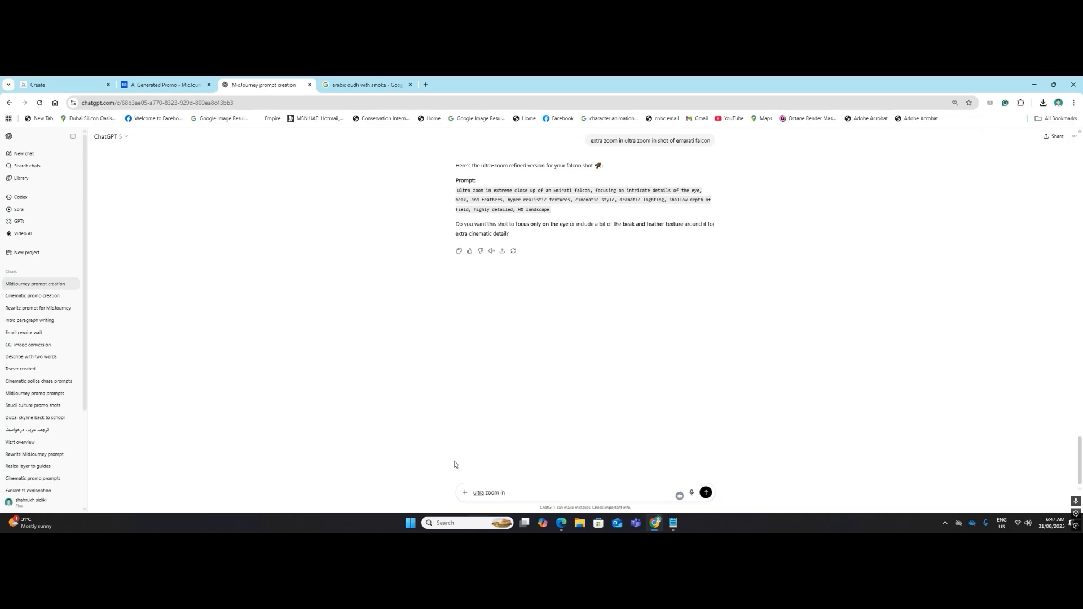
pyautogui.write(' of flacon eye and in the reflection of th efalcon eye')
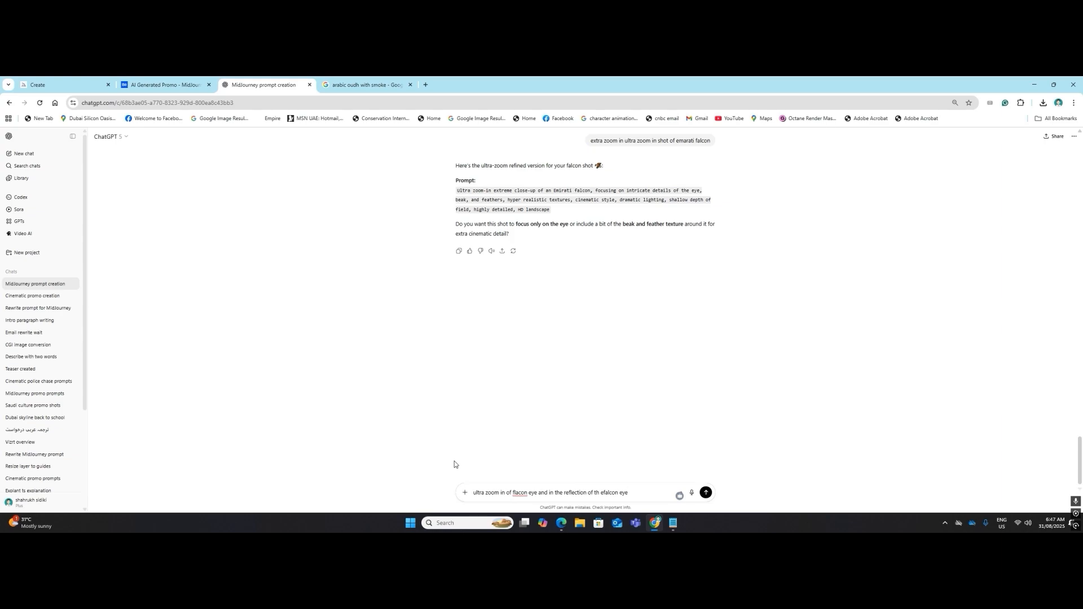
pyautogui.write(' wanted to see the')
pyautogui.write('dubai skyline')
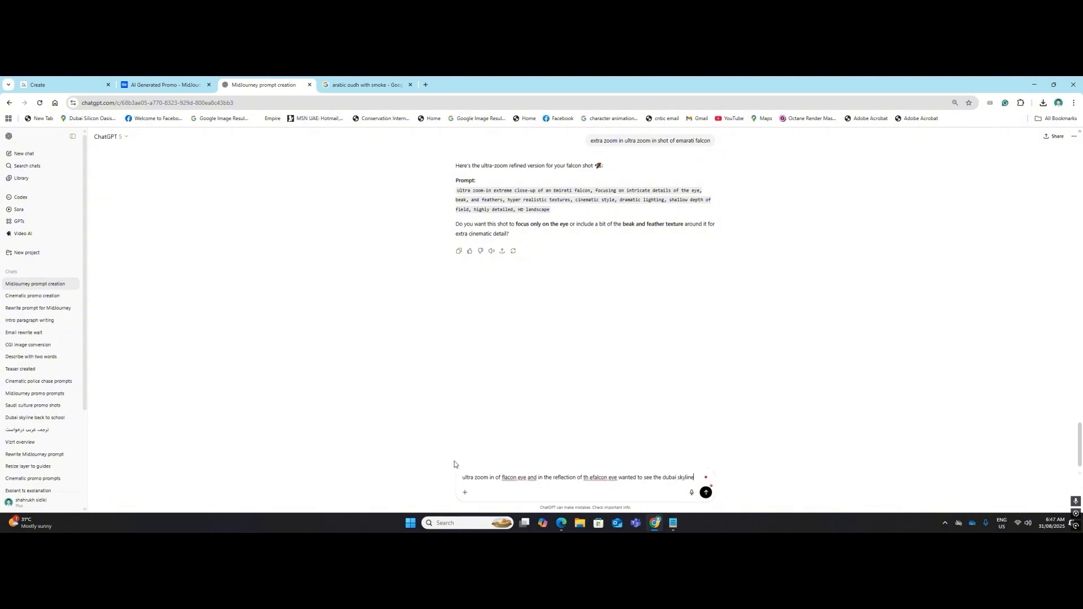
pyautogui.press('Return')
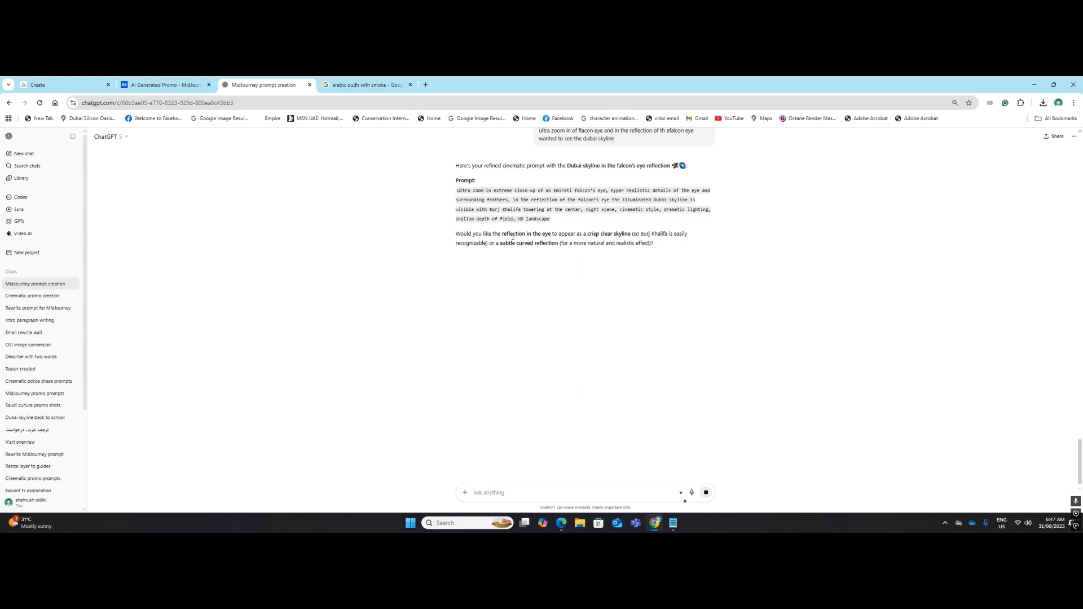
# Copy ChatGPT's refined falcon-eye prompt with the Dubai skyline reflection, switch to Midjourney and paste it as the new prompt.
pyautogui.moveTo(558, 224); pyautogui.dragTo(456, 191)
pyautogui.hotkey('ctrl', 'c')
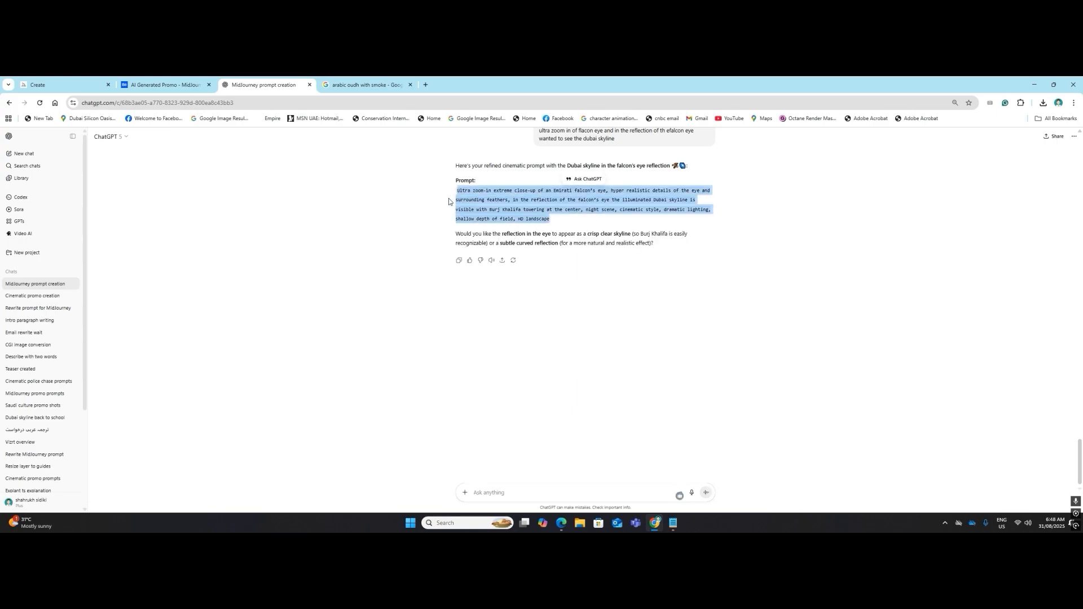
pyautogui.click(63, 85)
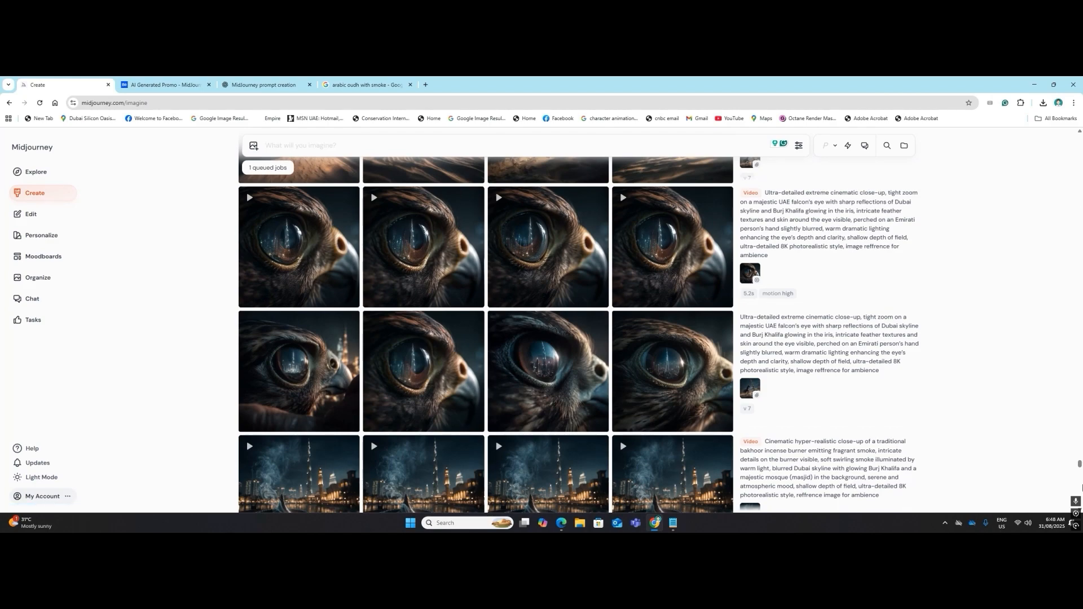
pyautogui.click(248, 84)
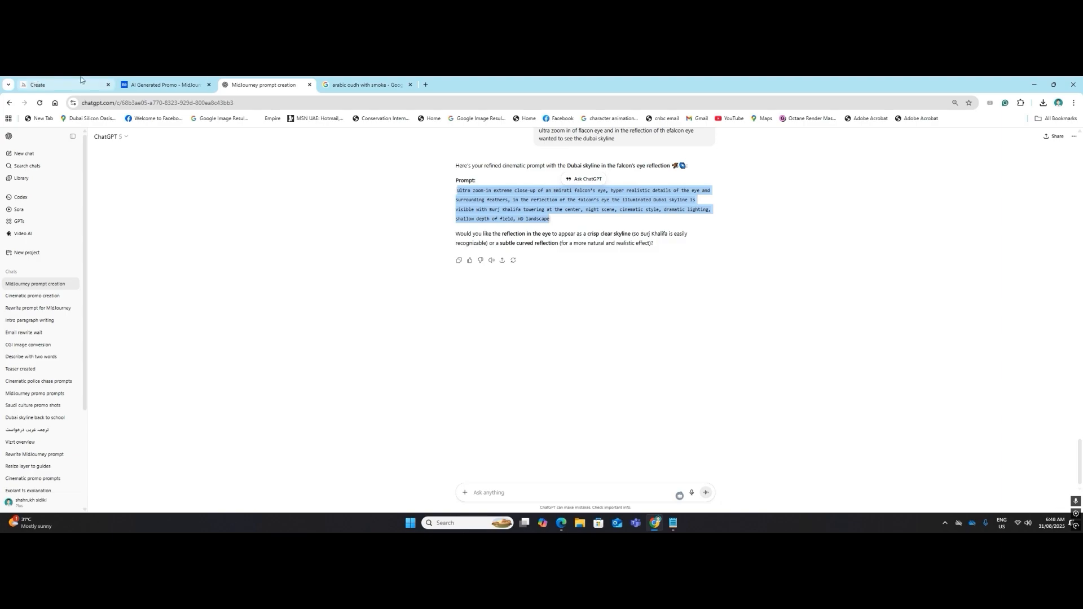
pyautogui.click(63, 85)
pyautogui.moveTo(1079, 464); pyautogui.dragTo(1081, 120)
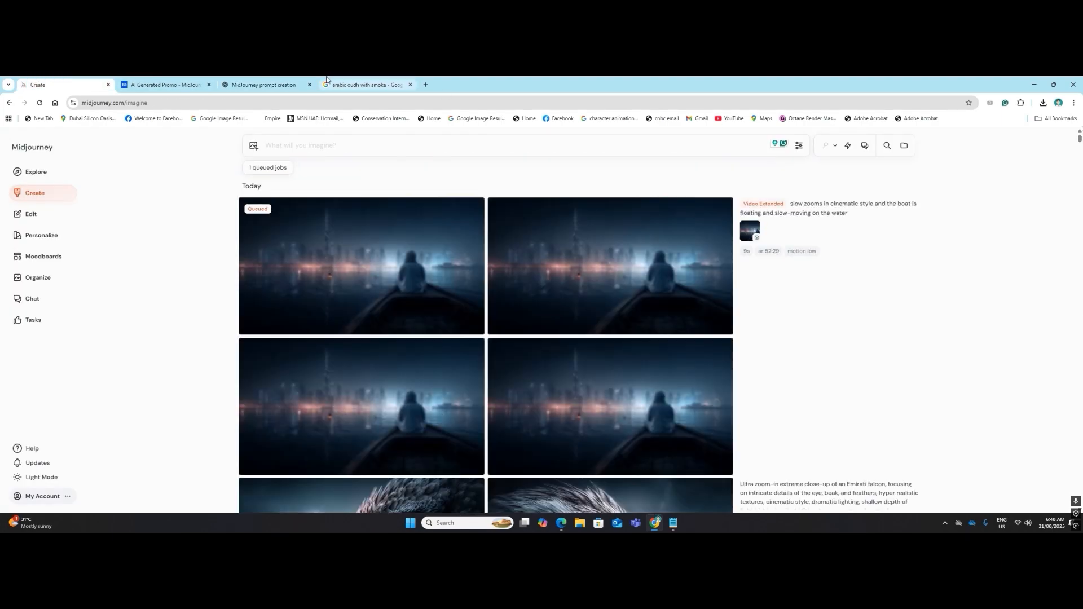
pyautogui.click(263, 85)
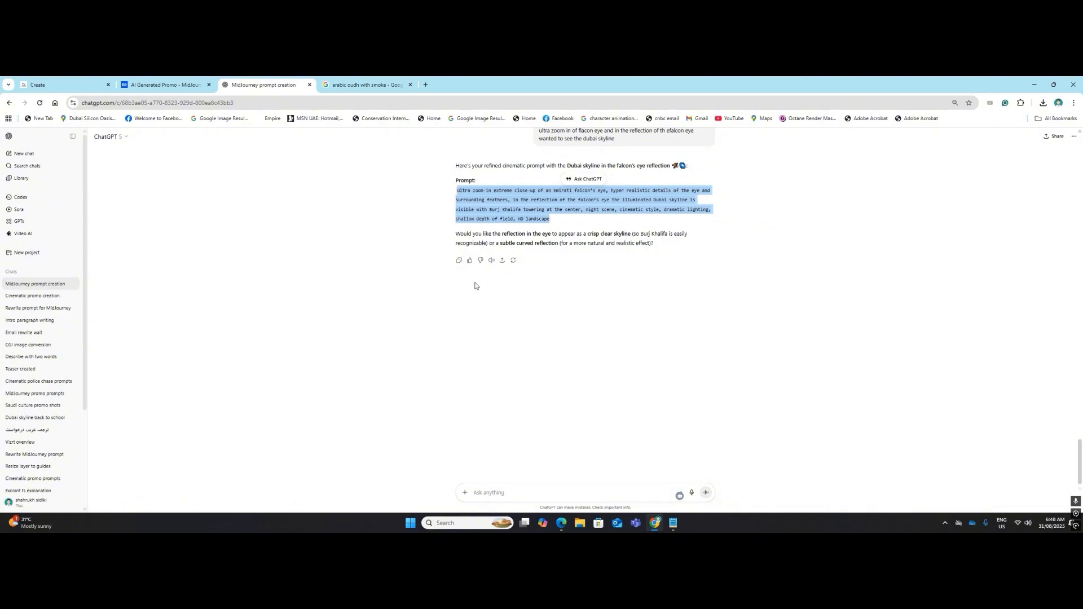
pyautogui.click(22, 82)
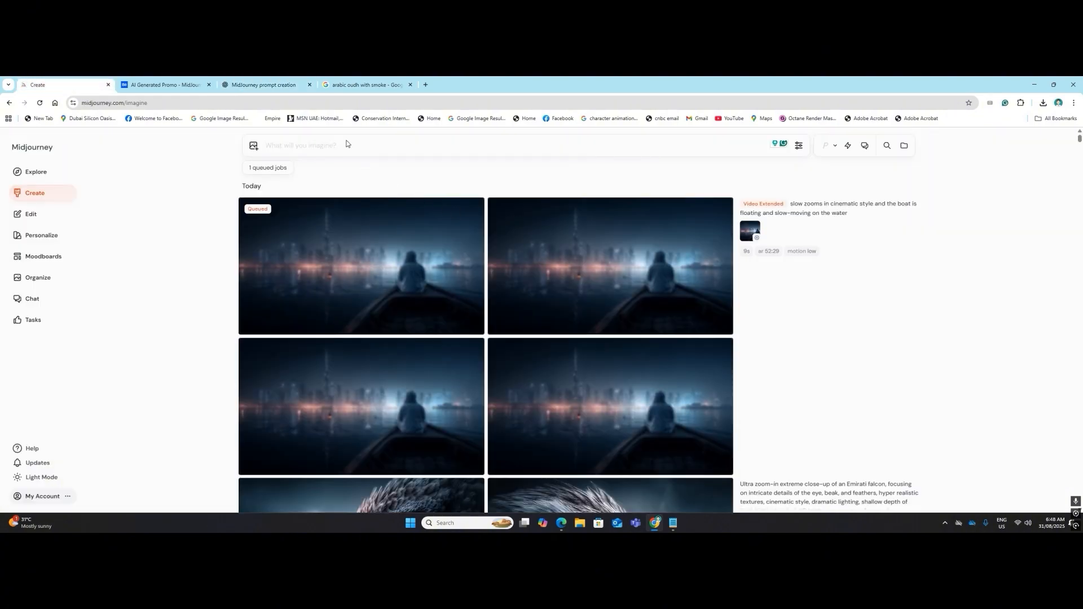
pyautogui.hotkey('ctrl', 'v')
# Add the first boat video's image as a style reference for the falcon-eye skyline reflection prompt.
pyautogui.scroll(-5, 499, 354)
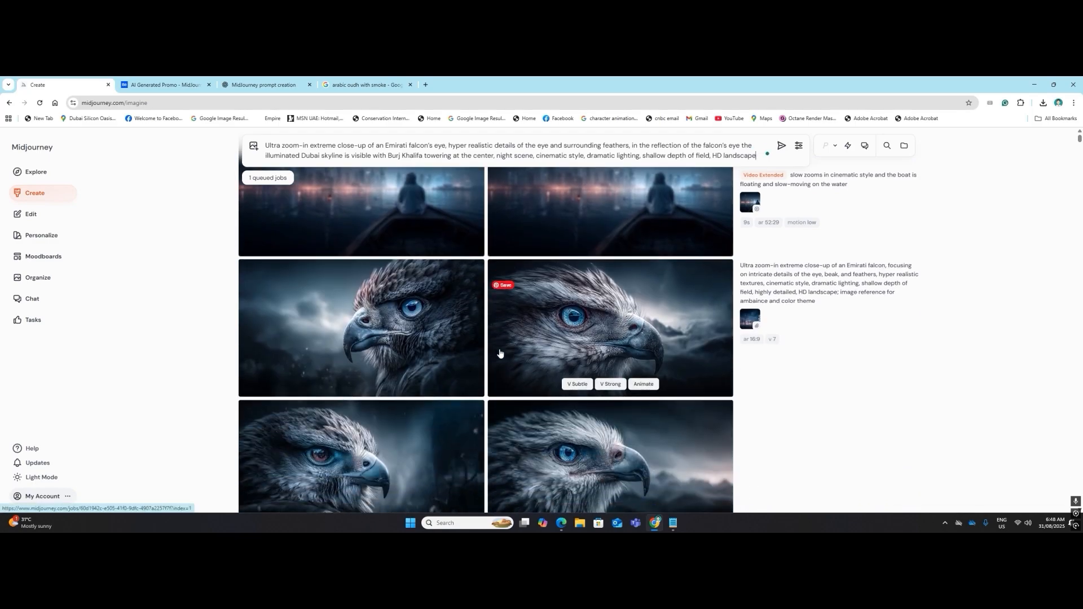
pyautogui.scroll(-10, 499, 353)
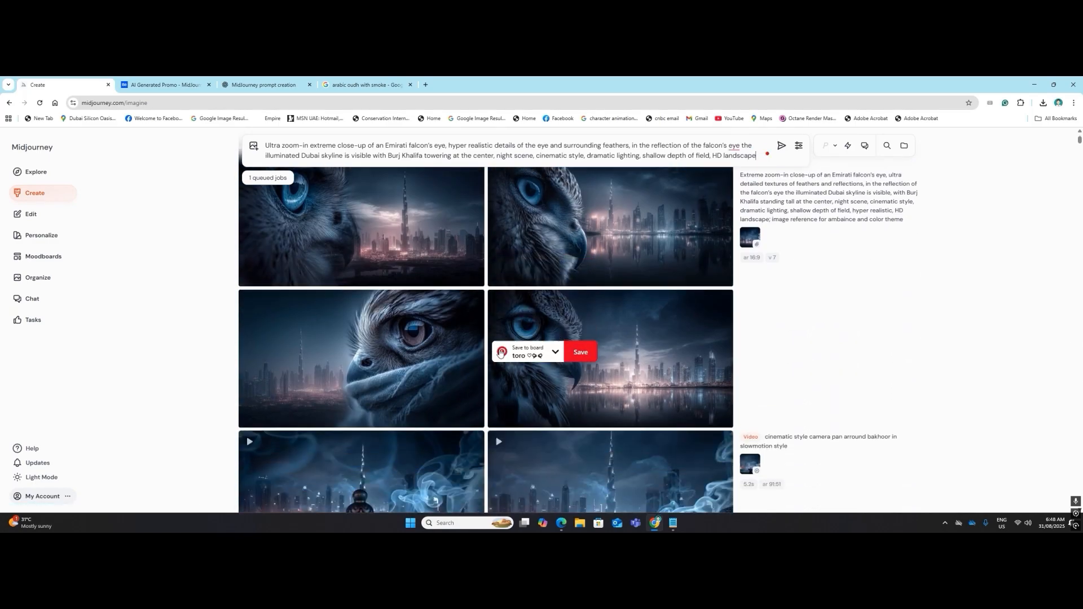
pyautogui.scroll(-3, 500, 353)
pyautogui.scroll(-10, 500, 353)
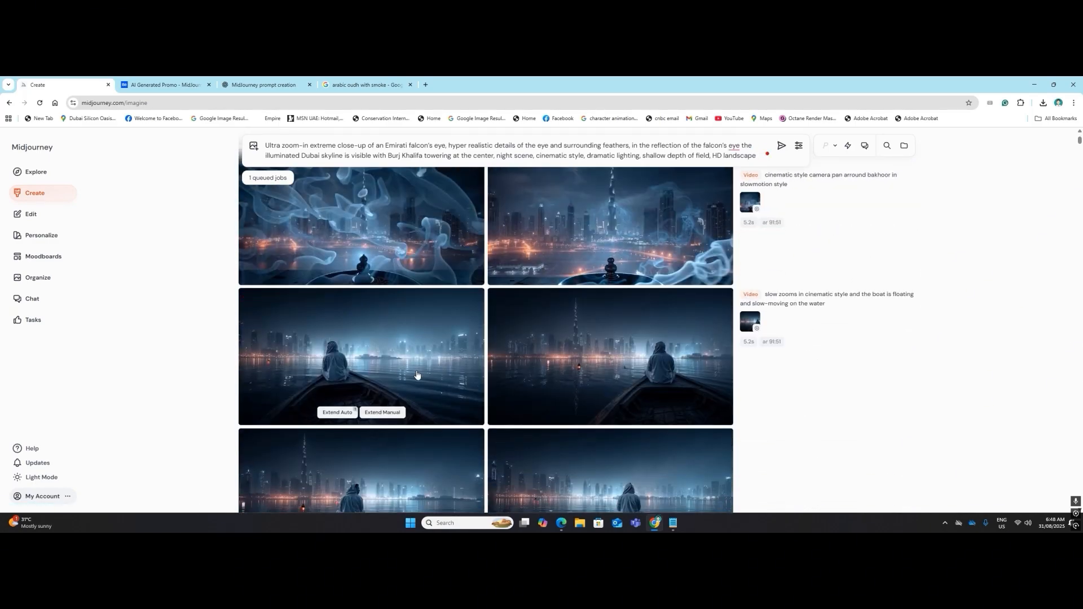
pyautogui.moveTo(387, 314); pyautogui.dragTo(528, 176)
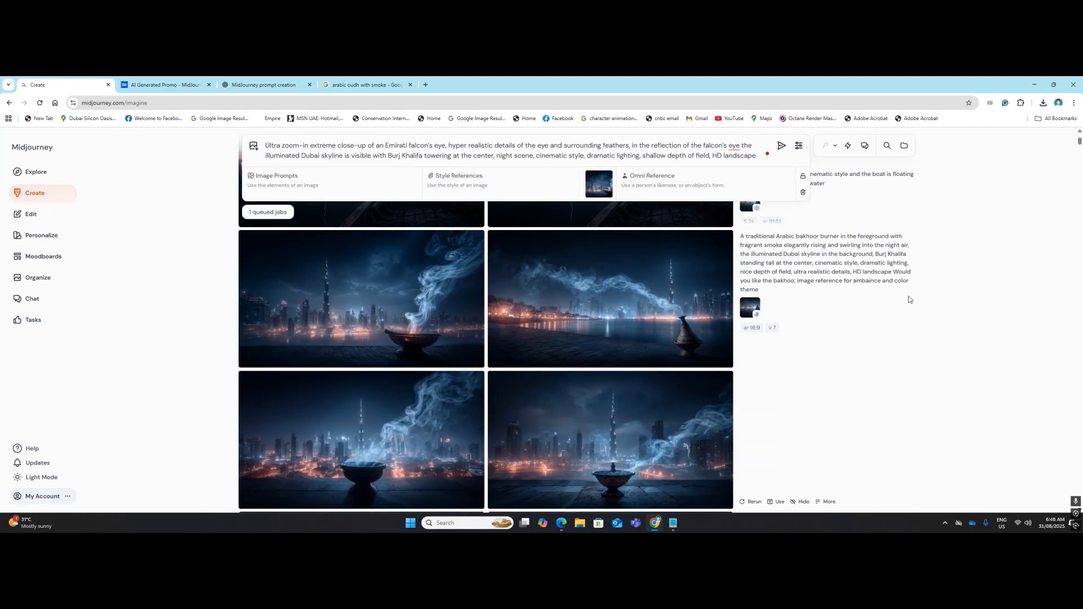
# Append "; image reference for ambaince and color theme", copied from the bakhoor burner prompt, to the falcon-eye prompt and submit it.
pyautogui.moveTo(760, 292); pyautogui.dragTo(796, 285)
pyautogui.hotkey('ctrl', 'c')
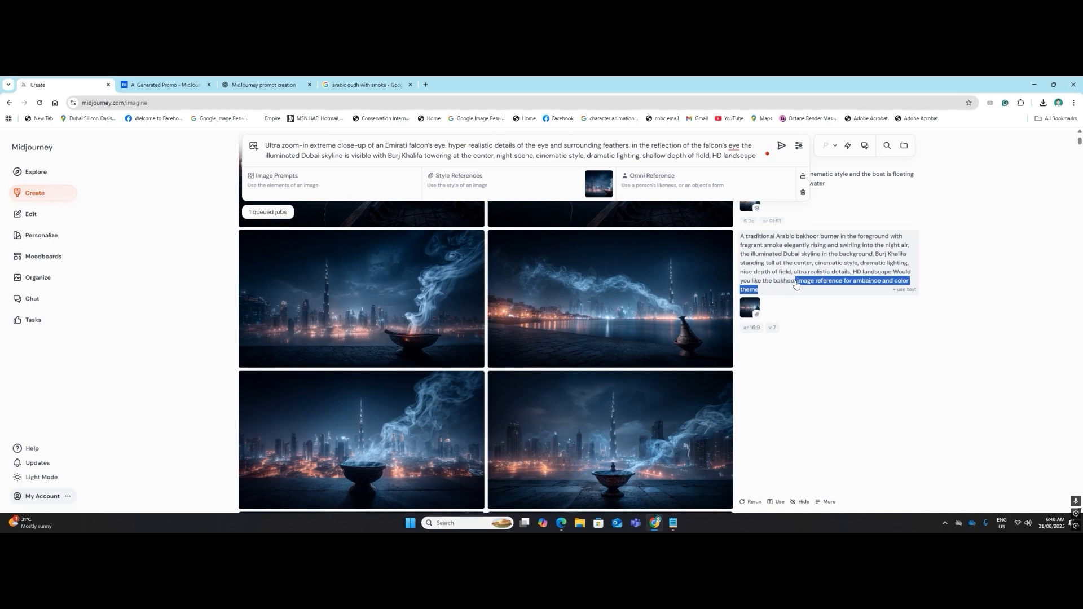
pyautogui.click(758, 157)
pyautogui.hotkey('ctrl', 'v')
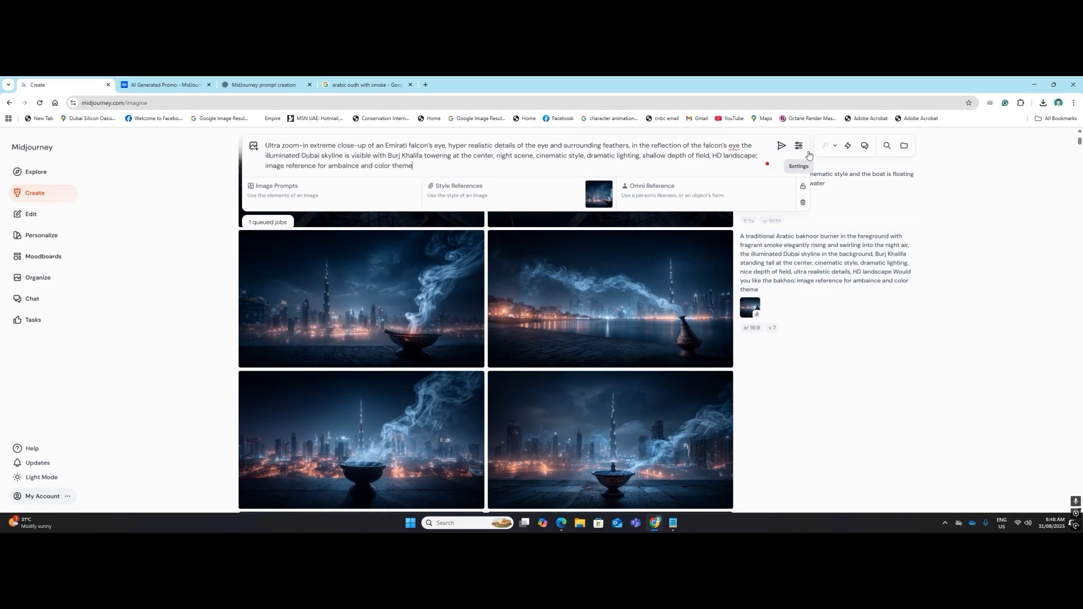
pyautogui.click(782, 146)
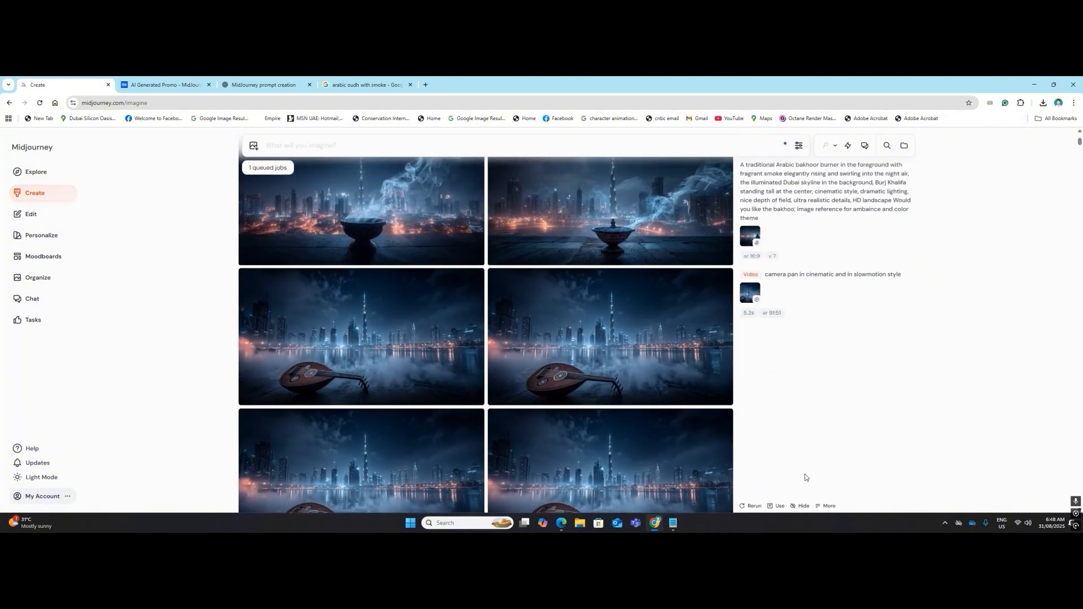
pyautogui.scroll(10, 807, 477)
pyautogui.scroll(10, 807, 476)
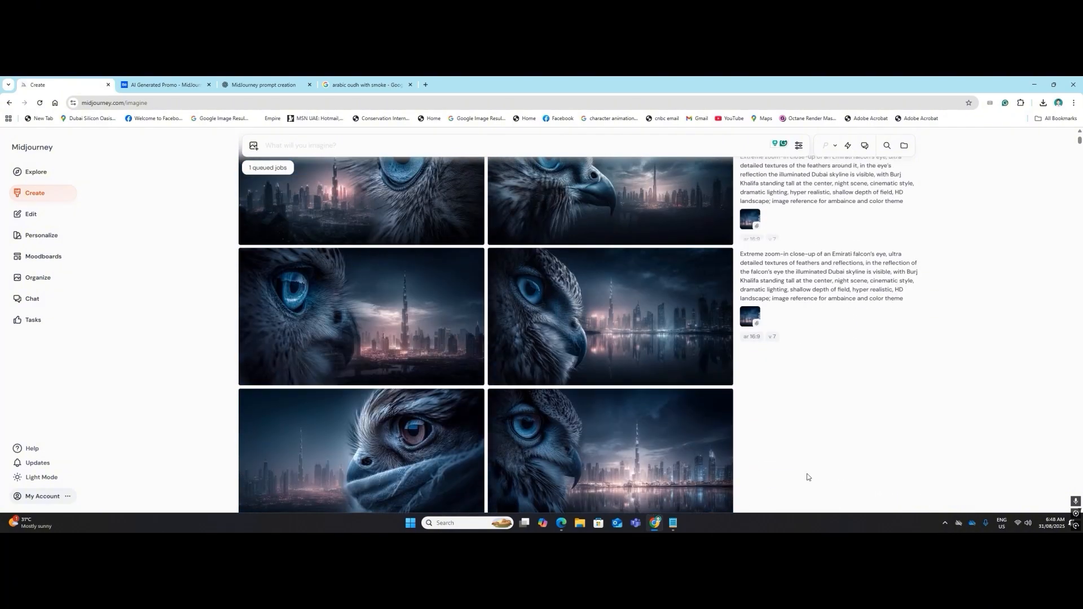
pyautogui.scroll(5, 807, 477)
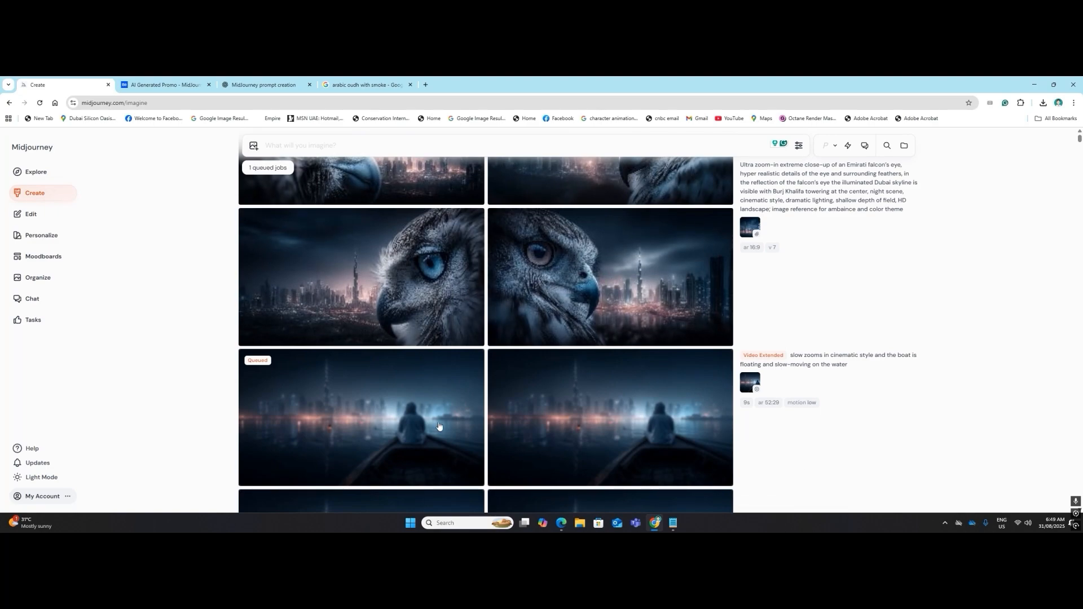
pyautogui.scroll(3, 431, 394)
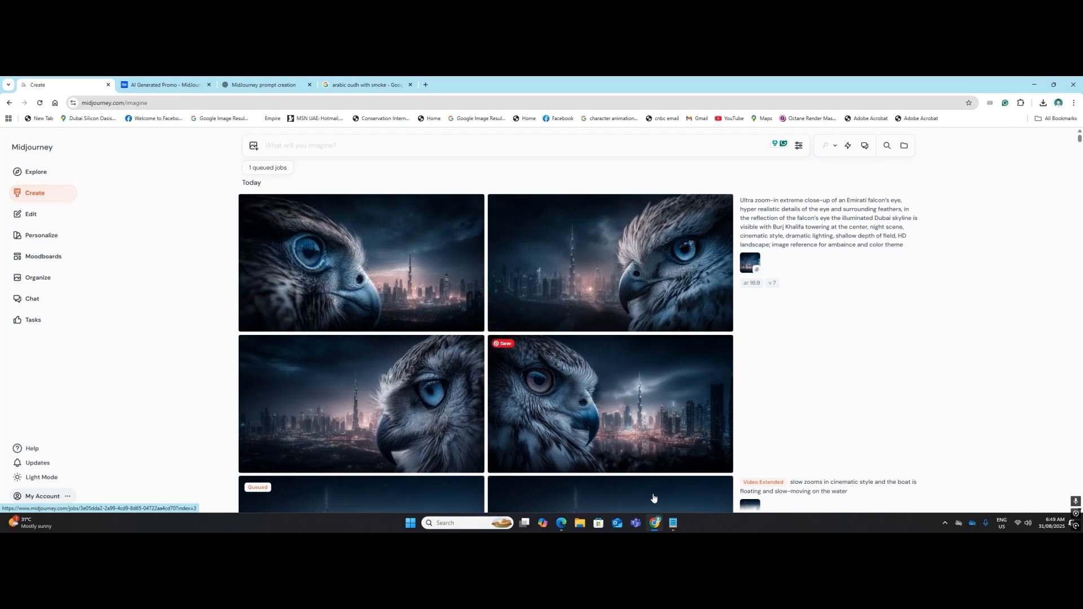
# Copy the "Ultra-detailed extreme cinematic close-up" UAE falcon's eye prompt from Notepad and paste it into Midjourney as a new prompt.
pyautogui.moveTo(671, 529)
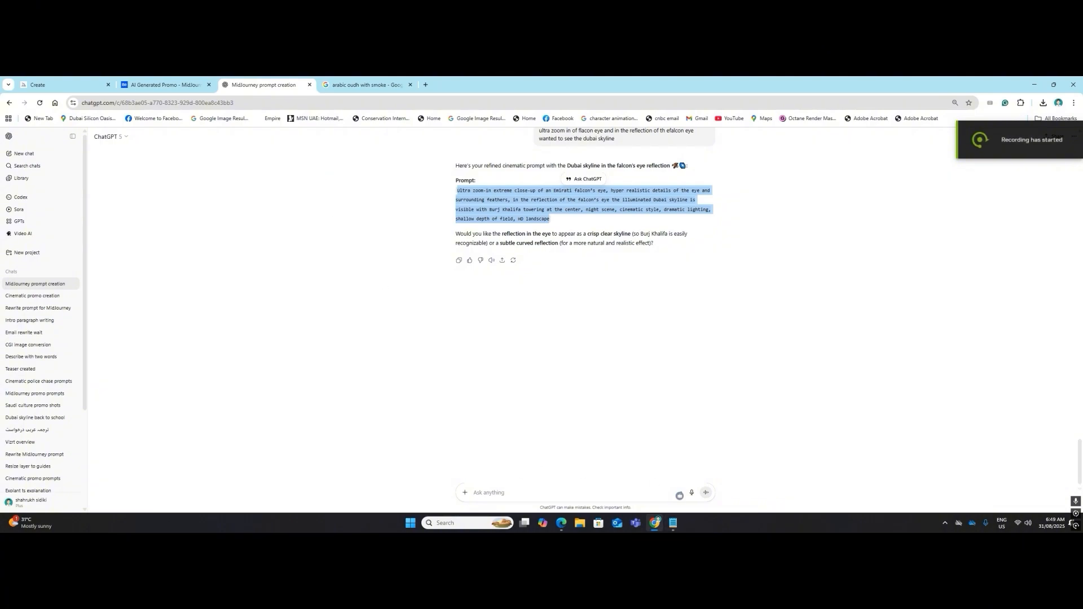
pyautogui.click(671, 528)
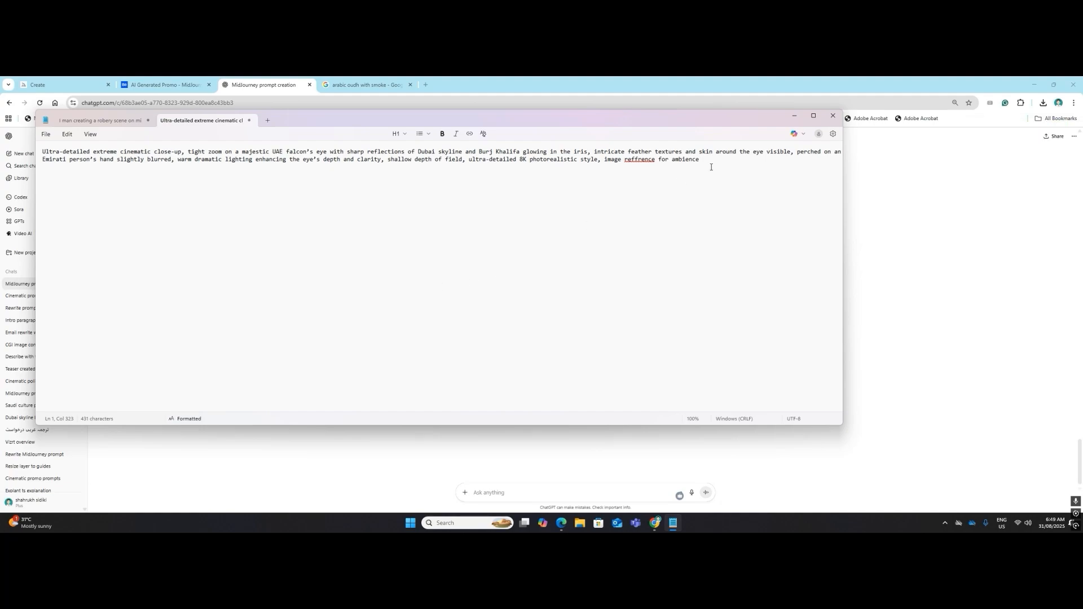
pyautogui.moveTo(698, 162); pyautogui.dragTo(43, 127)
pyautogui.hotkey('ctrl', 'c')
pyautogui.click(62, 85)
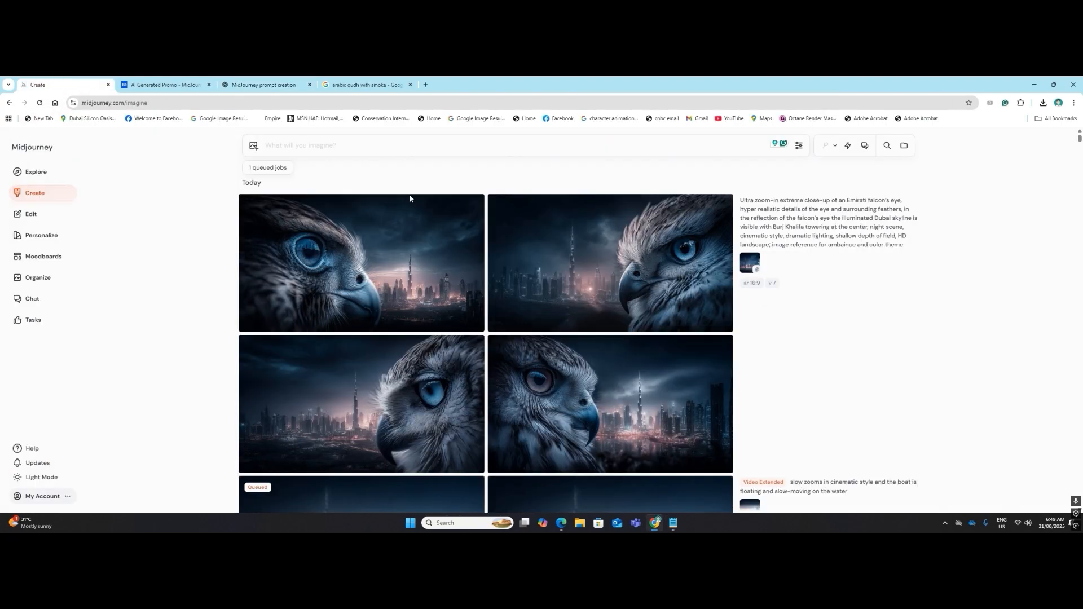
pyautogui.click(352, 148)
pyautogui.hotkey('ctrl', 'v')
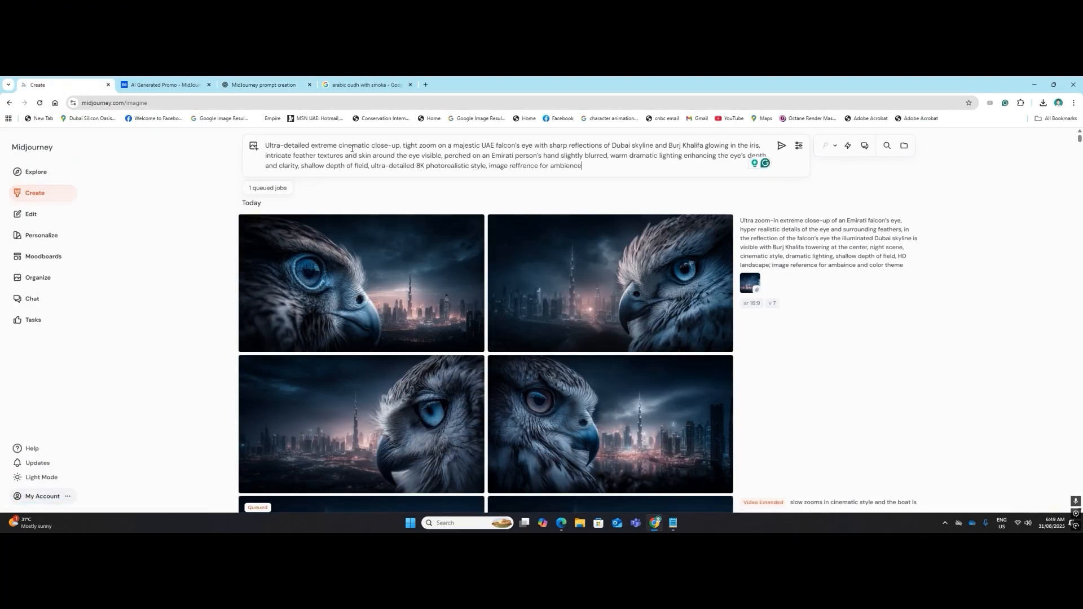
# Add the boat video's image as a style reference for the ultra-detailed falcon's eye prompt.
pyautogui.scroll(-3, 491, 382)
pyautogui.scroll(-6, 491, 382)
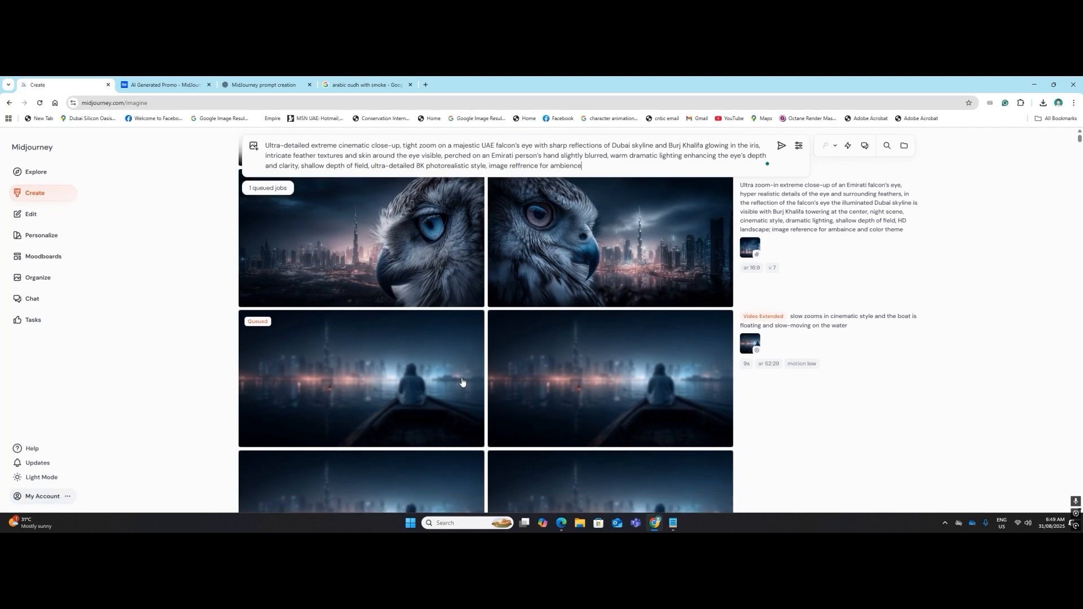
pyautogui.scroll(-10, 461, 381)
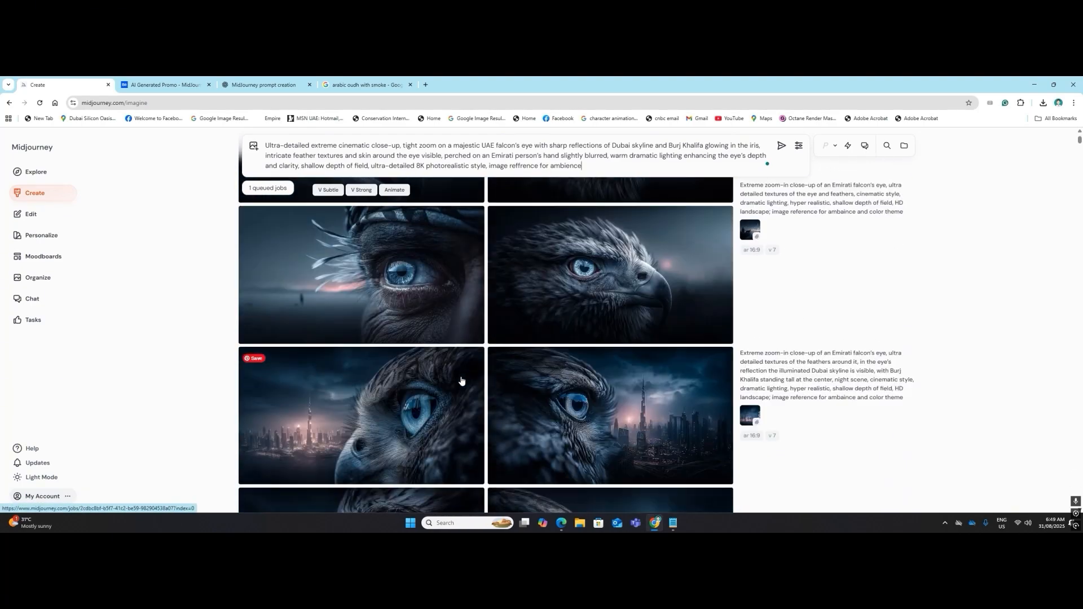
pyautogui.scroll(-10, 462, 380)
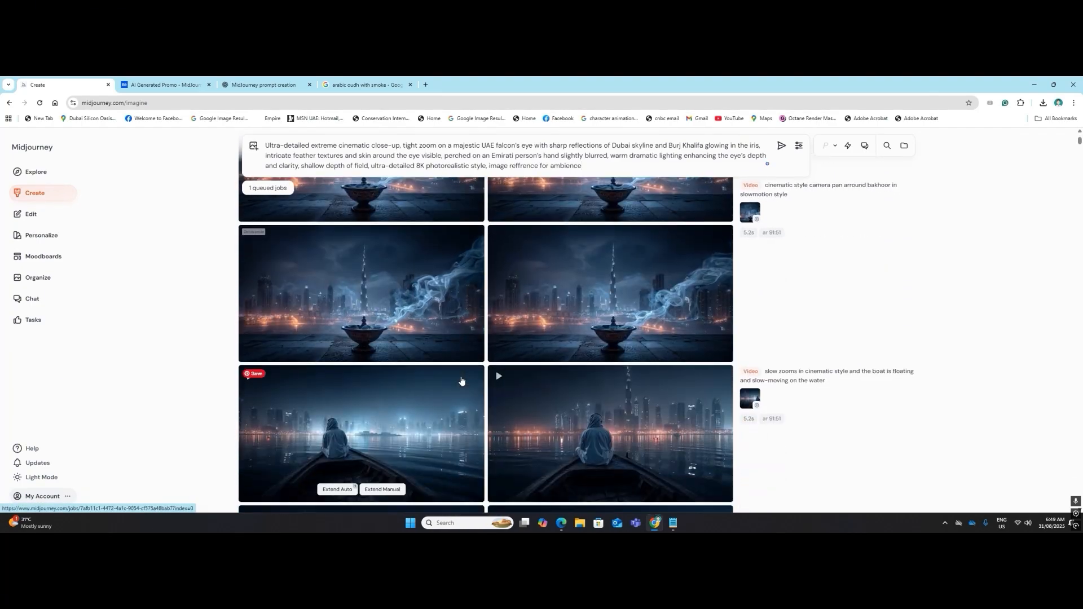
pyautogui.moveTo(395, 340); pyautogui.dragTo(568, 188)
# Append "; image reference for ambaince and color theme only" to the ultra-detailed falcon prompt, reusing the bakhoor prompt's wording, and submit it.
pyautogui.click(589, 162)
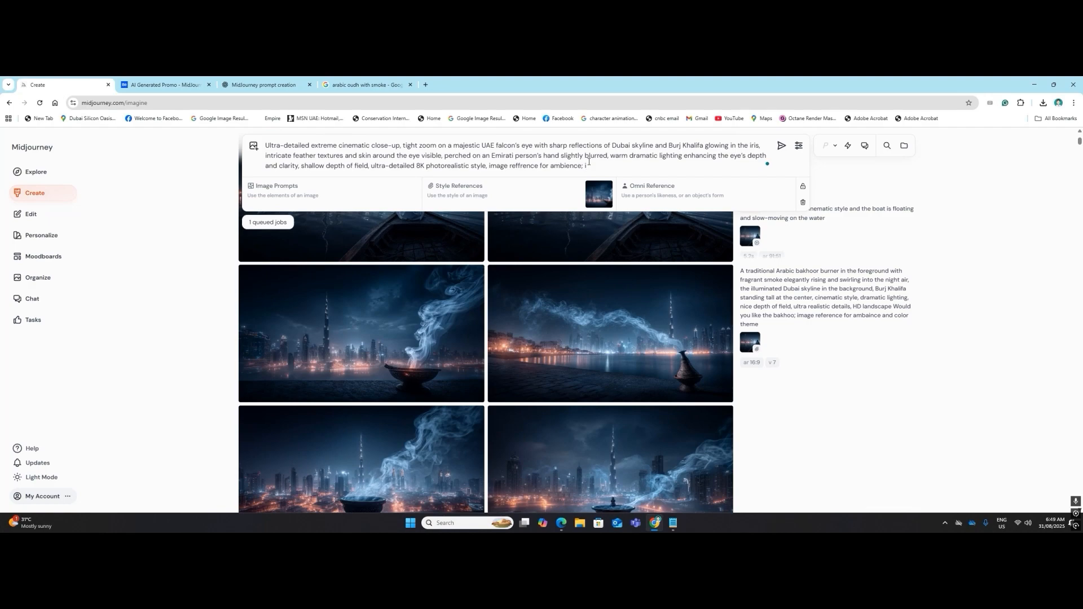
pyautogui.write('image')
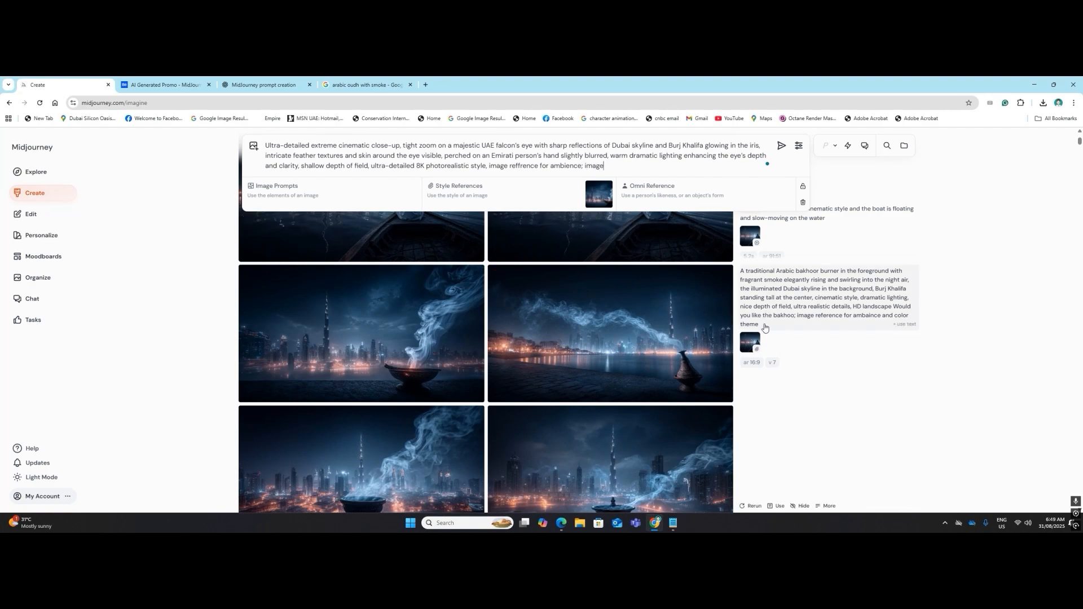
pyautogui.moveTo(759, 325); pyautogui.dragTo(794, 320)
pyautogui.hotkey('ctrl', 'c')
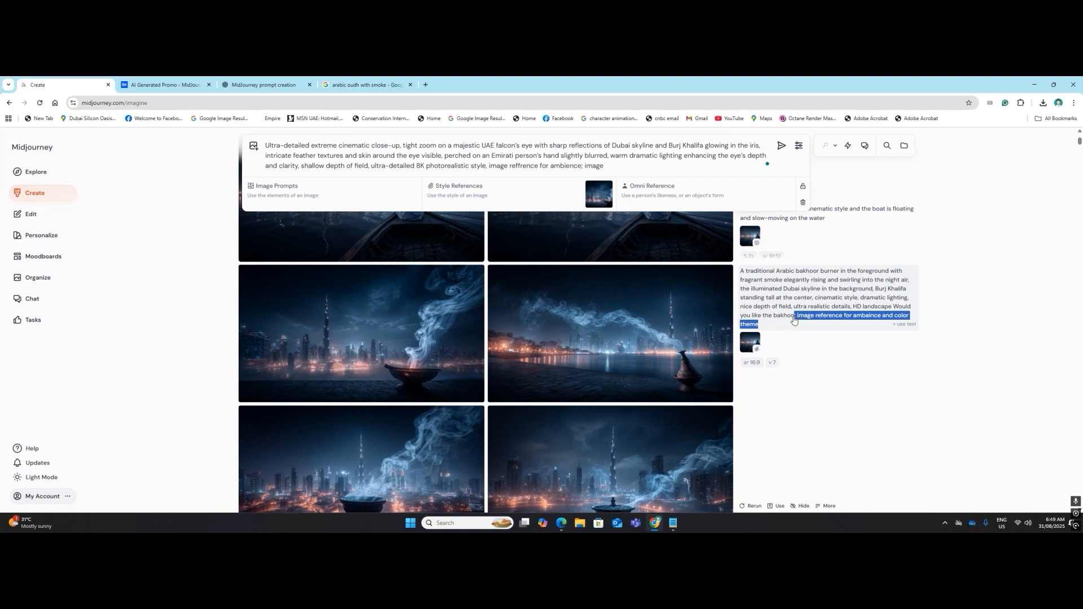
pyautogui.moveTo(581, 166); pyautogui.dragTo(603, 167)
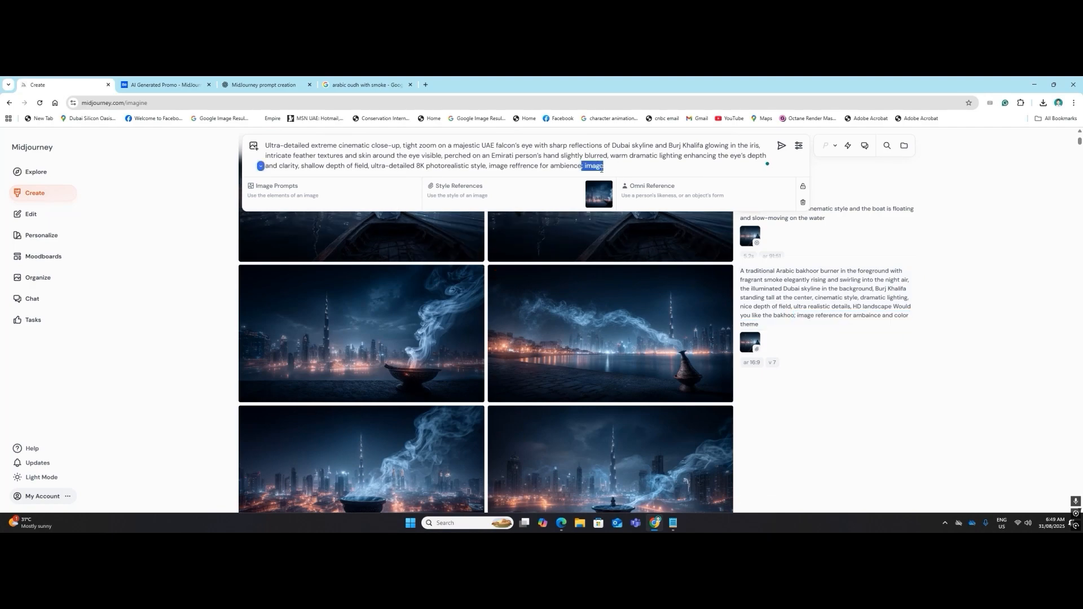
pyautogui.hotkey('ctrl', 'v')
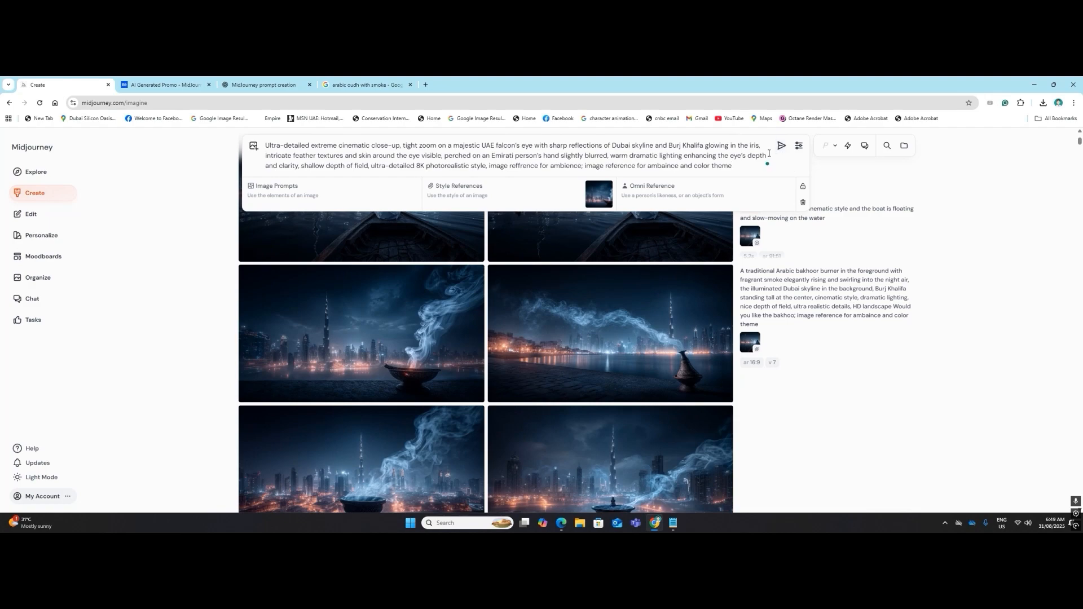
pyautogui.write('only')
pyautogui.click(781, 145)
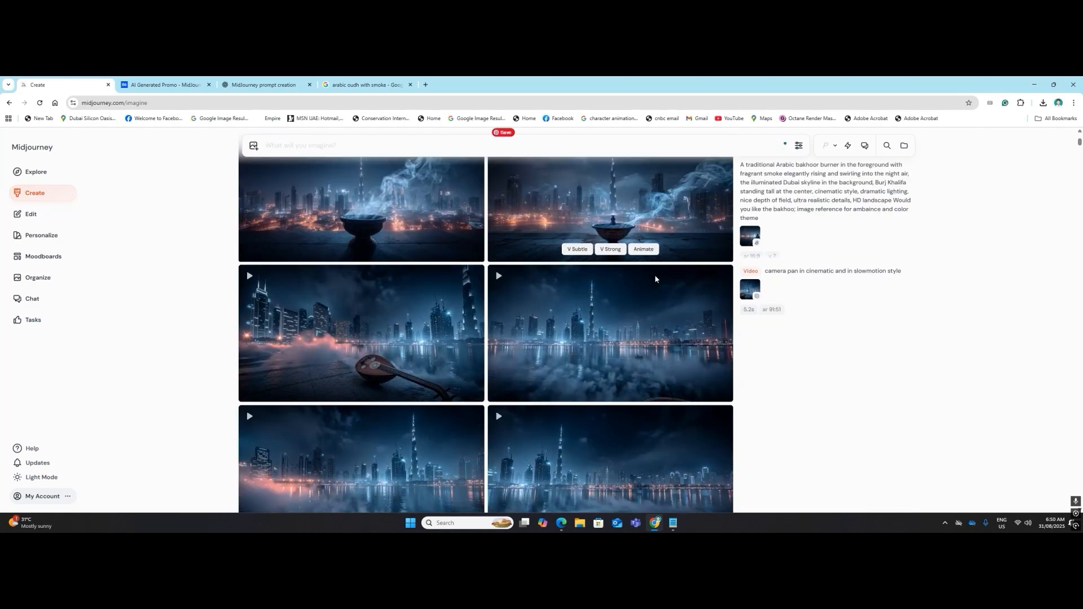
# Download the second video of the slow-motion camera pan around the bakhoor burner and return to the creations feed.
pyautogui.moveTo(676, 326)
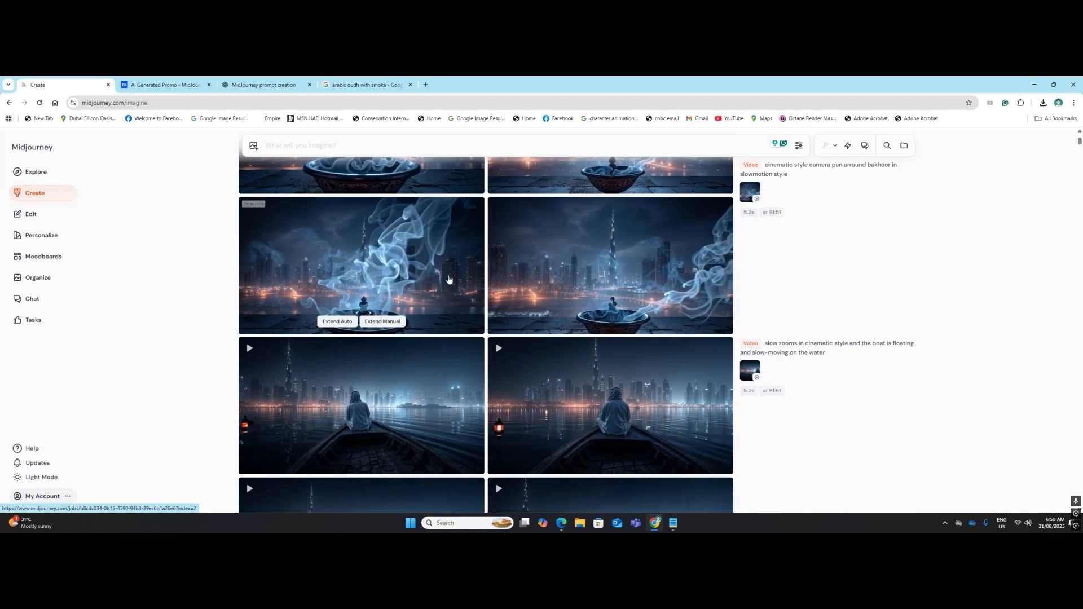
pyautogui.scroll(1, 509, 277)
pyautogui.scroll(1, 509, 278)
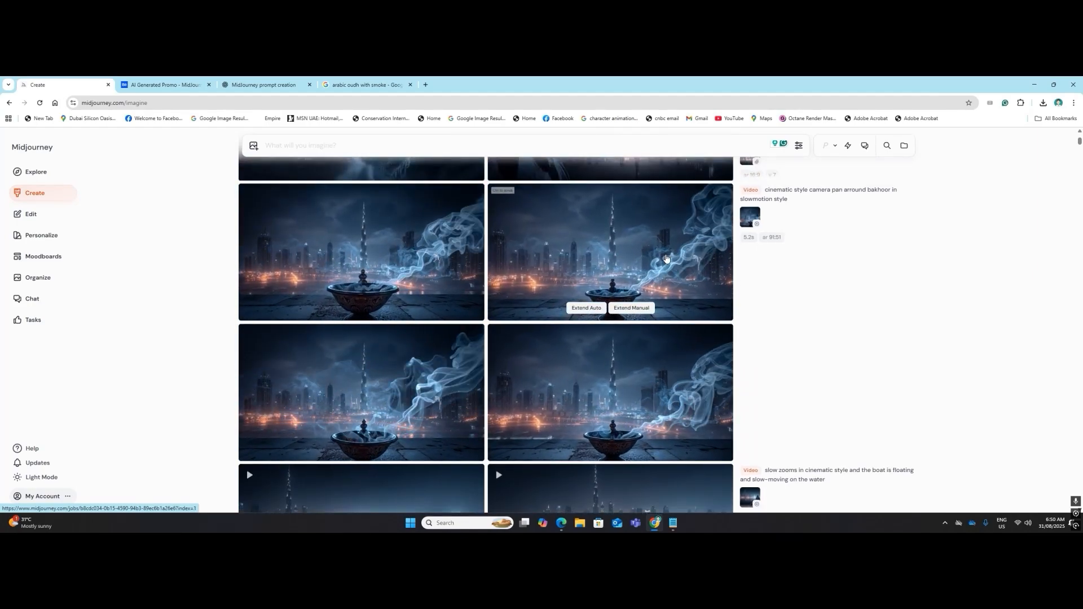
pyautogui.click(662, 254)
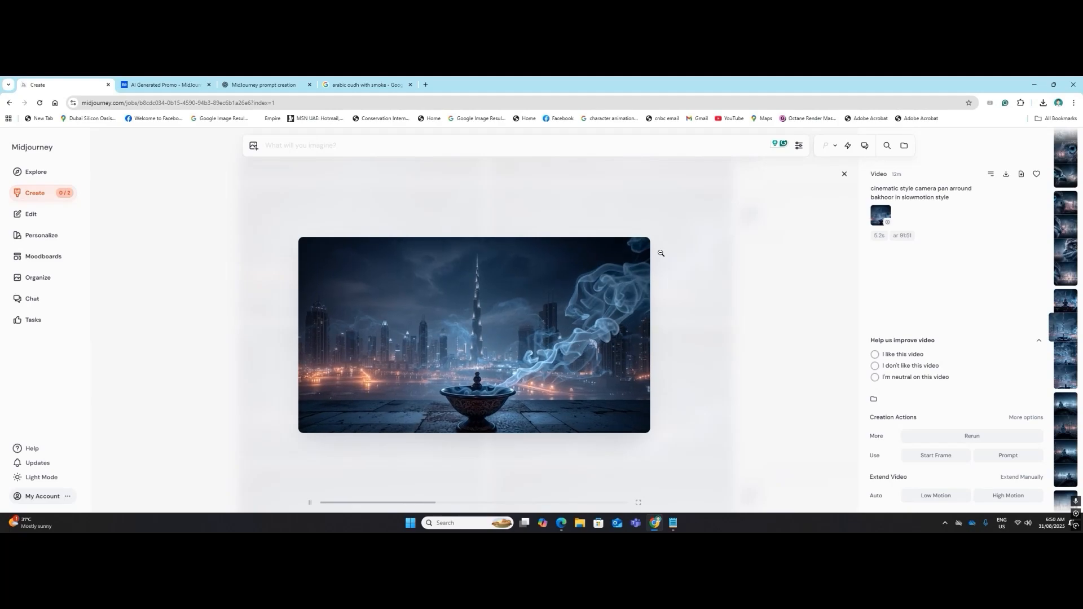
pyautogui.click(1005, 173)
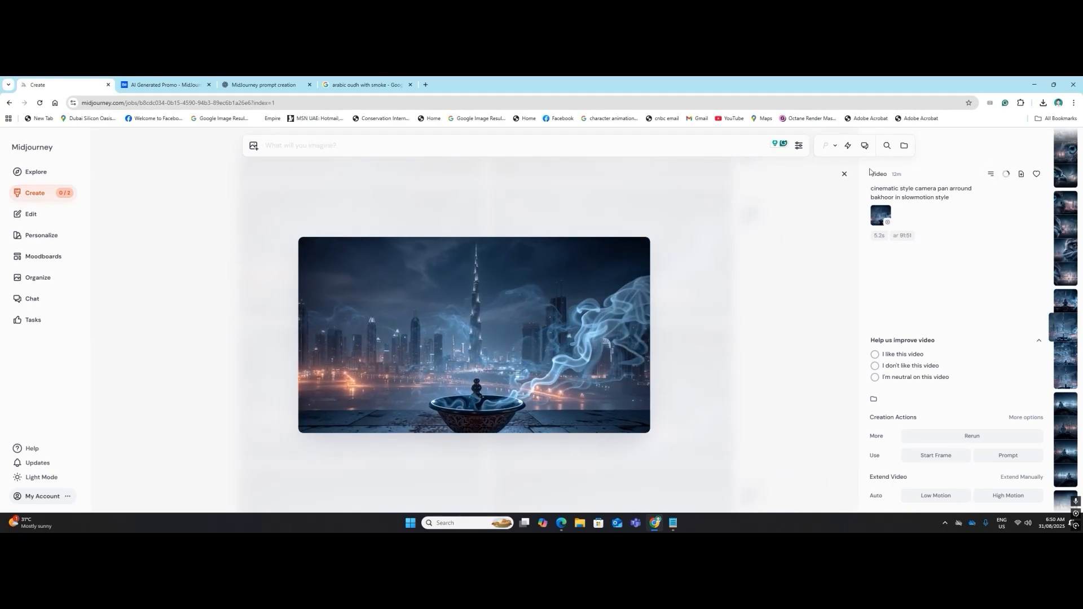
pyautogui.click(845, 174)
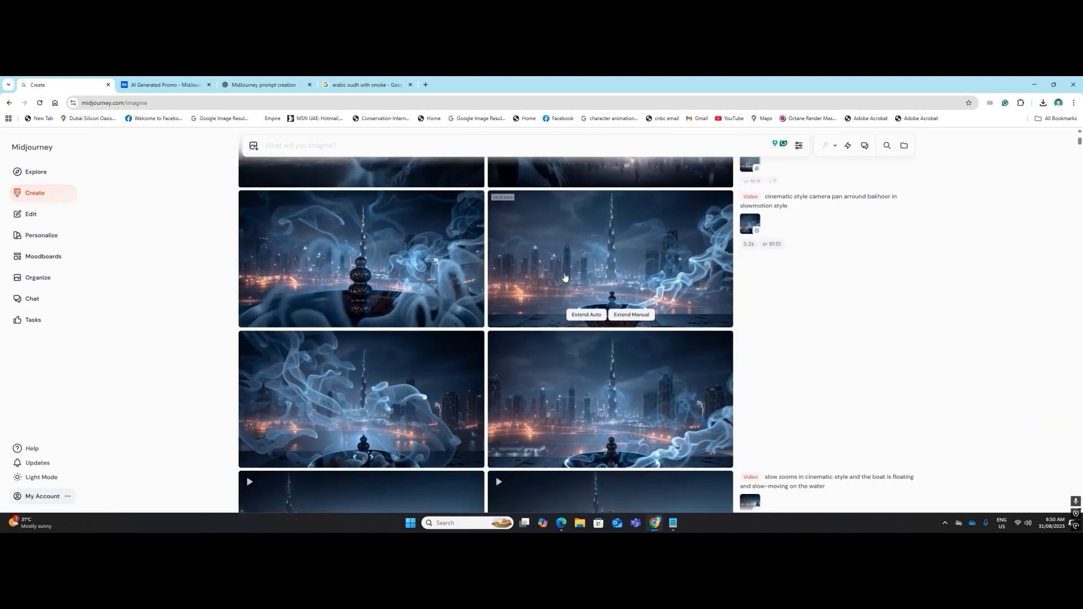
# Compare the two newest sets of falcon-eye images and inspect the fourth ultra-detailed image's eye reflection at full size.
pyautogui.scroll(6, 564, 276)
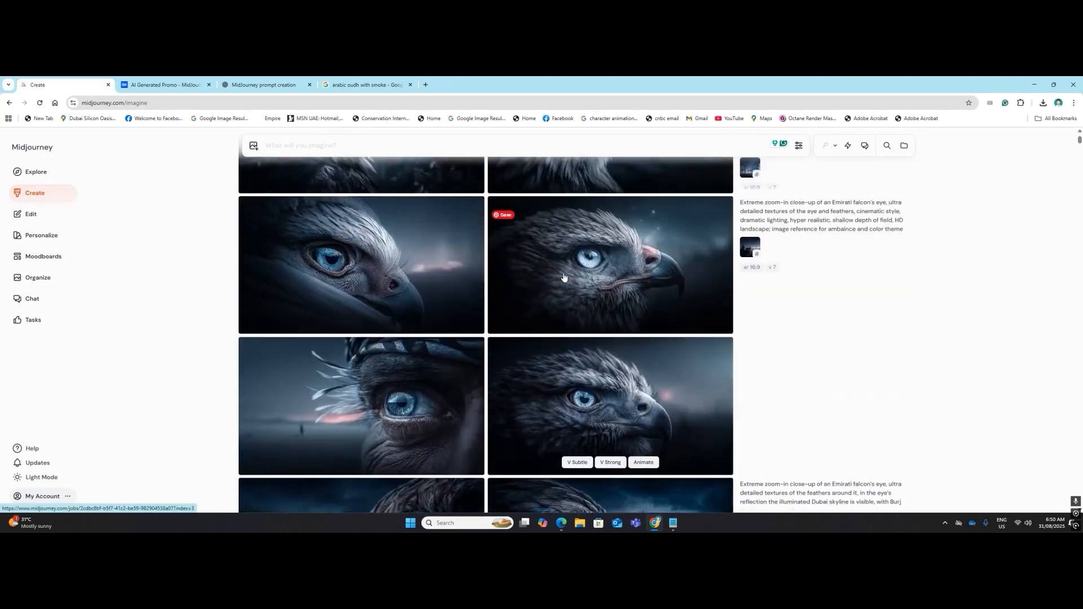
pyautogui.scroll(5, 563, 277)
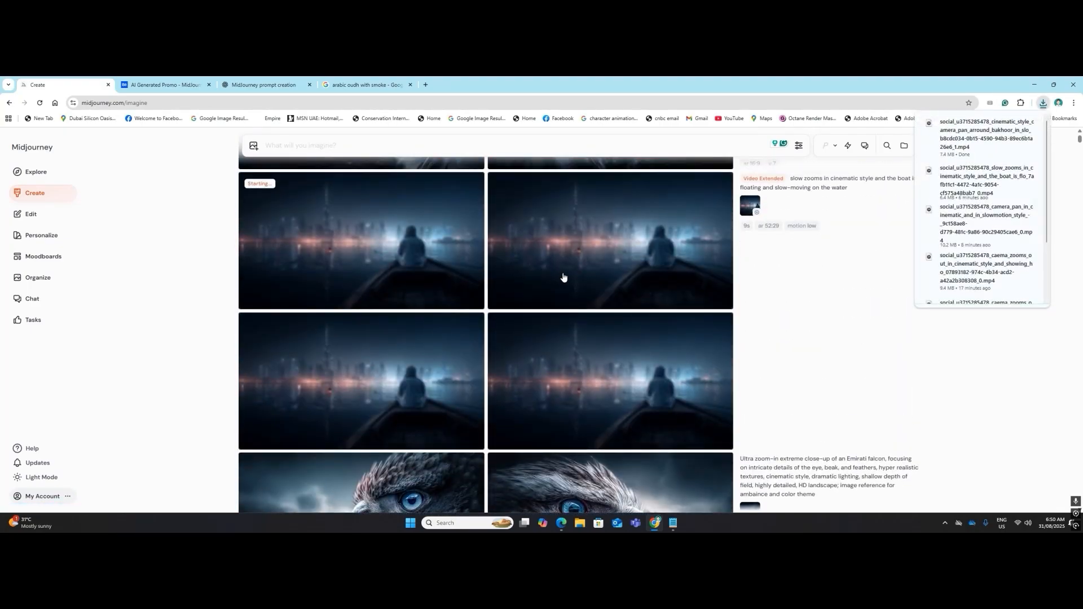
pyautogui.scroll(5, 563, 277)
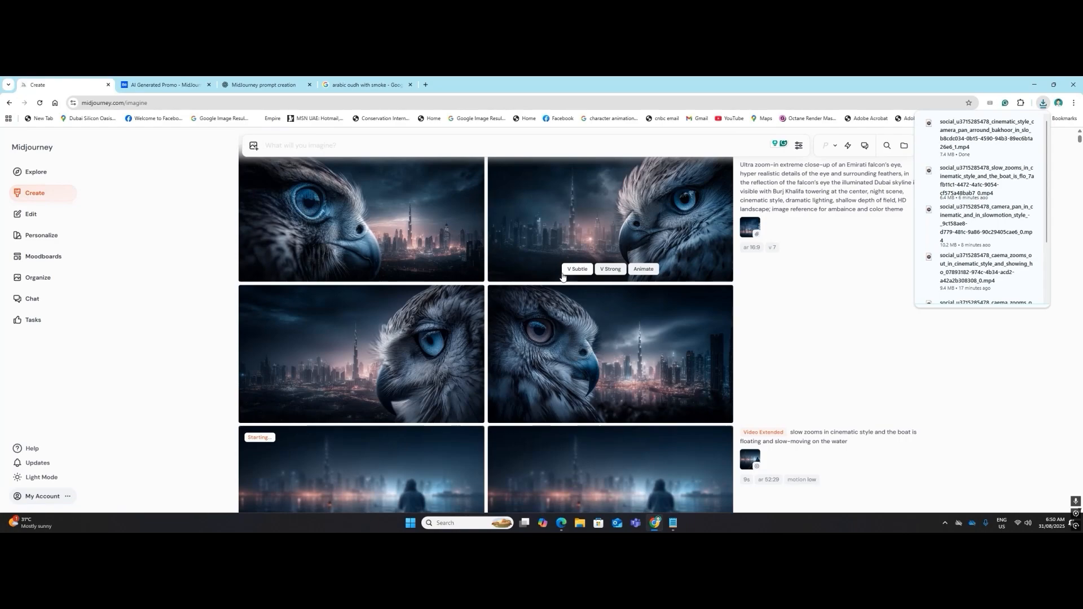
pyautogui.scroll(5, 562, 276)
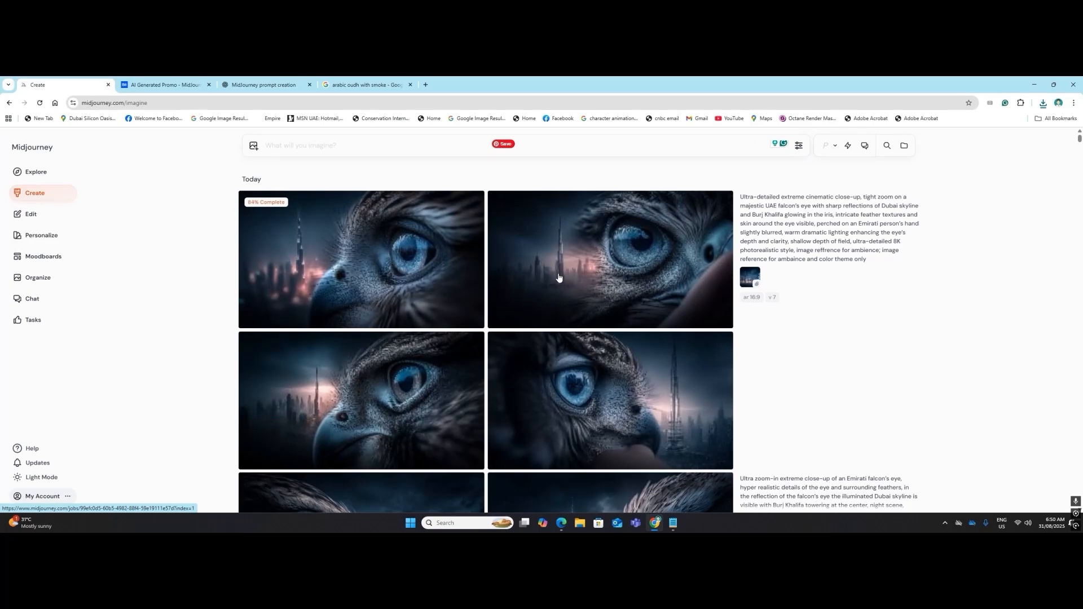
pyautogui.scroll(-2, 559, 277)
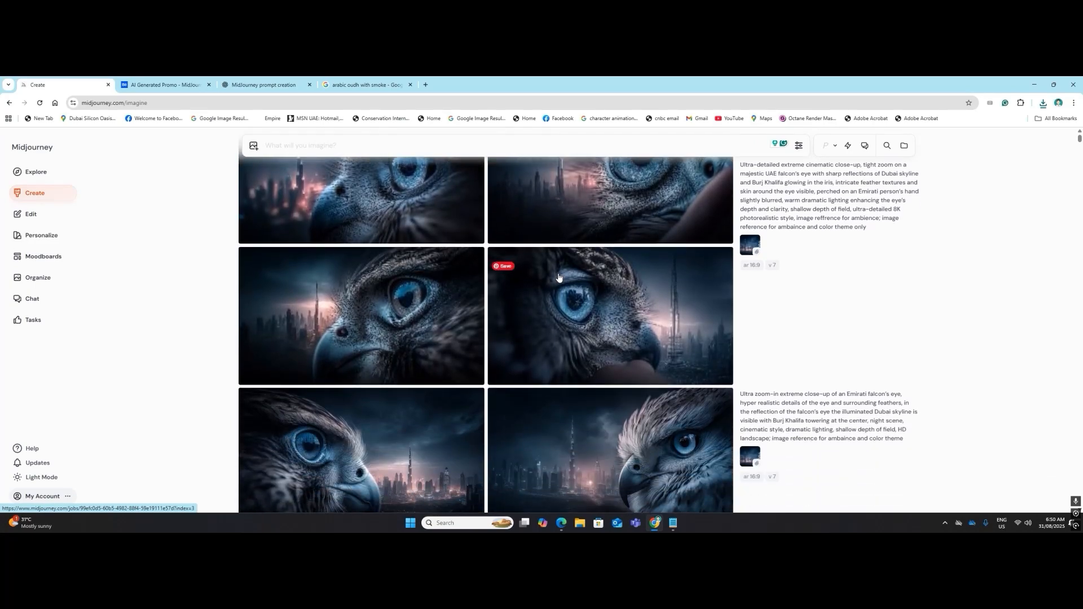
pyautogui.scroll(-5, 559, 277)
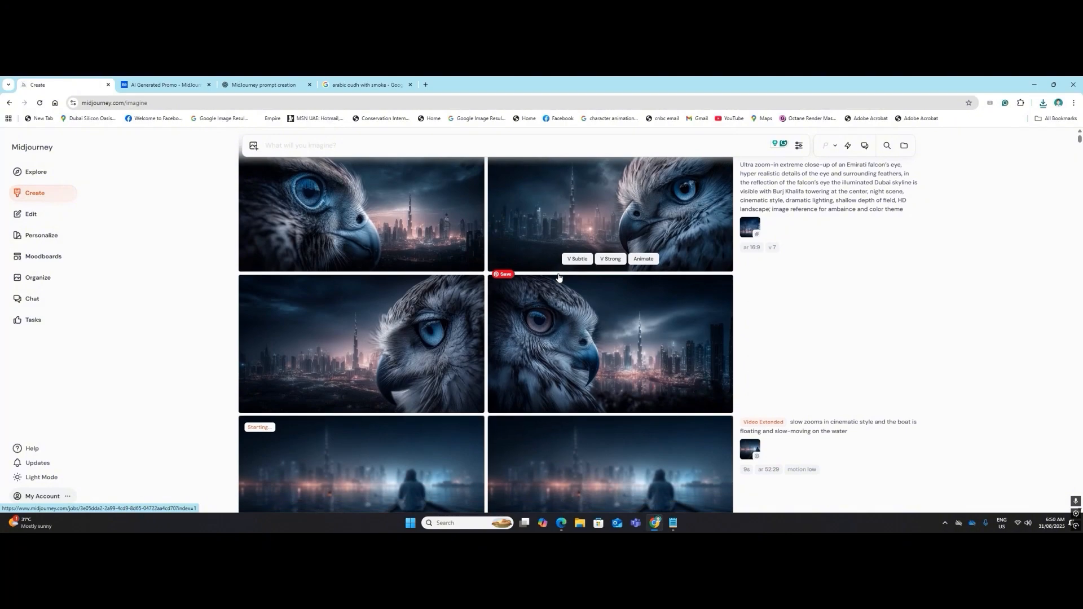
pyautogui.scroll(3, 559, 277)
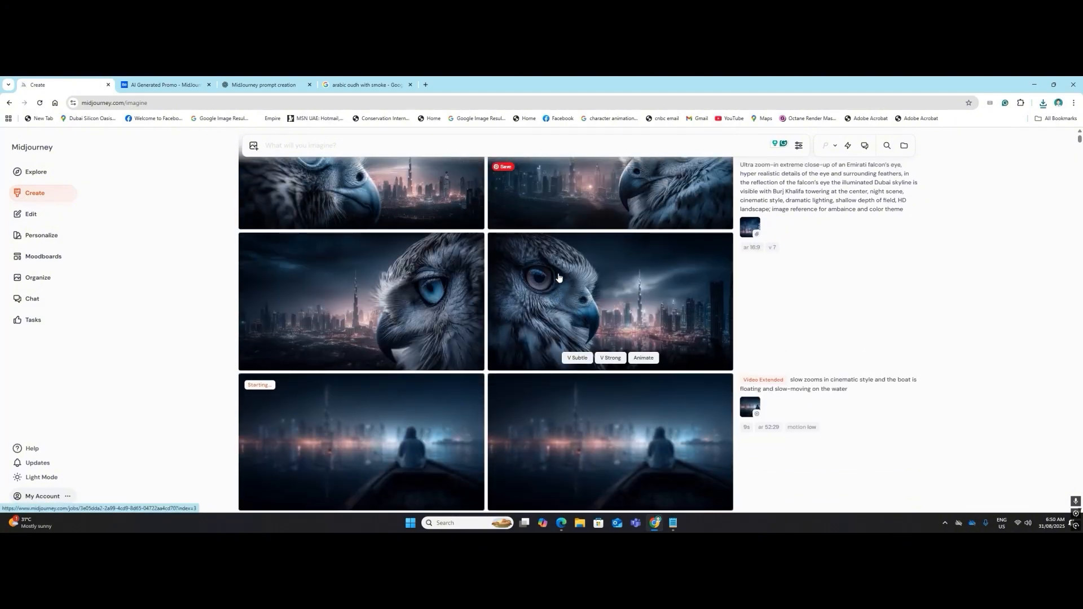
pyautogui.scroll(3, 558, 277)
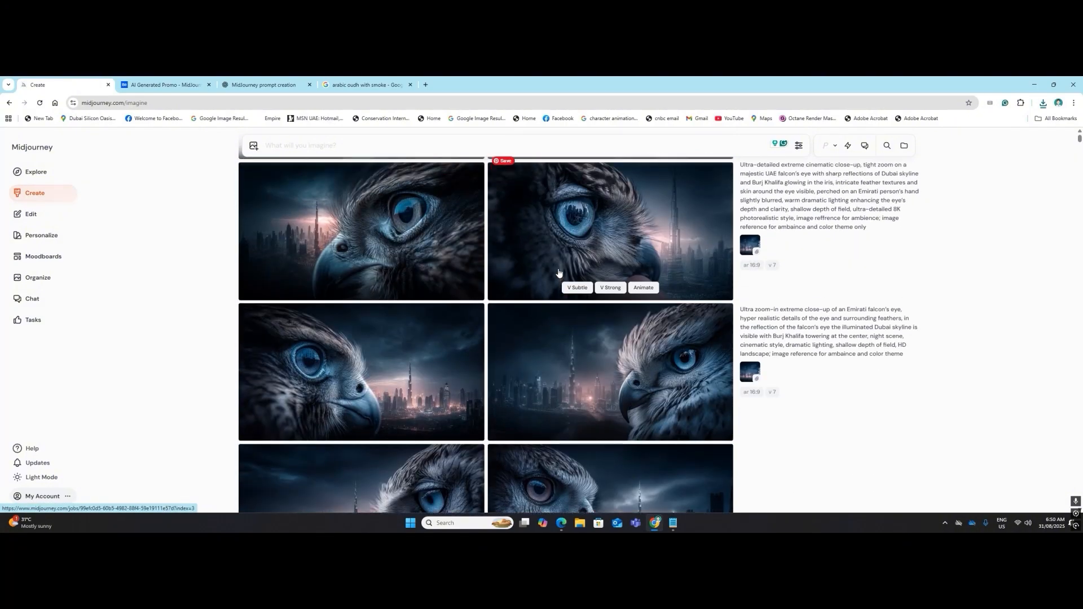
pyautogui.scroll(3, 558, 272)
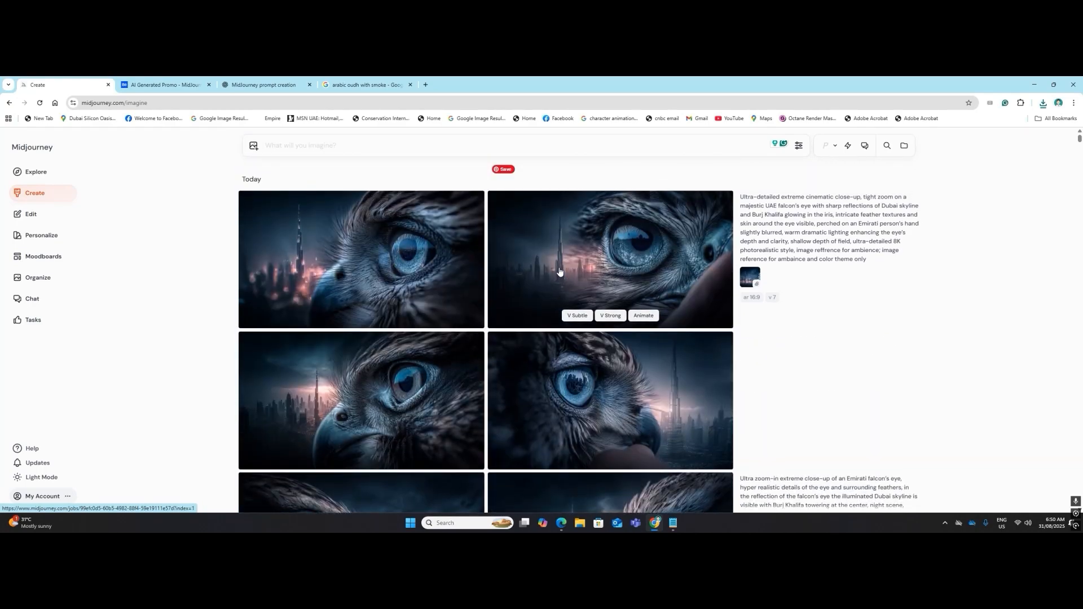
pyautogui.click(612, 379)
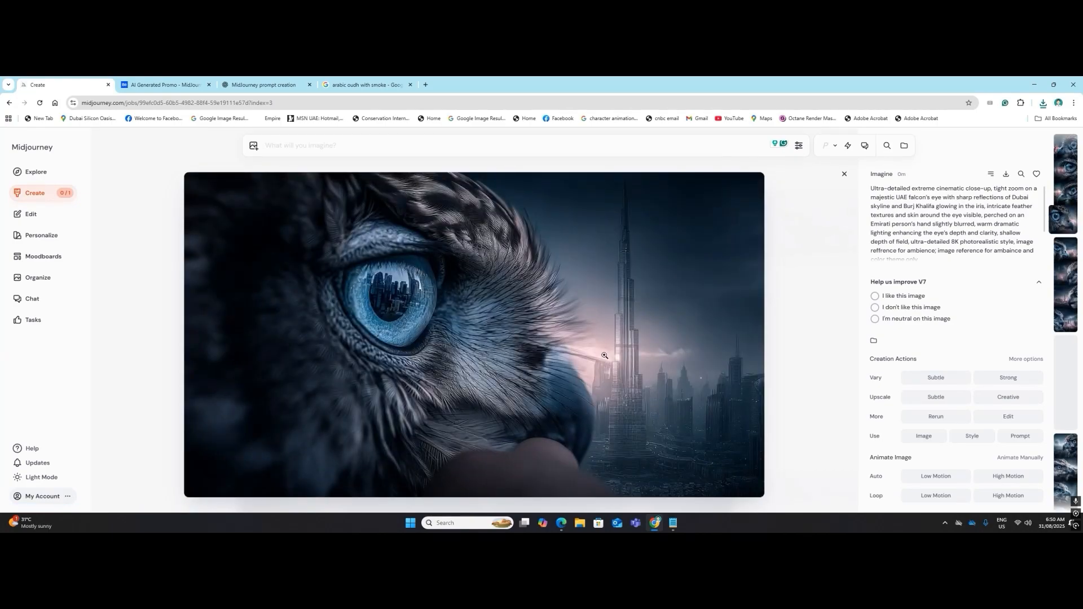
pyautogui.press('Escape')
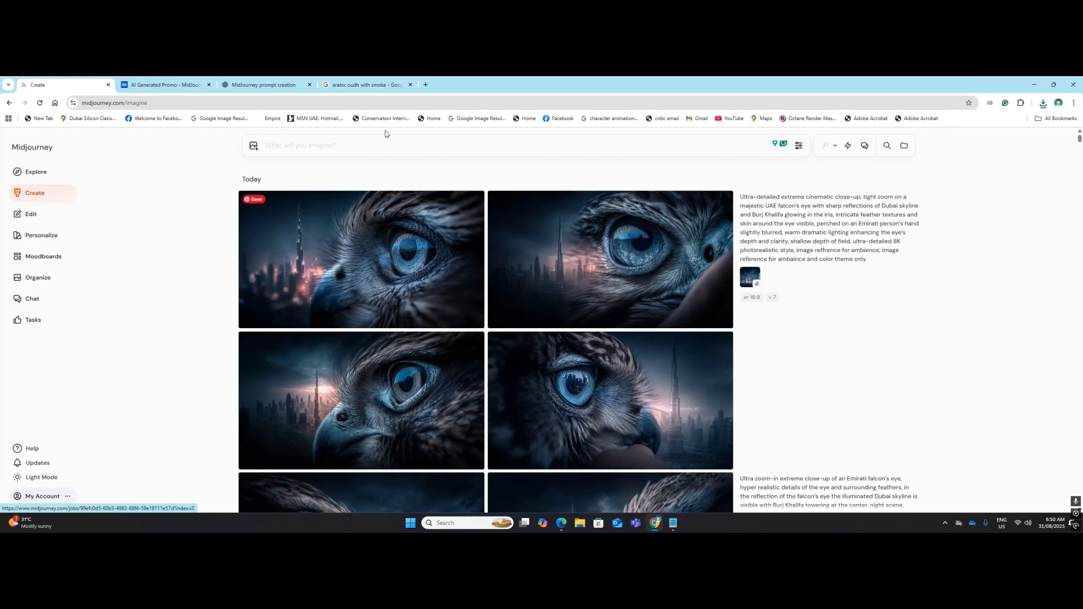
# Switch to ChatGPT and send "ultra zoom in lence of the flacon eye no need to show dubai skyline in the background only in the eyereflection".
pyautogui.click(287, 85)
pyautogui.click(504, 493)
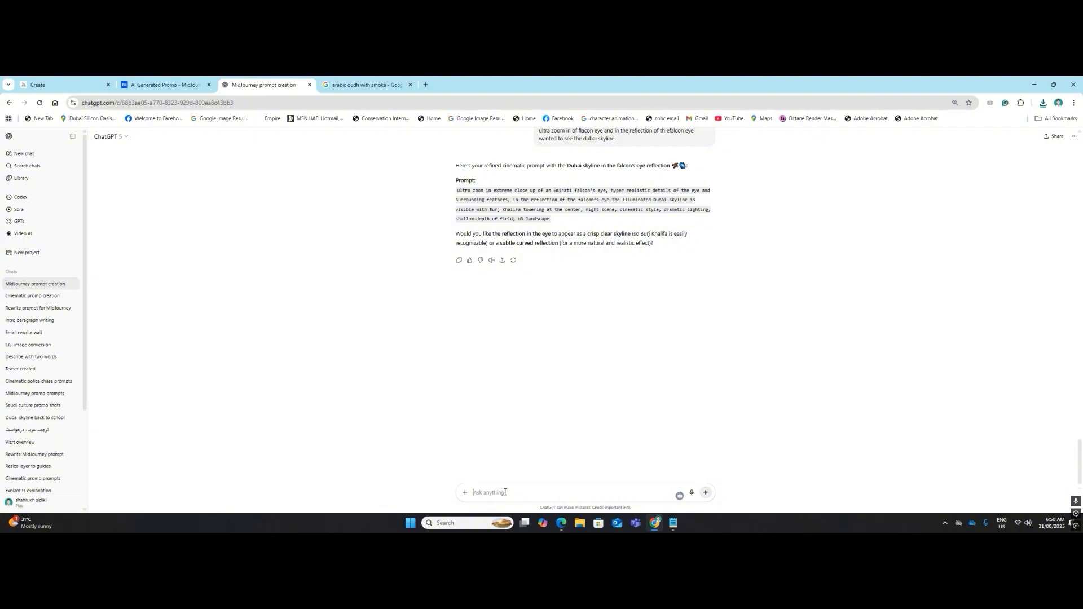
pyautogui.write('just m')
pyautogui.press('BackSpace')
pyautogui.press('BackSpace')
pyautogui.press('BackSpace')
pyautogui.press('BackSpace')
pyautogui.write('ultra zoom in lence of the flacon eye no need to show du')
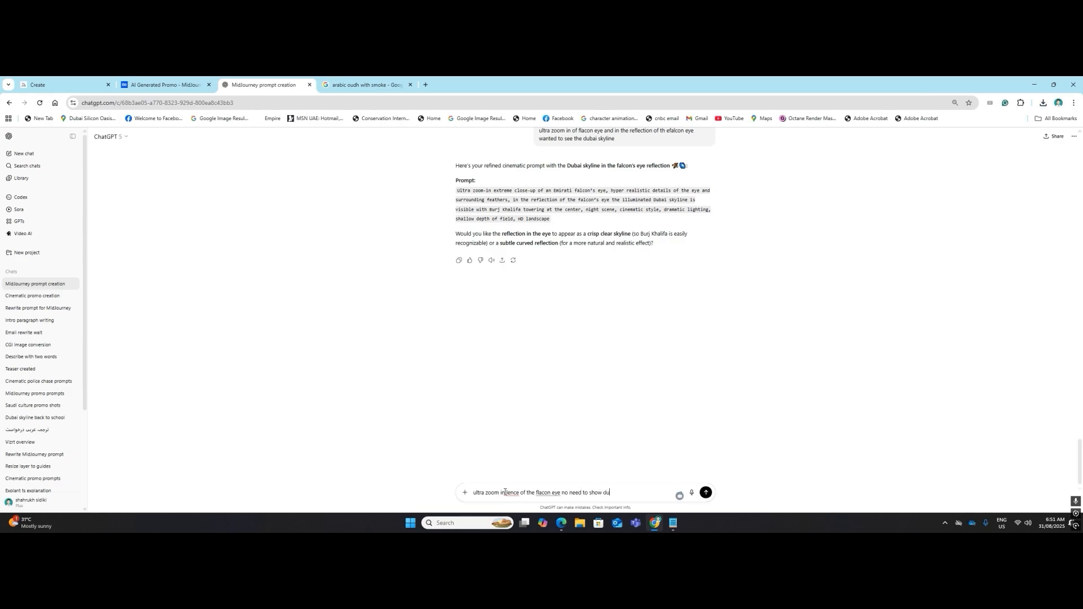
pyautogui.write('bai skyline in the background on')
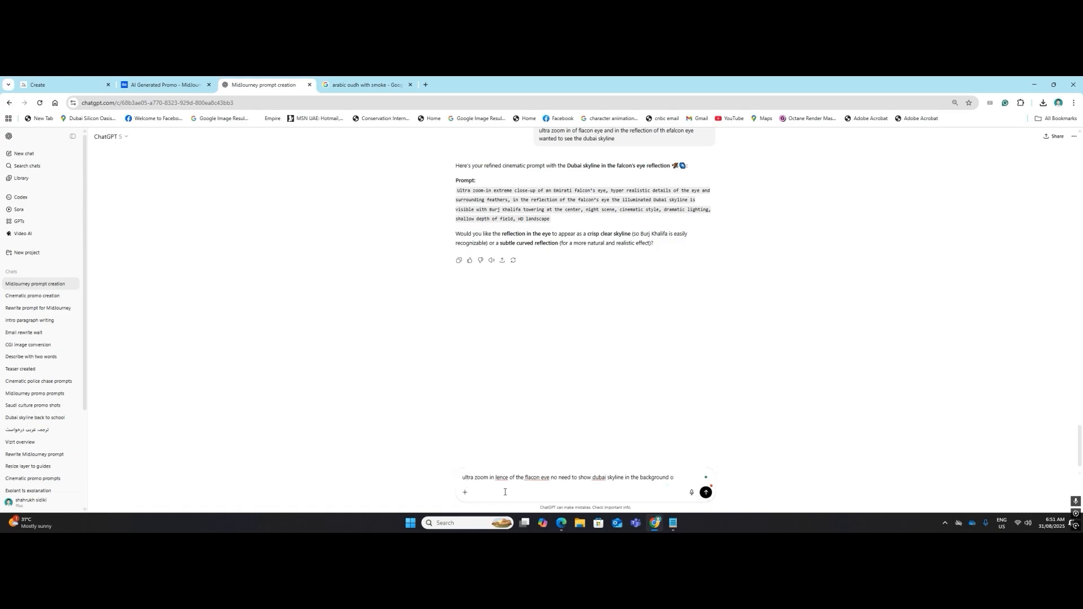
pyautogui.write('y in the eyereflection')
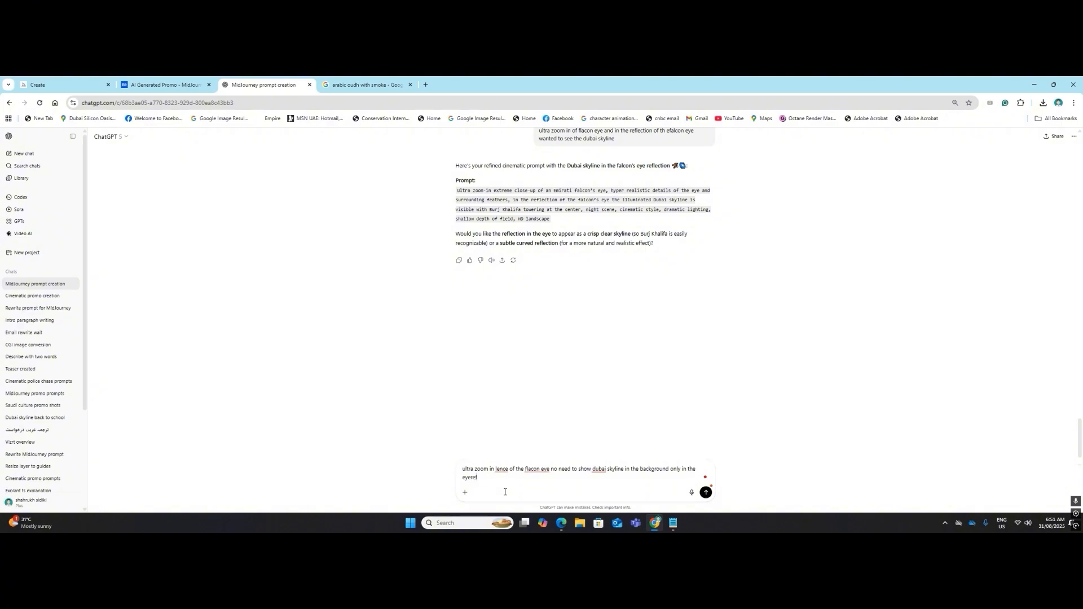
pyautogui.press('Return')
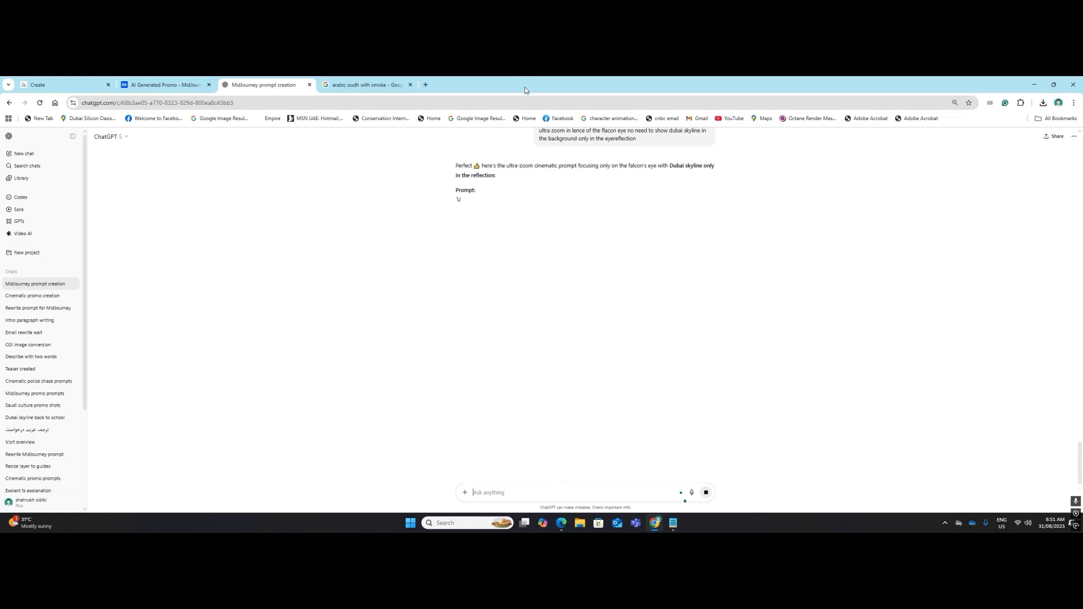
# Copy ChatGPT's new "Ultra zoom-in on the lens of an Emirati falcon's eye" prompt into Midjourney's prompt box.
pyautogui.moveTo(547, 228); pyautogui.dragTo(459, 200)
pyautogui.hotkey('ctrl', 'c')
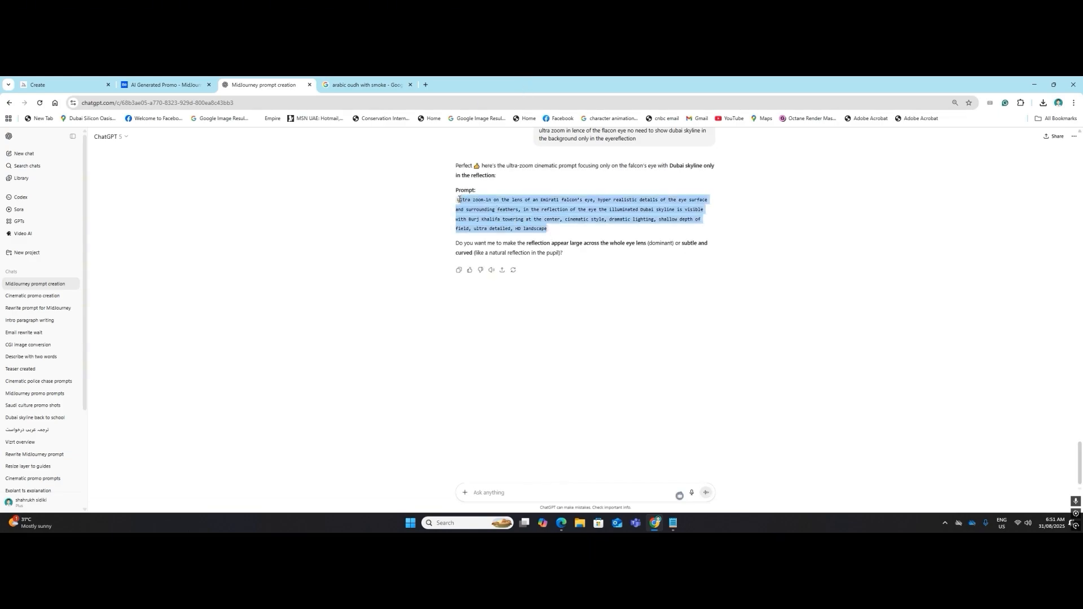
pyautogui.click(37, 85)
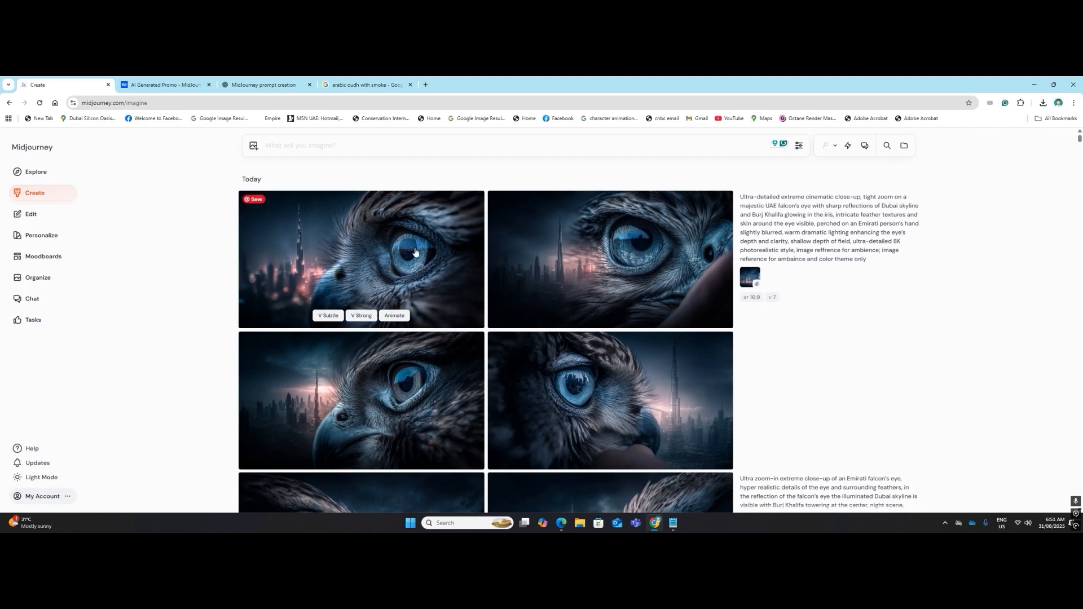
pyautogui.click(331, 148)
pyautogui.hotkey('ctrl', 'v')
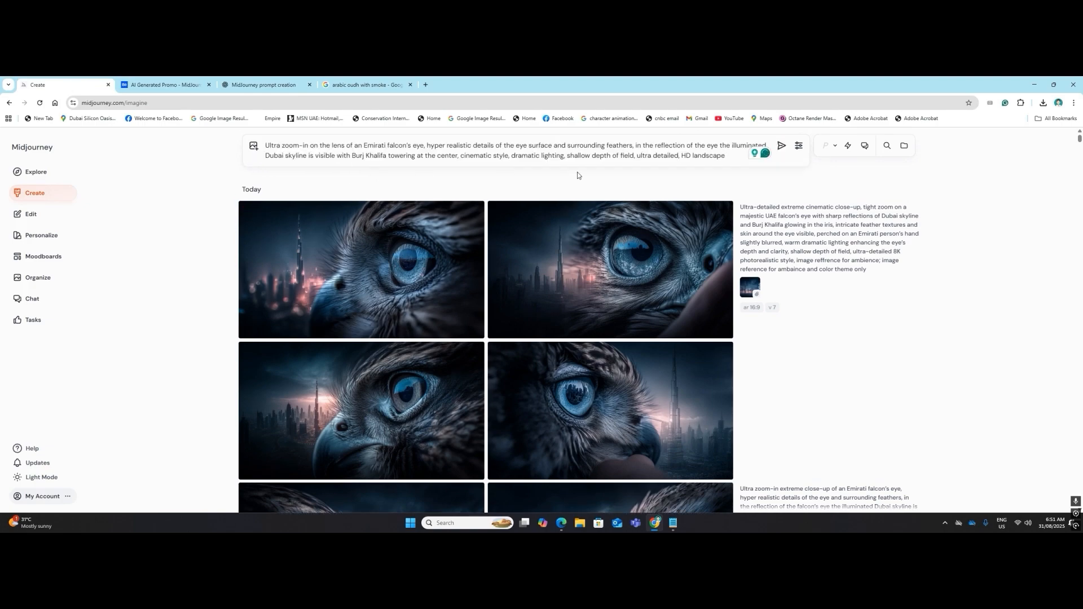
# Append "; image reference for ambaince and color theme only" to the new prompt, copying it from the previous ultra-detailed falcon prompt.
pyautogui.moveTo(867, 272)
pyautogui.mouseDown()
pyautogui.moveTo(844, 262)
pyautogui.moveTo(889, 262)
pyautogui.moveTo(879, 265)
pyautogui.mouseUp()
pyautogui.hotkey('ctrl', 'c')
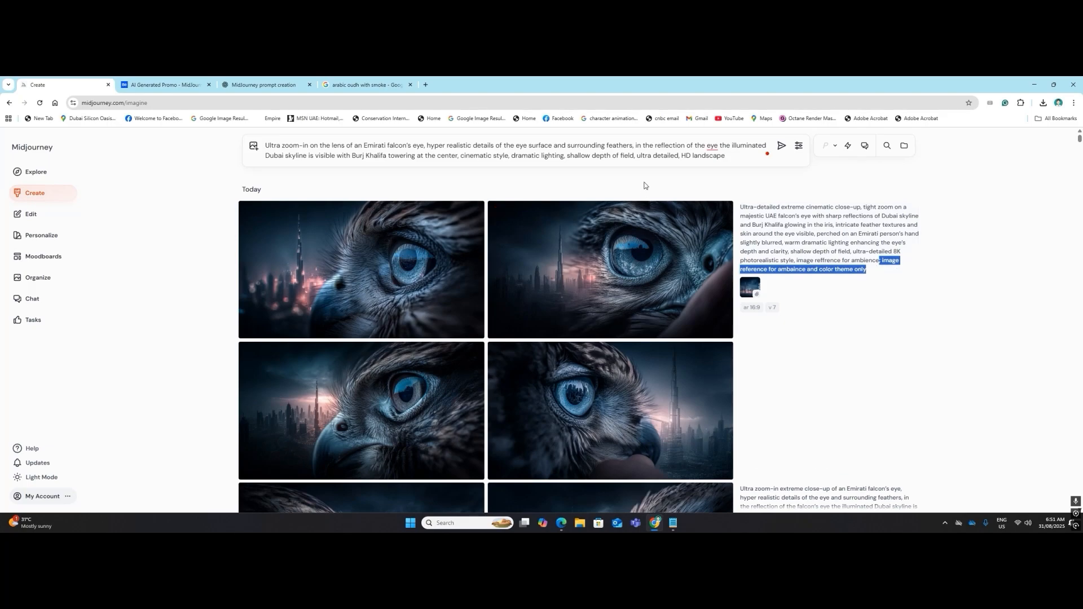
pyautogui.click(729, 156)
pyautogui.hotkey('ctrl', 'v')
# Add the image of the man seated in the boat as a style reference and submit the falcon-eye lens prompt.
pyautogui.scroll(-10, 716, 317)
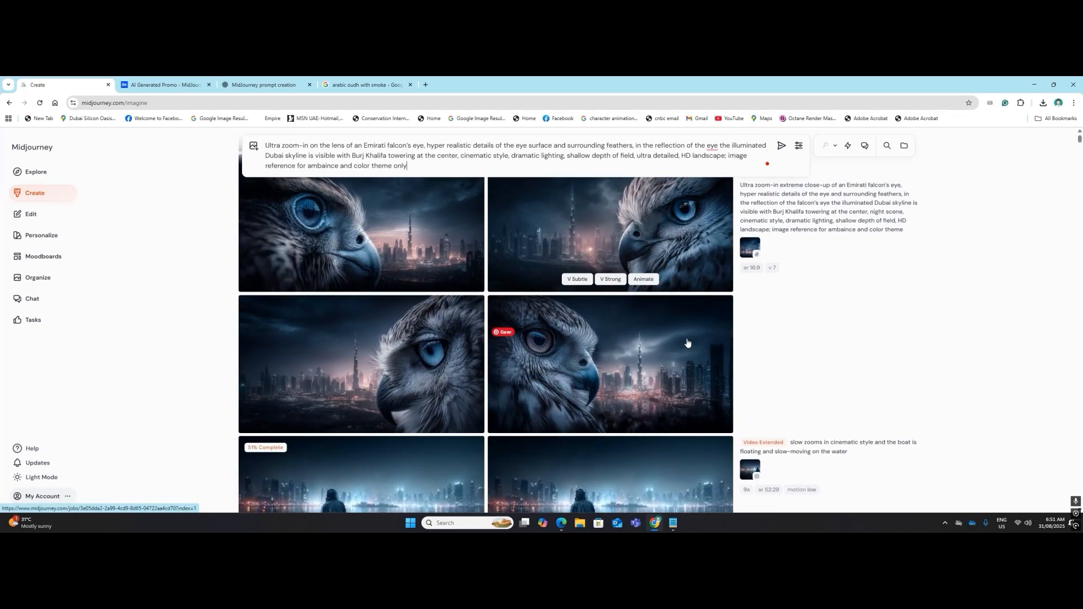
pyautogui.scroll(-10, 687, 343)
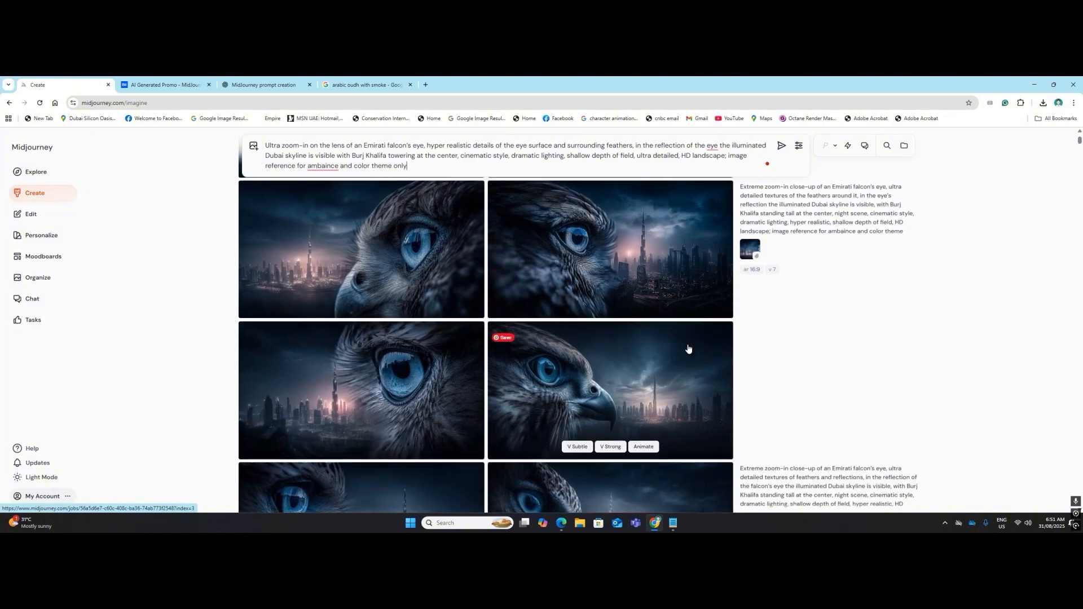
pyautogui.scroll(-8, 608, 371)
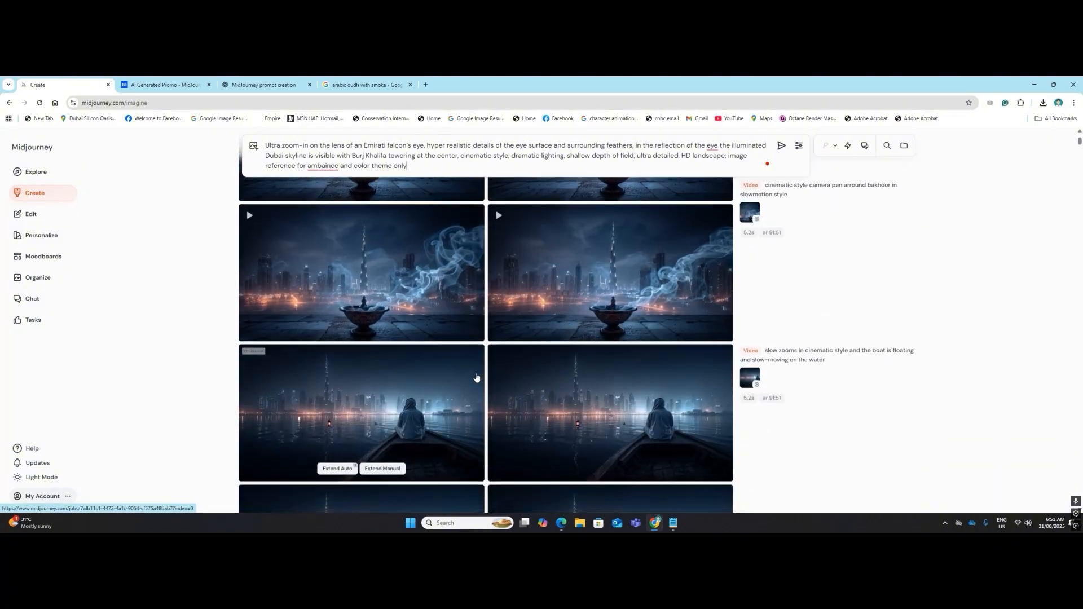
pyautogui.scroll(-10, 422, 325)
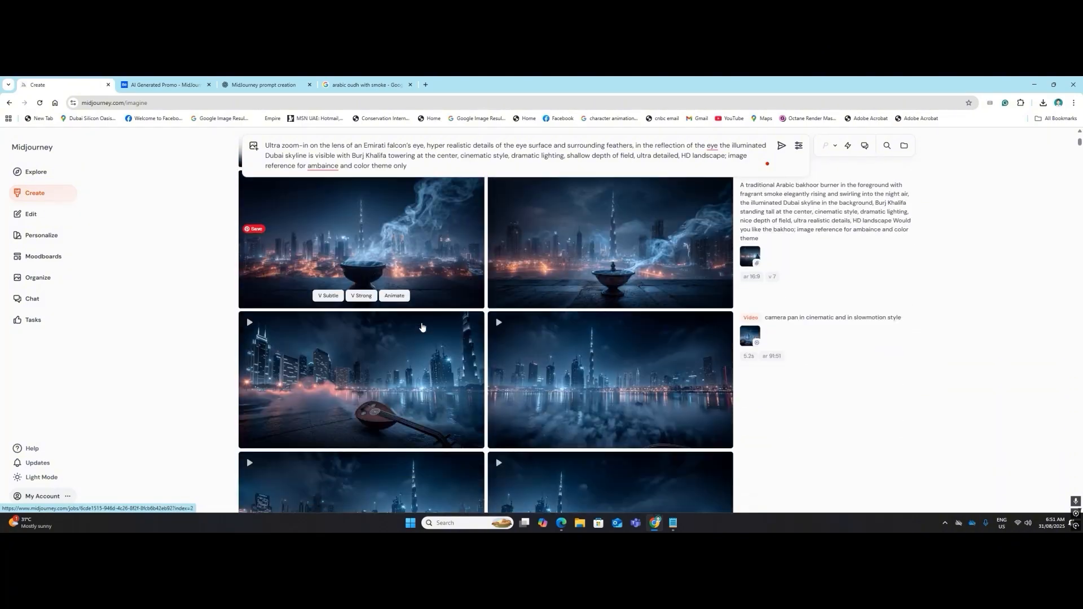
pyautogui.scroll(-8, 422, 326)
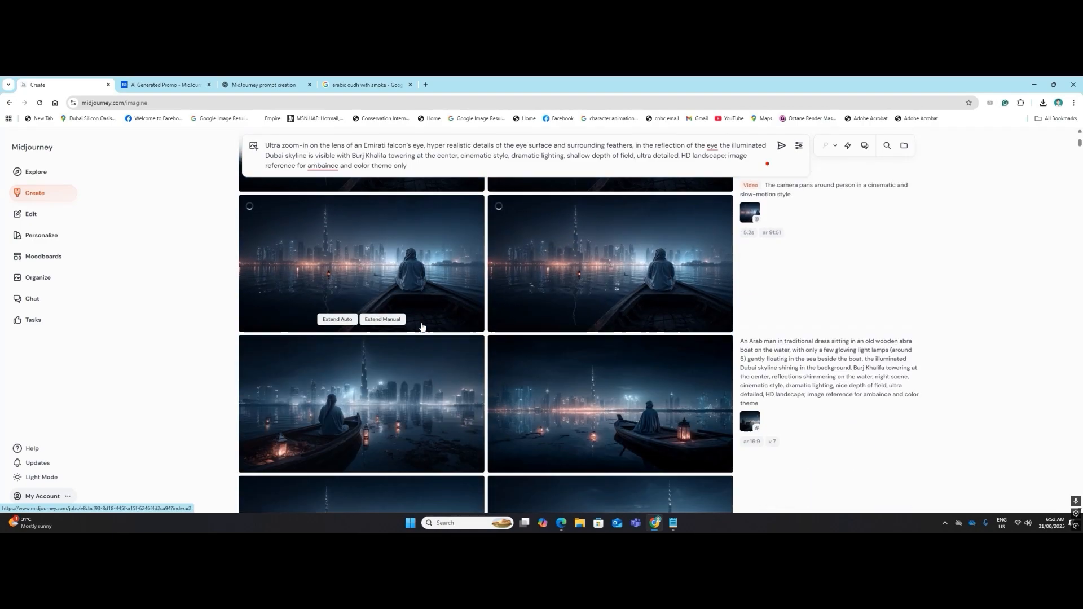
pyautogui.moveTo(401, 250); pyautogui.dragTo(545, 190)
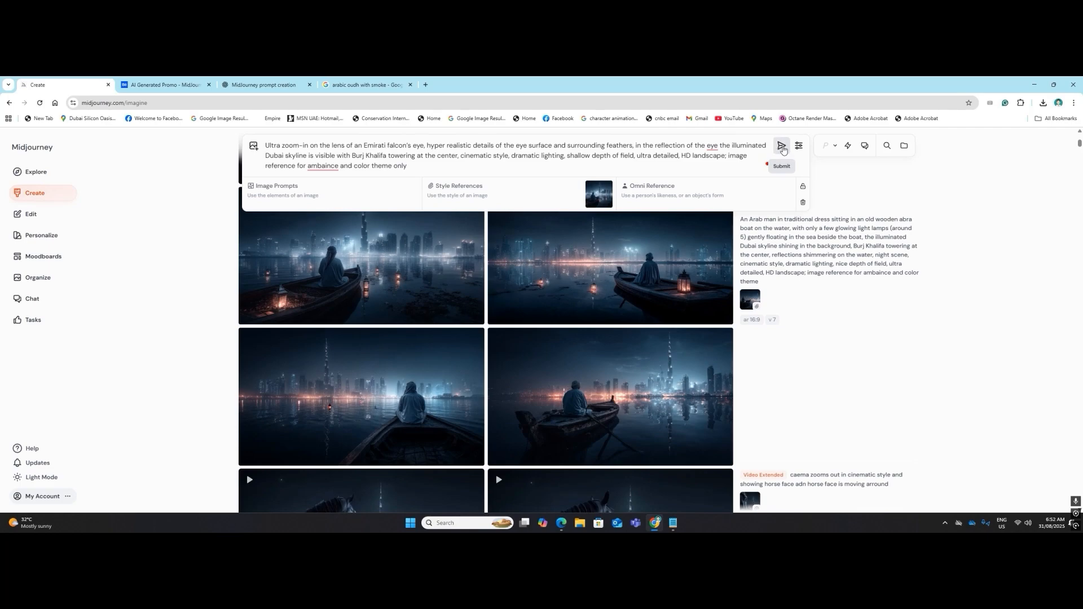
pyautogui.click(781, 145)
# Generate strong variations of the third new falcon-eye lens image, the one with the skyline reflected inside the eye.
pyautogui.scroll(-5, 784, 169)
pyautogui.scroll(10, 789, 299)
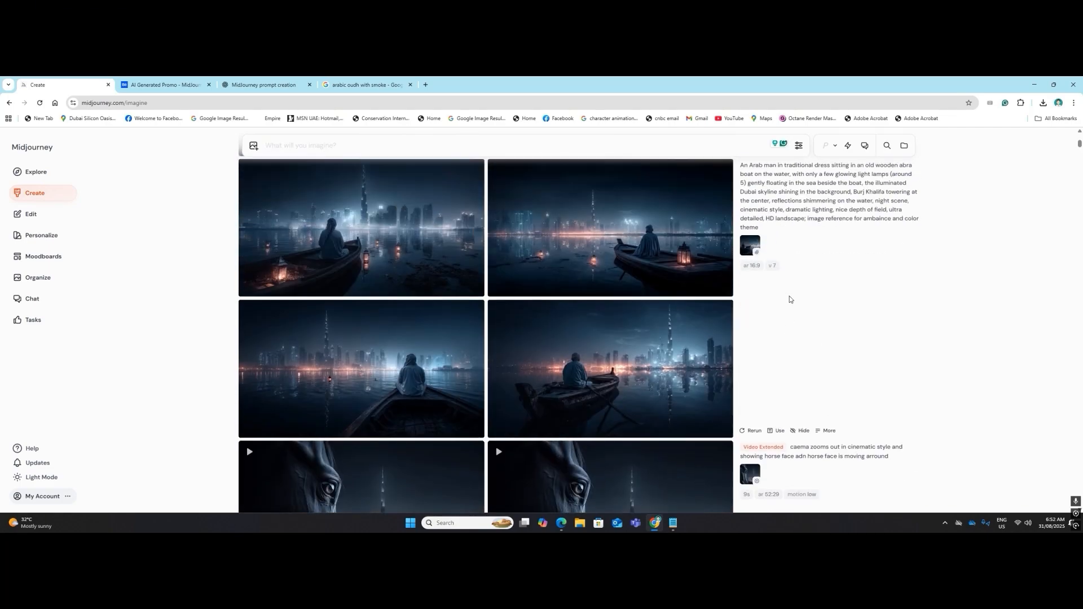
pyautogui.scroll(1, 789, 297)
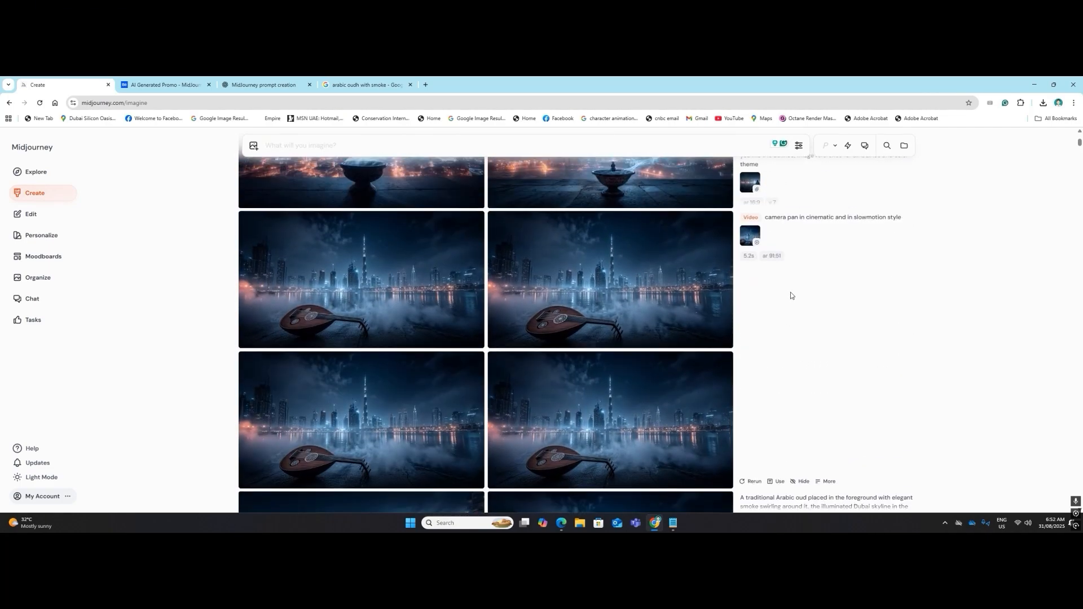
pyautogui.scroll(-6, 790, 296)
pyautogui.scroll(4, 792, 291)
pyautogui.scroll(5, 792, 290)
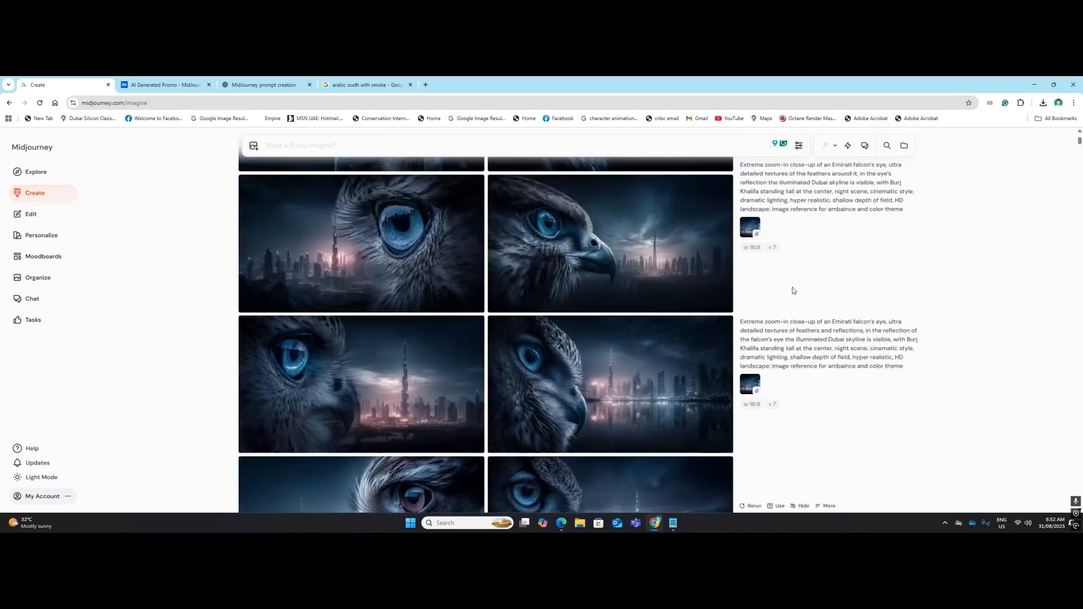
pyautogui.scroll(8, 792, 288)
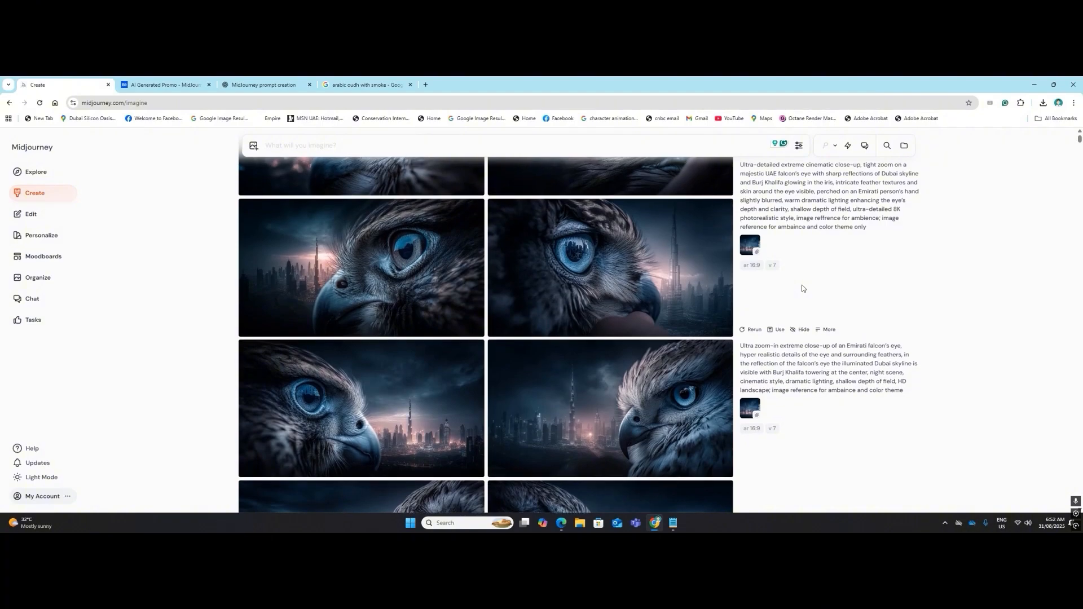
pyautogui.scroll(6, 802, 289)
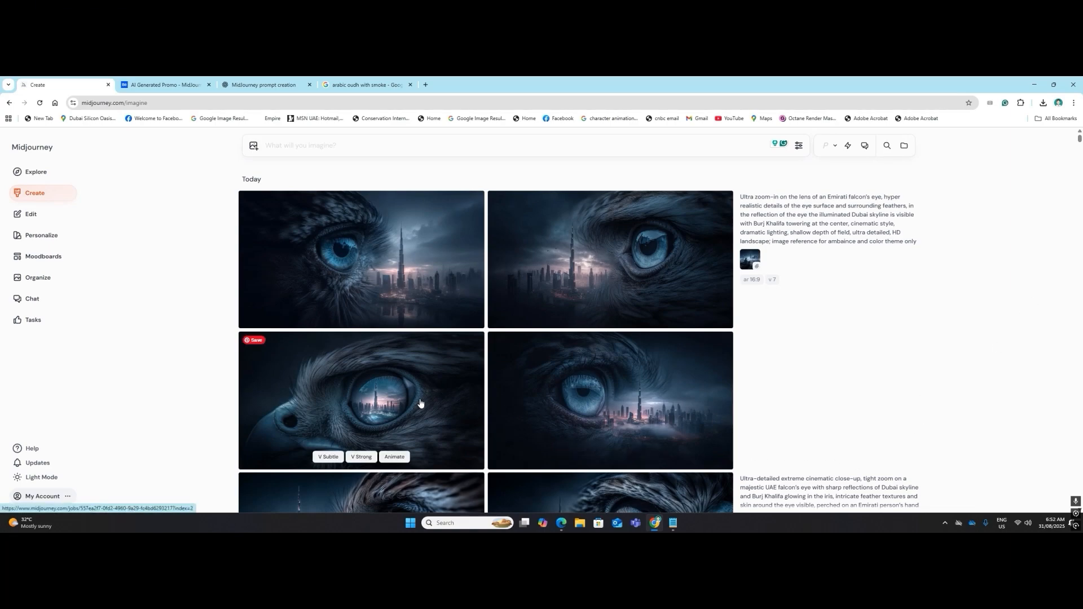
pyautogui.click(361, 457)
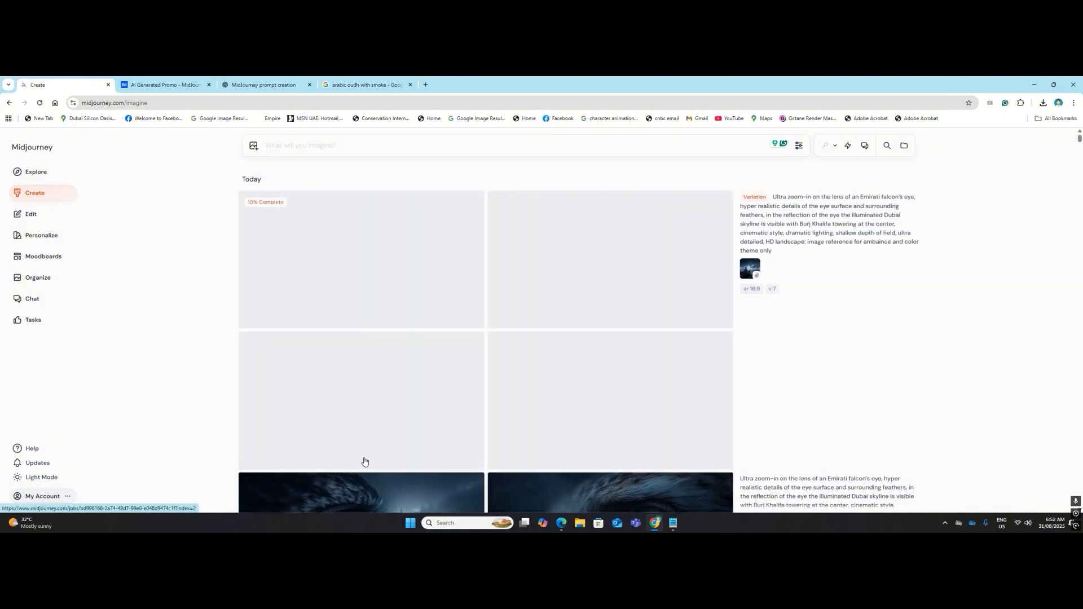
# Compare the new falcon-eye variations with the original lens set and the earlier close-up sets for the skyline reflection.
pyautogui.scroll(-3, 366, 458)
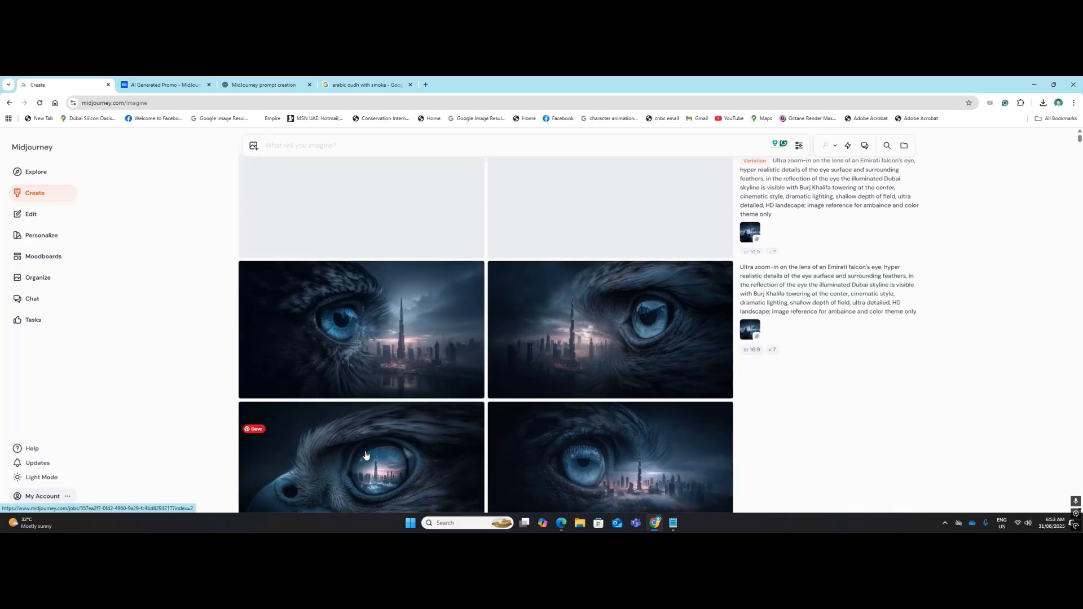
pyautogui.scroll(-2, 366, 455)
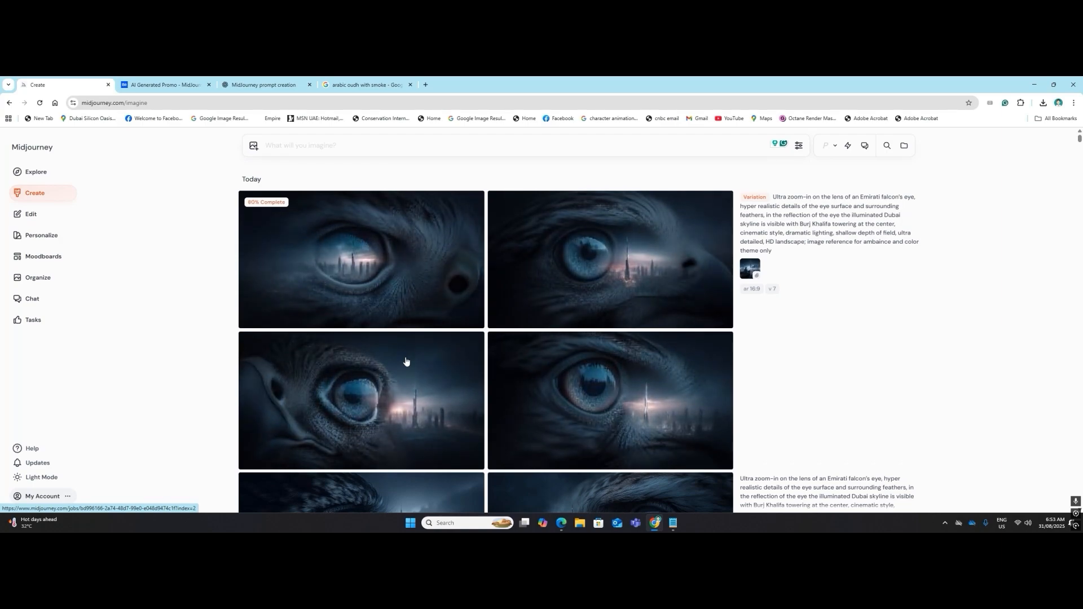
pyautogui.scroll(-6, 405, 361)
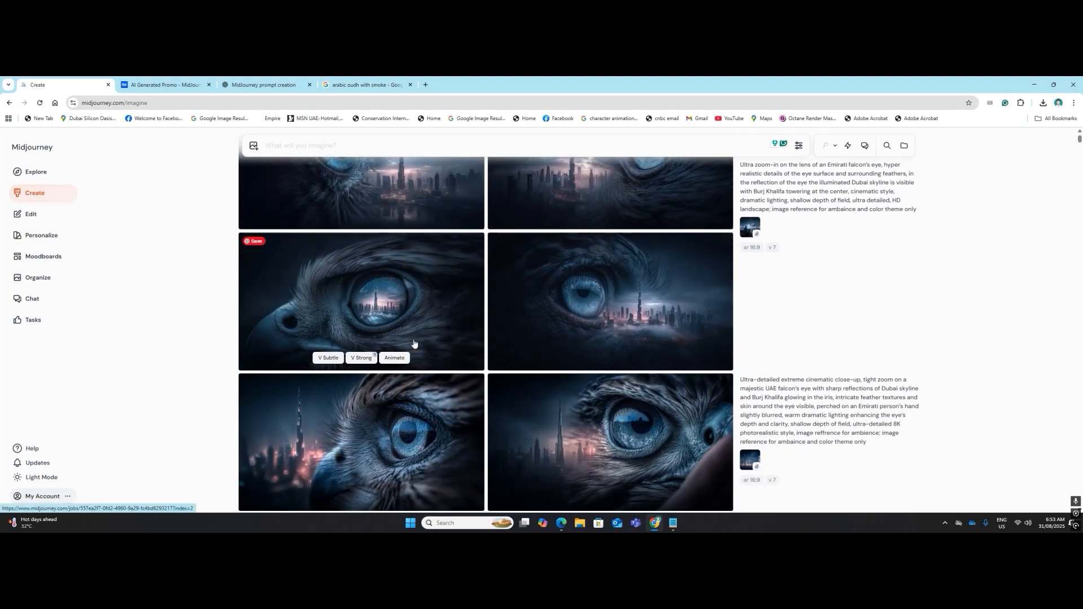
pyautogui.scroll(1, 417, 340)
pyautogui.scroll(5, 417, 340)
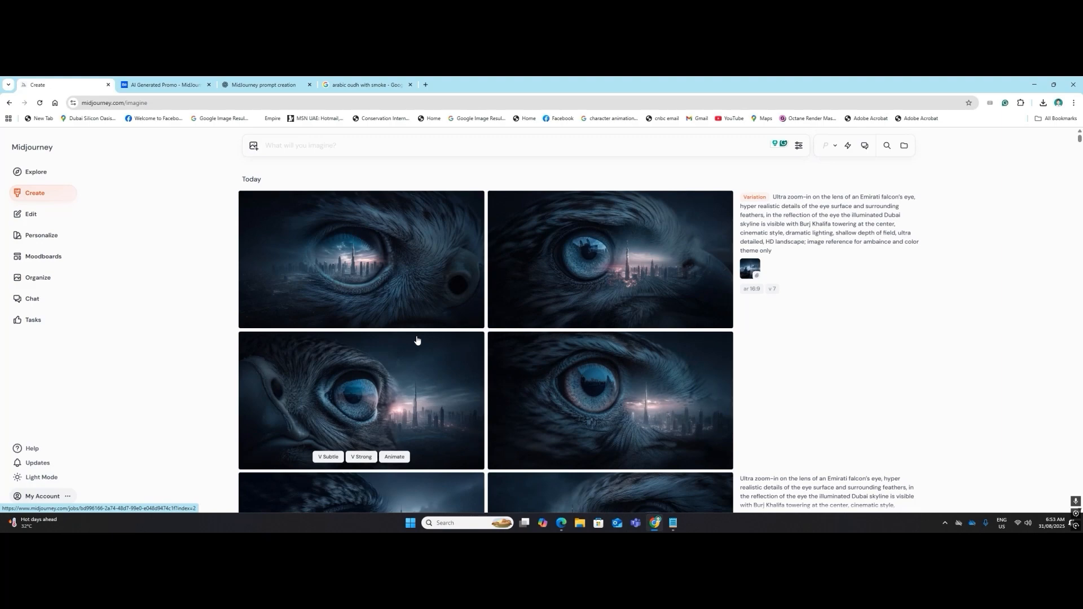
pyautogui.scroll(-4, 417, 340)
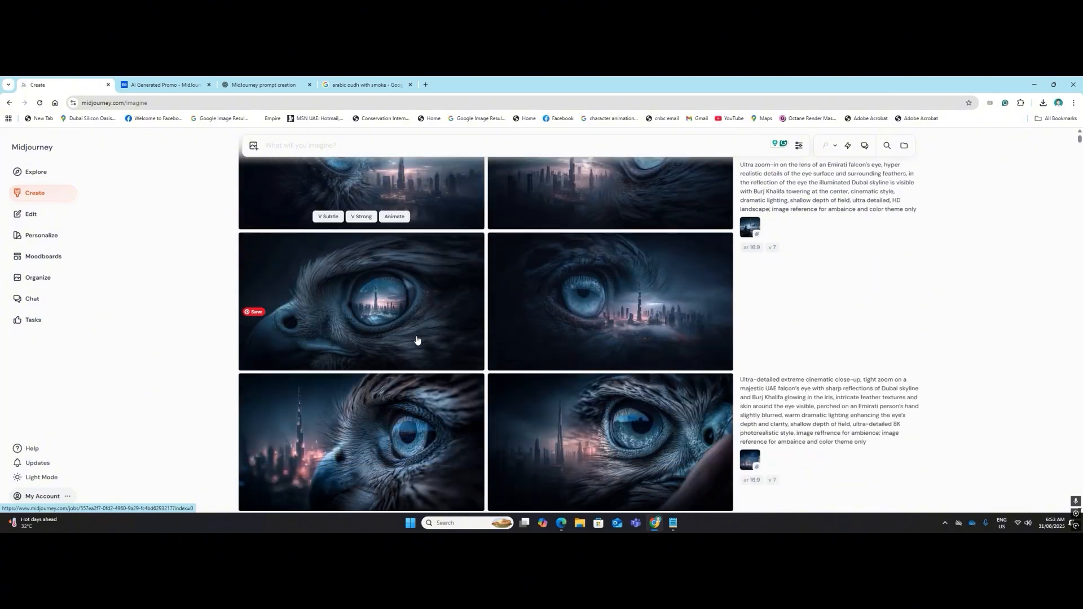
pyautogui.scroll(-3, 418, 340)
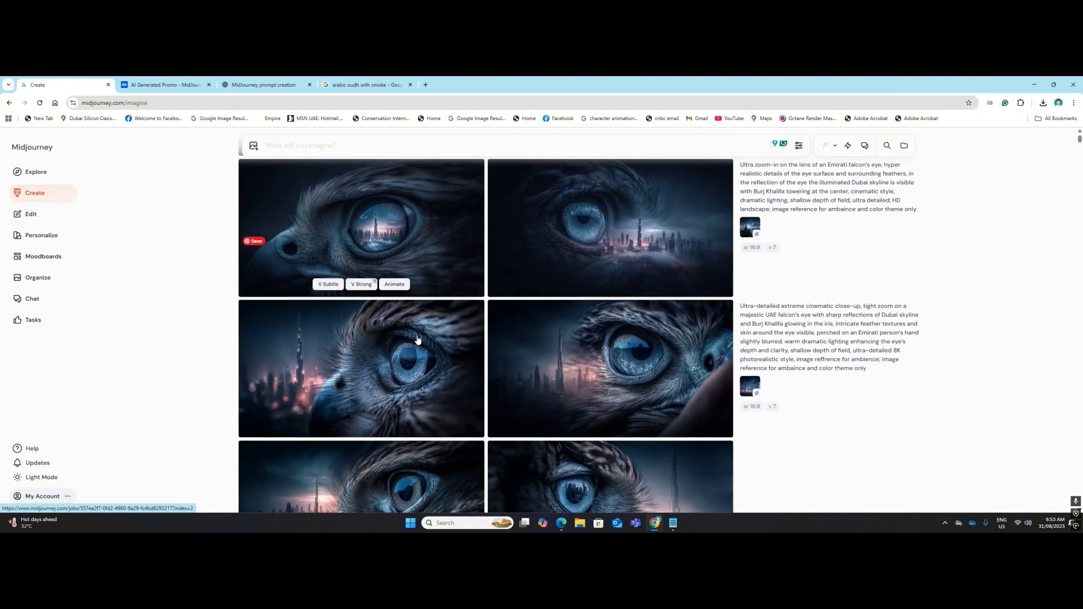
pyautogui.scroll(-2, 417, 340)
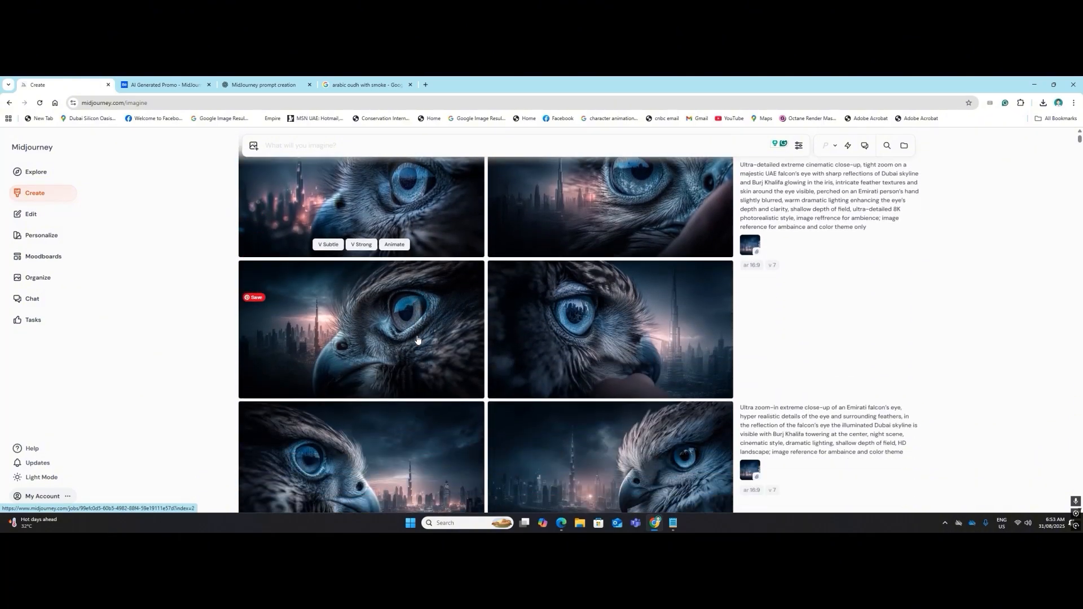
pyautogui.scroll(-3, 417, 340)
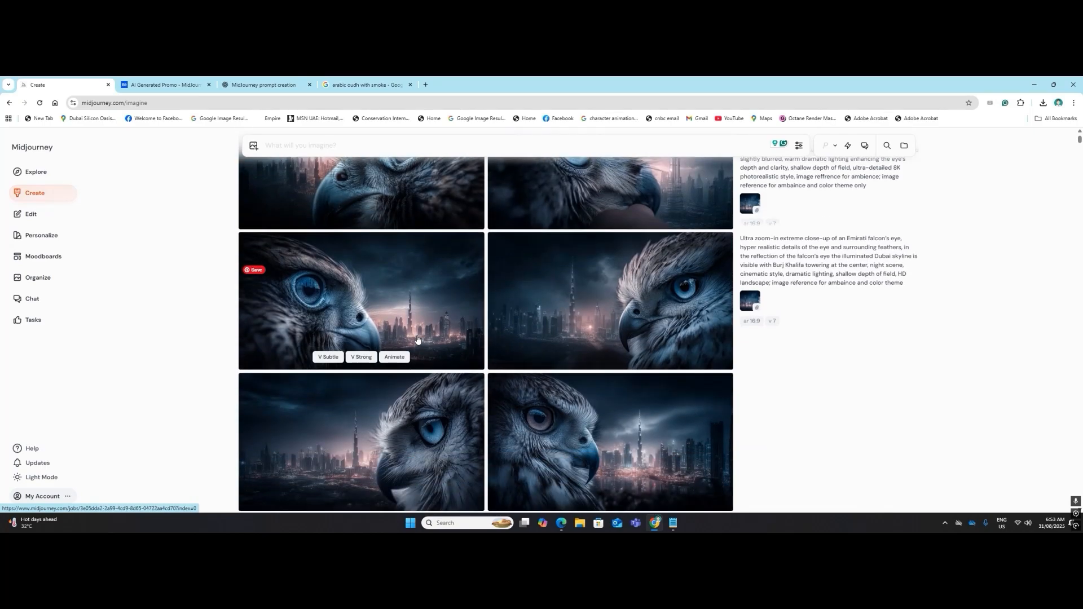
pyautogui.scroll(3, 417, 340)
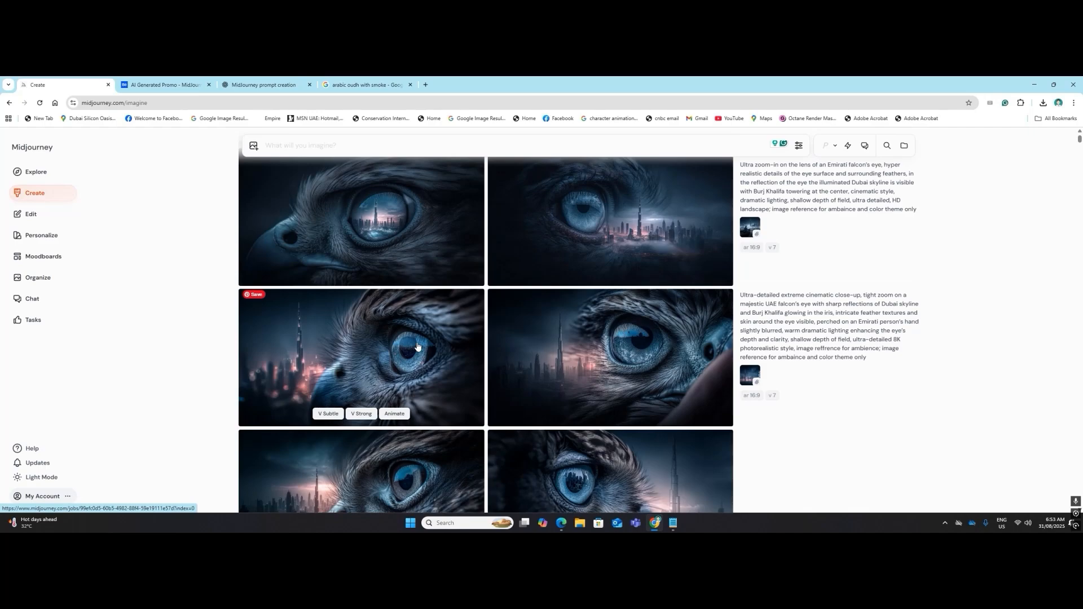
pyautogui.scroll(3, 417, 346)
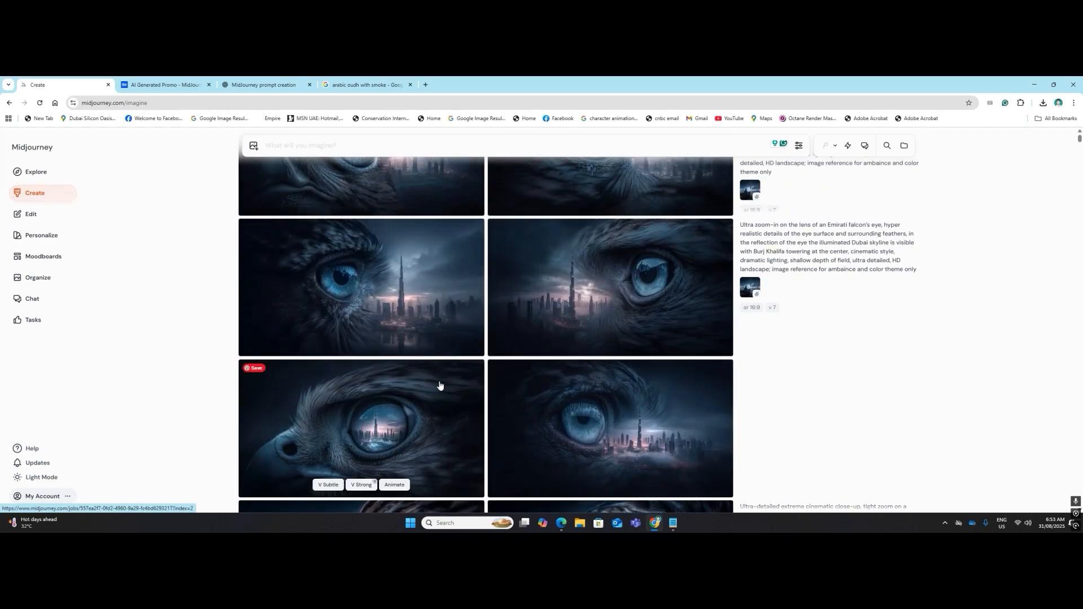
pyautogui.scroll(5, 440, 386)
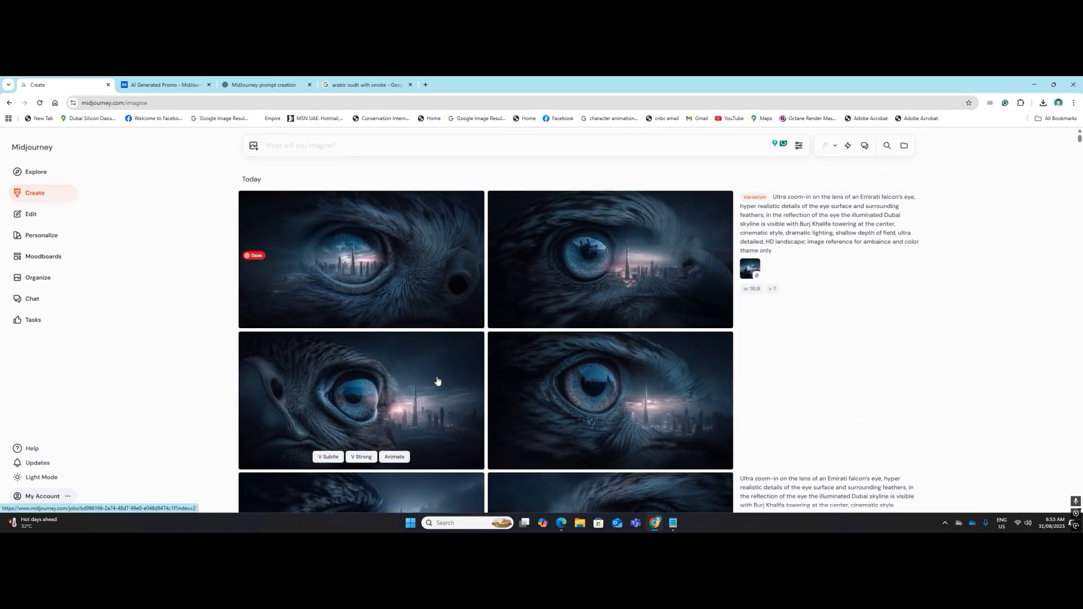
pyautogui.scroll(-10, 437, 381)
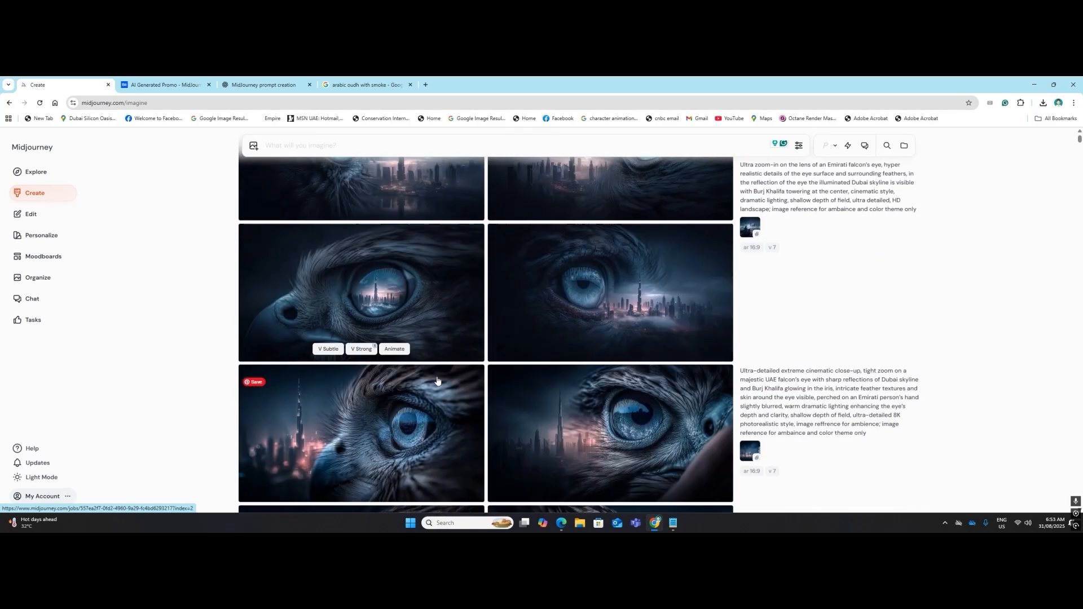
pyautogui.scroll(-3, 437, 382)
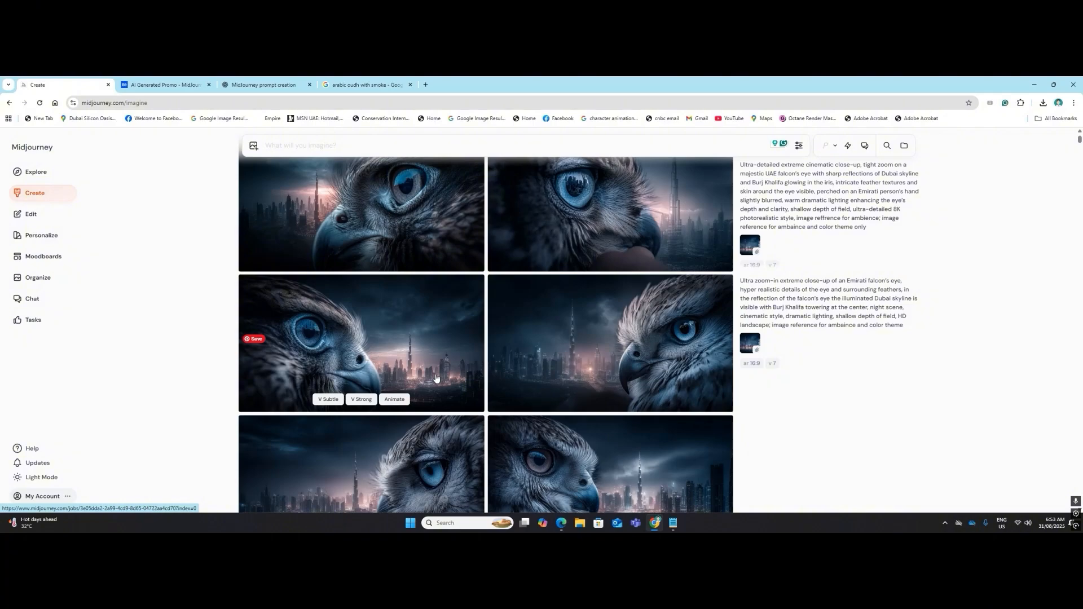
pyautogui.scroll(4, 436, 378)
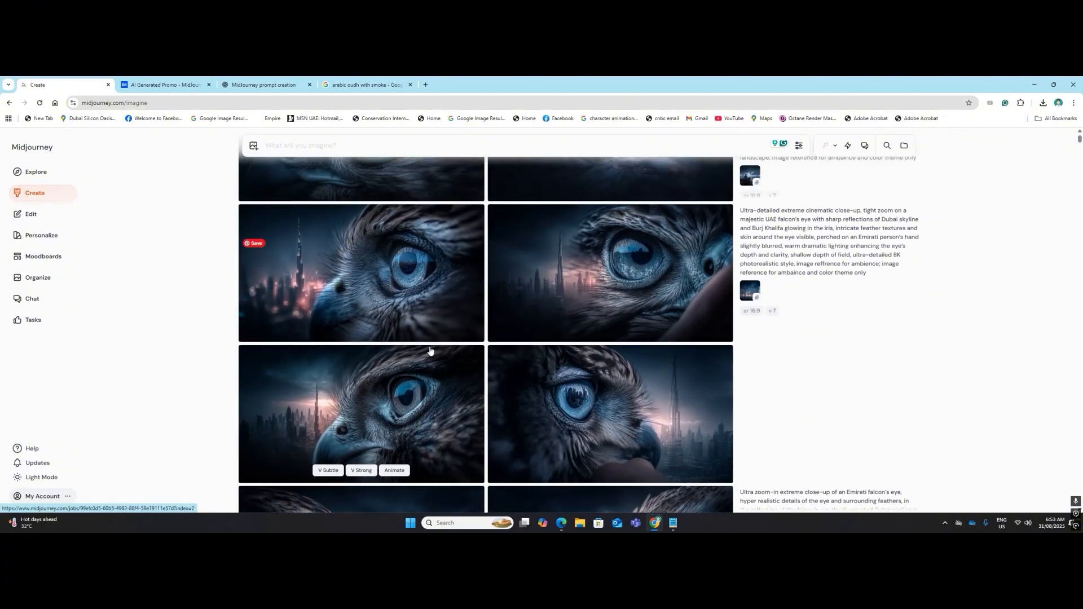
# Start a new video prompt reading "camera pan arround falcon face".
pyautogui.scroll(-5, 415, 298)
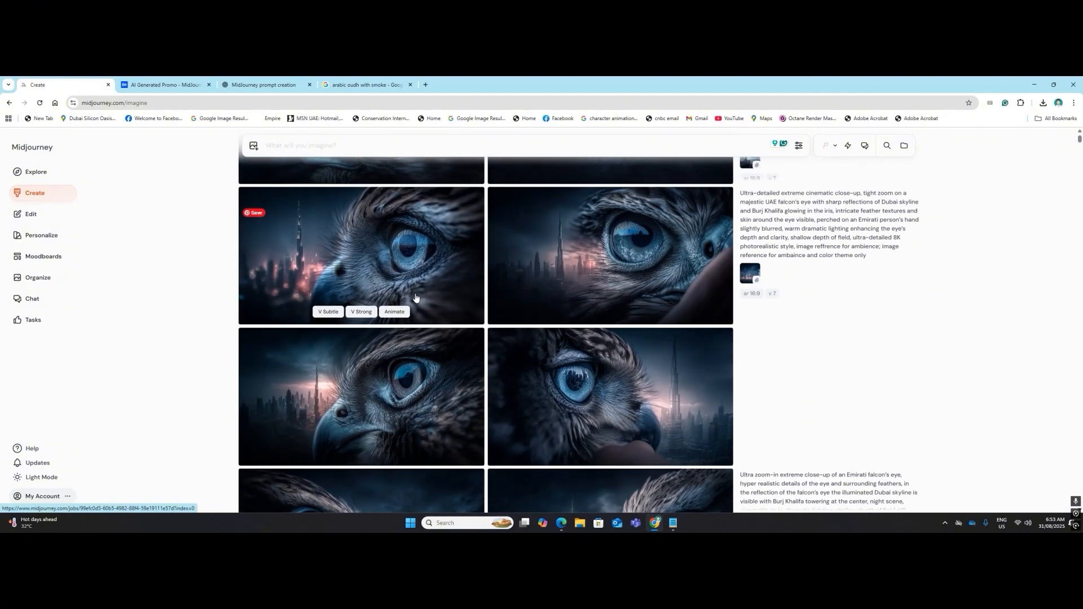
pyautogui.scroll(-3, 431, 344)
pyautogui.scroll(8, 432, 344)
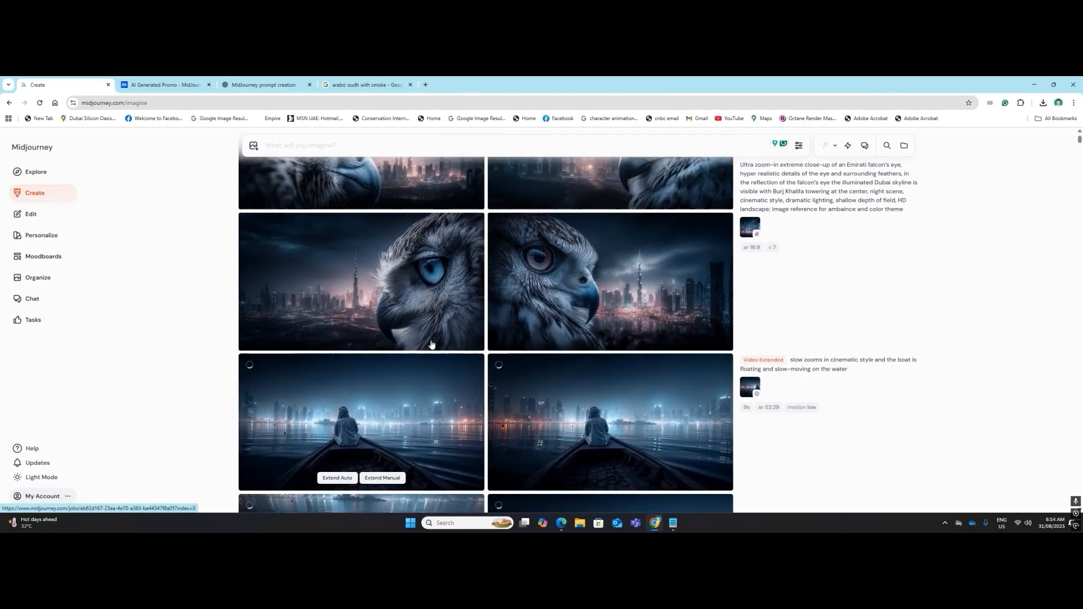
pyautogui.scroll(5, 432, 344)
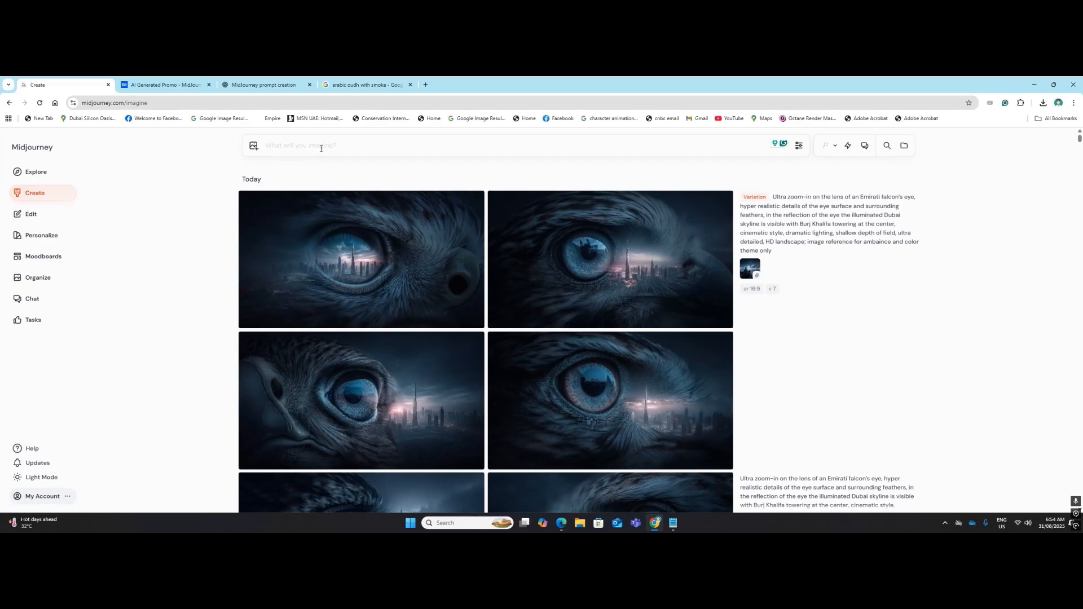
pyautogui.write('came')
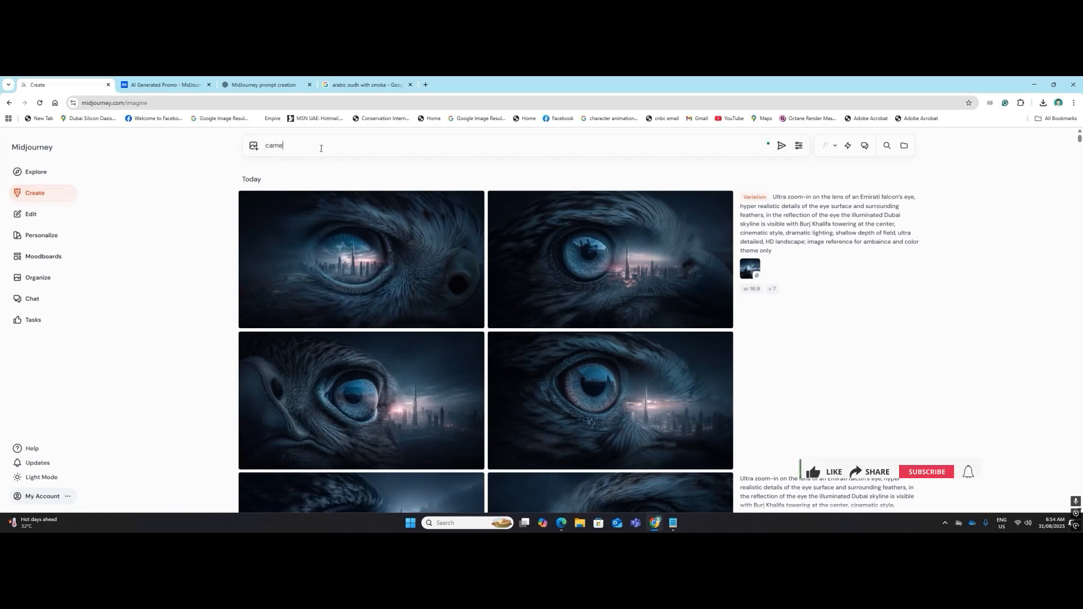
pyautogui.write('ra z')
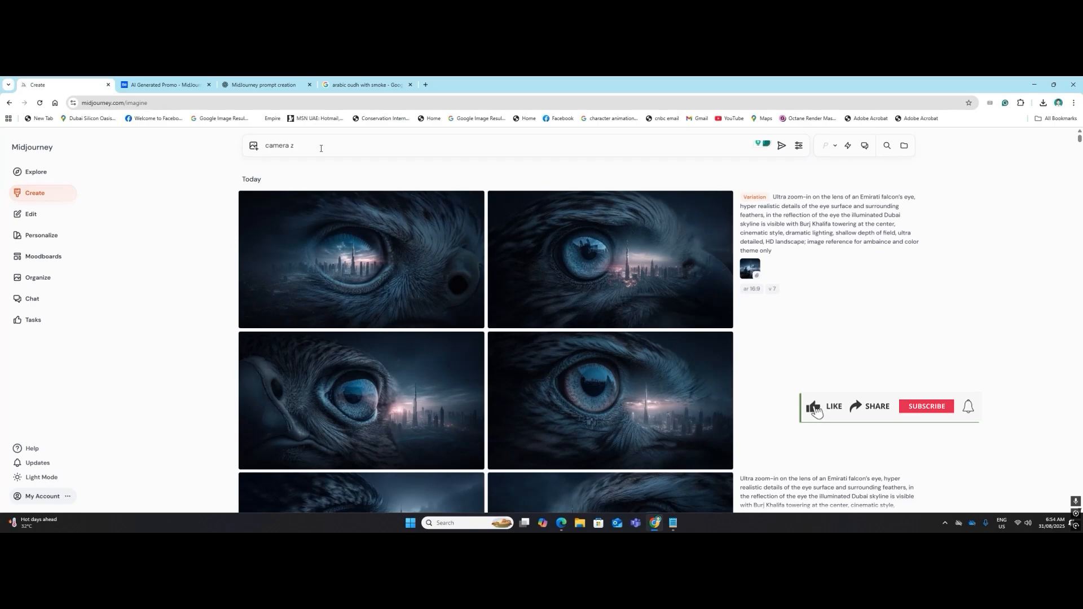
pyautogui.press('BackSpace')
pyautogui.write('pan arrounf')
pyautogui.write('d')
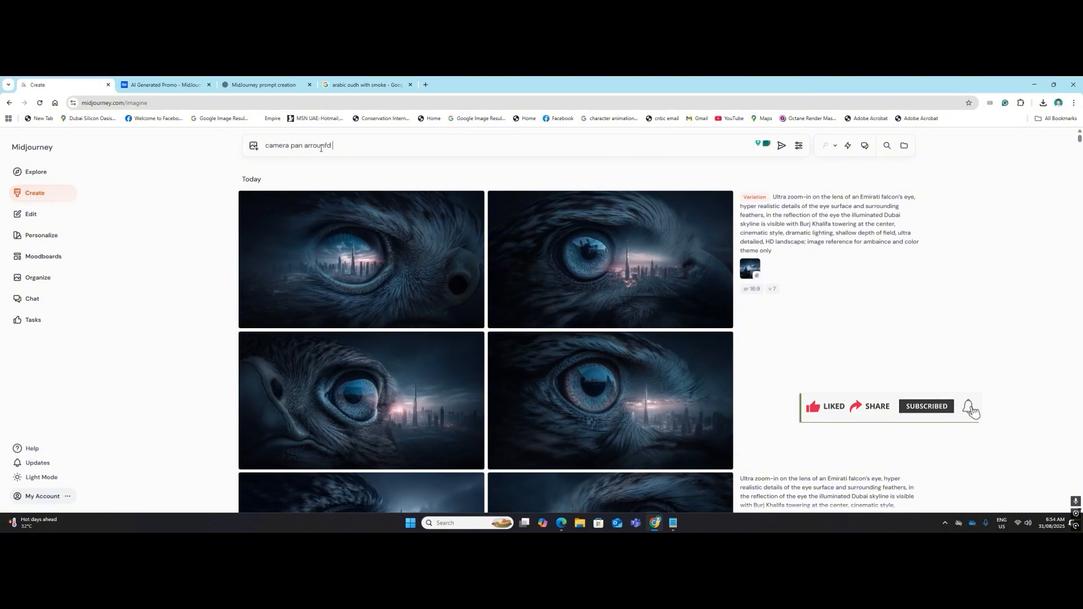
pyautogui.press('BackSpace')
pyautogui.press('BackSpace')
pyautogui.write('d falcon face')
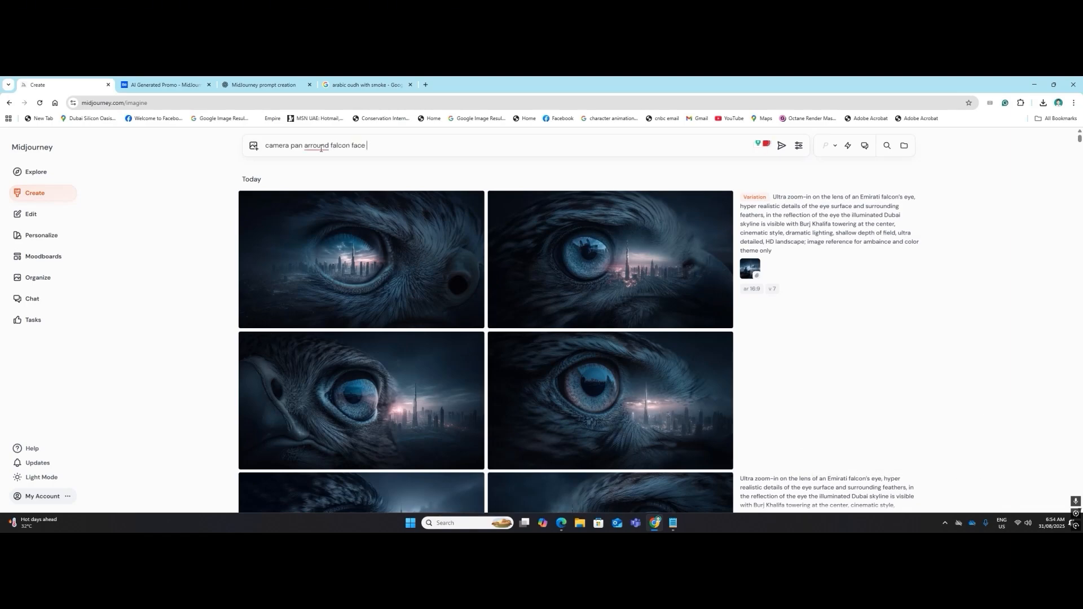
# Correct the prompt to "The camera pan around falcon face" using the spelling and grammar suggestions.
pyautogui.rightClick(320, 146)
pyautogui.click(355, 159)
pyautogui.rightClick(335, 147)
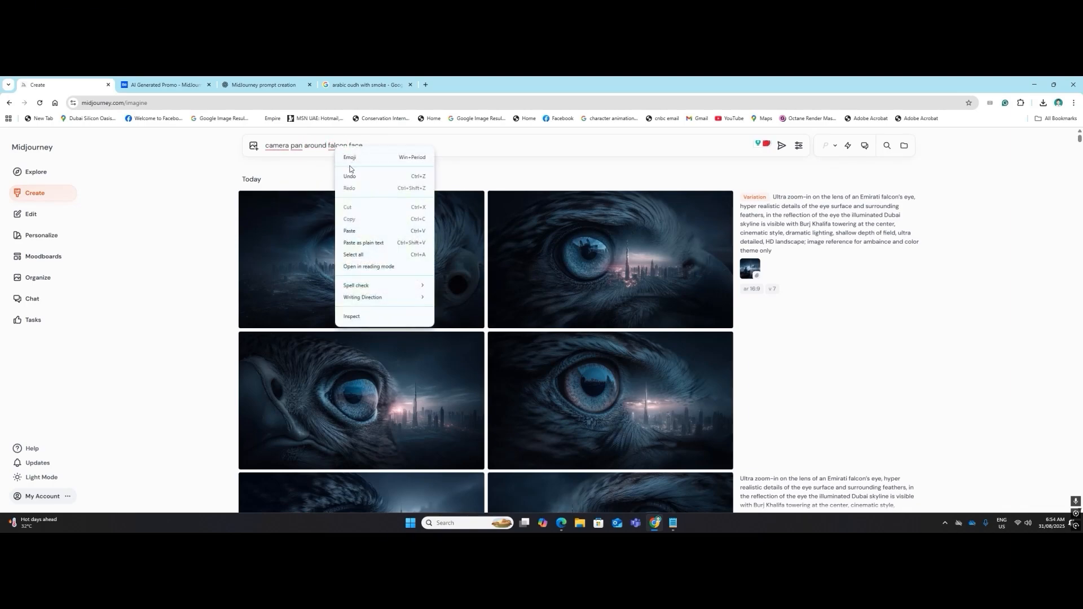
pyautogui.click(320, 153)
pyautogui.moveTo(285, 146)
pyautogui.click(291, 171)
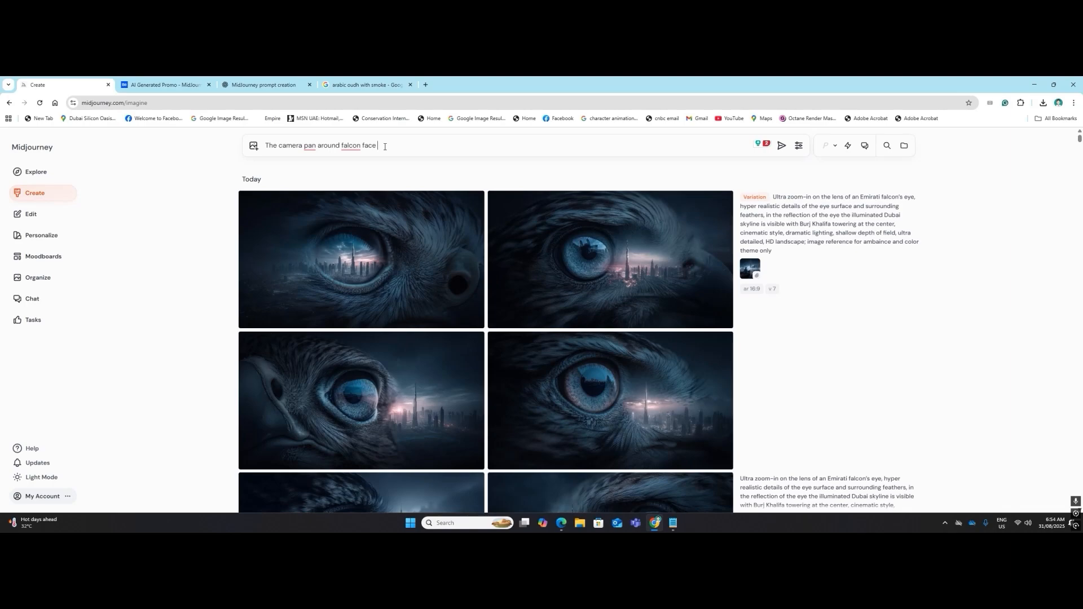
# Append "in slowmotion adn cinematic style", set the first falcon-eye variation as the starting frame, and submit the video.
pyautogui.write('in')
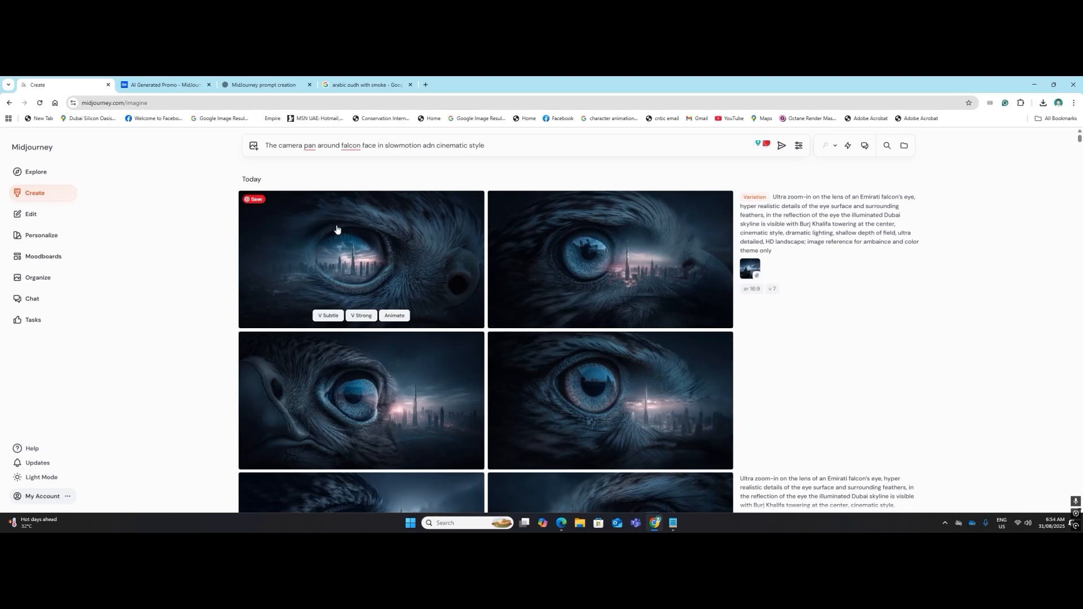
pyautogui.moveTo(356, 239); pyautogui.dragTo(285, 169)
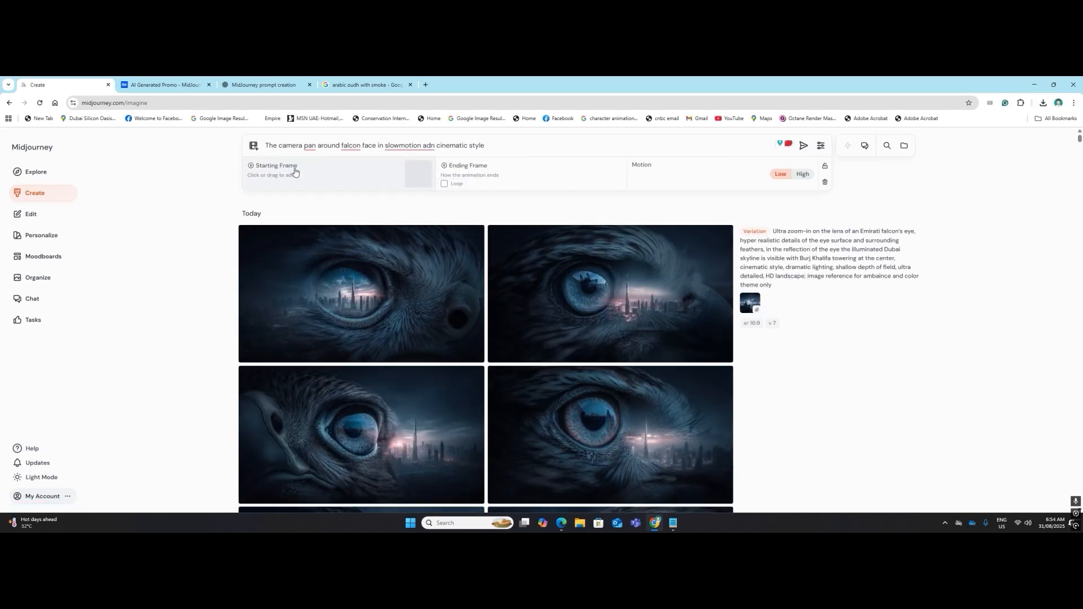
pyautogui.click(802, 146)
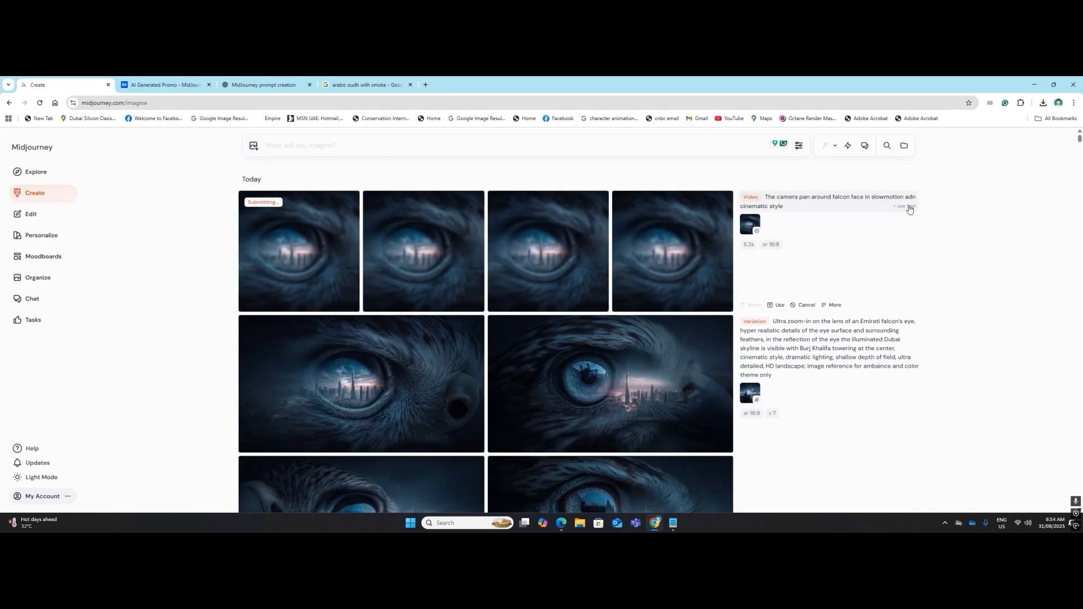
# Reuse the submitted video prompt's text, corrected to "The camera pans around Falcon's face in slow motion and cinematic style".
pyautogui.click(908, 207)
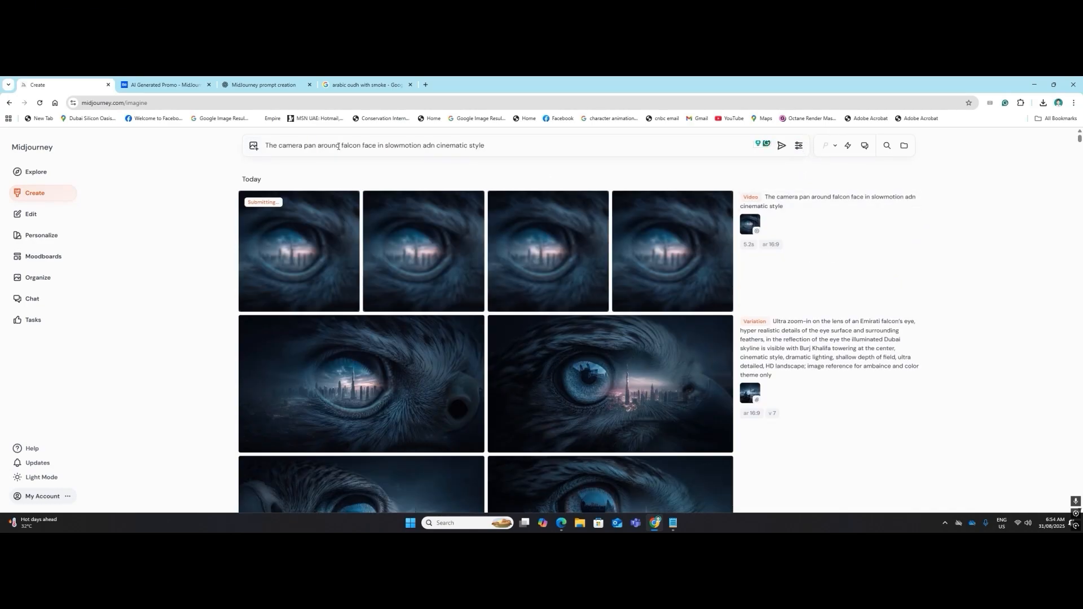
pyautogui.rightClick(401, 146)
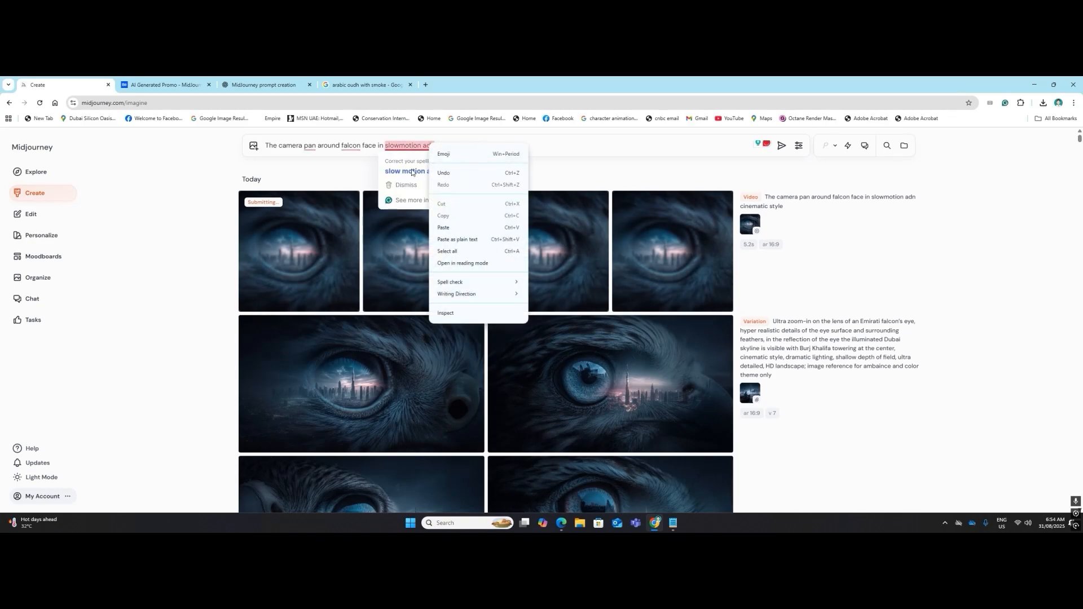
pyautogui.click(414, 172)
pyautogui.moveTo(349, 149)
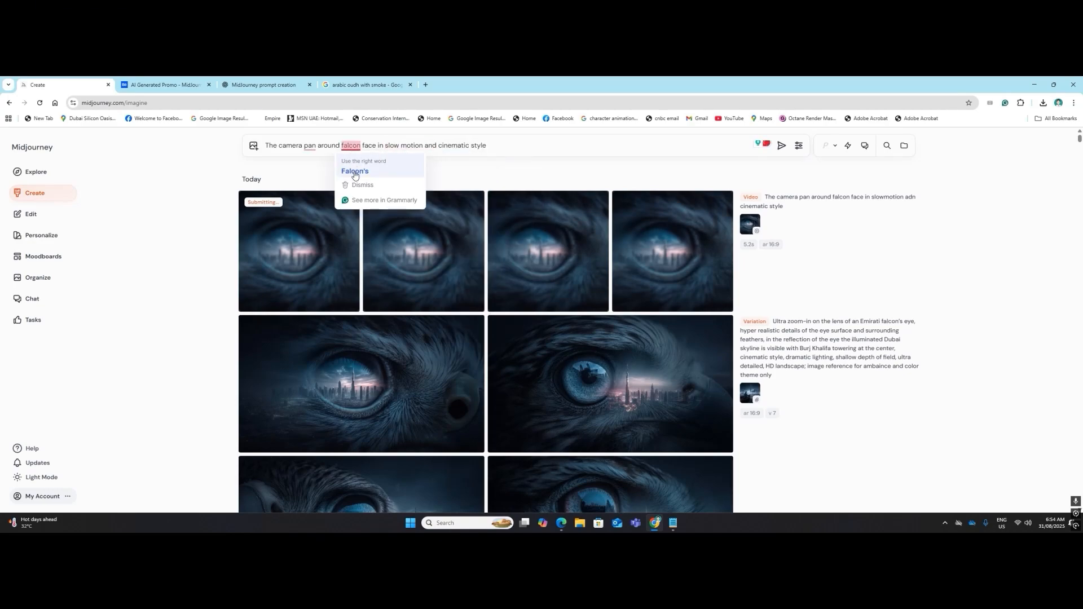
pyautogui.click(350, 170)
pyautogui.moveTo(313, 148)
pyautogui.click(312, 171)
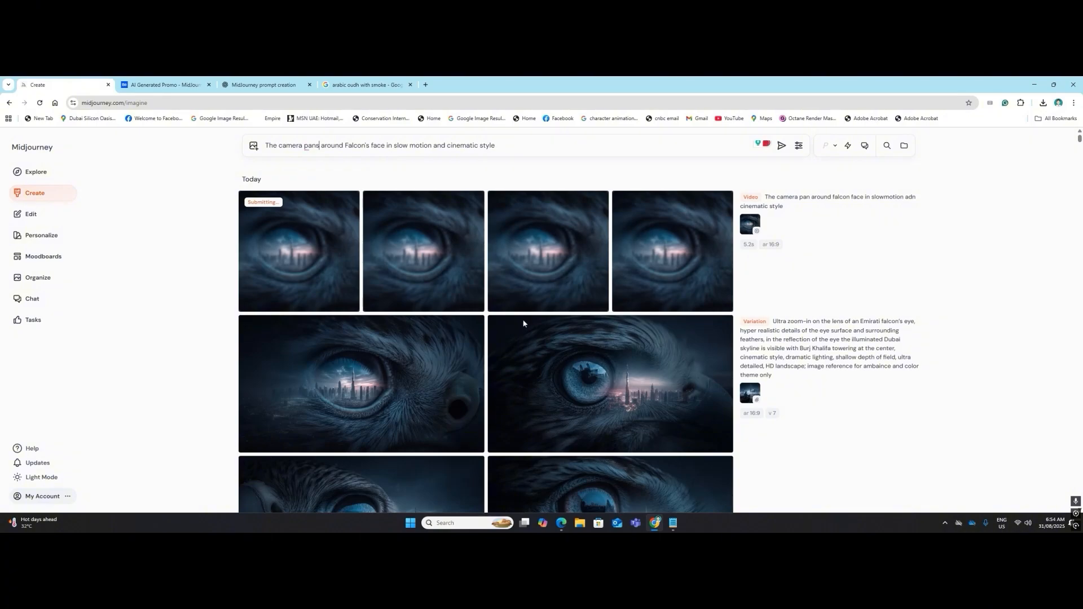
# Set the third original falcon-eye lens image, with the skyline inside the eye, as the starting frame and submit the video.
pyautogui.scroll(-8, 524, 342)
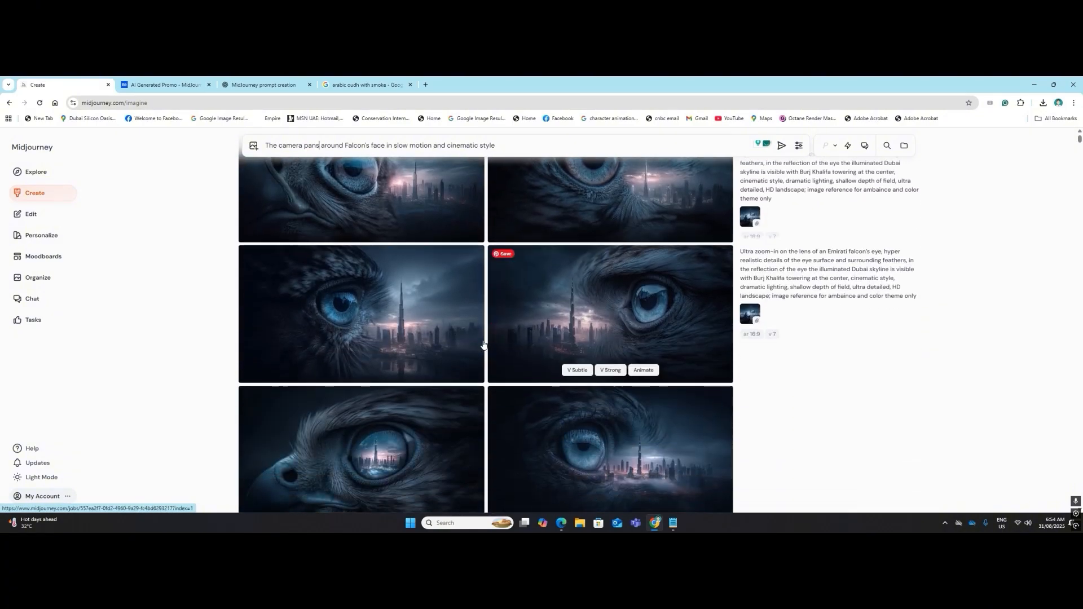
pyautogui.scroll(-2, 443, 313)
pyautogui.moveTo(413, 374); pyautogui.dragTo(328, 170)
pyautogui.scroll(-3, 440, 331)
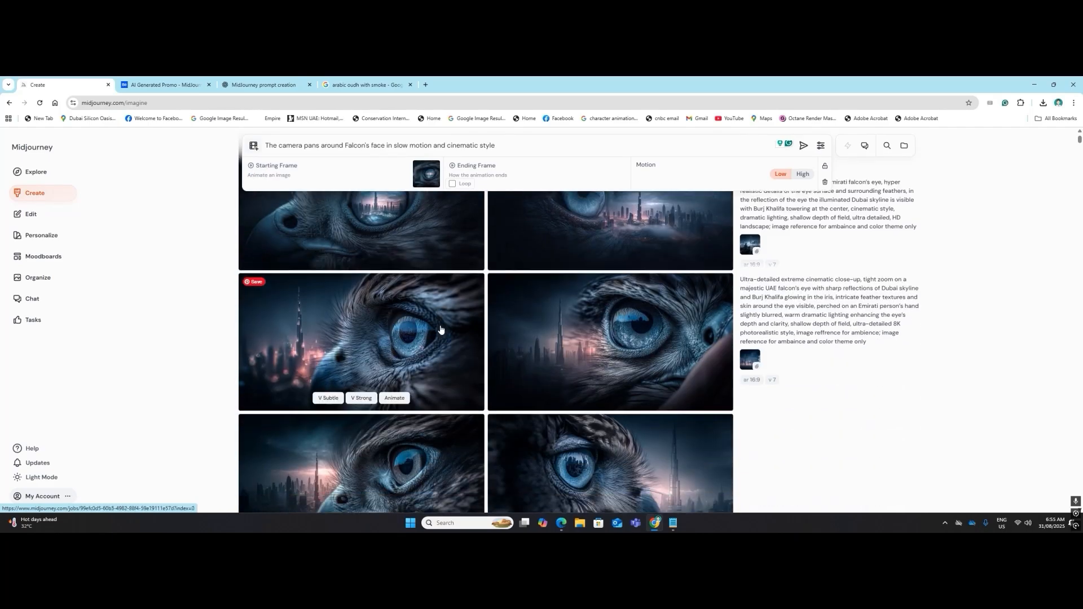
pyautogui.scroll(-2, 468, 338)
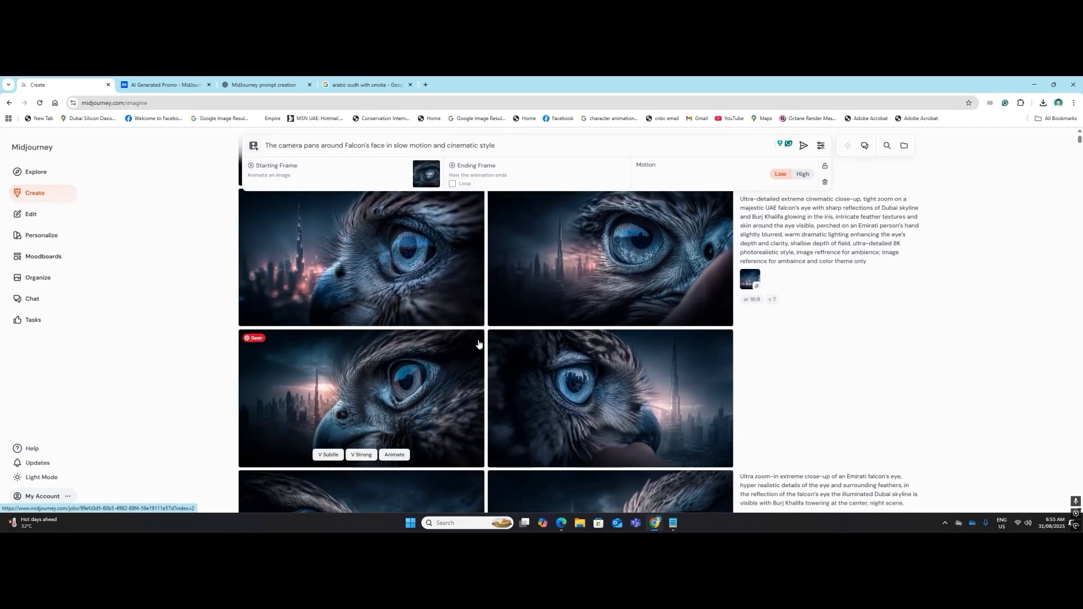
pyautogui.click(802, 145)
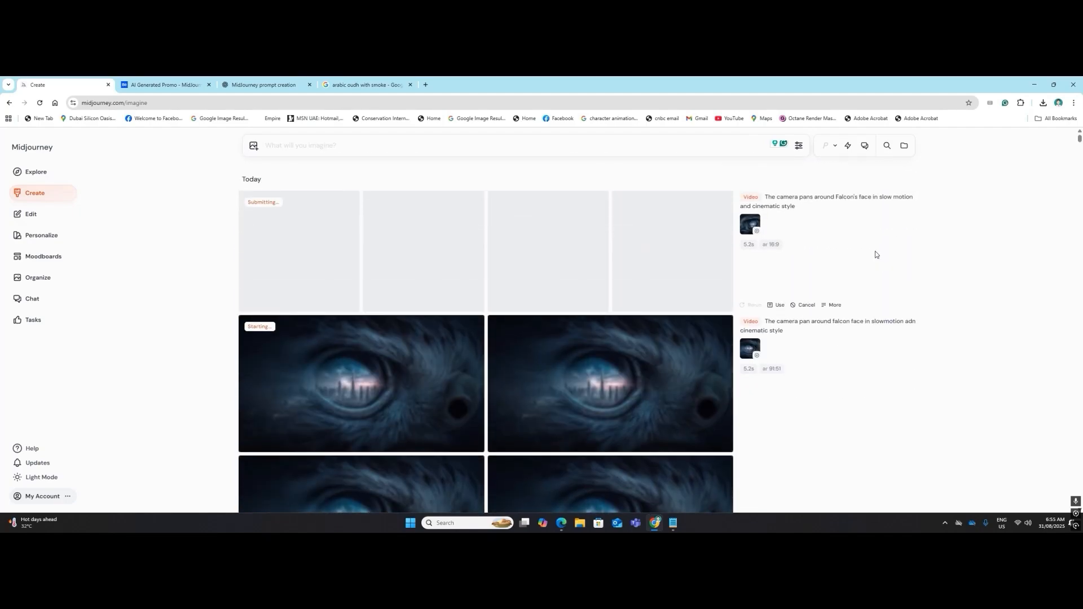
# Review the earlier falcon close-ups, bakhoor shots and boat videos in the creation history.
pyautogui.scroll(-3, 539, 324)
pyautogui.scroll(-2, 537, 323)
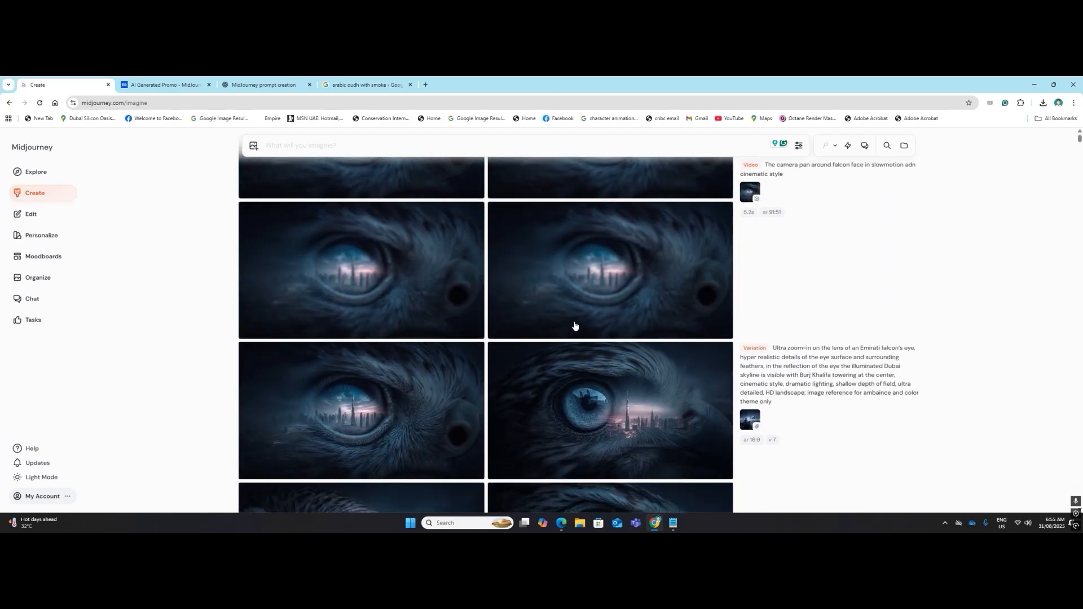
pyautogui.scroll(-3, 575, 326)
pyautogui.scroll(-6, 575, 326)
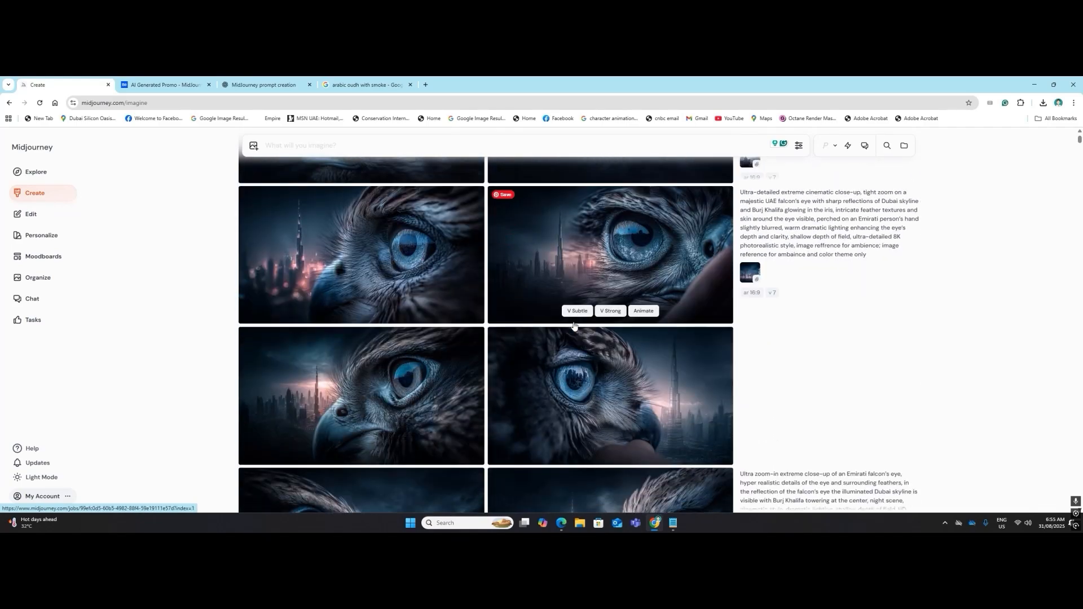
pyautogui.scroll(-8, 574, 326)
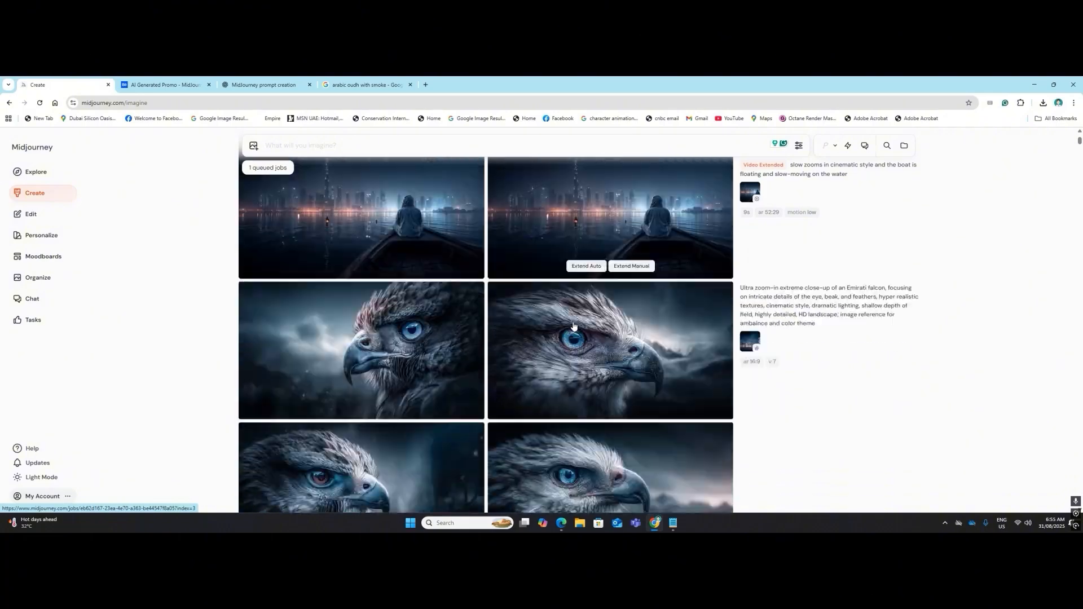
pyautogui.scroll(-8, 573, 326)
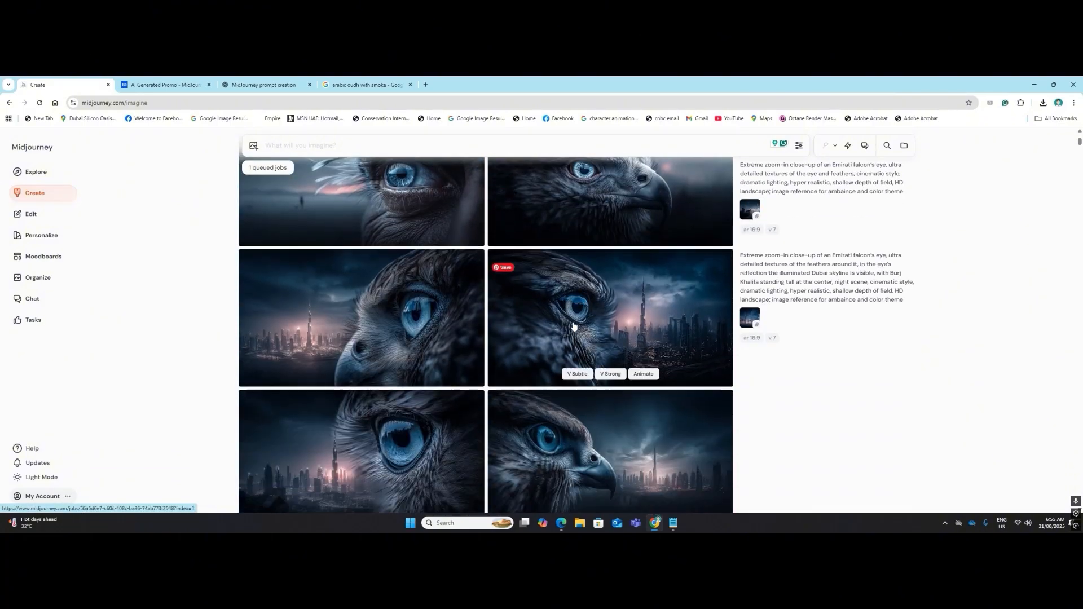
pyautogui.scroll(-5, 574, 326)
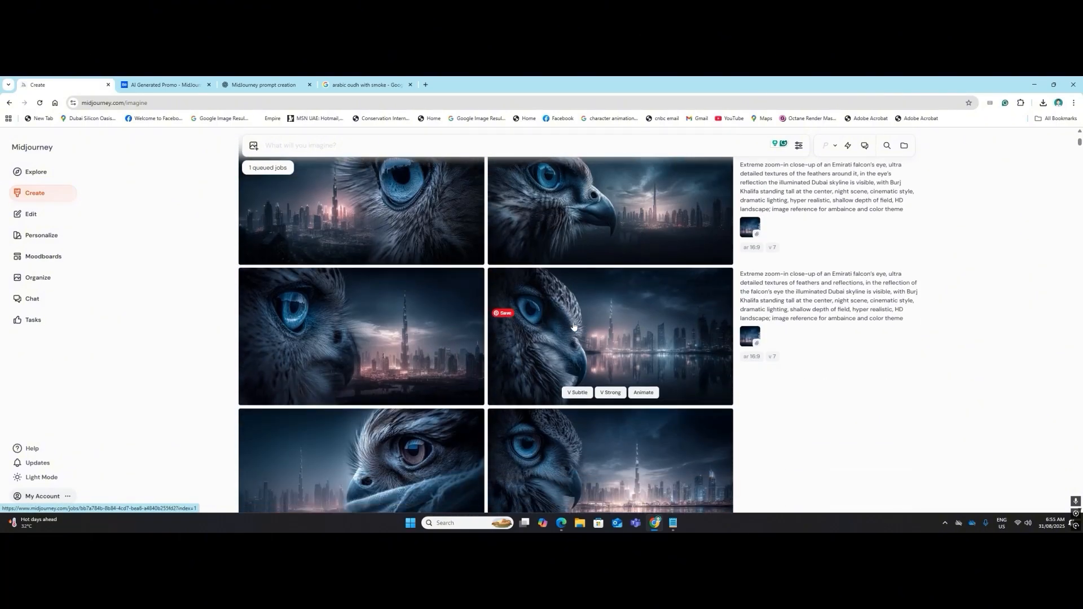
pyautogui.scroll(-2, 574, 326)
pyautogui.scroll(-4, 573, 326)
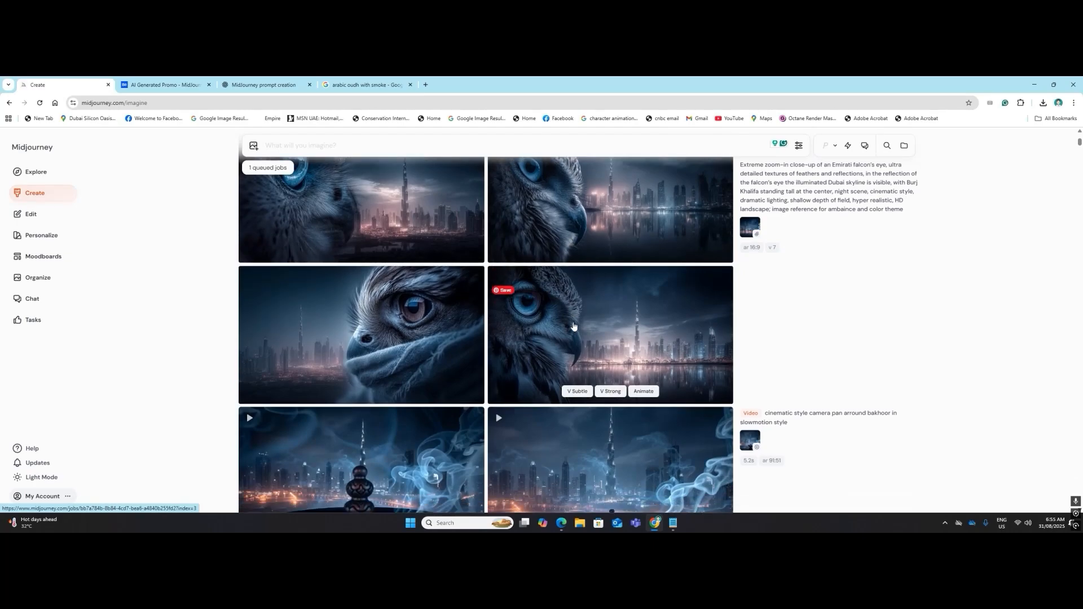
pyautogui.scroll(-2, 573, 326)
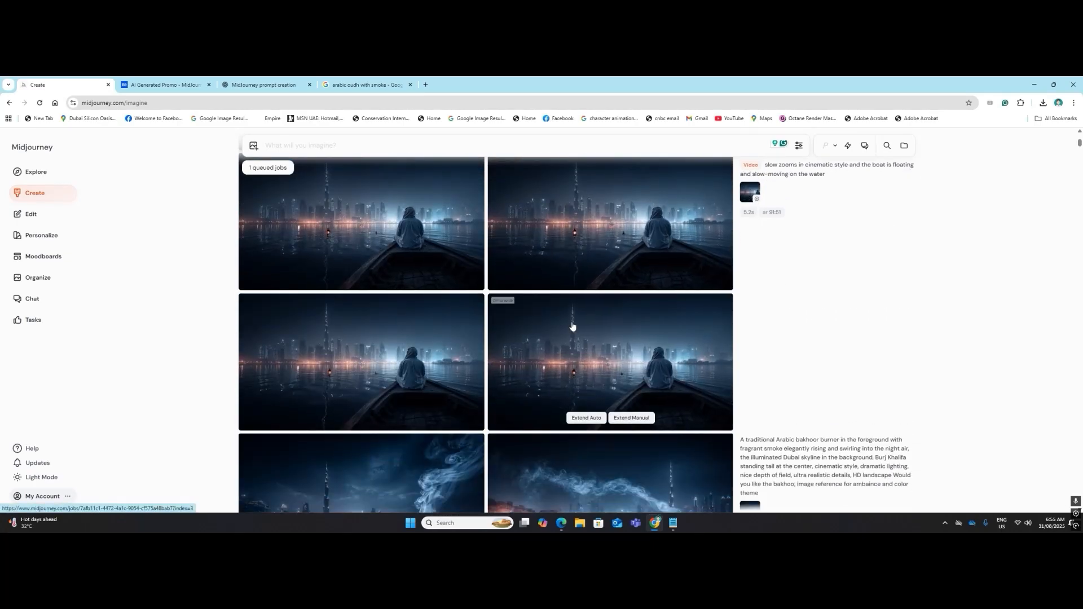
pyautogui.scroll(5, 573, 326)
pyautogui.scroll(3, 573, 326)
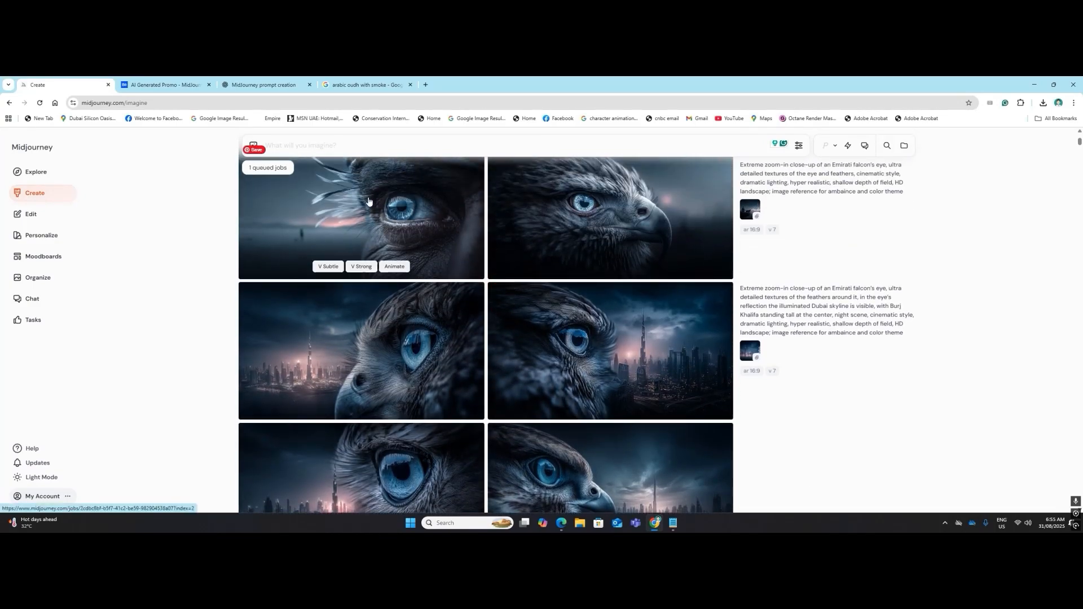
# Switch to the Behance Dubai promo project and examine its image grid for the next shot idea.
pyautogui.click(264, 83)
pyautogui.click(167, 85)
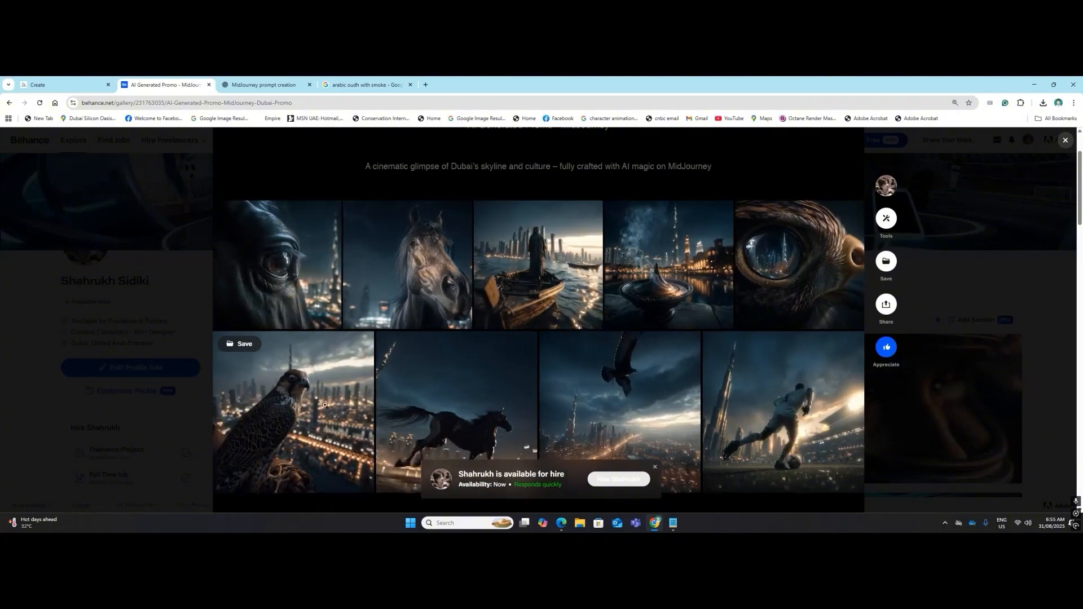
pyautogui.scroll(-2, 325, 404)
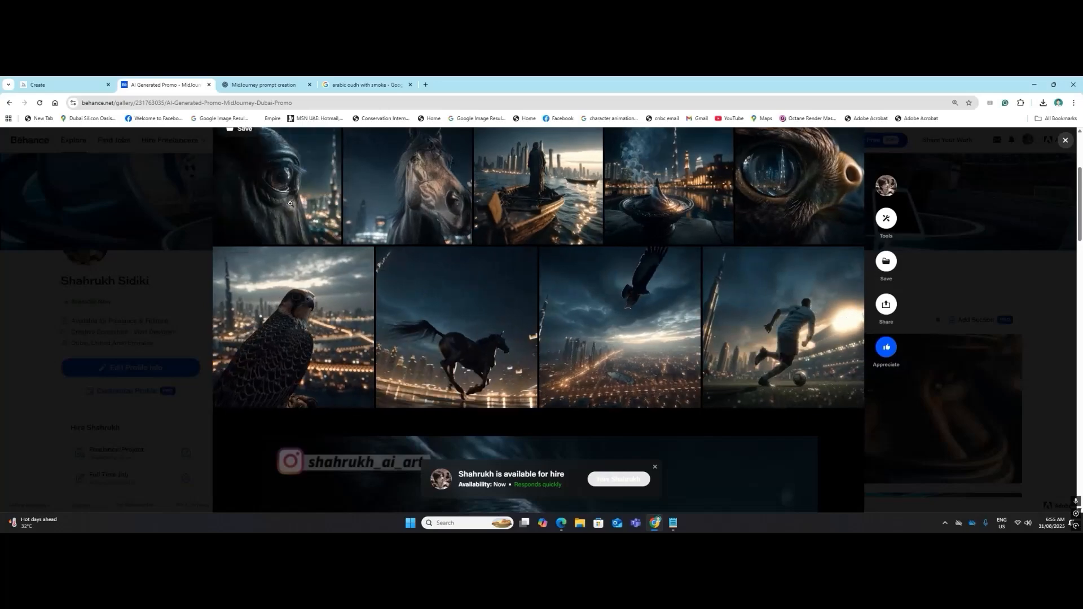
# Ask ChatGPT for a prompt with "emarati falcon on the roof top caemra zoom in to the falcon and dubai skyline in the back ground".
pyautogui.hotkey('ctrl', 'Tab')
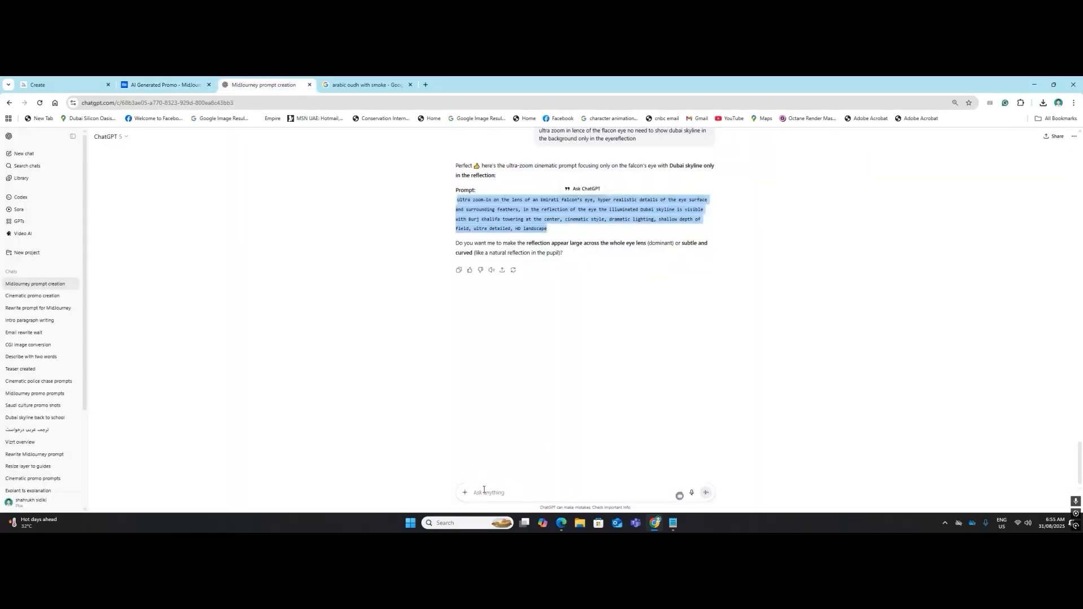
pyautogui.click(484, 492)
pyautogui.write('en')
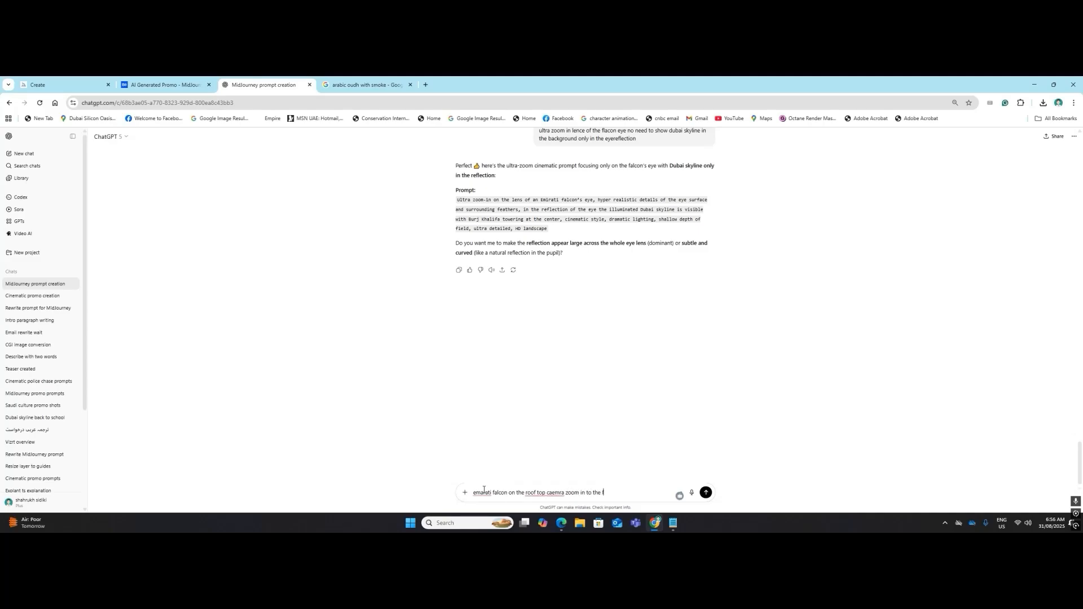
pyautogui.write('falcon and dubai skyline in the back g')
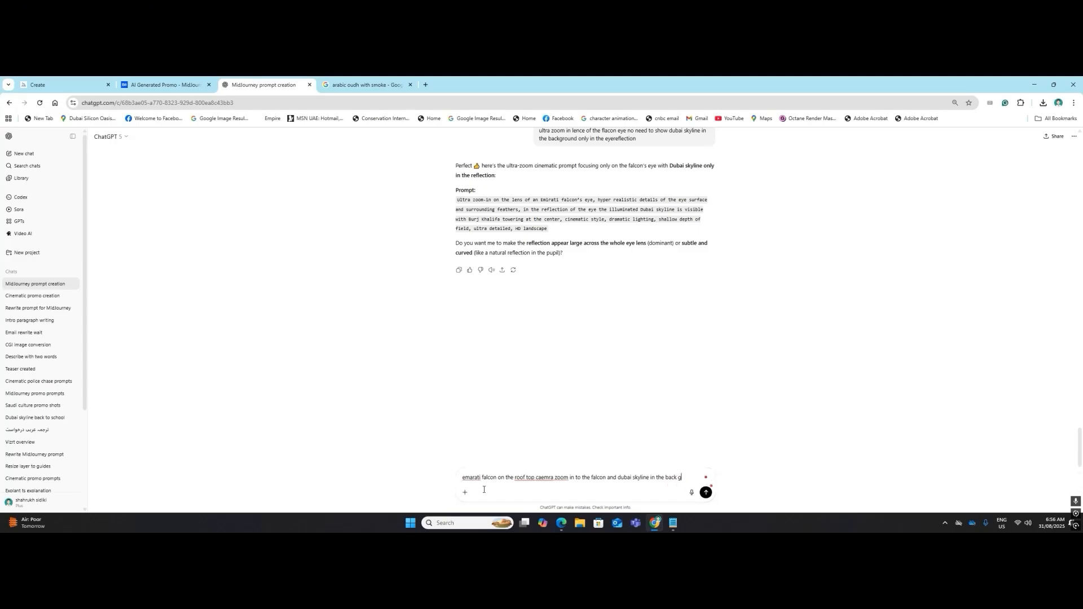
pyautogui.write('round')
pyautogui.press('Return')
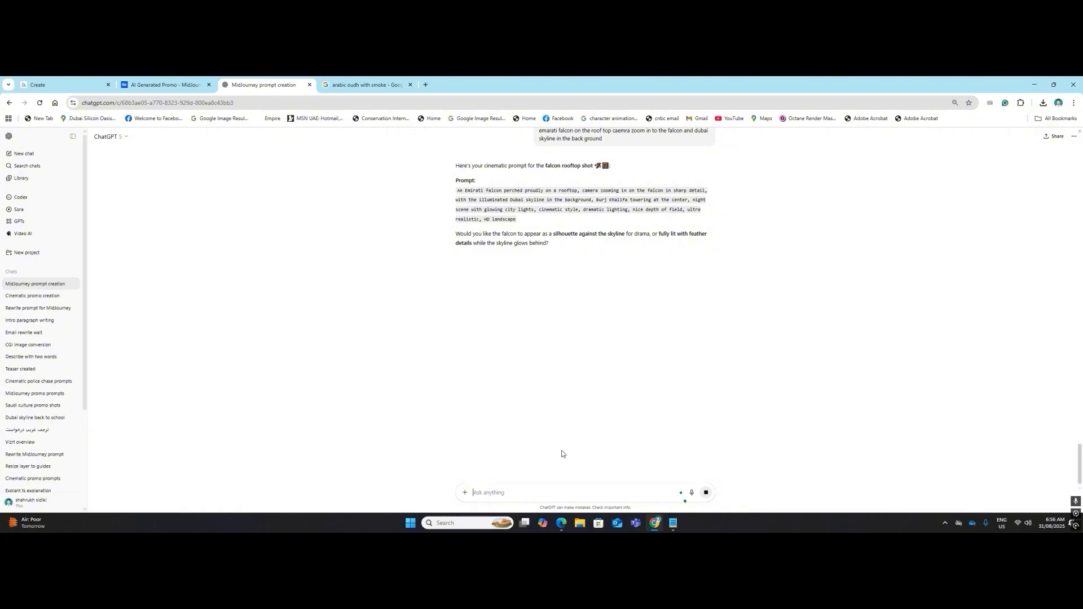
# Copy ChatGPT's generated falcon rooftop prompt and return to the Midjourney creation page.
pyautogui.moveTo(518, 221); pyautogui.dragTo(443, 208)
pyautogui.hotkey('ctrl', 'c')
pyautogui.click(57, 85)
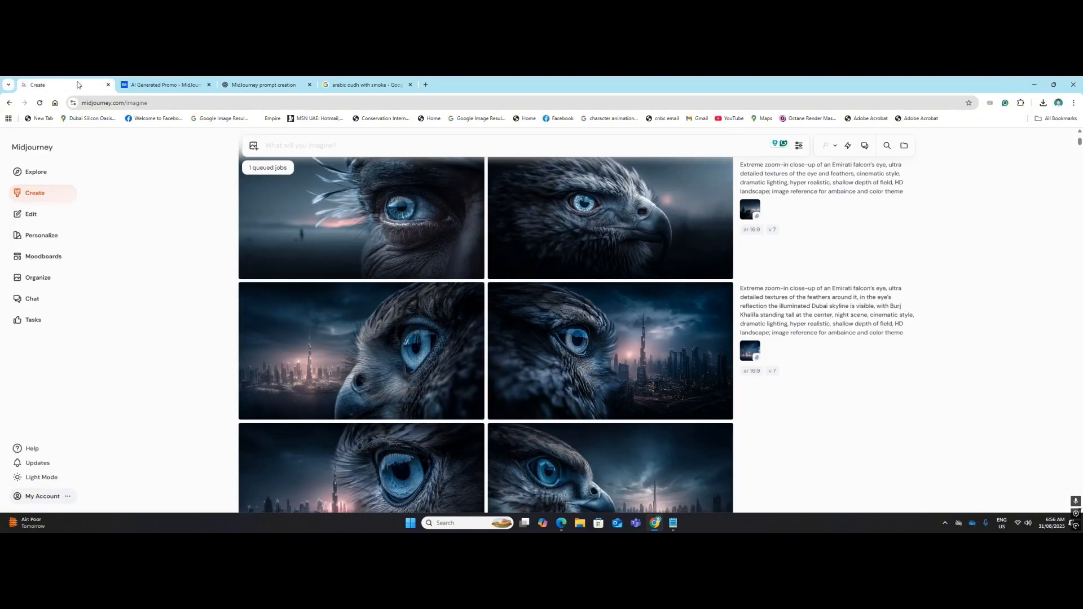
# Enter the copied rooftop falcon prompt and append "; image reference for ambaince and color theme" from an earlier falcon prompt.
pyautogui.click(296, 145)
pyautogui.hotkey('ctrl', 'v')
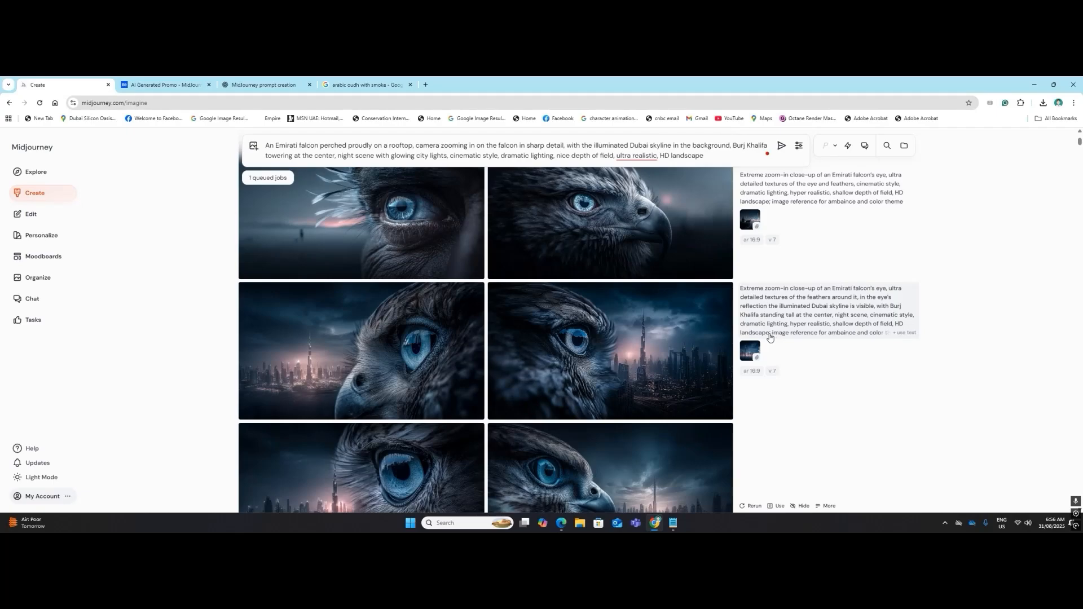
pyautogui.moveTo(770, 337); pyautogui.dragTo(896, 341)
pyautogui.moveTo(886, 335); pyautogui.dragTo(916, 343)
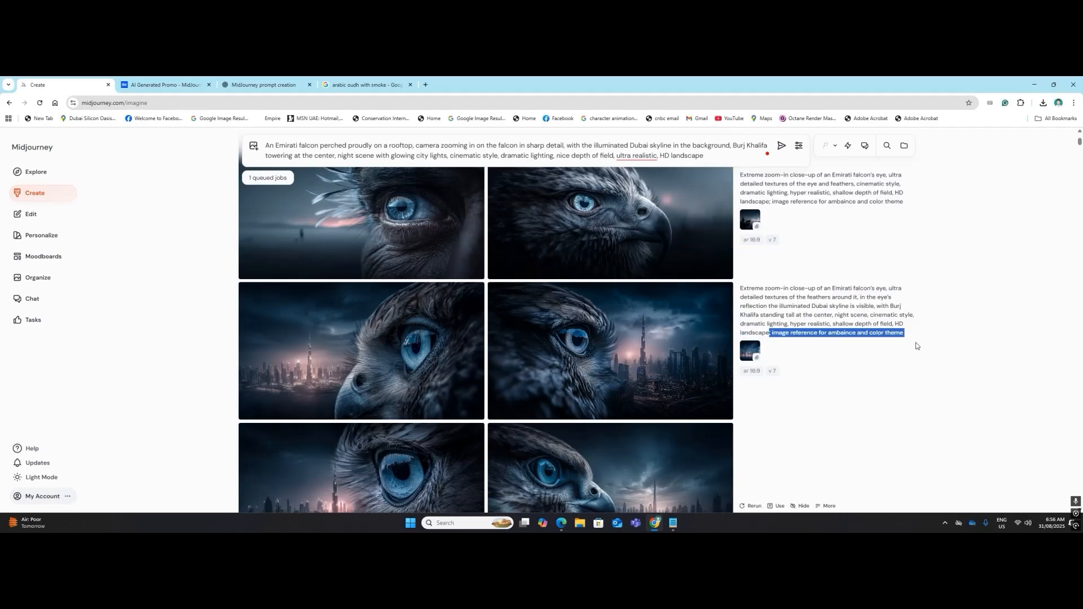
pyautogui.click(738, 159)
pyautogui.write('; image reference for ambaince and color theme')
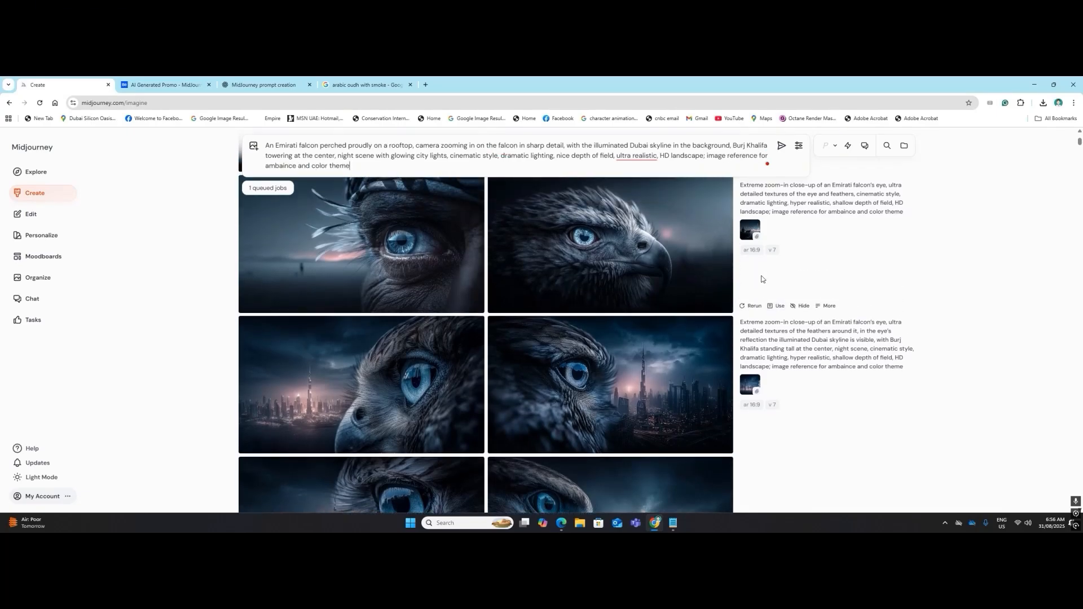
# Find the dark night shot of the Arab man in the wooden boat facing Burj Khalifa and add it as a style reference.
pyautogui.scroll(-5, 715, 271)
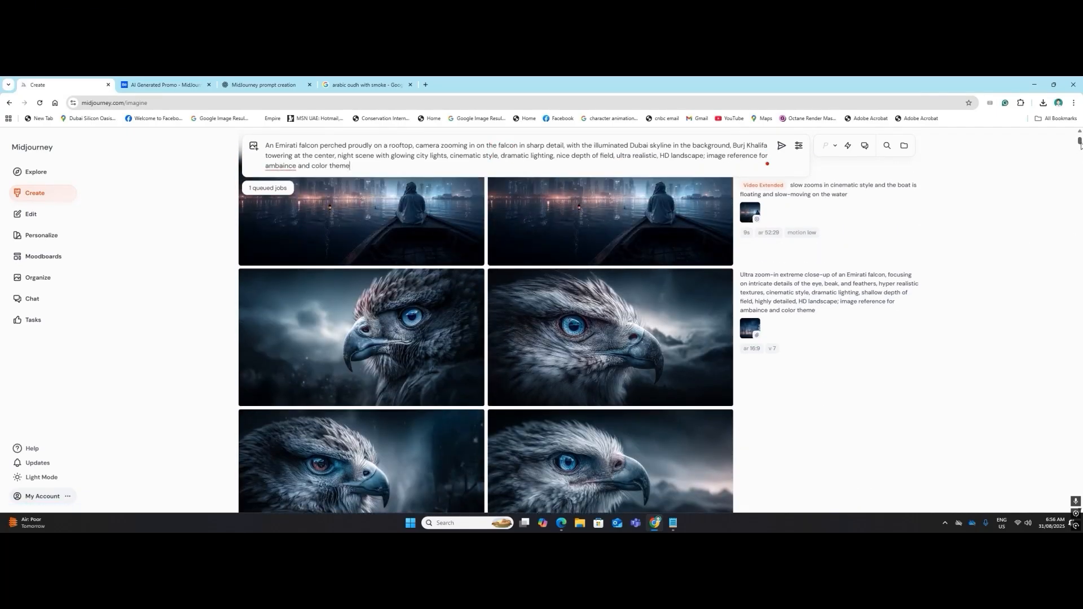
pyautogui.scroll(5, 1081, 144)
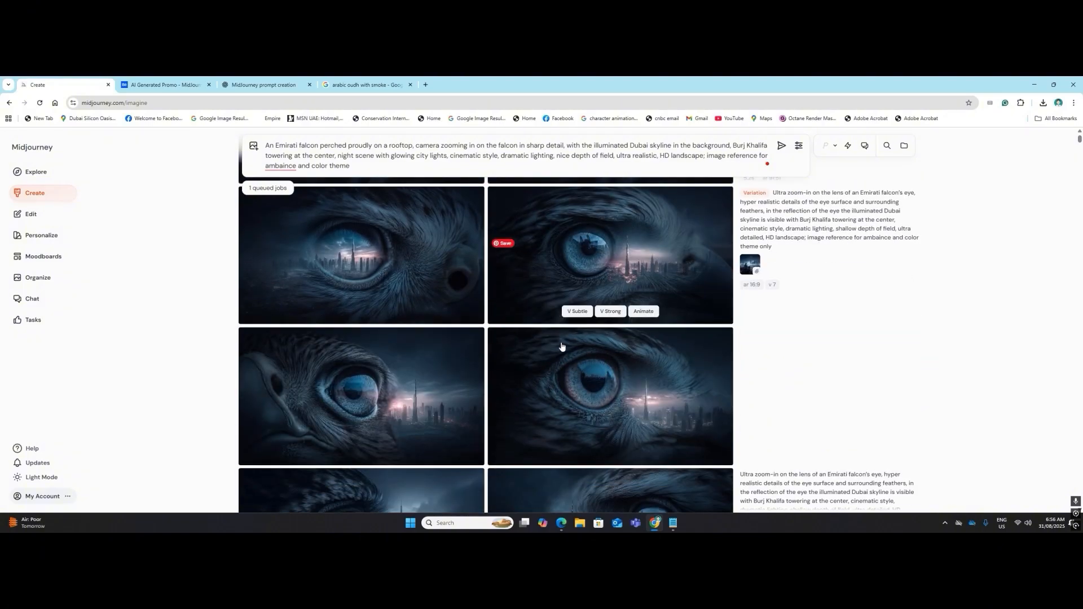
pyautogui.scroll(-5, 510, 356)
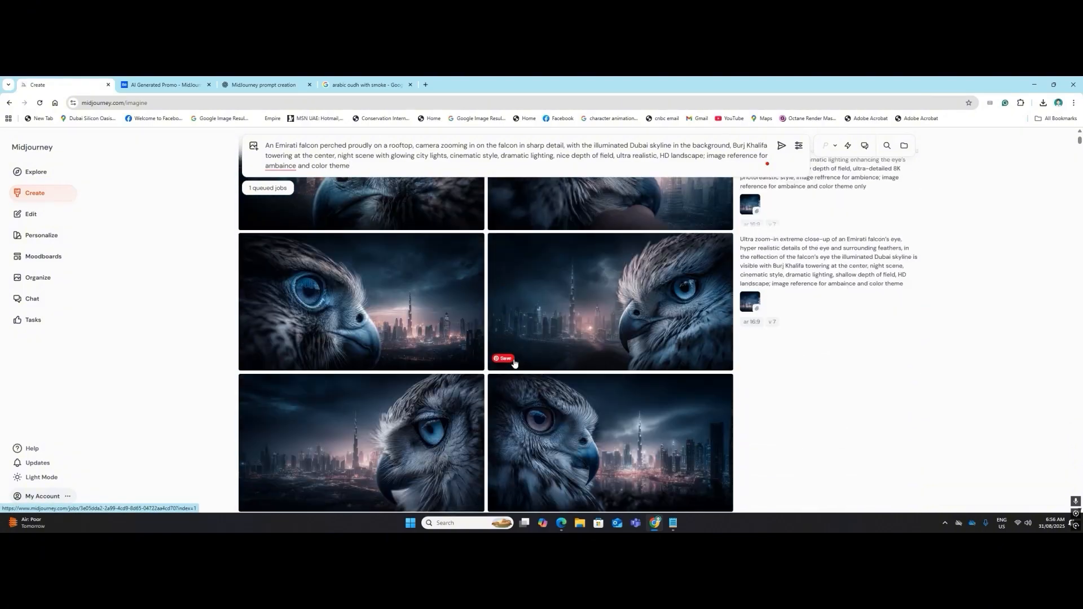
pyautogui.scroll(-5, 514, 363)
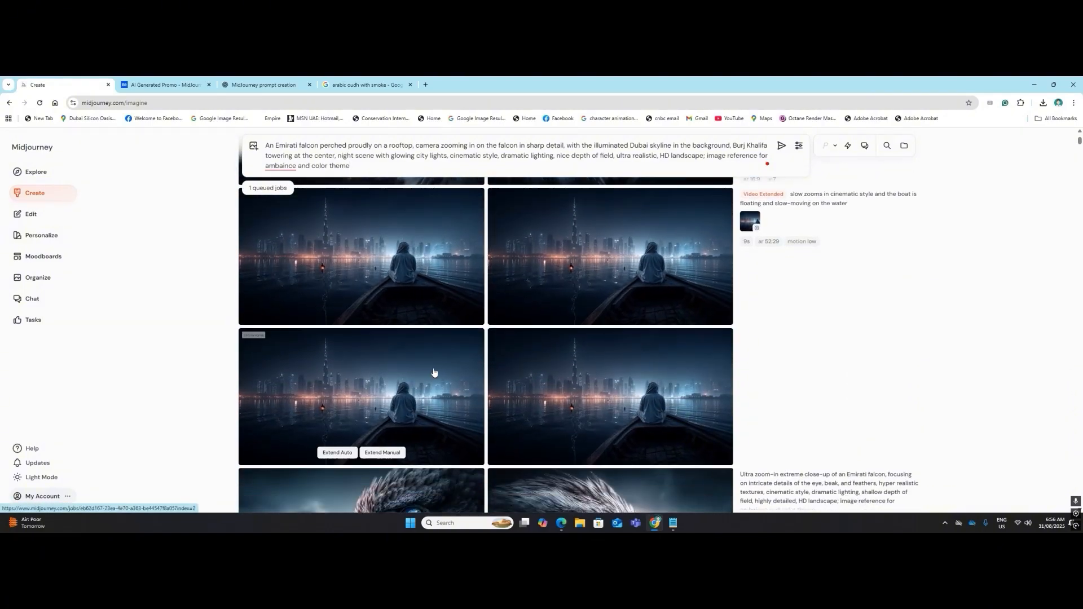
pyautogui.scroll(-10, 434, 372)
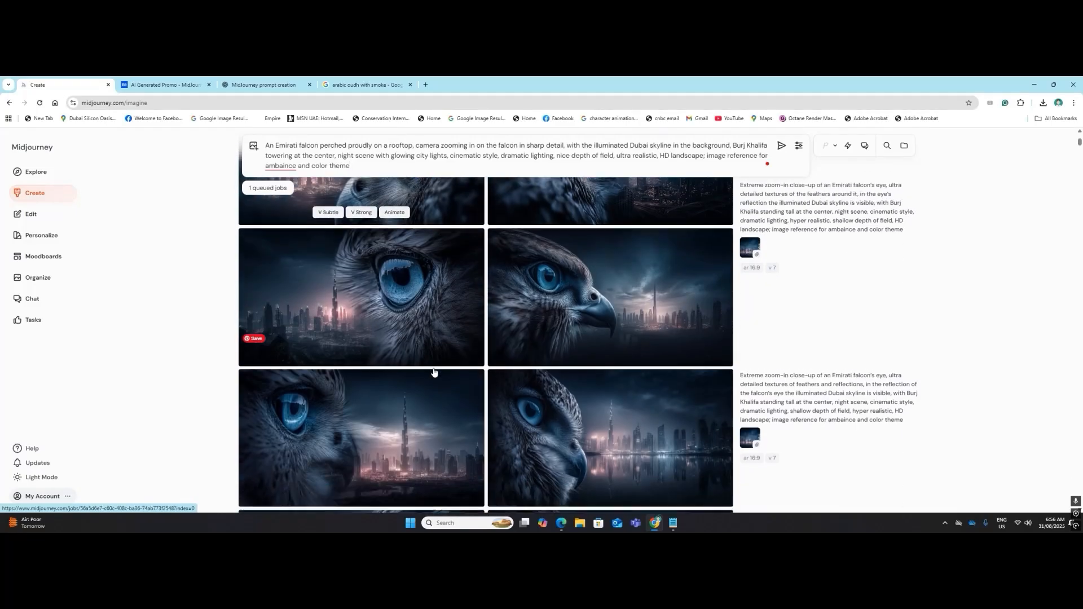
pyautogui.scroll(-10, 433, 372)
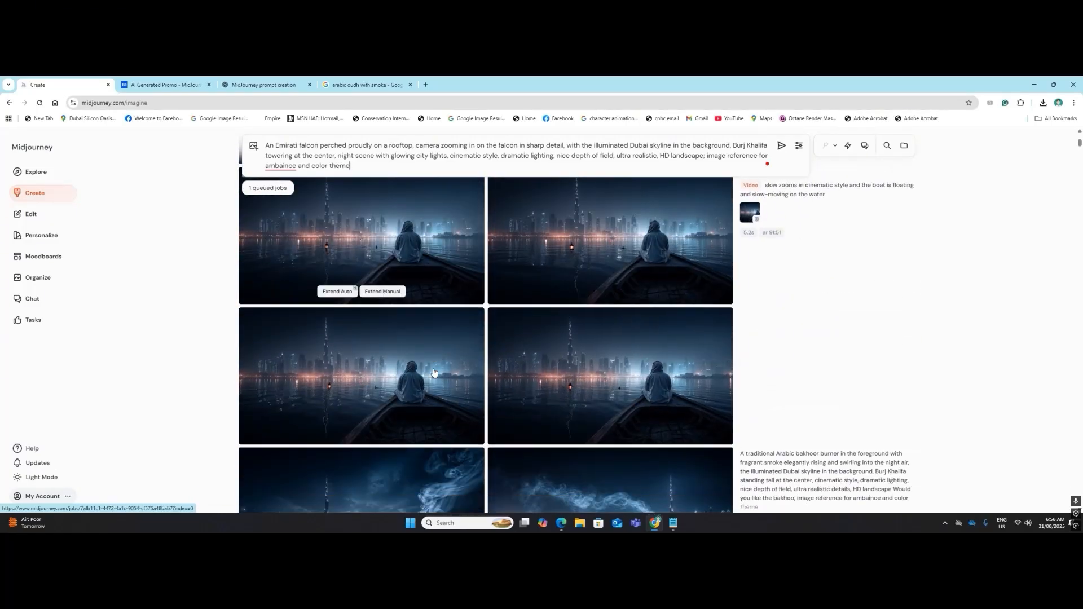
pyautogui.scroll(-5, 434, 372)
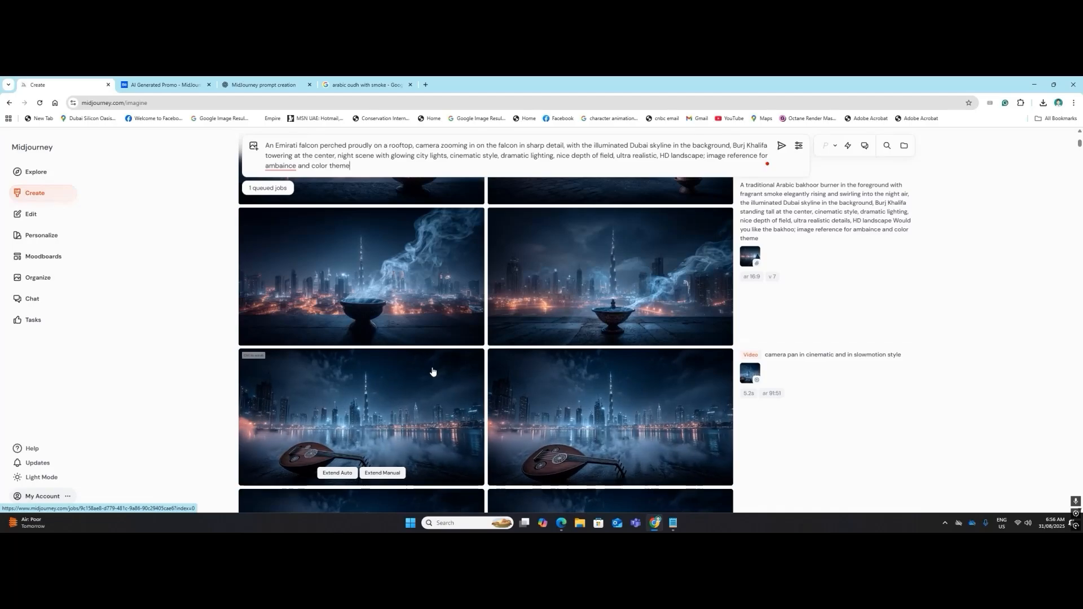
pyautogui.scroll(-5, 434, 373)
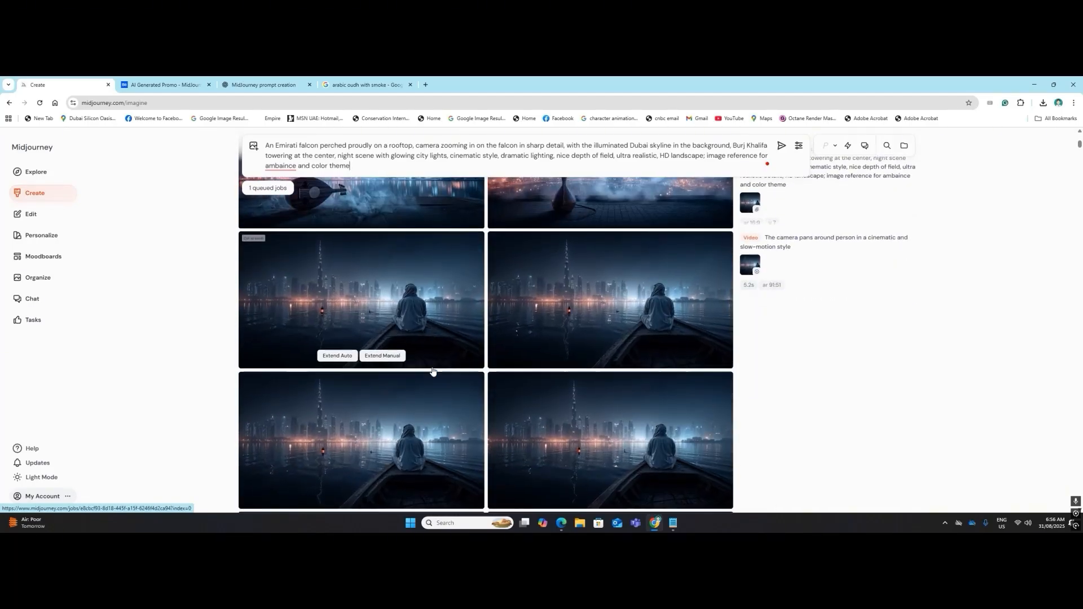
pyautogui.scroll(-10, 433, 371)
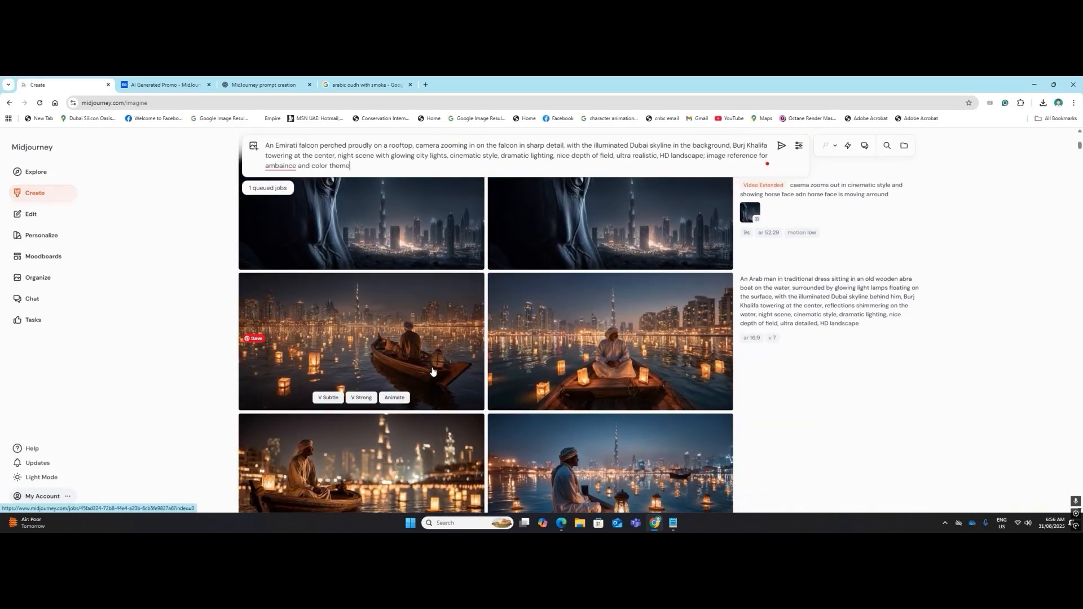
pyautogui.scroll(-4, 432, 372)
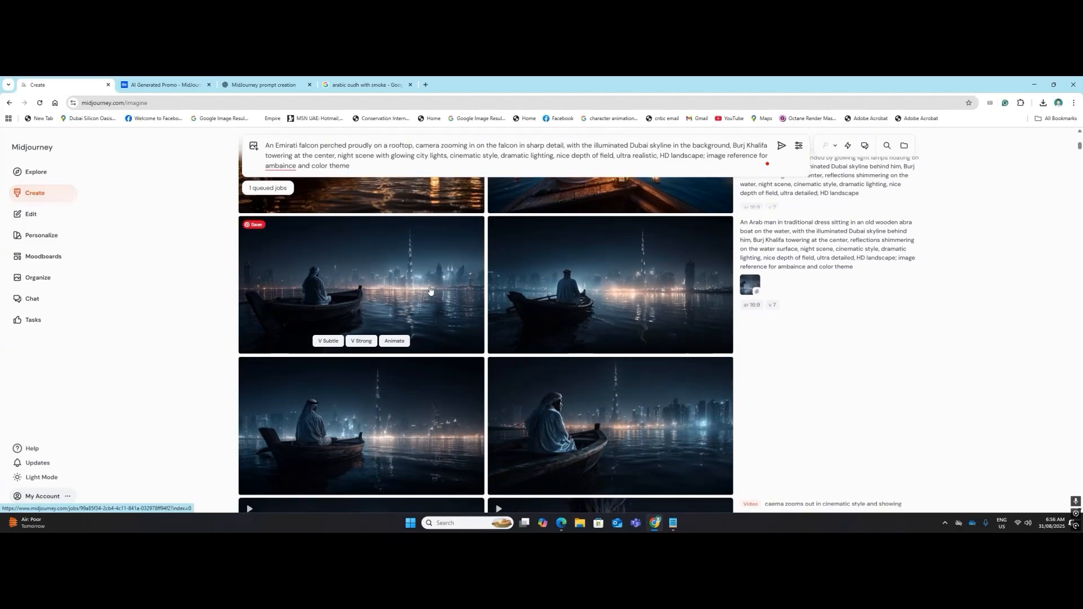
pyautogui.moveTo(430, 290); pyautogui.dragTo(560, 187)
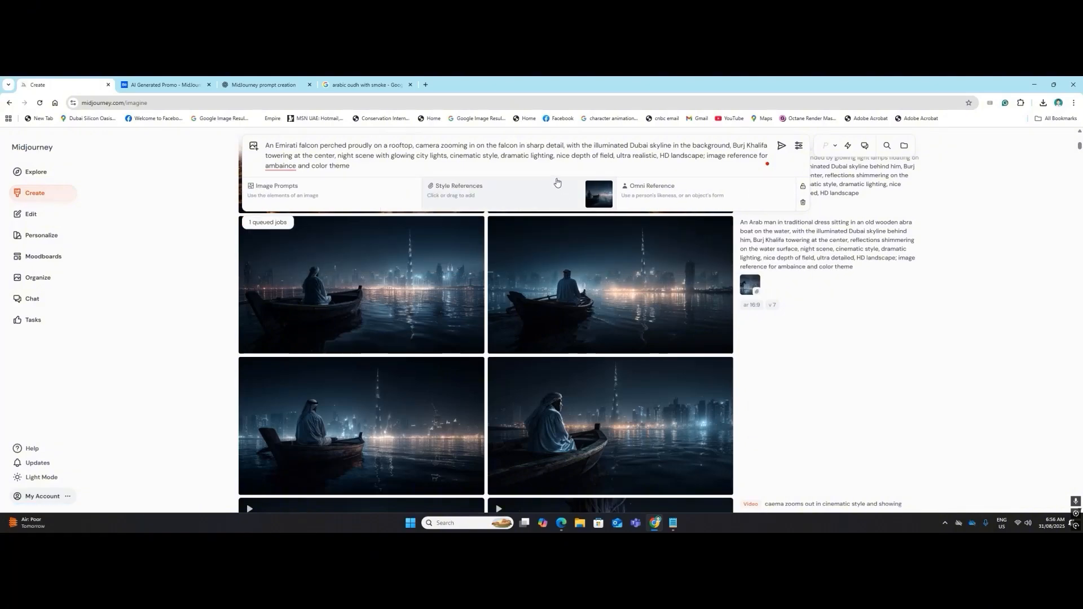
# Correct "ambaince" to "ambiance" in the rooftop falcon prompt and submit it for generation.
pyautogui.rightClick(281, 166)
pyautogui.click(291, 191)
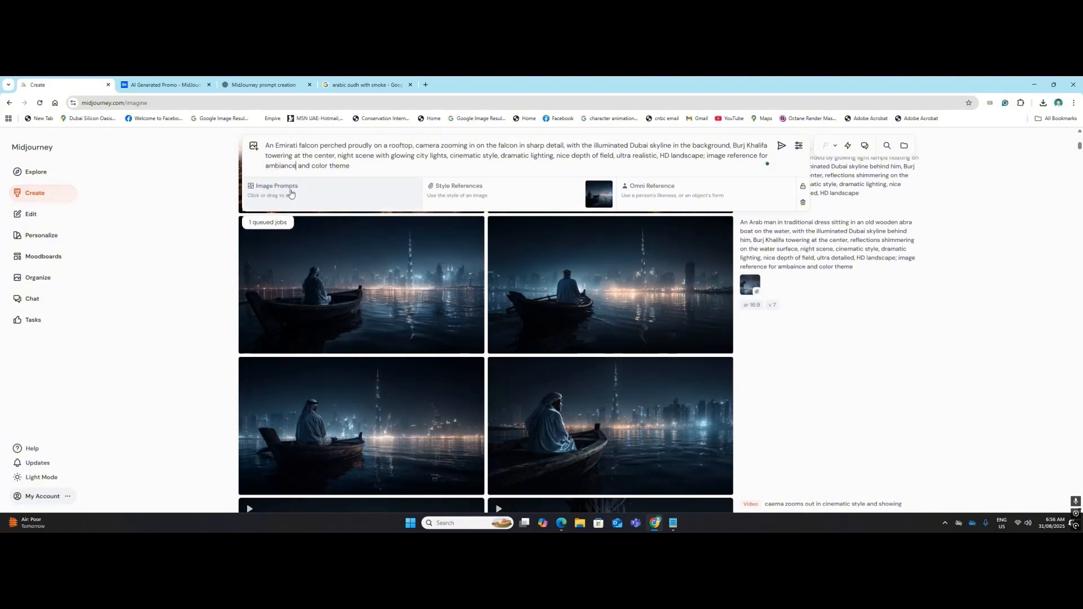
pyautogui.click(780, 147)
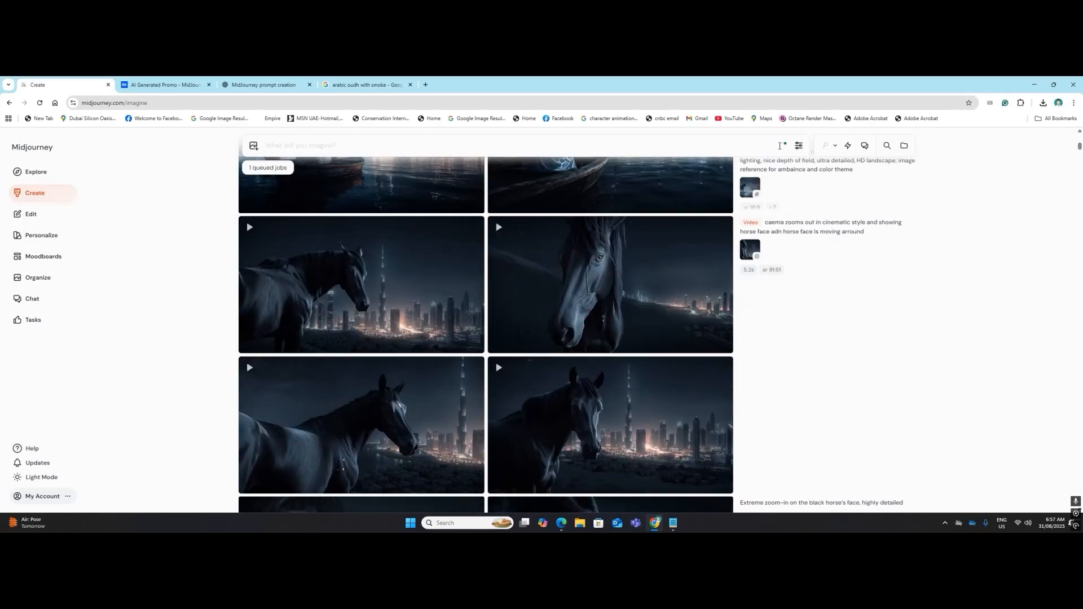
# Return to the newest job and examine the rooftop falcon images and the falcon-eye renders below it.
pyautogui.scroll(5, 695, 317)
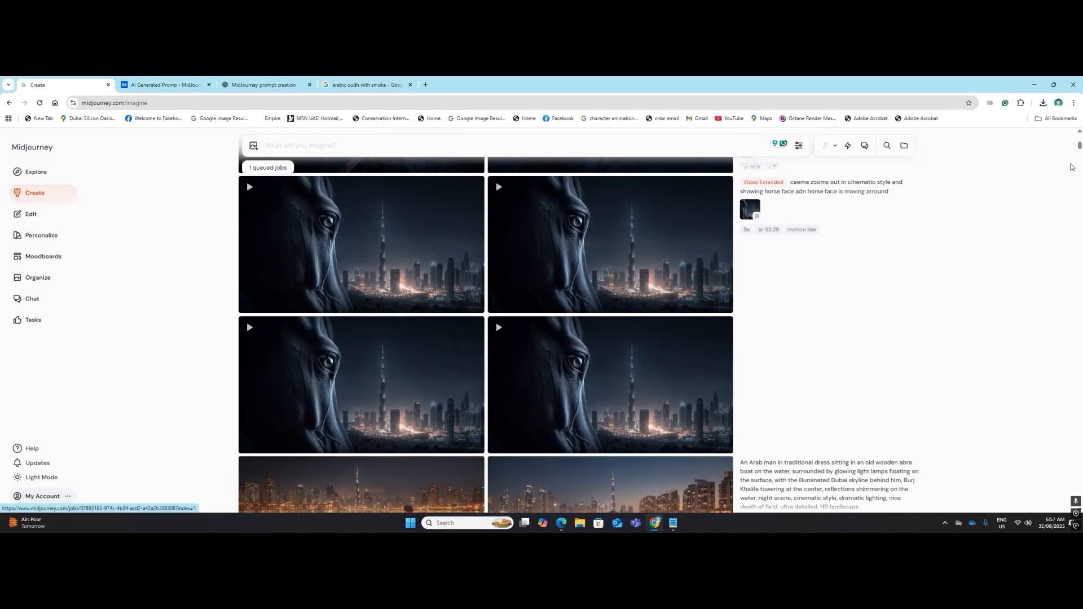
pyautogui.moveTo(1079, 144); pyautogui.dragTo(1080, 128)
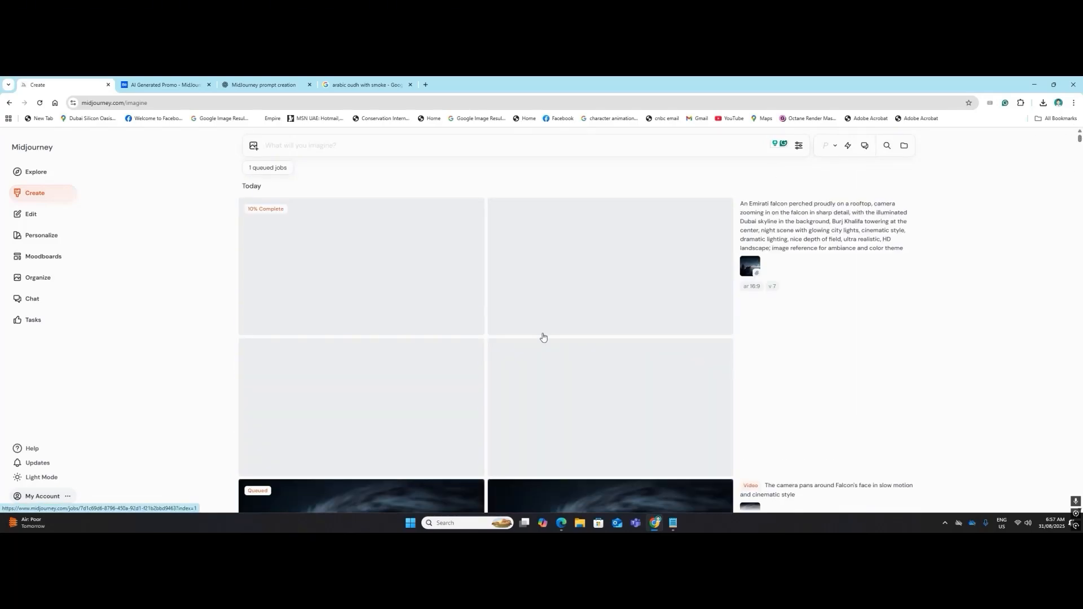
pyautogui.scroll(-5, 543, 334)
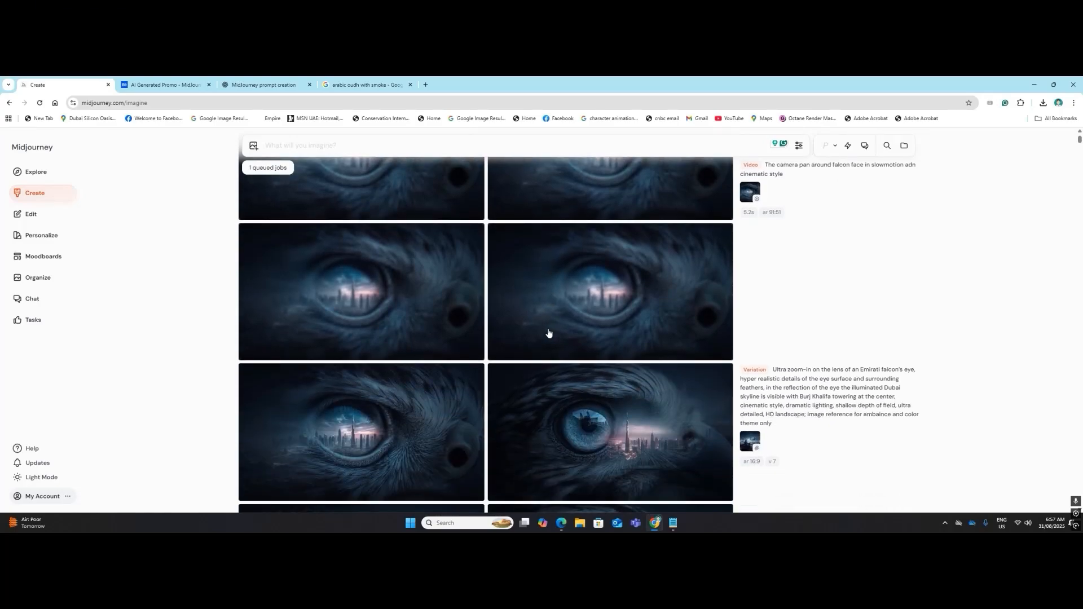
pyautogui.scroll(-4, 479, 320)
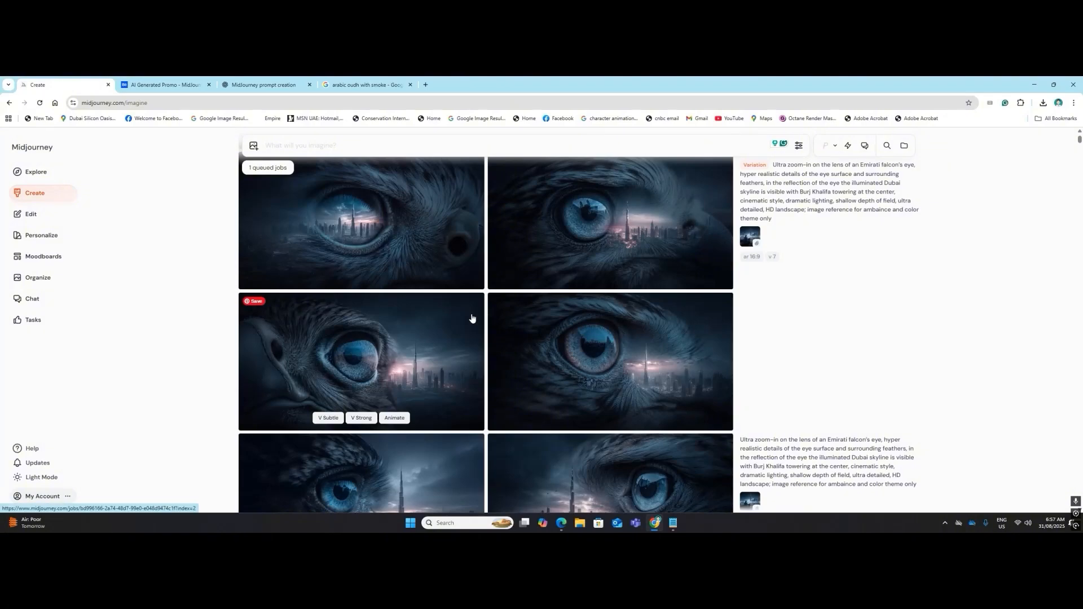
pyautogui.scroll(-4, 472, 318)
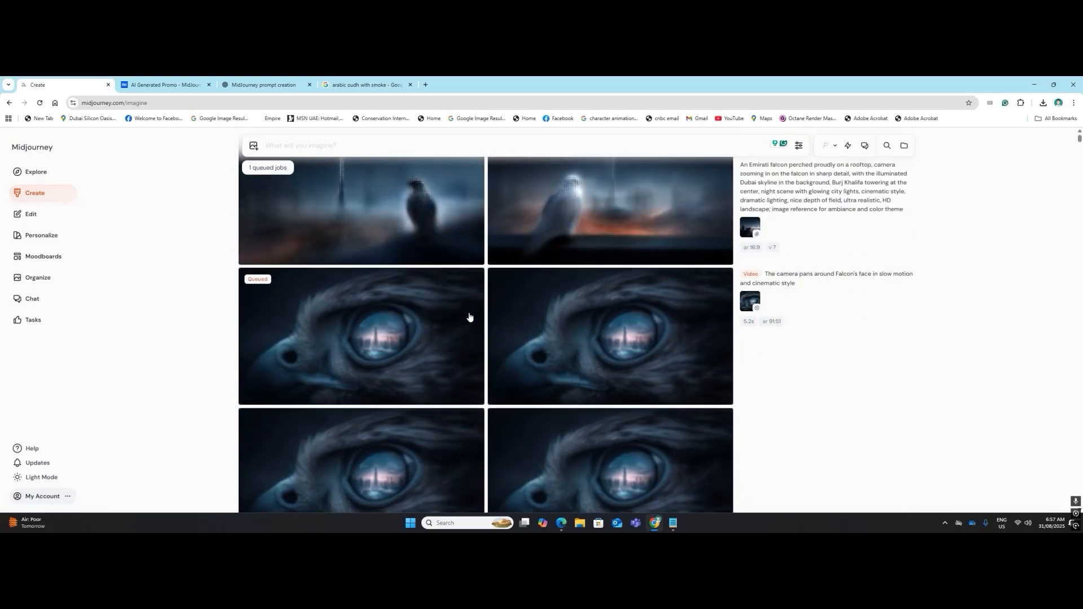
pyautogui.scroll(4, 468, 316)
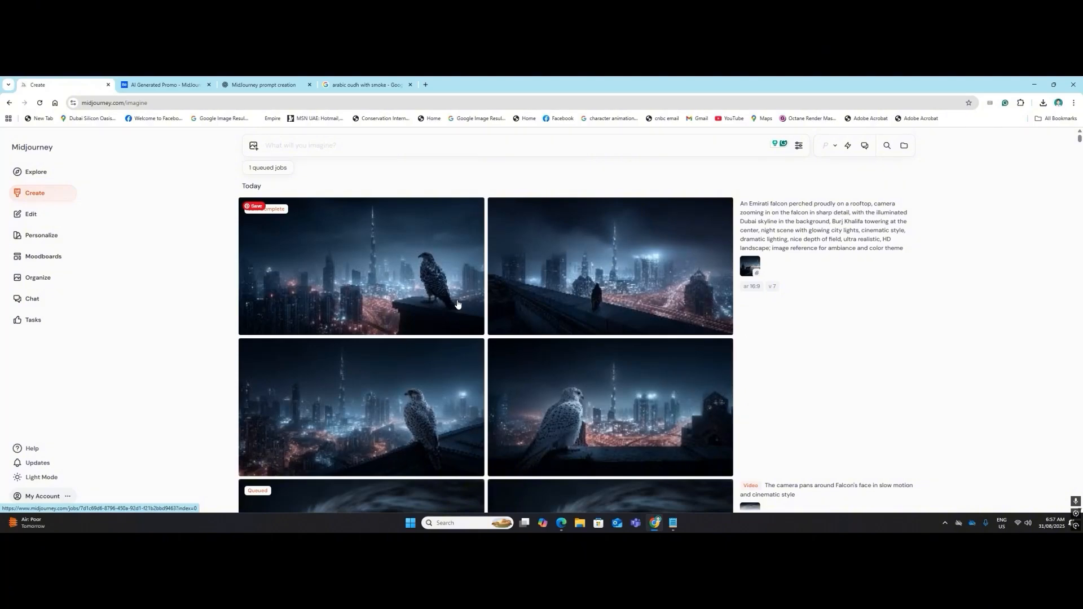
pyautogui.moveTo(458, 305)
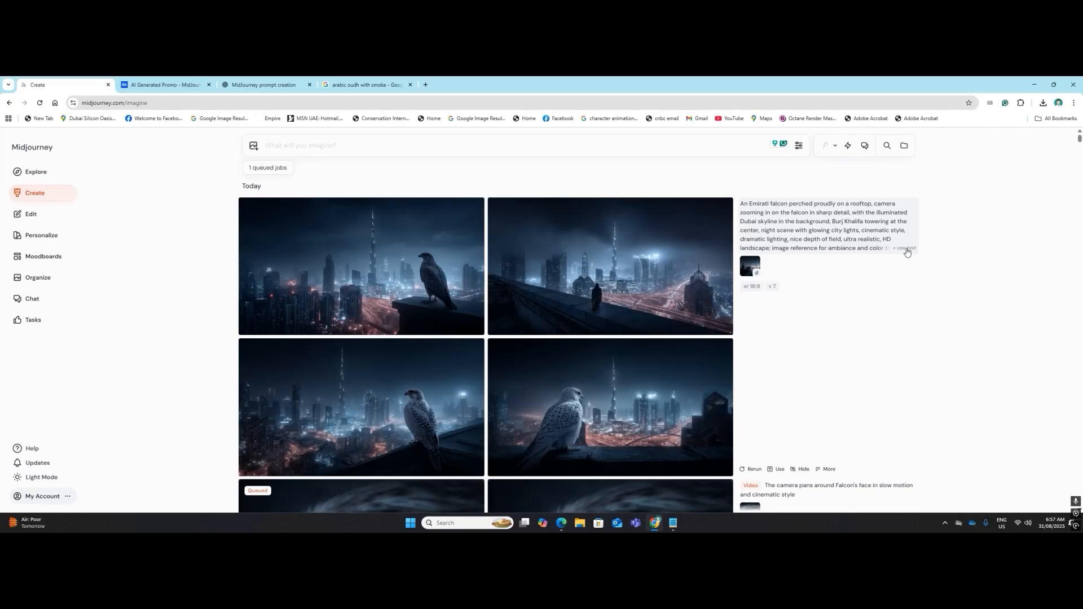
# Reuse the rooftop falcon prompt with the first generated falcon image as style reference, generate it, and check the new job.
pyautogui.click(906, 249)
pyautogui.moveTo(345, 298); pyautogui.dragTo(553, 198)
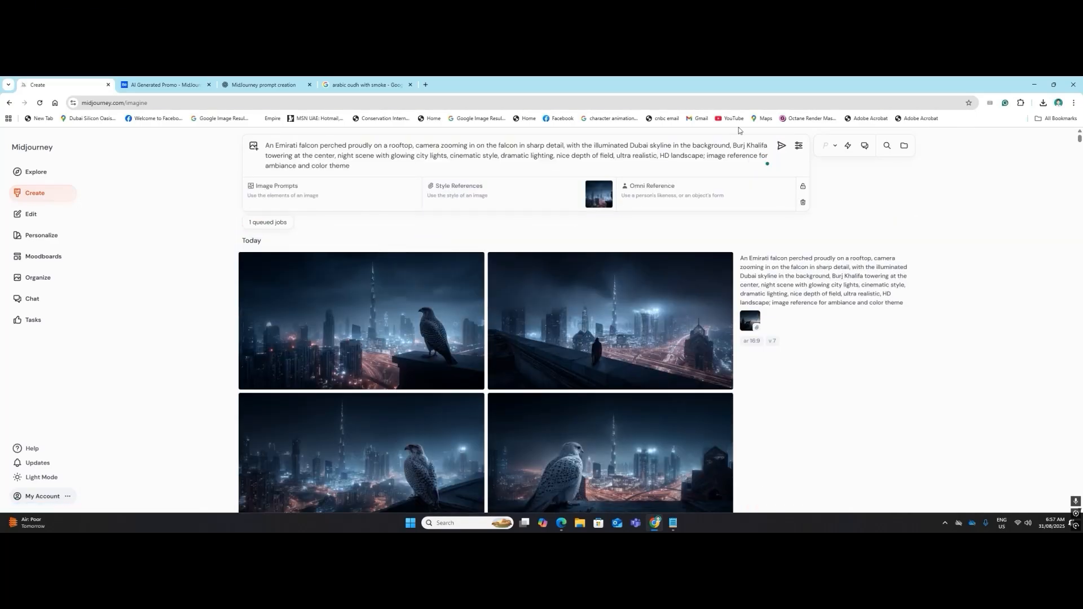
pyautogui.click(781, 145)
pyautogui.scroll(-5, 619, 343)
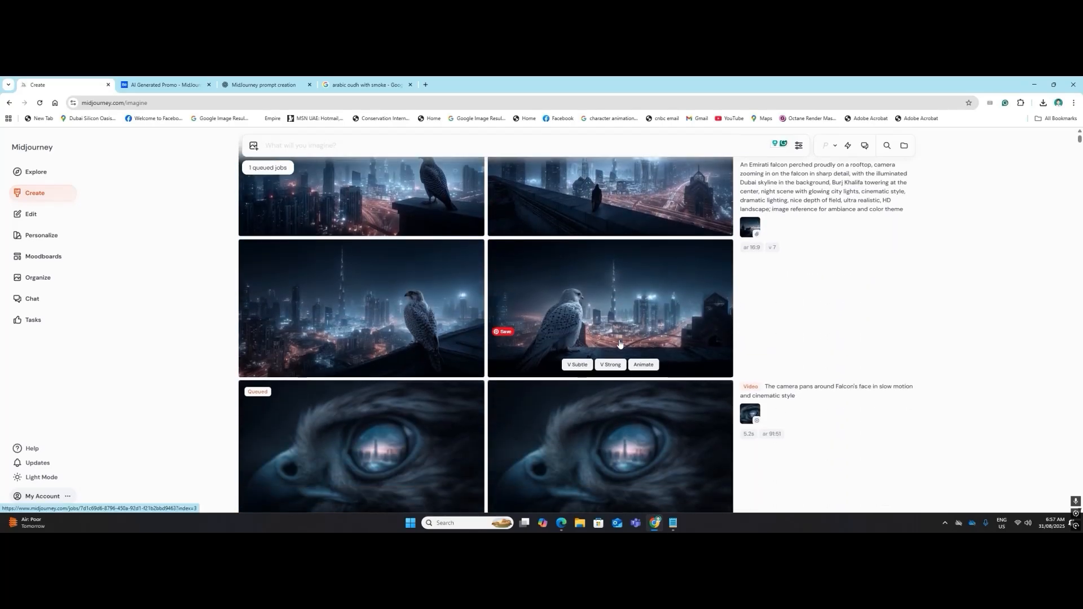
pyautogui.scroll(5, 619, 344)
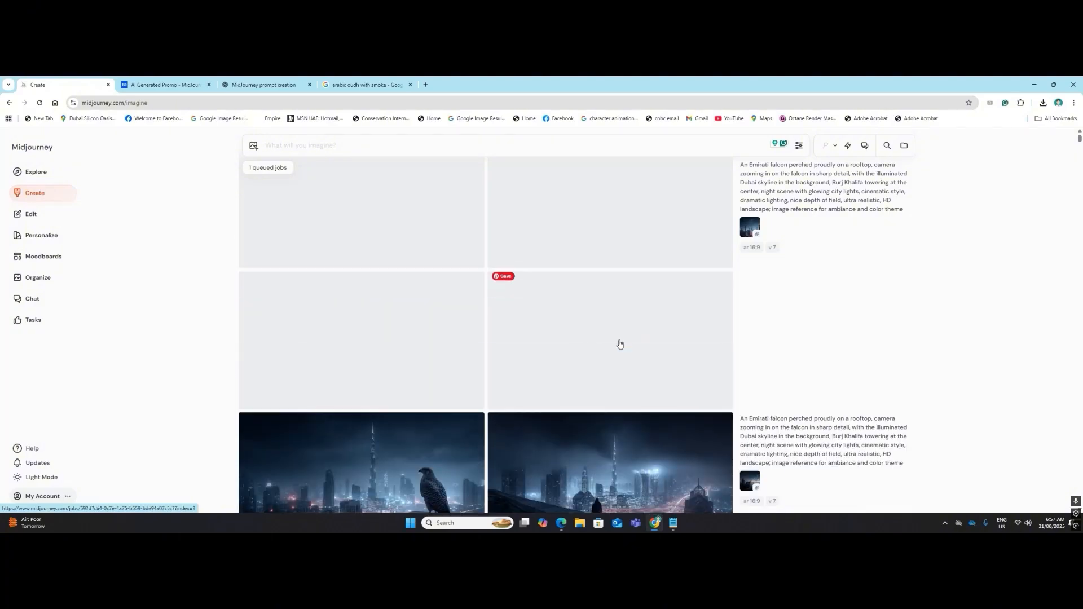
pyautogui.scroll(-4, 619, 343)
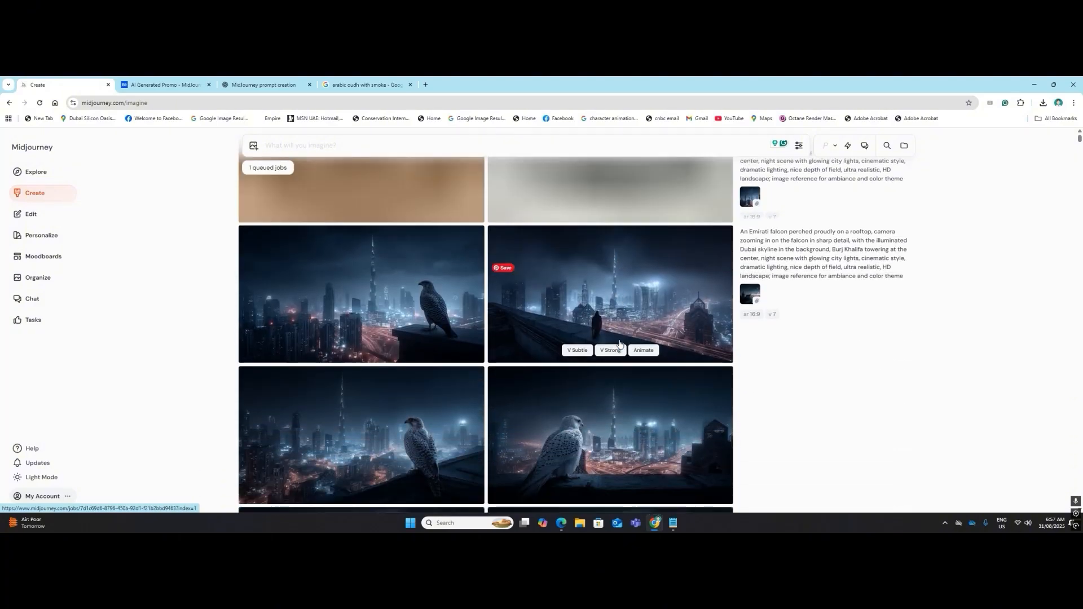
pyautogui.scroll(1, 565, 441)
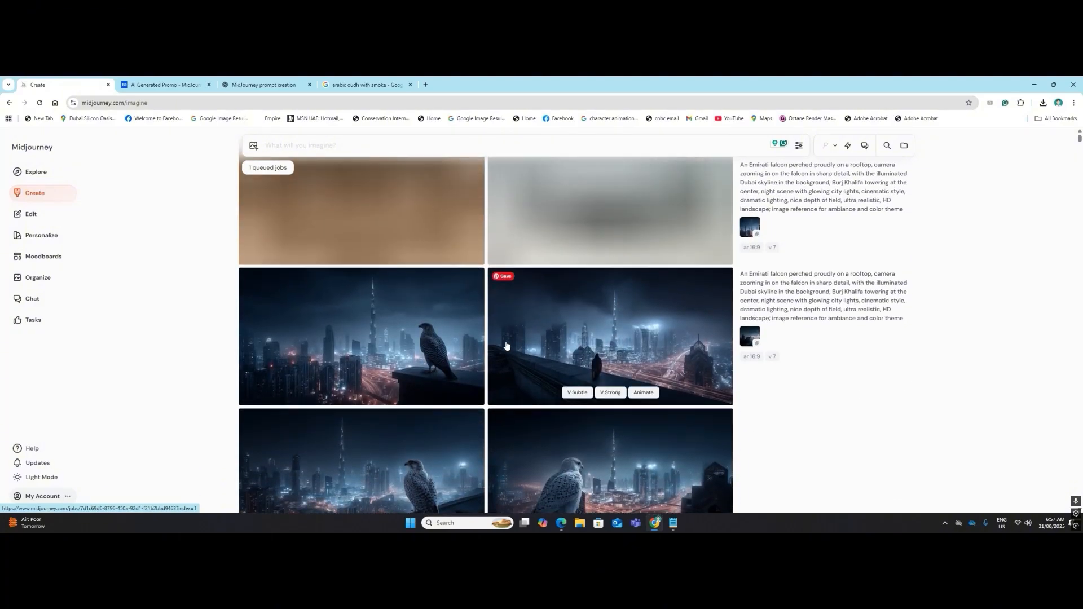
# Switch to ChatGPT and ask for a new version of the rooftop prompt with "brown flacon".
pyautogui.click(267, 81)
pyautogui.click(502, 493)
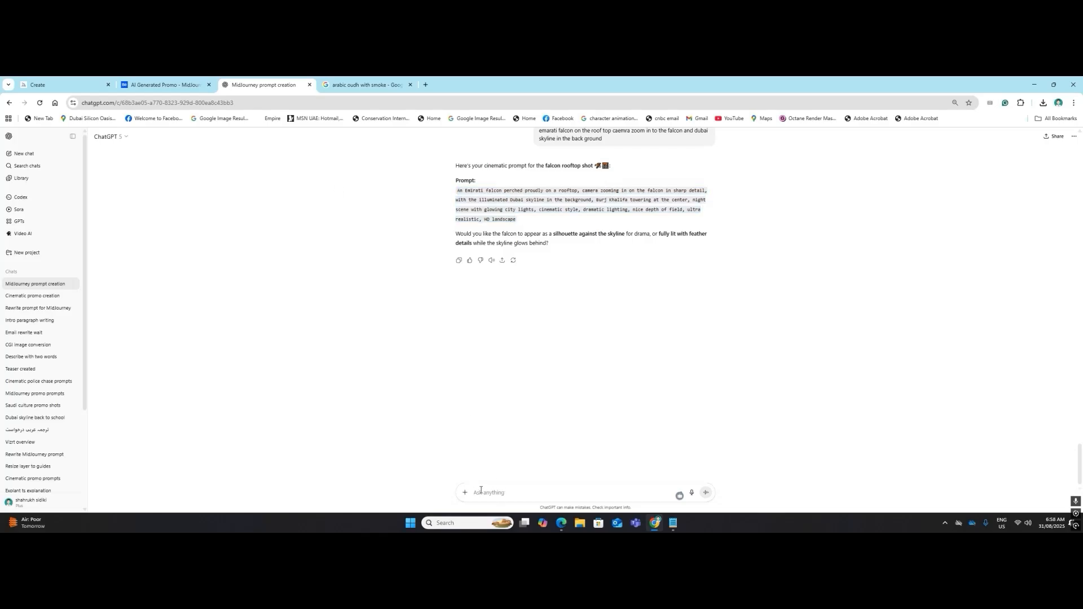
pyautogui.write('brown flacon')
pyautogui.press('Return')
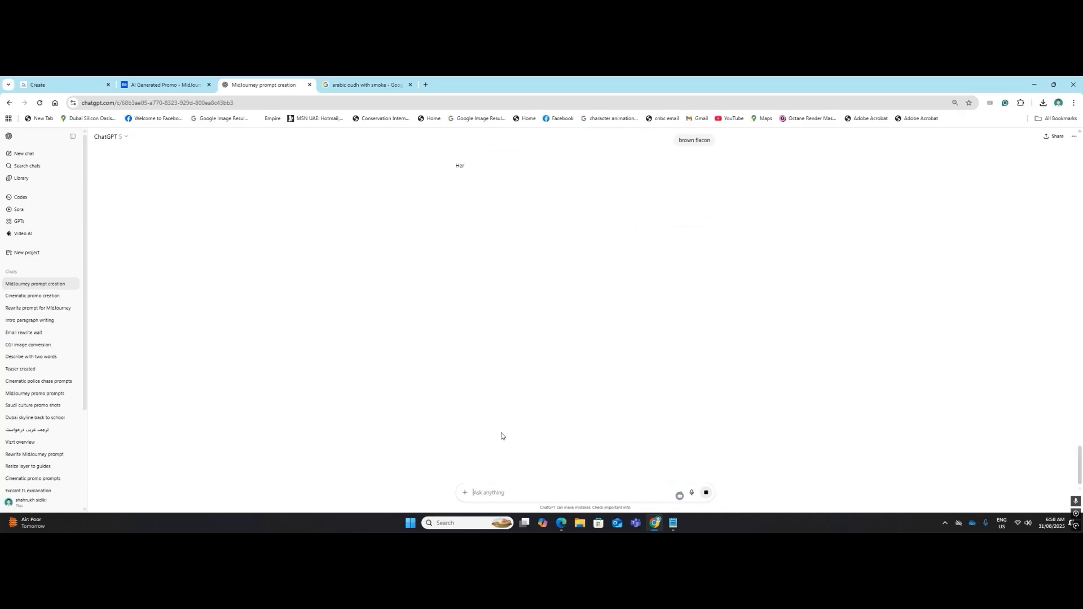
# Copy ChatGPT's brown Emirati falcon prompt and paste it as the new prompt in Midjourney.
pyautogui.moveTo(550, 220); pyautogui.dragTo(456, 190)
pyautogui.hotkey('ctrl', 'c')
pyautogui.click(96, 84)
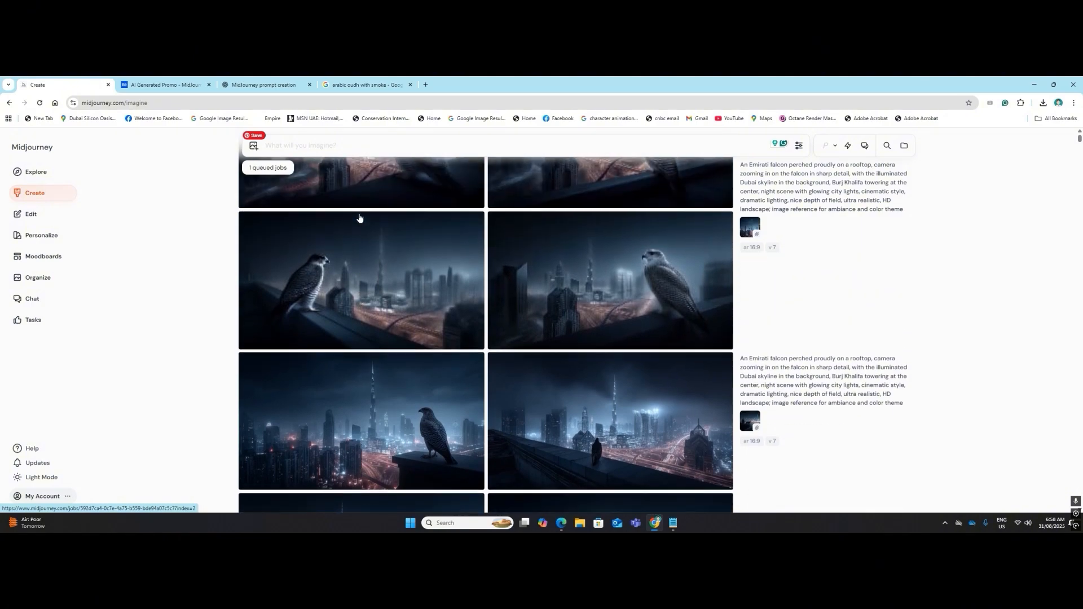
pyautogui.scroll(2, 359, 217)
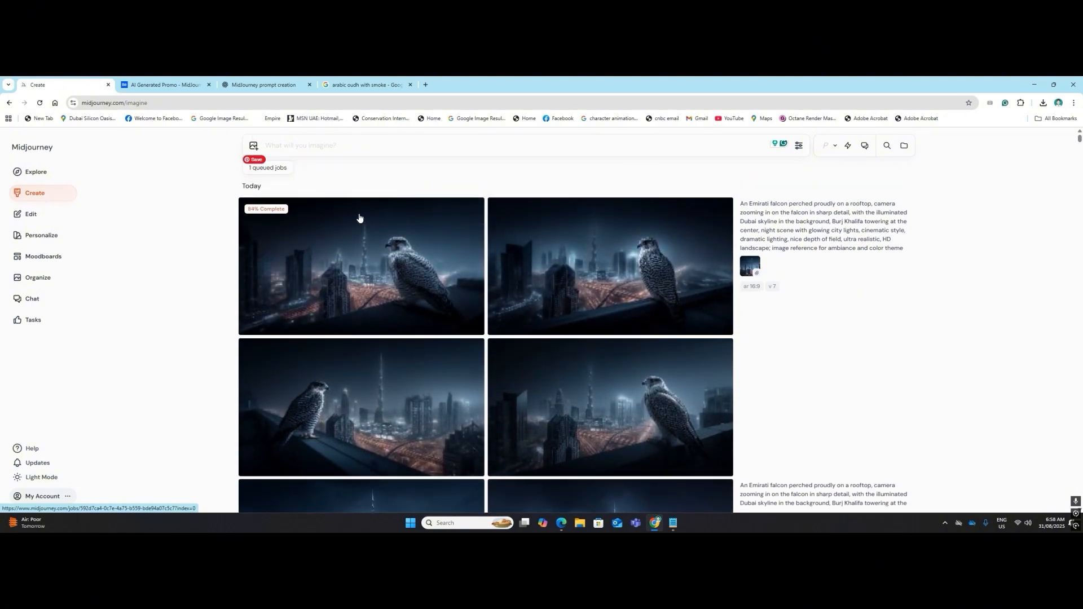
pyautogui.click(327, 146)
pyautogui.hotkey('ctrl', 'v')
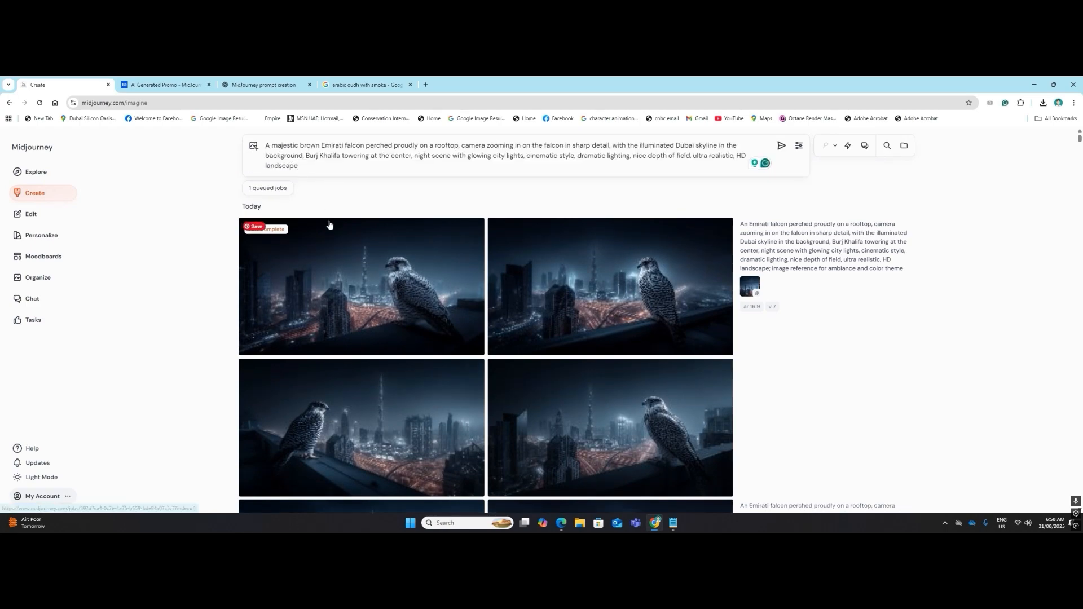
# Append "; image reference for ambiance and color theme only" to the brown falcon prompt, reusing the wording from the previous falcon job.
pyautogui.moveTo(824, 264)
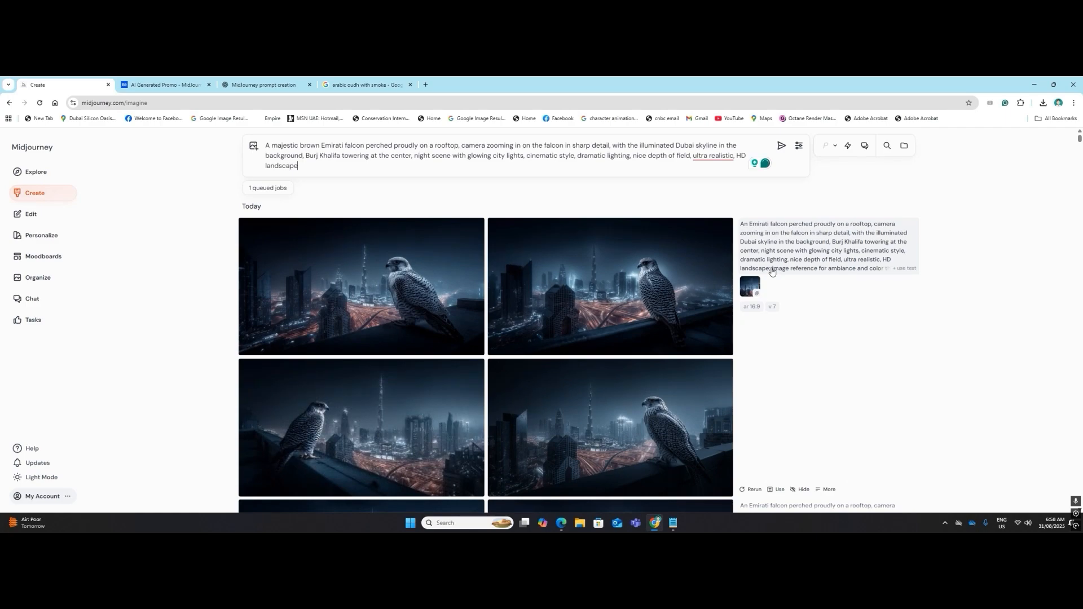
pyautogui.moveTo(770, 269); pyautogui.dragTo(792, 281)
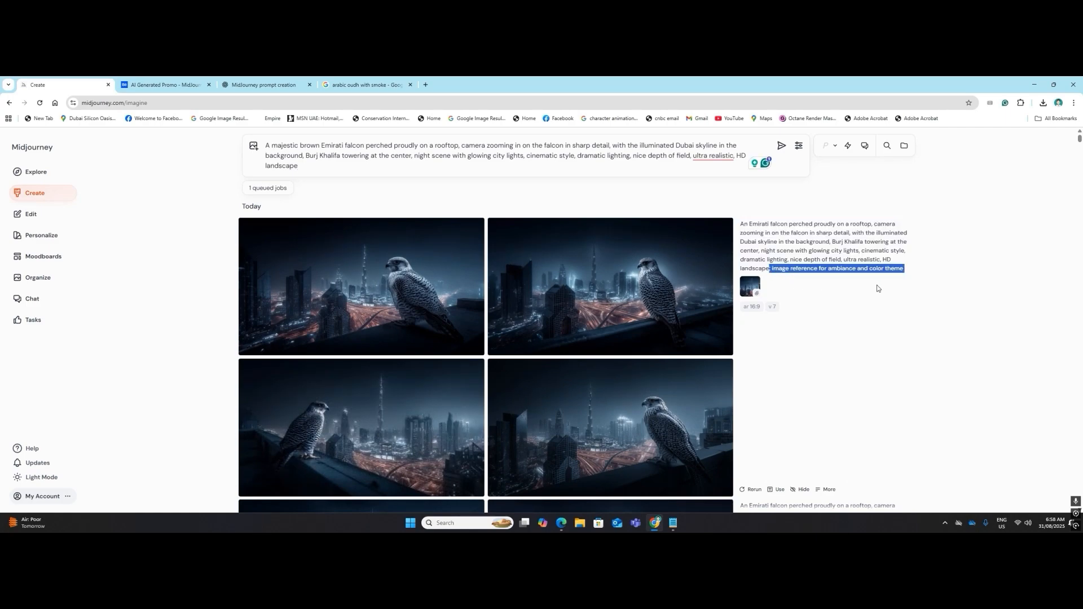
pyautogui.hotkey('ctrl', 'c')
pyautogui.click(367, 168)
pyautogui.hotkey('ctrl', 'v')
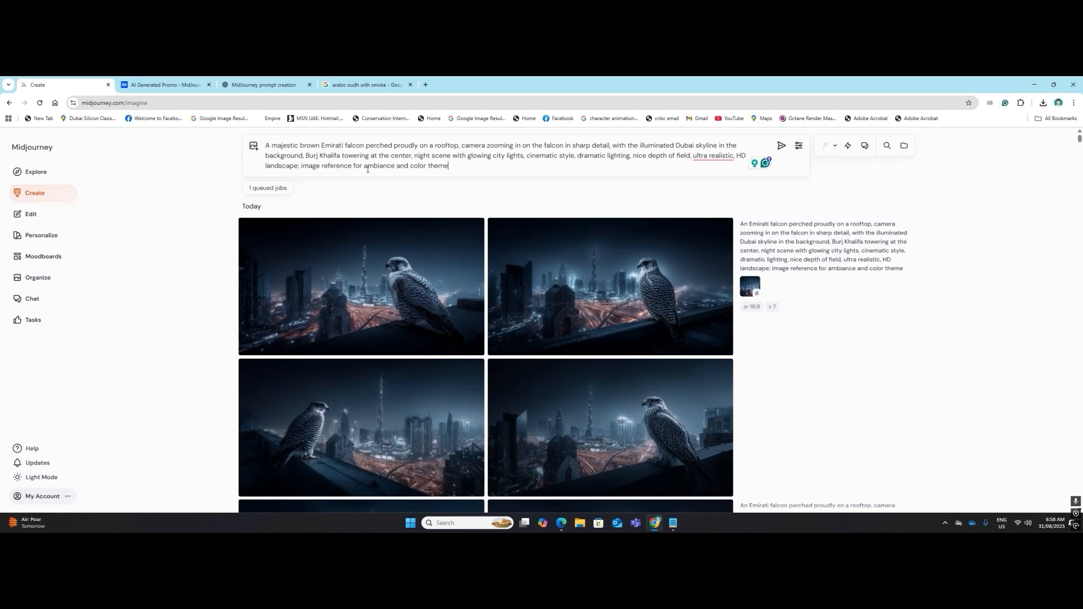
pyautogui.write('only')
# Add the first dark-blue image of the Arab man in an abra boat as style reference, generate the brown falcon prompt, and check the new job.
pyautogui.scroll(-5, 441, 369)
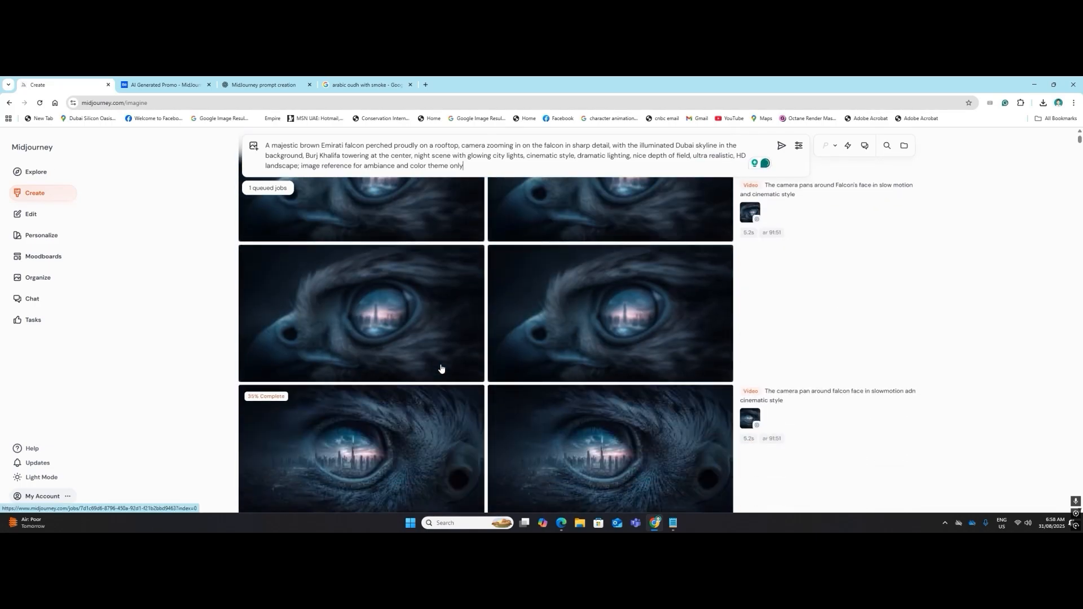
pyautogui.scroll(-5, 441, 369)
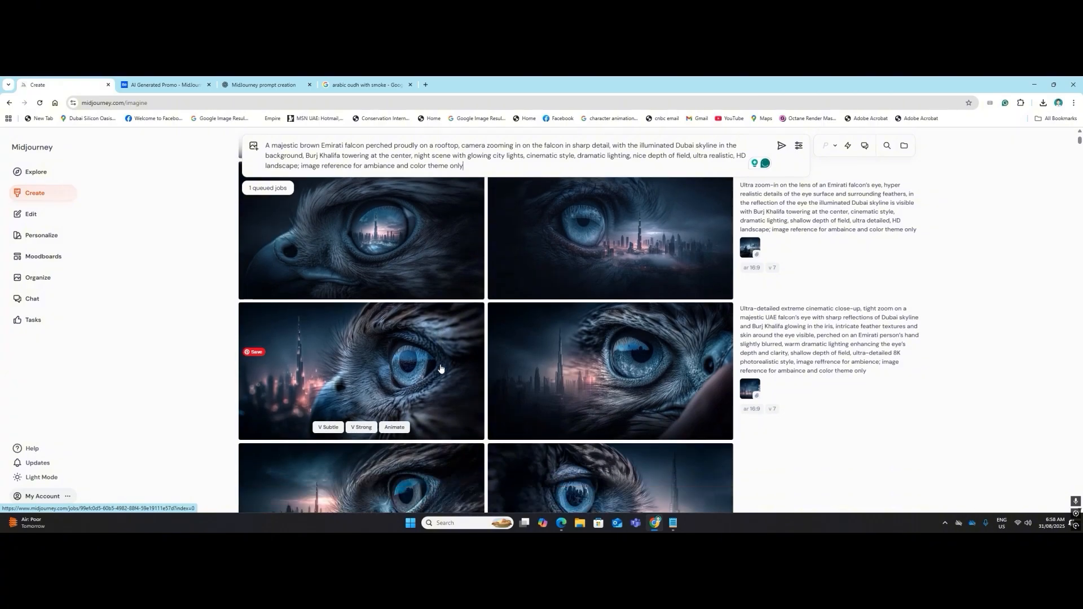
pyautogui.scroll(-5, 441, 369)
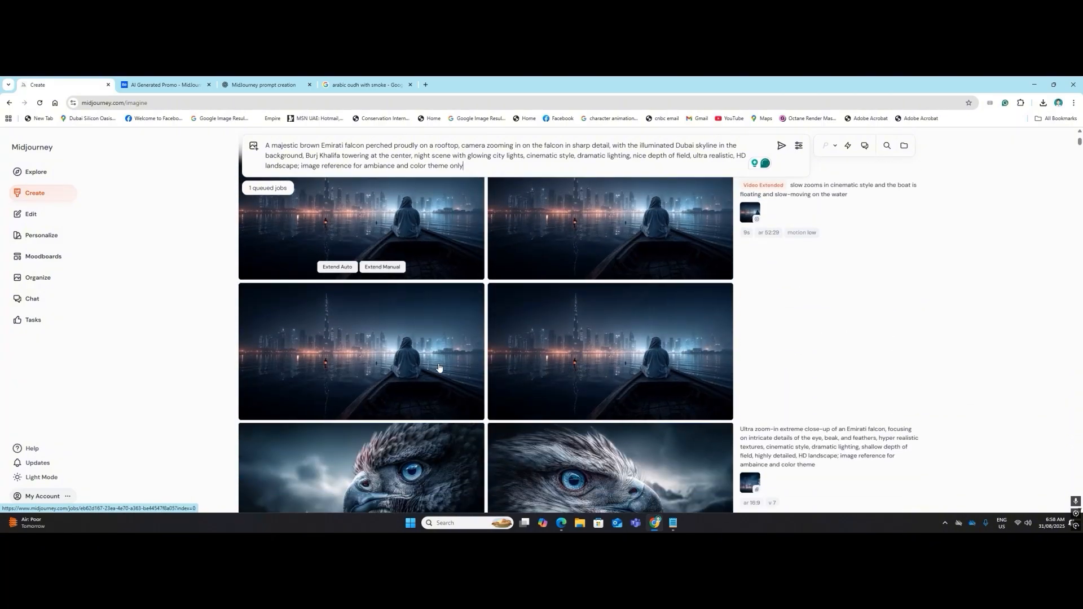
pyautogui.scroll(-5, 439, 368)
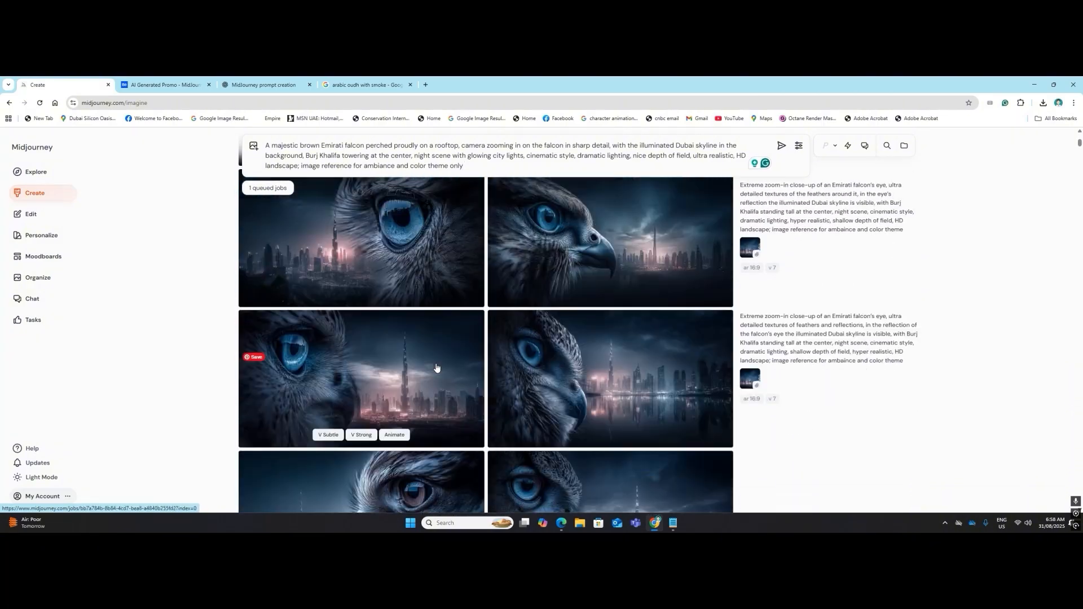
pyautogui.scroll(-5, 436, 367)
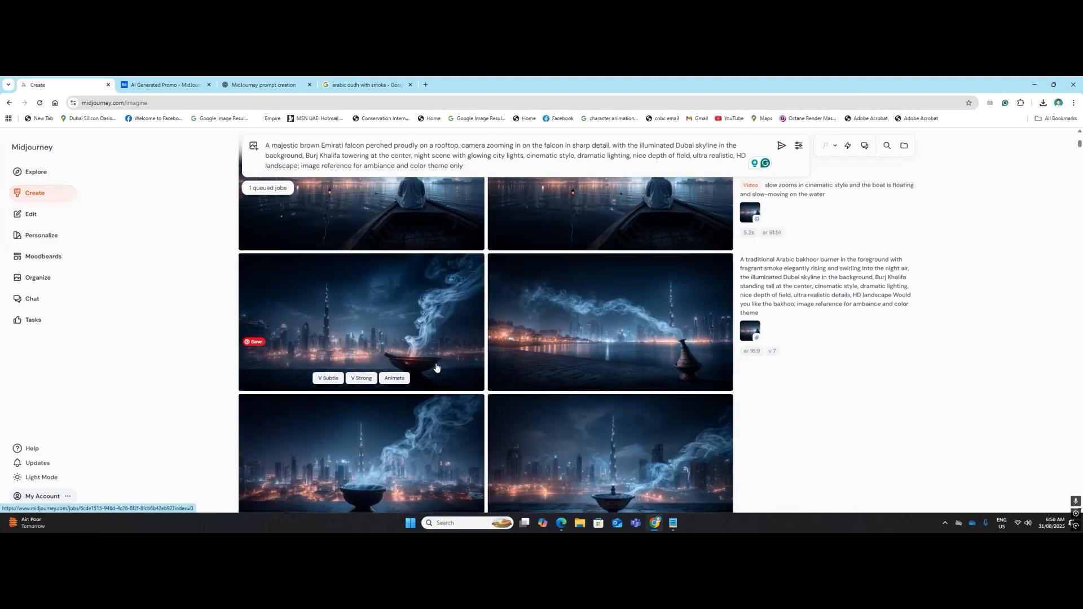
pyautogui.scroll(-5, 435, 368)
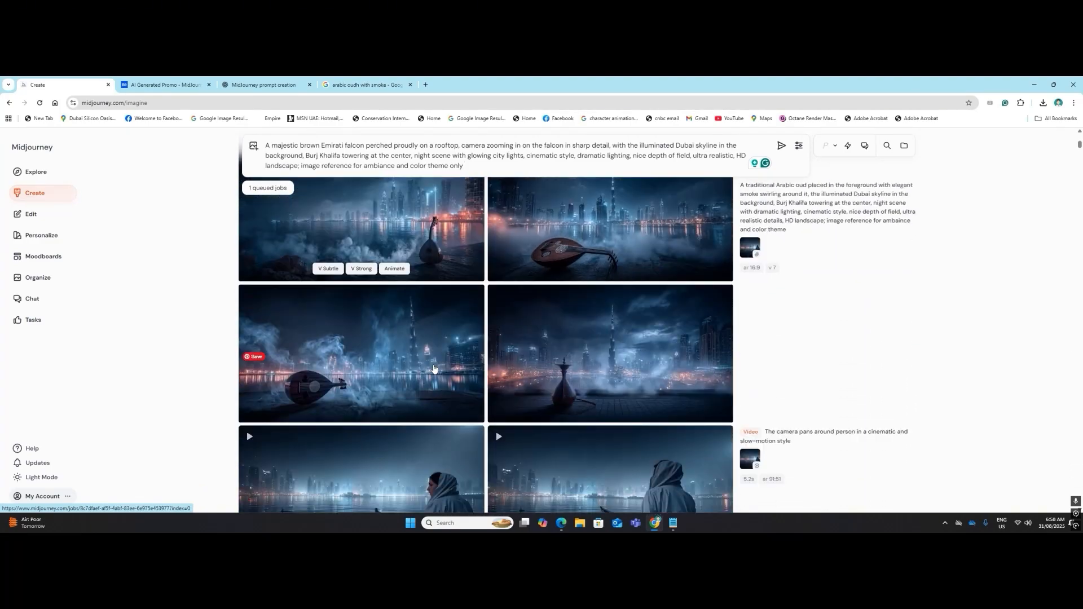
pyautogui.scroll(-5, 433, 369)
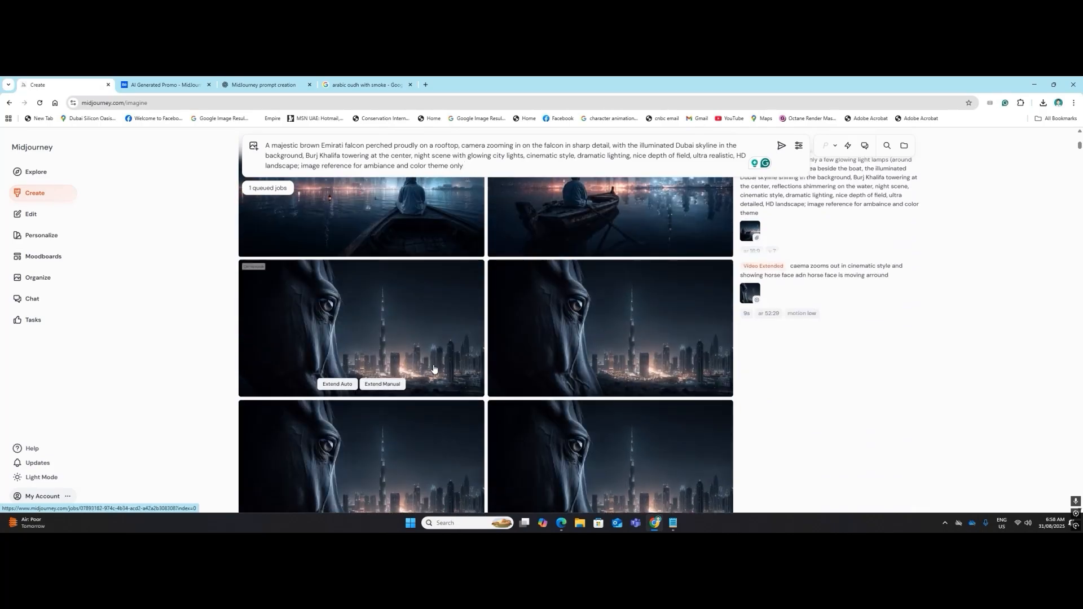
pyautogui.scroll(-5, 433, 369)
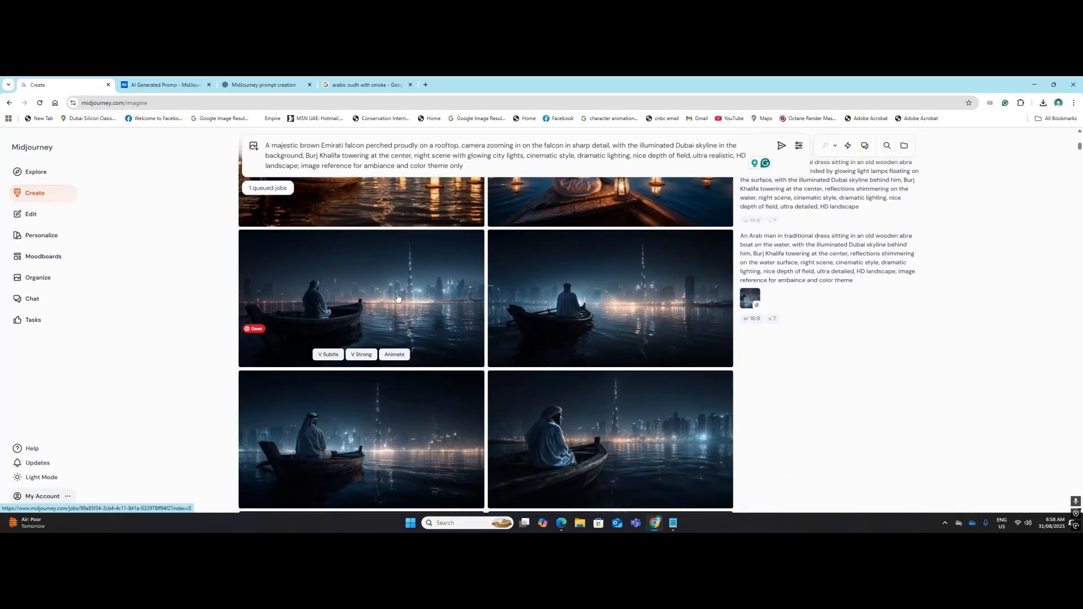
pyautogui.moveTo(397, 298); pyautogui.dragTo(490, 192)
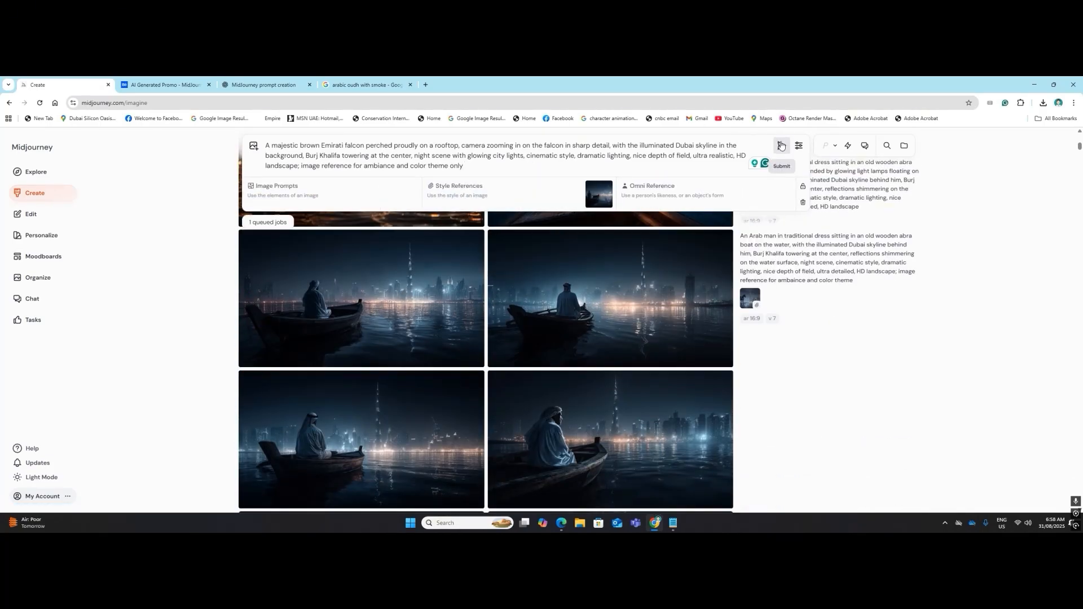
pyautogui.click(781, 145)
pyautogui.scroll(-5, 838, 320)
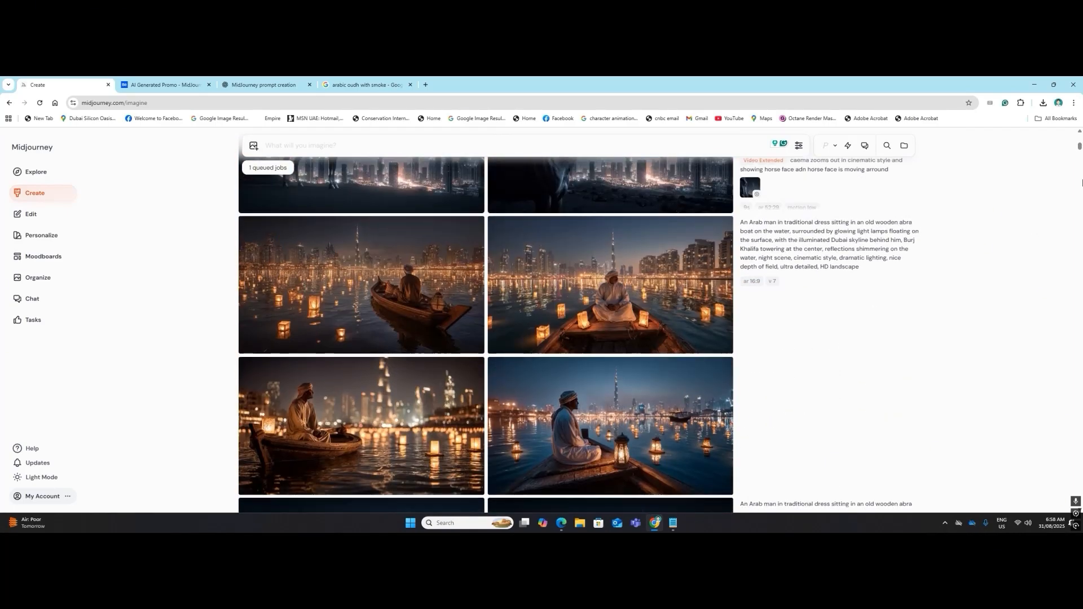
pyautogui.moveTo(1078, 145); pyautogui.dragTo(1078, 134)
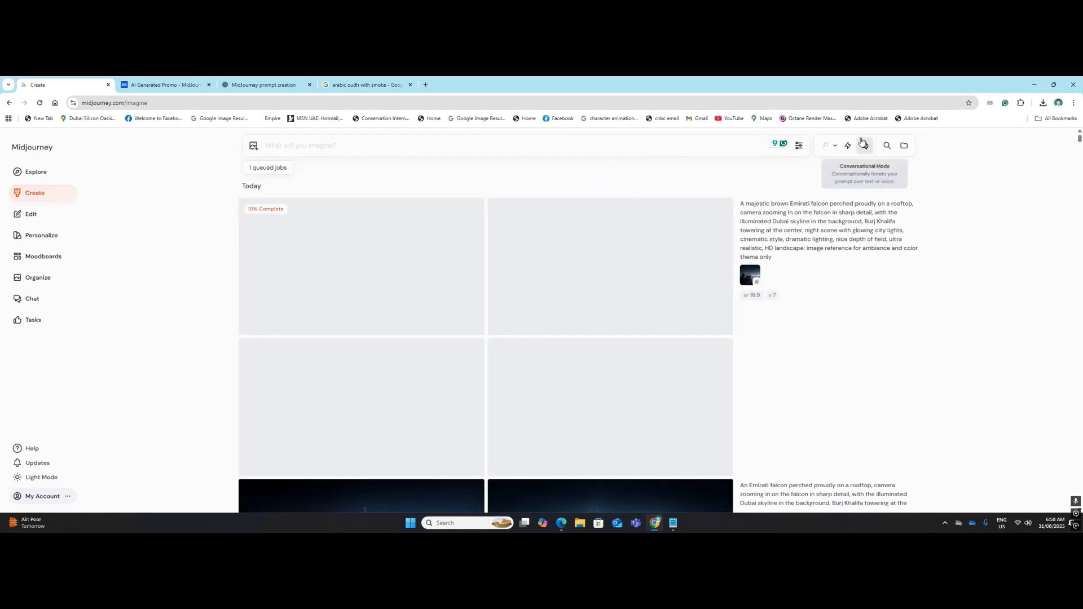
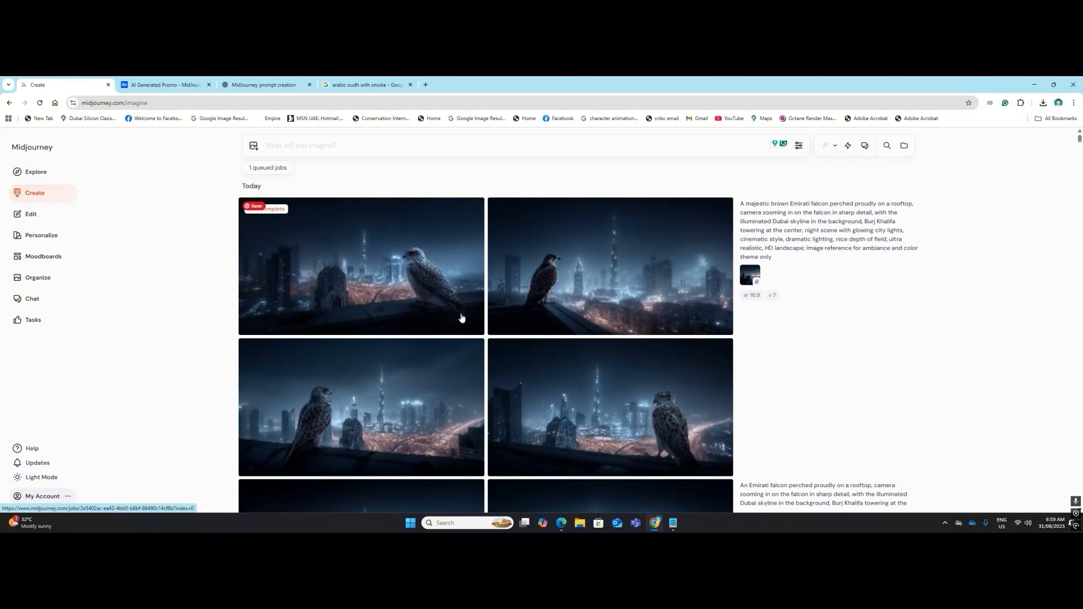
# Compare the new brown falcon images with the earlier ones and set the new job's second image as the video's starting frame.
pyautogui.scroll(-3, 461, 318)
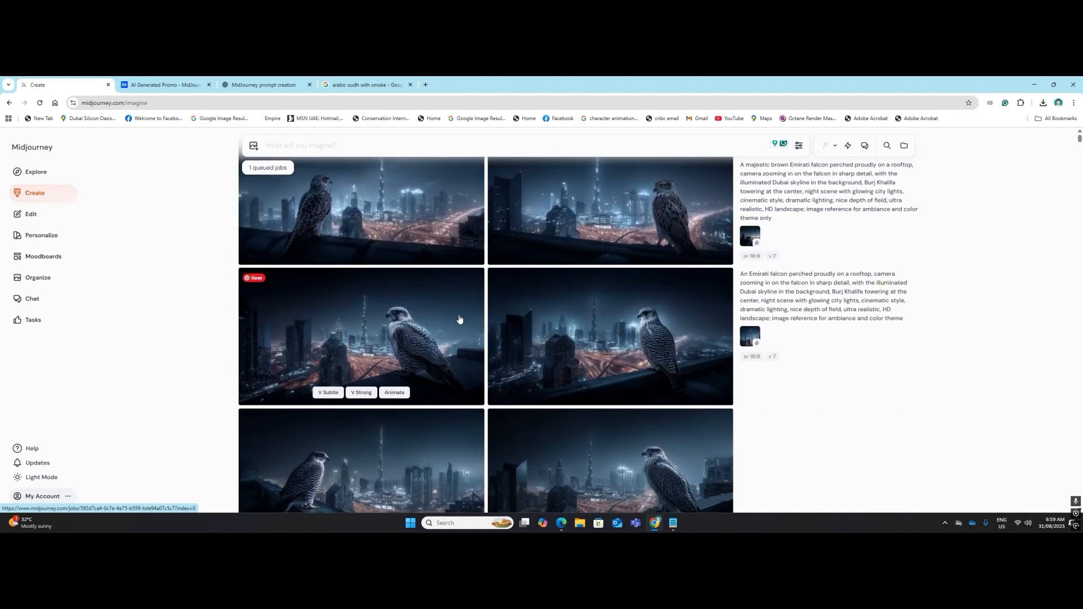
pyautogui.scroll(-4, 459, 319)
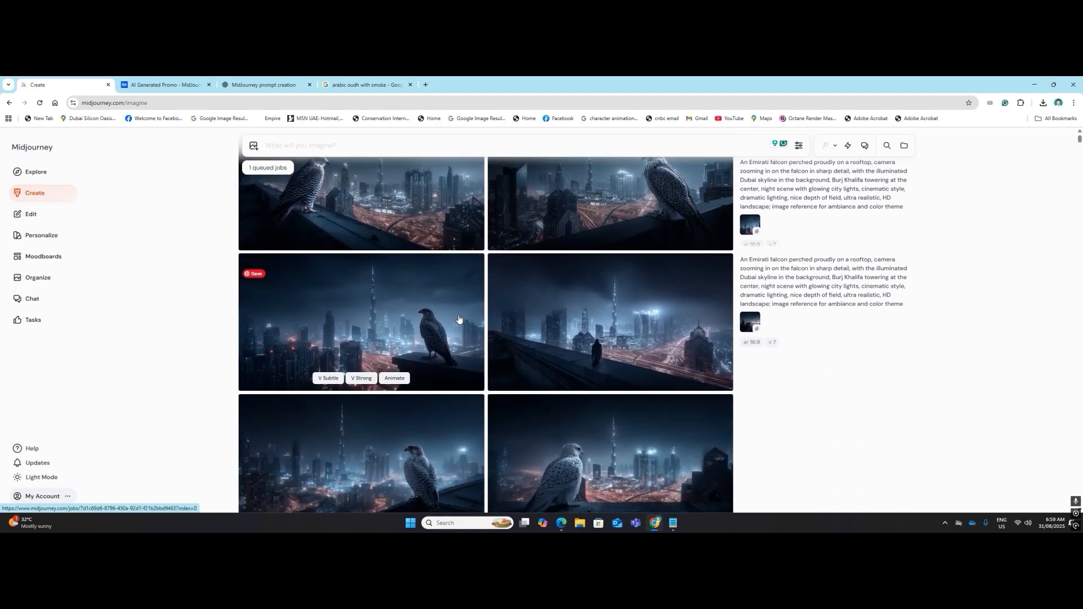
pyautogui.scroll(4, 459, 320)
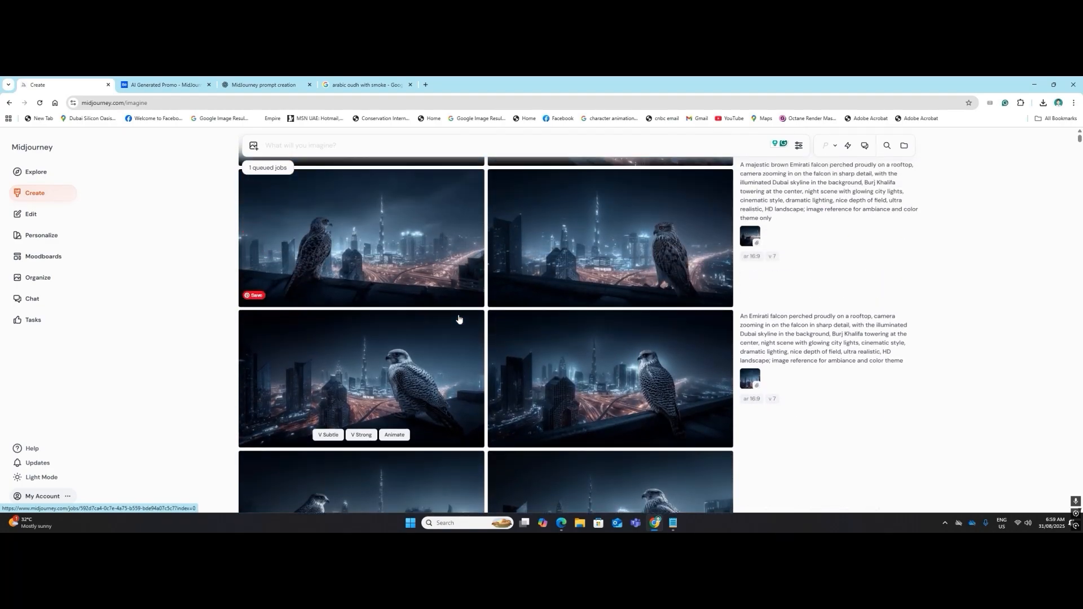
pyautogui.scroll(2, 459, 319)
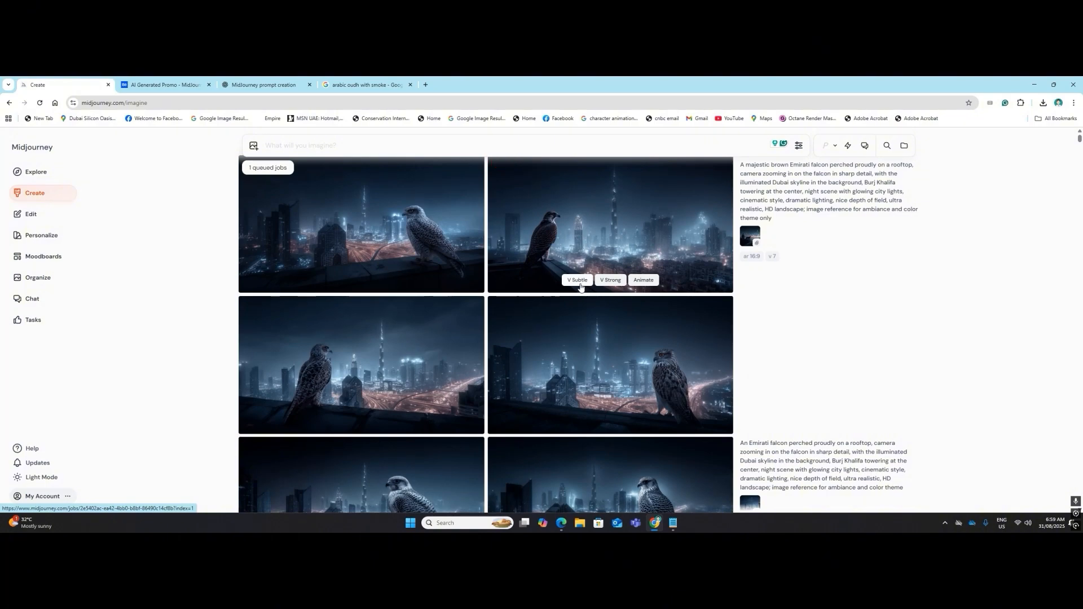
pyautogui.moveTo(630, 251); pyautogui.dragTo(321, 153)
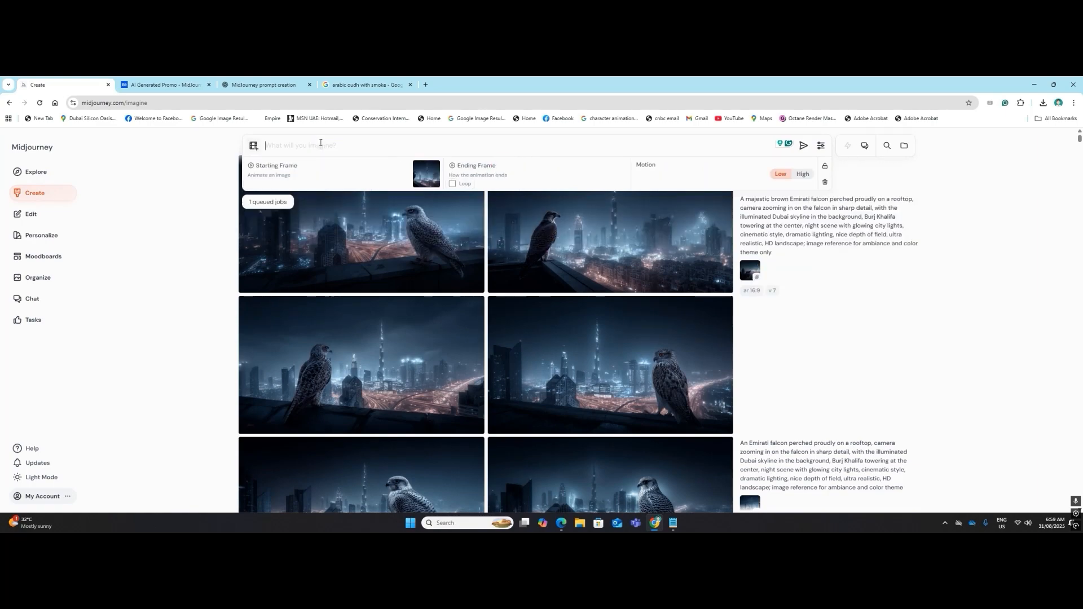
# Enter the video prompt "camera pan around Falcon in cinematic style and slow motion style", with its spelling corrected, and generate the video.
pyautogui.write('camera pan arround fa')
pyautogui.write('lco')
pyautogui.write('nm in c')
pyautogui.write('ine')
pyautogui.write('matic style')
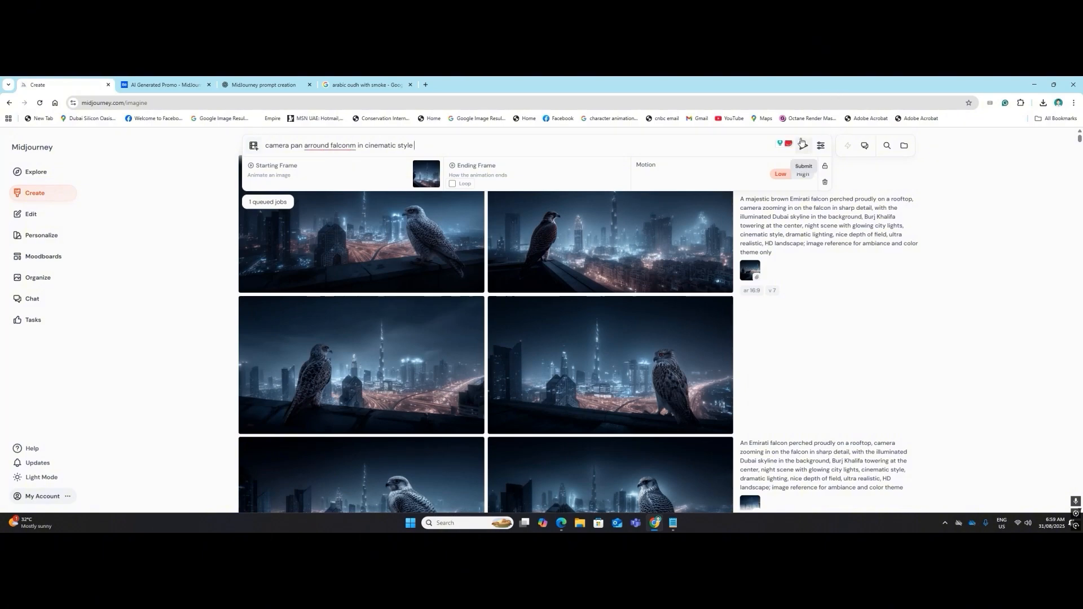
pyautogui.write('and slow motion style')
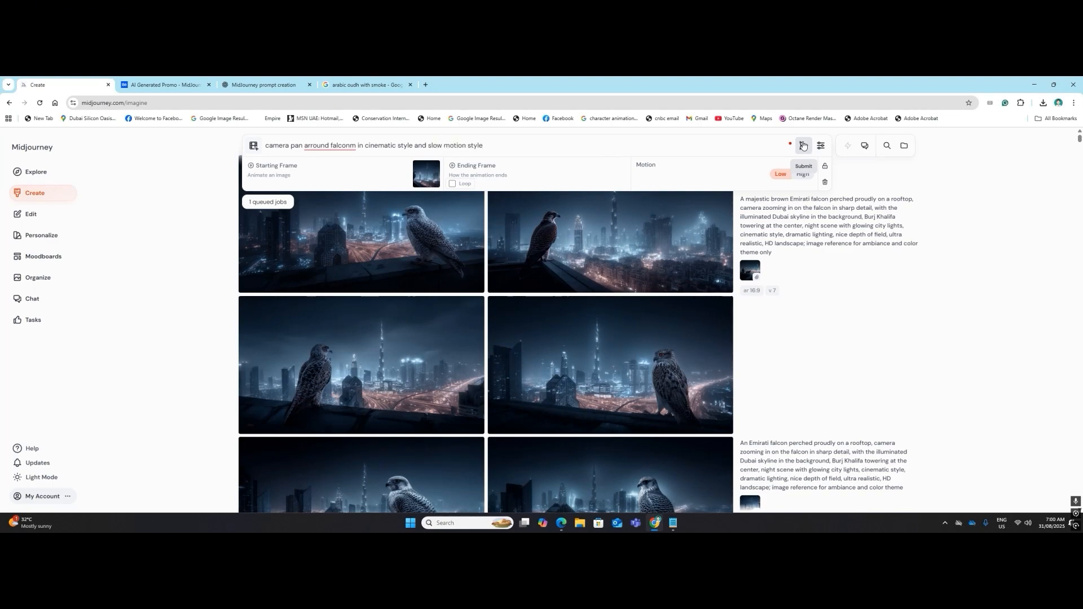
pyautogui.moveTo(330, 146)
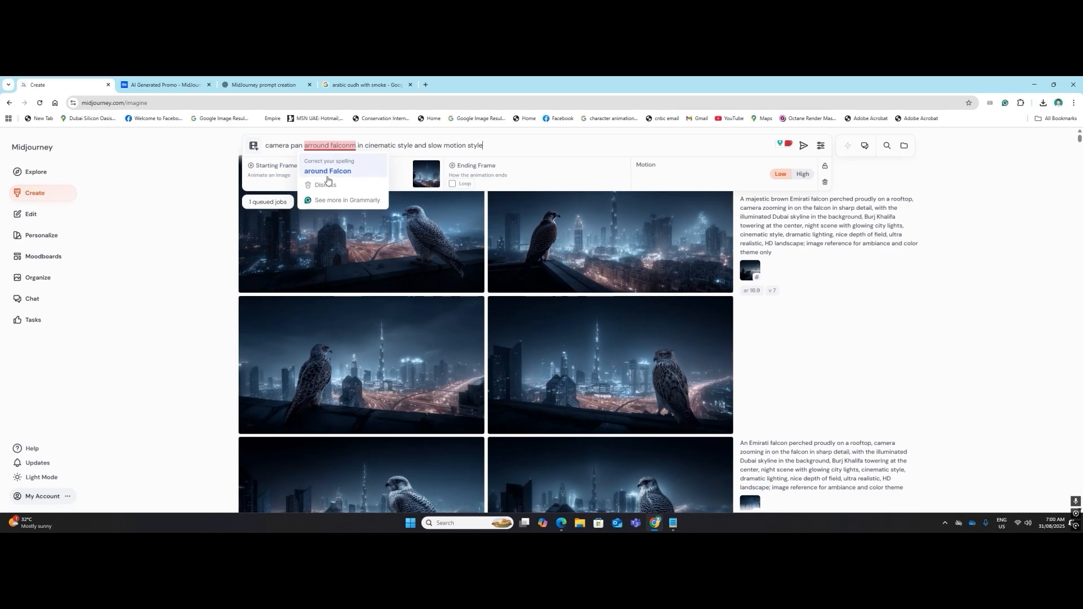
pyautogui.click(328, 171)
pyautogui.click(803, 145)
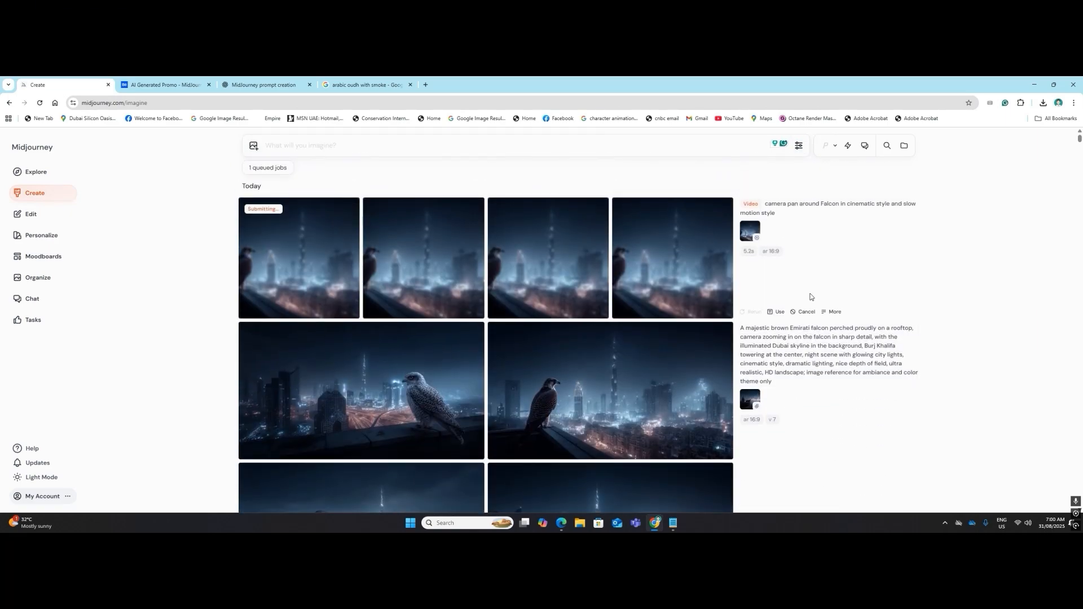
# Switch to the Behance Dubai promo project and play its promo video in full screen.
pyautogui.click(164, 84)
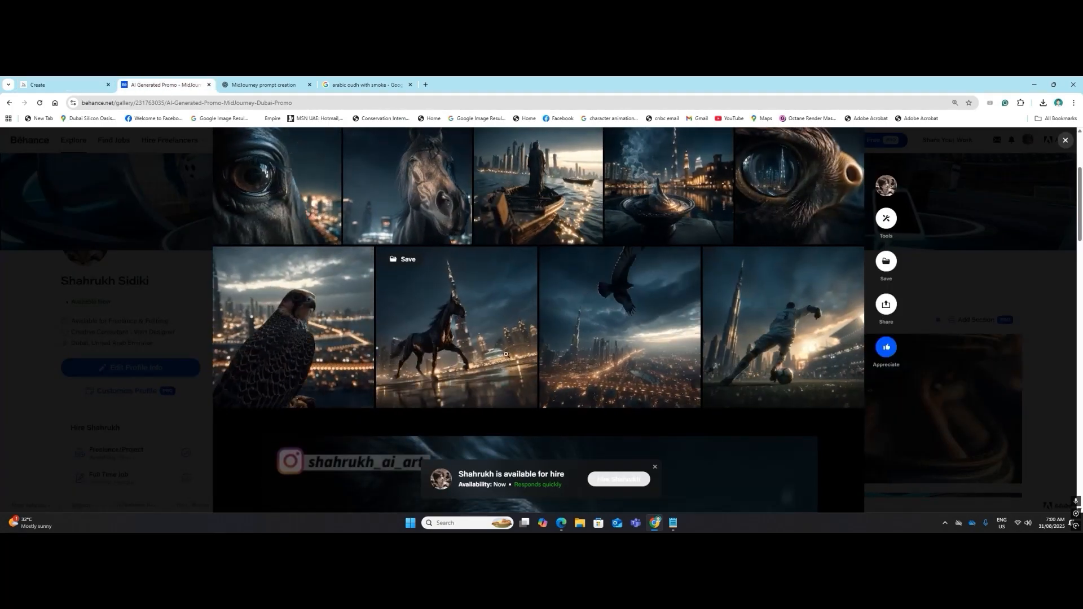
pyautogui.scroll(-3, 532, 334)
pyautogui.scroll(-5, 533, 334)
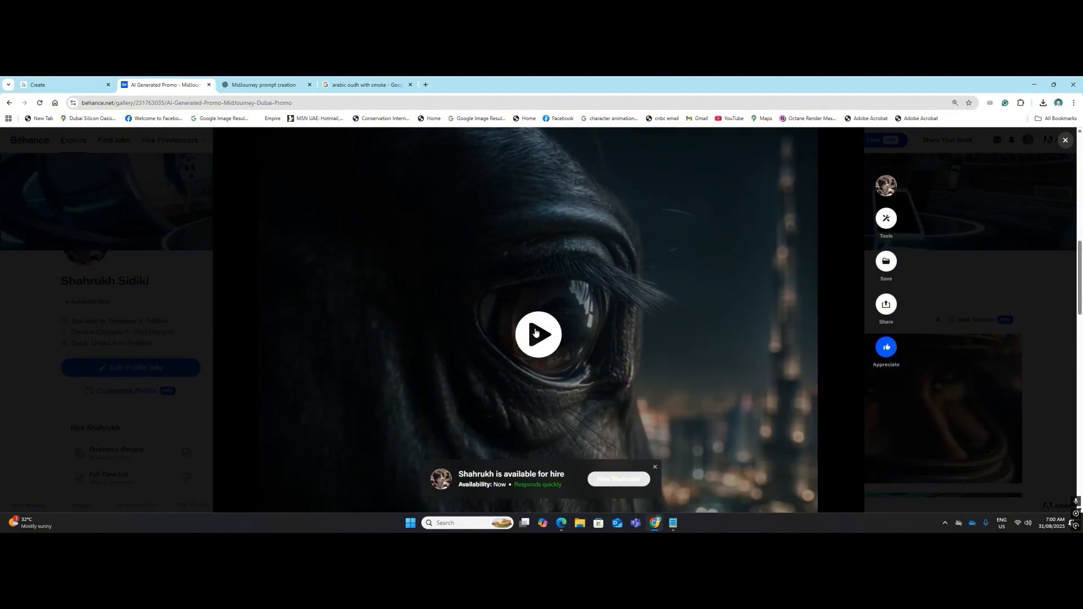
pyautogui.click(542, 295)
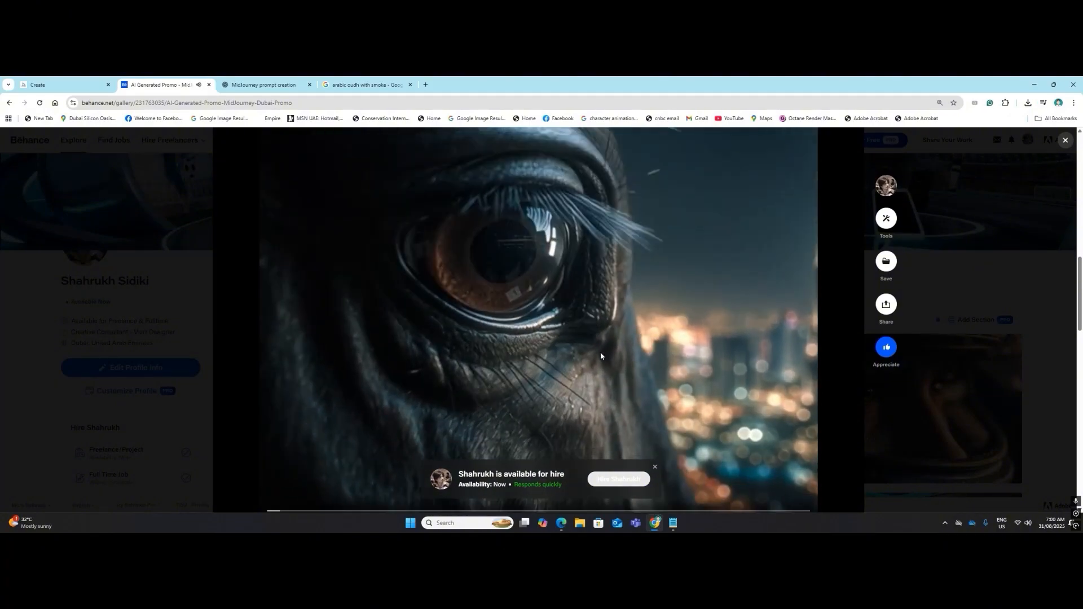
pyautogui.scroll(-3, 767, 402)
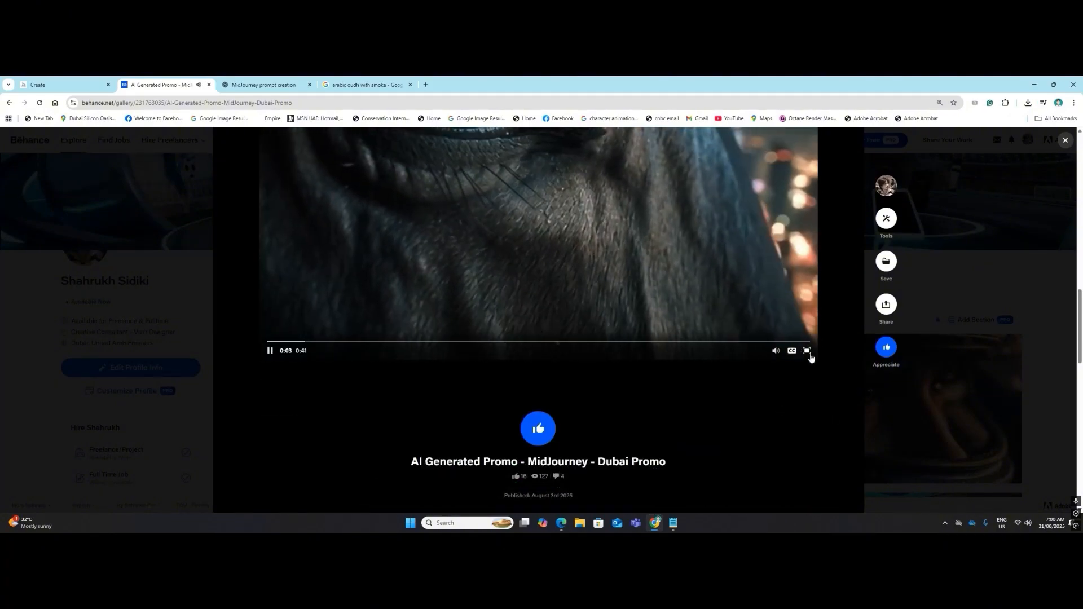
pyautogui.click(806, 350)
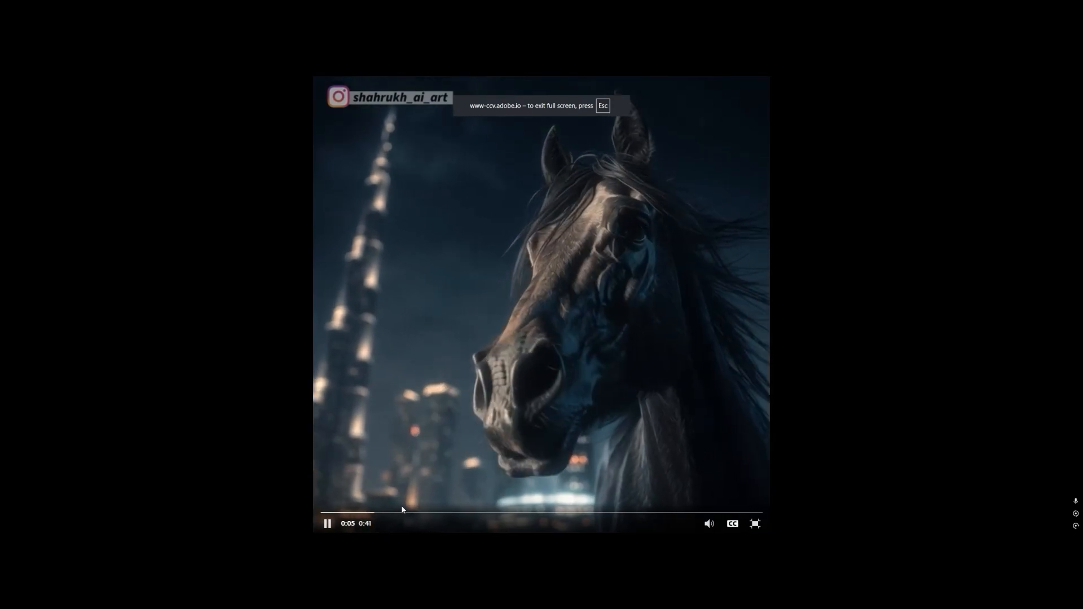
# Skip ahead through the promo video to review the boat, falcon and running horse scenes, and leave full screen.
pyautogui.click(397, 513)
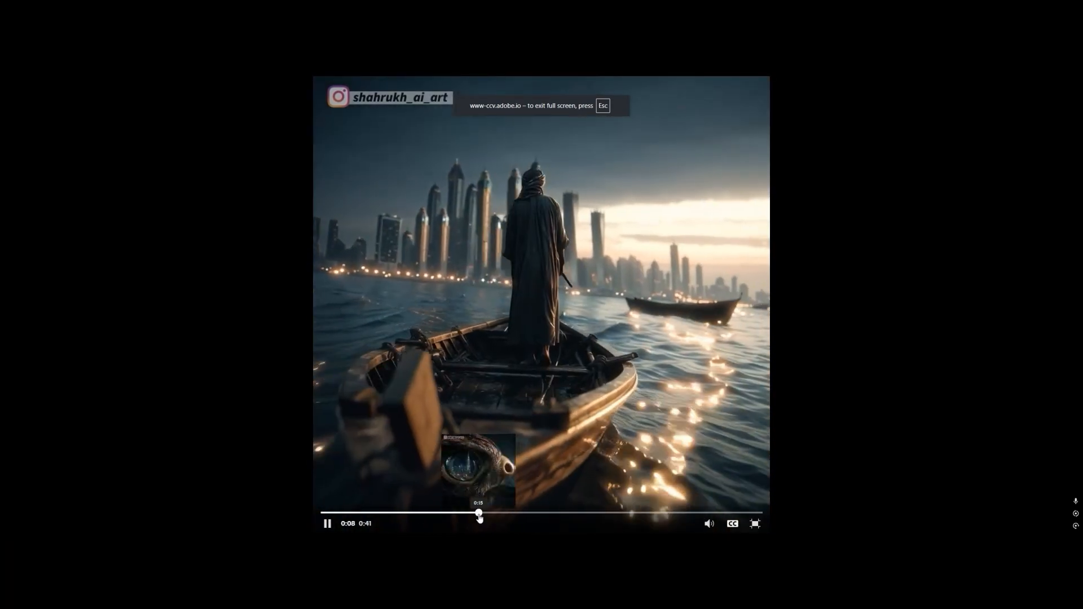
pyautogui.click(478, 515)
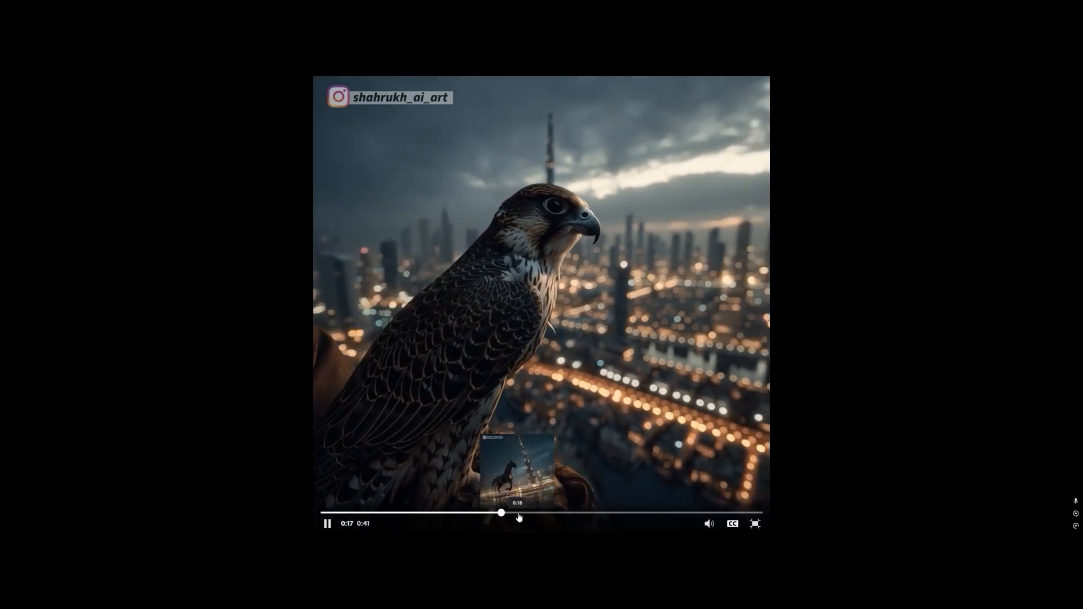
pyautogui.click(517, 514)
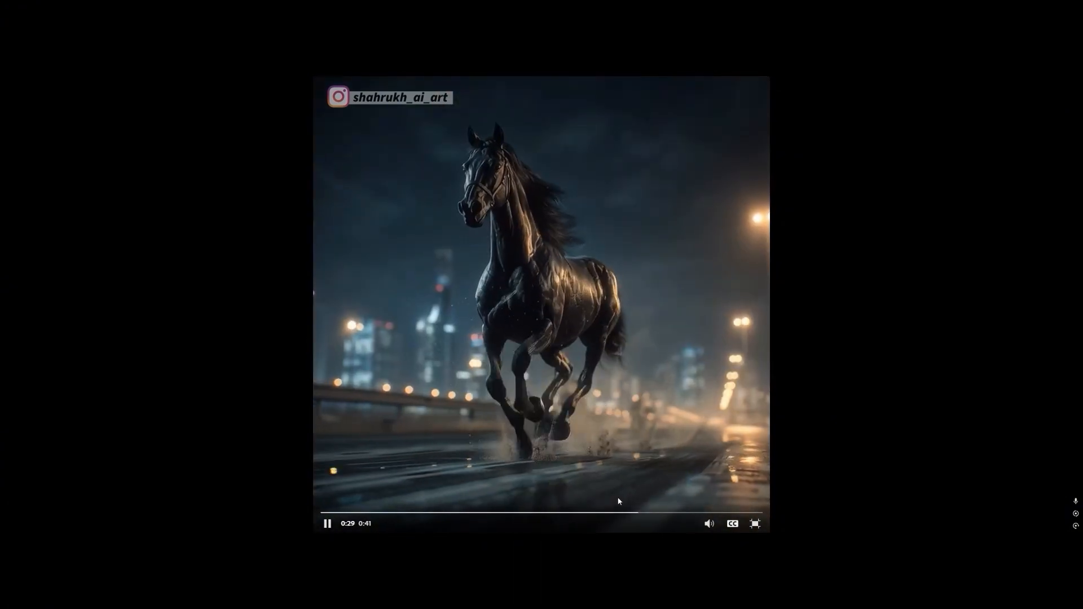
pyautogui.press('Escape')
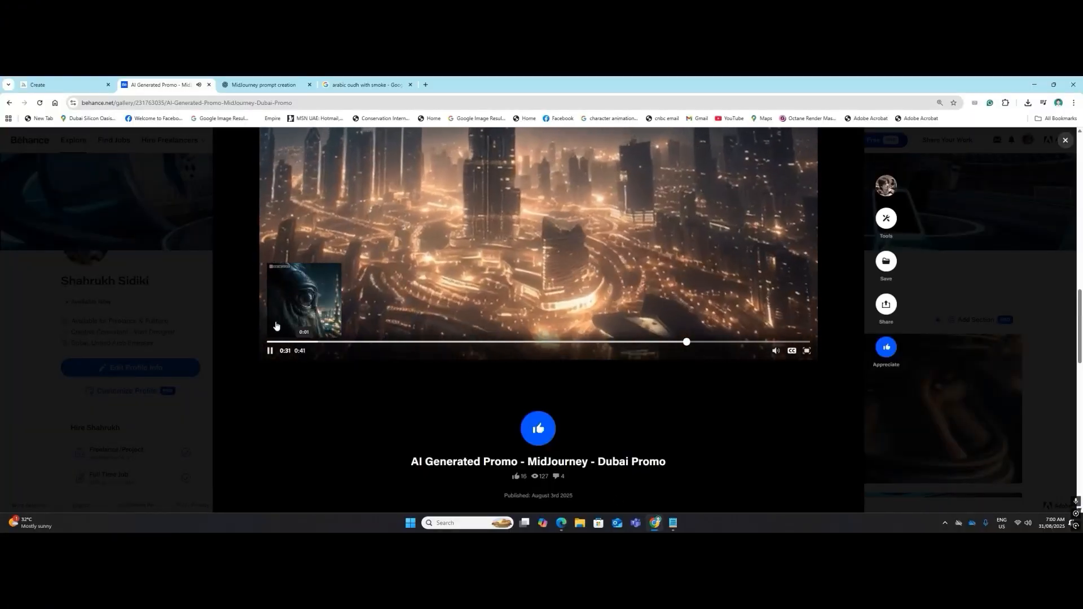
# Review the image grid at the start of the Behance project and switch back to Midjourney to check the falcon video job.
pyautogui.scroll(8, 537, 339)
pyautogui.scroll(8, 537, 338)
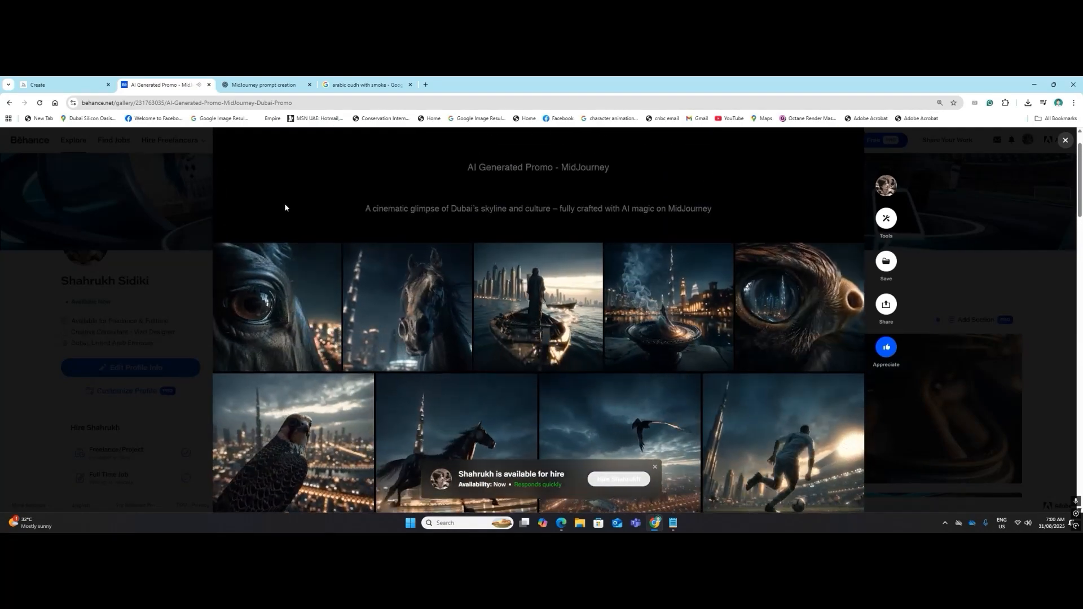
pyautogui.click(75, 81)
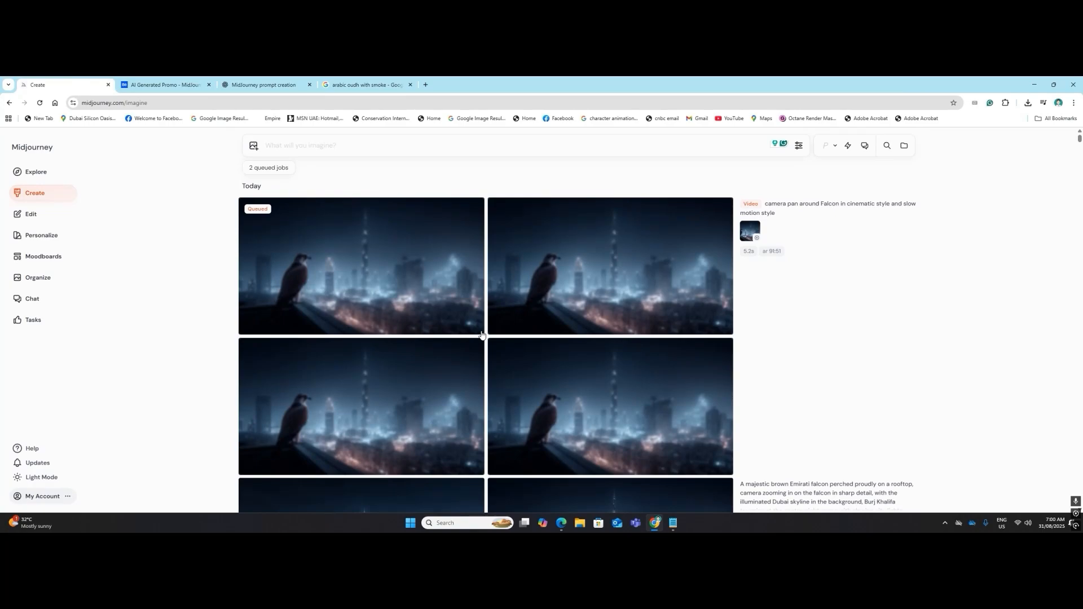
# Review the queued falcon video and the recent falcon images, comparing them with the image grid in the Behance project.
pyautogui.scroll(-5, 482, 335)
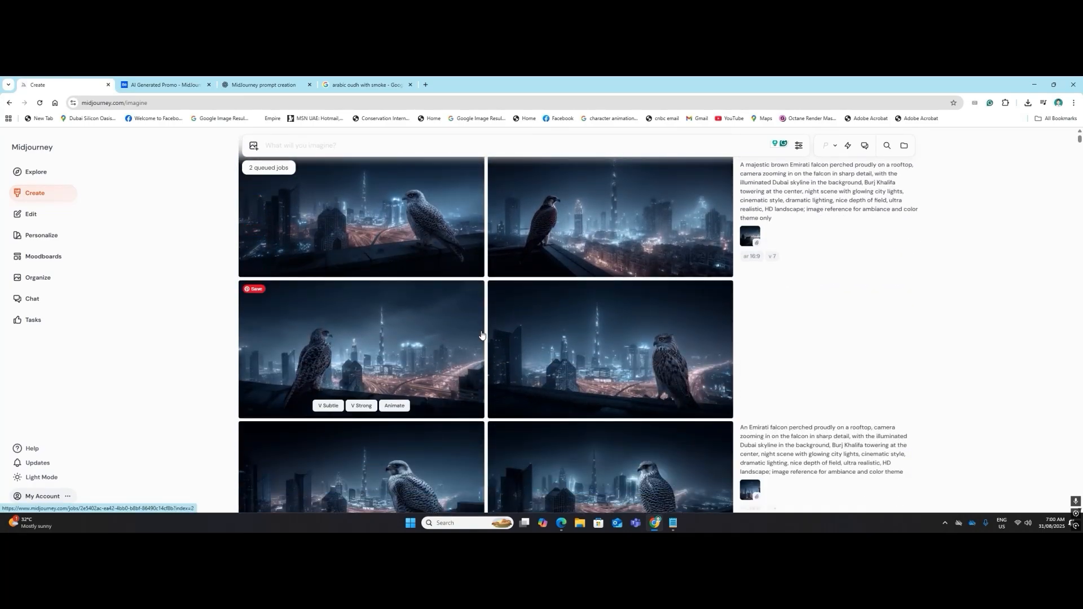
pyautogui.scroll(-4, 483, 335)
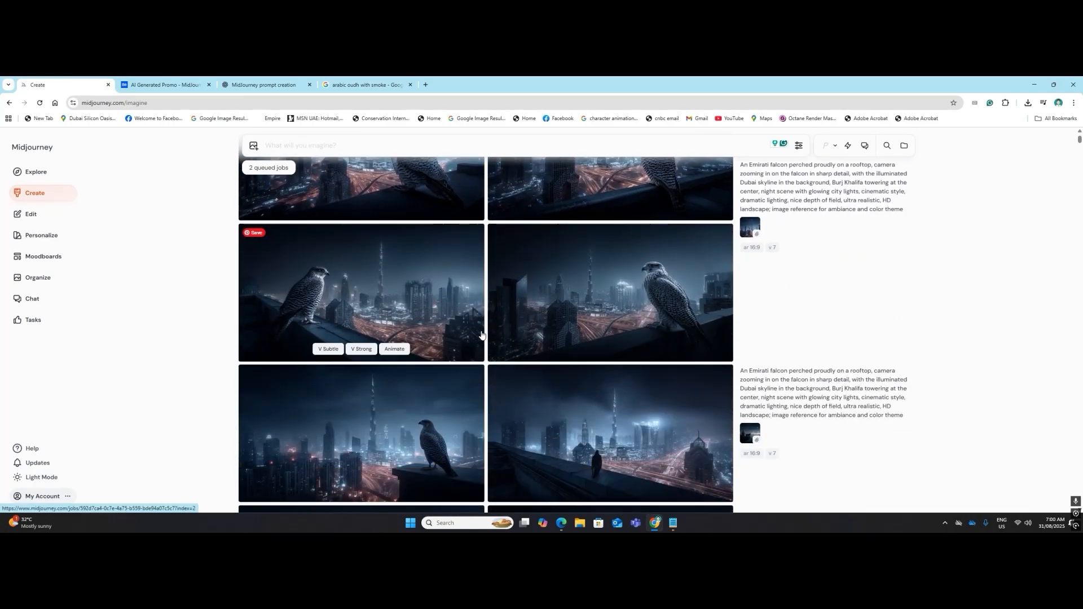
pyautogui.scroll(-3, 482, 335)
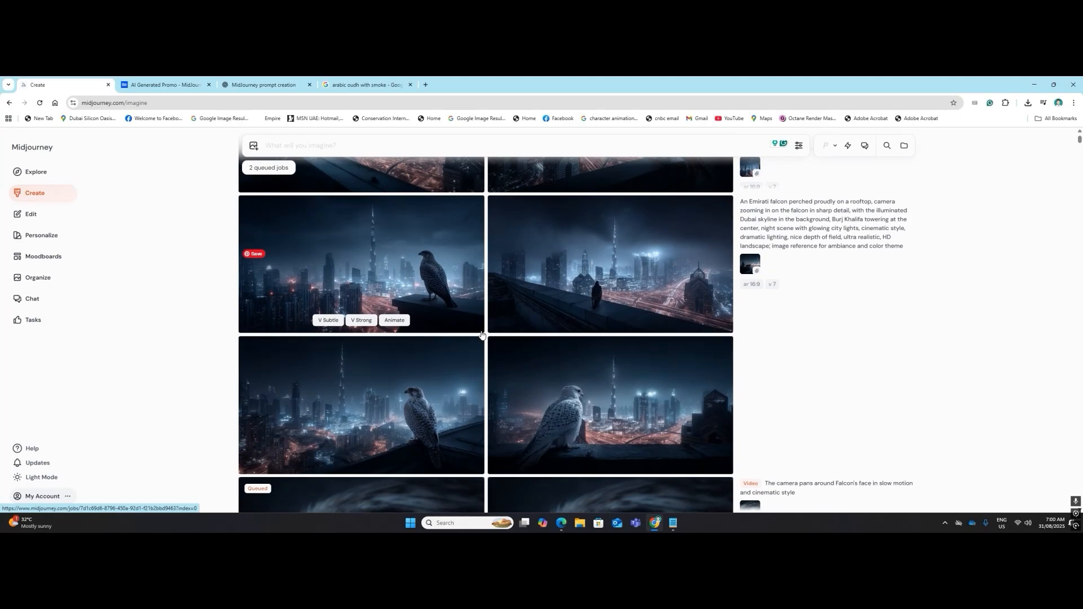
pyautogui.scroll(6, 482, 335)
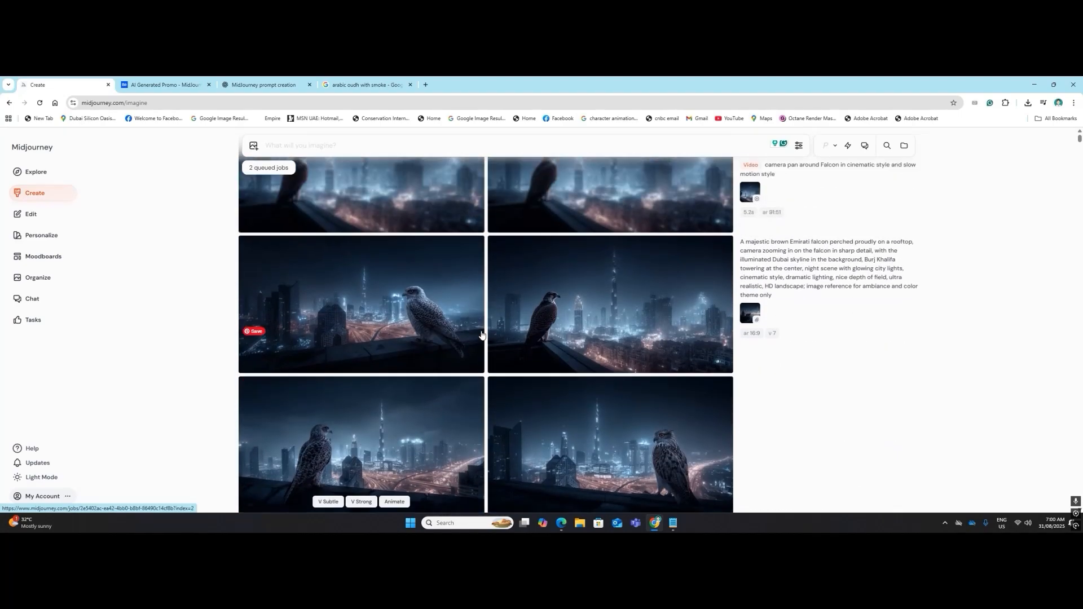
pyautogui.scroll(2, 482, 335)
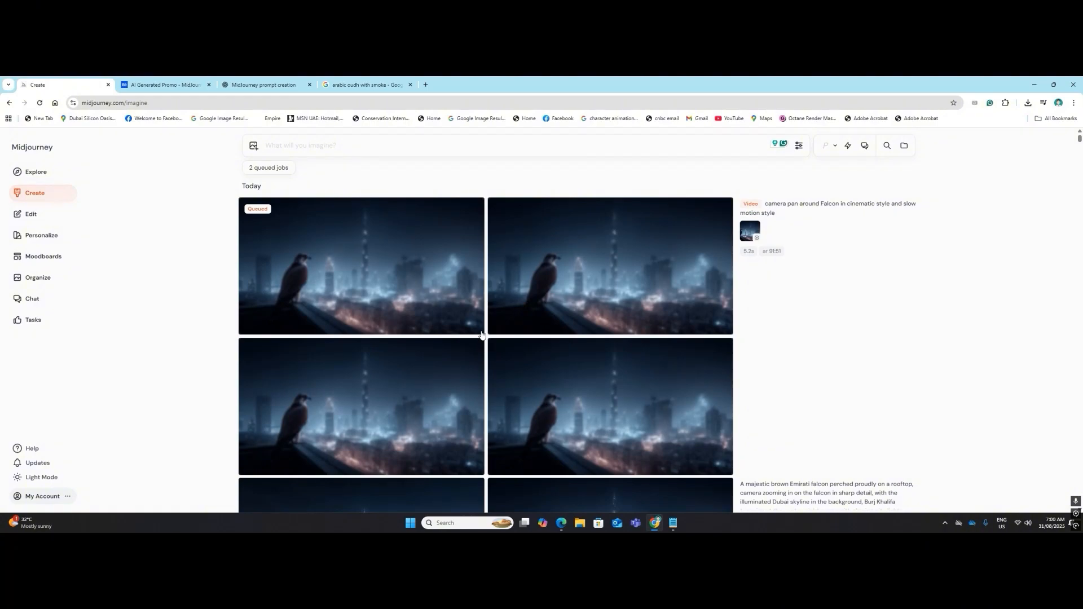
pyautogui.scroll(-4, 483, 335)
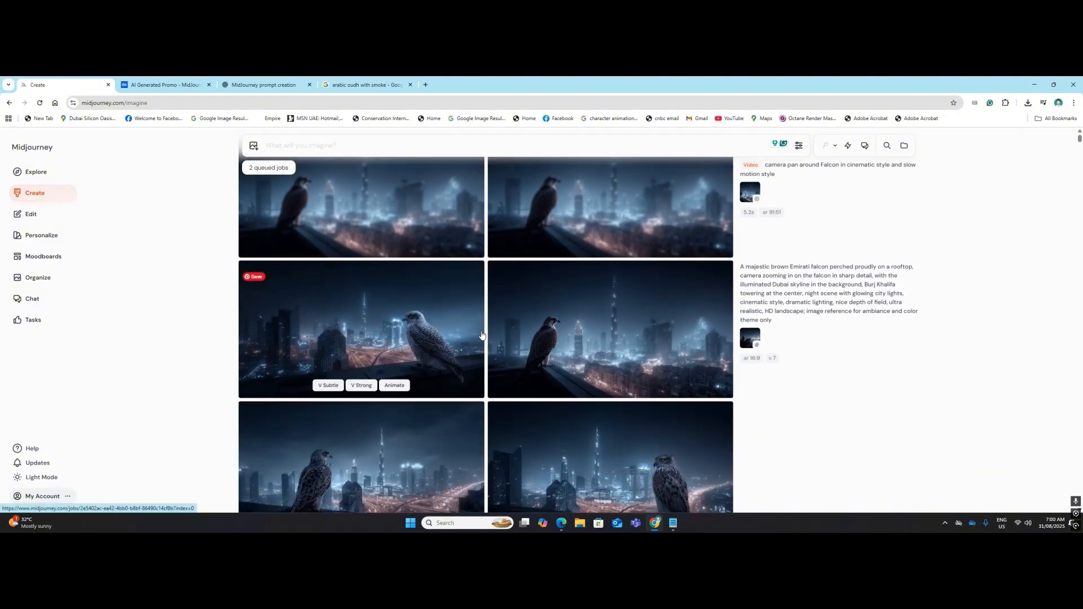
pyautogui.scroll(-2, 483, 335)
pyautogui.click(163, 85)
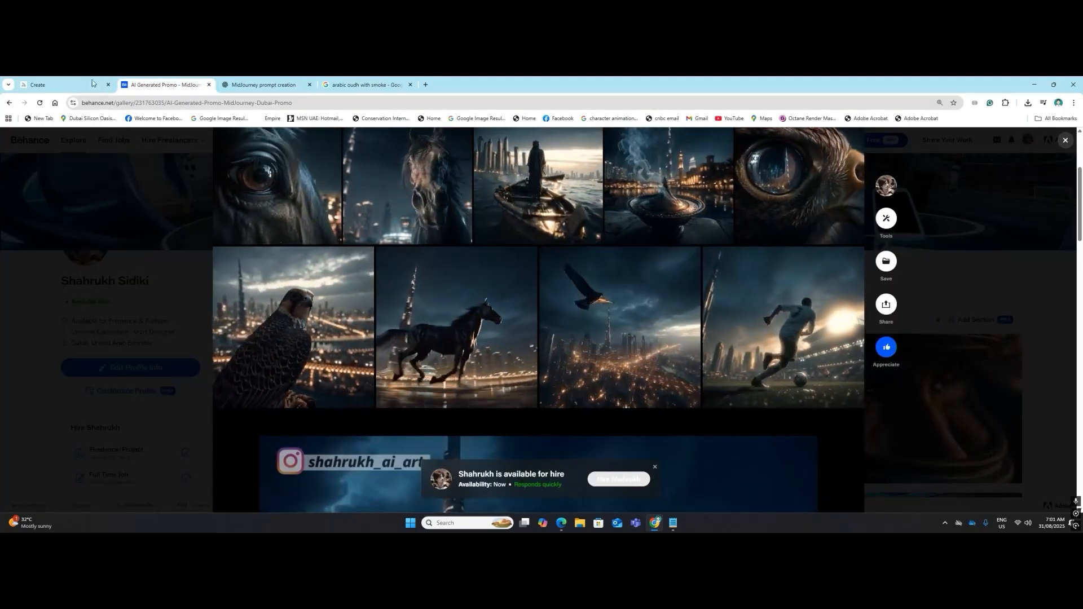
pyautogui.click(78, 81)
# Browse back through the earlier falcon, oud, boat and horse creations to find the standing black horse images.
pyautogui.scroll(-5, 616, 357)
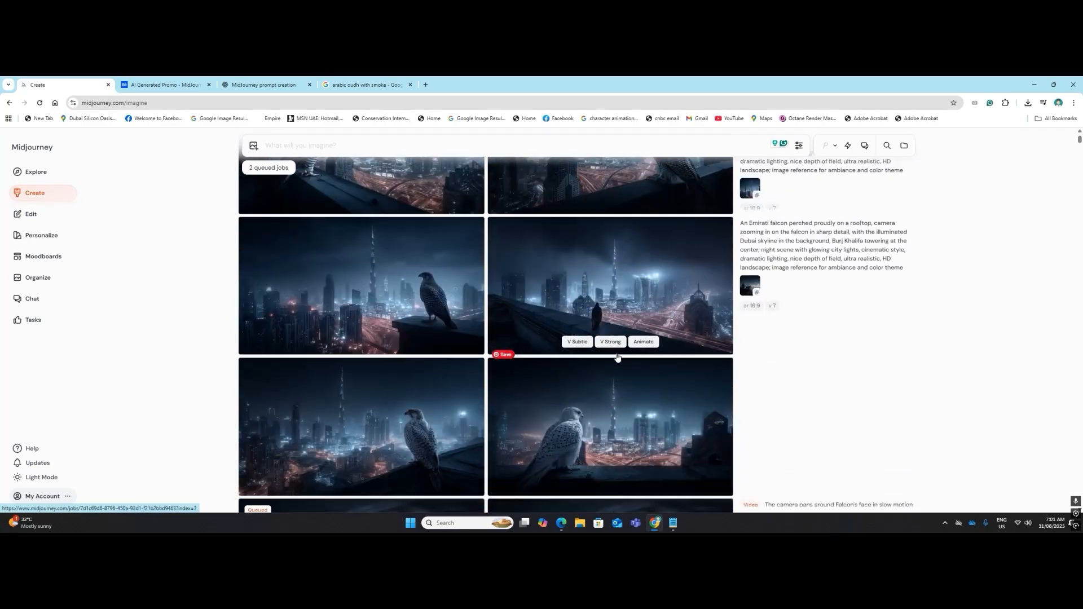
pyautogui.scroll(-5, 616, 357)
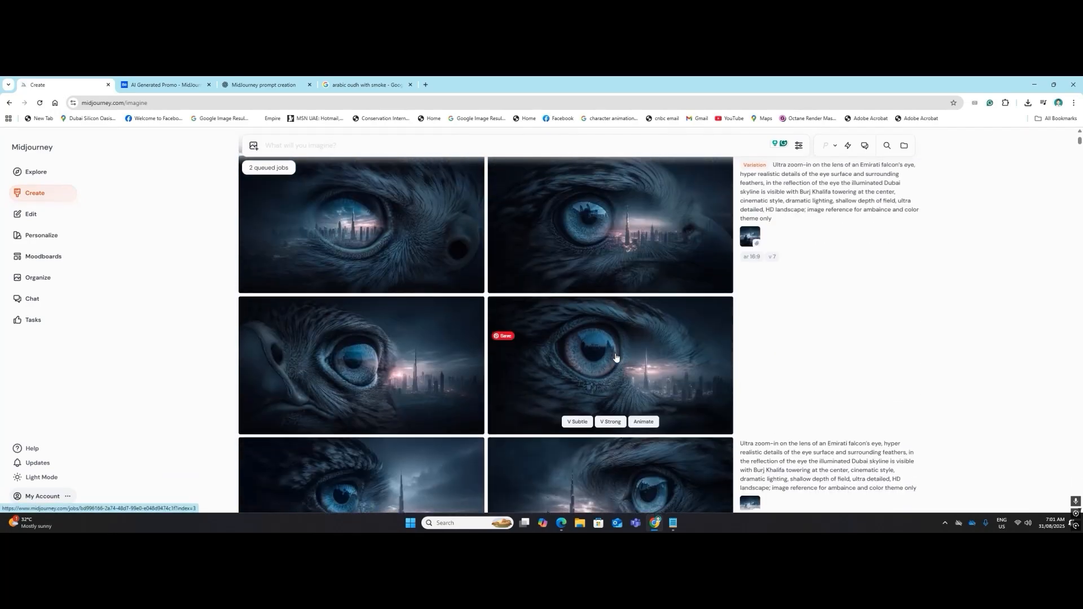
pyautogui.scroll(-10, 616, 357)
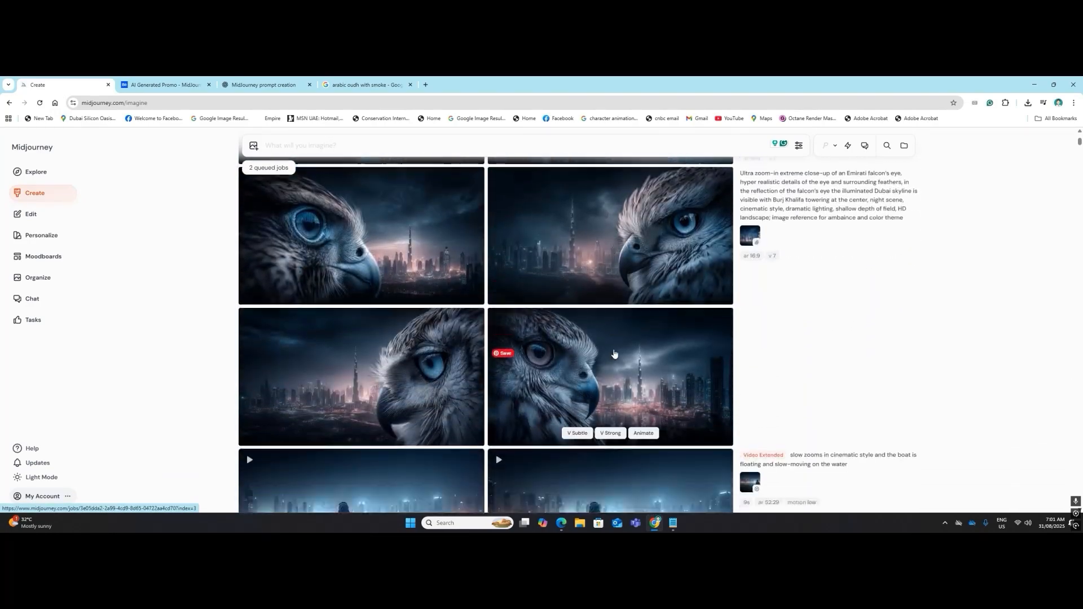
pyautogui.scroll(-10, 614, 353)
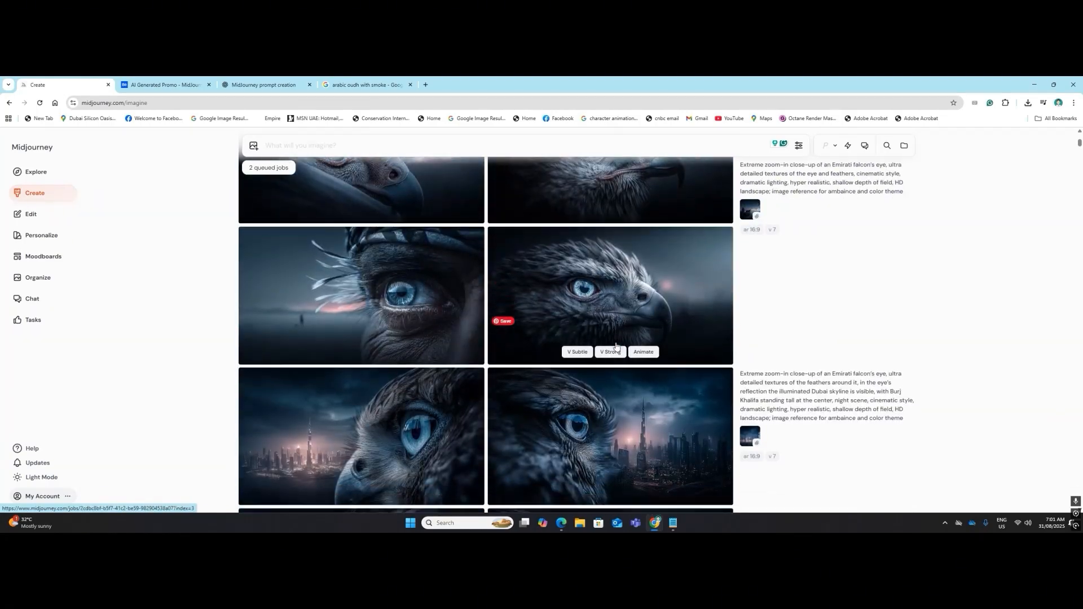
pyautogui.scroll(10, 617, 347)
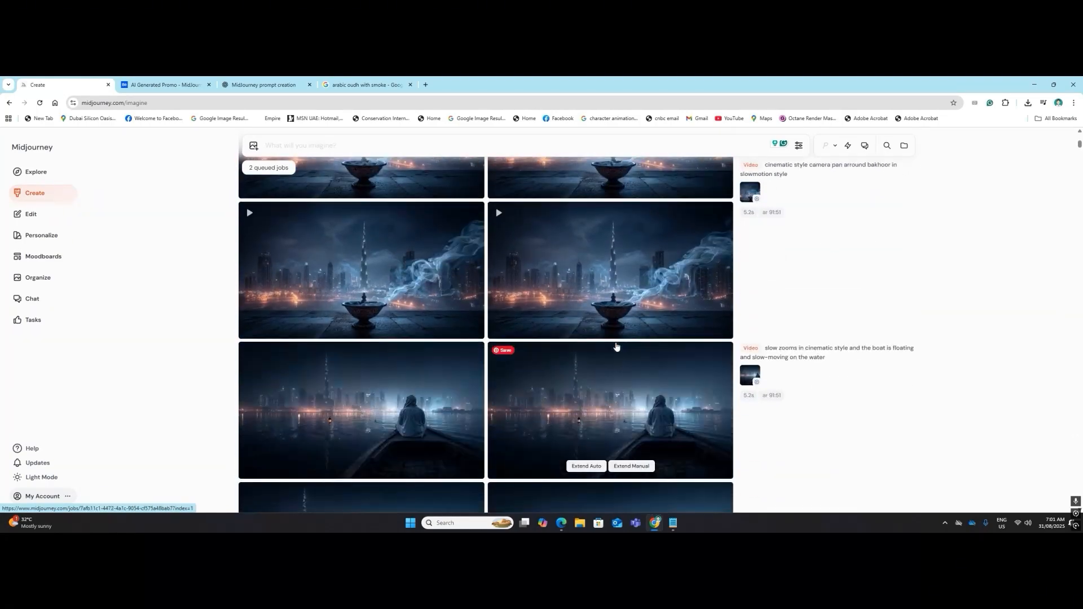
pyautogui.scroll(-10, 616, 346)
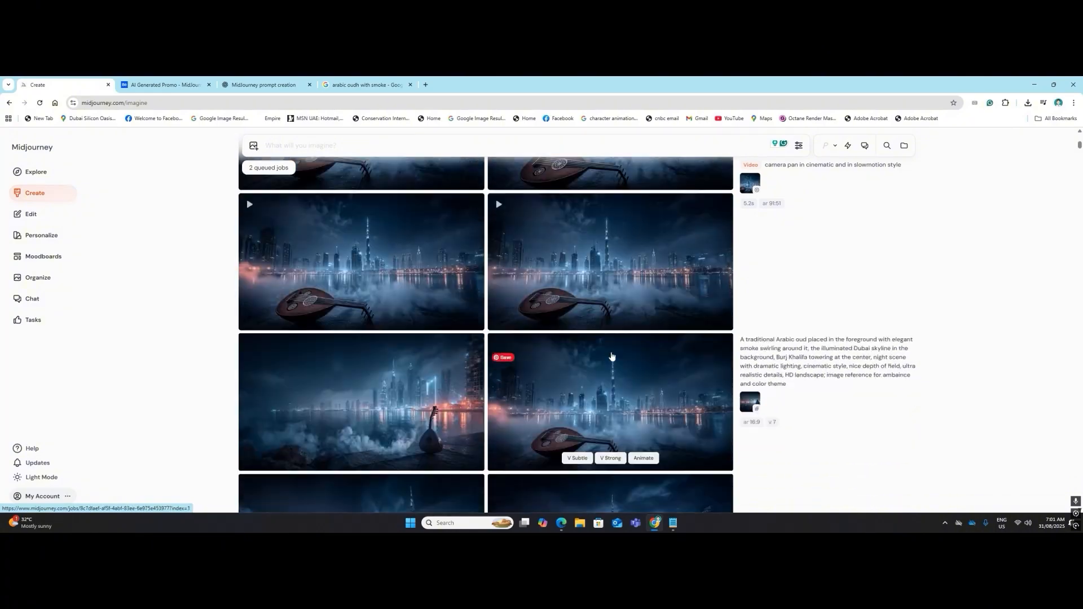
pyautogui.scroll(-10, 611, 357)
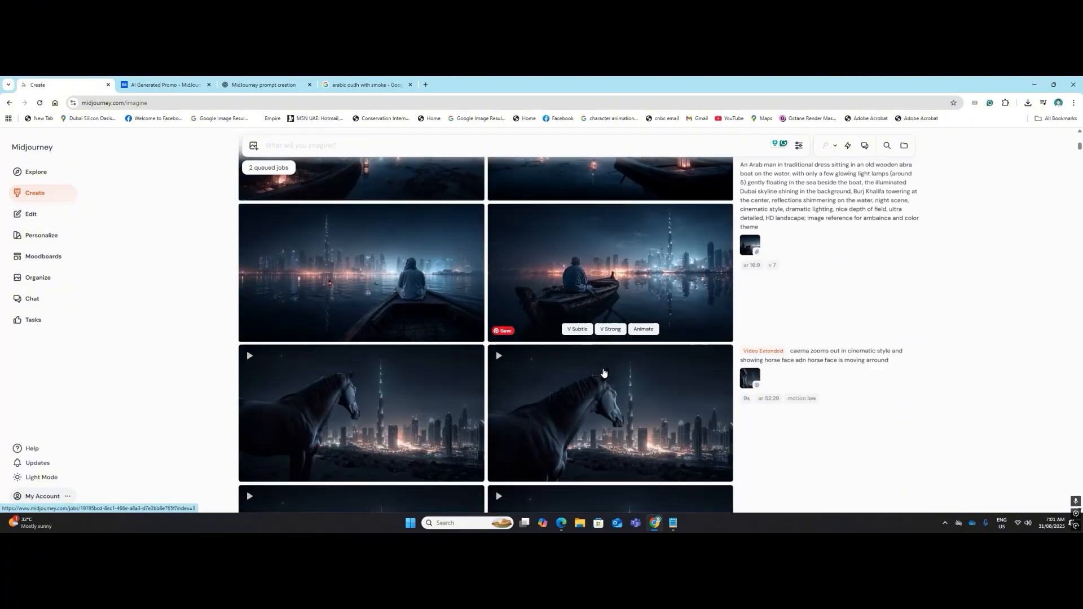
pyautogui.scroll(-10, 603, 372)
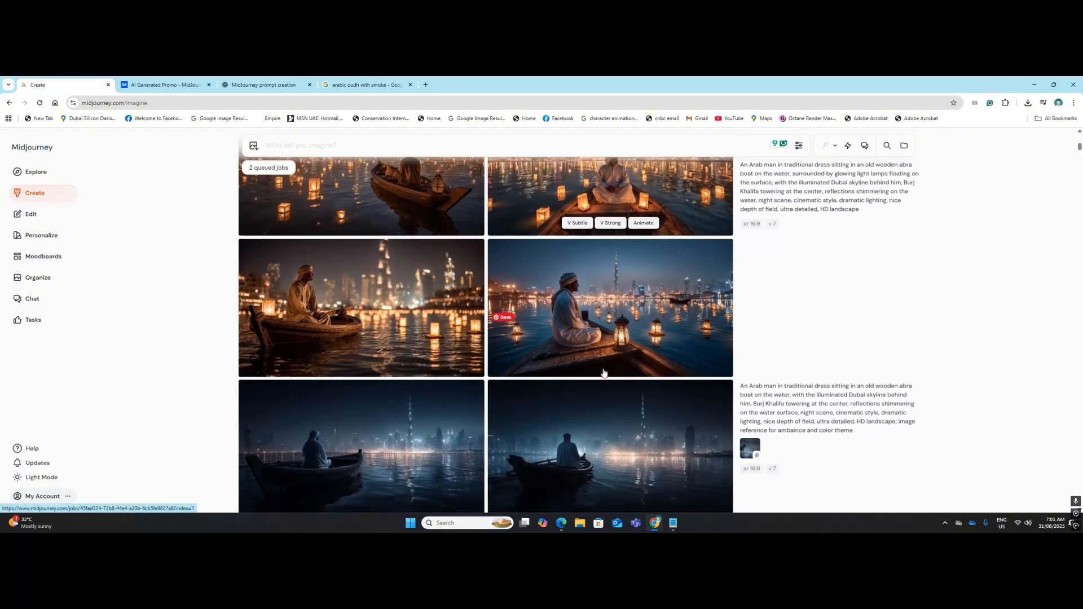
pyautogui.scroll(-10, 604, 372)
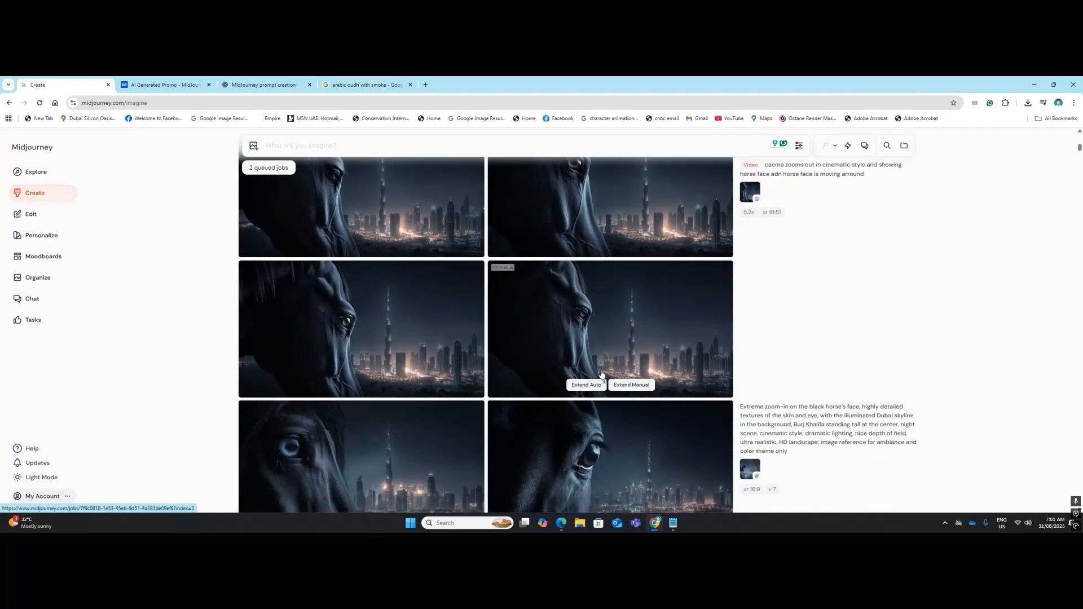
pyautogui.scroll(-10, 601, 374)
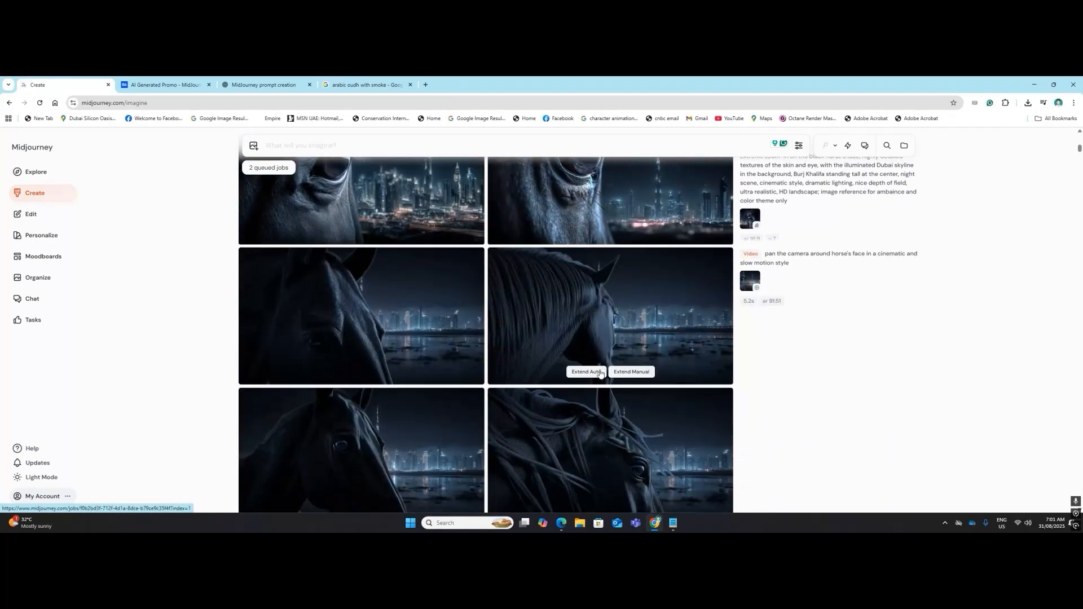
pyautogui.scroll(-5, 600, 377)
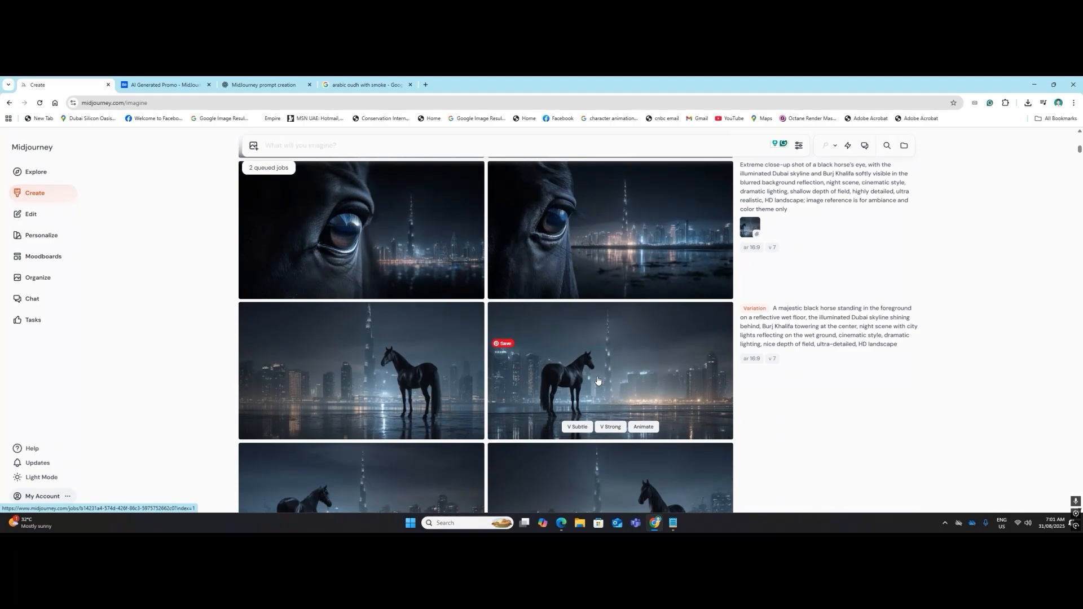
# Compare the standing black horse images and load the fourth image of the variation set as a video starting frame.
pyautogui.scroll(-2, 598, 381)
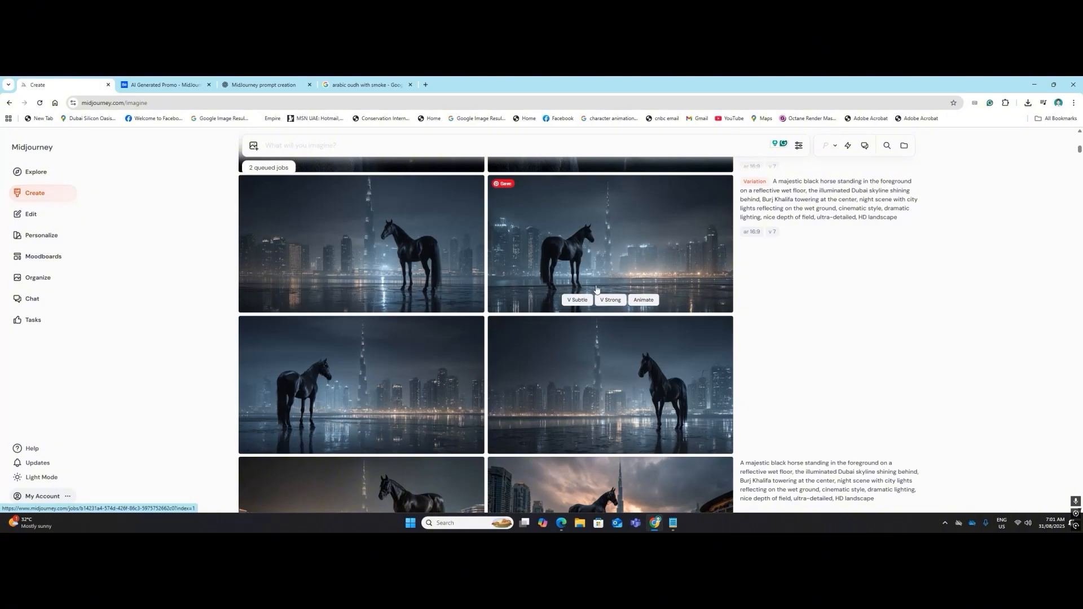
pyautogui.scroll(-5, 566, 361)
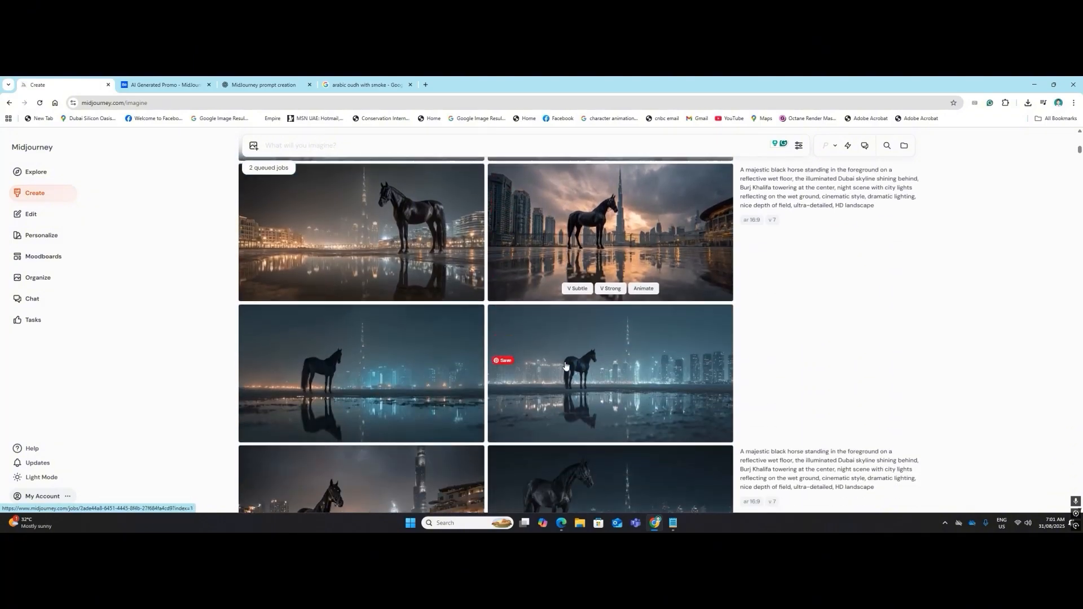
pyautogui.scroll(-4, 566, 366)
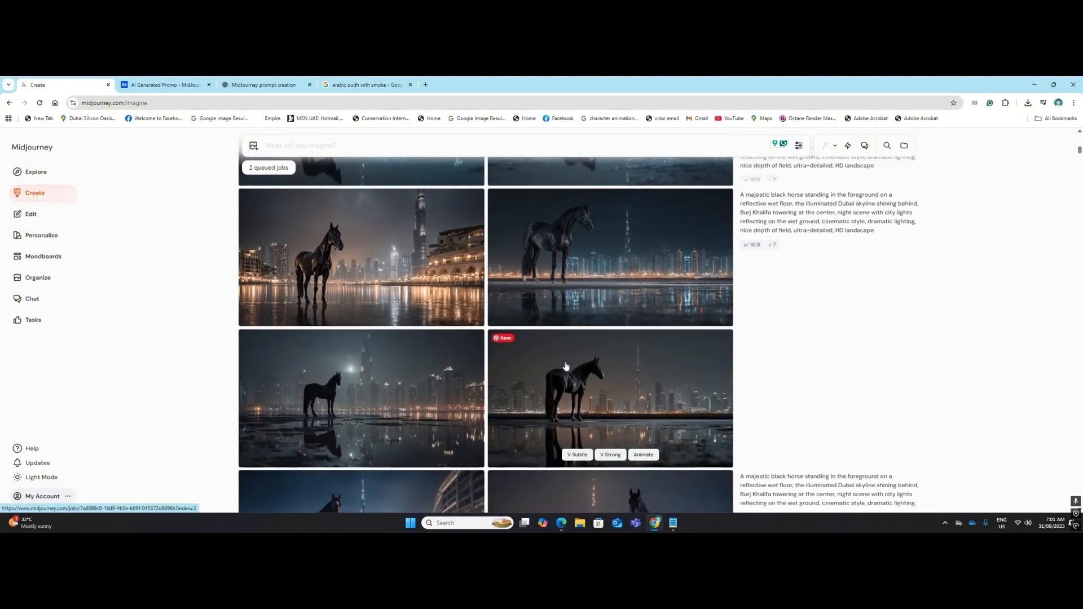
pyautogui.scroll(5, 566, 366)
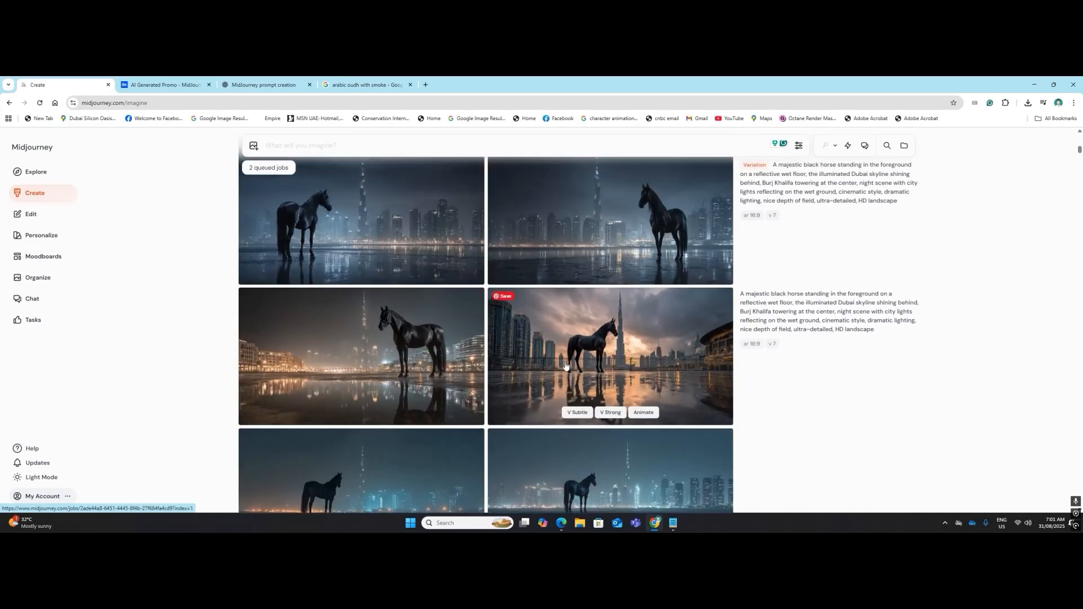
pyautogui.scroll(2, 597, 384)
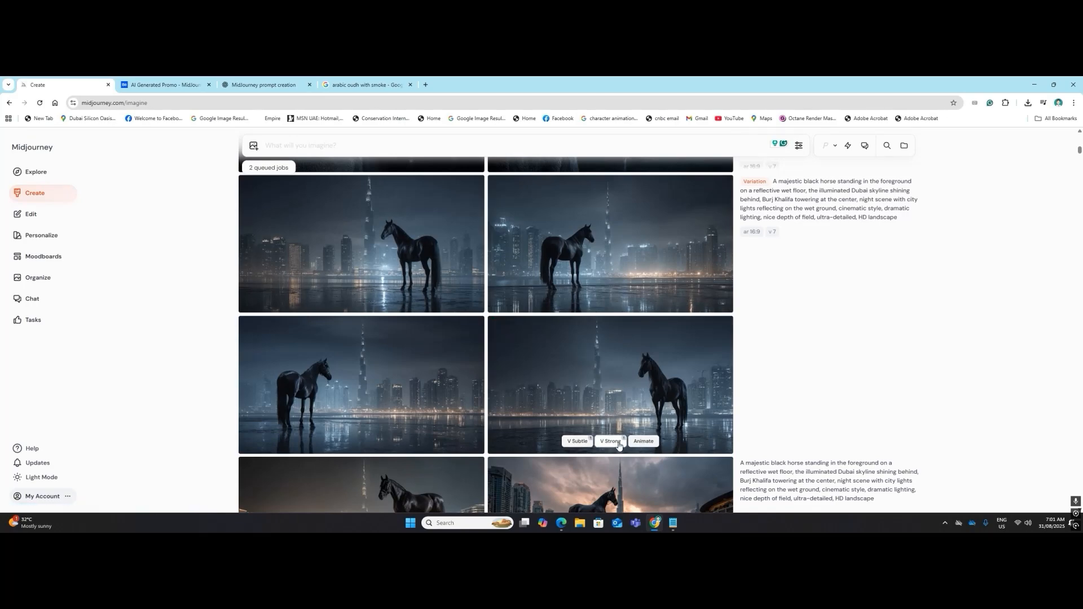
pyautogui.click(648, 442)
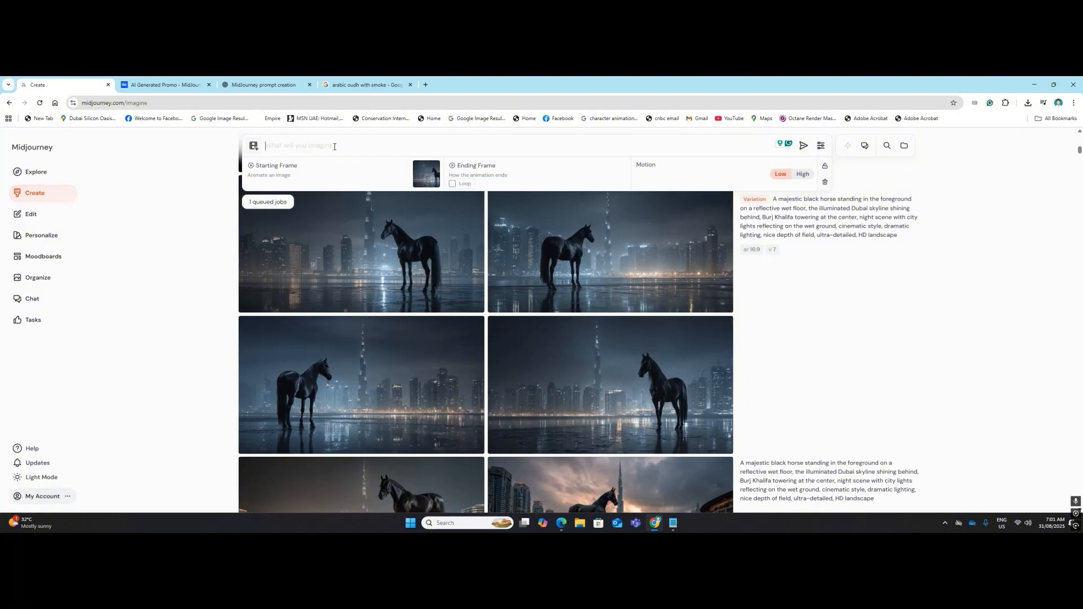
# Enter the video prompt "horese running and camera follow the horse" and generate the horse video.
pyautogui.write('hor')
pyautogui.press('BackSpace')
pyautogui.press('BackSpace')
pyautogui.write('horese running and camera follow the')
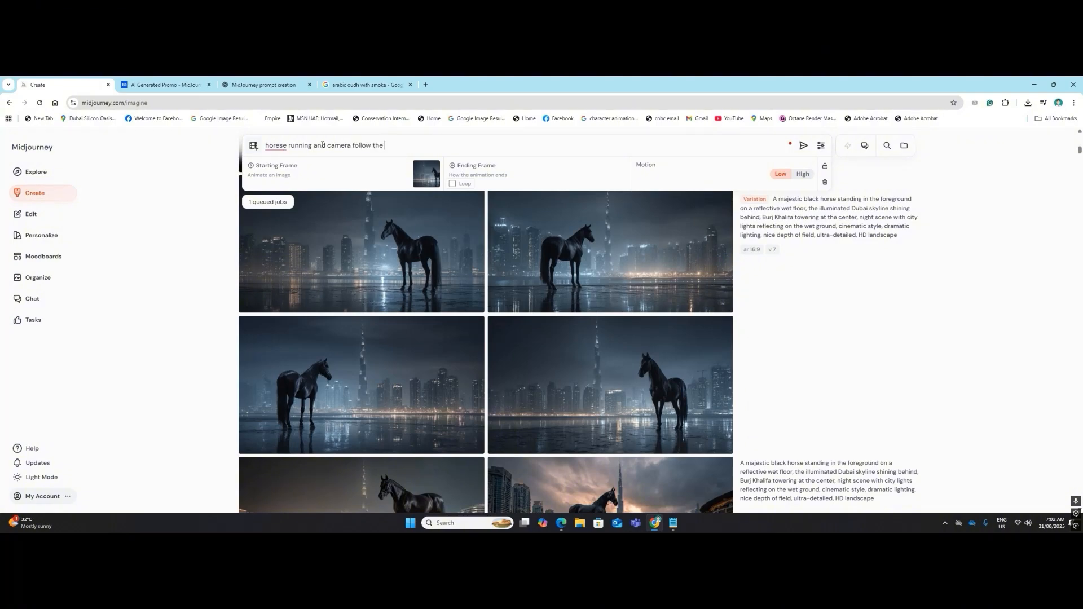
pyautogui.write(' horse')
pyautogui.click(803, 145)
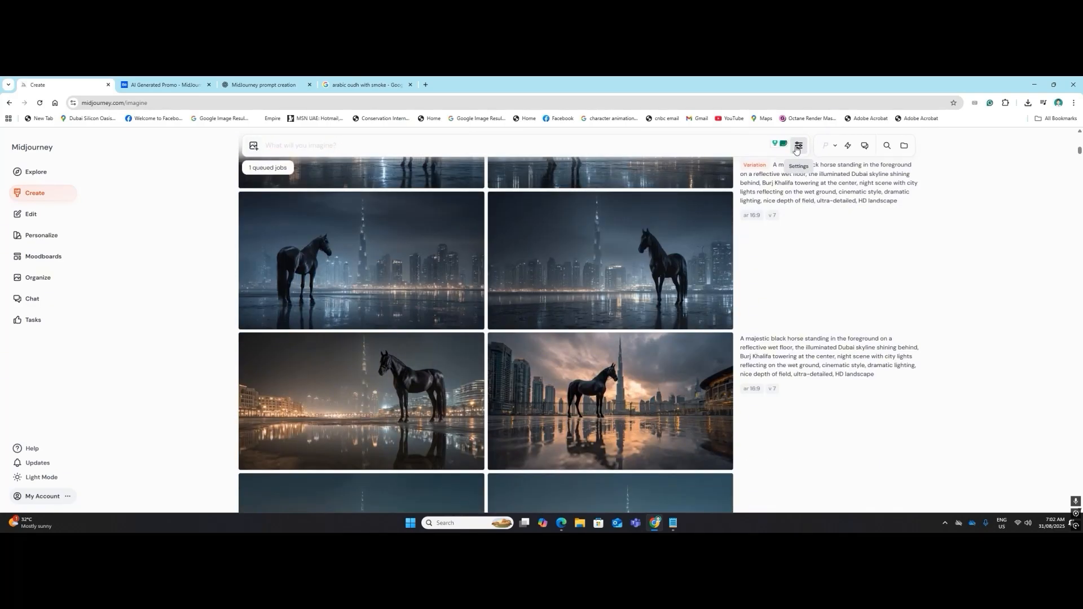
# Switch to the ChatGPT prompt chat and send "horse is running in fron of burj khalifa and dubai skyline wet fllor".
pyautogui.scroll(2, 696, 284)
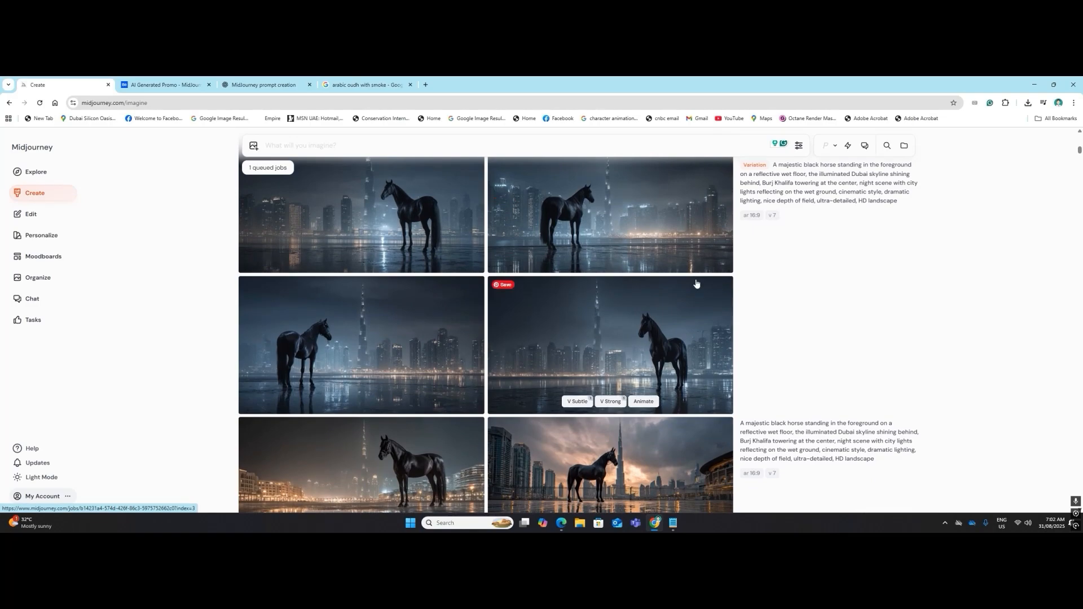
pyautogui.click(281, 80)
pyautogui.click(501, 492)
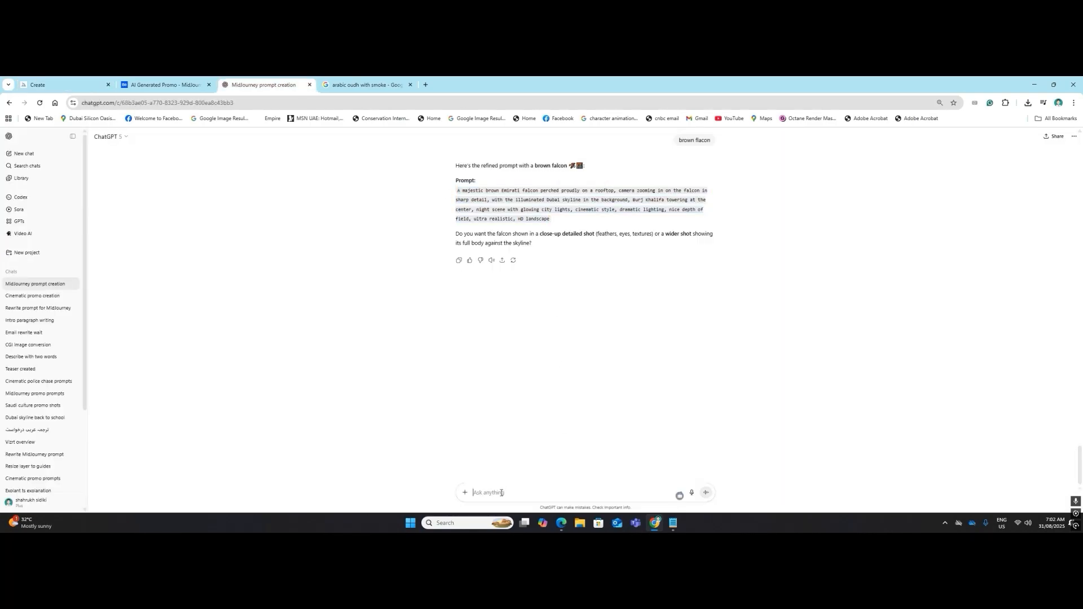
pyautogui.write('ho')
pyautogui.write('dubai skyline wet fllor')
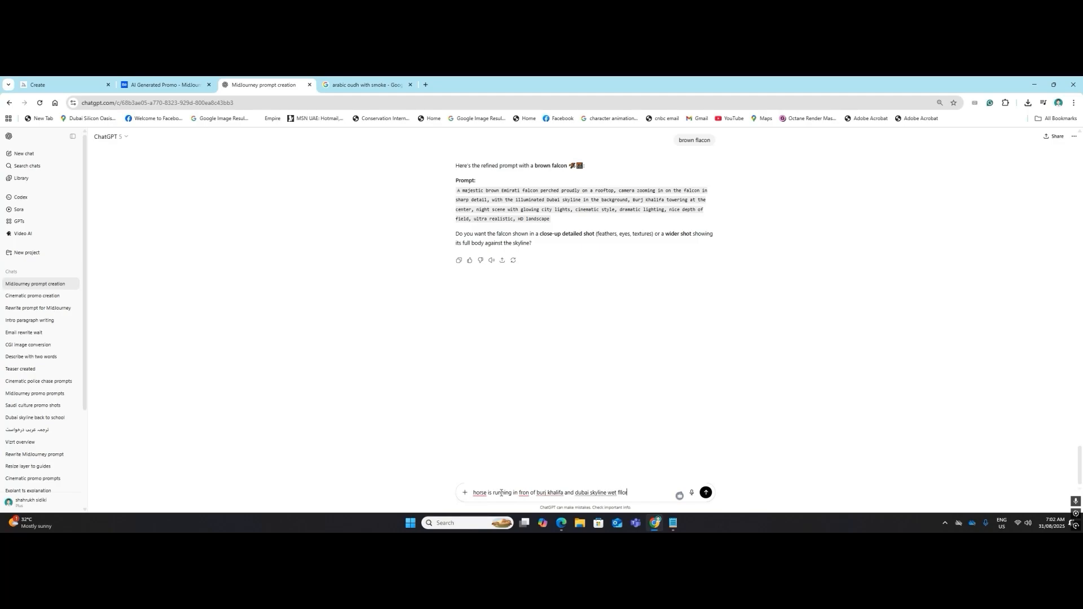
pyautogui.press('Return')
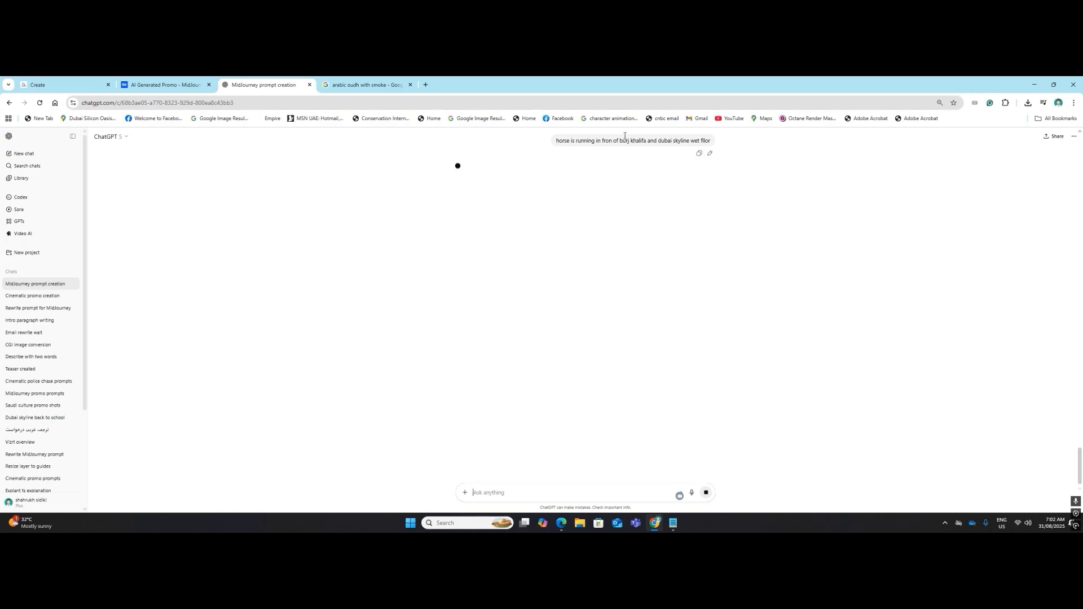
# Switch to Midjourney to check the queued horse video and the new horse variations, and return to the ChatGPT answer.
pyautogui.click(73, 83)
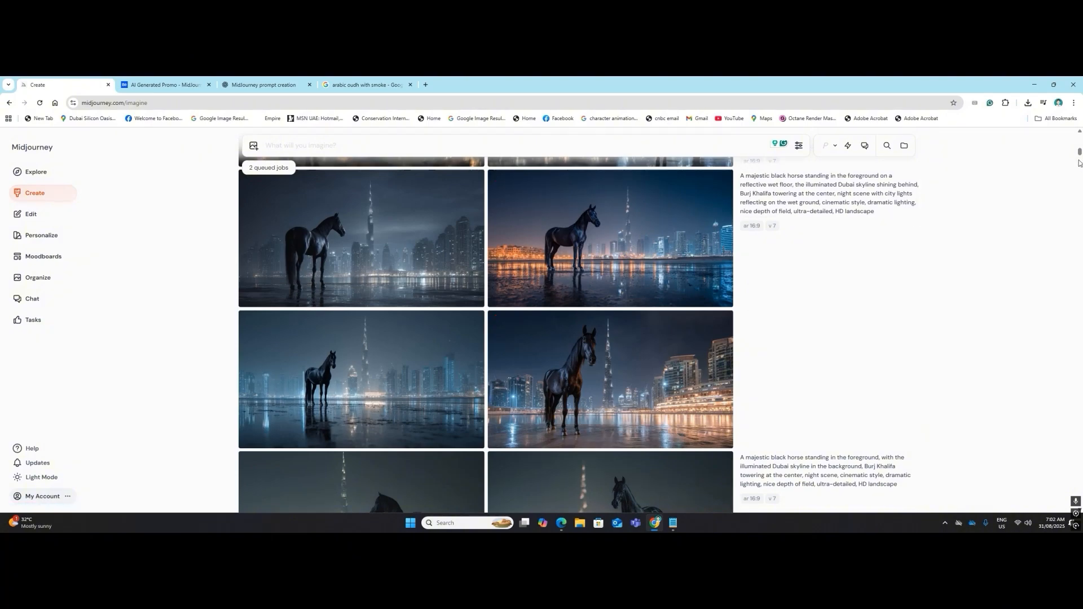
pyautogui.moveTo(1080, 152); pyautogui.dragTo(1081, 136)
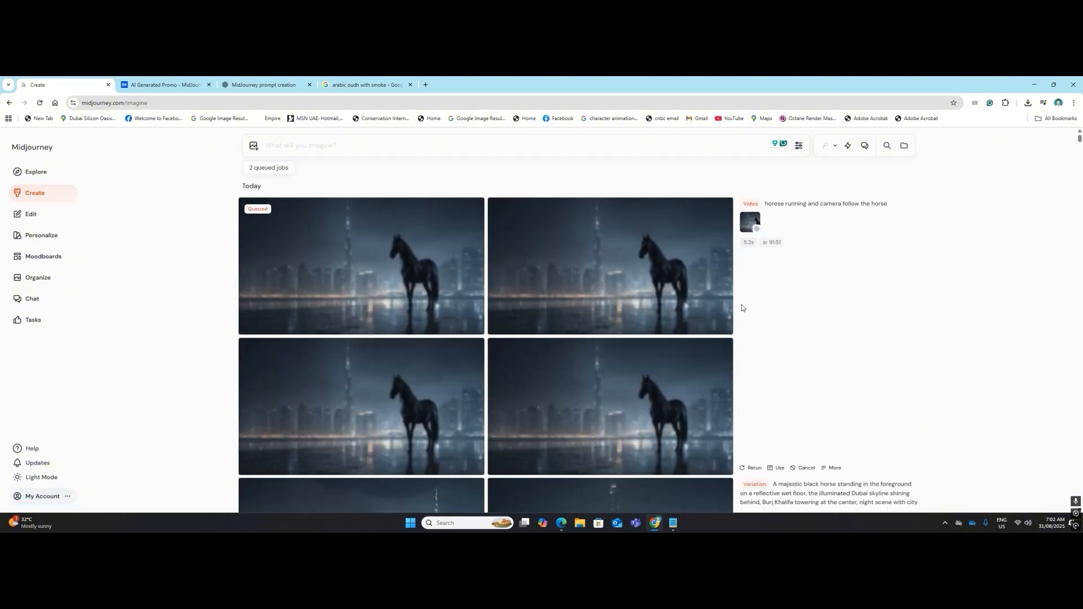
pyautogui.scroll(-5, 630, 317)
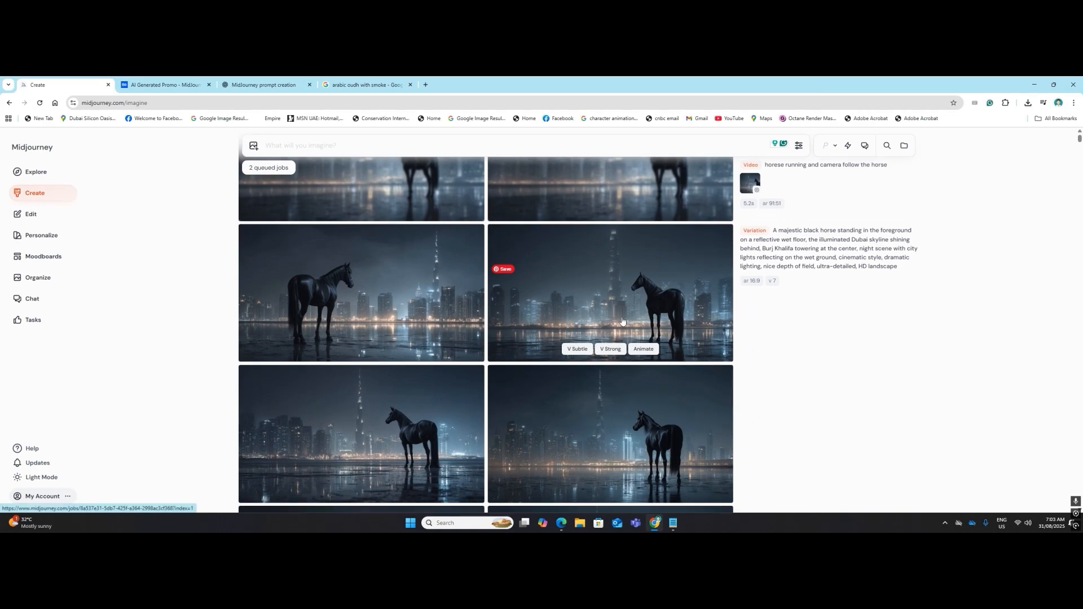
pyautogui.scroll(-4, 621, 322)
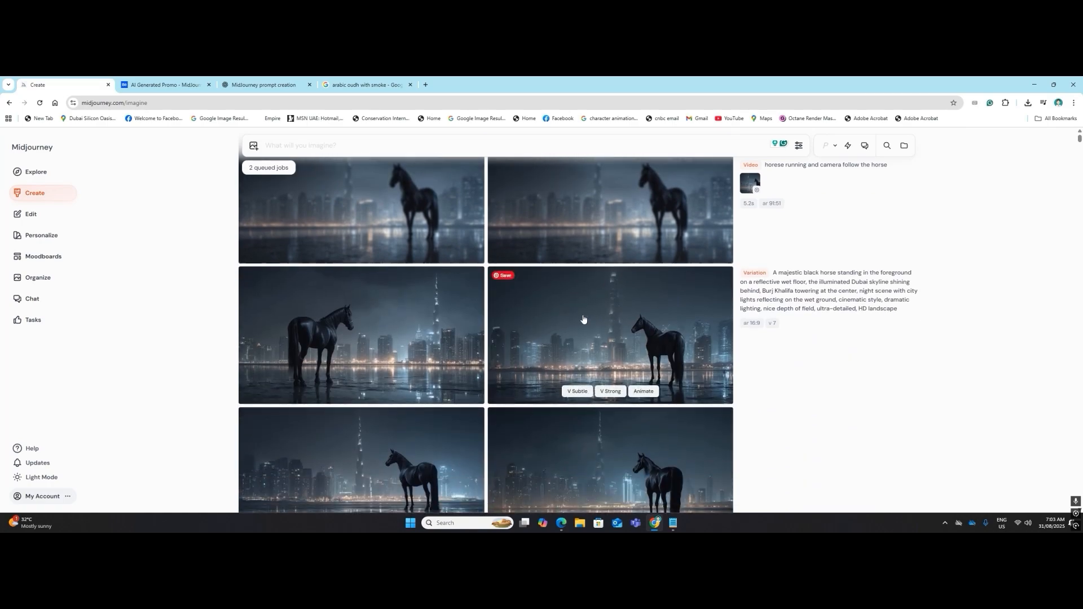
pyautogui.click(281, 79)
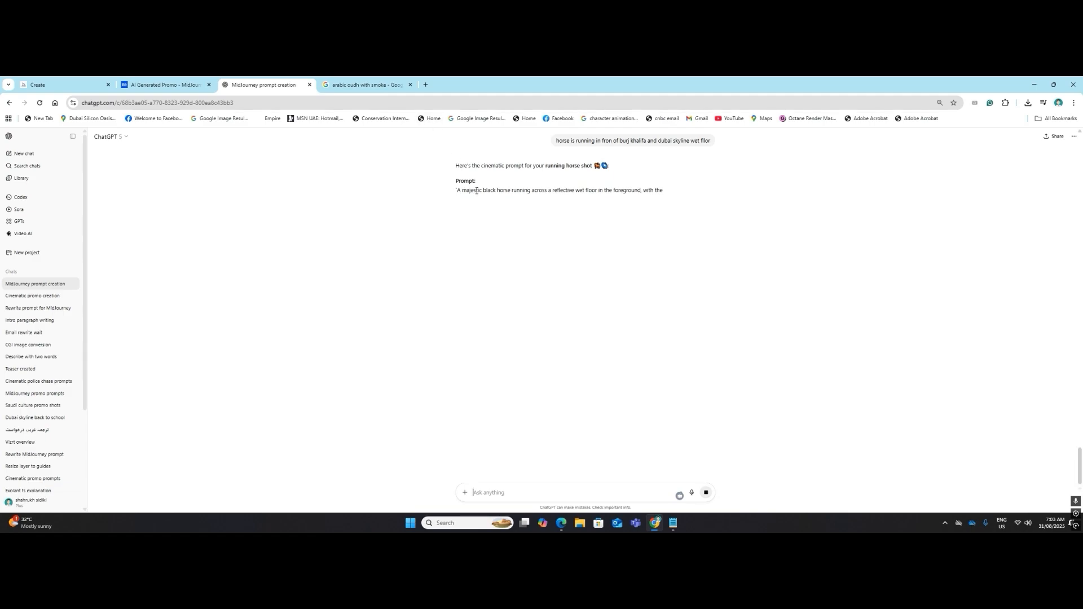
# Copy ChatGPT's running black horse prompt and paste it into Midjourney's image prompt.
pyautogui.scroll(2, 522, 216)
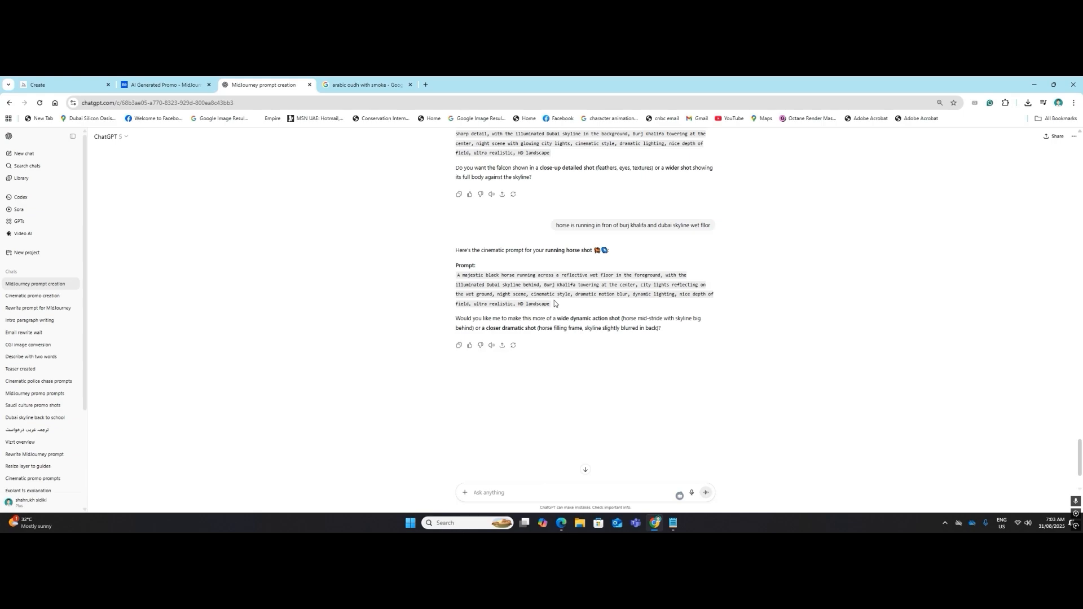
pyautogui.moveTo(553, 303); pyautogui.dragTo(457, 276)
pyautogui.hotkey('ctrl', 'c')
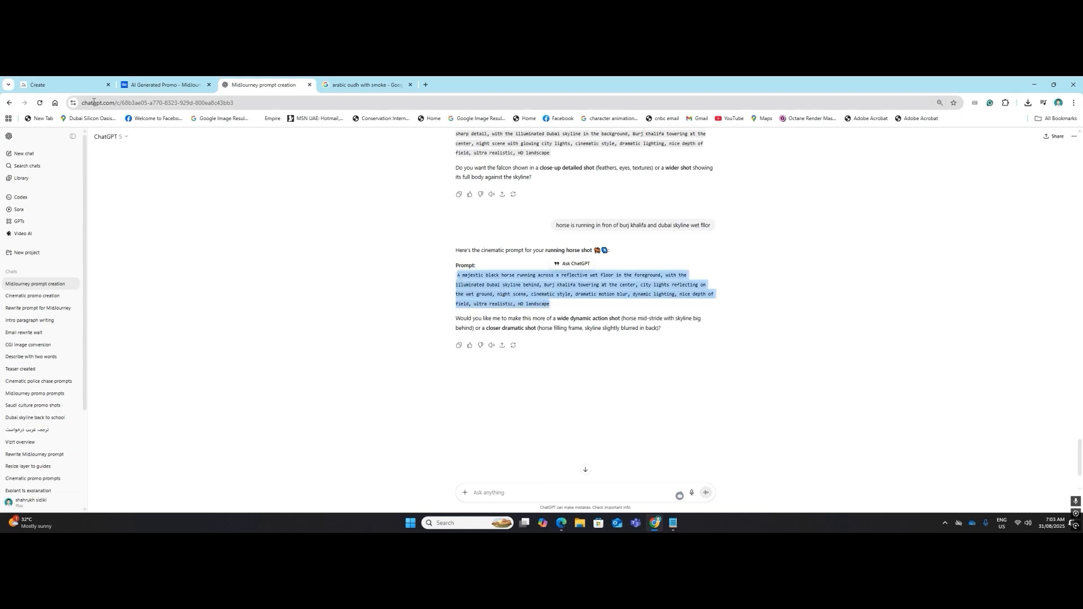
pyautogui.click(76, 88)
pyautogui.hotkey('ctrl', 'v')
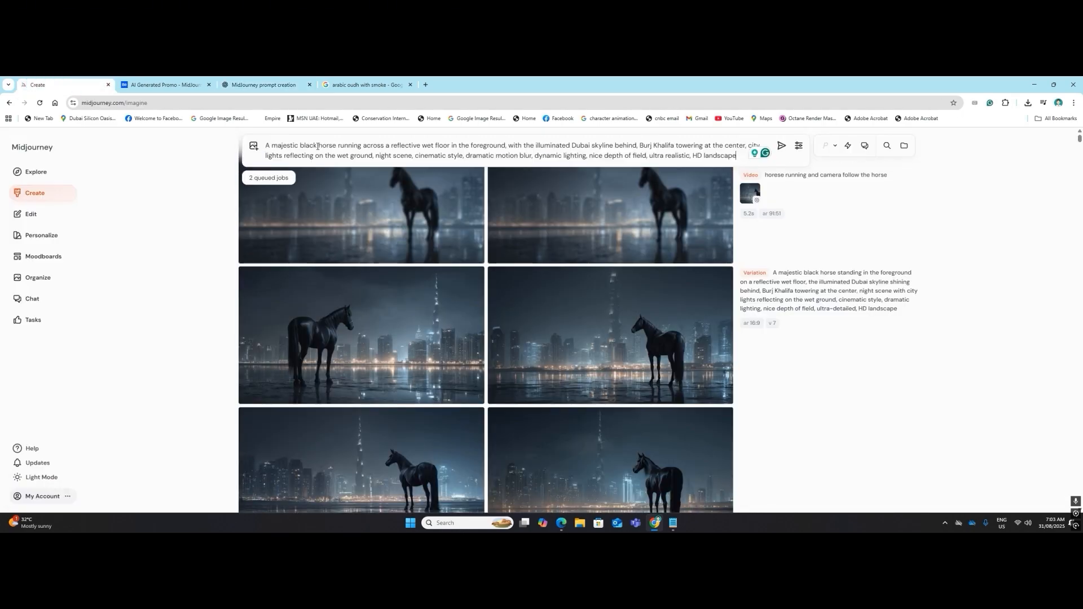
# Append "; image reference for ambiance and color theme only" from the falcon prompt, attach a standing horse image as reference, and generate.
pyautogui.scroll(-3, 889, 337)
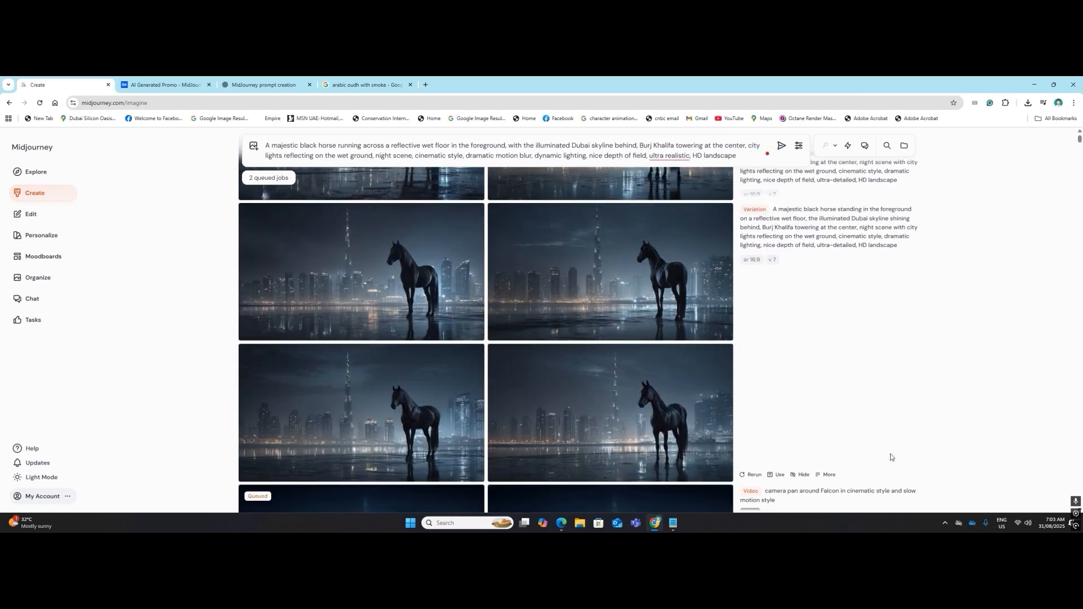
pyautogui.scroll(-5, 890, 454)
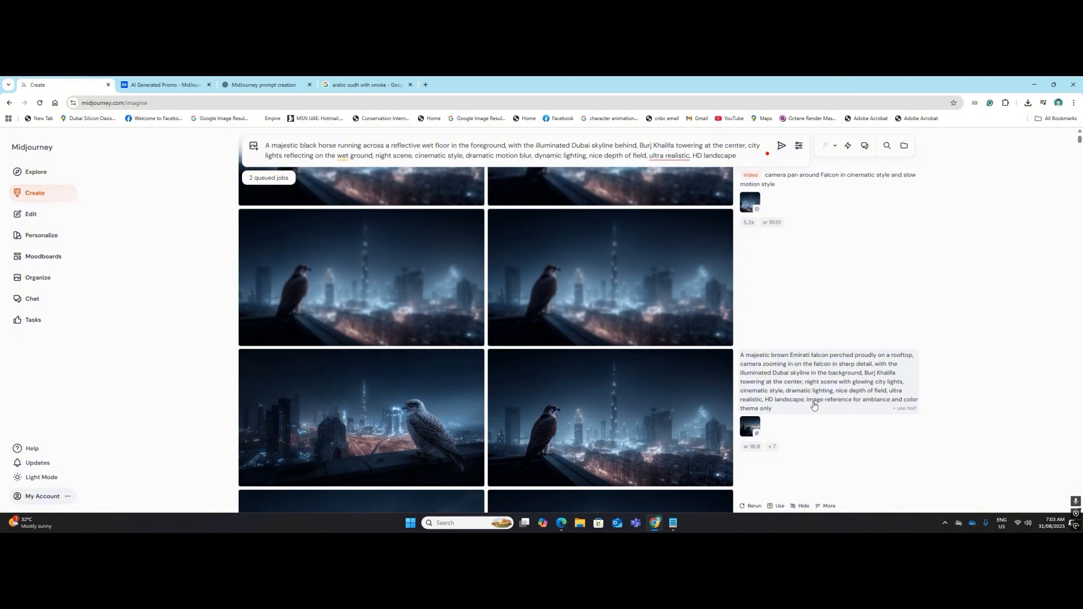
pyautogui.moveTo(805, 402); pyautogui.dragTo(865, 423)
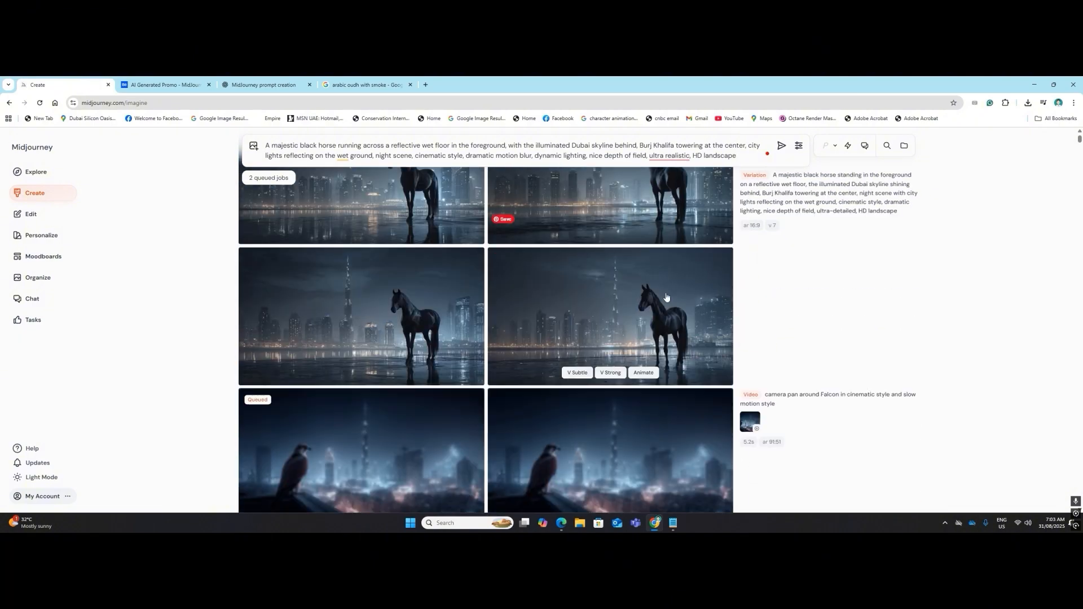
pyautogui.click(741, 156)
pyautogui.write('; image reference for ambiance and color theme only')
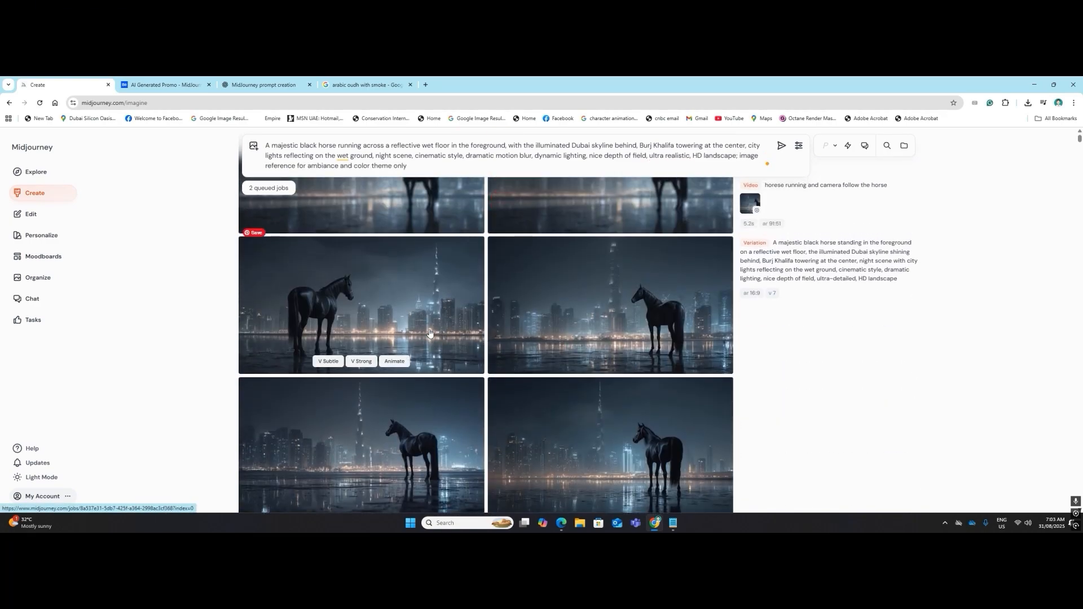
pyautogui.moveTo(423, 410); pyautogui.dragTo(573, 189)
pyautogui.click(780, 145)
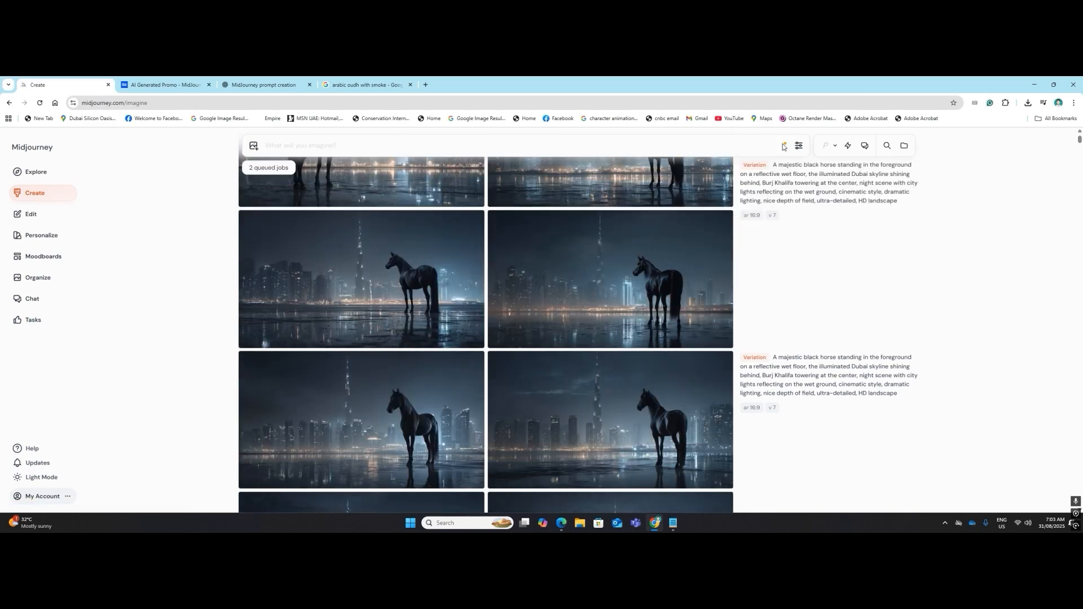
# Look over the generated running horse images and create strong variations of the first one.
pyautogui.moveTo(623, 319)
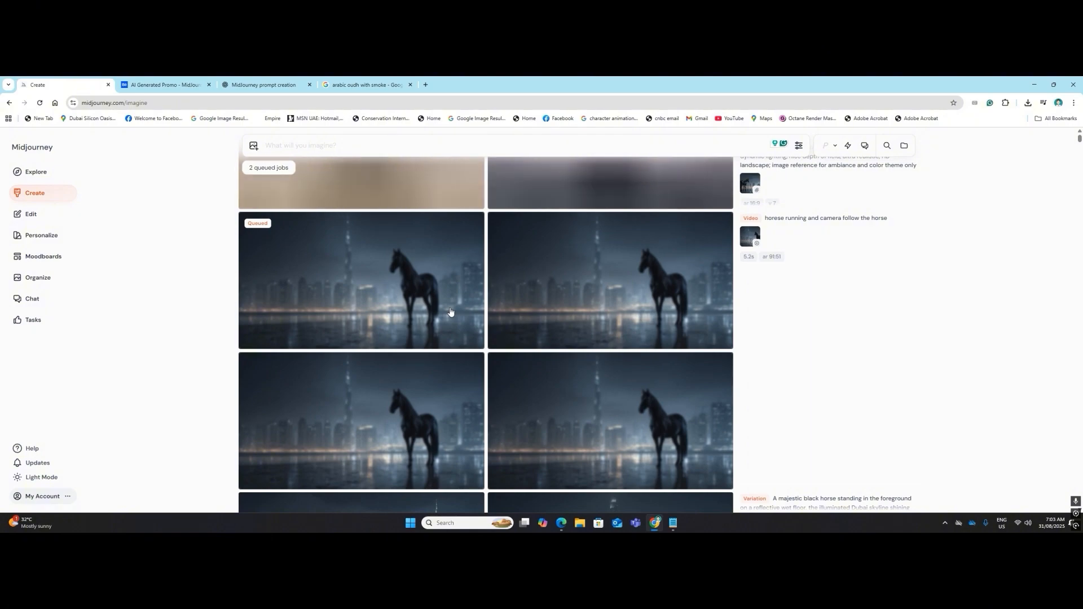
pyautogui.scroll(-4, 450, 312)
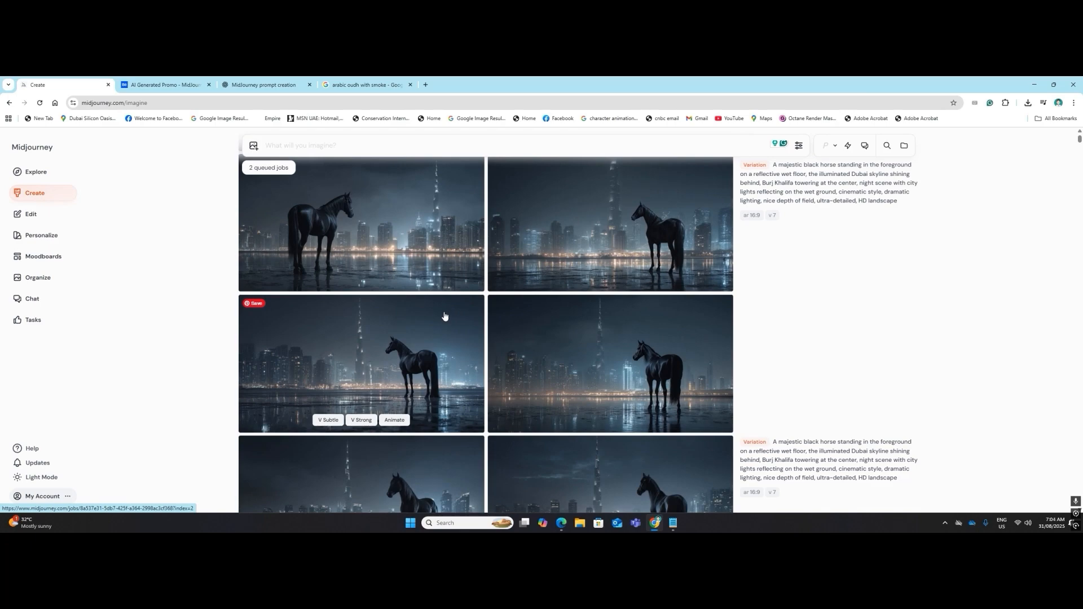
pyautogui.scroll(-1, 444, 323)
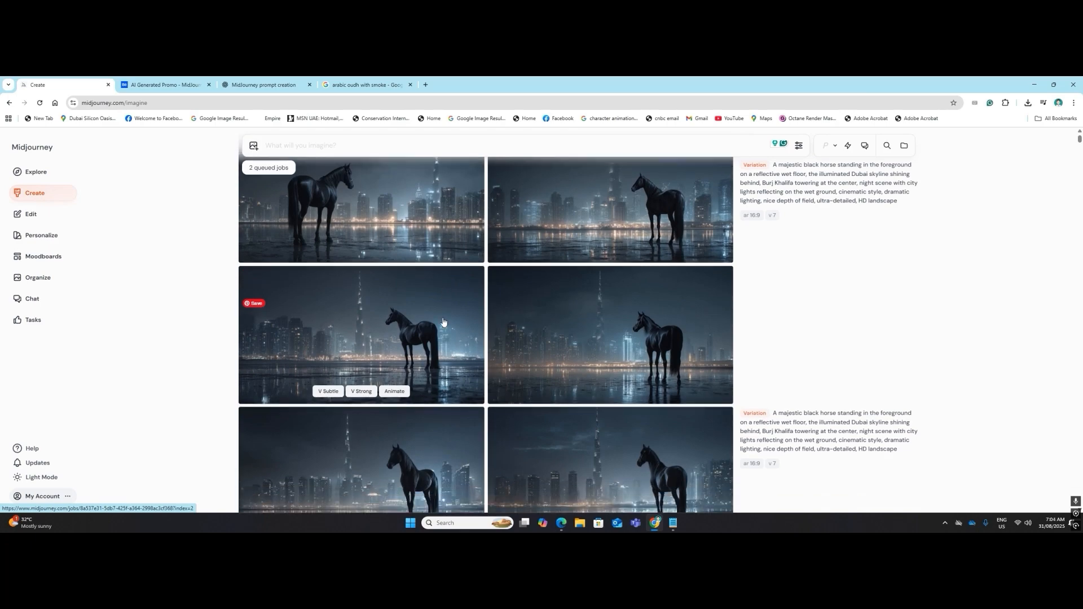
pyautogui.scroll(-1, 441, 323)
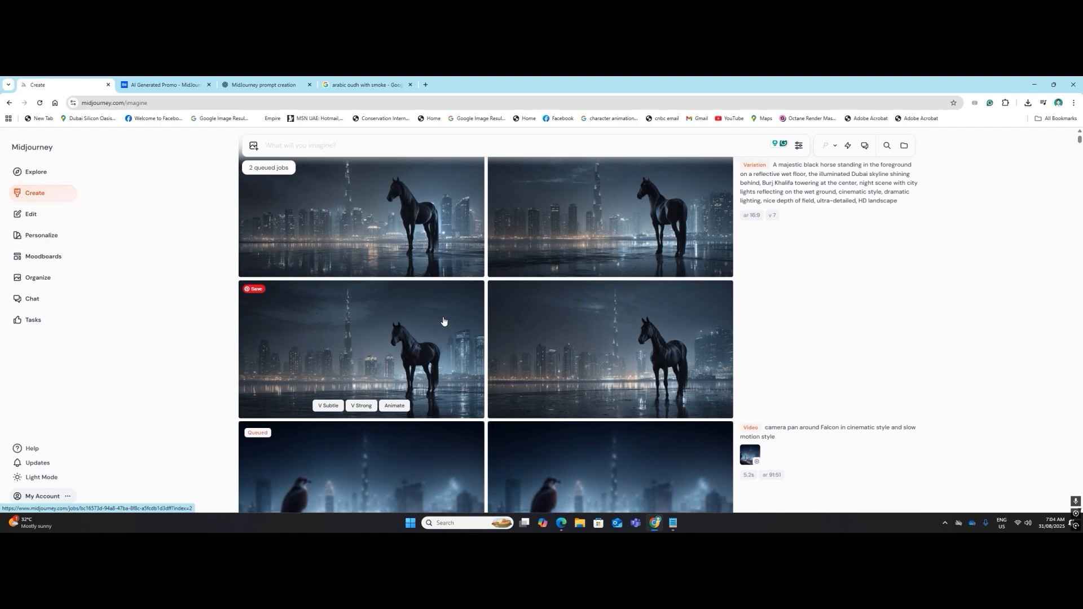
pyautogui.scroll(5, 447, 321)
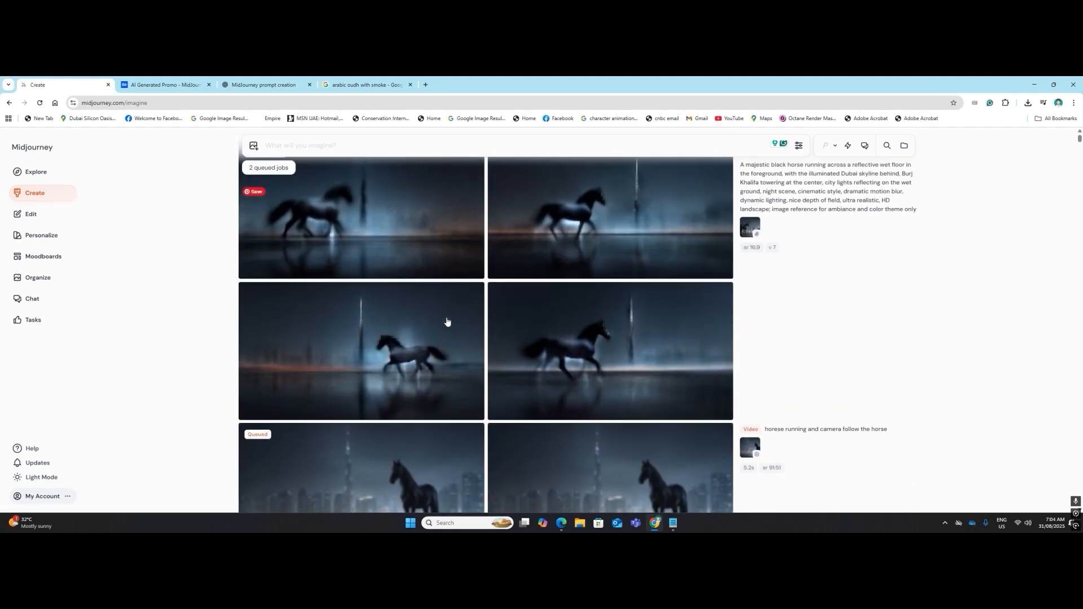
pyautogui.scroll(1, 445, 321)
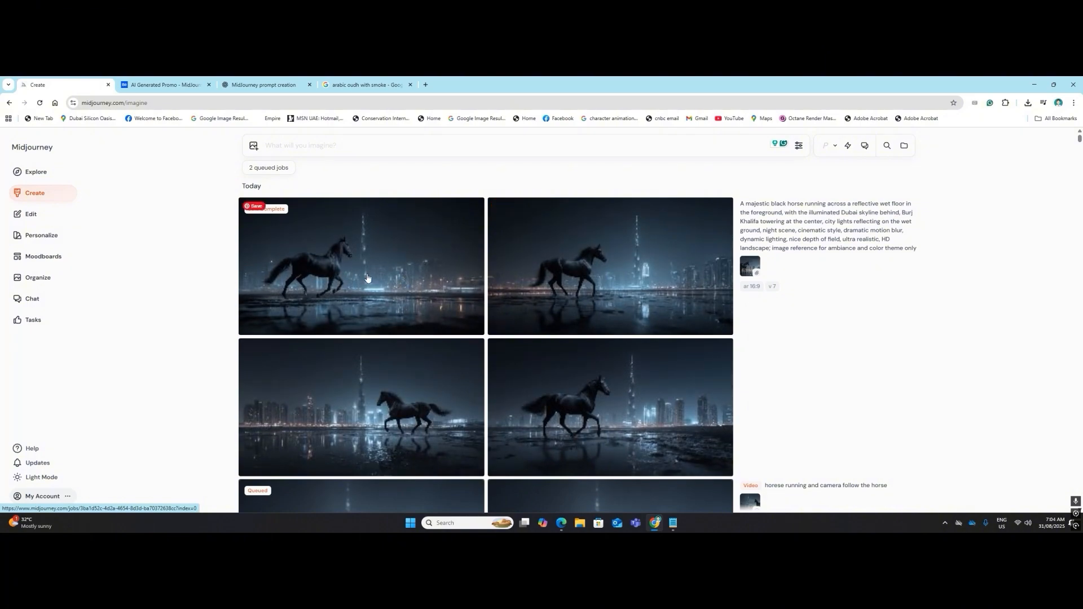
pyautogui.moveTo(356, 280)
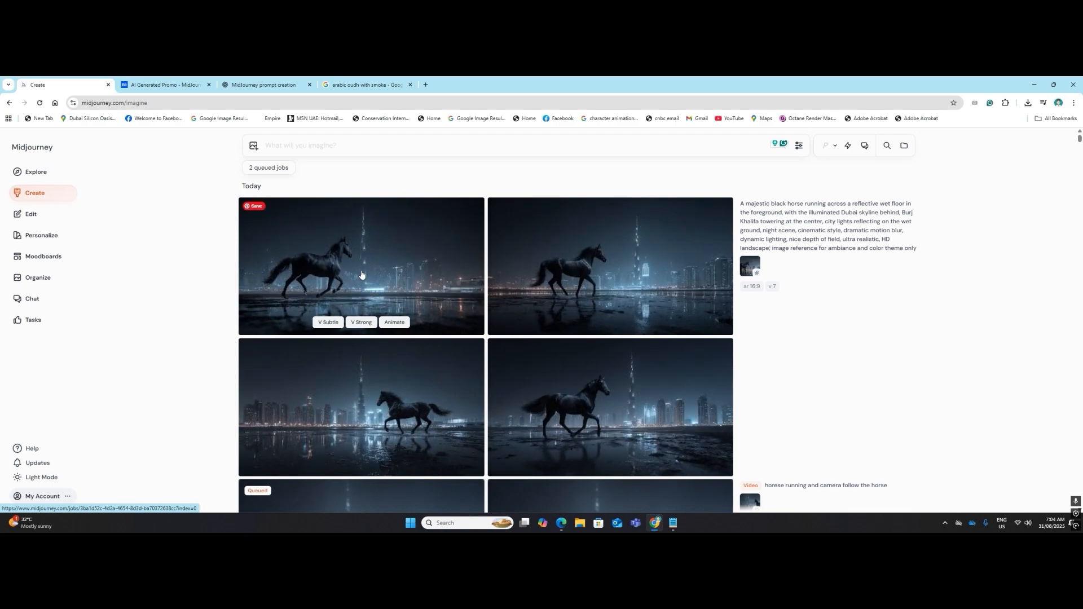
pyautogui.click(363, 322)
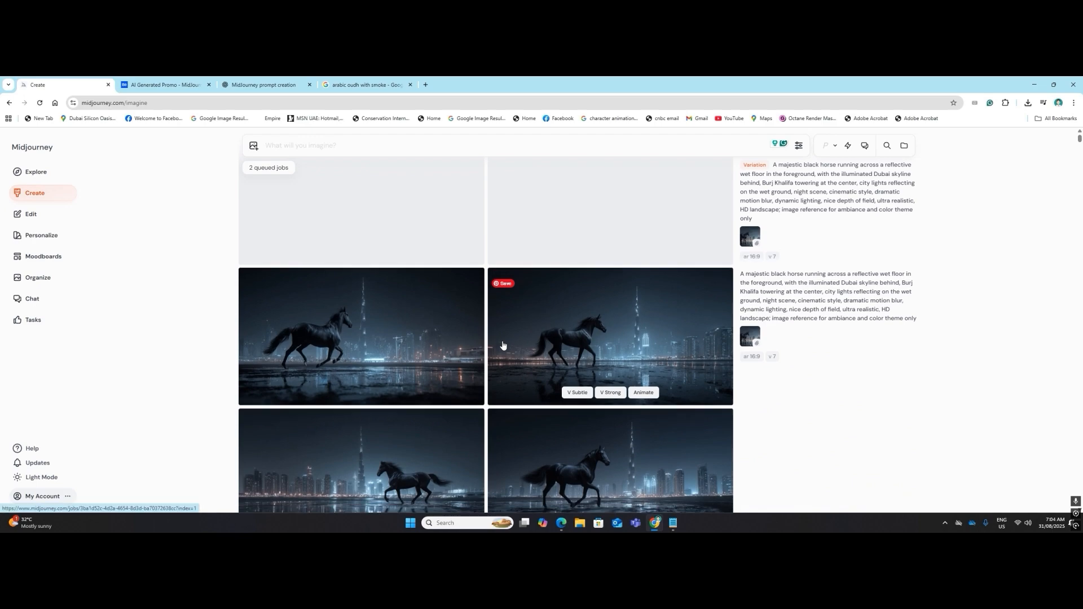
# Generate a video with the first running horse image as starting frame, reusing the prompt "horese running and camera follow the horse".
pyautogui.scroll(-3, 502, 345)
pyautogui.scroll(-2, 501, 342)
pyautogui.scroll(5, 423, 325)
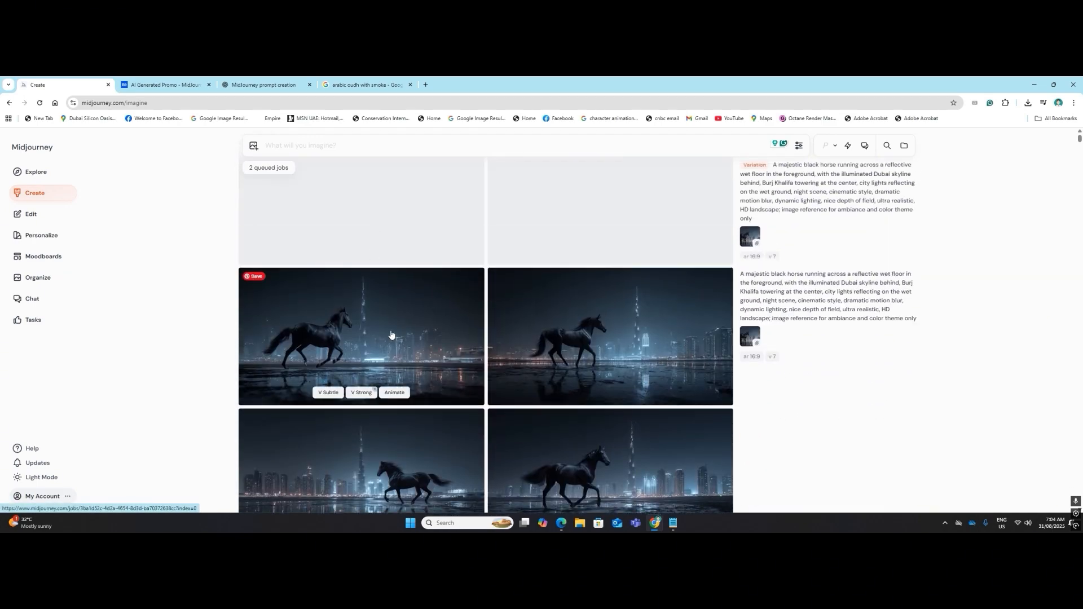
pyautogui.moveTo(391, 334); pyautogui.dragTo(321, 169)
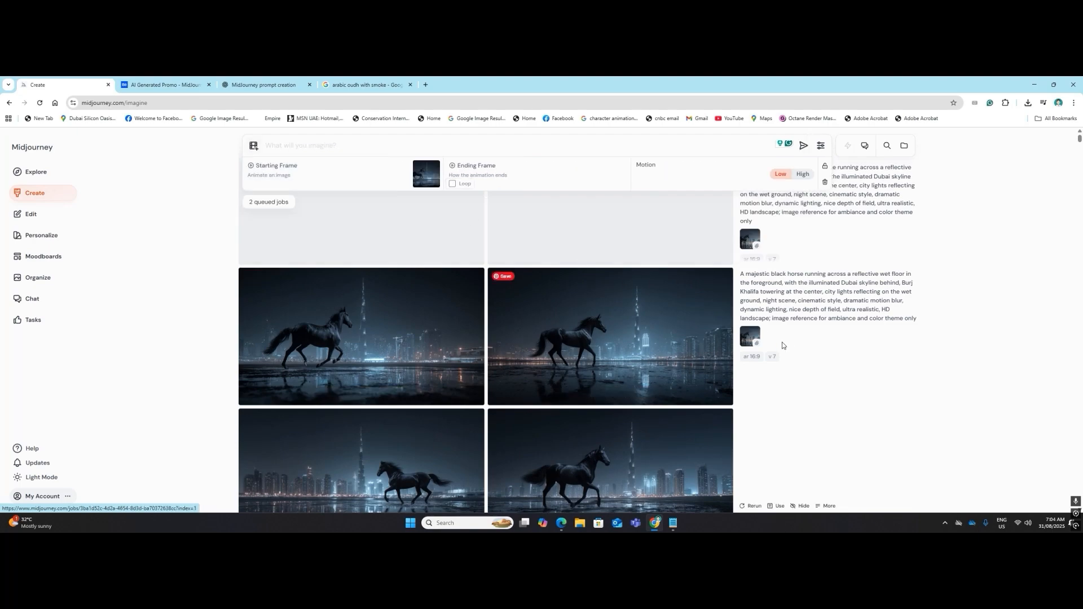
pyautogui.scroll(-3, 844, 364)
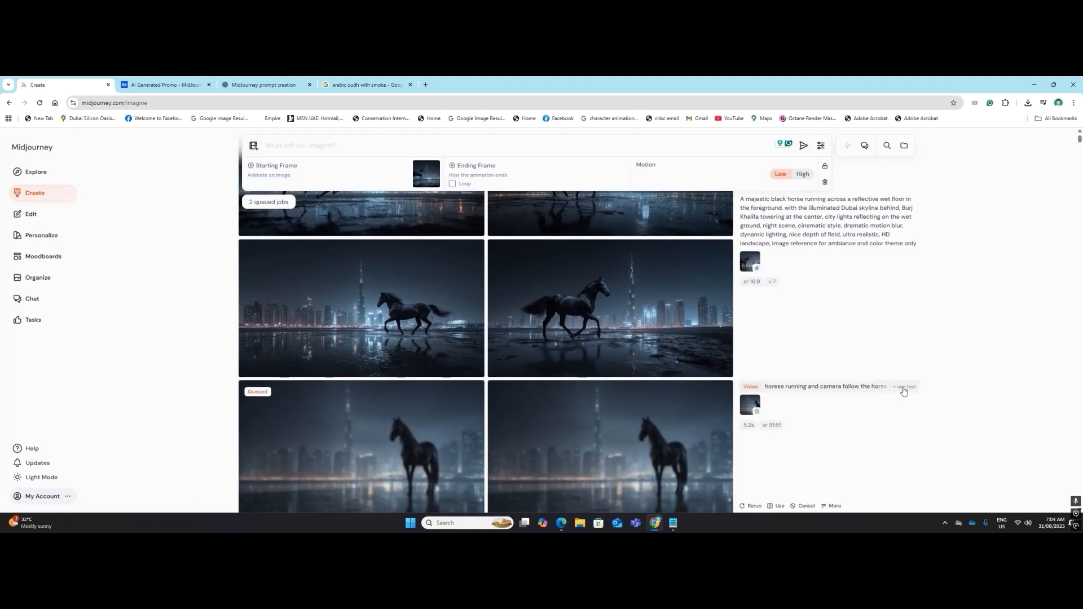
pyautogui.click(903, 388)
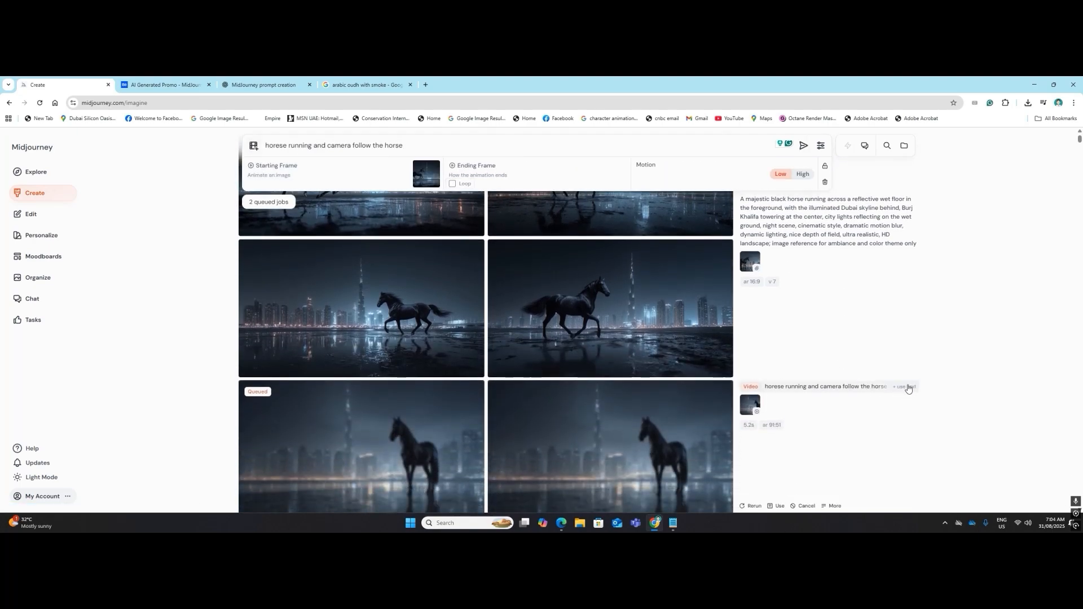
pyautogui.click(806, 150)
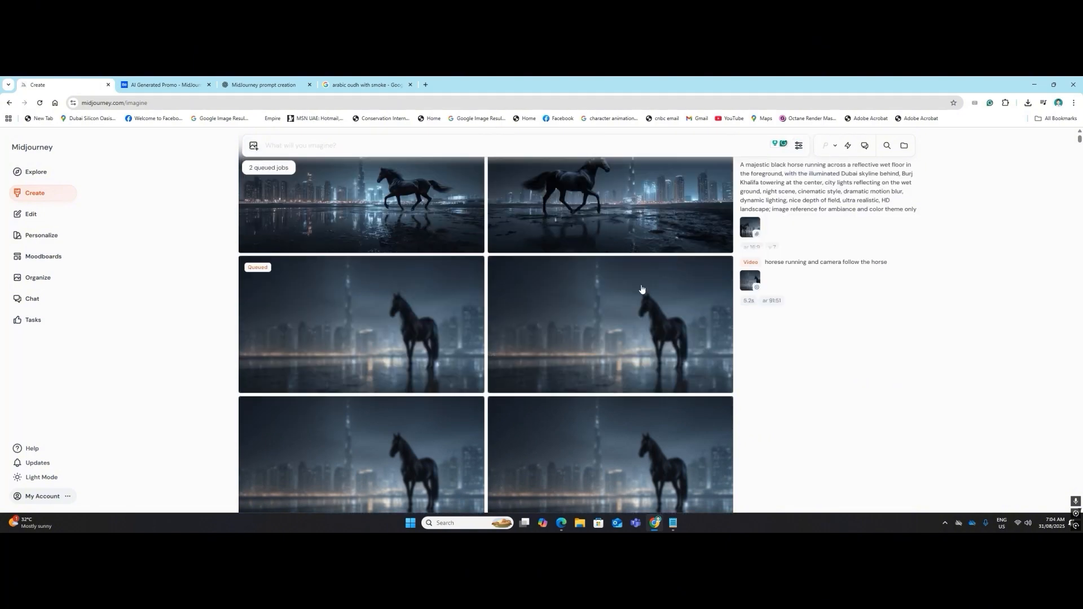
# Check the progress of the running horse variations and the queued horse and falcon videos.
pyautogui.scroll(2, 641, 289)
pyautogui.scroll(6, 642, 290)
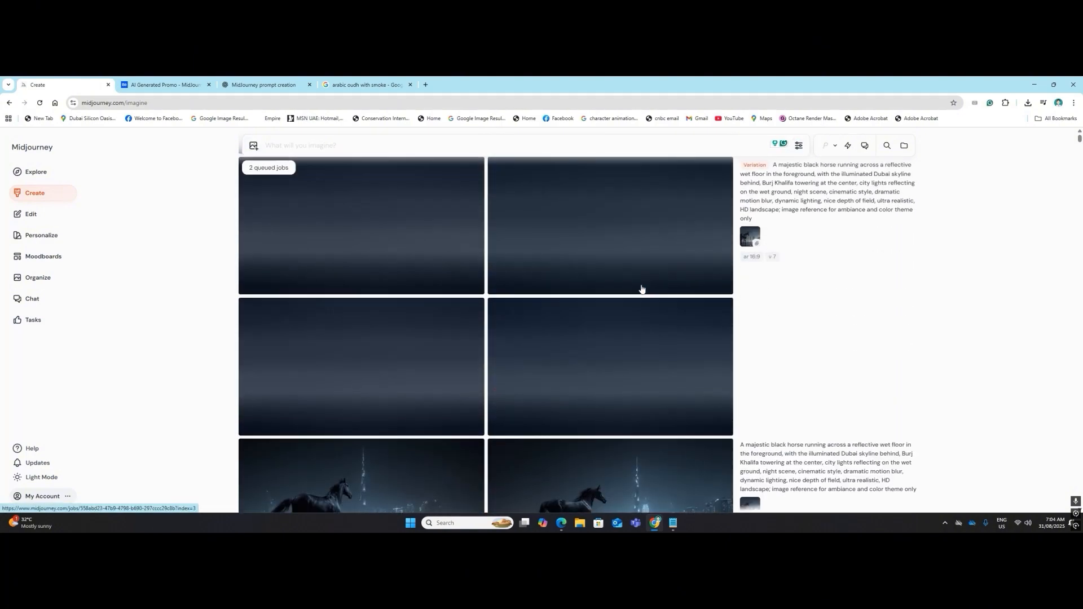
pyautogui.scroll(-6, 642, 289)
pyautogui.scroll(-15, 641, 290)
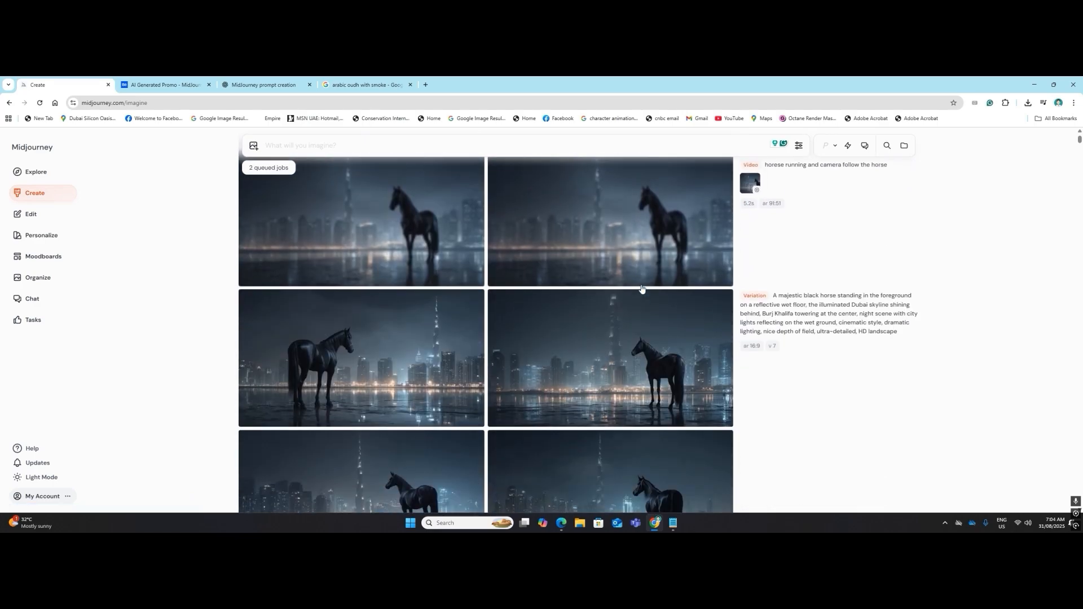
pyautogui.scroll(-8, 641, 290)
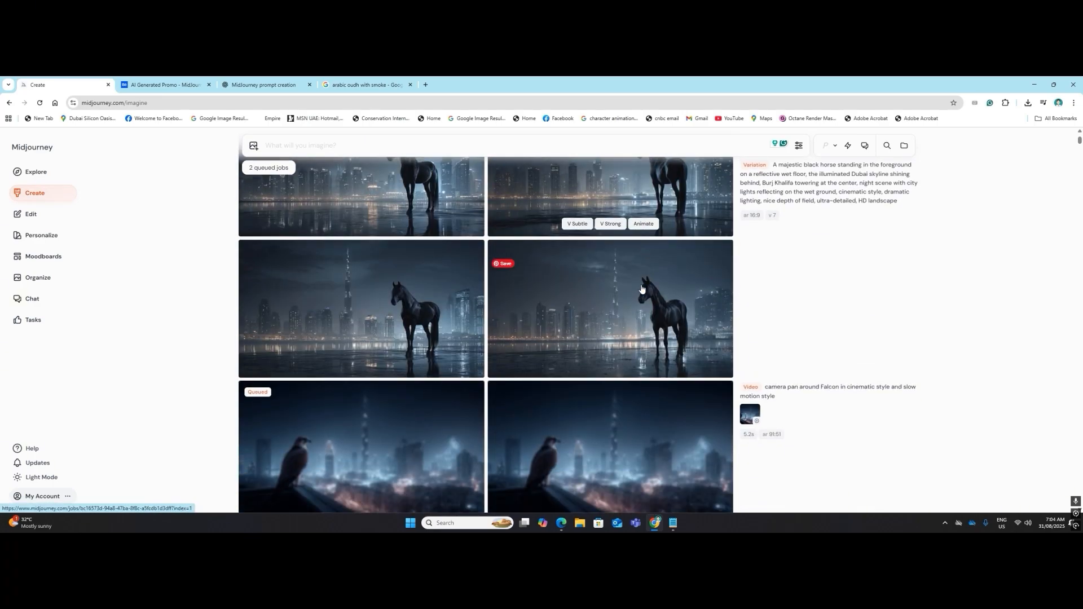
pyautogui.scroll(3, 641, 289)
pyautogui.scroll(3, 641, 289)
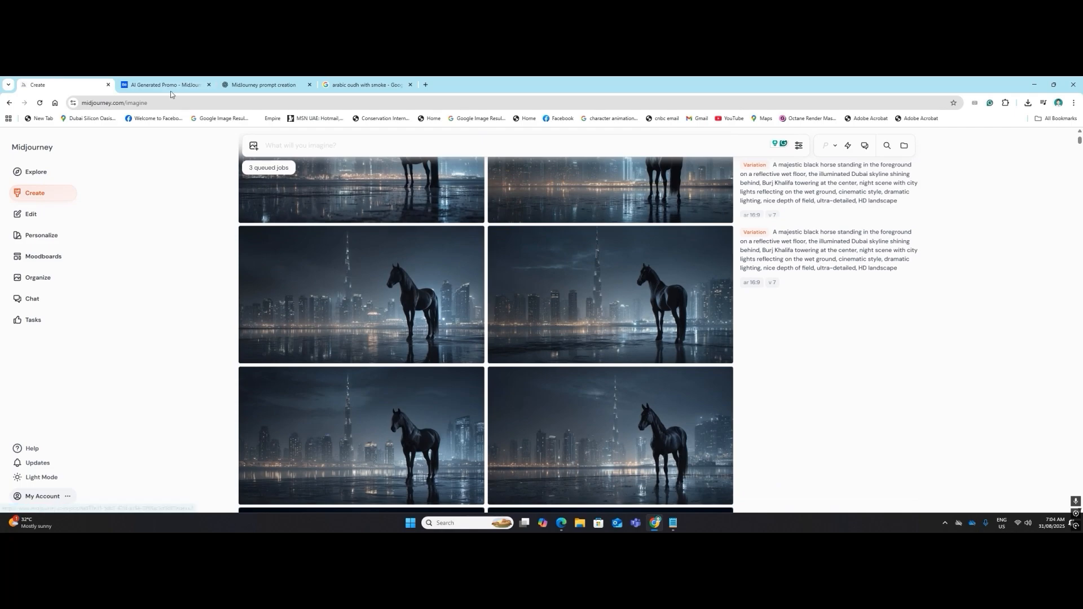
# Switch to the Behance Dubai promo to examine its reference shots, and return to the Midjourney job list.
pyautogui.click(262, 87)
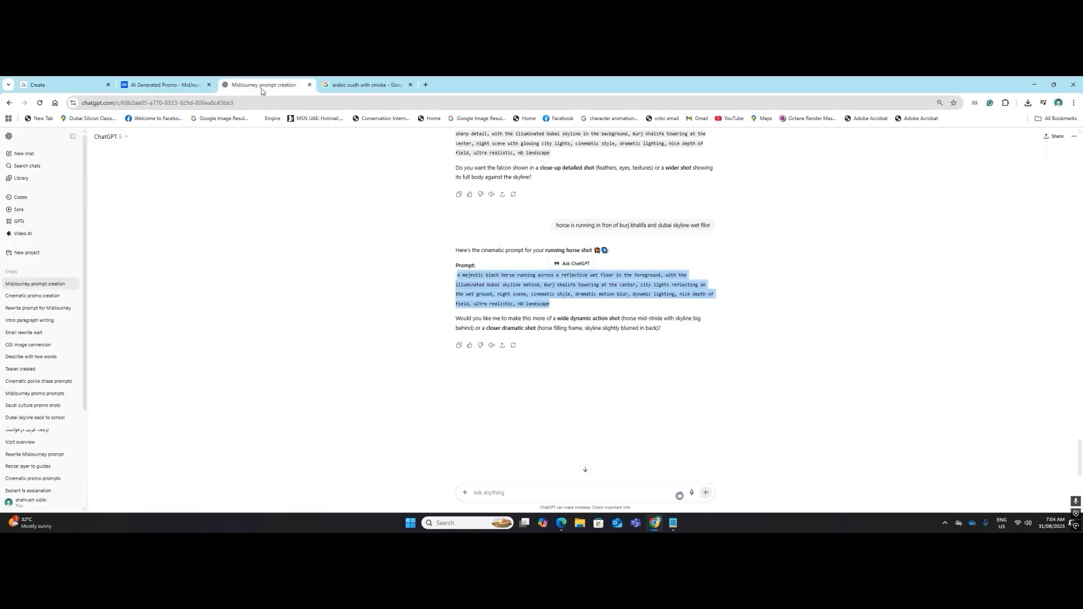
pyautogui.click(171, 83)
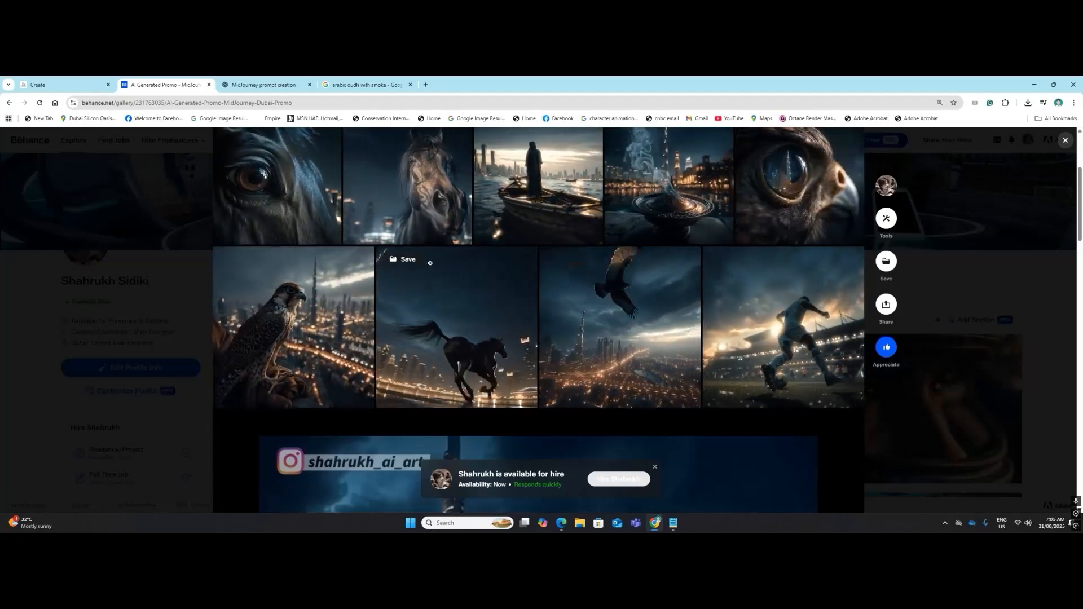
pyautogui.click(62, 83)
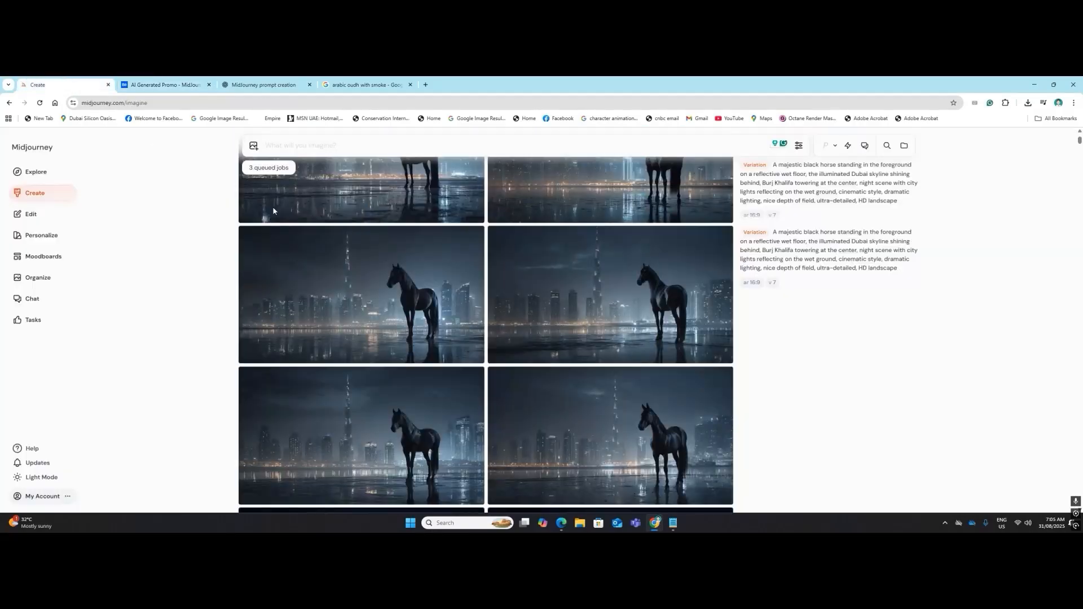
pyautogui.scroll(2, 482, 338)
pyautogui.scroll(-2, 482, 338)
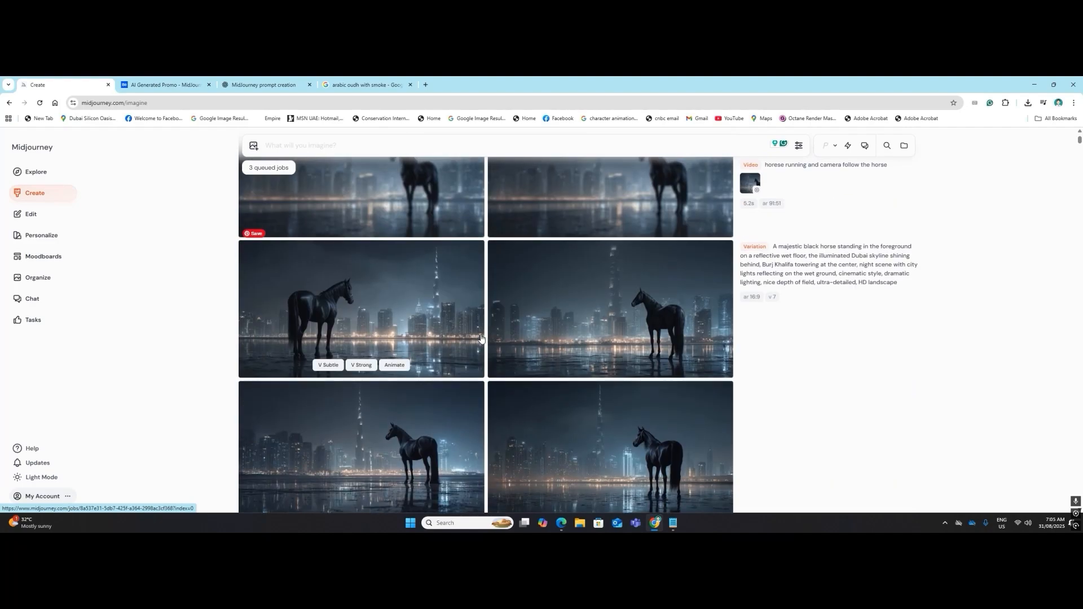
# Switch to the ChatGPT prompt chat and send "flacon fly arround dubai skyline".
pyautogui.click(264, 84)
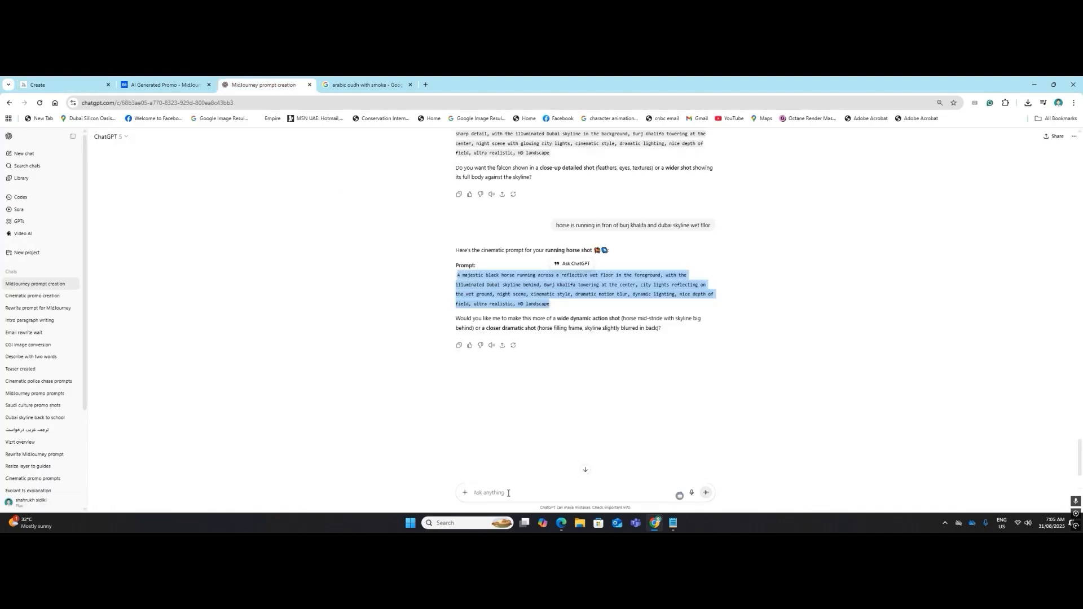
pyautogui.click(508, 493)
pyautogui.write('flacon fly arround dubai skyline')
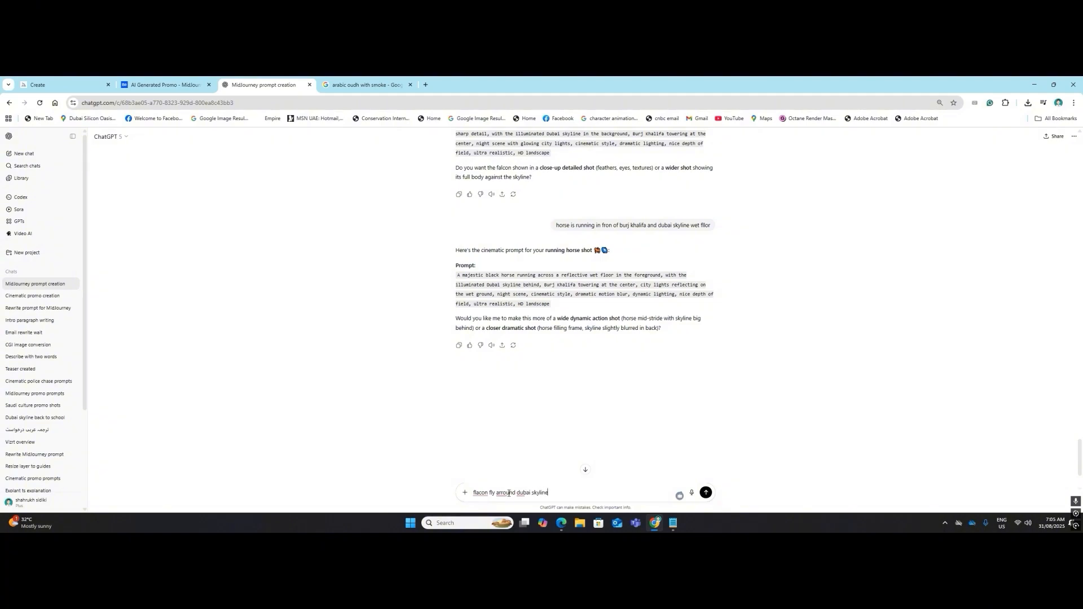
pyautogui.press('Return')
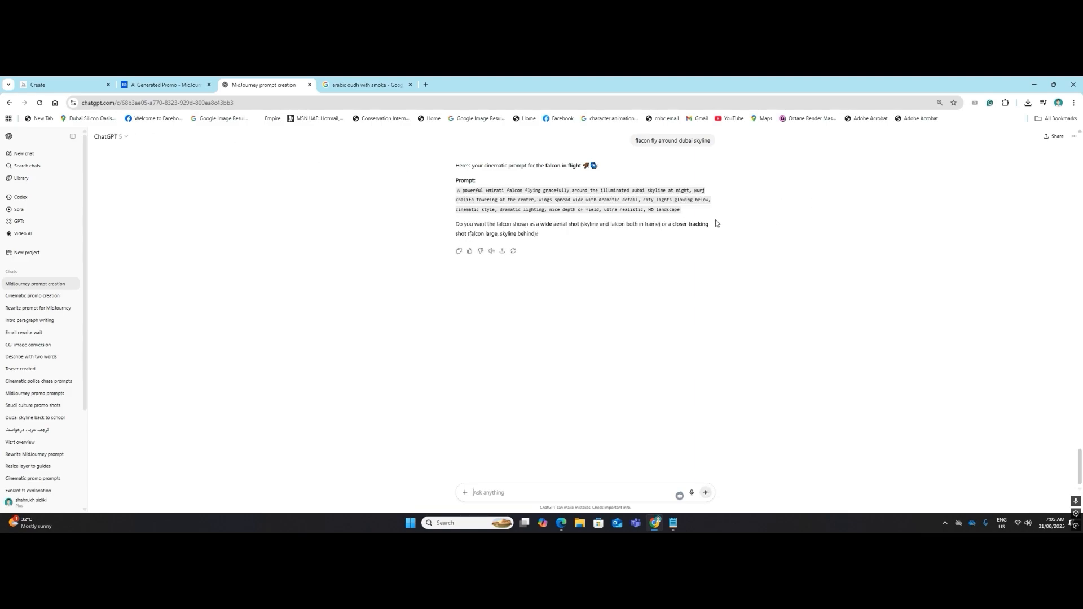
# Copy the flying falcon prompt from ChatGPT, switch to Midjourney and paste it as the new image prompt.
pyautogui.moveTo(689, 213); pyautogui.dragTo(463, 193)
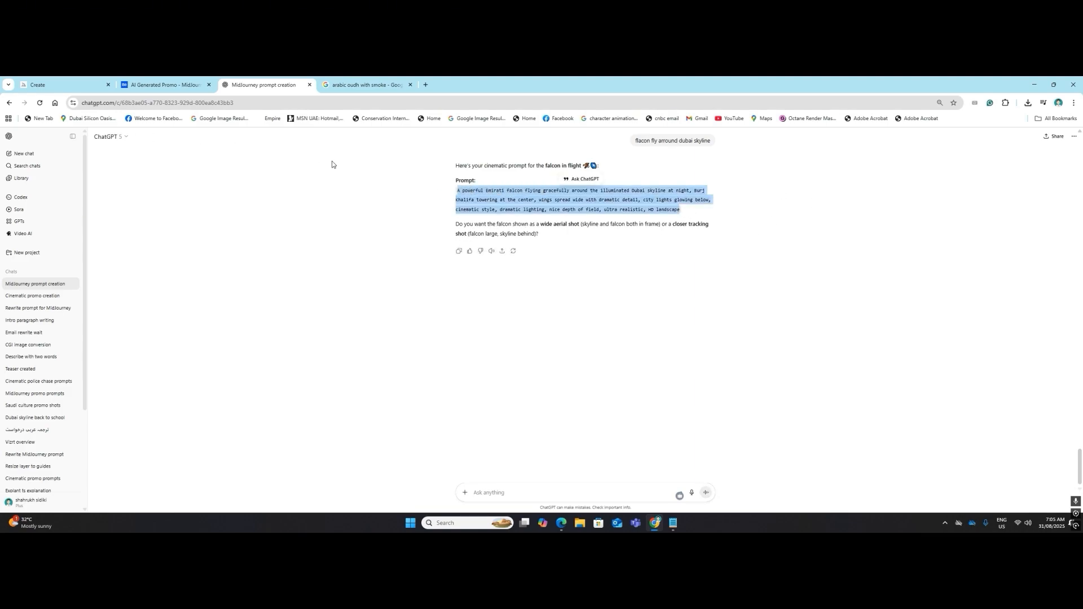
pyautogui.click(23, 80)
pyautogui.write('A powerful Emirati falcon flying gracefully around the illuminated Dubai skyline at night, Burj Khalifa towering at the center, wings spread wide with dramatic detail, city lights glowing below, cinematic style, dramatic lighting, nice depth of field, ultra realistic, HD landscape')
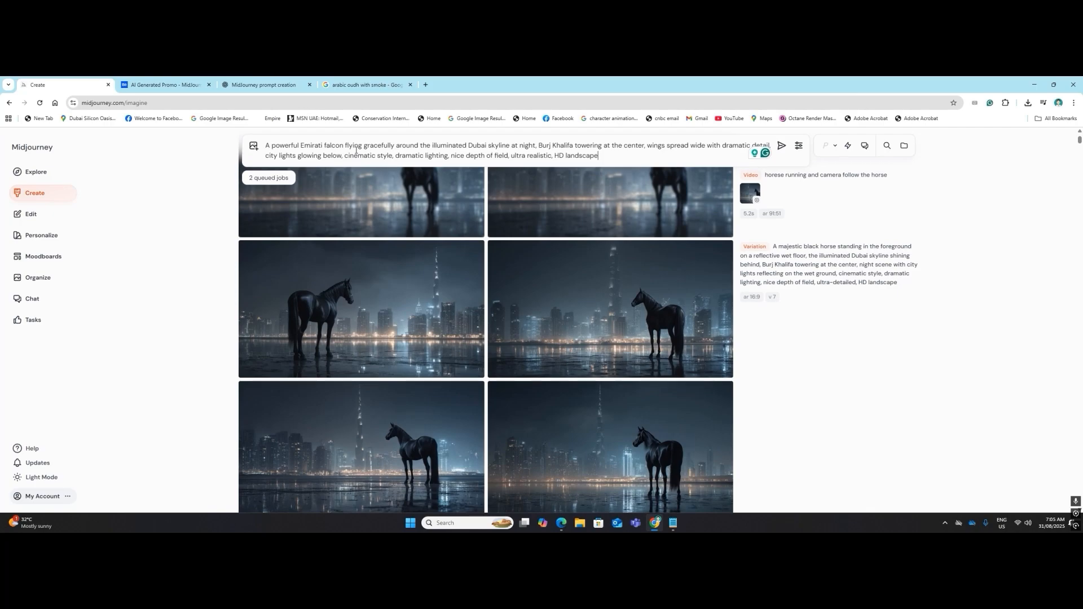
# Append "; image reference for ambiance and color theme only" to the flying falcon prompt, copying the wording from the perched falcon job.
pyautogui.scroll(-1, 887, 360)
pyautogui.scroll(-8, 887, 361)
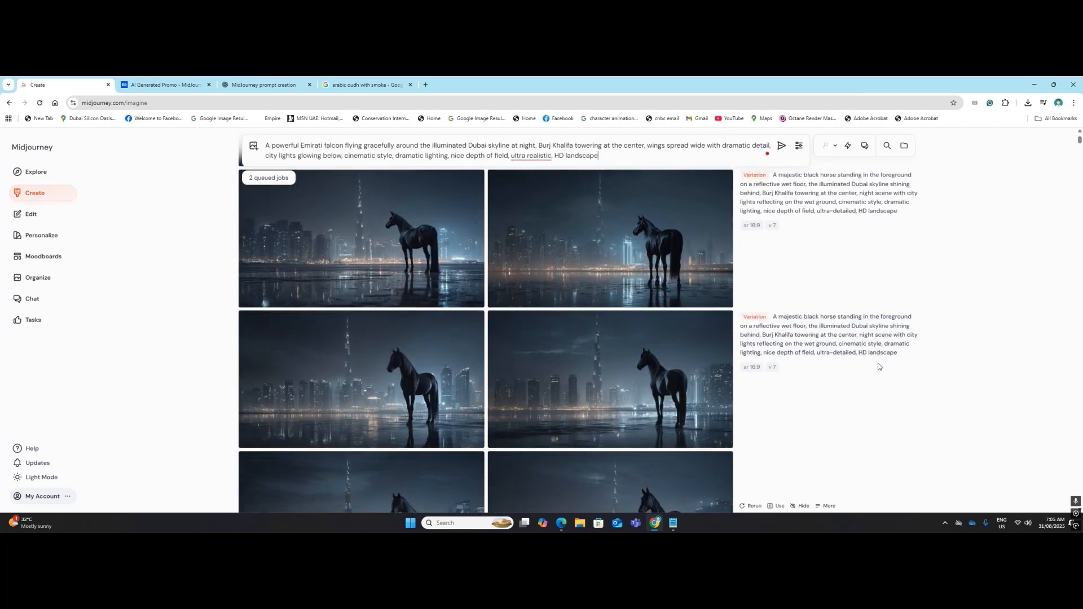
pyautogui.scroll(-3, 887, 383)
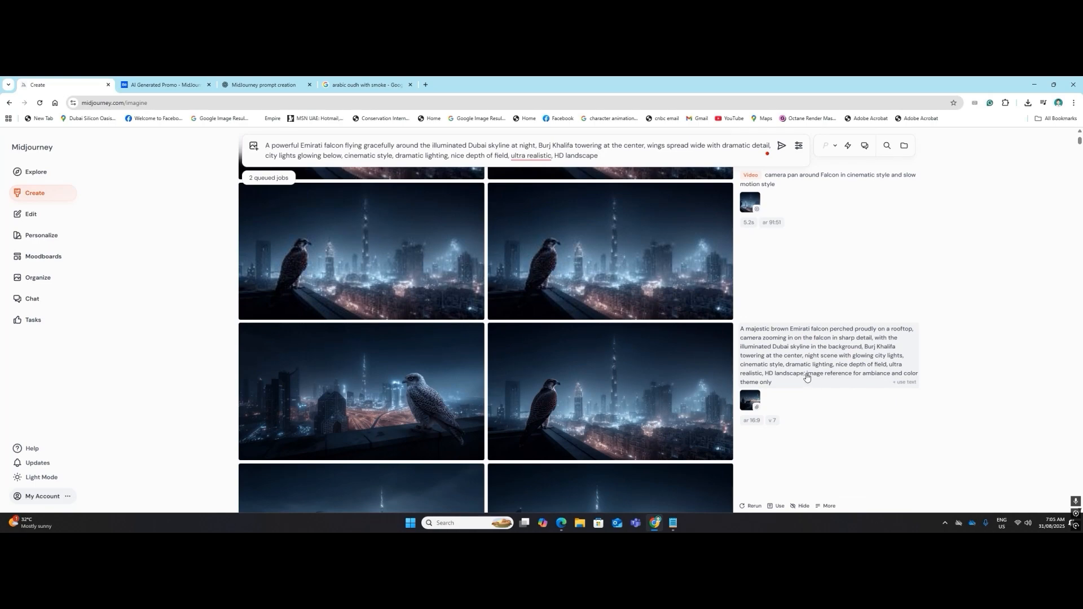
pyautogui.moveTo(806, 374); pyautogui.dragTo(862, 384)
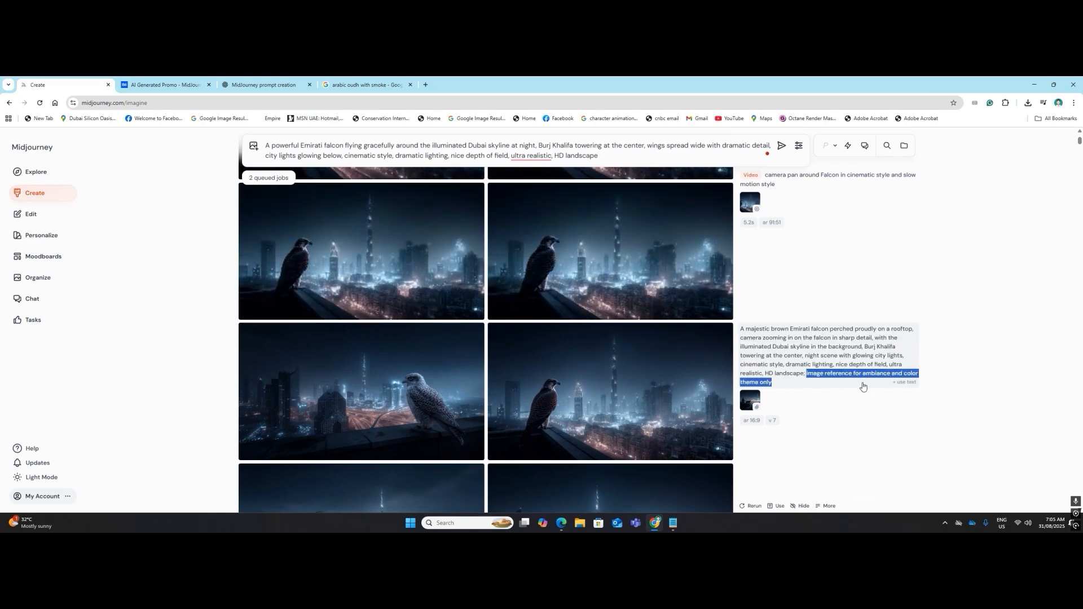
pyautogui.click(647, 171)
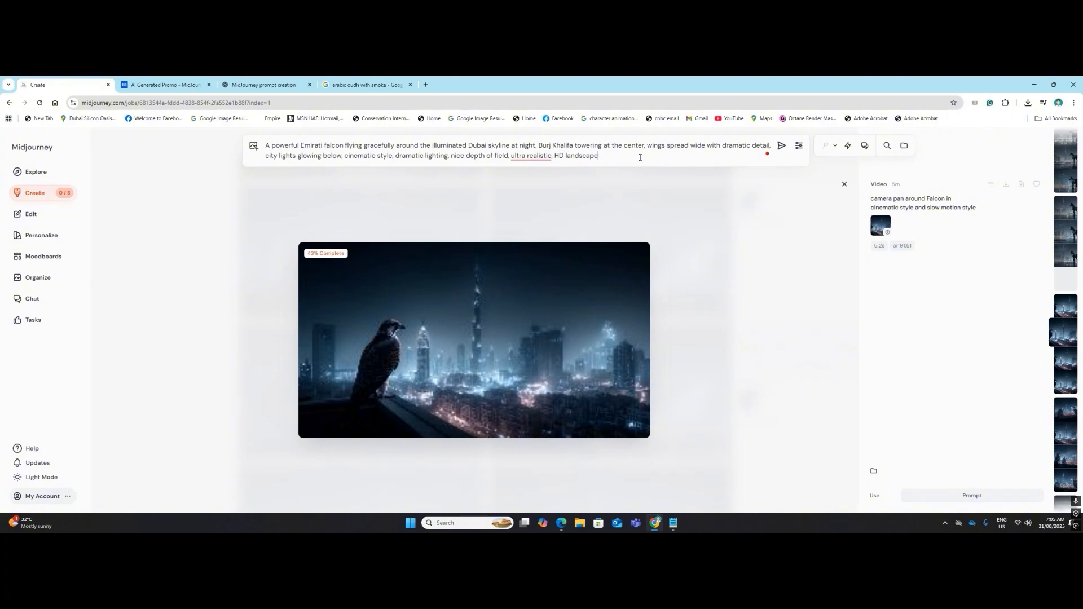
pyautogui.click(845, 185)
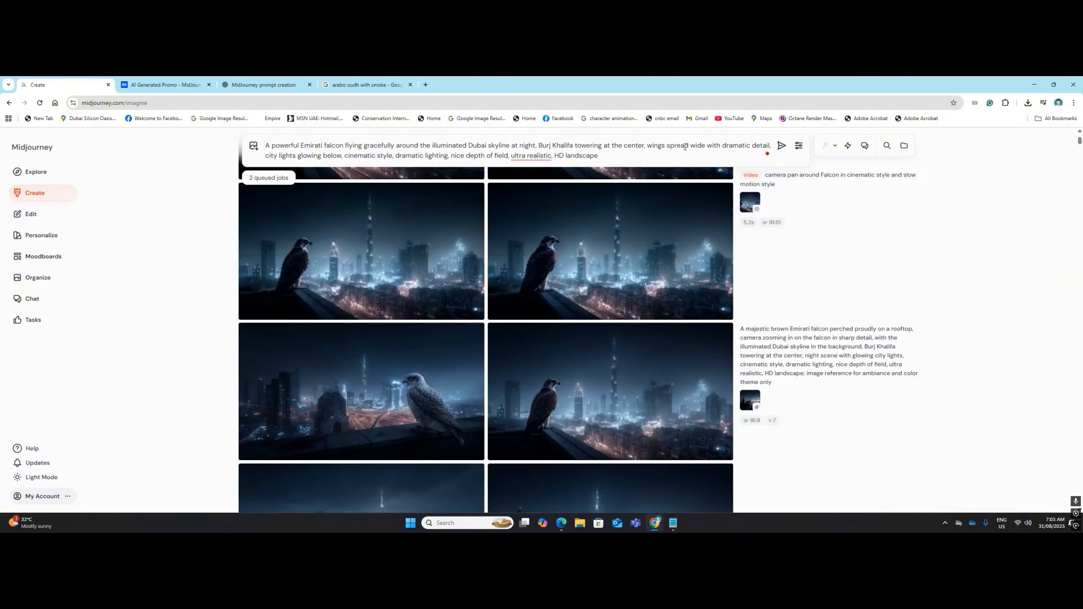
pyautogui.write('; image reference for ambiance and color theme only')
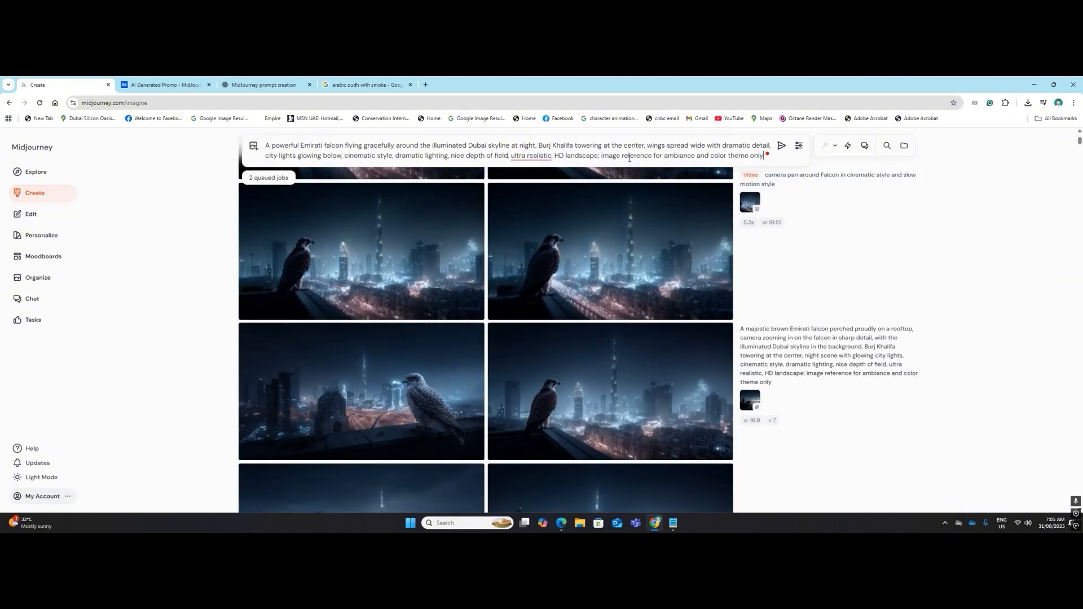
# Add the third image of the perched brown falcon job as a style reference and submit the flying falcon prompt.
pyautogui.scroll(-3, 596, 316)
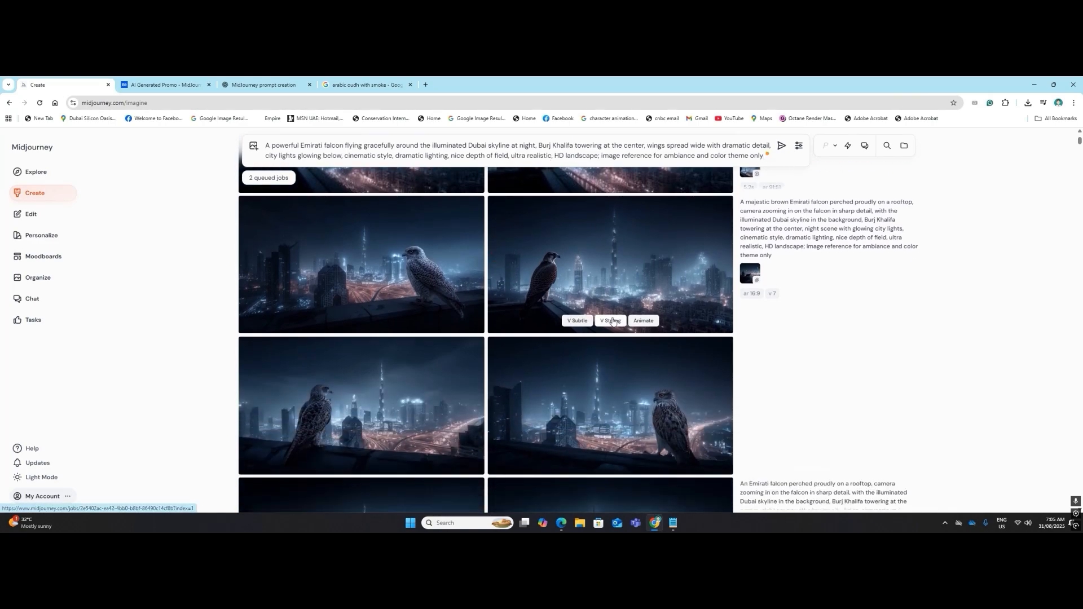
pyautogui.scroll(4, 610, 320)
pyautogui.scroll(2, 490, 343)
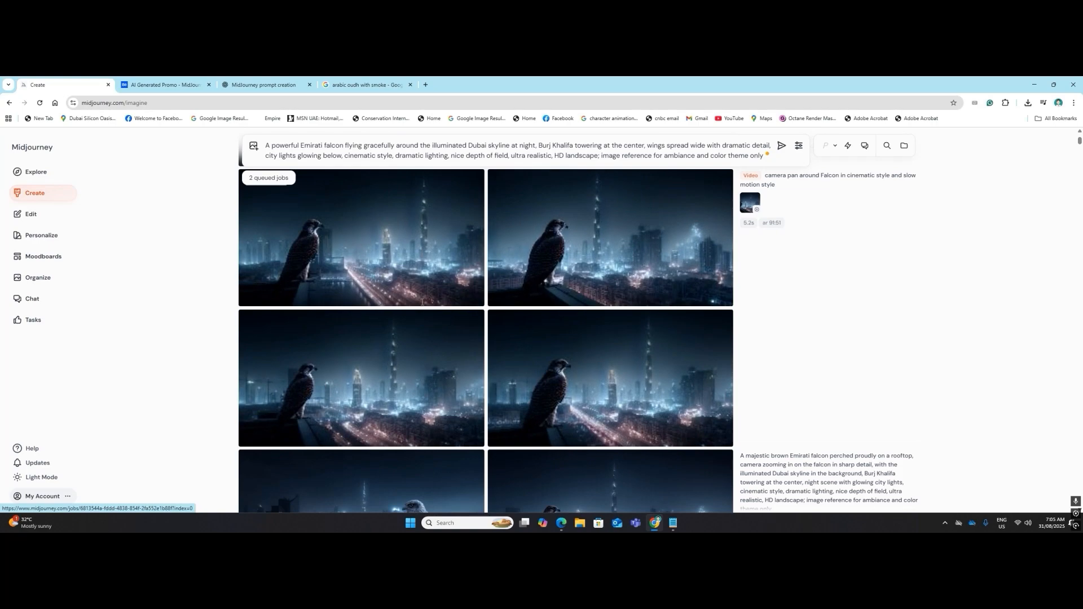
pyautogui.doubleClick(795, 304)
pyautogui.scroll(1, 632, 270)
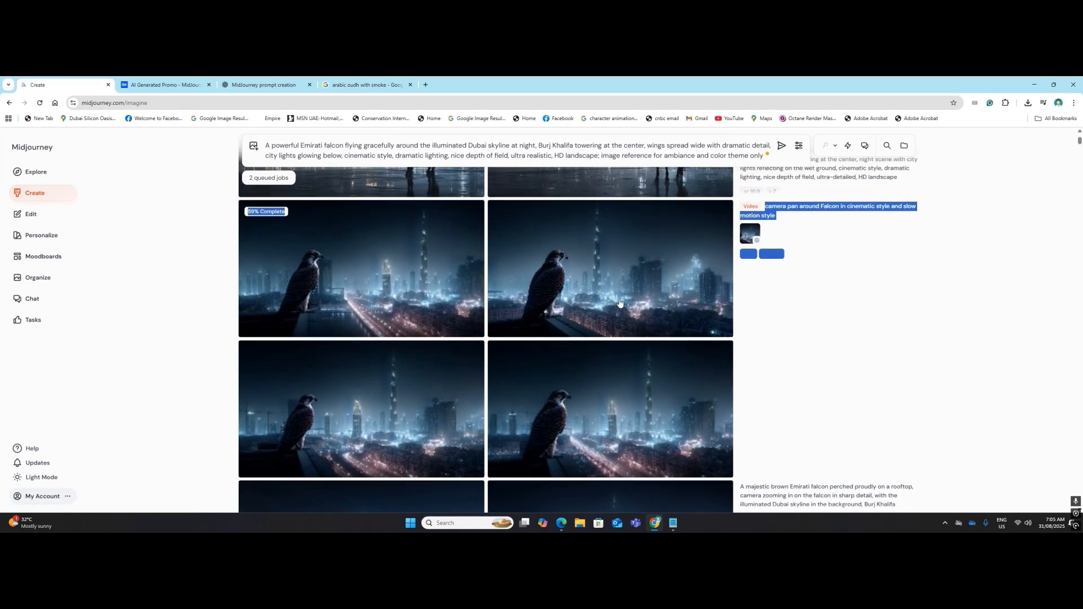
pyautogui.scroll(-7, 615, 299)
pyautogui.scroll(1, 606, 310)
pyautogui.scroll(-6, 601, 324)
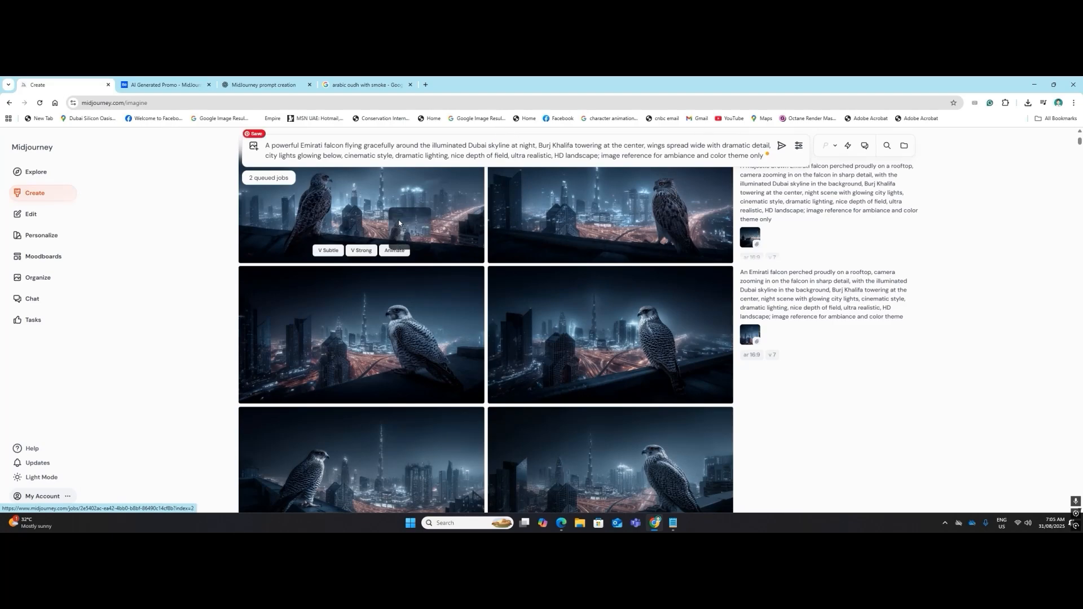
pyautogui.moveTo(398, 219); pyautogui.dragTo(546, 182)
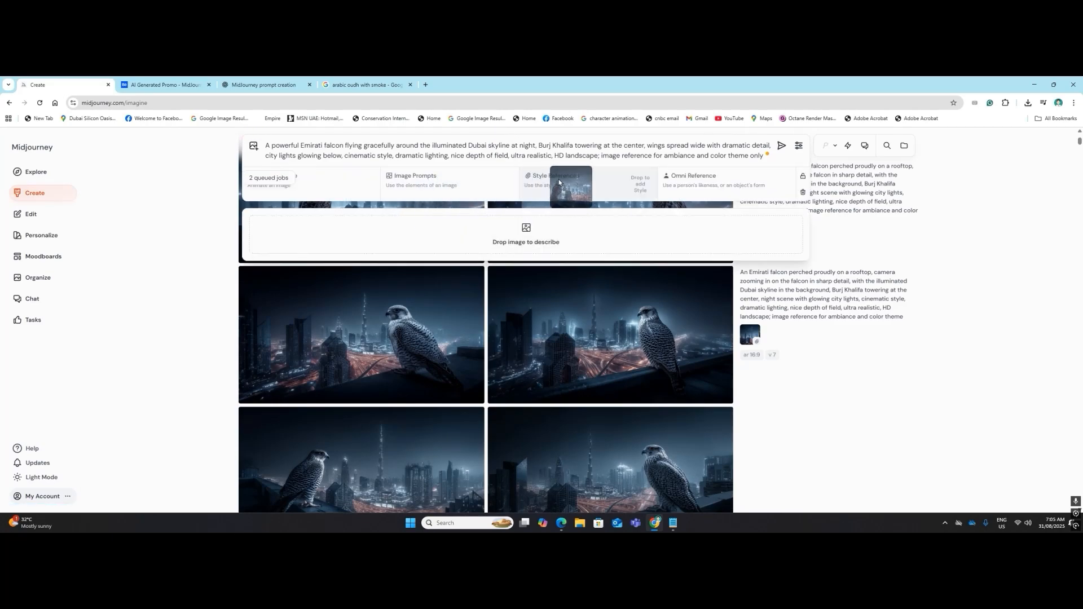
pyautogui.click(782, 147)
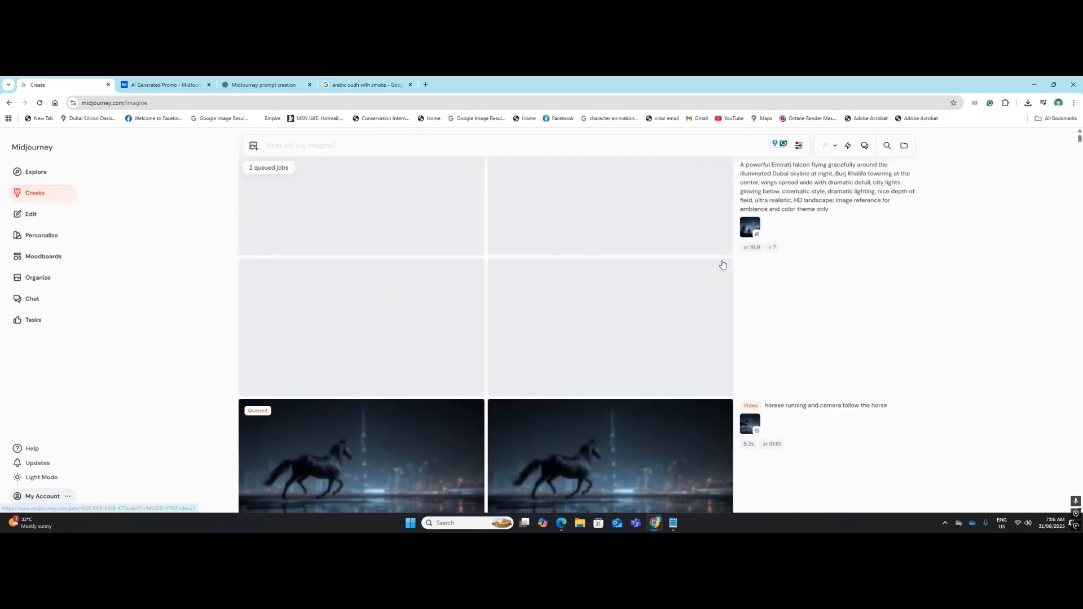
# Check the job list for the progress of the flying falcon images and the queued horse videos.
pyautogui.scroll(-6, 722, 264)
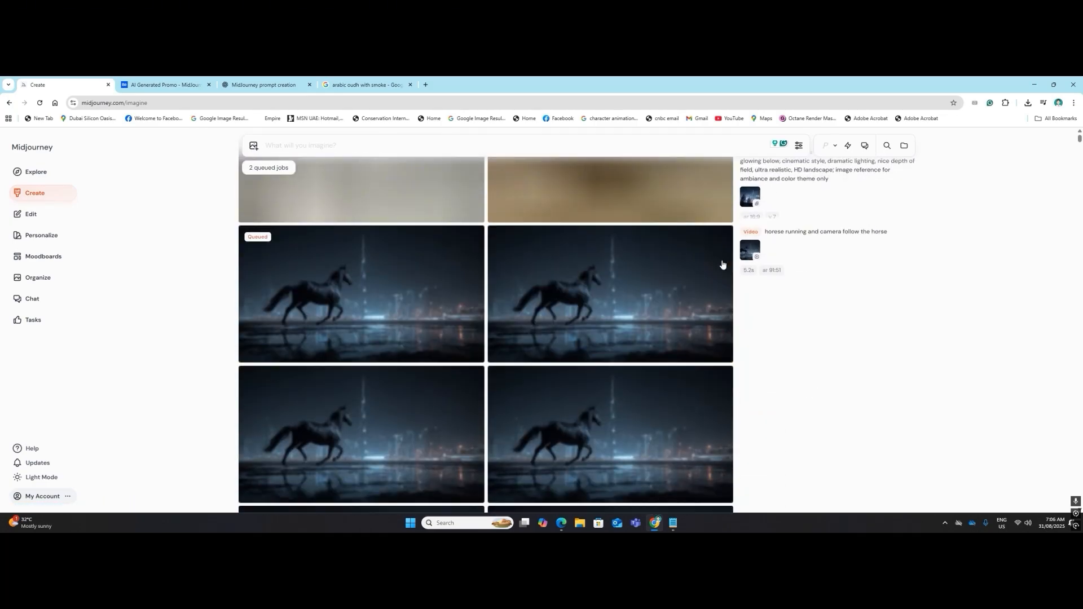
pyautogui.scroll(-12, 719, 264)
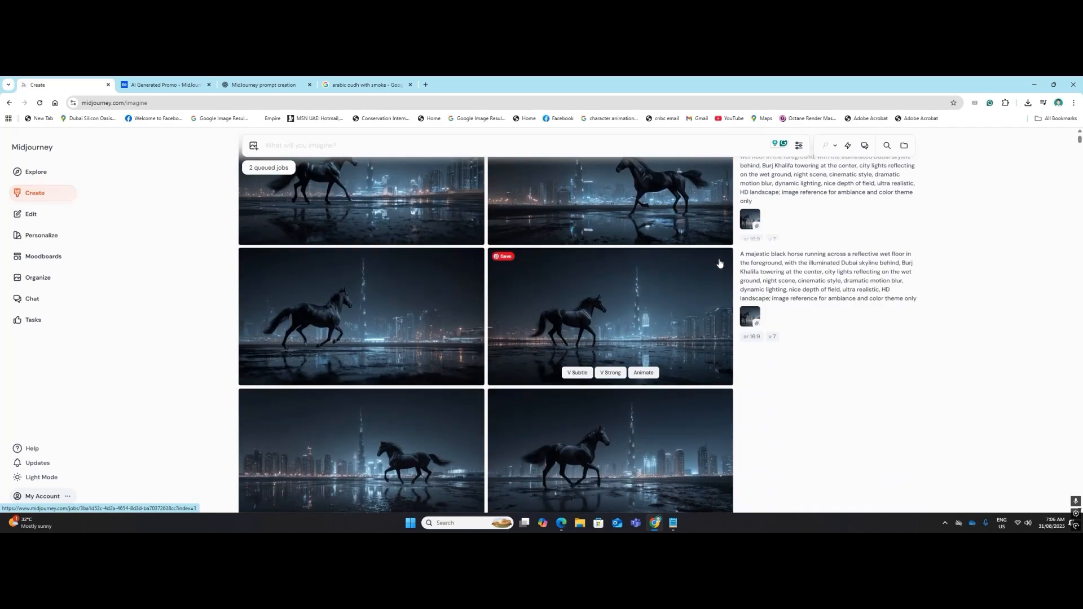
pyautogui.scroll(-3, 720, 263)
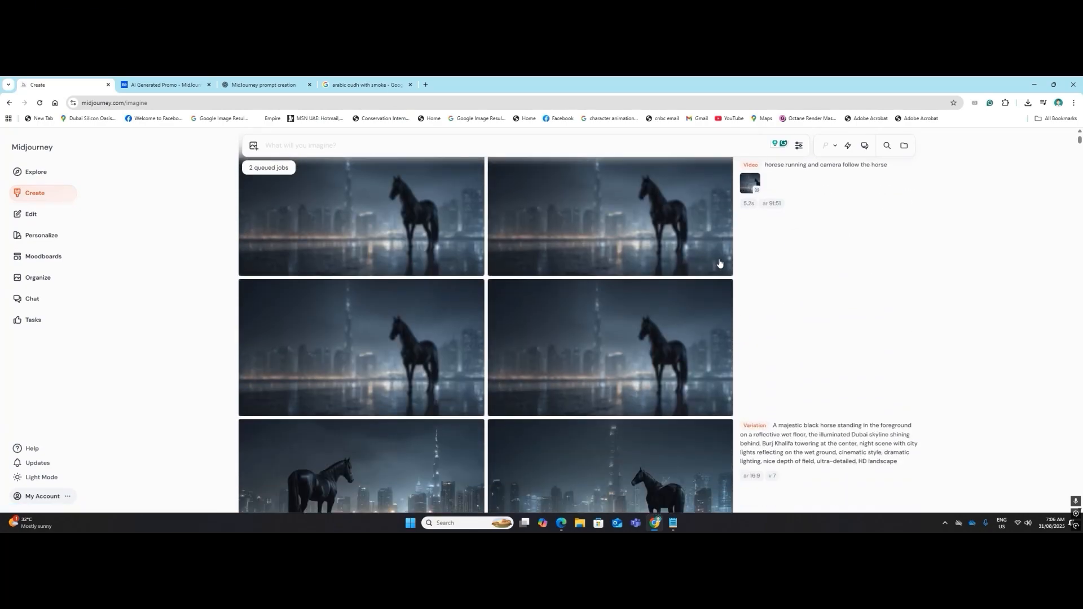
pyautogui.scroll(-3, 720, 263)
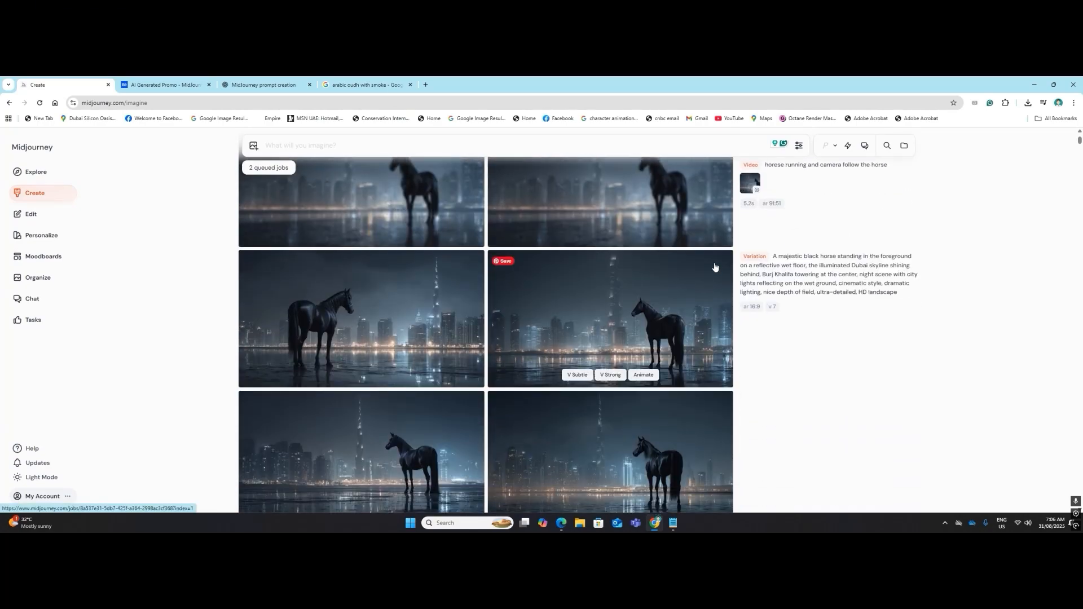
pyautogui.scroll(-8, 715, 267)
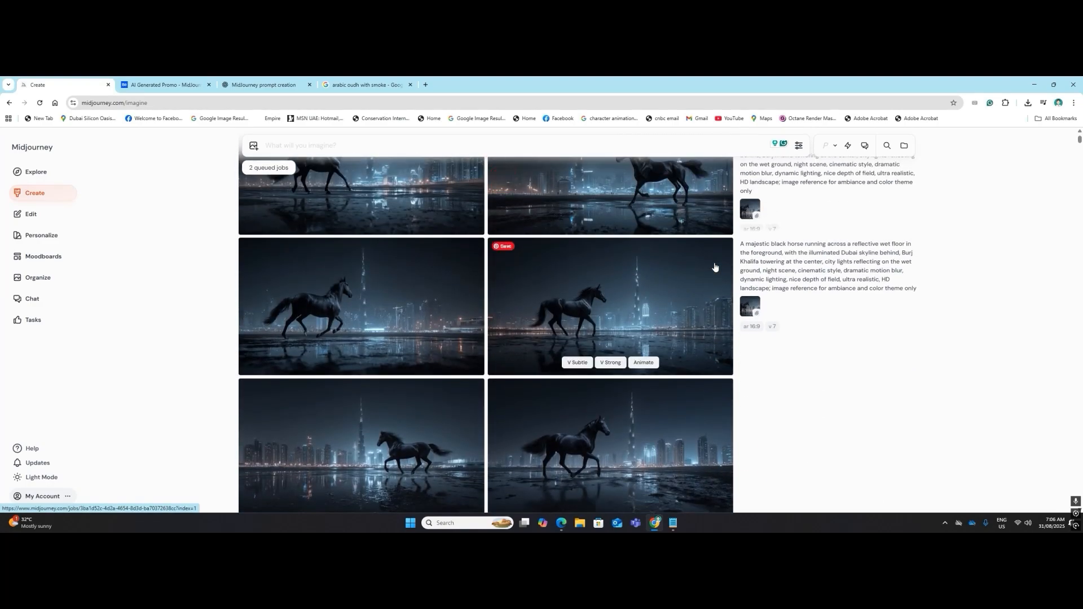
pyautogui.scroll(3, 715, 267)
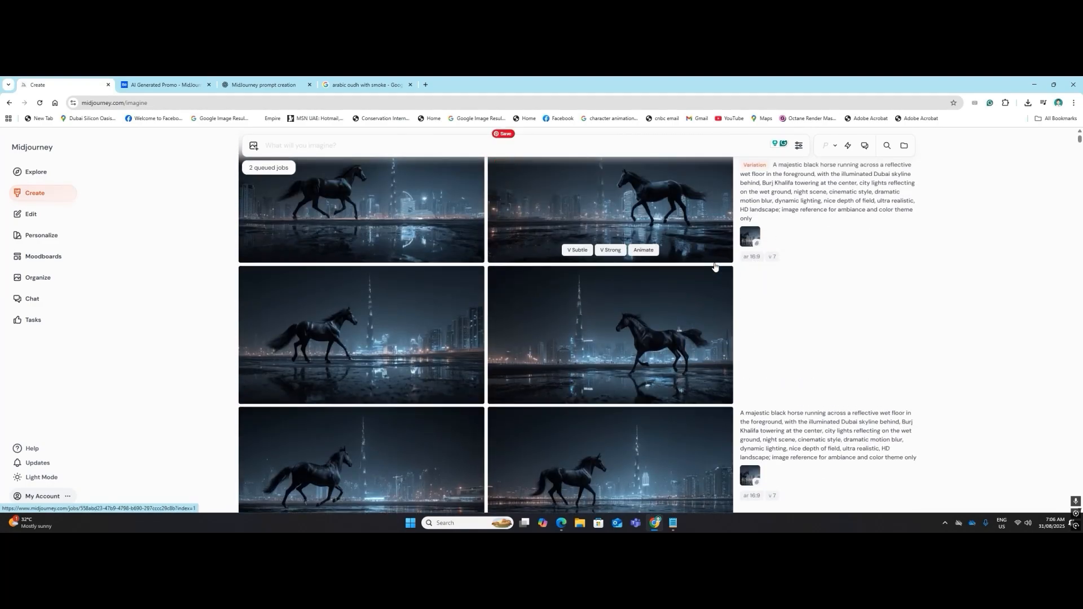
pyautogui.scroll(5, 714, 267)
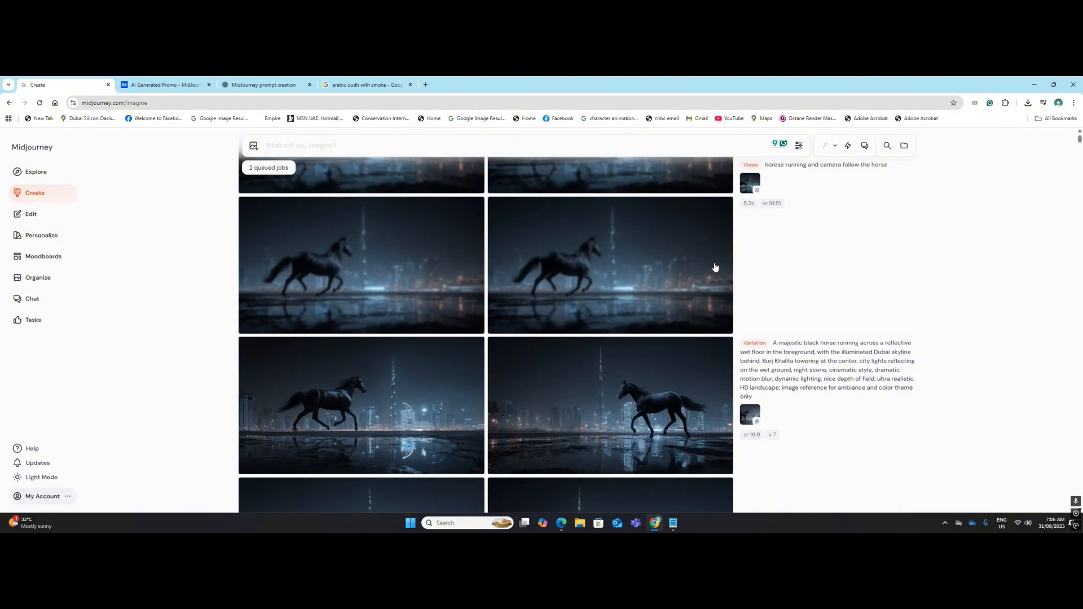
pyautogui.scroll(4, 676, 270)
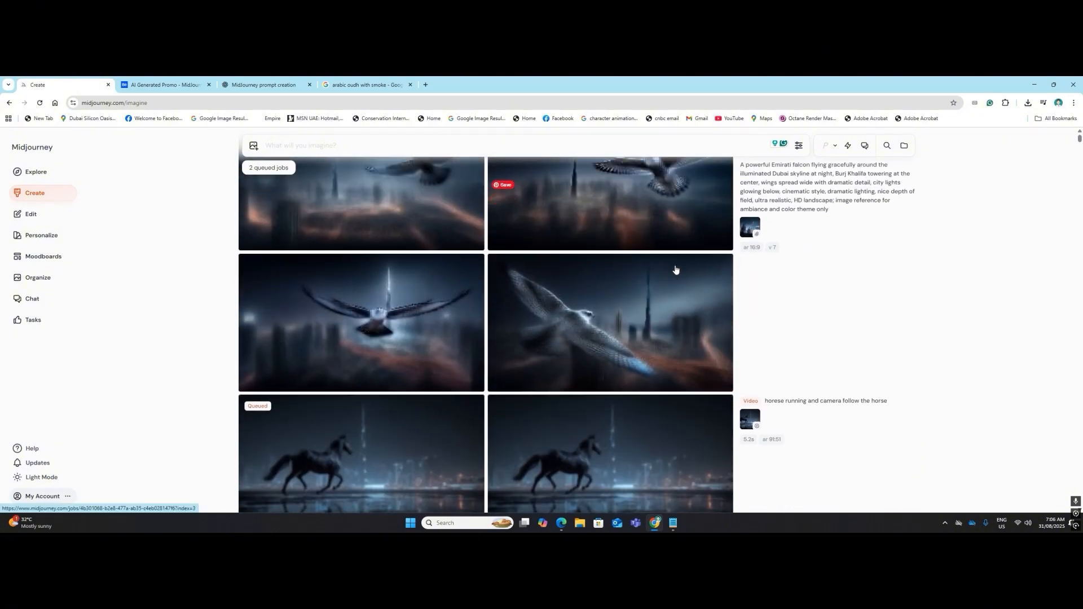
pyautogui.scroll(-2, 676, 269)
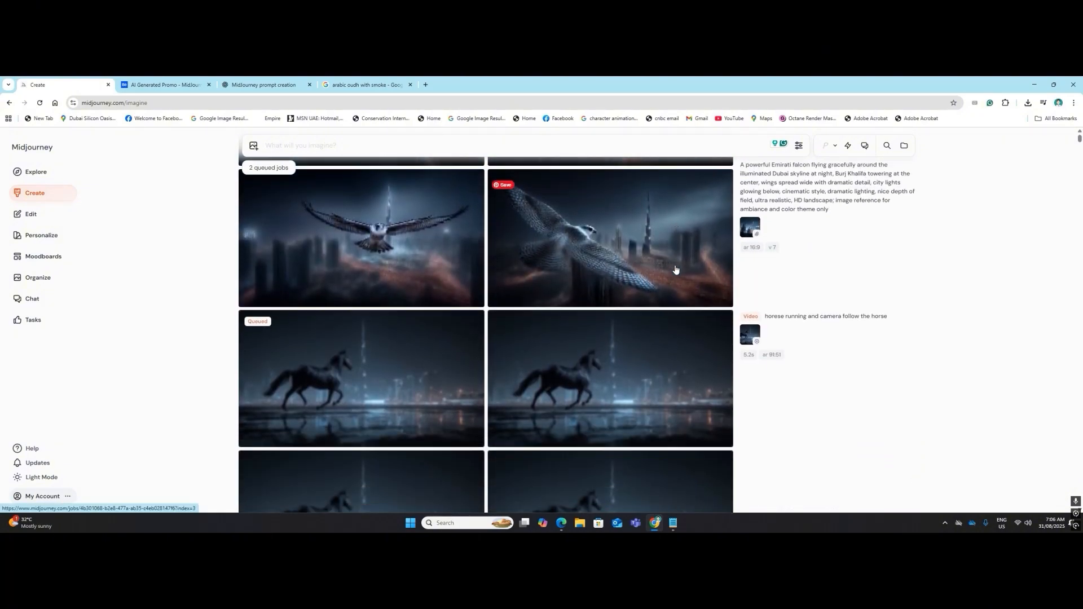
pyautogui.scroll(3, 676, 269)
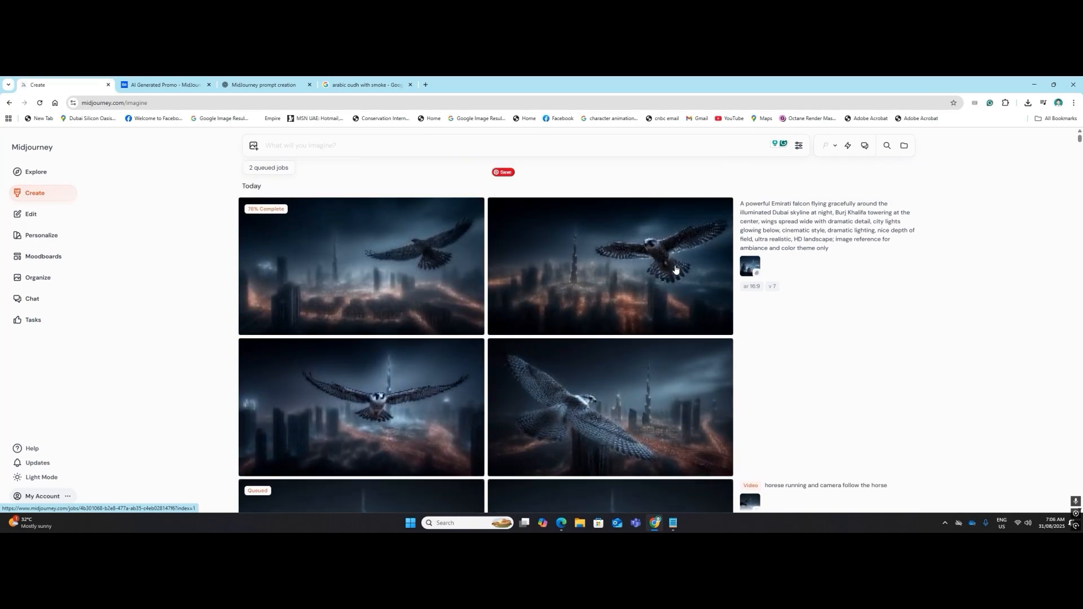
pyautogui.scroll(-2, 676, 270)
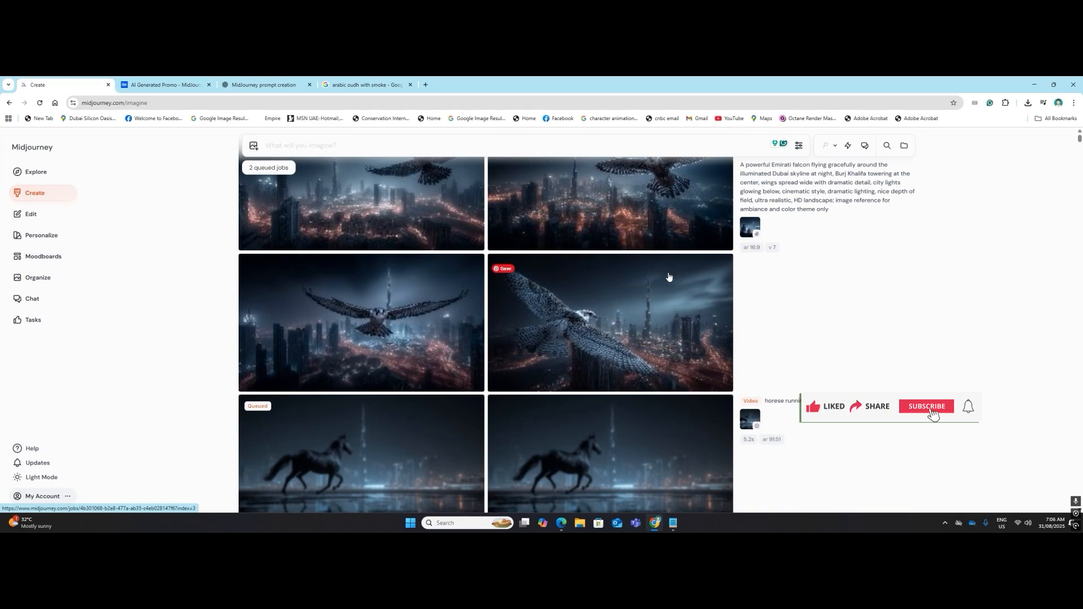
# Create strong variations of the first flying falcon image.
pyautogui.scroll(2, 669, 277)
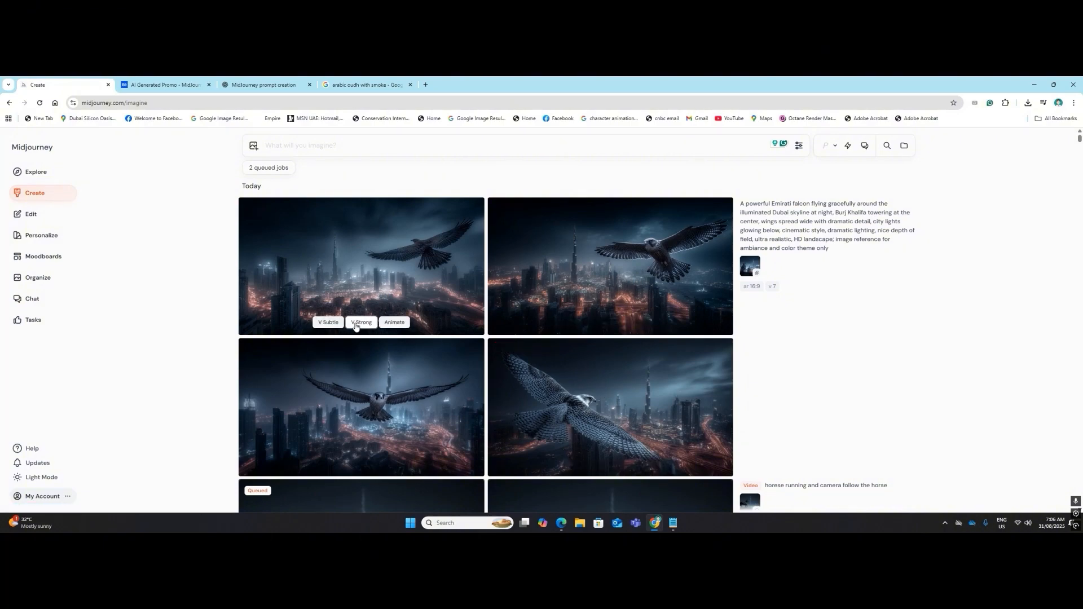
pyautogui.click(356, 324)
pyautogui.scroll(-5, 590, 375)
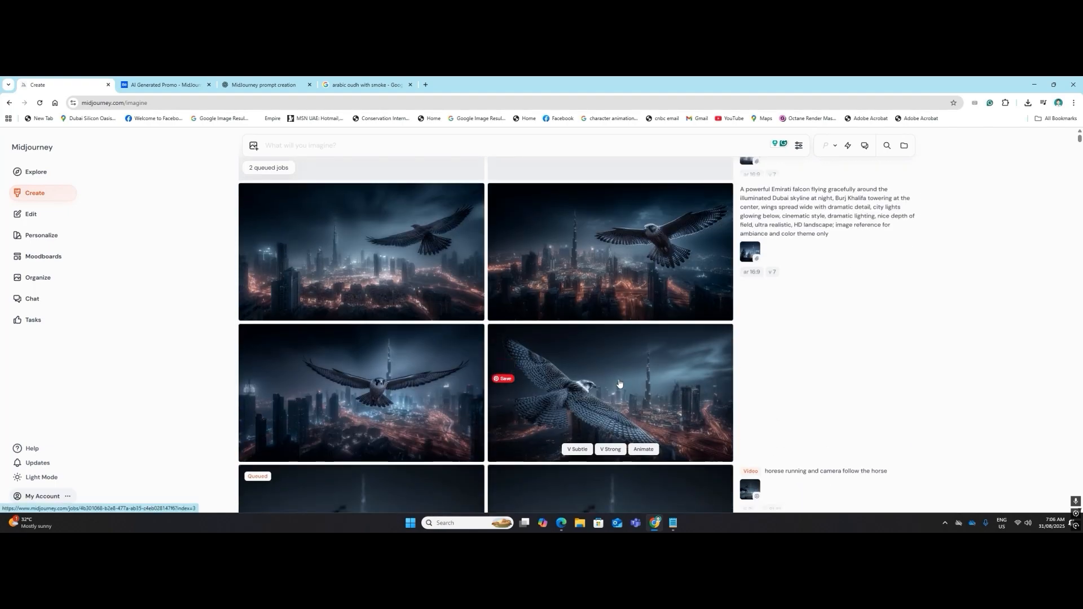
# Look through the falcon and running horse jobs, and examine the new variations of the flying falcon.
pyautogui.moveTo(610, 325)
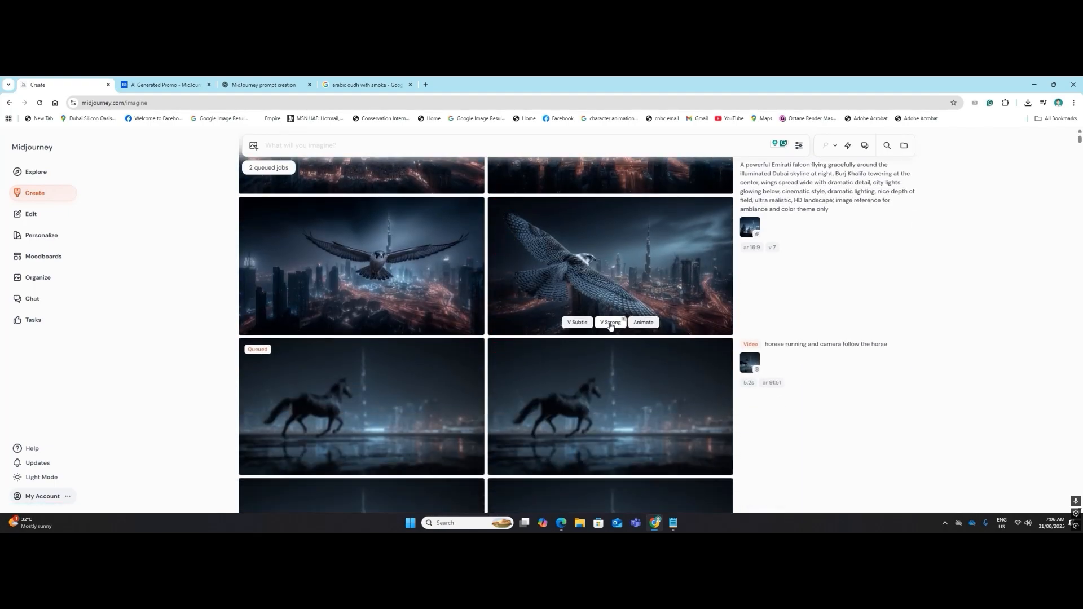
pyautogui.scroll(-3, 637, 378)
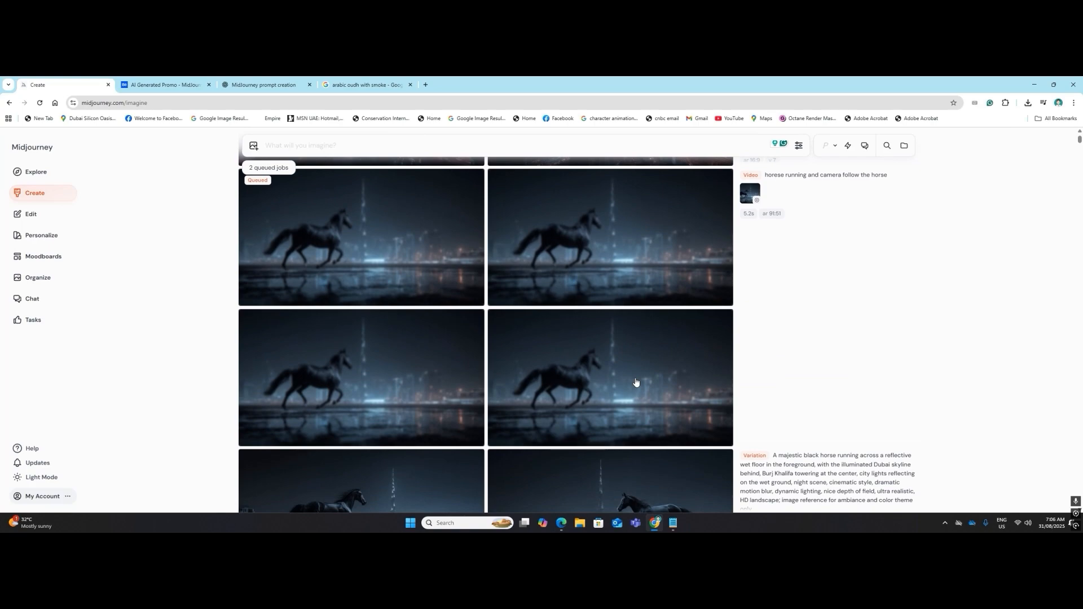
pyautogui.scroll(-3, 636, 382)
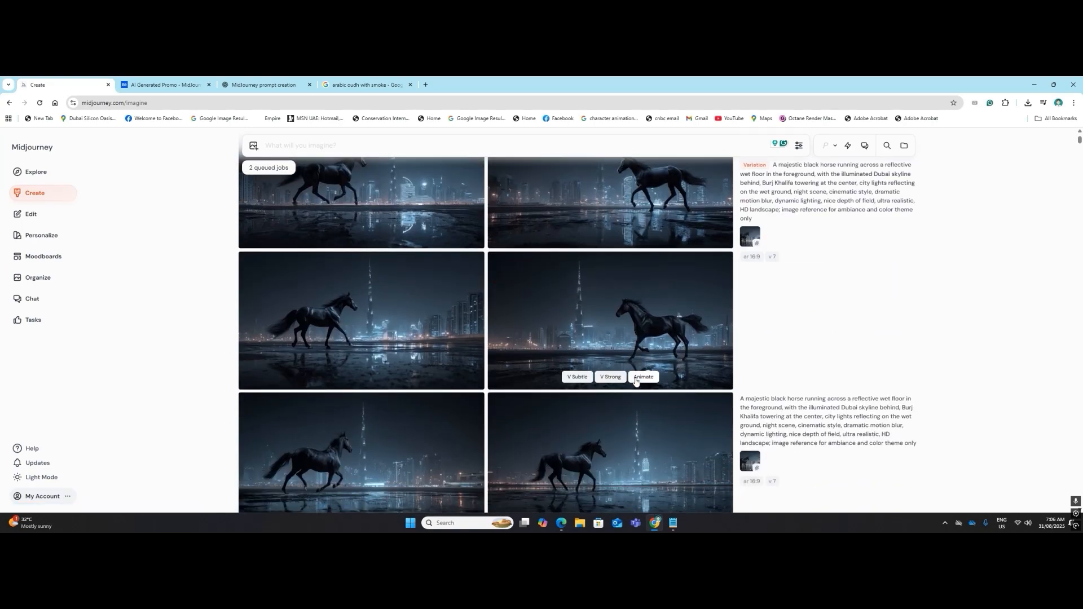
pyautogui.scroll(-3, 636, 383)
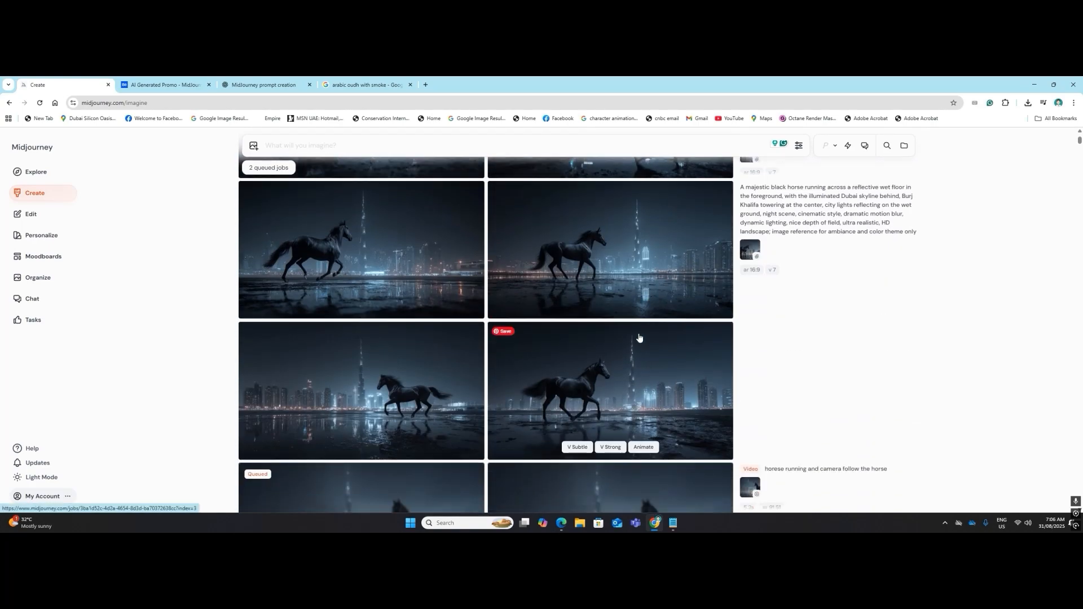
pyautogui.scroll(2, 632, 322)
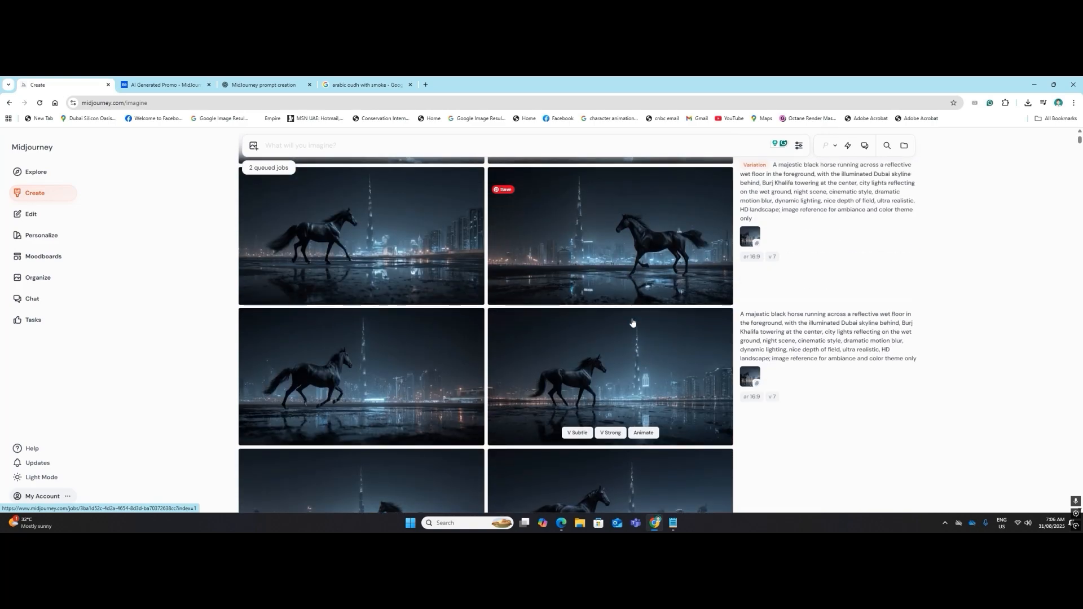
pyautogui.scroll(4, 632, 323)
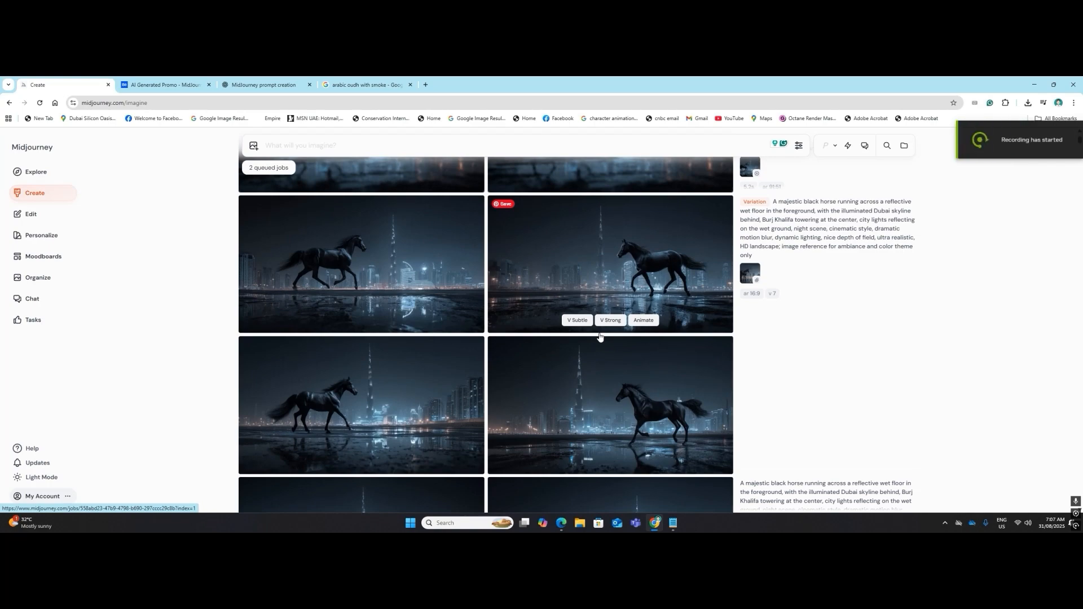
pyautogui.scroll(3, 259, 237)
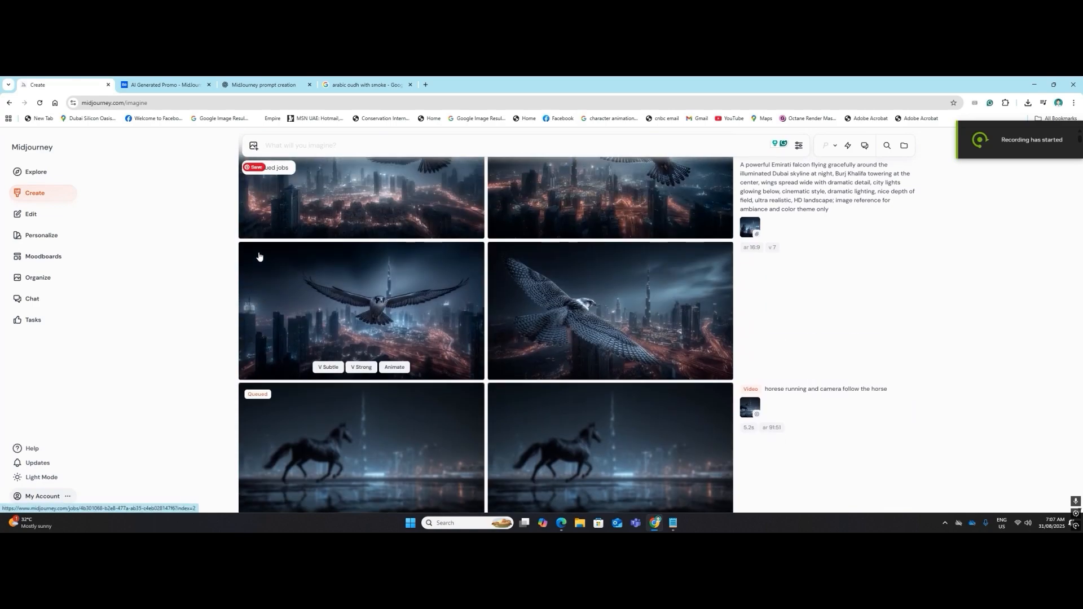
pyautogui.scroll(5, 259, 256)
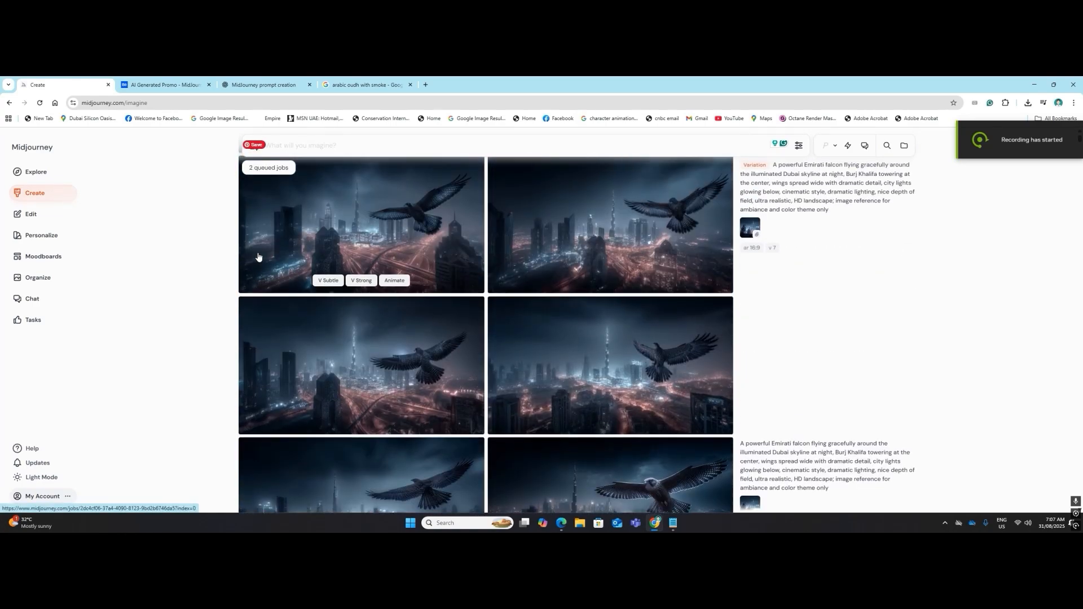
# Add the first image of the original, non-variation flying falcon job as the starting frame of a new video.
pyautogui.scroll(3, 254, 256)
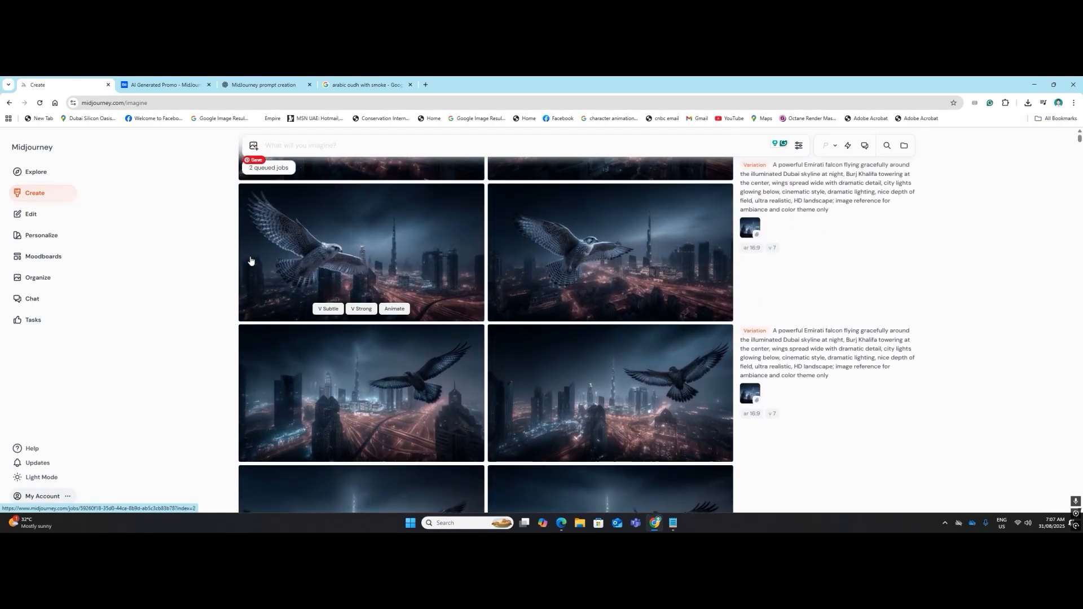
pyautogui.scroll(2, 252, 262)
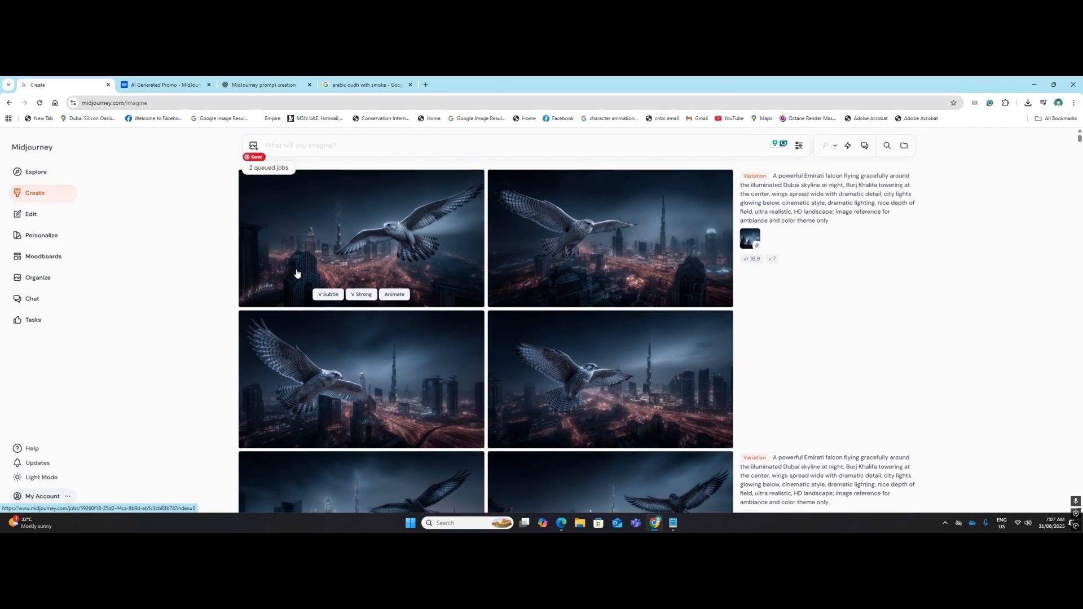
pyautogui.scroll(-4, 296, 274)
pyautogui.scroll(-2, 298, 274)
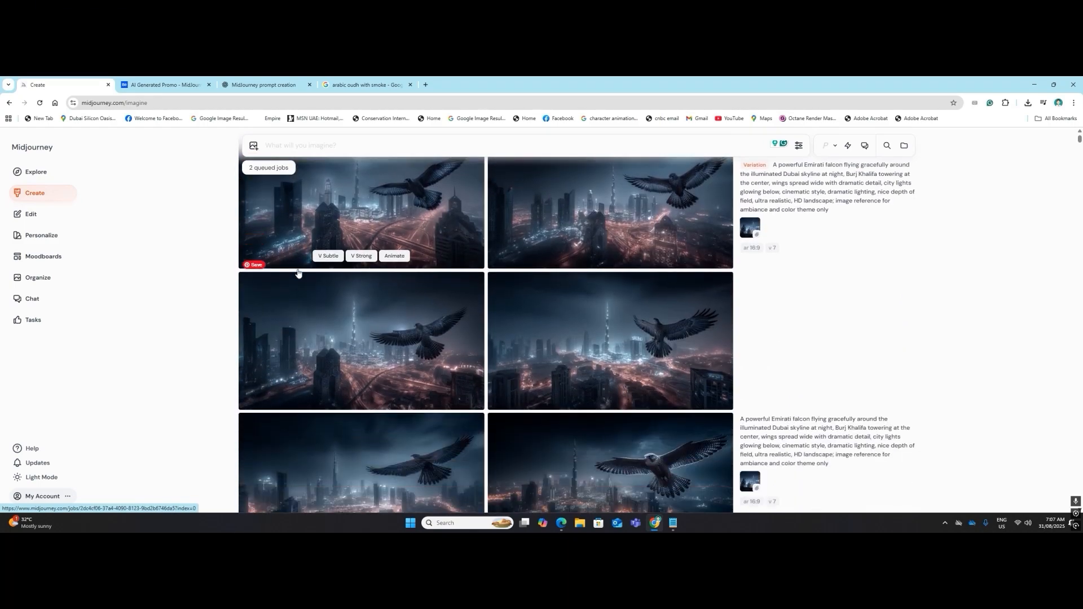
pyautogui.scroll(-2, 395, 326)
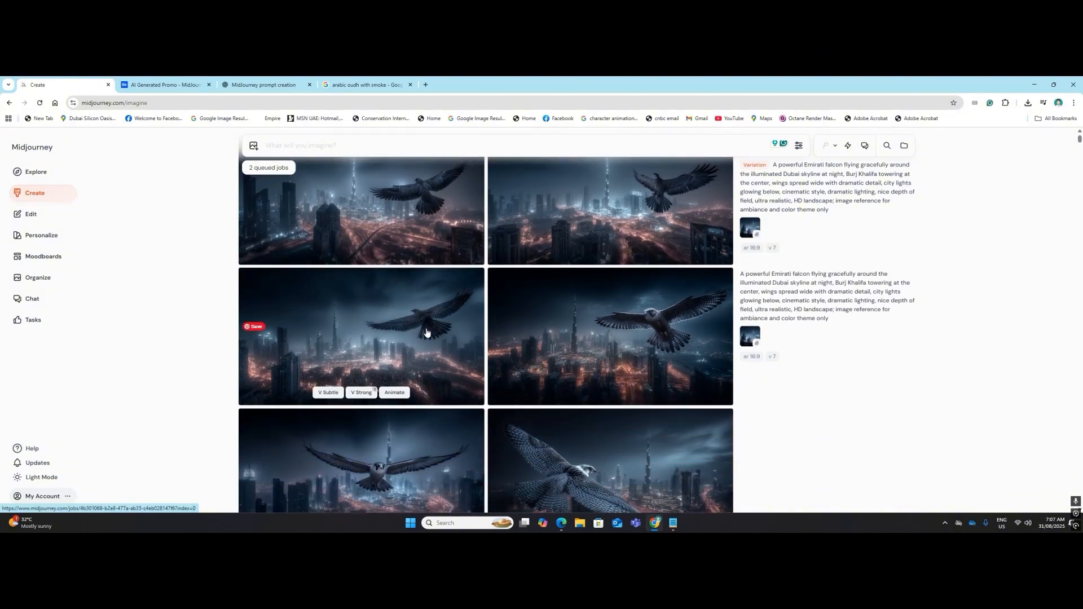
pyautogui.moveTo(423, 331); pyautogui.dragTo(333, 164)
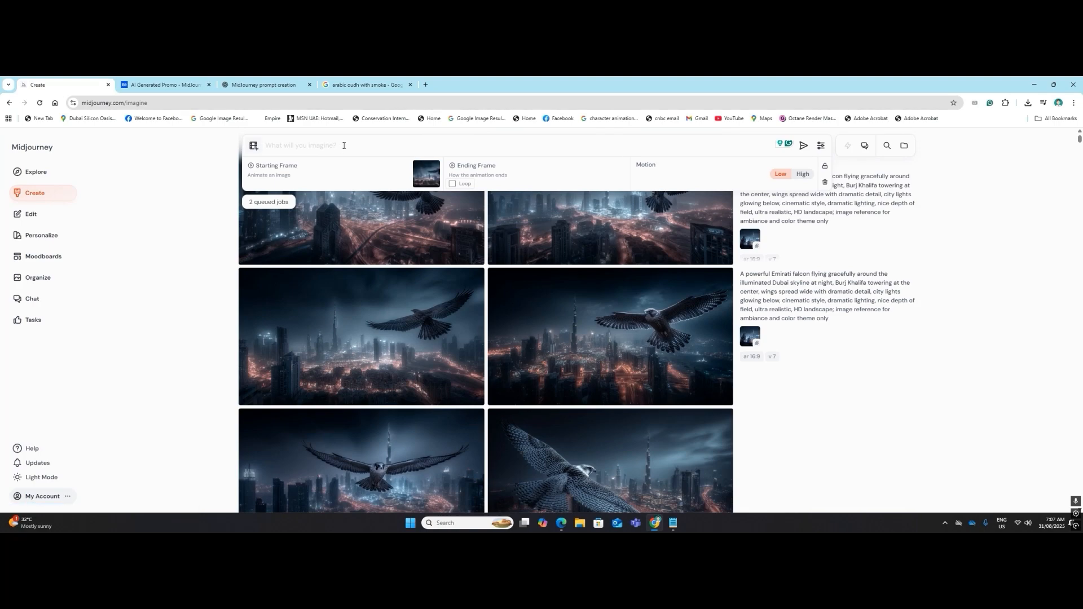
# Enter the video prompt "flacon flying in cinemtic style" and bring up the spelling suggestions for "cinemtic".
pyautogui.click(344, 146)
pyautogui.write('f')
pyautogui.write('n flying in cinemtic style')
pyautogui.rightClick(332, 145)
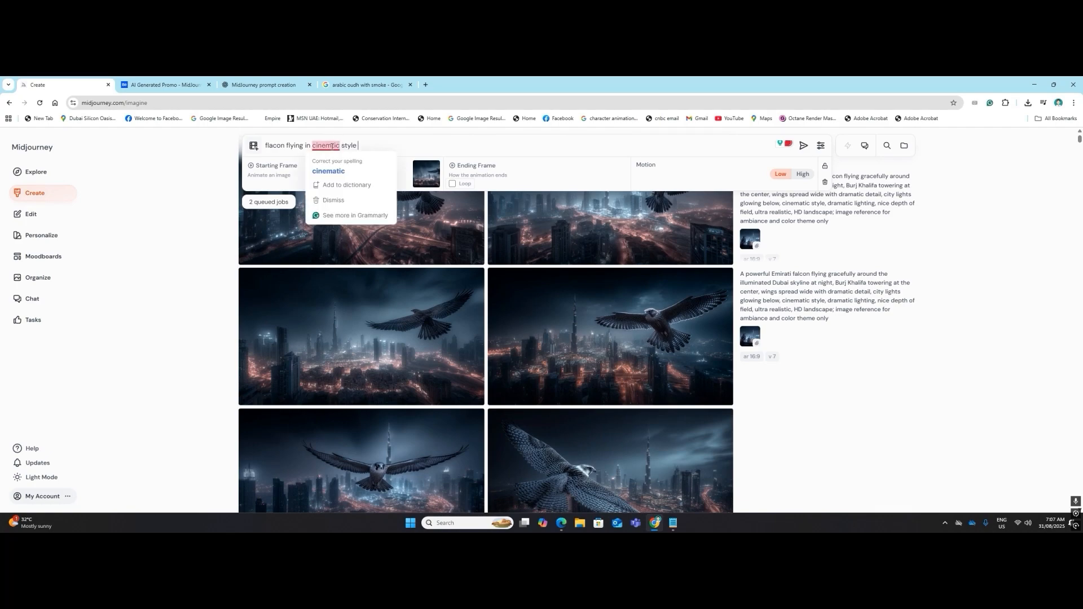
# Complete the animation prompt as "flacon flying in cinematic style and camera follow the falcon" and generate the video with high motion.
pyautogui.click(330, 171)
pyautogui.write('a')
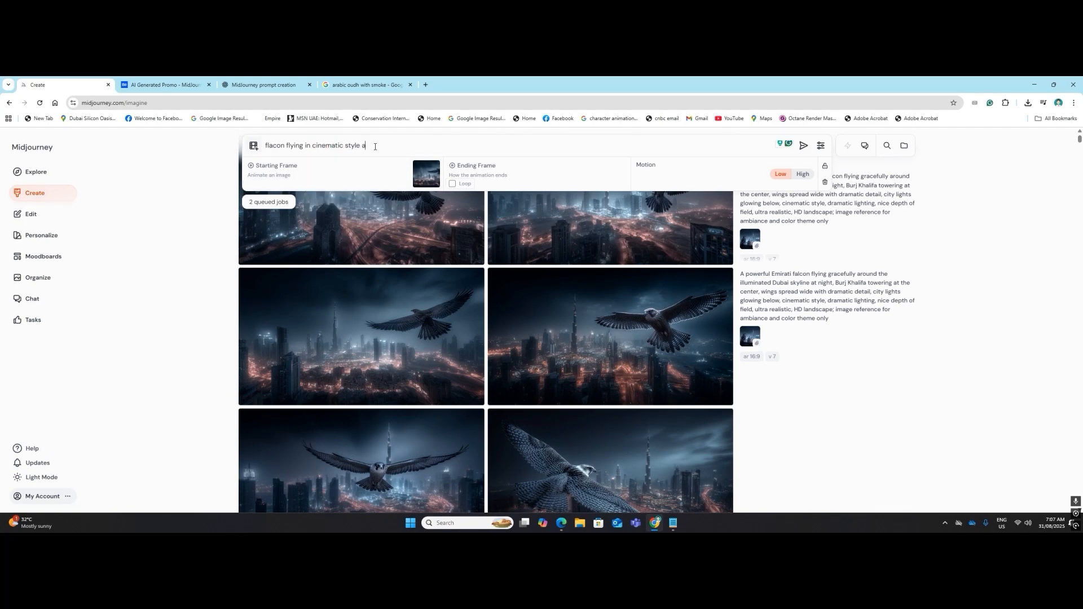
pyautogui.write('nd camera follow the falcon')
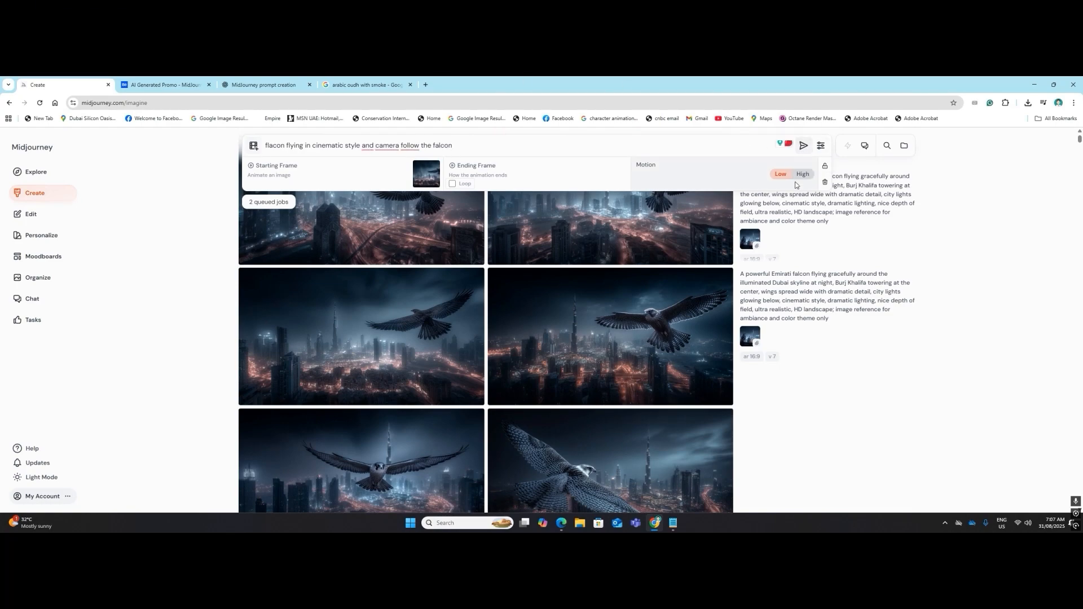
pyautogui.click(803, 174)
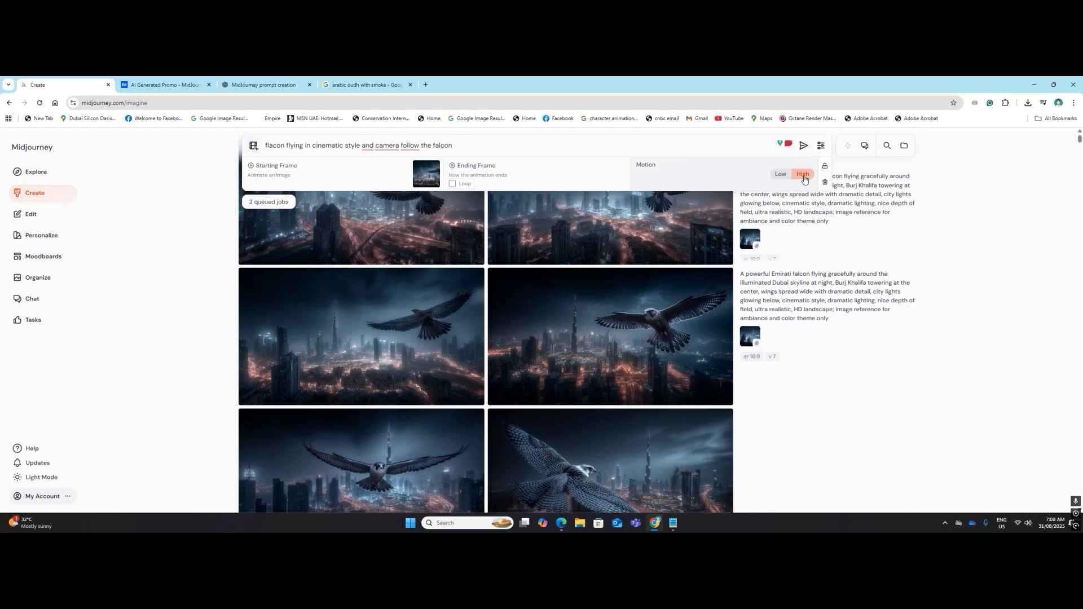
pyautogui.click(801, 148)
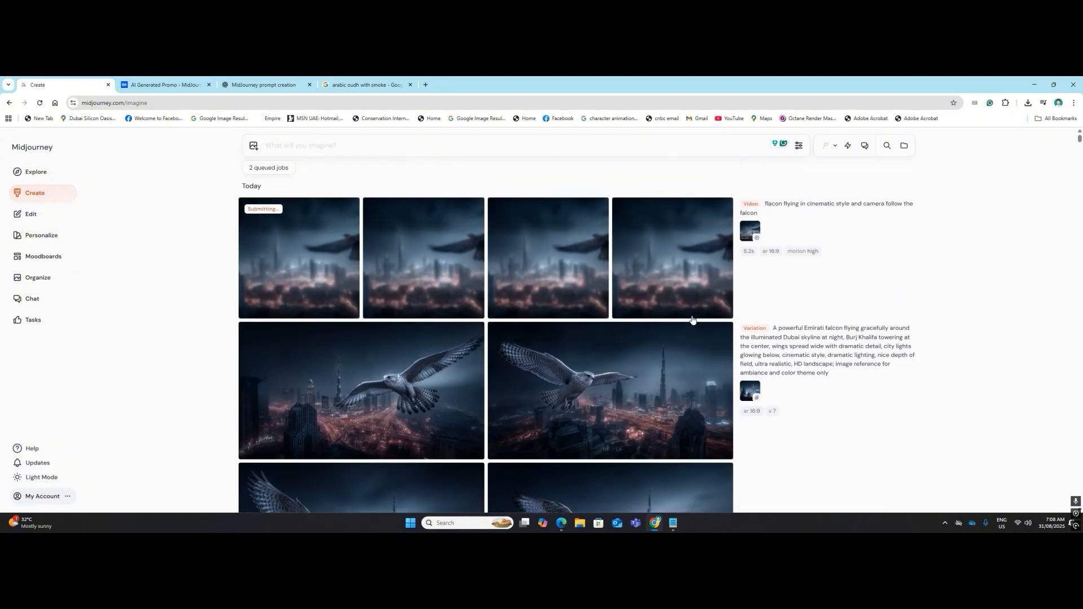
# Examine the queued falcon and horse videos and the generated image variations in the creation feed.
pyautogui.scroll(-4, 690, 322)
pyautogui.scroll(-8, 688, 323)
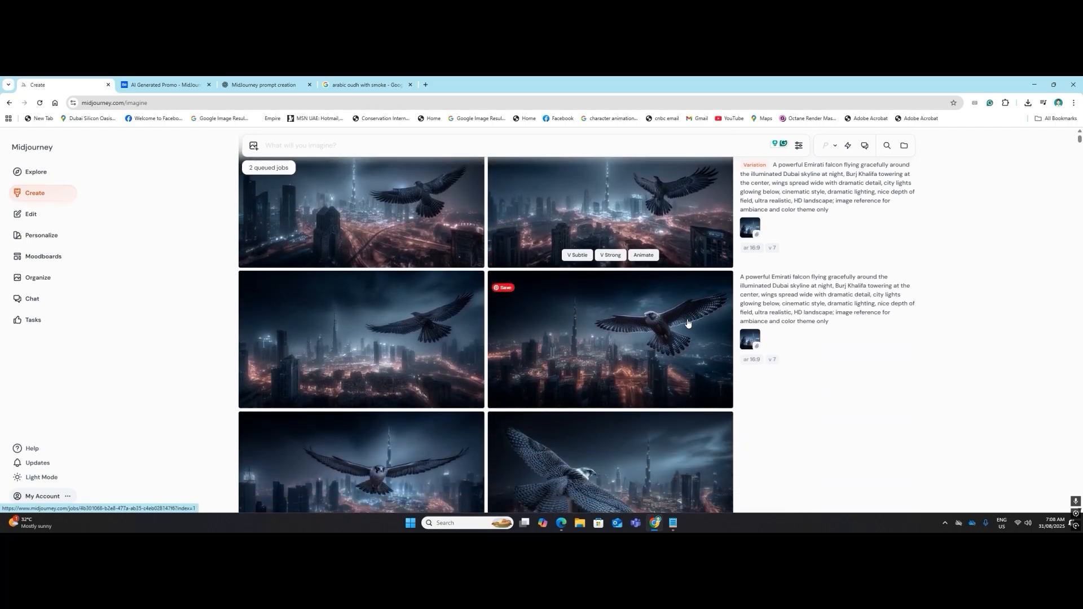
pyautogui.scroll(-5, 688, 323)
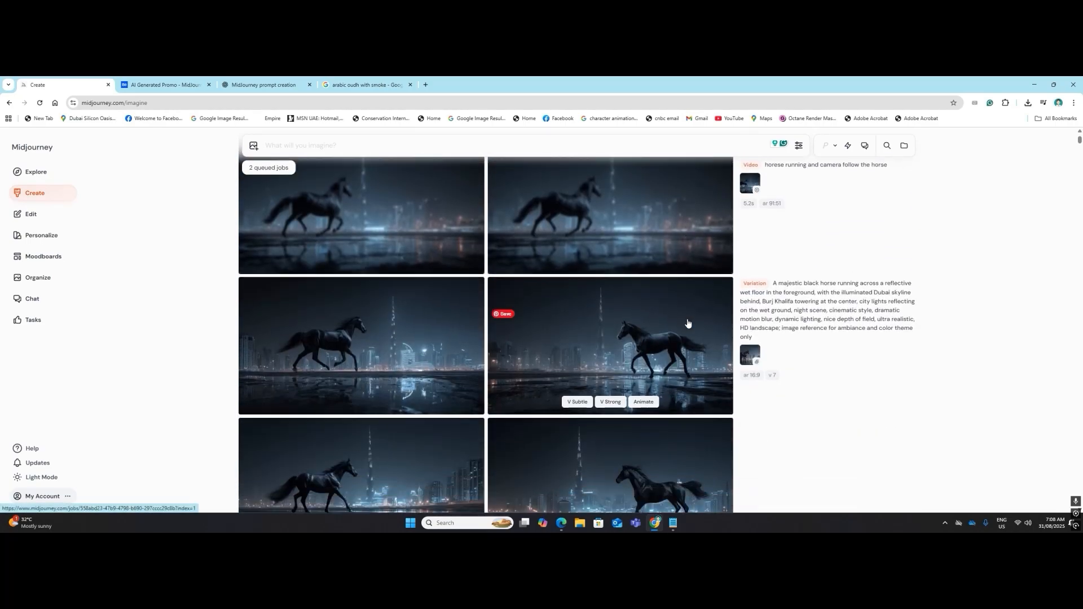
pyautogui.scroll(-6, 687, 323)
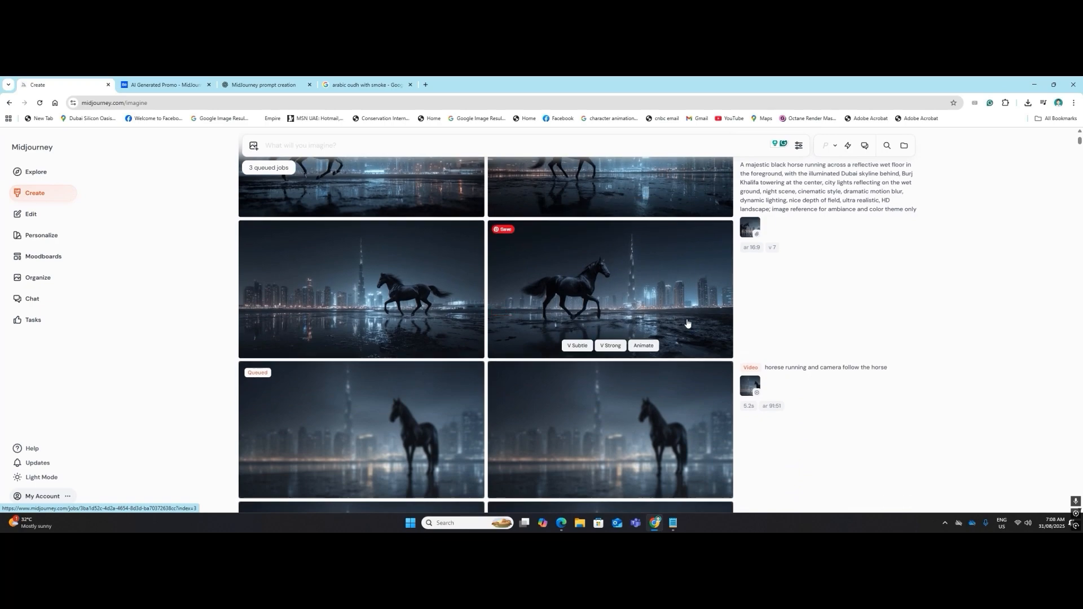
pyautogui.scroll(-8, 637, 321)
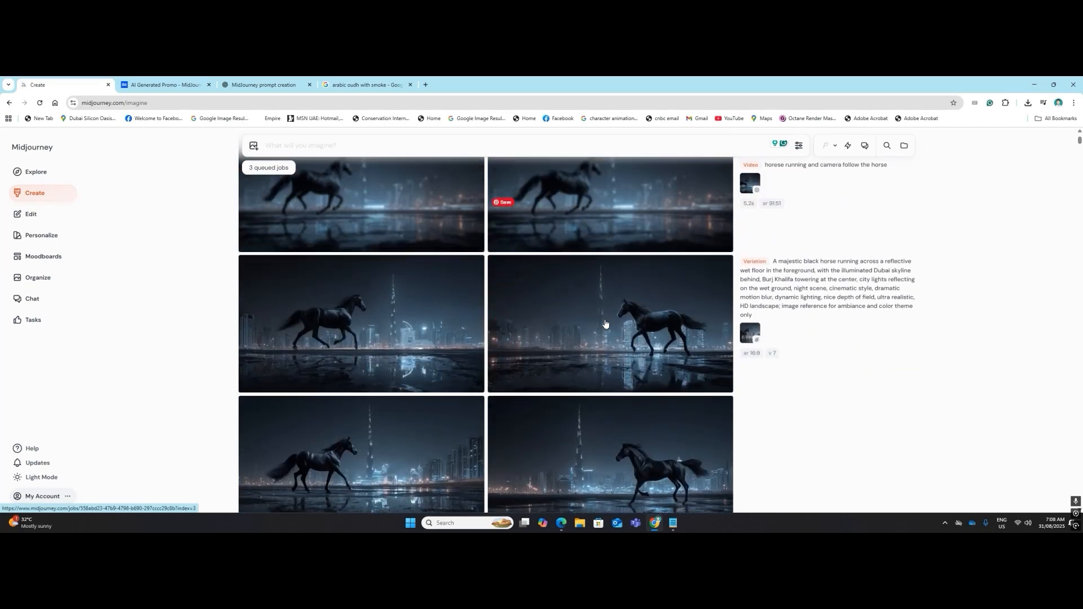
pyautogui.scroll(5, 607, 323)
pyautogui.scroll(6, 602, 324)
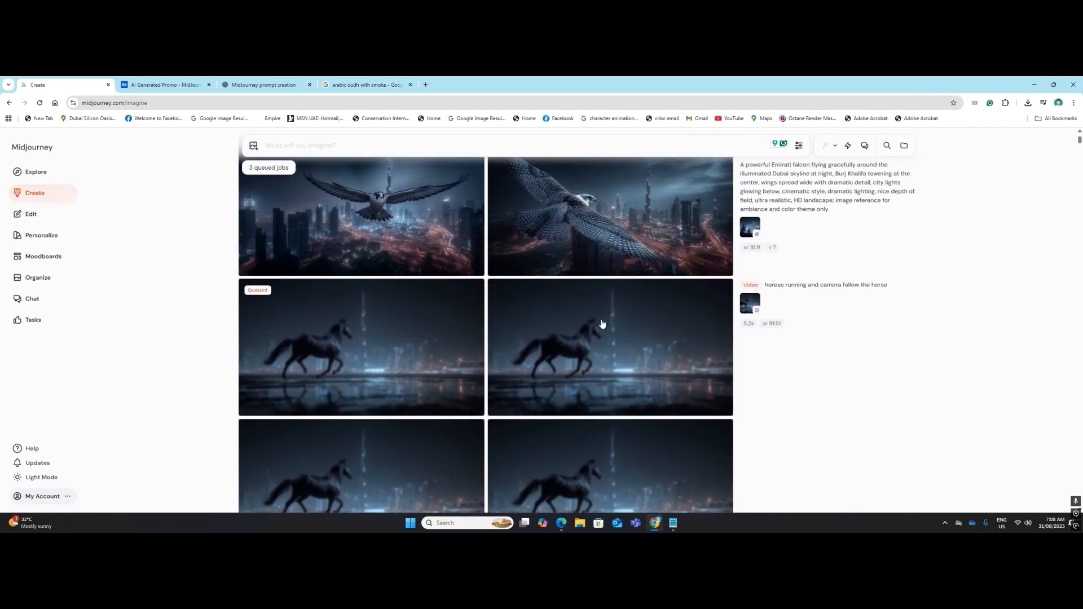
pyautogui.scroll(3, 602, 323)
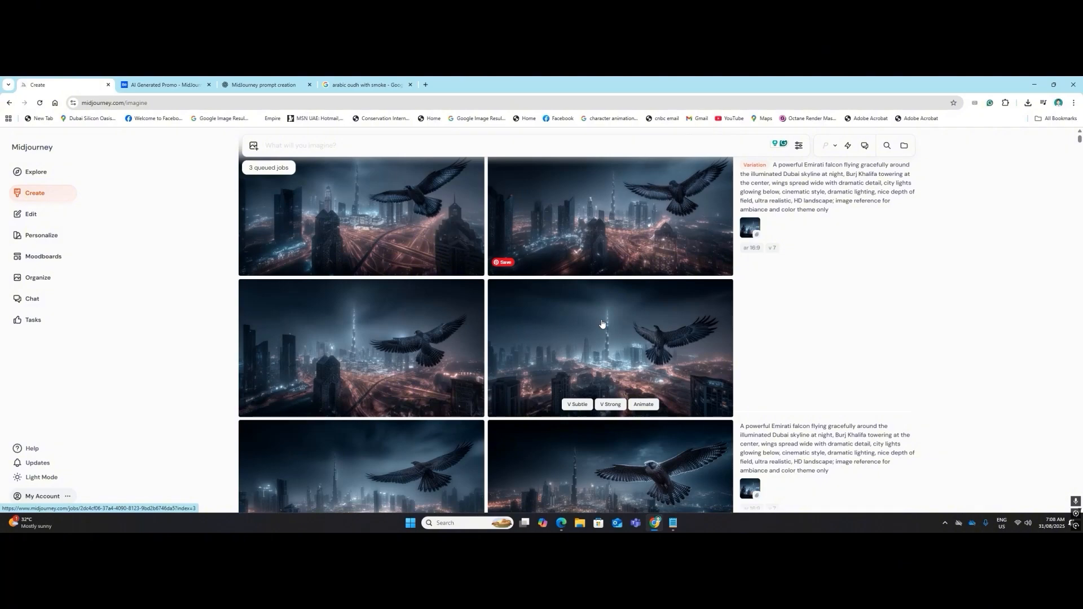
pyautogui.scroll(2, 602, 323)
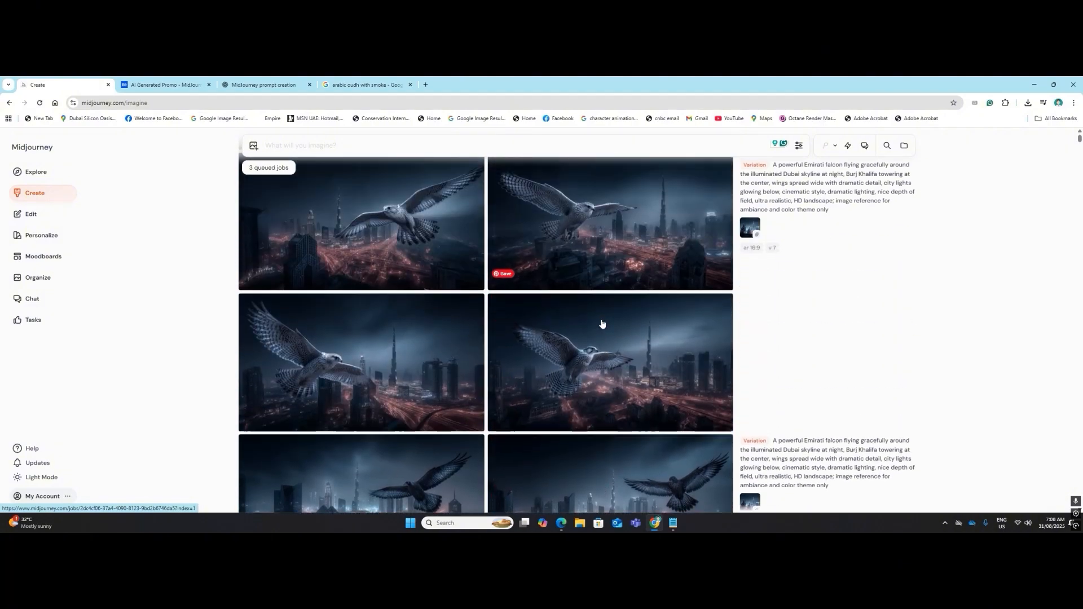
pyautogui.scroll(4, 602, 324)
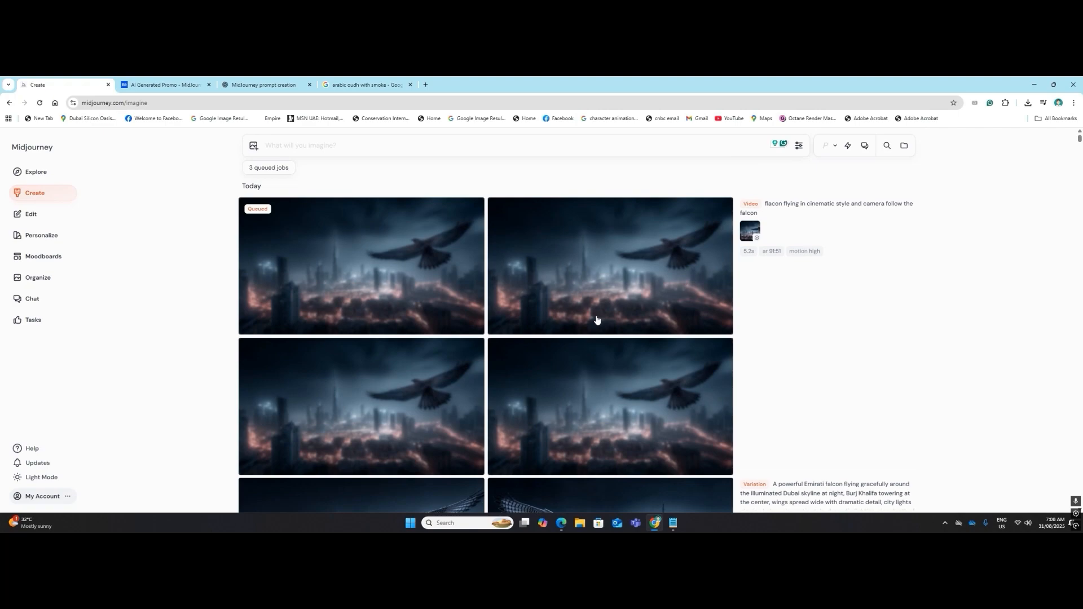
pyautogui.scroll(-6, 597, 319)
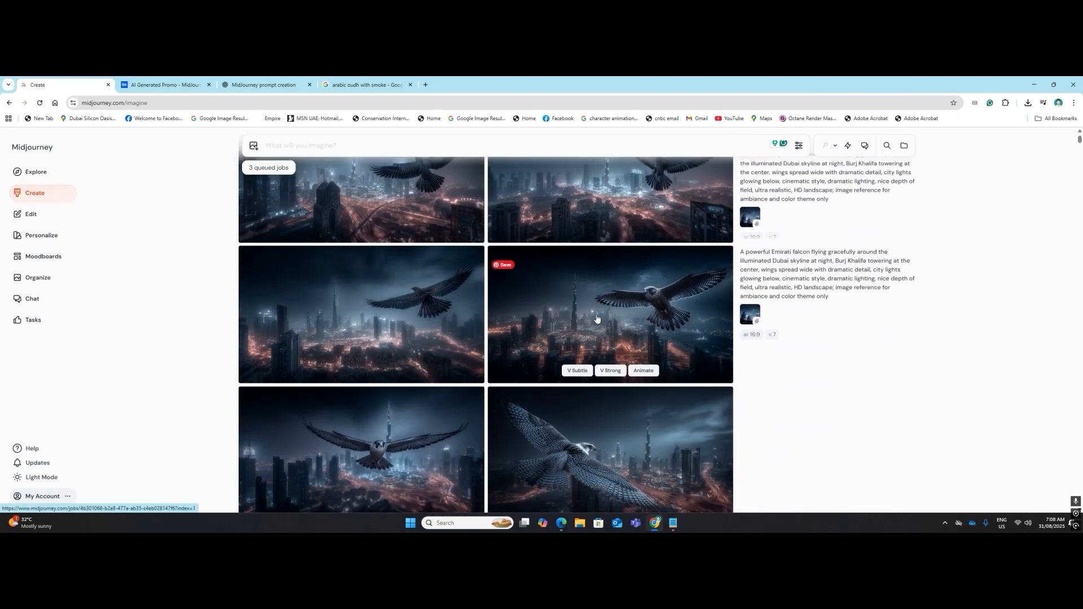
pyautogui.scroll(-3, 596, 319)
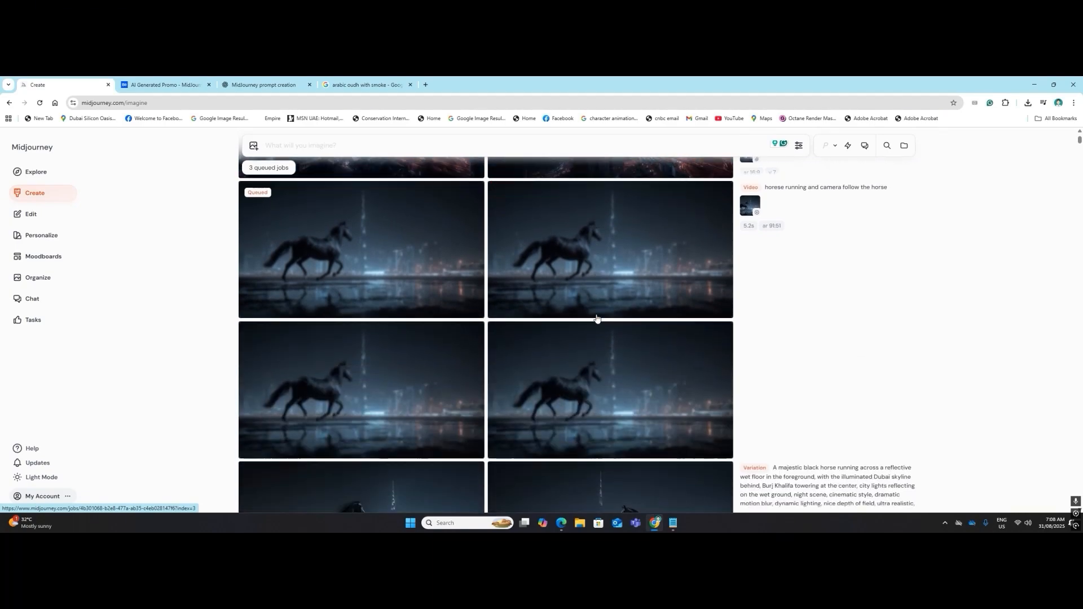
pyautogui.scroll(-4, 596, 319)
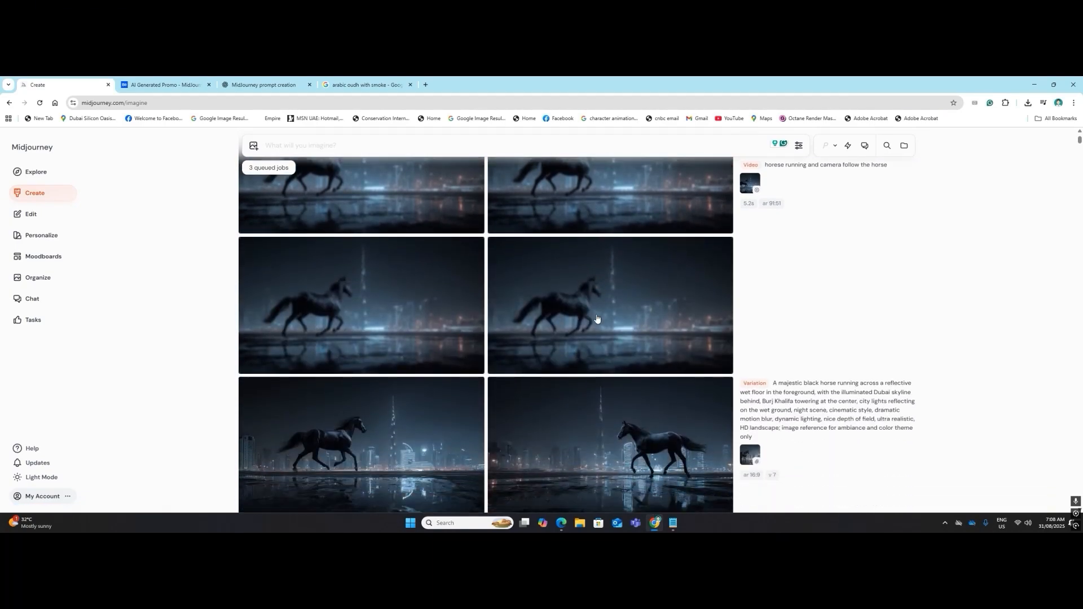
pyautogui.scroll(-2, 597, 319)
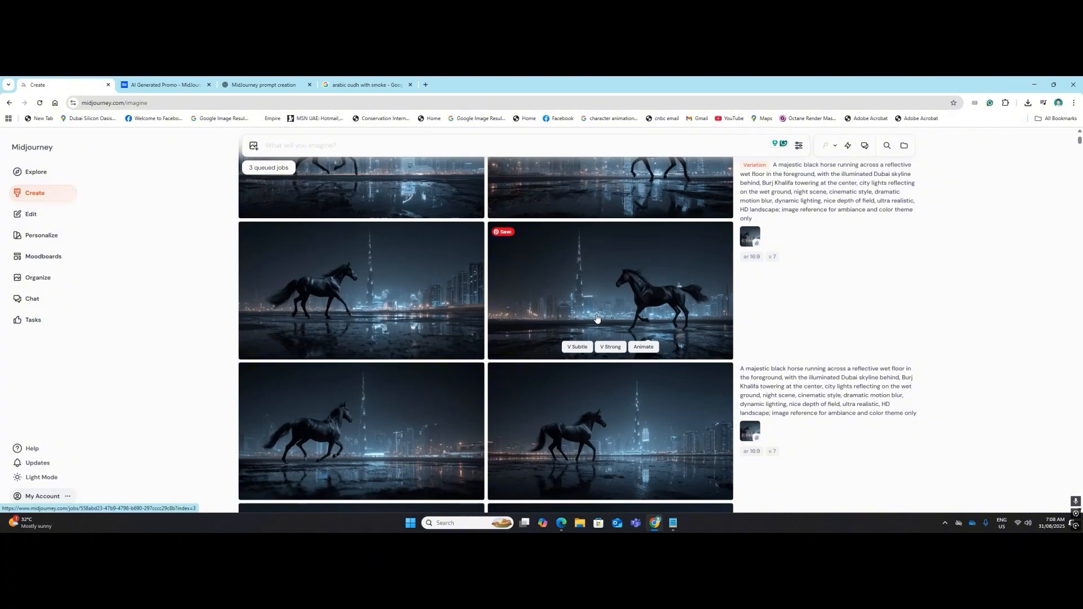
pyautogui.scroll(6, 597, 319)
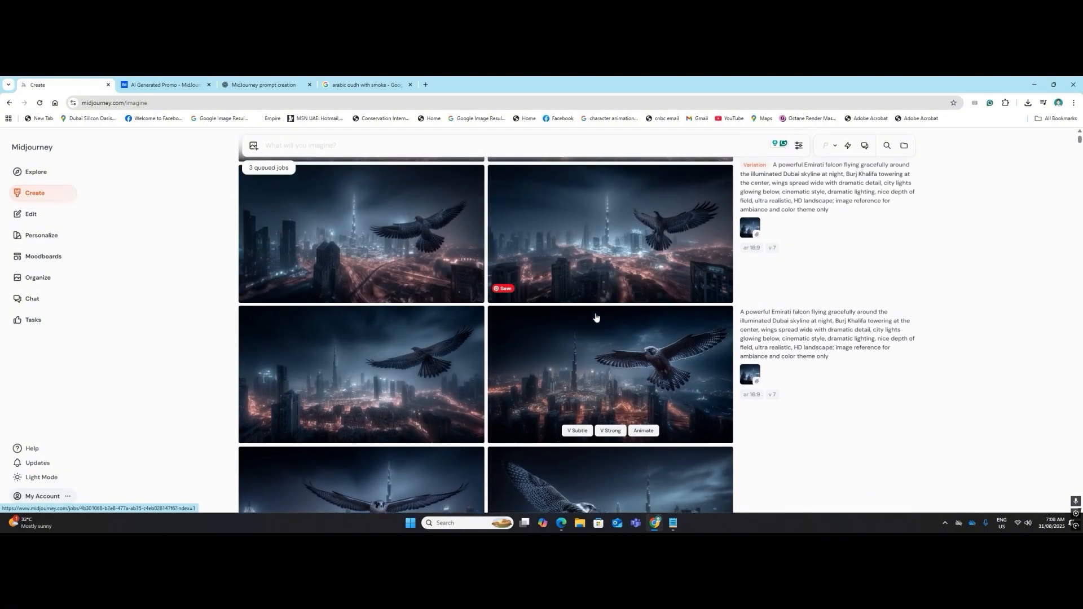
pyautogui.scroll(11, 596, 317)
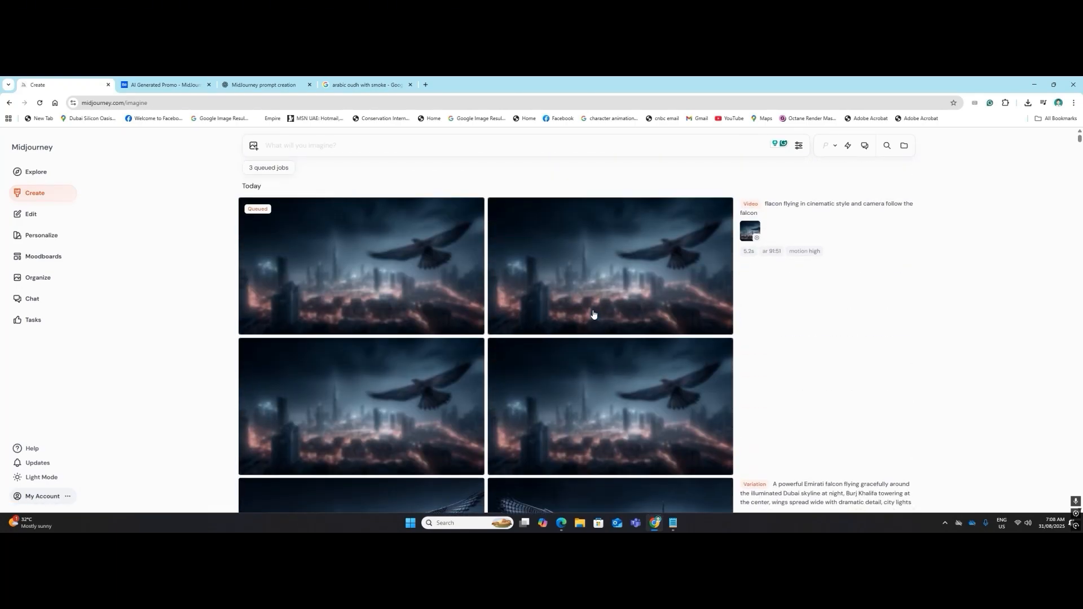
pyautogui.scroll(-2, 593, 314)
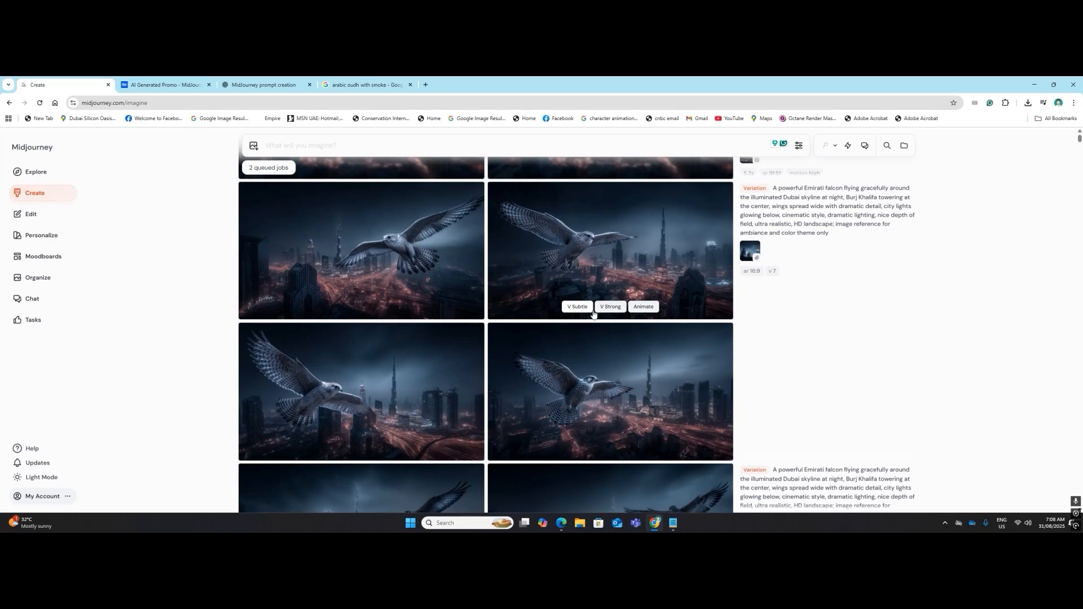
pyautogui.scroll(-4, 593, 314)
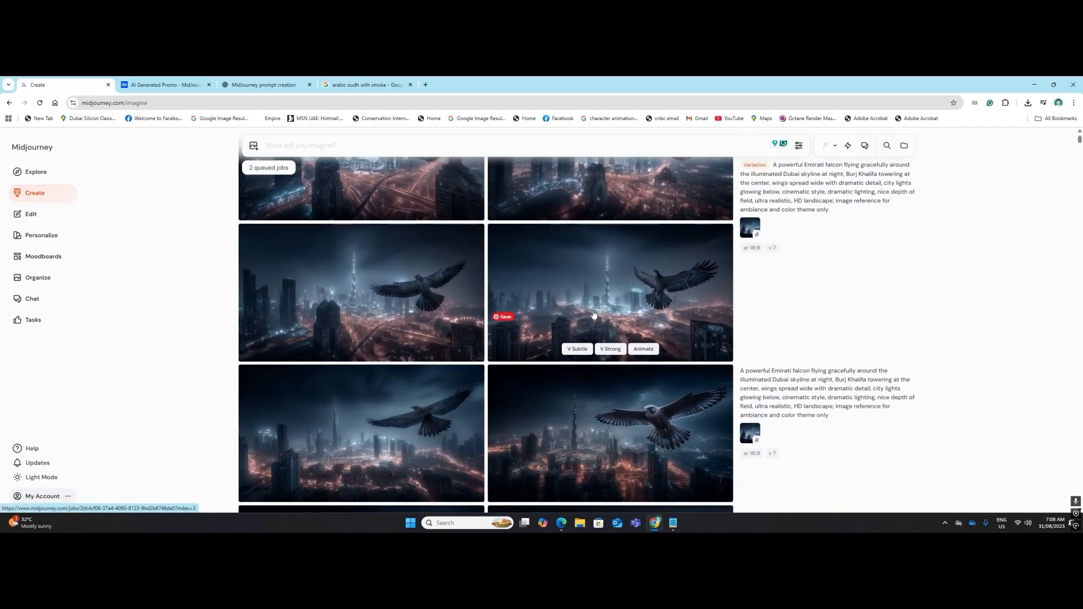
pyautogui.scroll(-3, 592, 314)
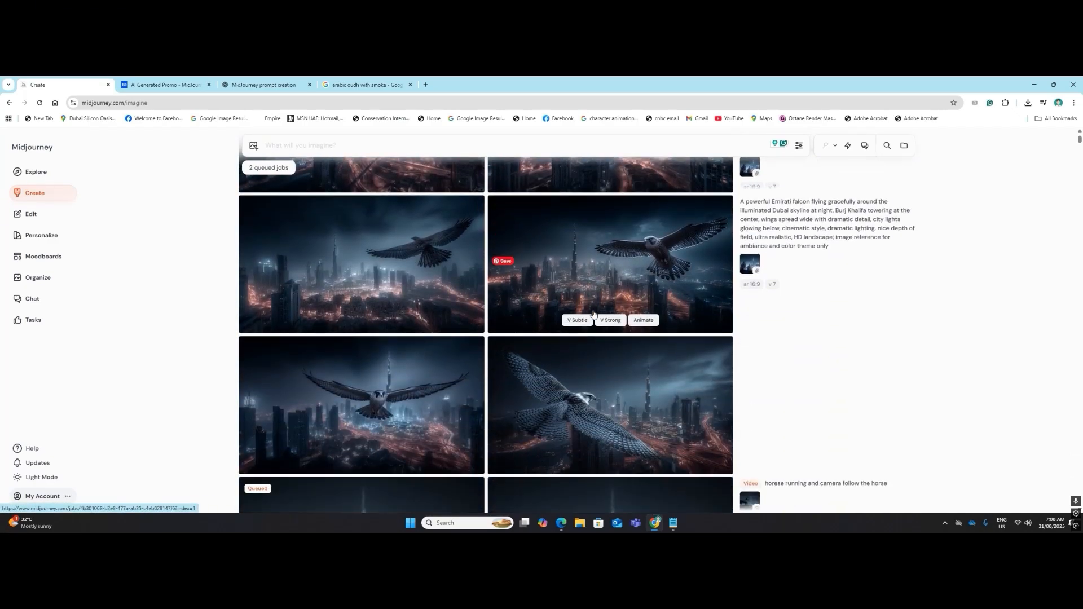
pyautogui.scroll(16, 593, 315)
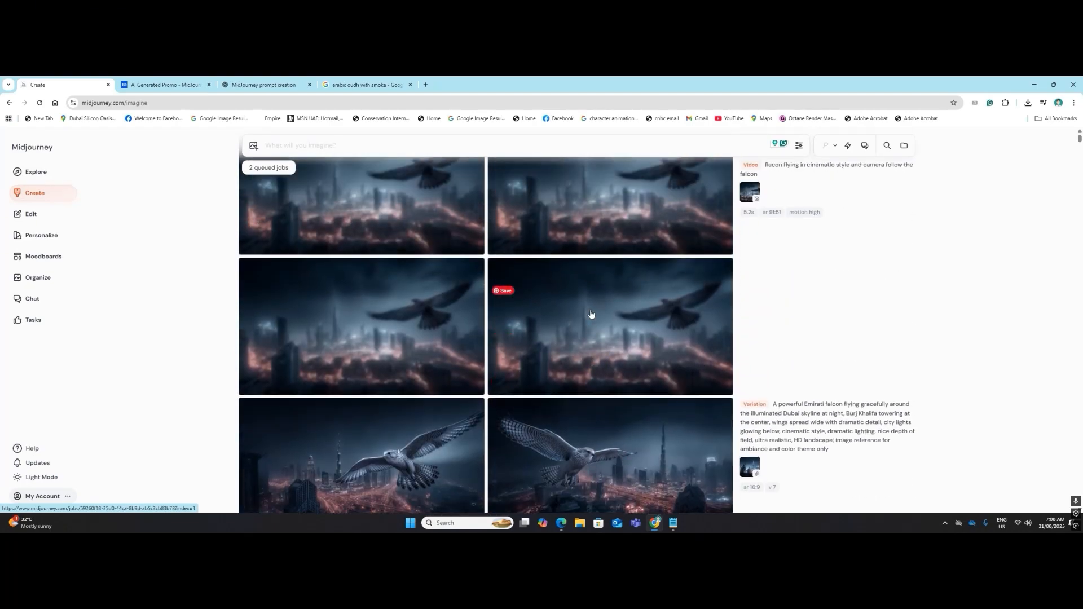
pyautogui.scroll(2, 586, 308)
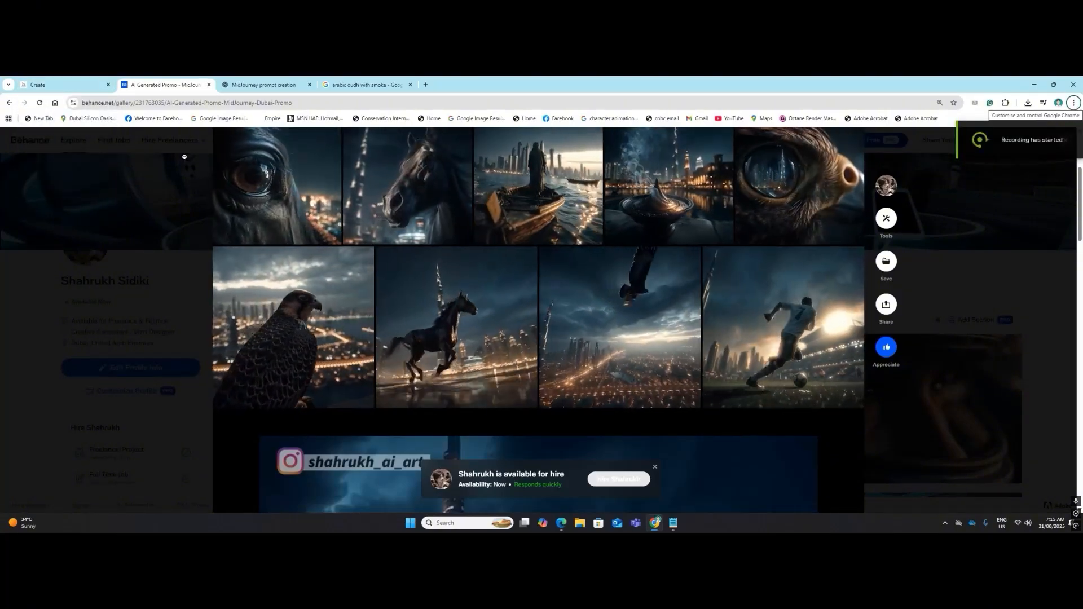
# Switch to Midjourney's creation feed and automatically extend the second video of the newest running horse set.
pyautogui.click(66, 81)
pyautogui.moveTo(363, 254)
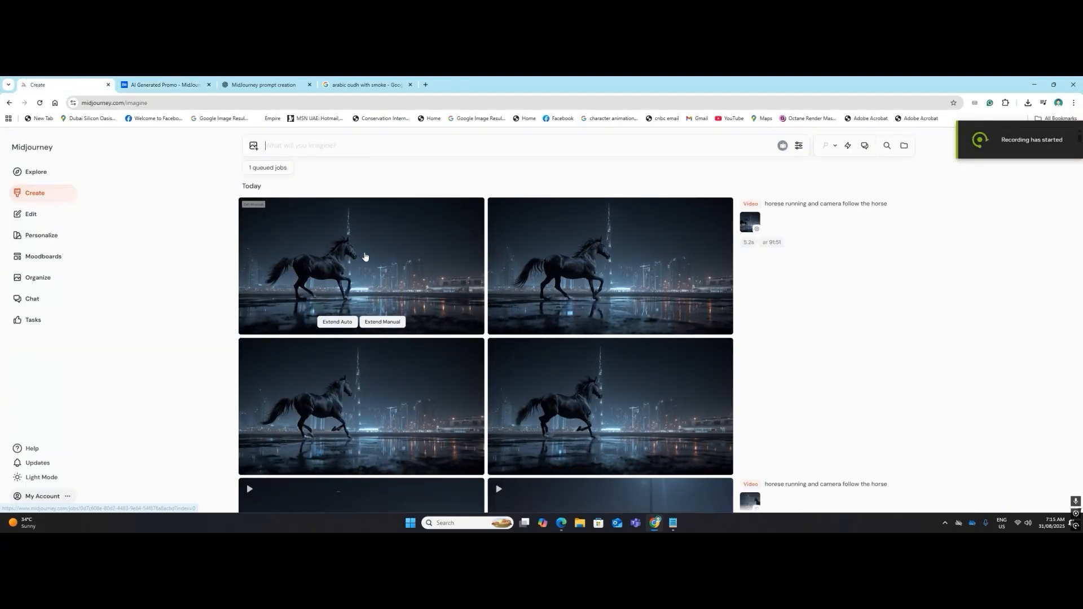
pyautogui.moveTo(658, 321)
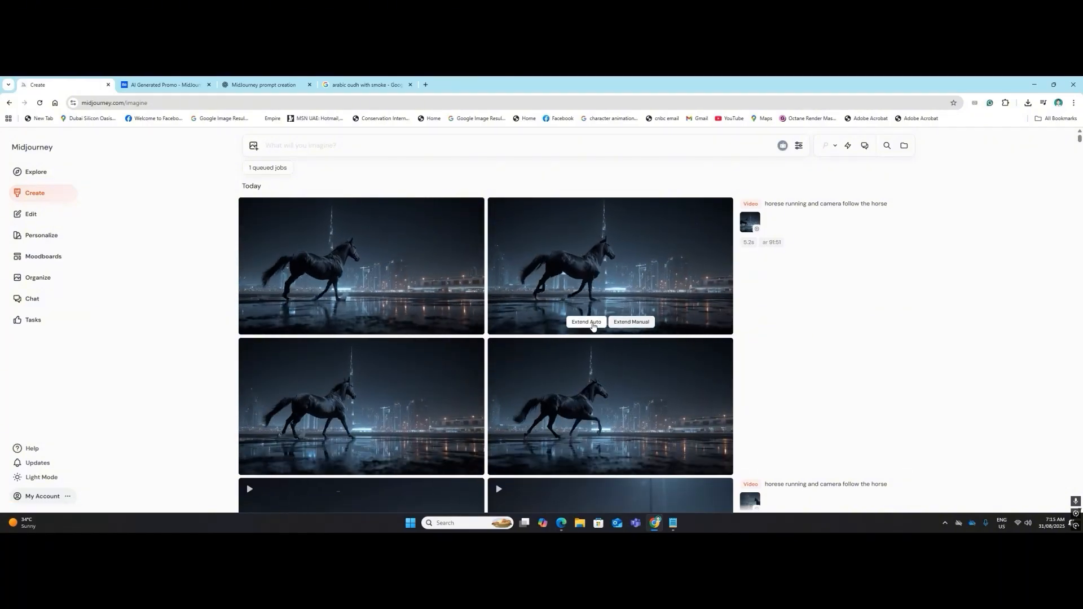
pyautogui.click(586, 322)
# Examine the finished horse videos and the falcon image variations over the Dubai skyline.
pyautogui.scroll(-1, 531, 364)
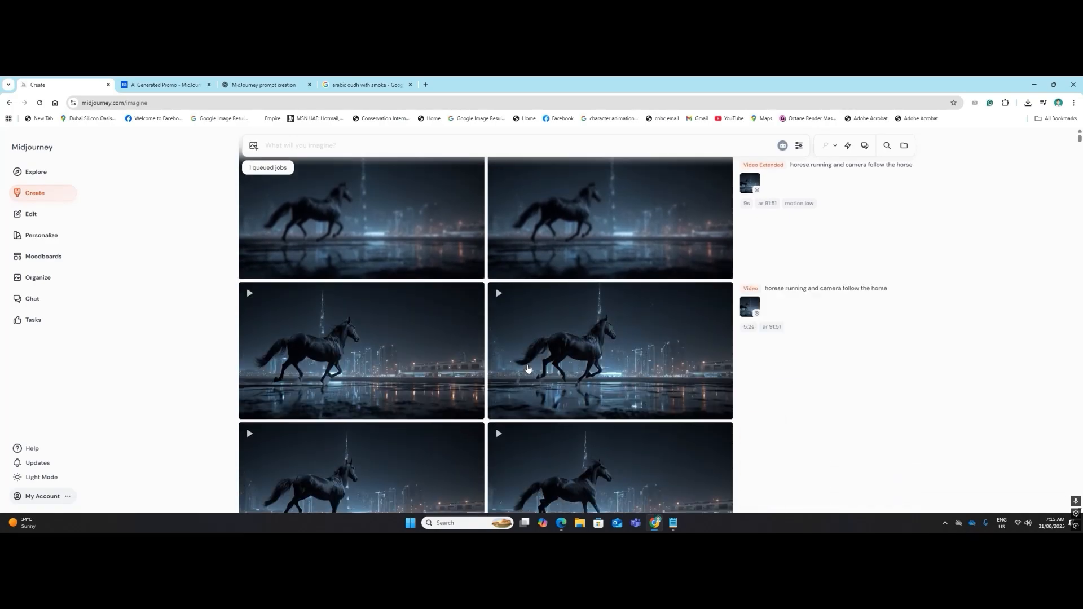
pyautogui.scroll(-5, 532, 360)
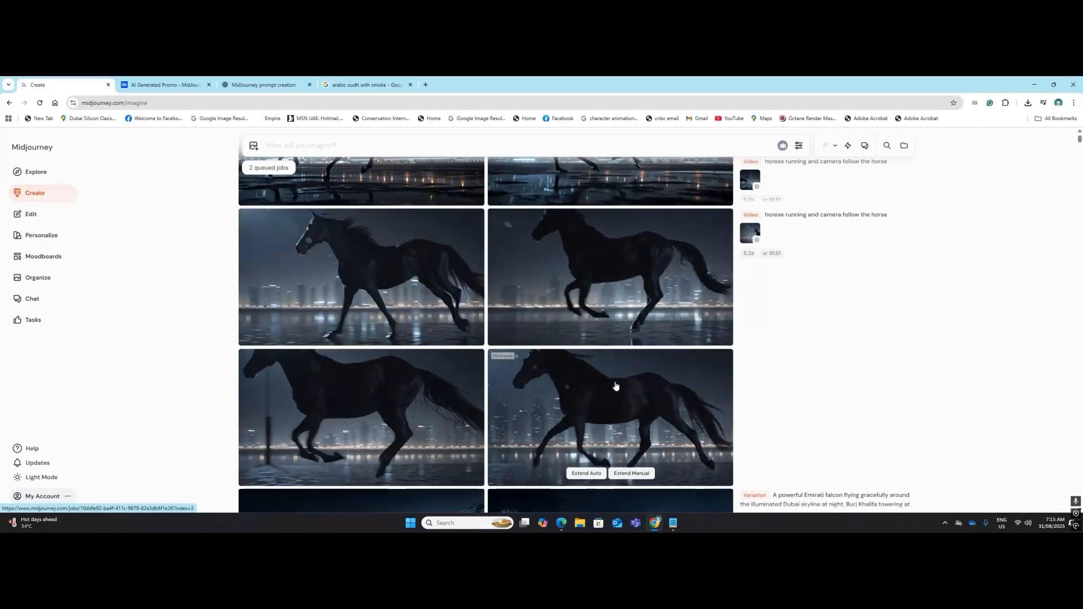
pyautogui.scroll(-3, 615, 386)
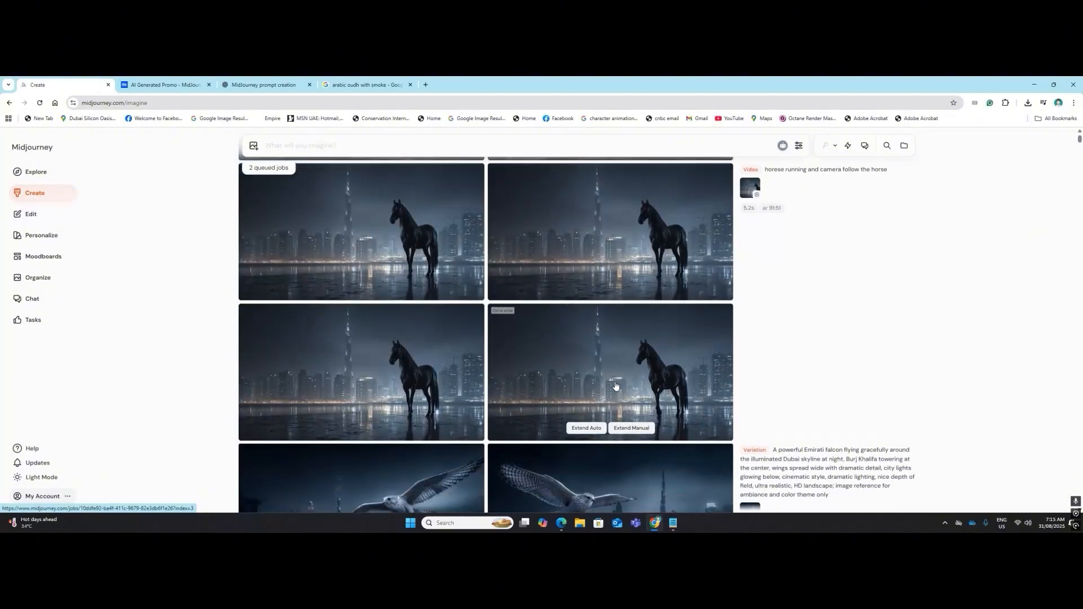
pyautogui.scroll(3, 615, 387)
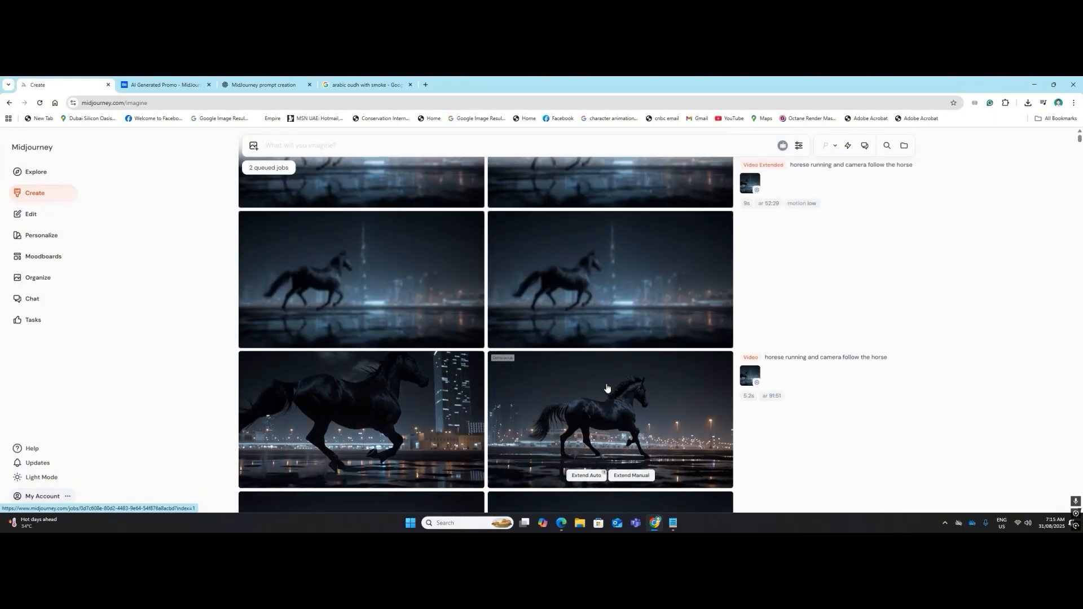
pyautogui.scroll(2, 468, 363)
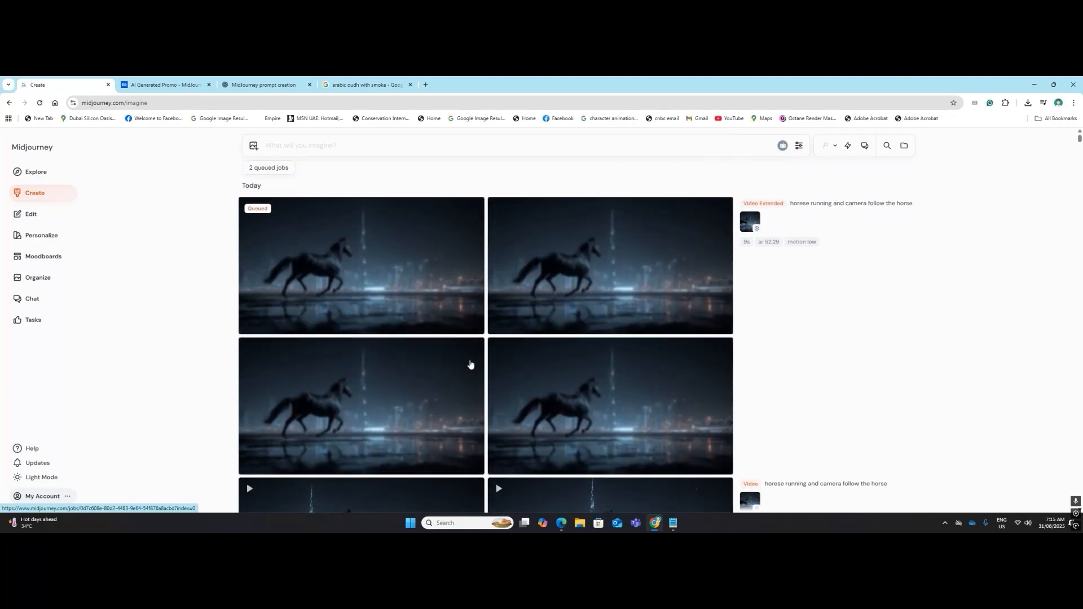
pyautogui.scroll(-5, 472, 363)
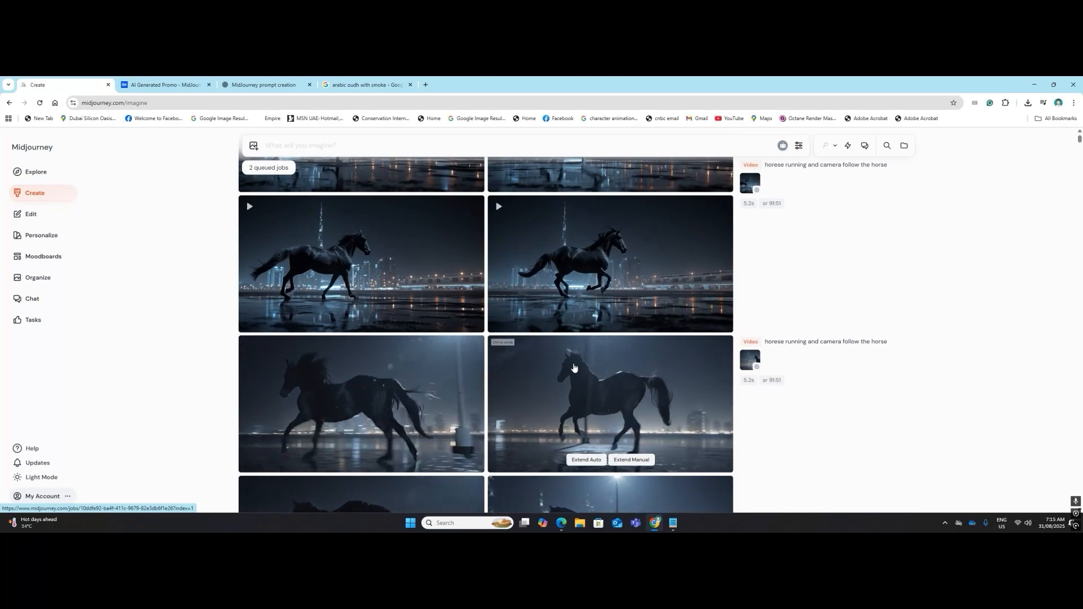
pyautogui.scroll(-1, 418, 380)
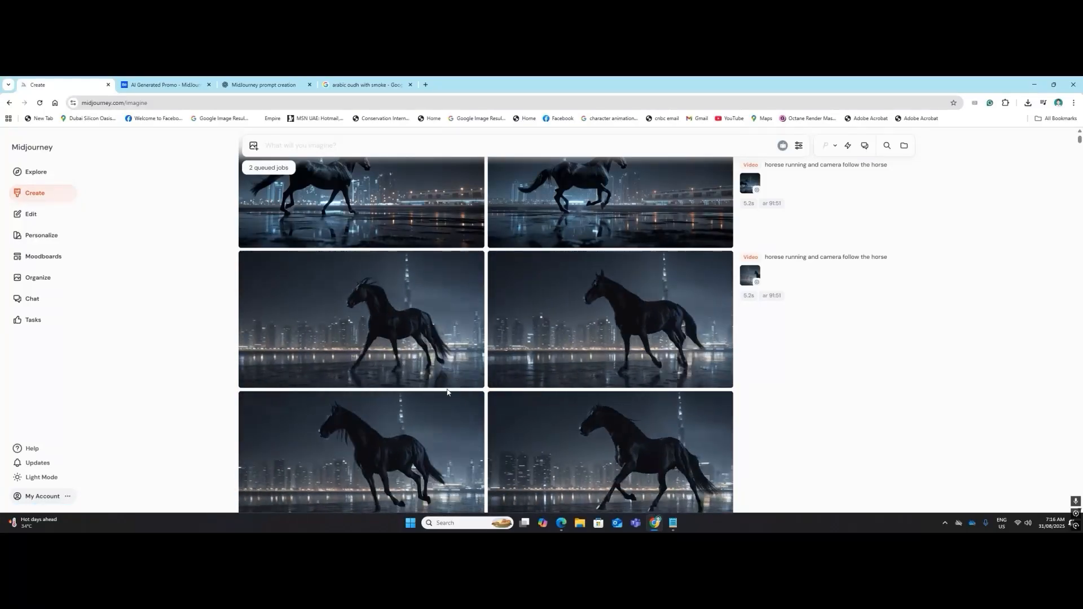
pyautogui.scroll(-8, 447, 391)
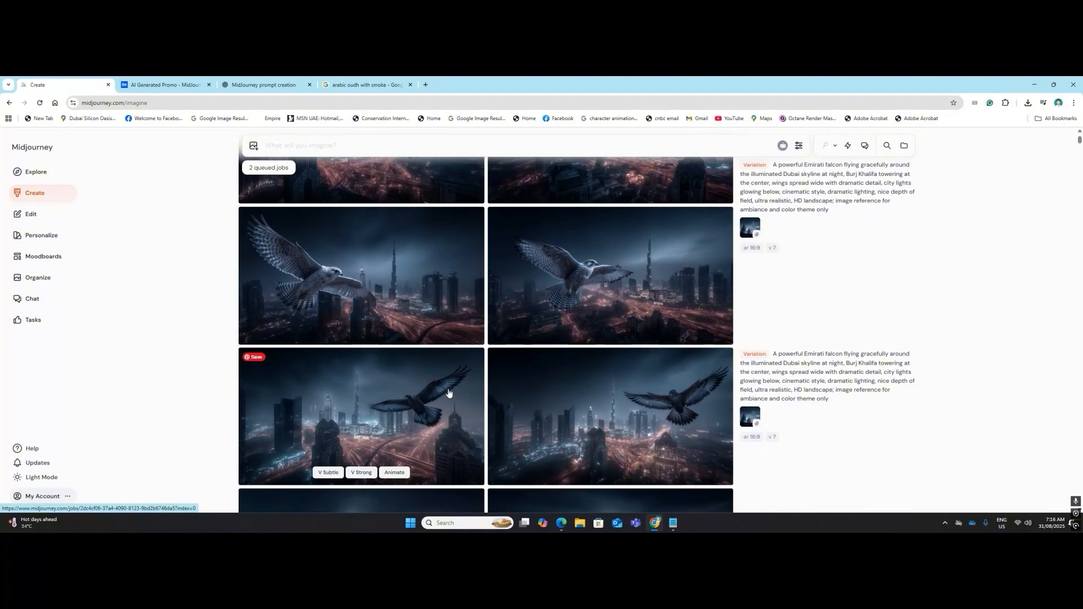
pyautogui.scroll(-1, 436, 360)
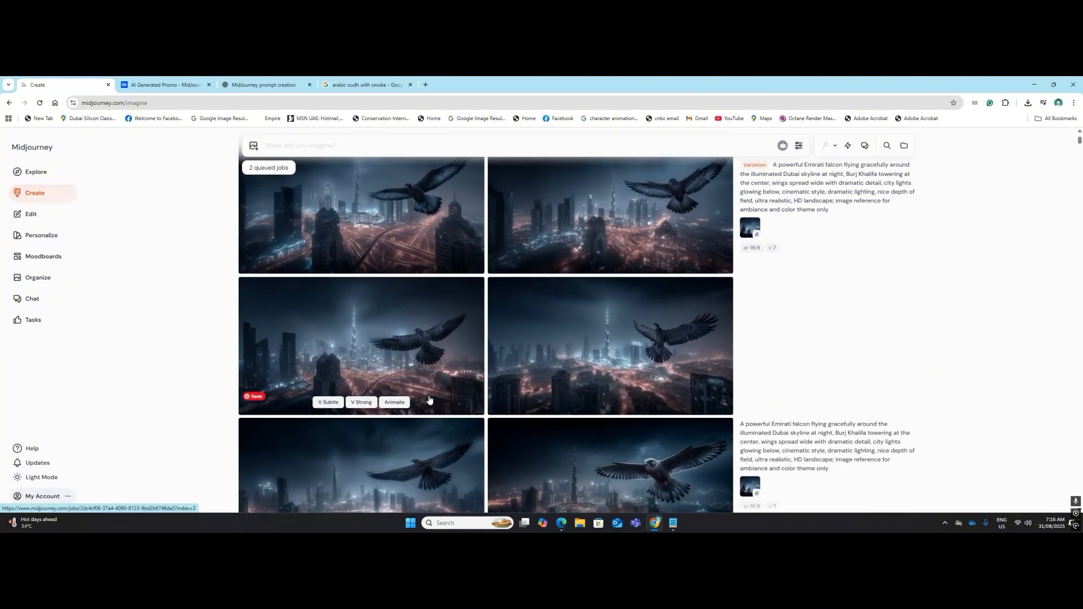
pyautogui.scroll(3, 420, 407)
pyautogui.scroll(2, 418, 411)
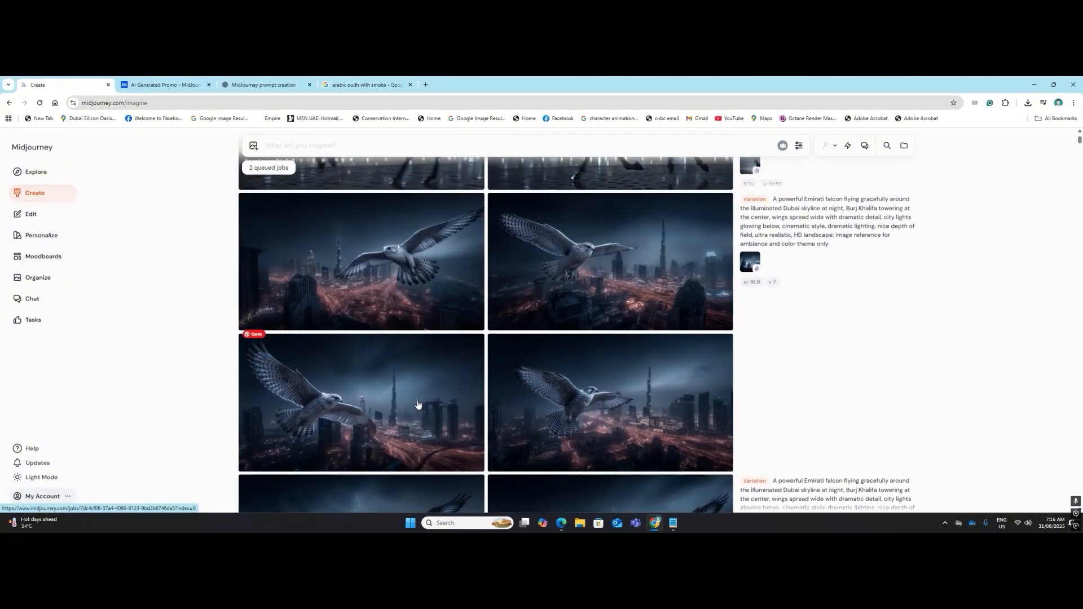
# Automatically extend the fourth video of the perched falcon set made with "camera pan around Falcon in cinematic style and slow motion style".
pyautogui.scroll(5, 354, 367)
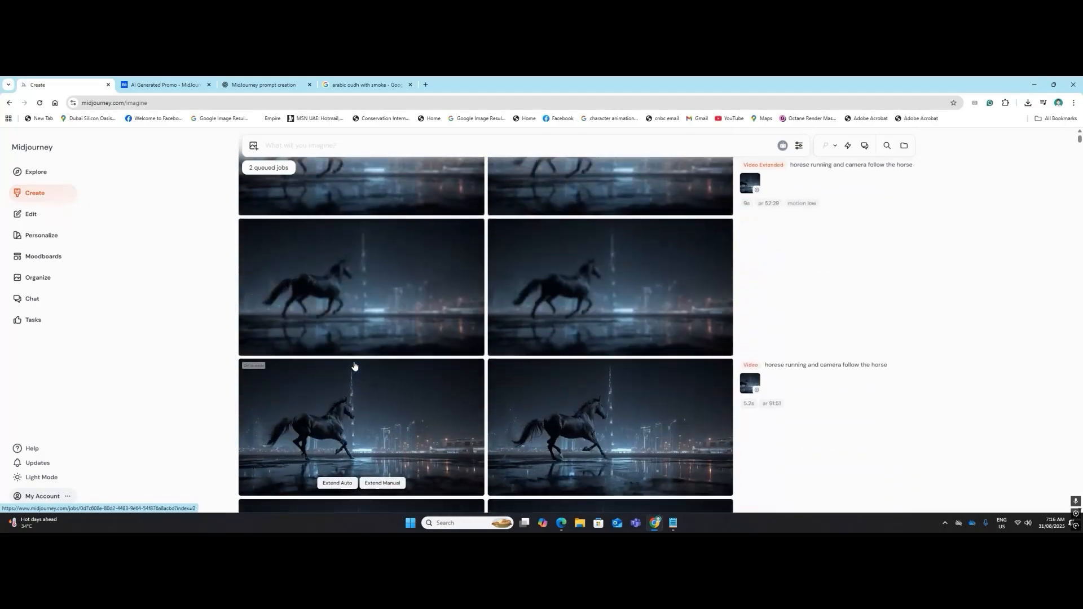
pyautogui.scroll(-5, 354, 366)
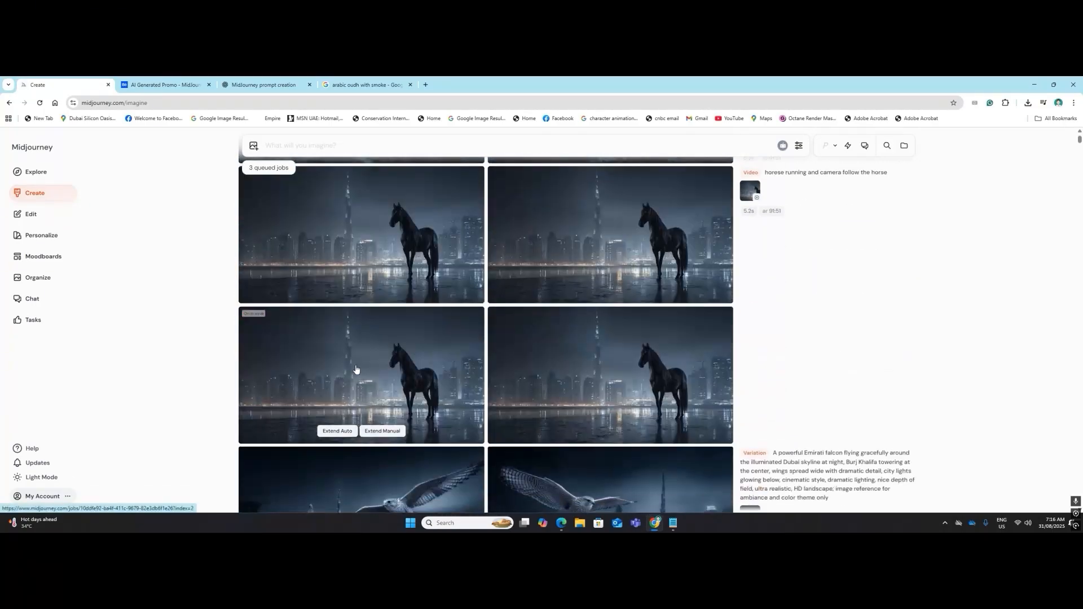
pyautogui.scroll(-5, 355, 375)
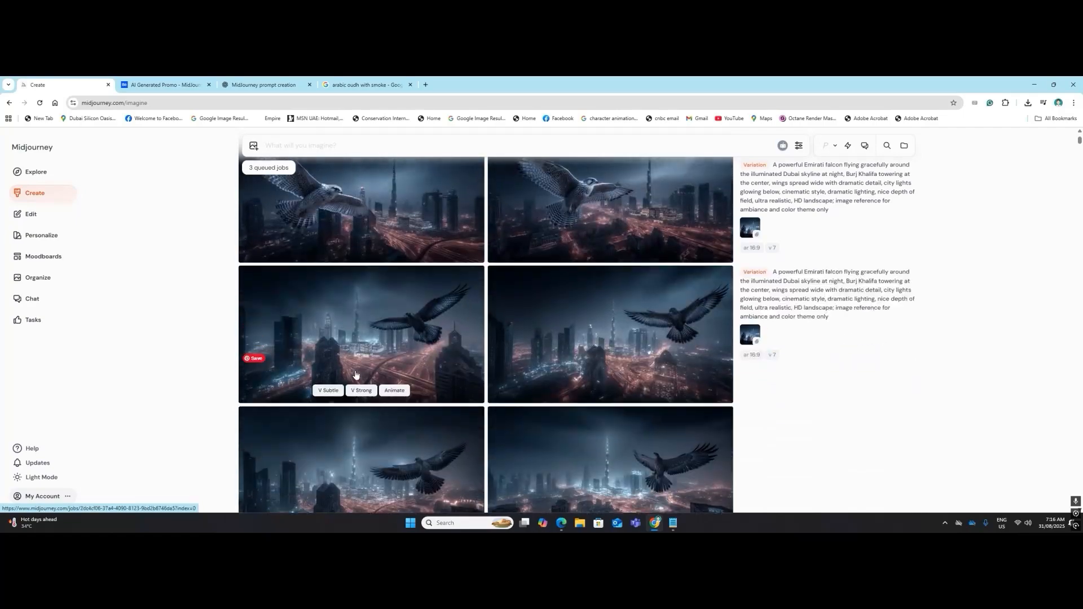
pyautogui.scroll(-5, 355, 375)
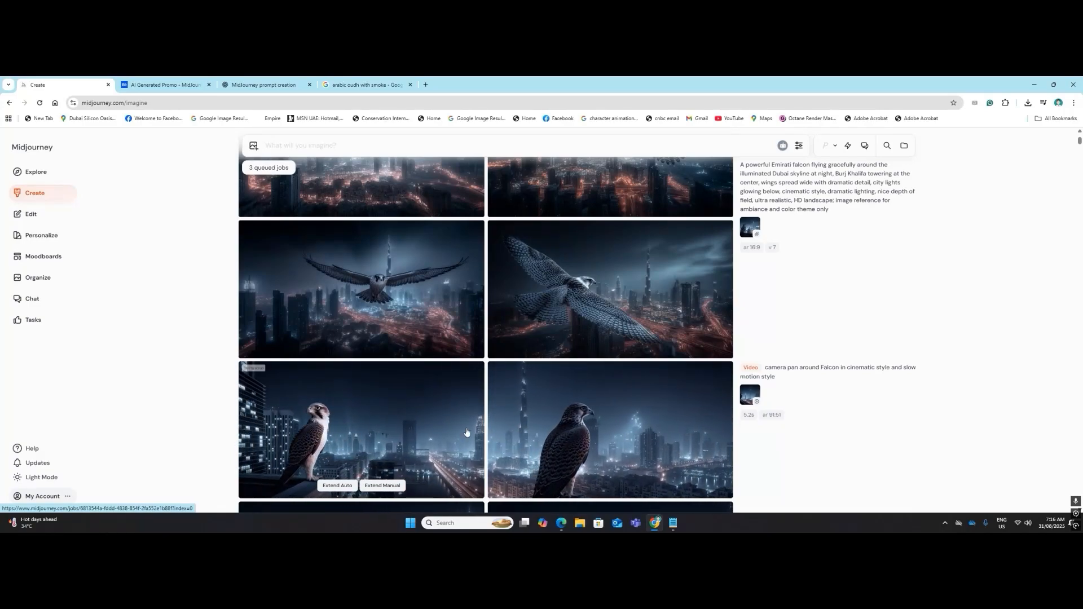
pyautogui.scroll(-2, 510, 423)
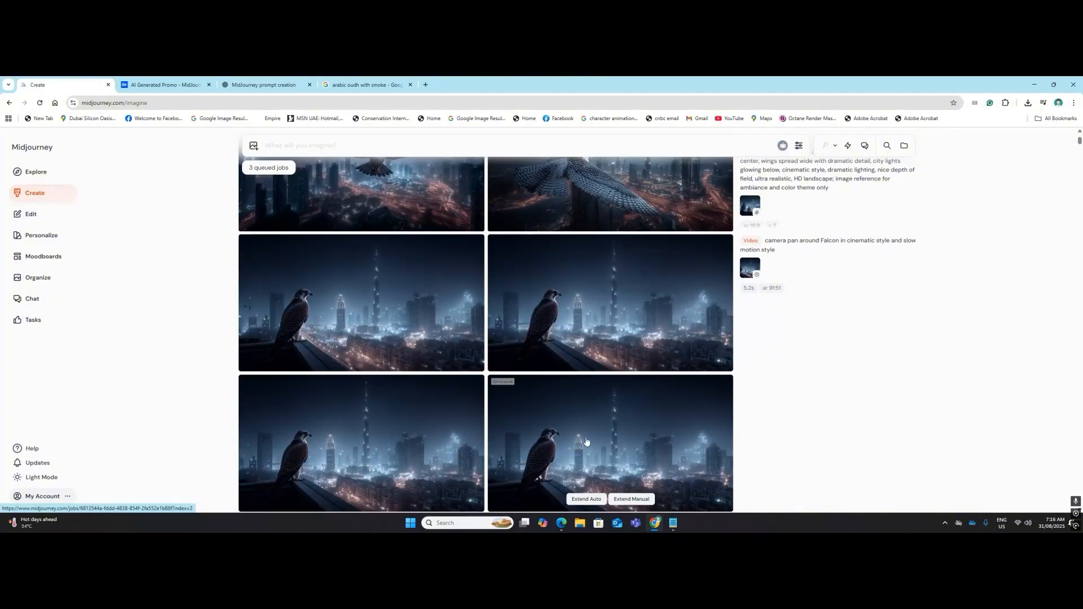
pyautogui.scroll(-1, 586, 441)
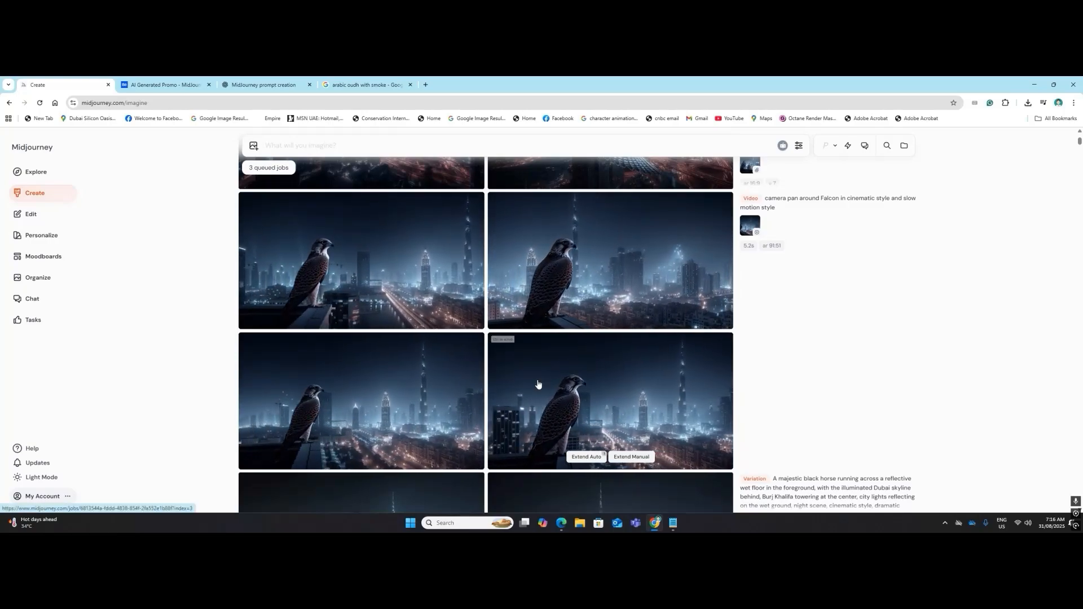
pyautogui.scroll(5, 538, 384)
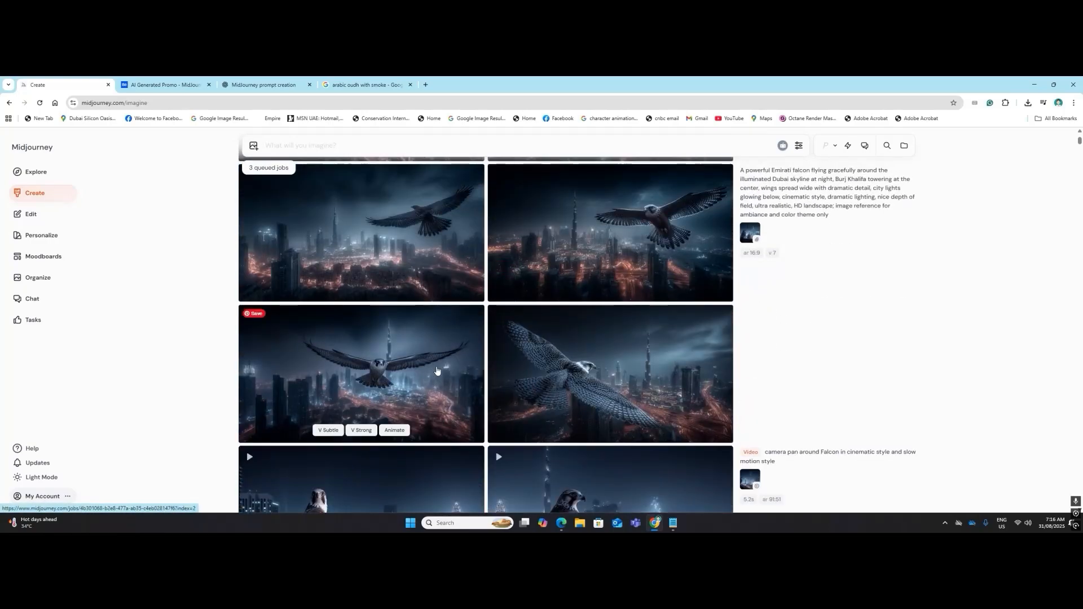
pyautogui.scroll(2, 408, 338)
pyautogui.scroll(5, 409, 337)
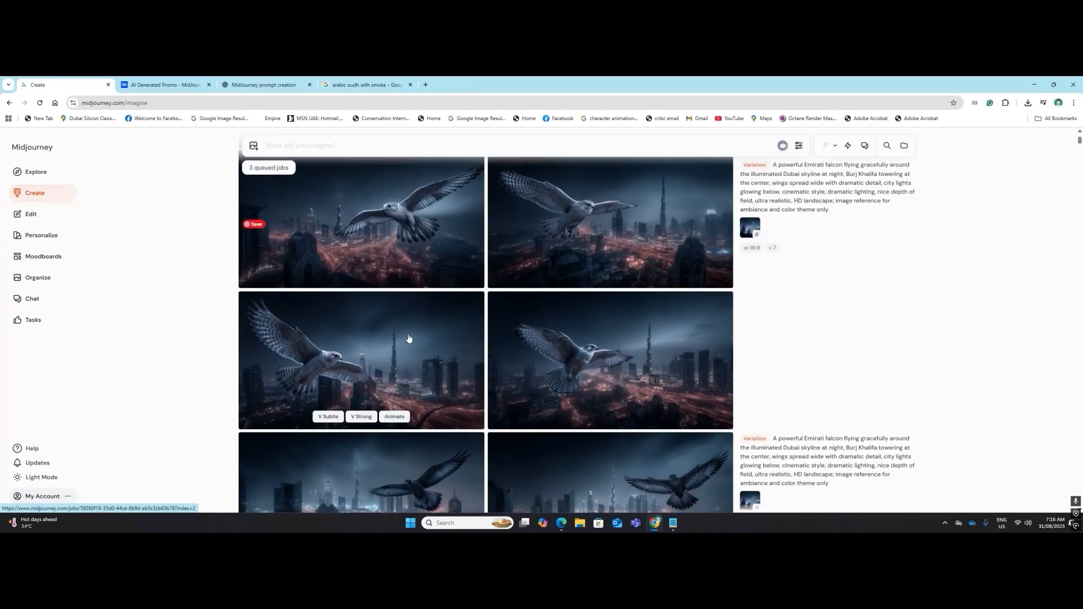
pyautogui.scroll(6, 409, 337)
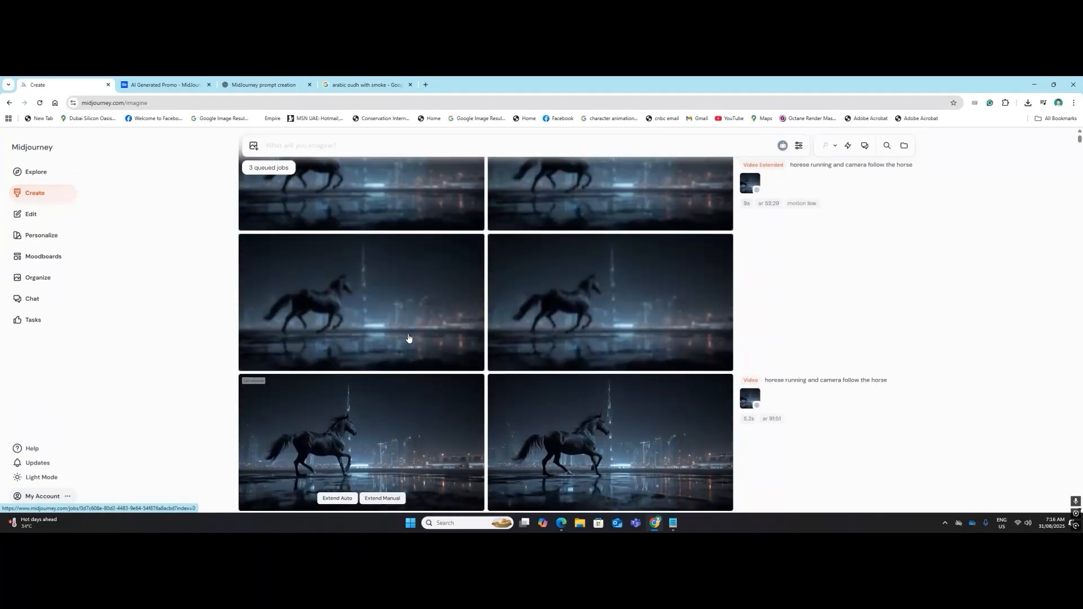
pyautogui.scroll(6, 409, 338)
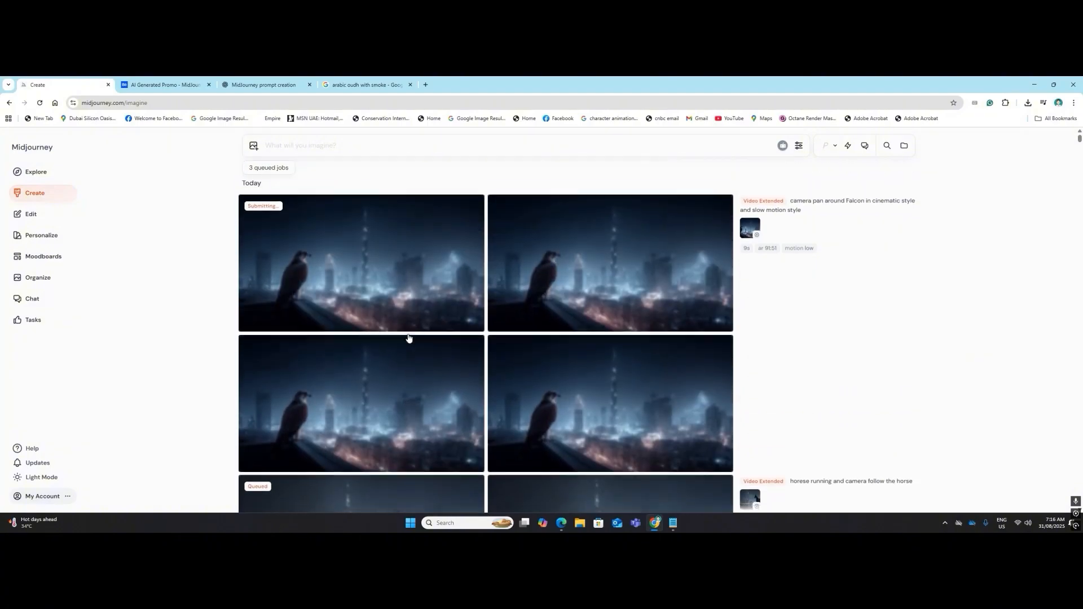
# Download the first falcon eye close-up video from the "The camera pans around Falcon's face in slow motion and cinematic style" set.
pyautogui.scroll(-2, 409, 339)
pyautogui.scroll(-10, 409, 338)
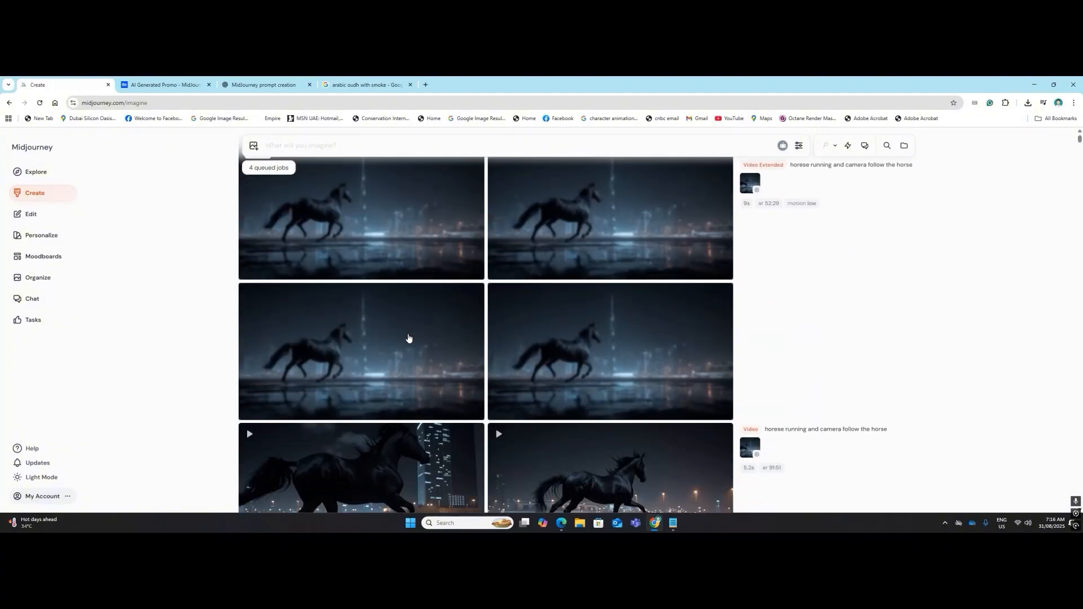
pyautogui.scroll(-10, 408, 337)
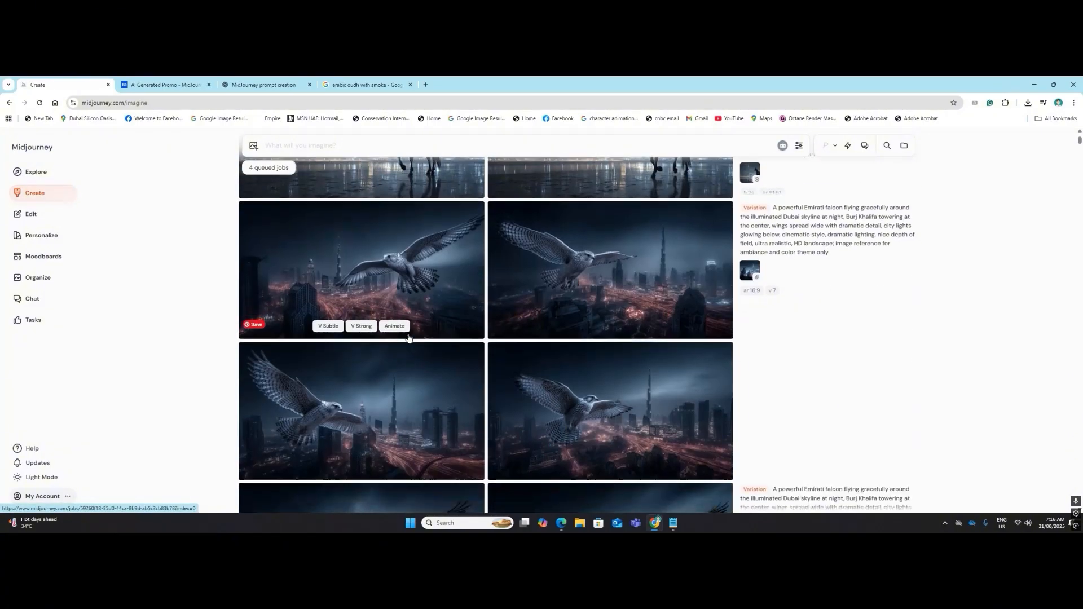
pyautogui.scroll(-10, 409, 337)
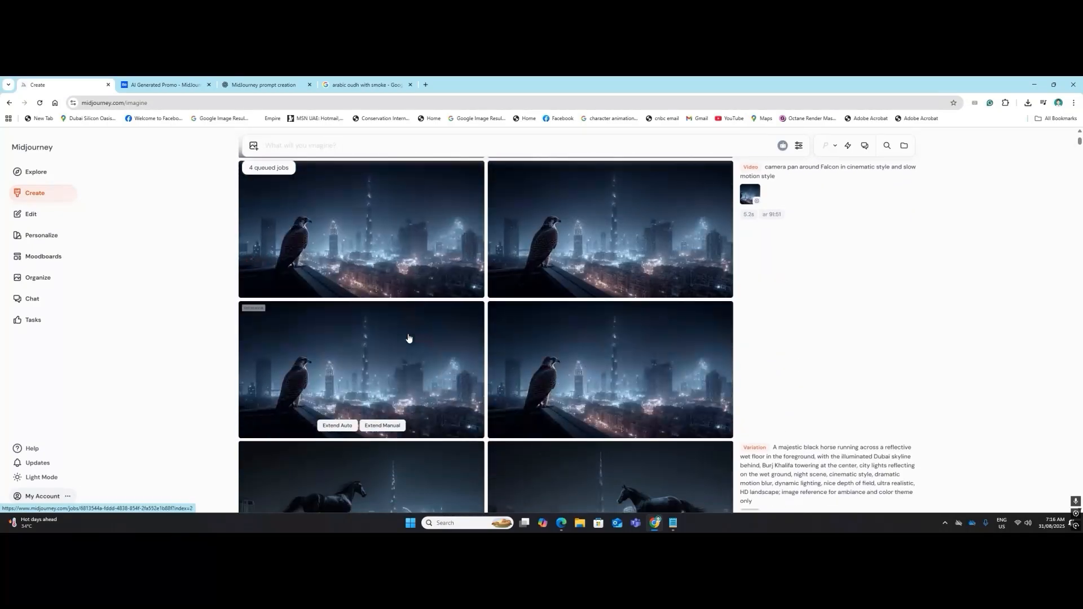
pyautogui.scroll(-10, 409, 337)
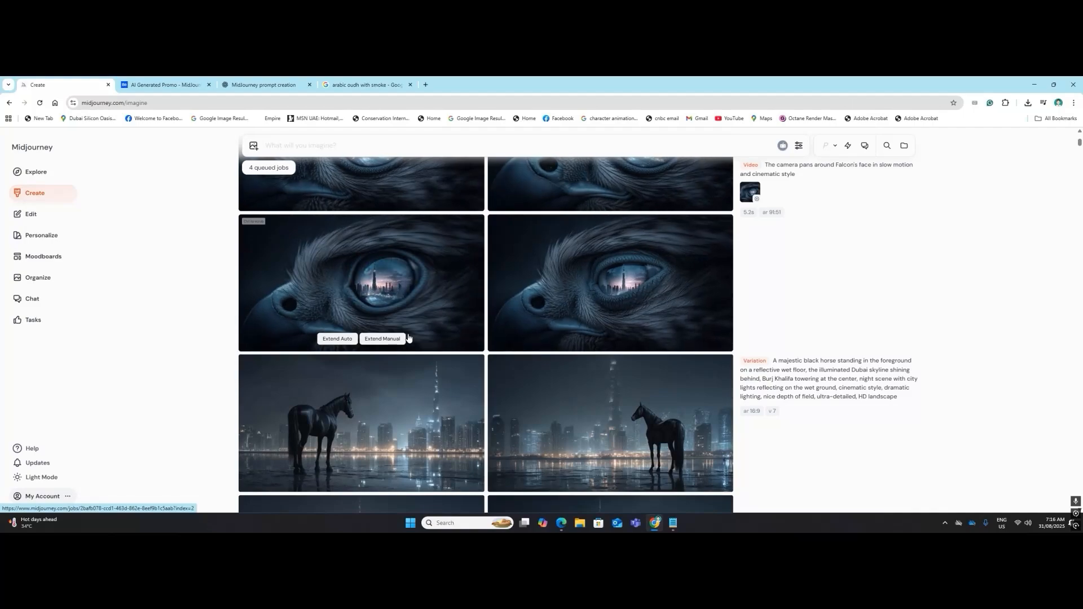
pyautogui.scroll(2, 455, 336)
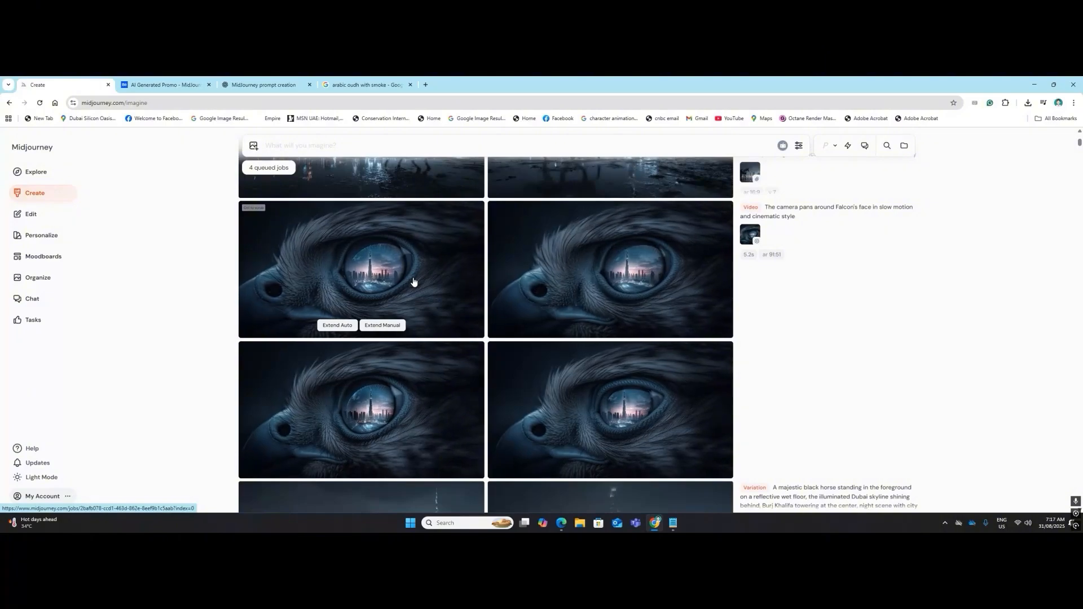
pyautogui.click(409, 283)
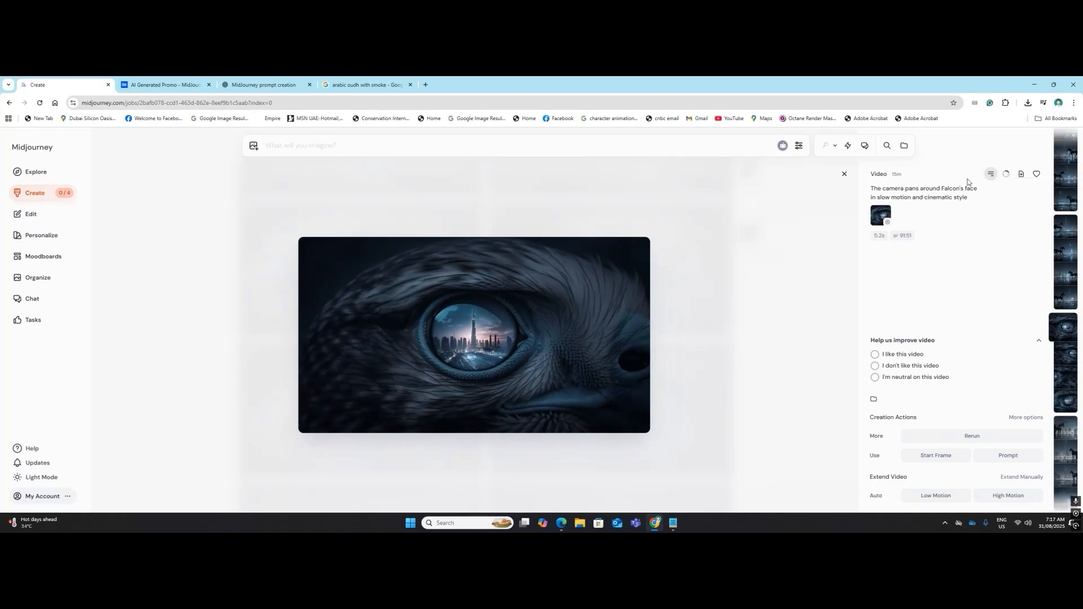
pyautogui.click(844, 174)
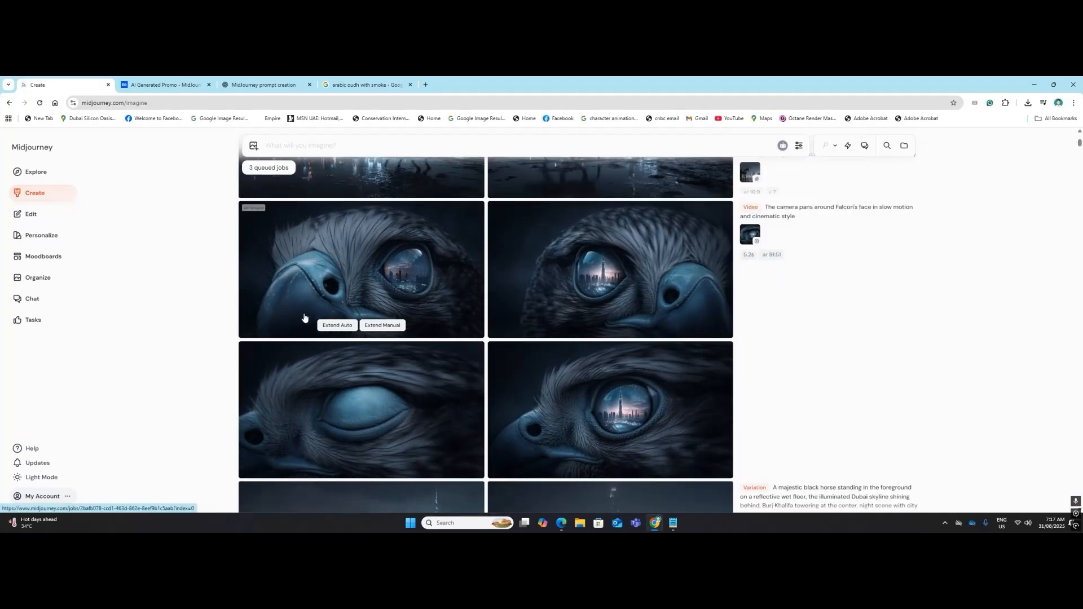
# Examine the remaining horse and falcon generations and the queued videos at the start of the creation feed.
pyautogui.scroll(5, 304, 294)
pyautogui.scroll(-10, 309, 295)
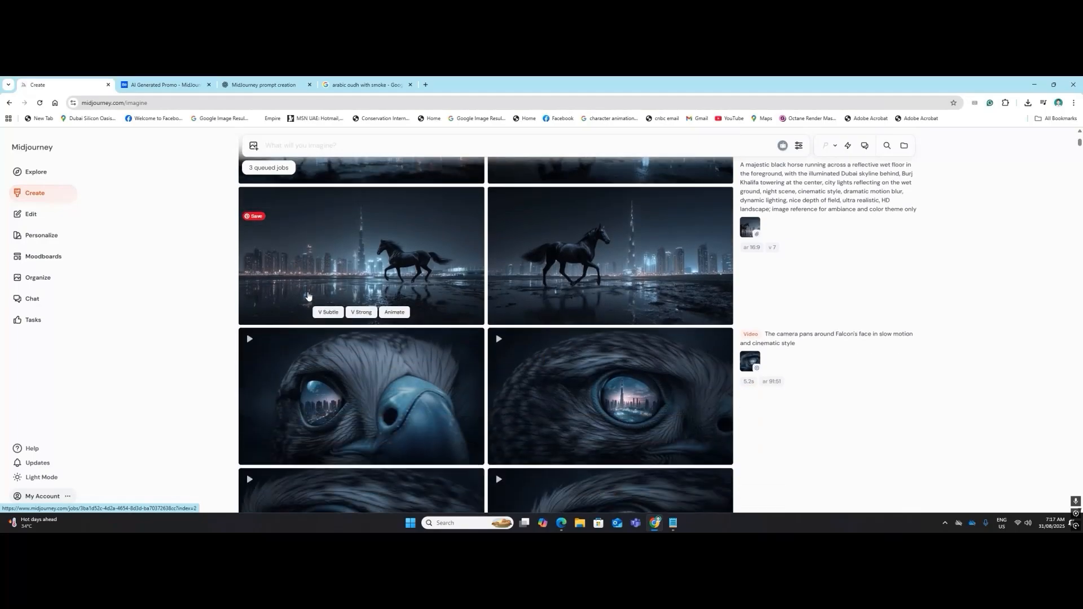
pyautogui.scroll(-7, 306, 303)
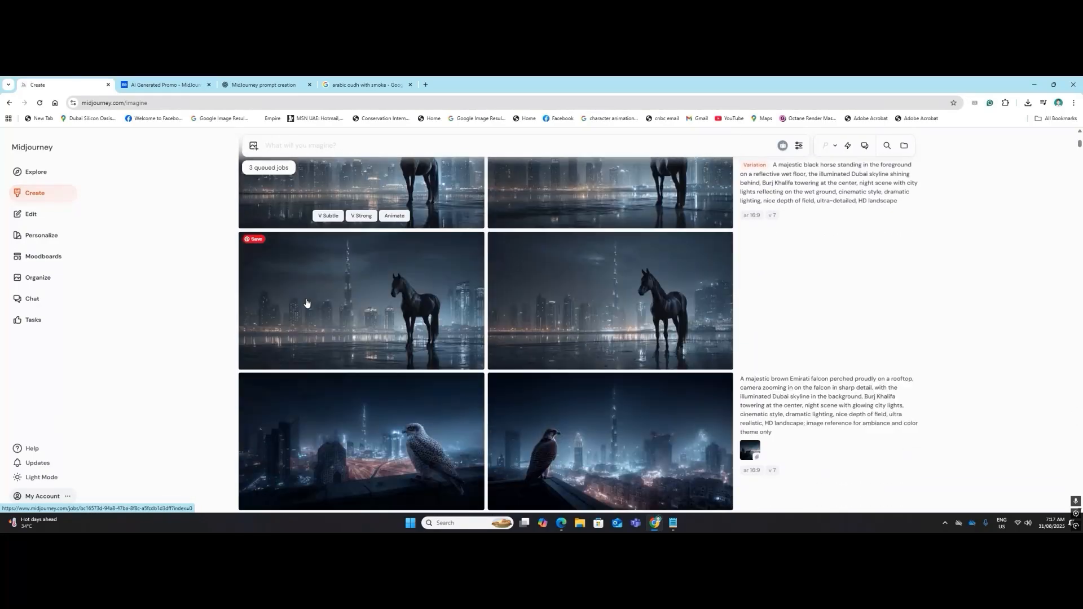
pyautogui.scroll(3, 307, 303)
pyautogui.scroll(5, 307, 303)
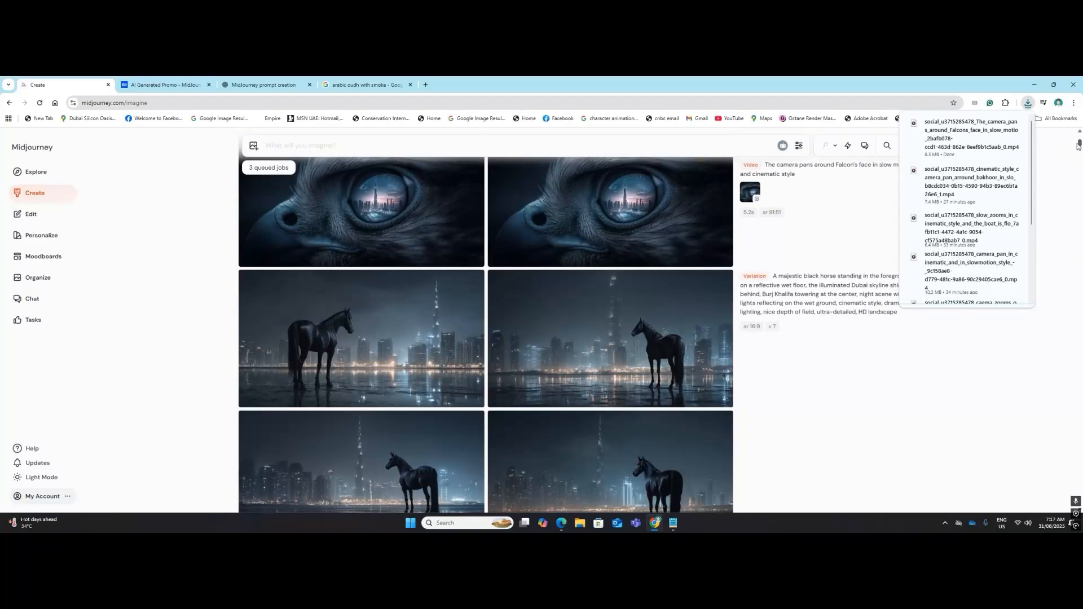
pyautogui.moveTo(1080, 145); pyautogui.dragTo(1078, 137)
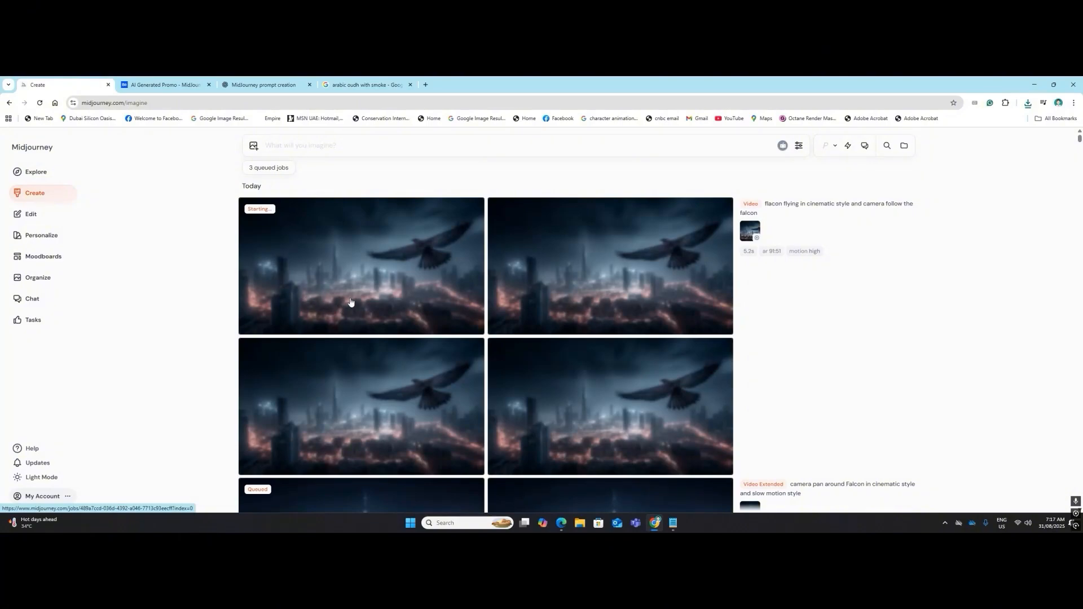
pyautogui.scroll(-3, 355, 304)
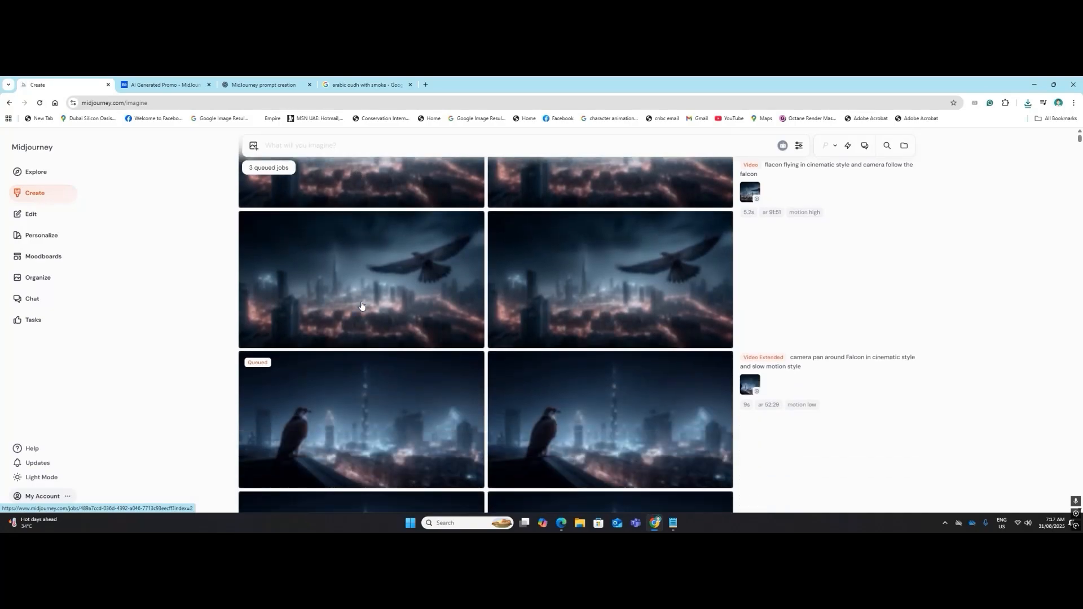
pyautogui.scroll(-2, 363, 307)
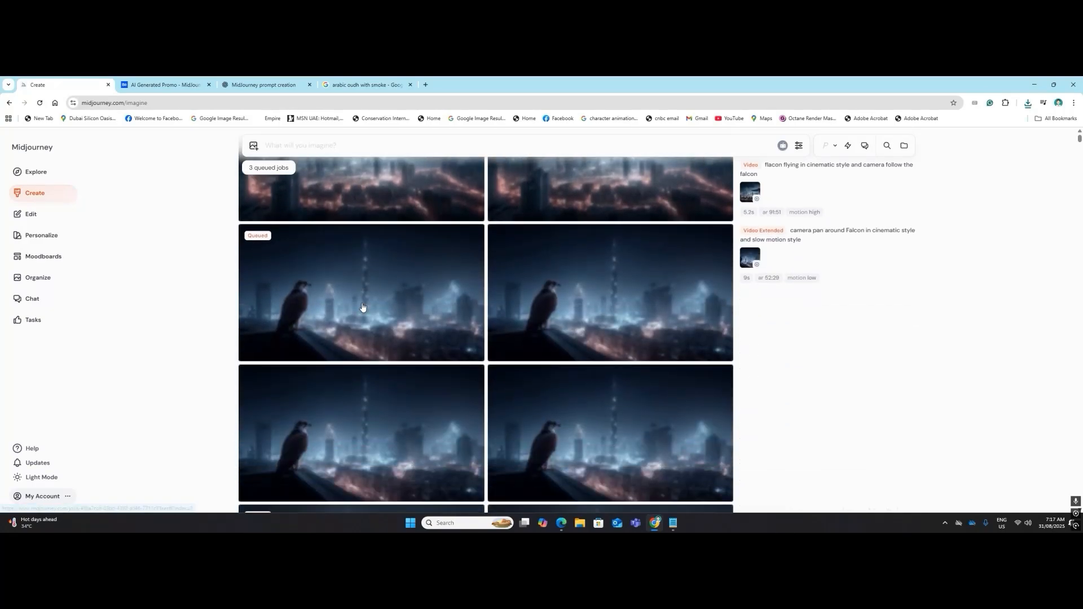
# Switch to the Behance Dubai promo project and examine the horse and camel scenes in its video.
pyautogui.click(266, 82)
pyautogui.click(162, 85)
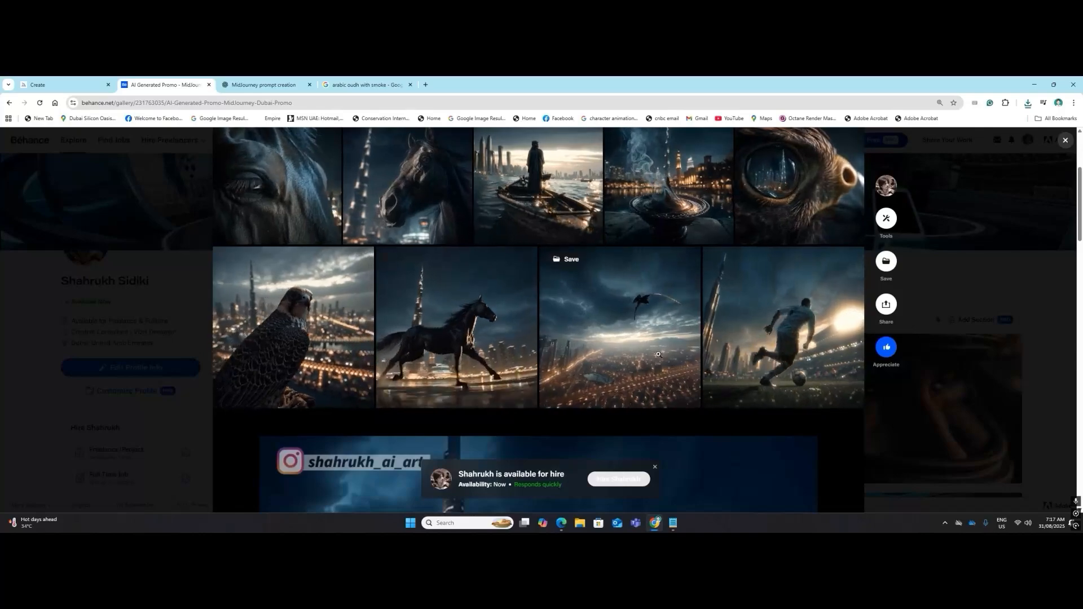
pyautogui.scroll(-6, 654, 361)
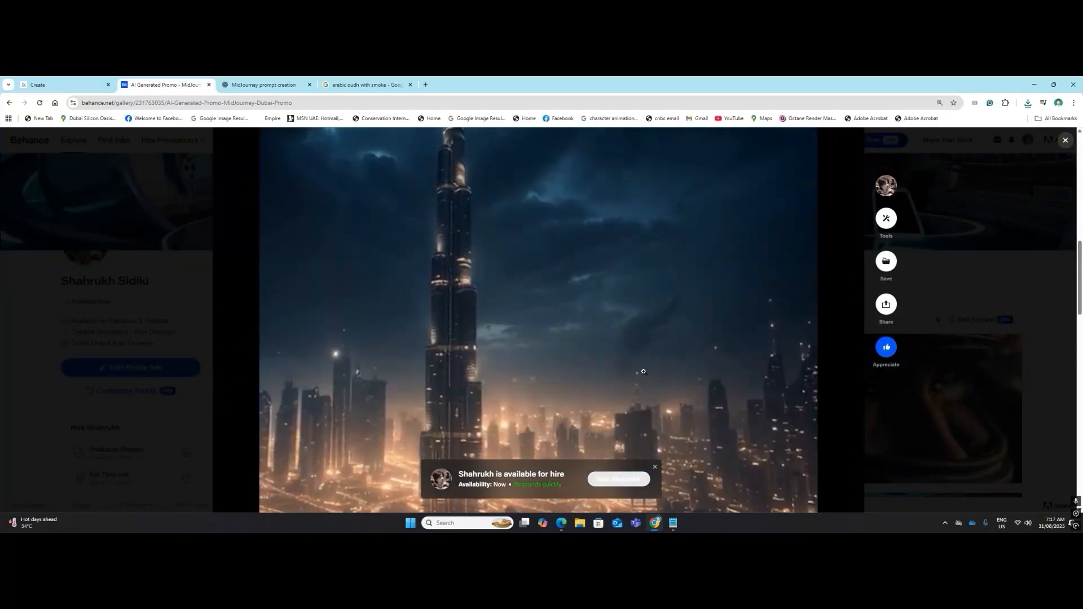
pyautogui.scroll(-3, 643, 371)
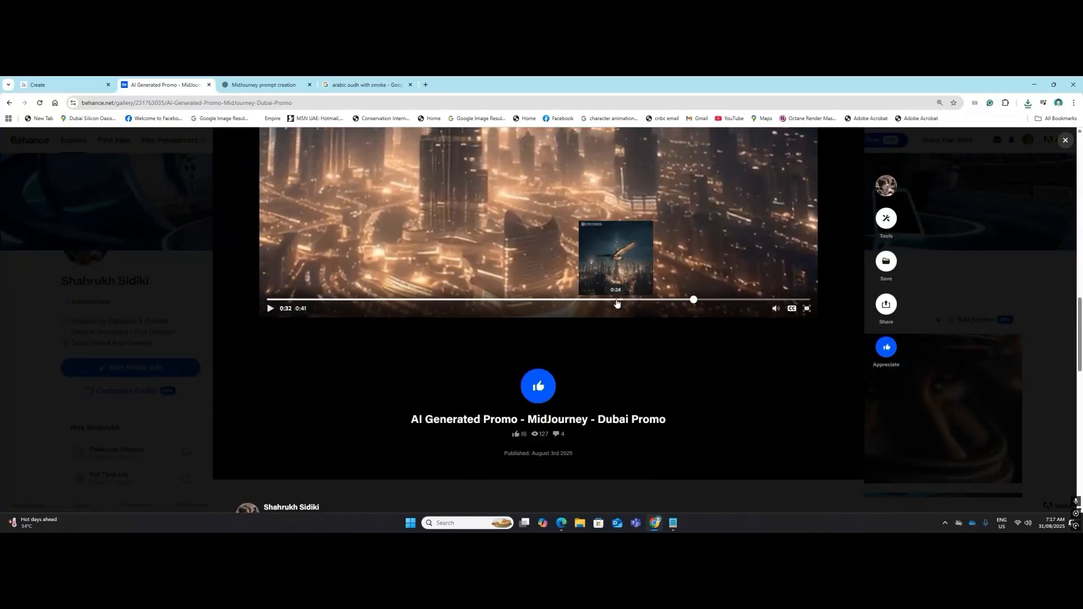
pyautogui.click(648, 300)
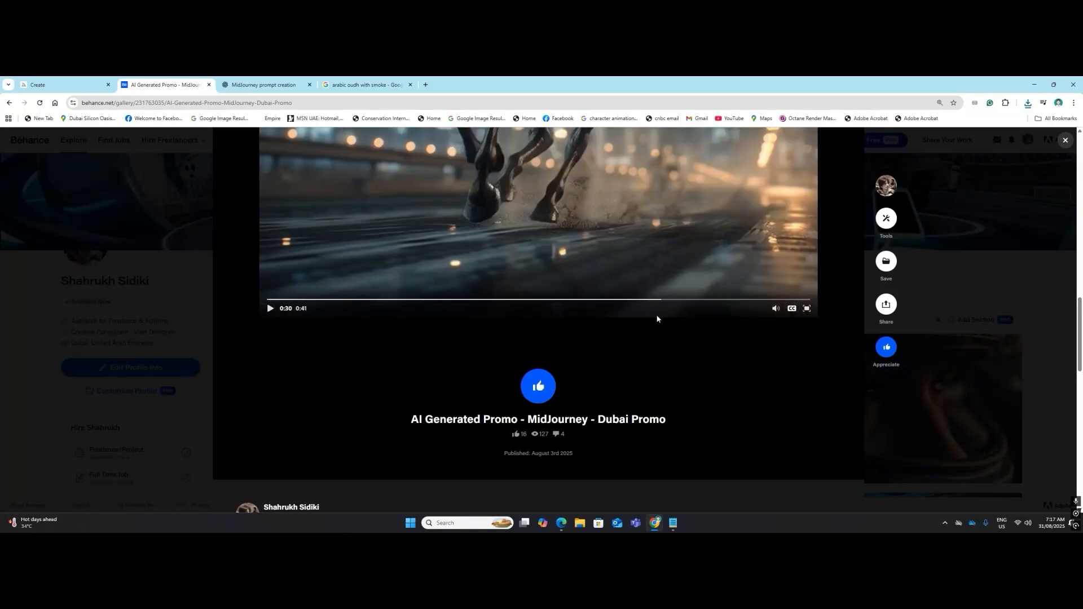
pyautogui.scroll(3, 654, 324)
pyautogui.scroll(-1, 653, 330)
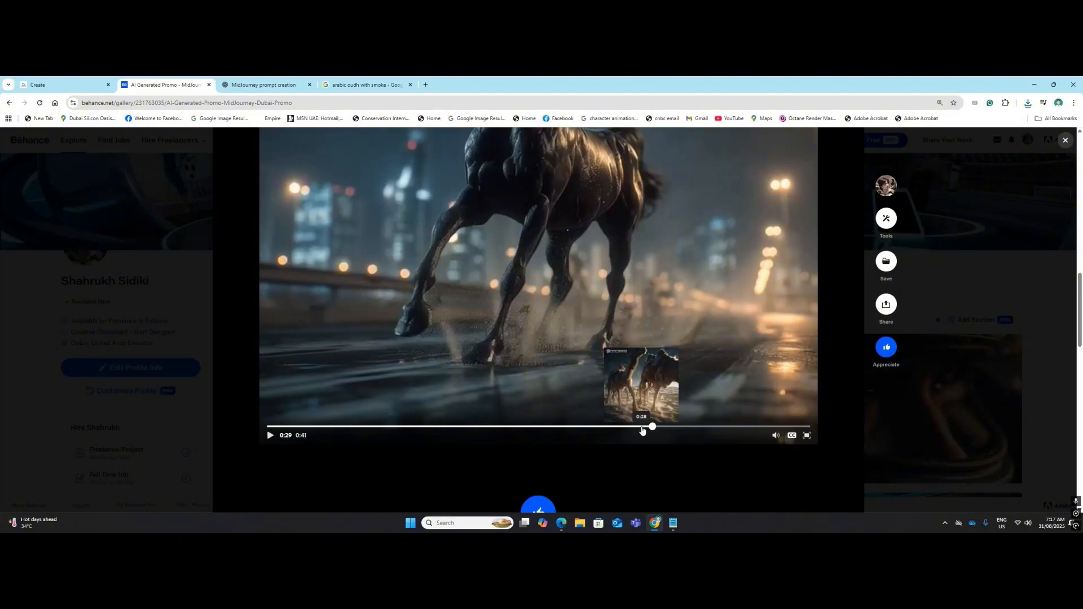
pyautogui.click(631, 427)
pyautogui.scroll(3, 576, 347)
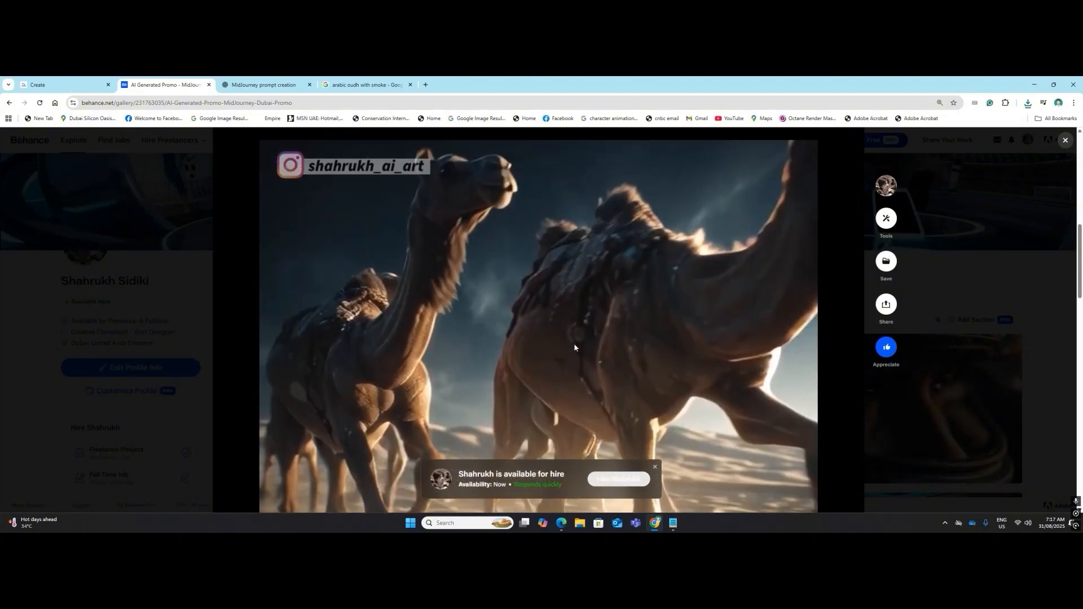
# Switch to ChatGPT and submit "couple of camel are runnign in the desert adn sand dust comming from theri foot" as a new prompt request.
pyautogui.click(264, 85)
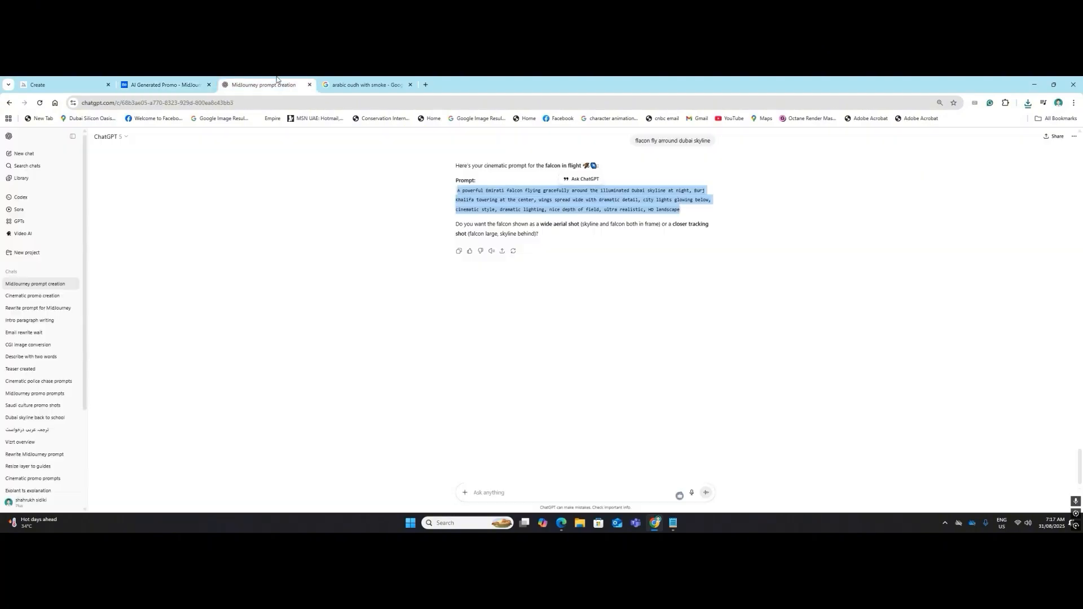
pyautogui.click(513, 492)
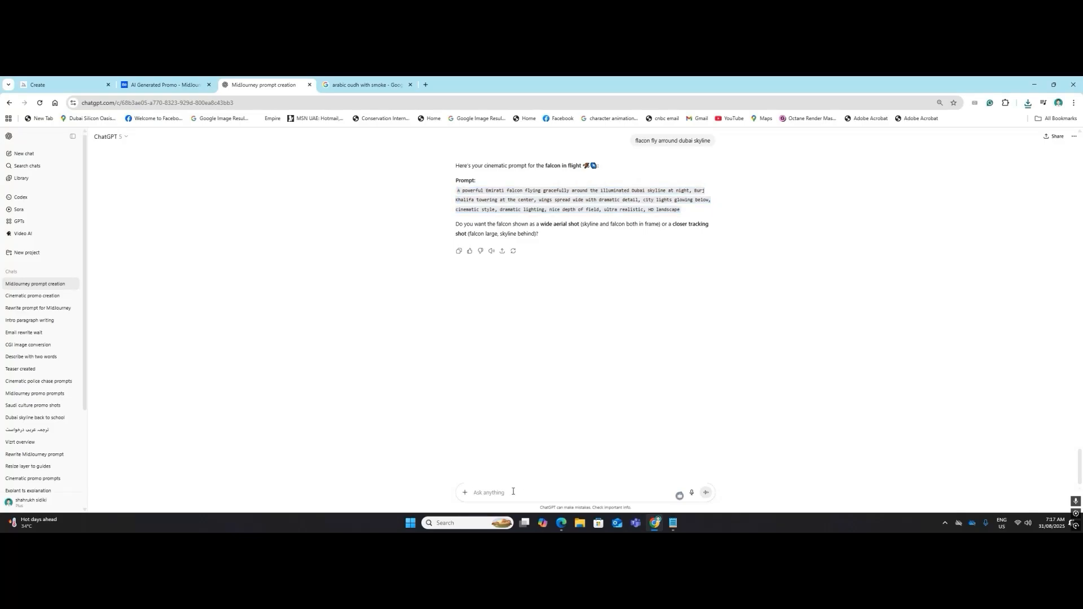
pyautogui.write('c')
pyautogui.press('BackSpace')
pyautogui.write('couple of camel are runnign in the desert adn sand dust comming')
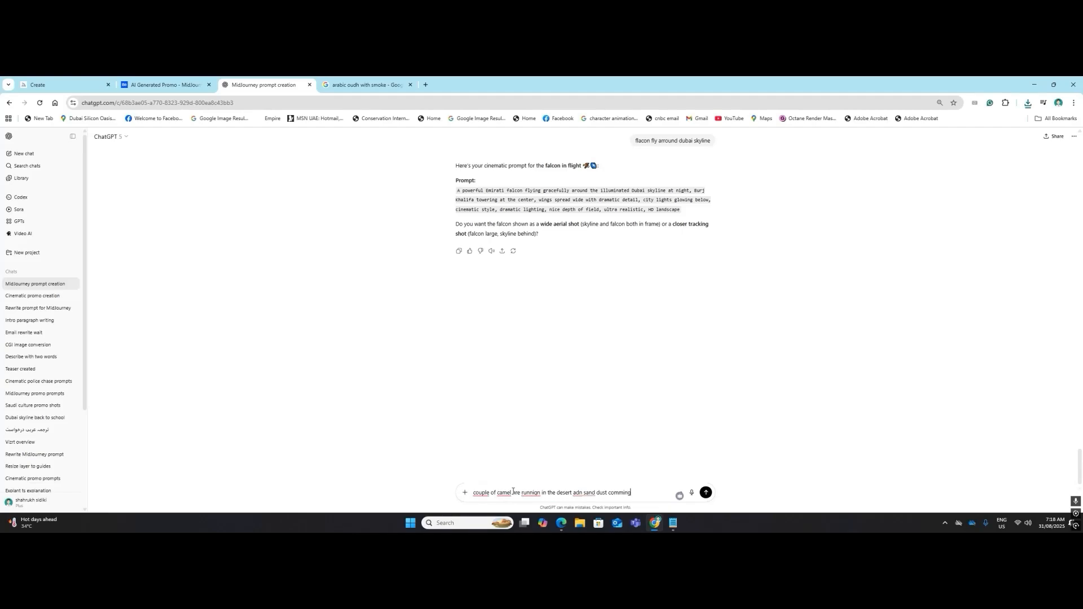
pyautogui.write('m theri foot')
pyautogui.press('Return')
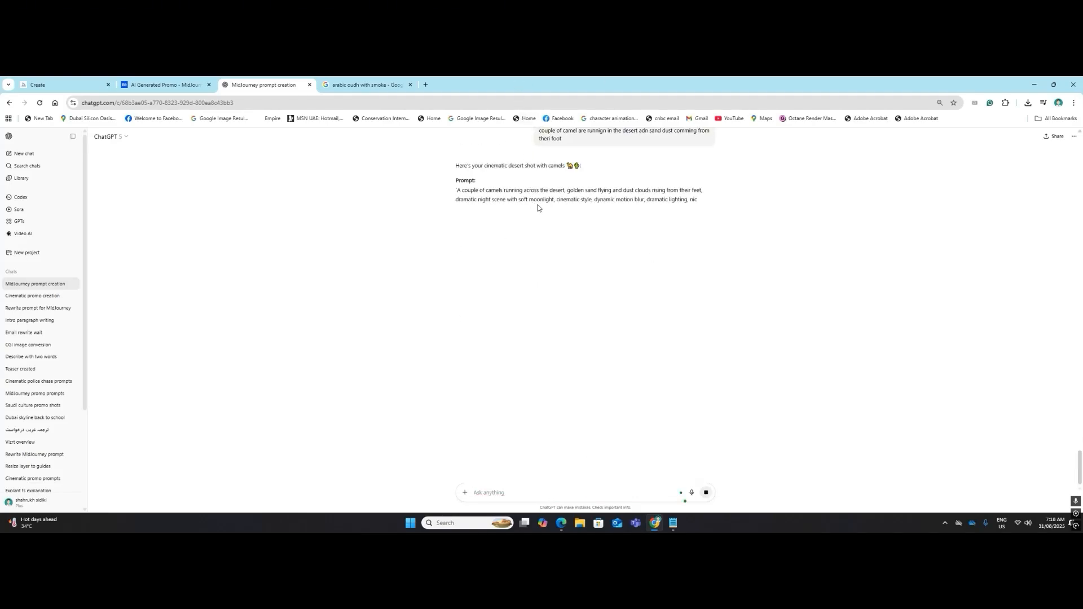
# Copy the generated "A couple of camels running across the desert" prompt from ChatGPT and paste it into Midjourney's prompt.
pyautogui.moveTo(708, 211); pyautogui.dragTo(454, 193)
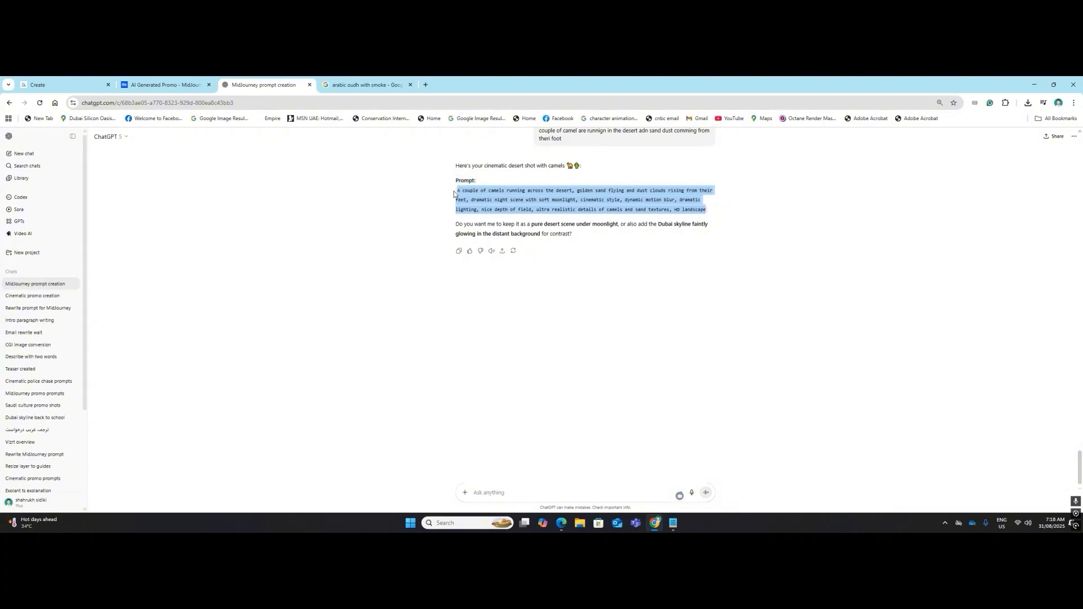
pyautogui.hotkey('ctrl', 'c')
pyautogui.click(72, 83)
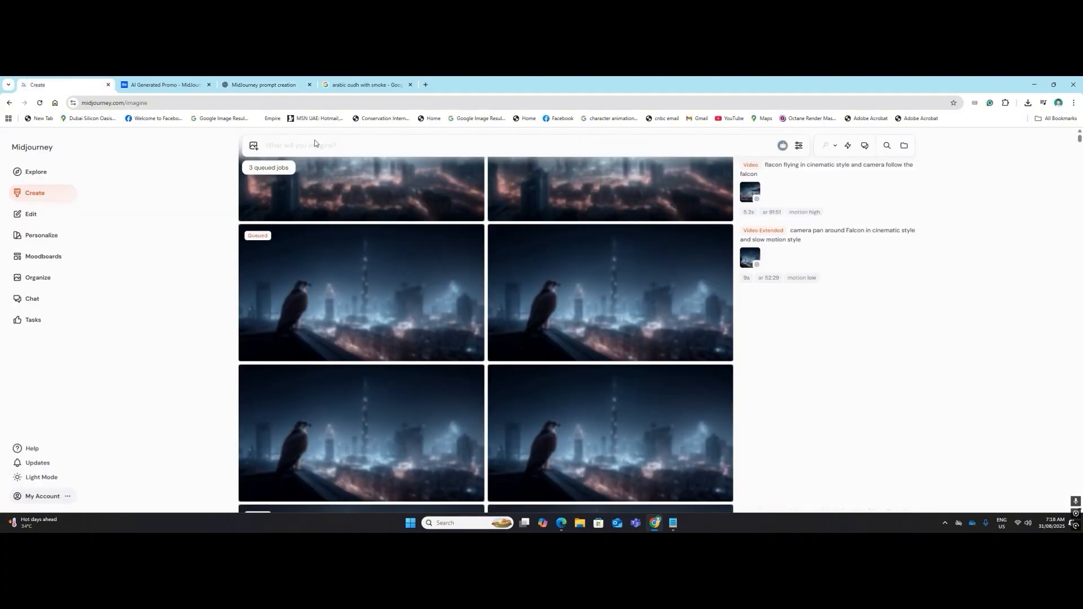
pyautogui.click(315, 145)
pyautogui.hotkey('ctrl', 'v')
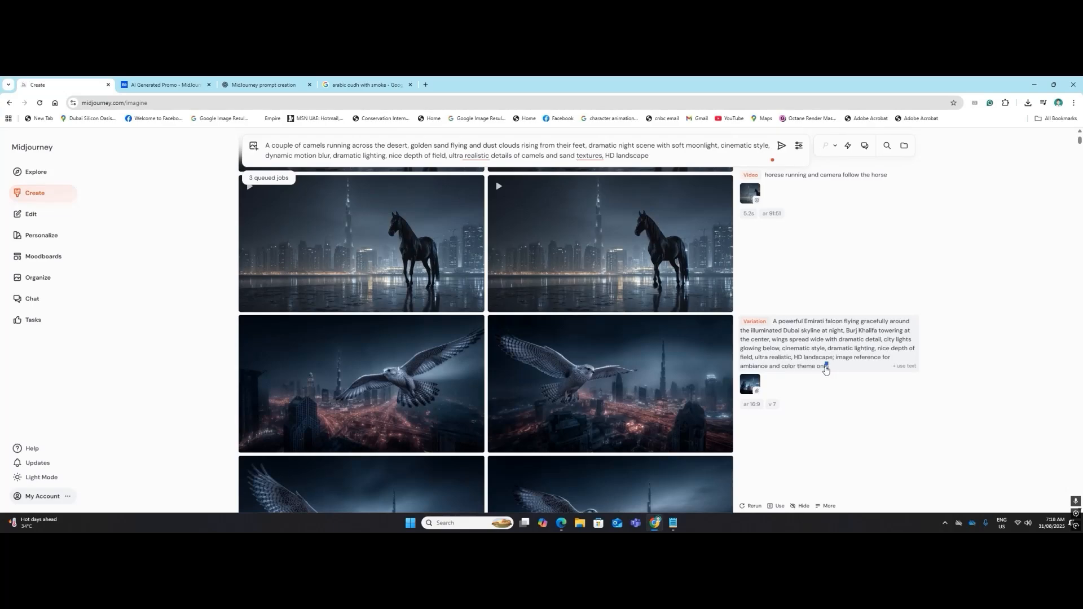
# Append "; image reference for ambiance and color theme only", copied from an earlier falcon variation prompt, to the camel prompt.
pyautogui.moveTo(825, 370); pyautogui.dragTo(833, 362)
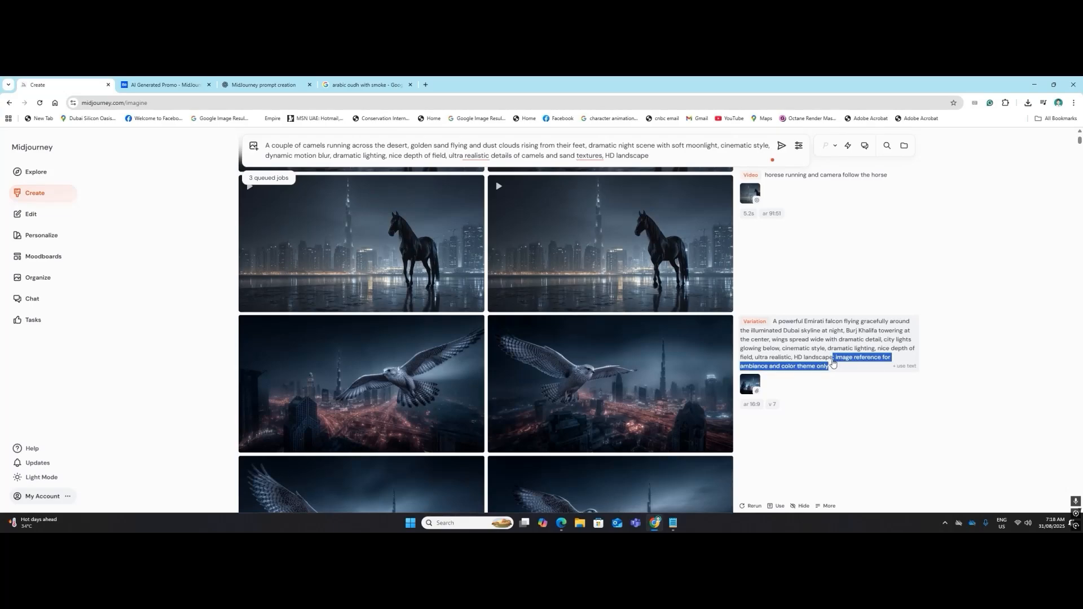
pyautogui.hotkey('ctrl', 'c')
pyautogui.hotkey('ctrl', 'v')
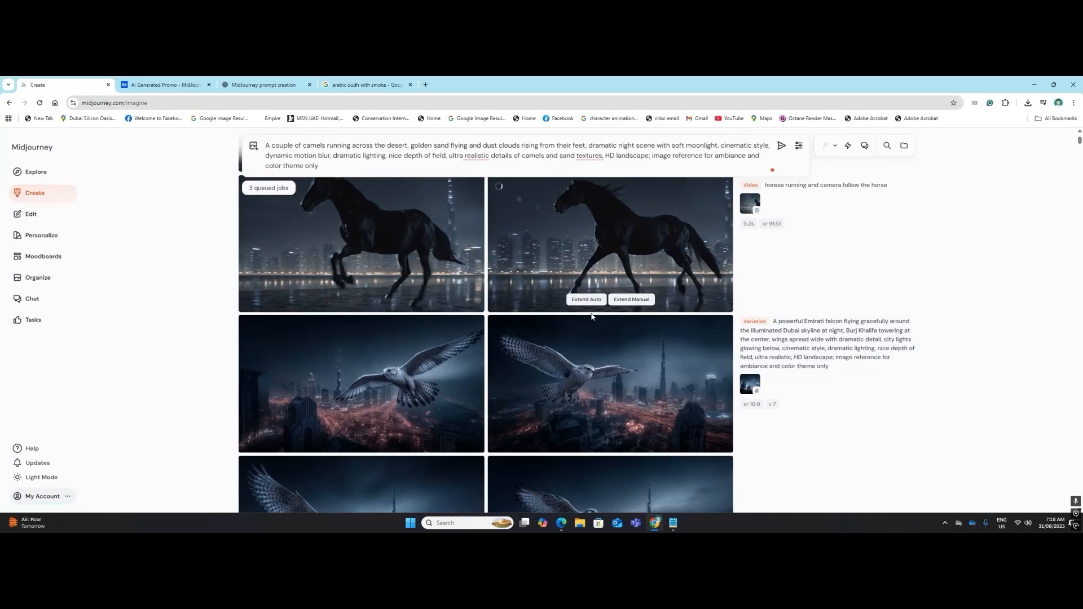
# Add the first black horse variation image as a style reference and submit the "couple of camels" prompt for generation.
pyautogui.scroll(-5, 591, 317)
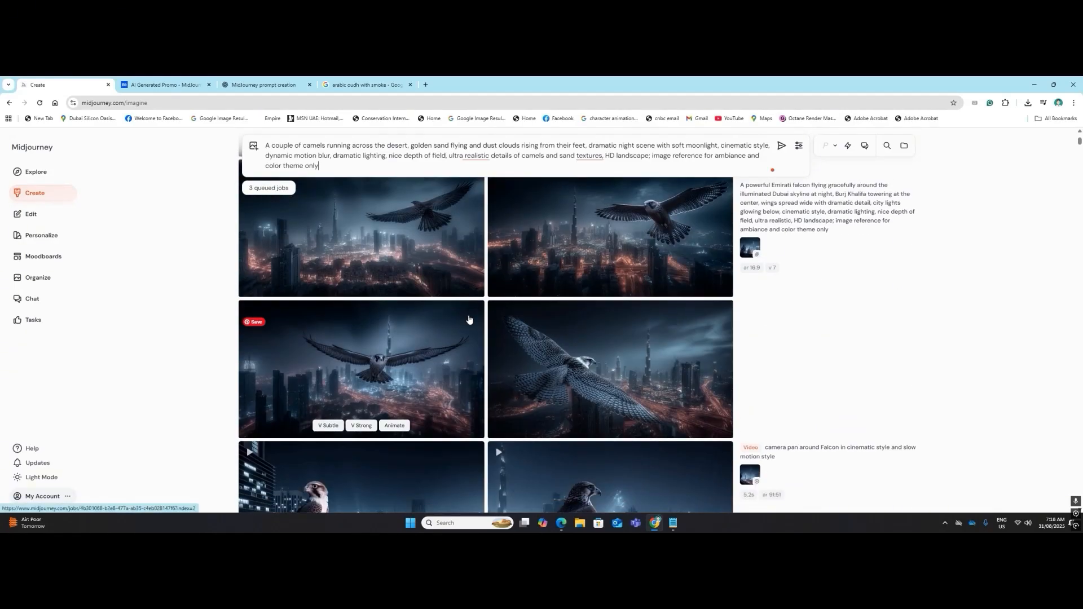
pyautogui.scroll(-7, 467, 322)
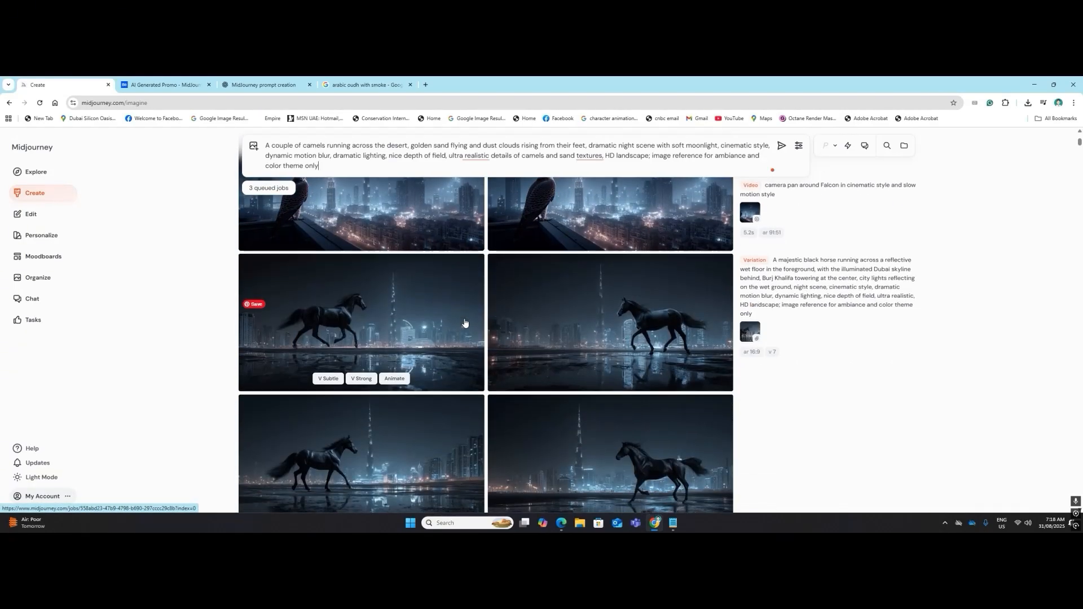
pyautogui.moveTo(415, 261); pyautogui.dragTo(564, 191)
pyautogui.click(781, 146)
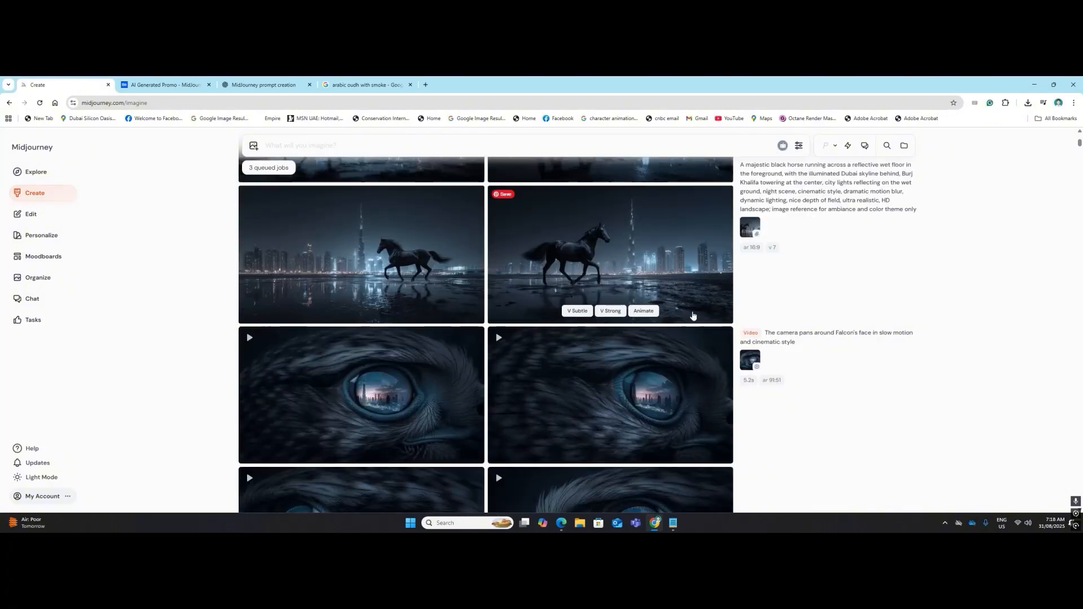
pyautogui.scroll(10, 693, 318)
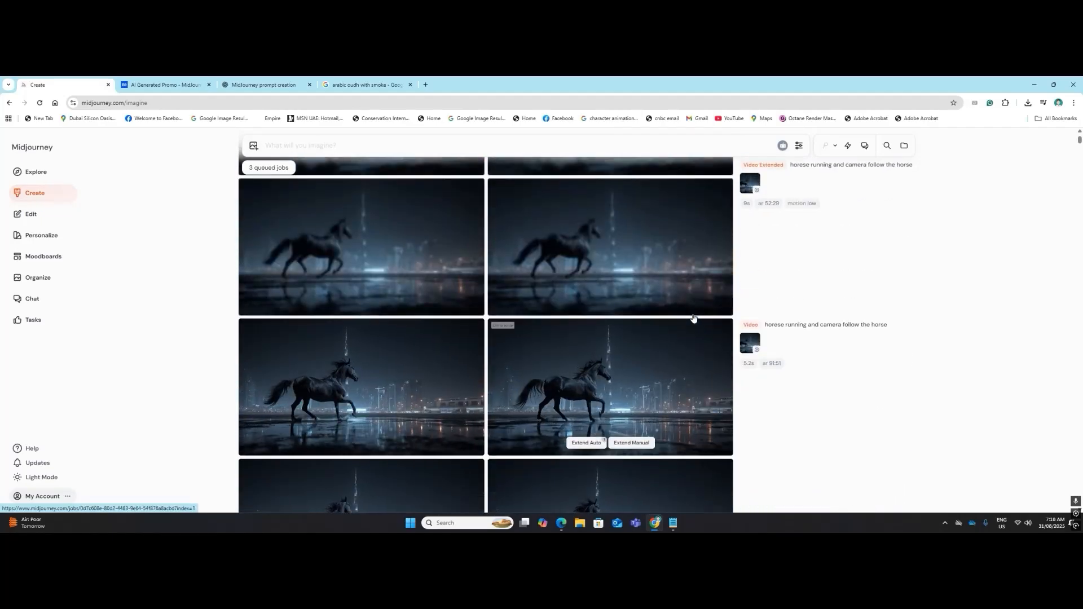
pyautogui.scroll(5, 693, 317)
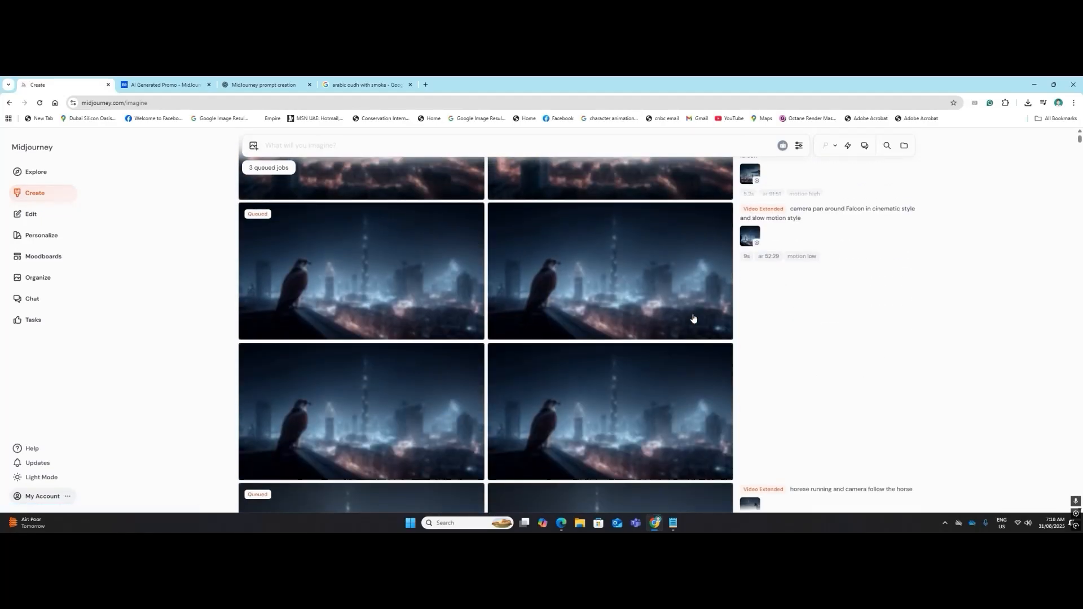
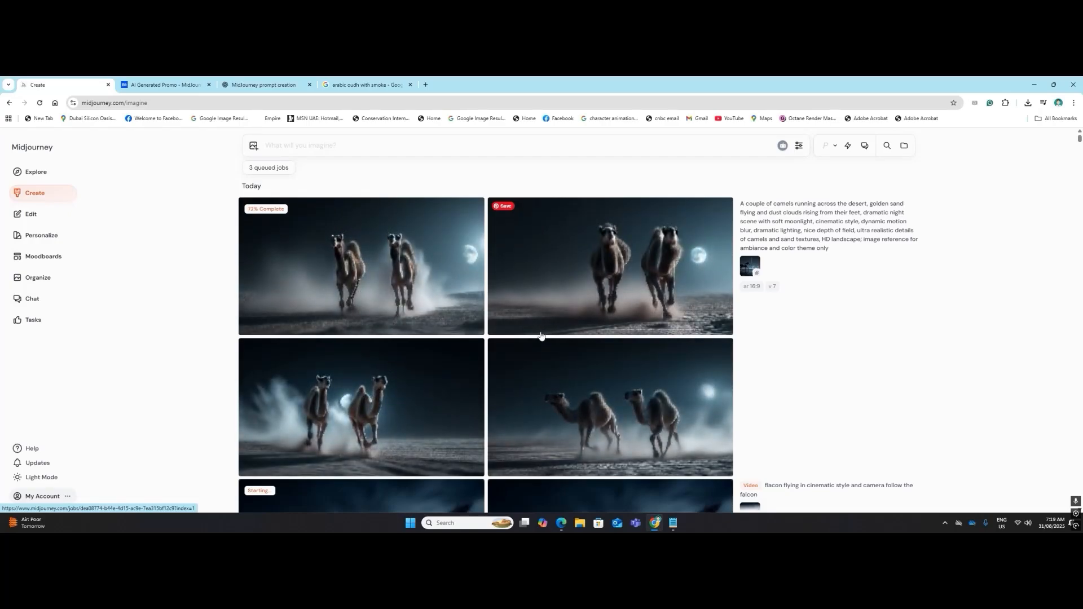
# Switch to ChatGPT and submit "few camels" as a refinement of the desert camel prompt.
pyautogui.click(263, 85)
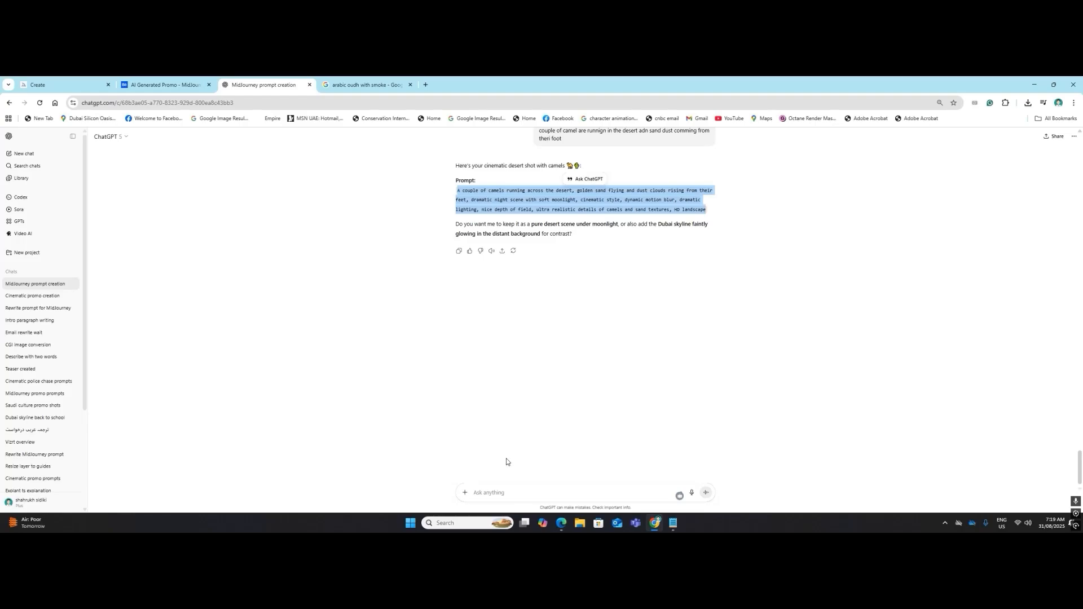
pyautogui.click(477, 493)
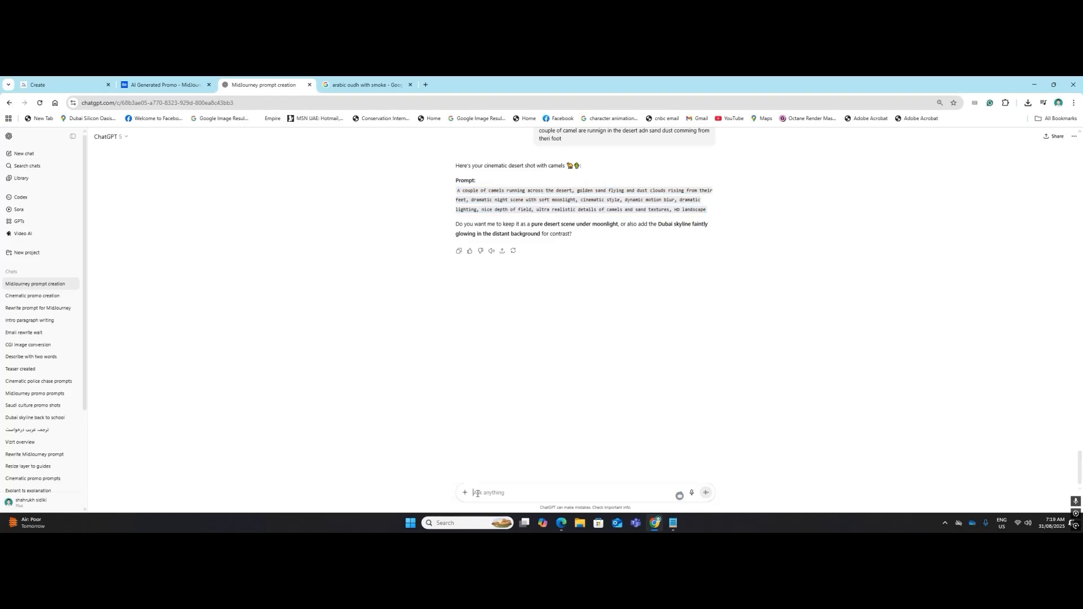
pyautogui.write('s')
pyautogui.press('BackSpace')
pyautogui.press('BackSpace')
pyautogui.press('BackSpace')
pyautogui.press('BackSpace')
pyautogui.press('BackSpace')
pyautogui.press('BackSpace')
pyautogui.write('c')
pyautogui.press('Return')
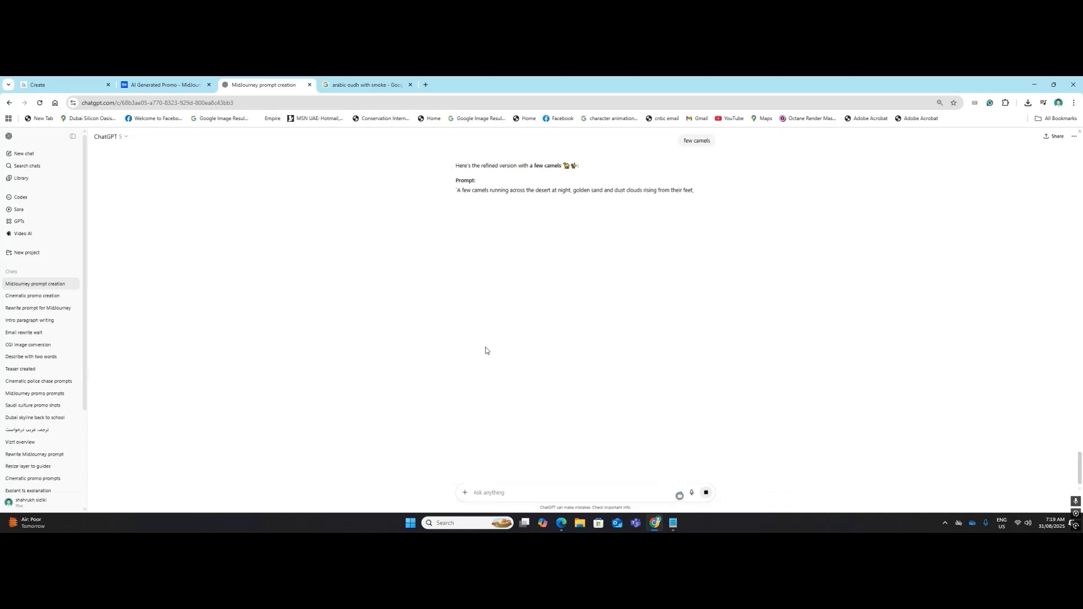
# Copy the refined "A few camels running across the desert at night" prompt and paste it into Midjourney's prompt.
pyautogui.moveTo(671, 216); pyautogui.dragTo(452, 190)
pyautogui.hotkey('ctrl', 'c')
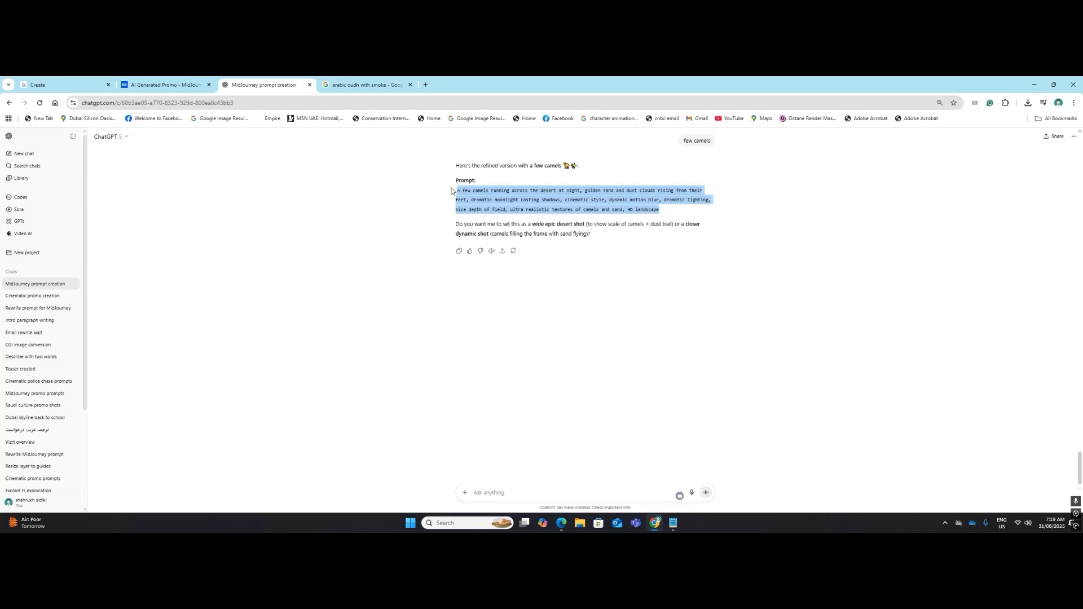
pyautogui.click(97, 81)
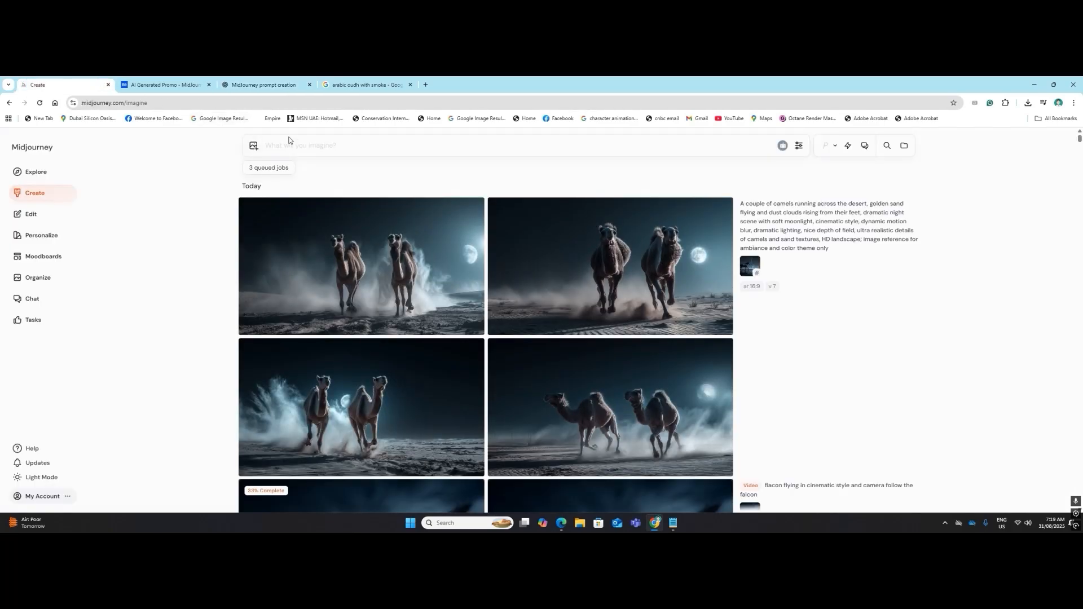
pyautogui.hotkey('ctrl', 'v')
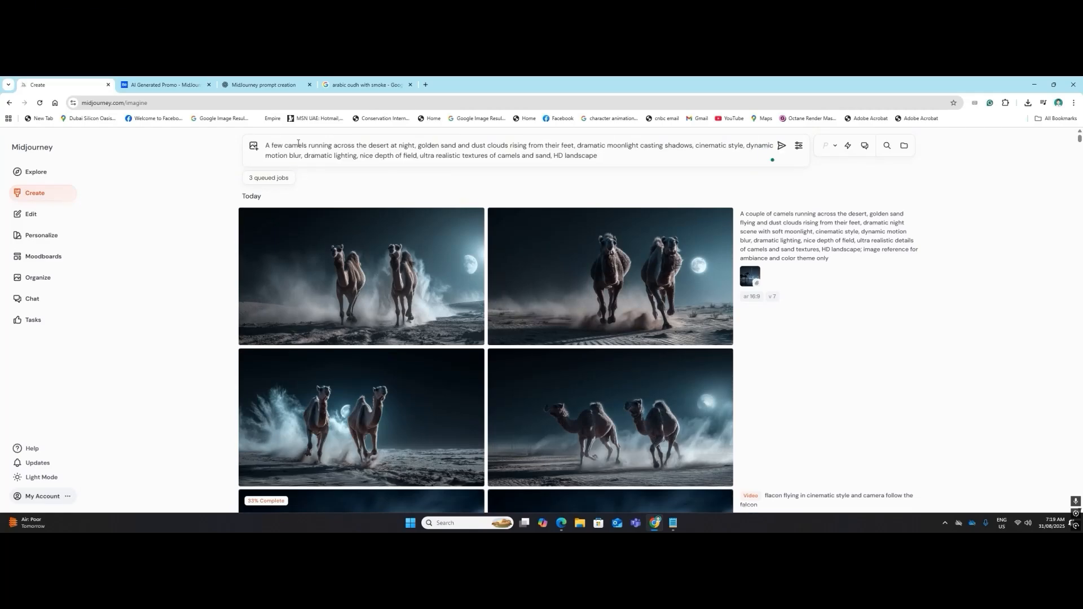
# Append "; image reference for ambiance and color theme only" from the previous camel generation to the "few camels" prompt.
pyautogui.moveTo(858, 265)
pyautogui.moveTo(836, 261); pyautogui.dragTo(864, 255)
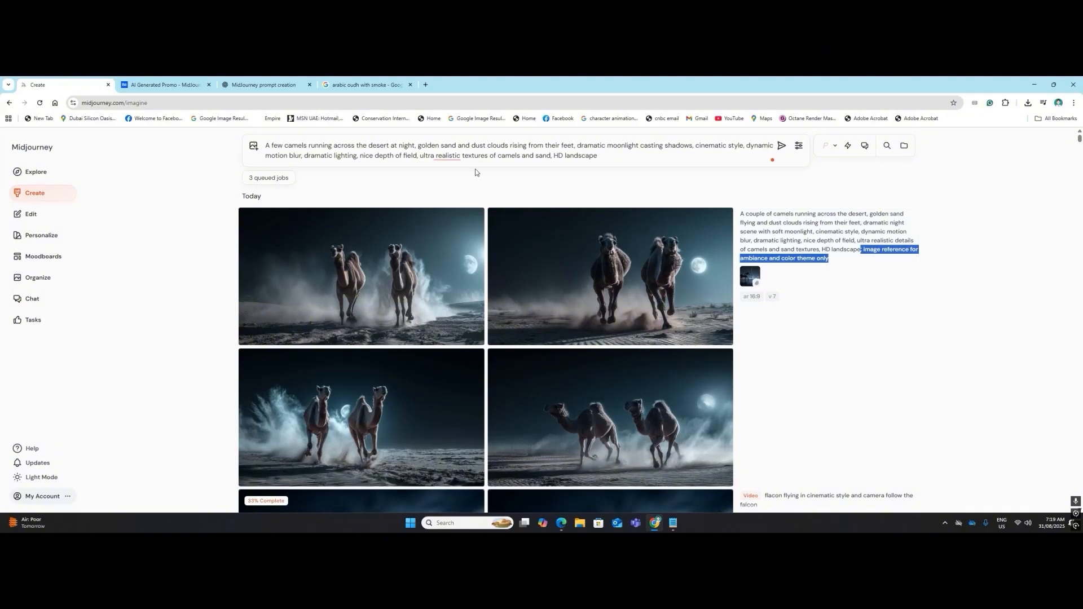
pyautogui.click(591, 169)
pyautogui.write('; image reference for ambiance and color theme only')
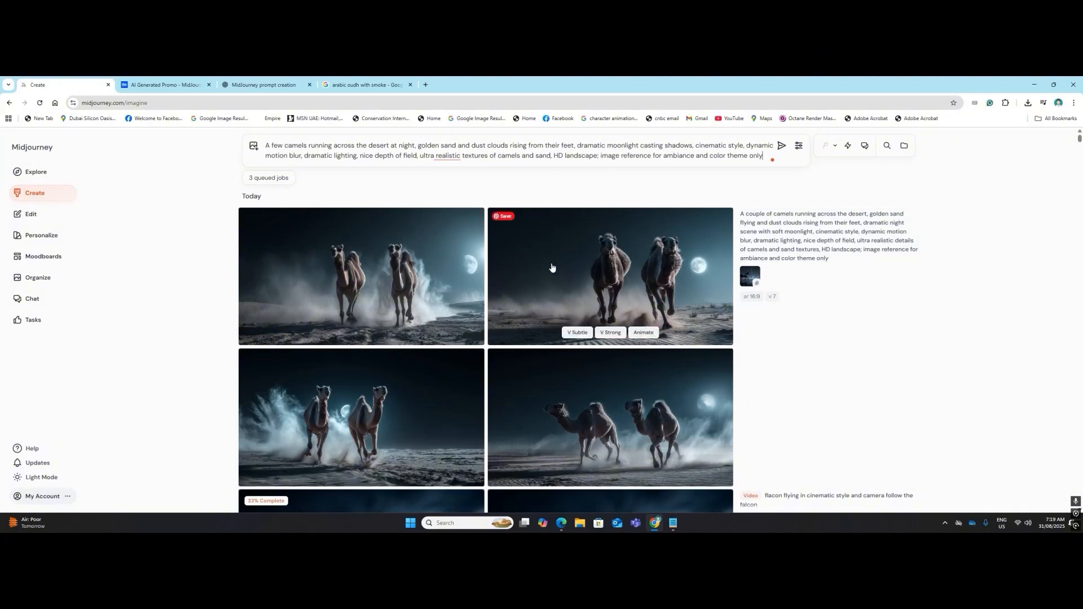
# Add the first black horse variation image as a style reference and submit the "few camels" prompt for generation.
pyautogui.scroll(-6, 535, 338)
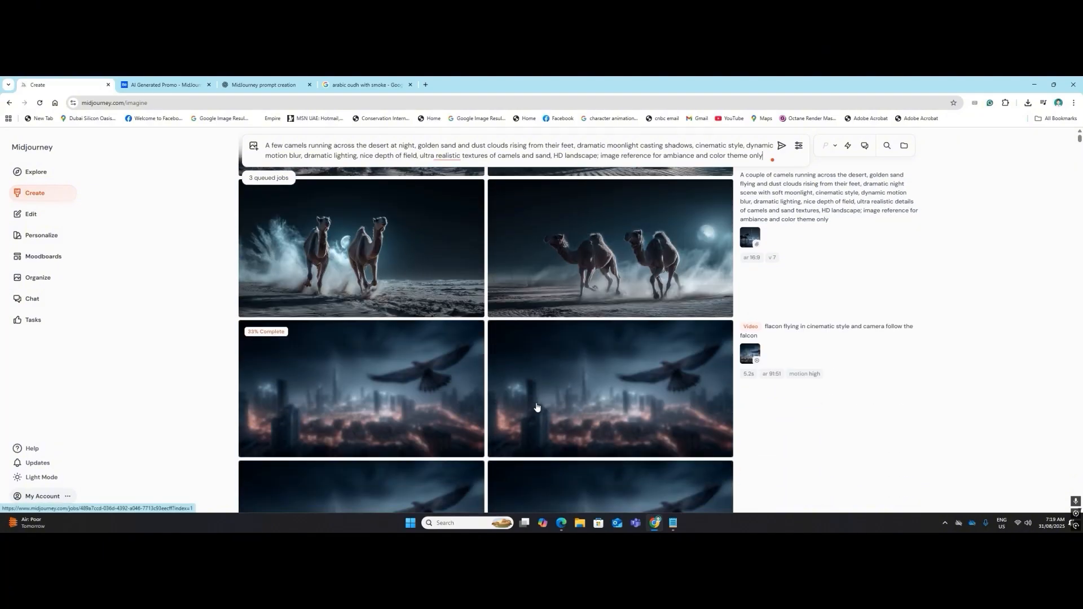
pyautogui.scroll(-8, 533, 406)
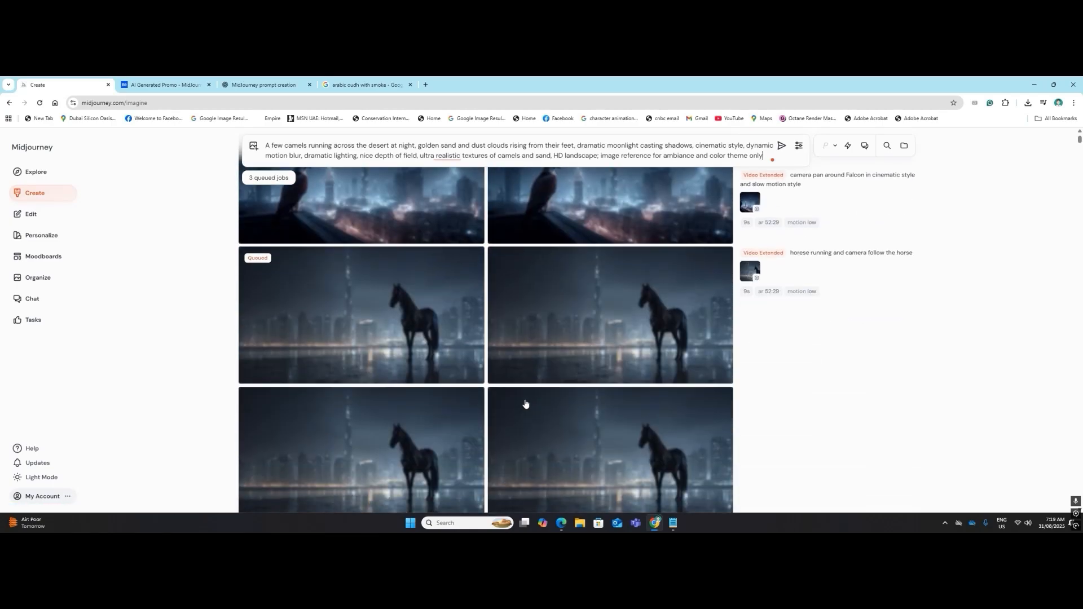
pyautogui.scroll(-5, 446, 346)
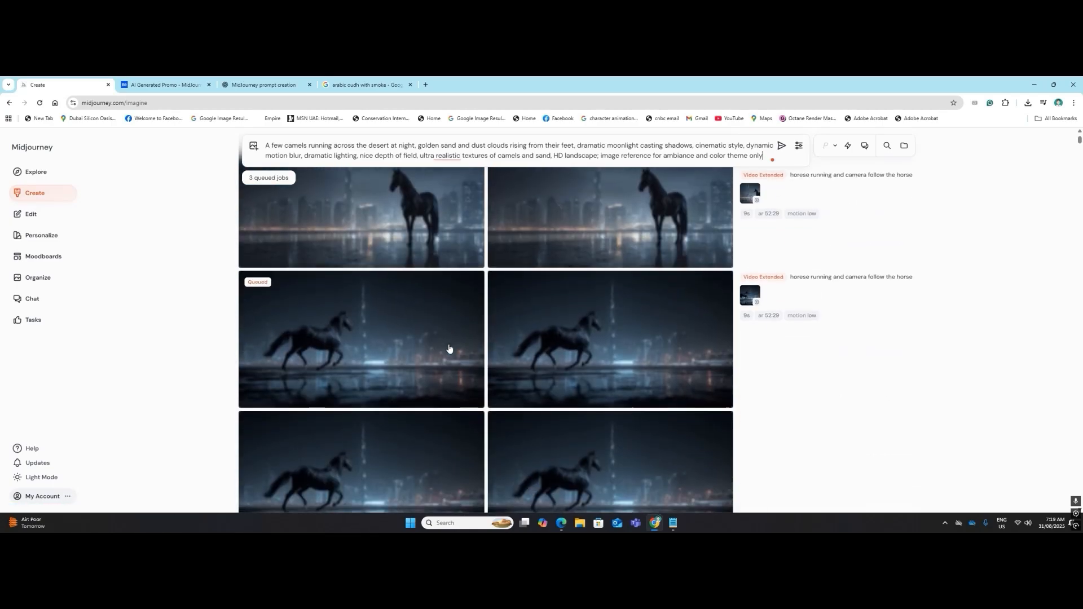
pyautogui.scroll(-7, 449, 348)
pyautogui.scroll(-10, 443, 360)
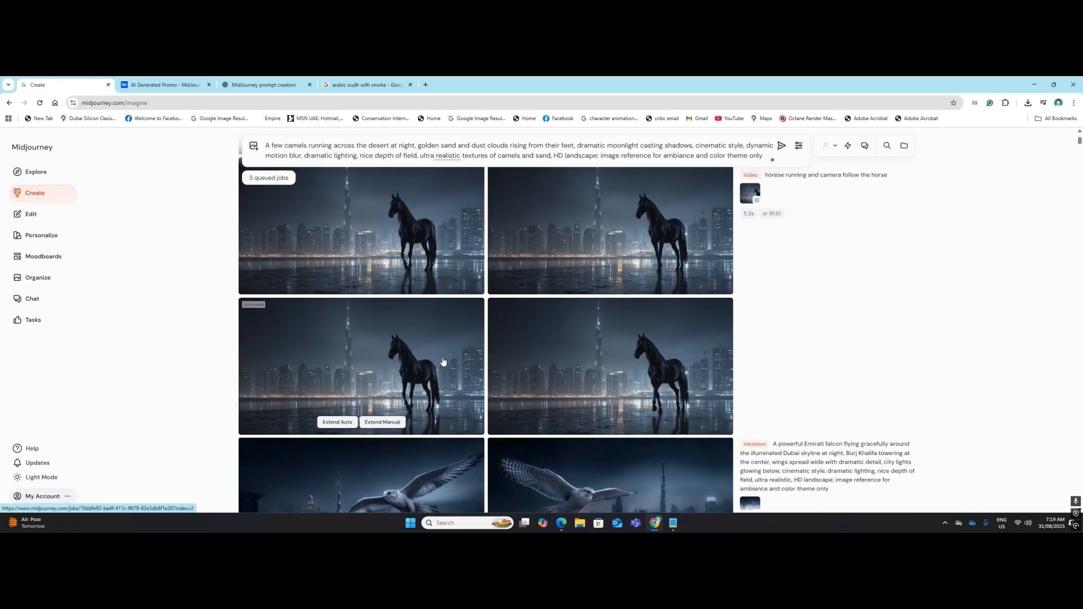
pyautogui.scroll(-5, 442, 362)
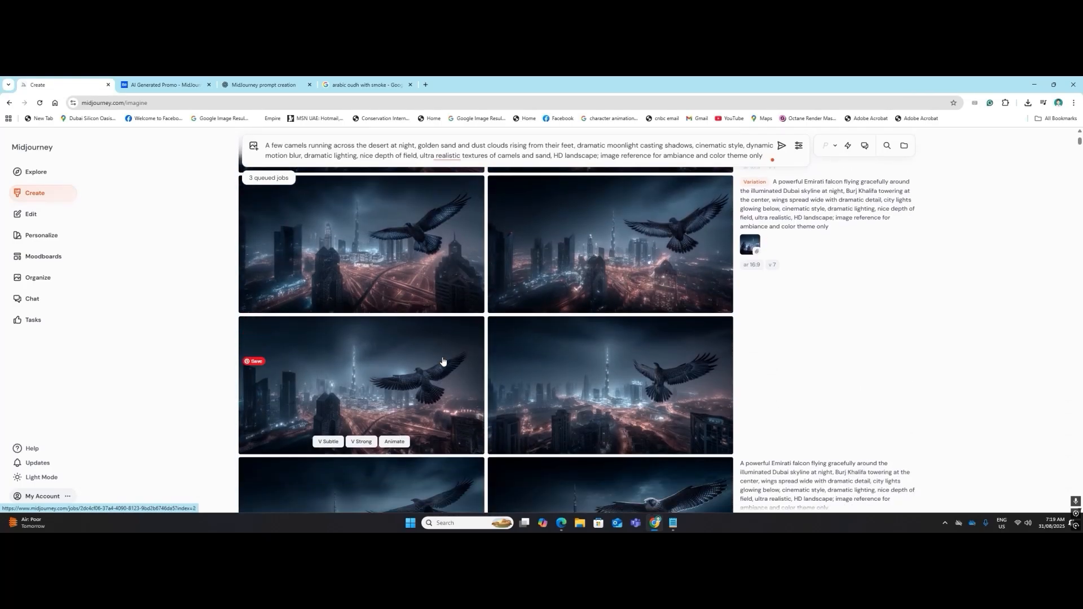
pyautogui.scroll(-4, 443, 361)
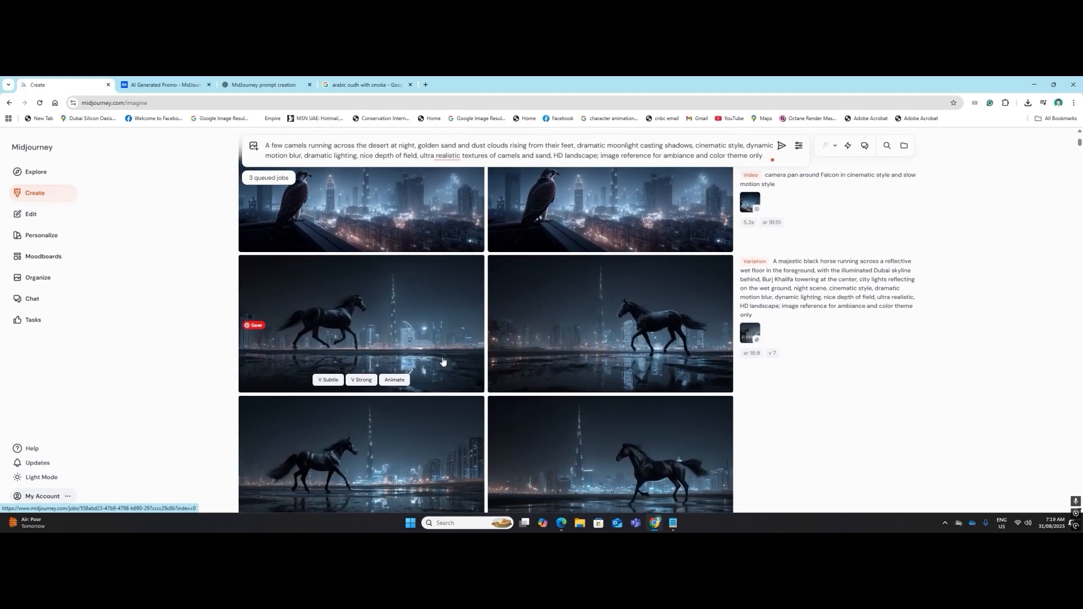
pyautogui.moveTo(442, 362); pyautogui.dragTo(547, 184)
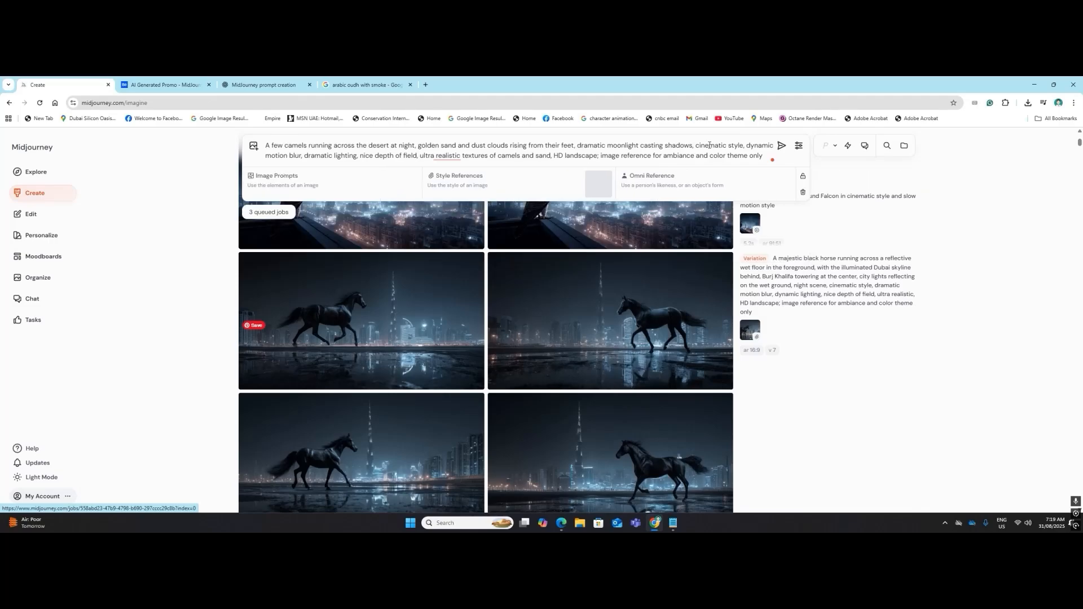
pyautogui.click(781, 145)
# Animate the fourth "few camels" image, the front-facing group with the moon behind them, as a high-motion video.
pyautogui.scroll(9, 617, 300)
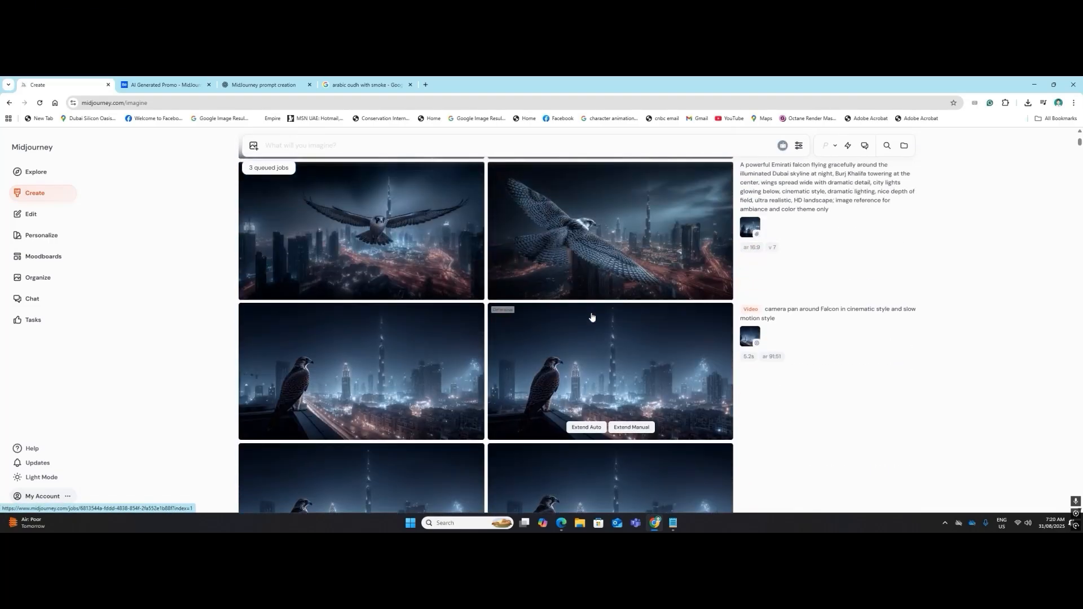
pyautogui.scroll(5, 592, 317)
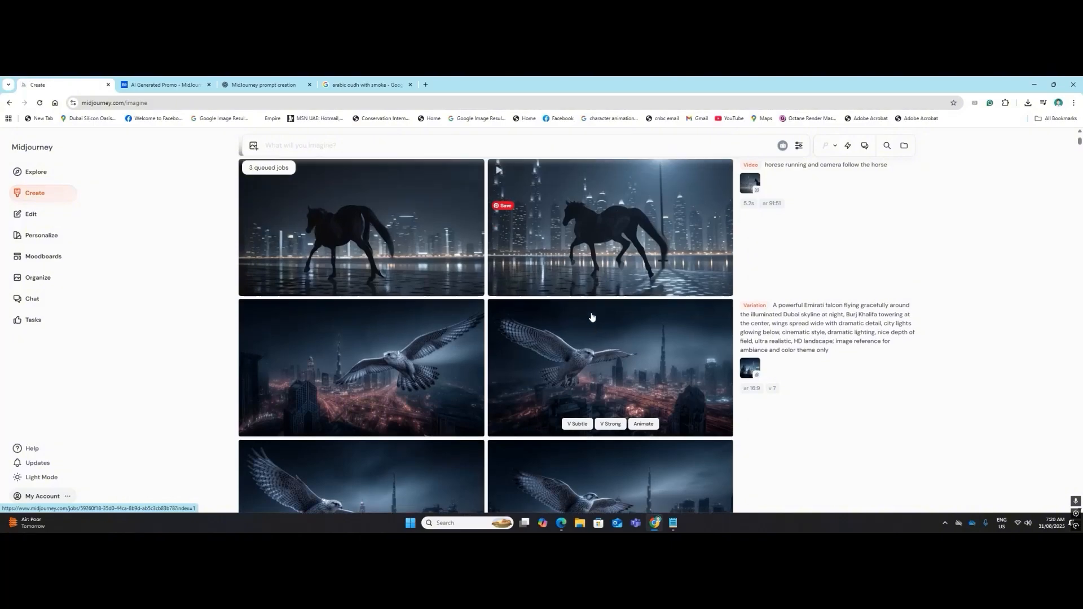
pyautogui.scroll(4, 591, 317)
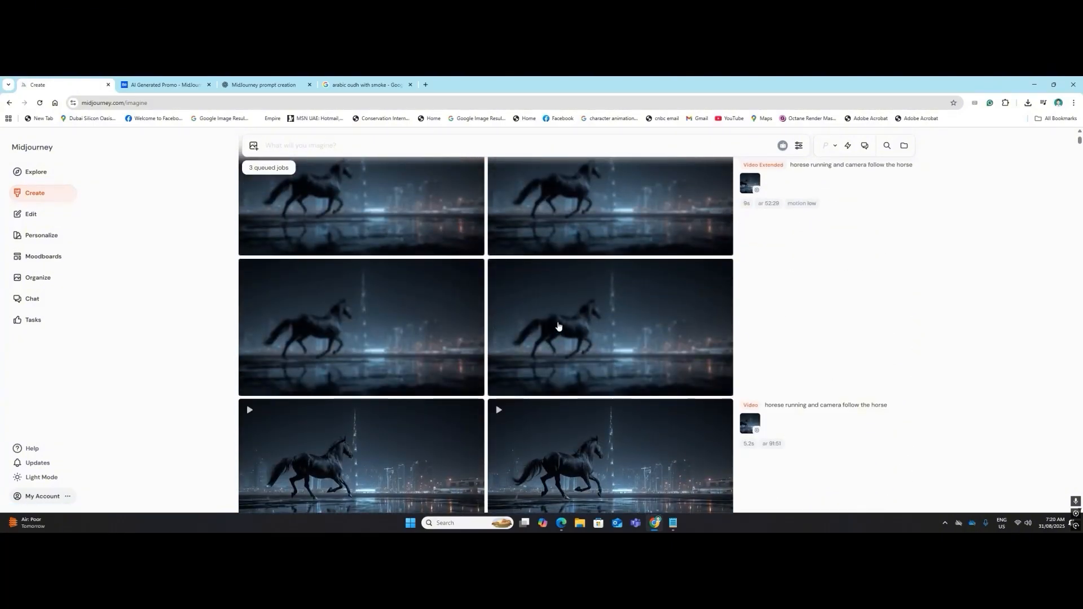
pyautogui.scroll(-2, 559, 326)
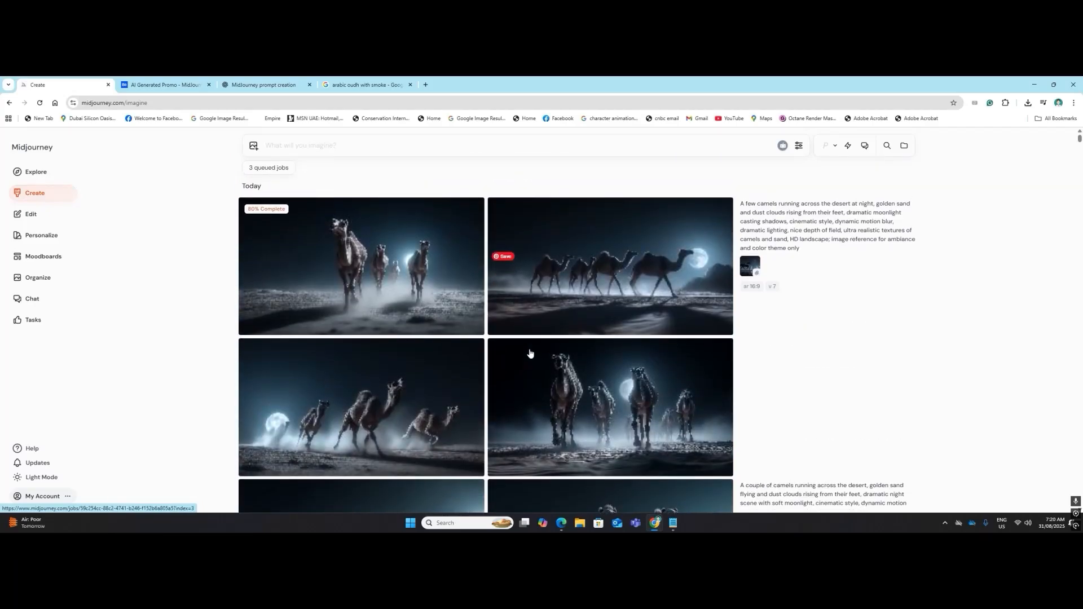
pyautogui.scroll(-3, 530, 354)
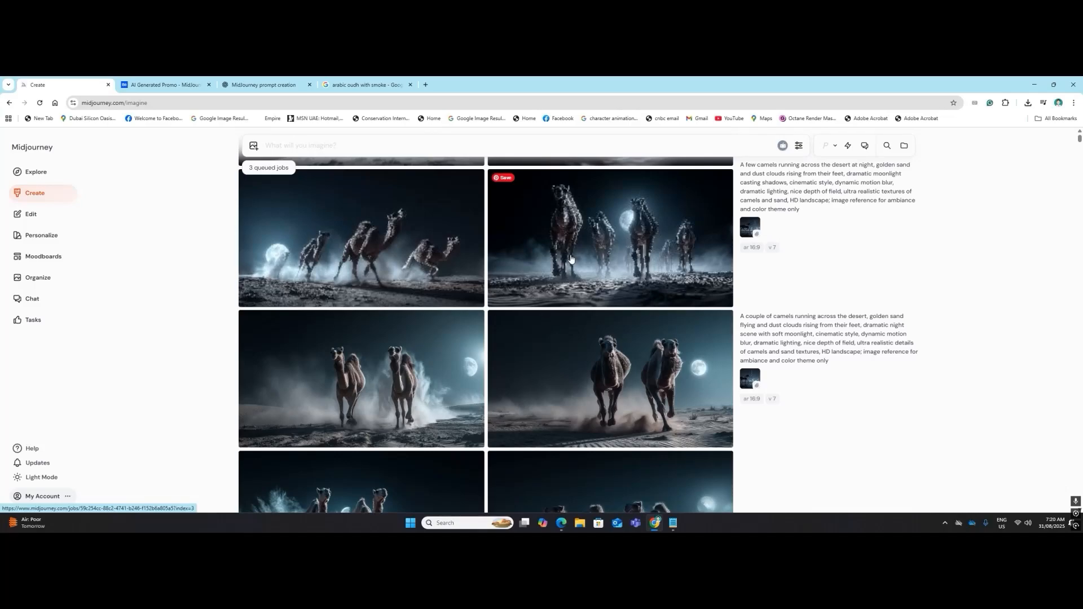
pyautogui.moveTo(571, 259)
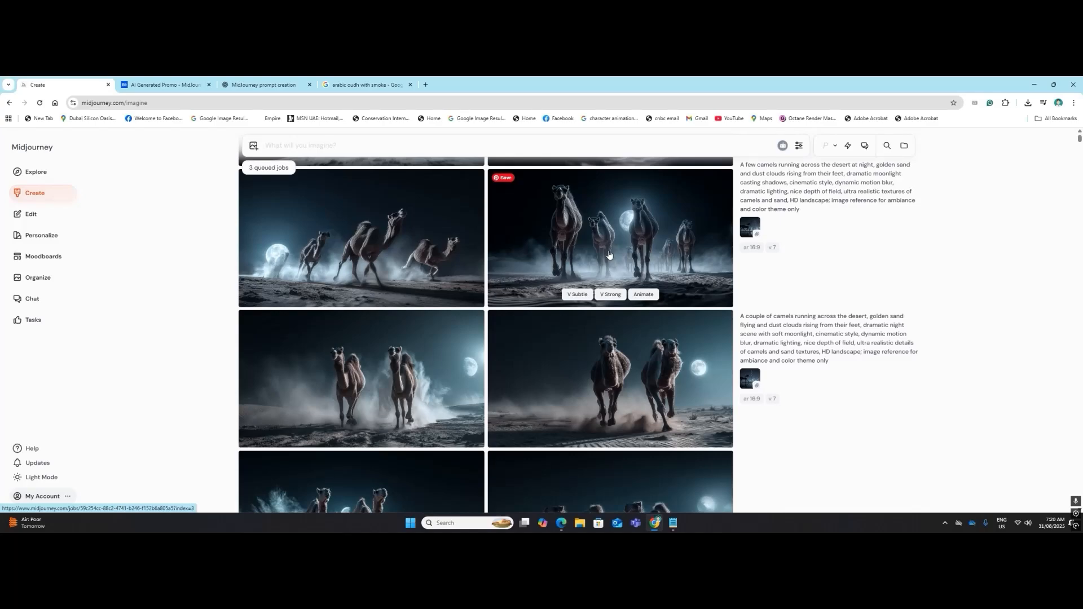
pyautogui.scroll(3, 609, 254)
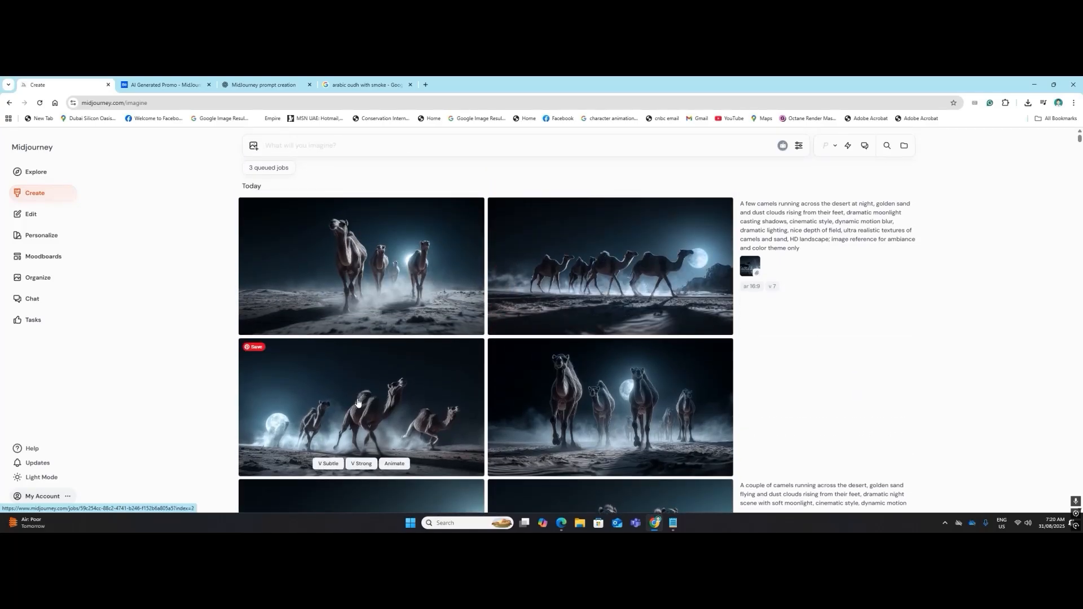
pyautogui.moveTo(584, 375)
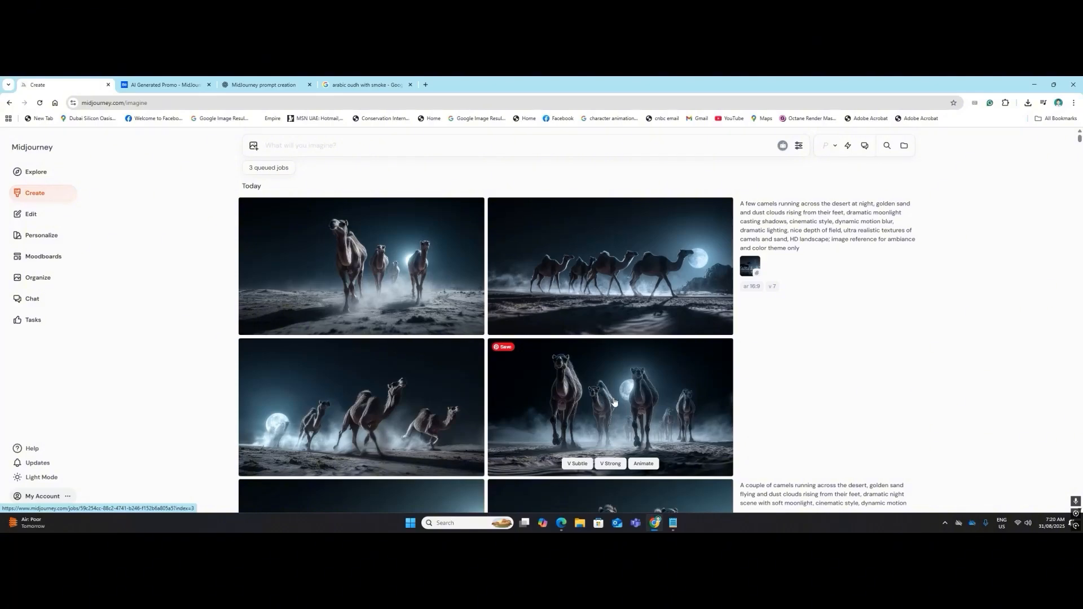
pyautogui.click(644, 464)
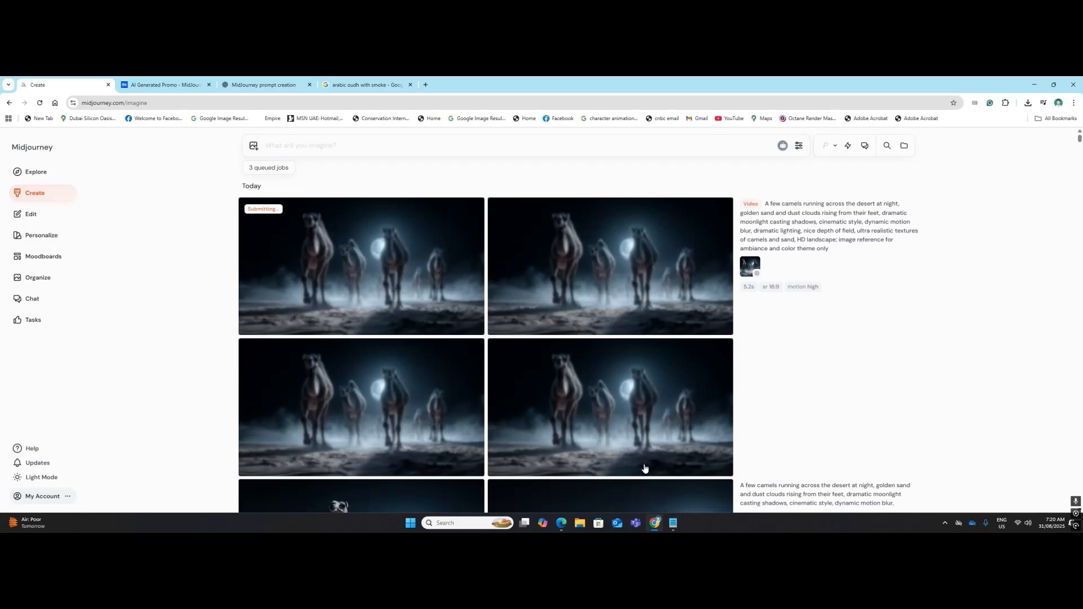
# Extend the first "flacon flying in cinematic style and camera follow the falcon" video automatically.
pyautogui.scroll(-5, 632, 446)
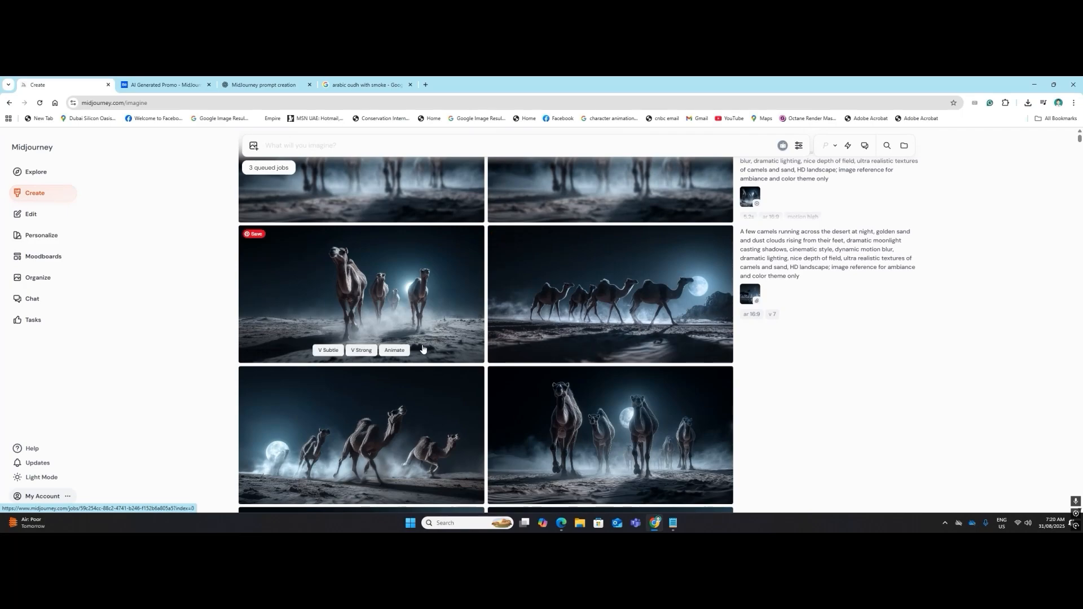
pyautogui.scroll(5, 502, 367)
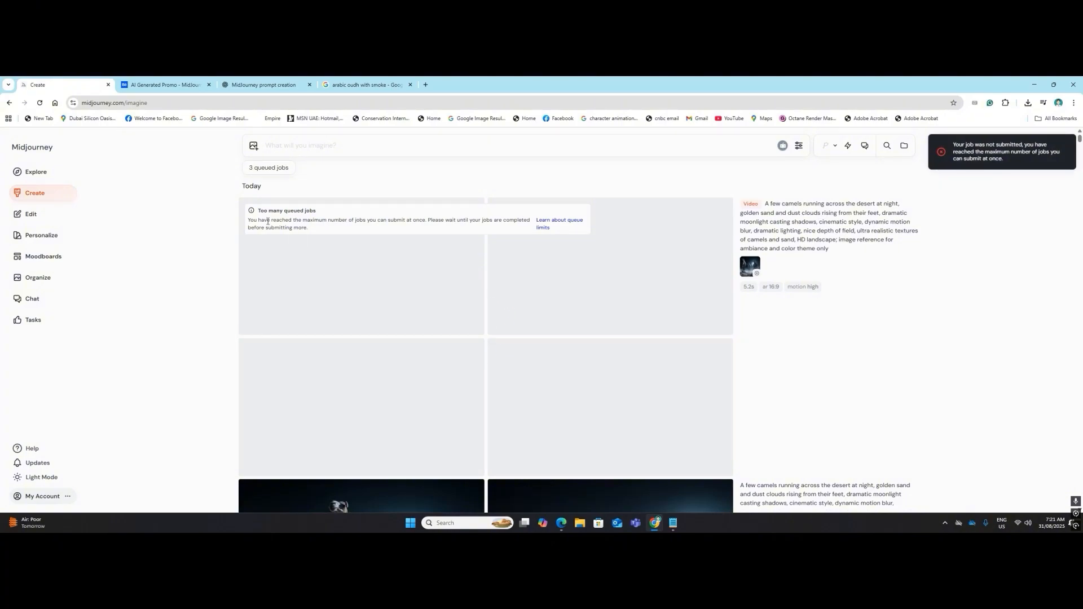
pyautogui.scroll(-5, 402, 282)
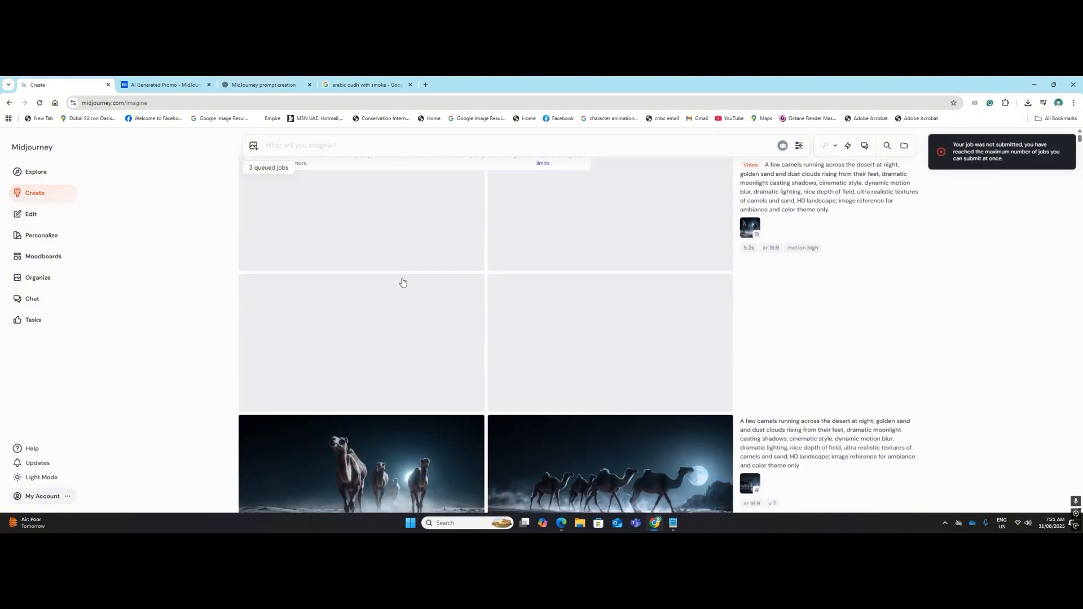
pyautogui.scroll(-10, 402, 282)
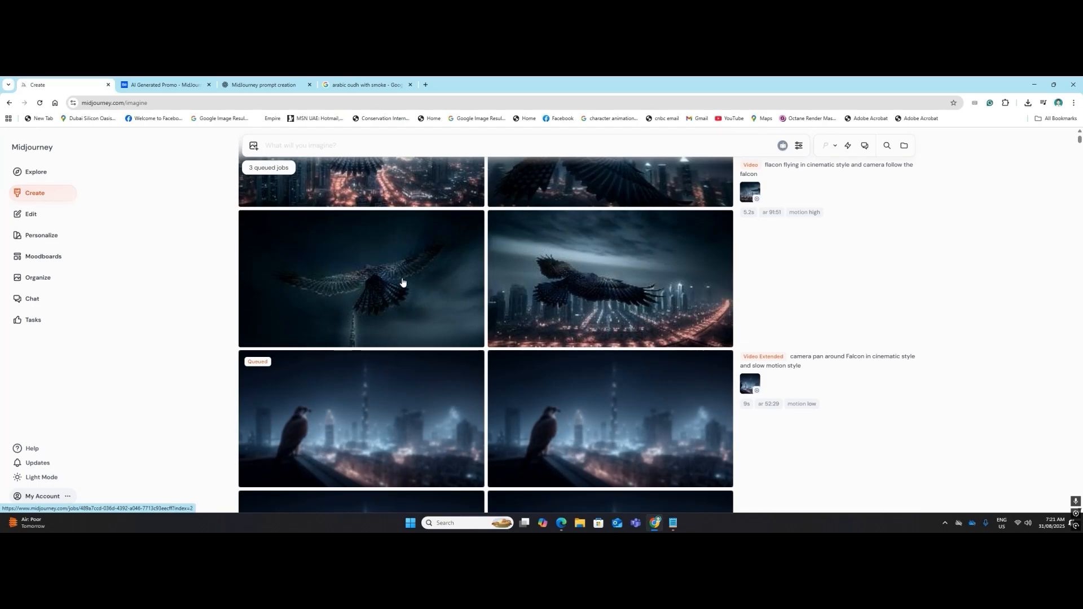
pyautogui.scroll(2, 402, 282)
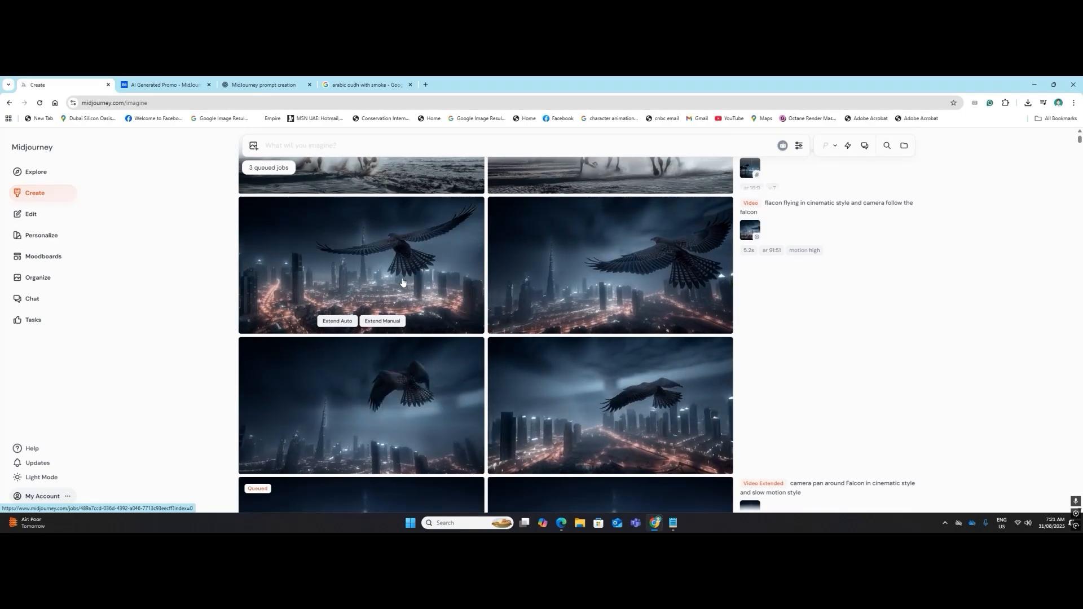
pyautogui.scroll(1, 403, 283)
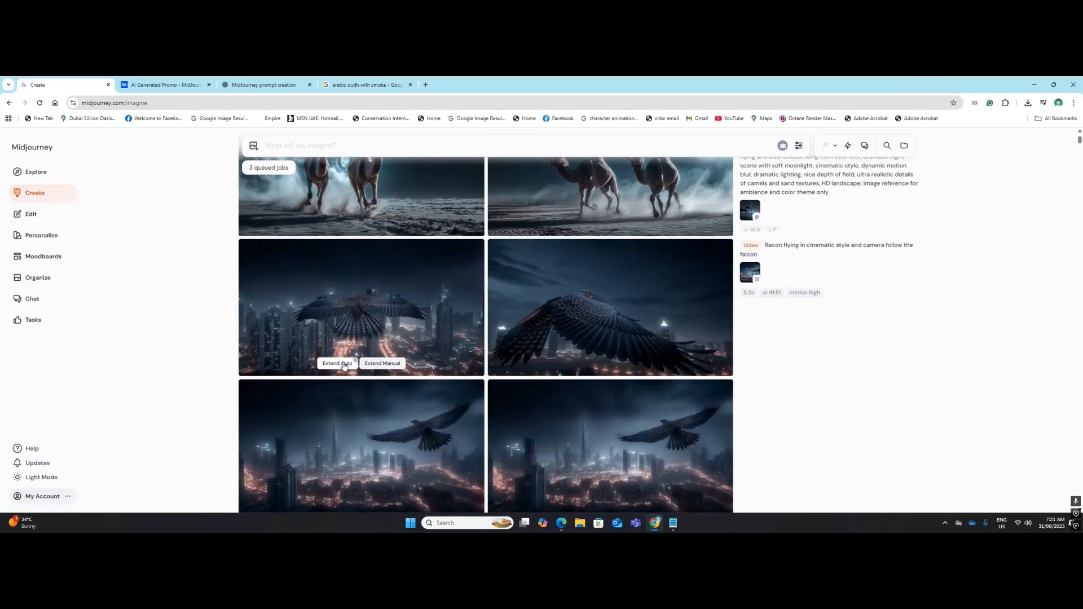
pyautogui.scroll(-8, 503, 365)
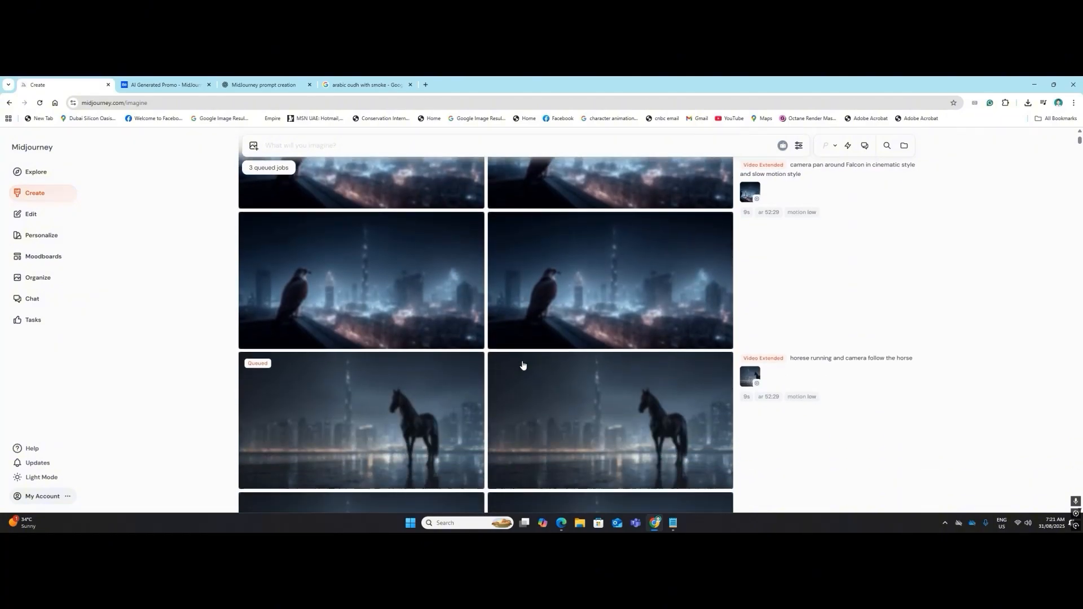
pyautogui.scroll(8, 522, 365)
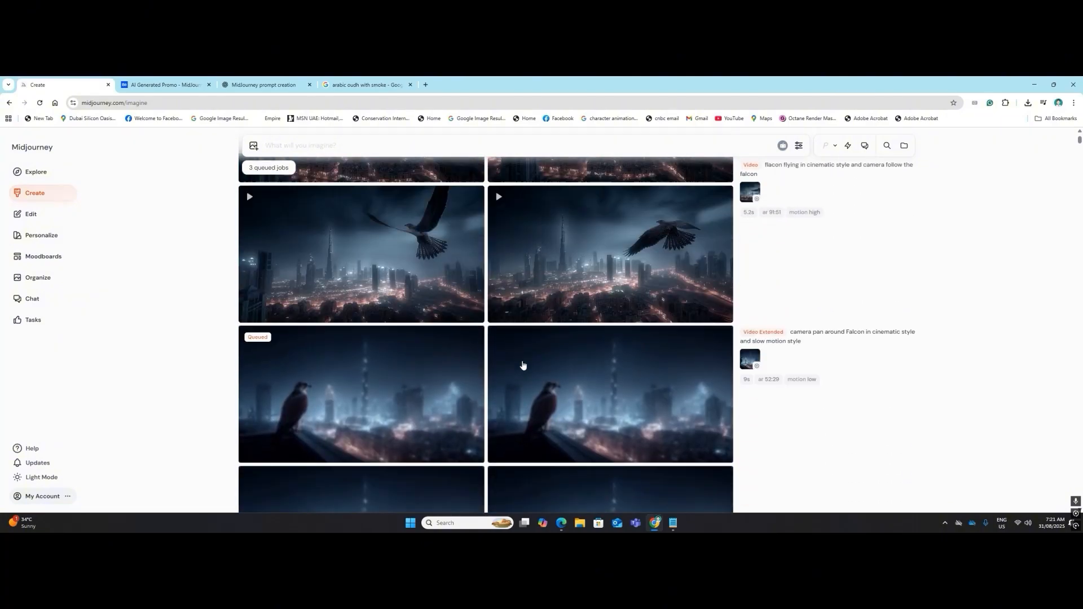
pyautogui.scroll(15, 523, 366)
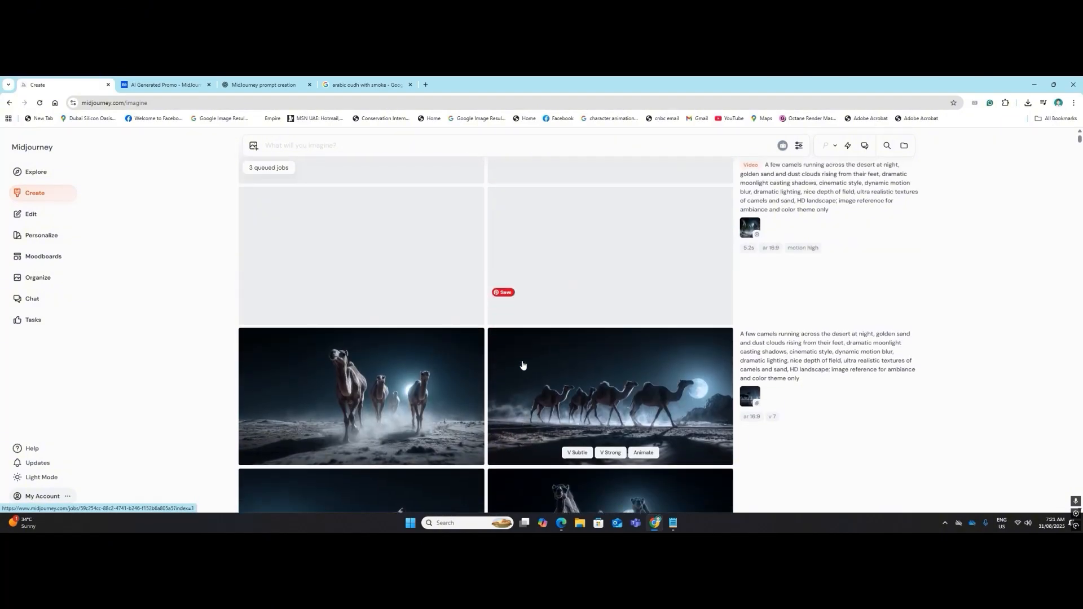
pyautogui.scroll(3, 522, 365)
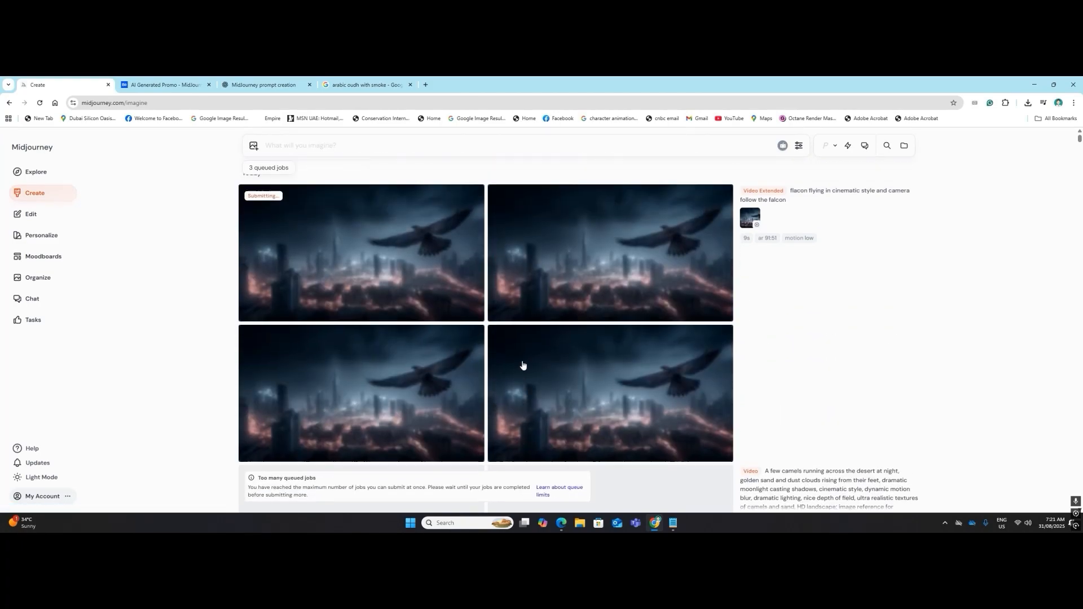
# Review the camel generations and the queued falcon and horse video extensions.
pyautogui.scroll(-10, 522, 365)
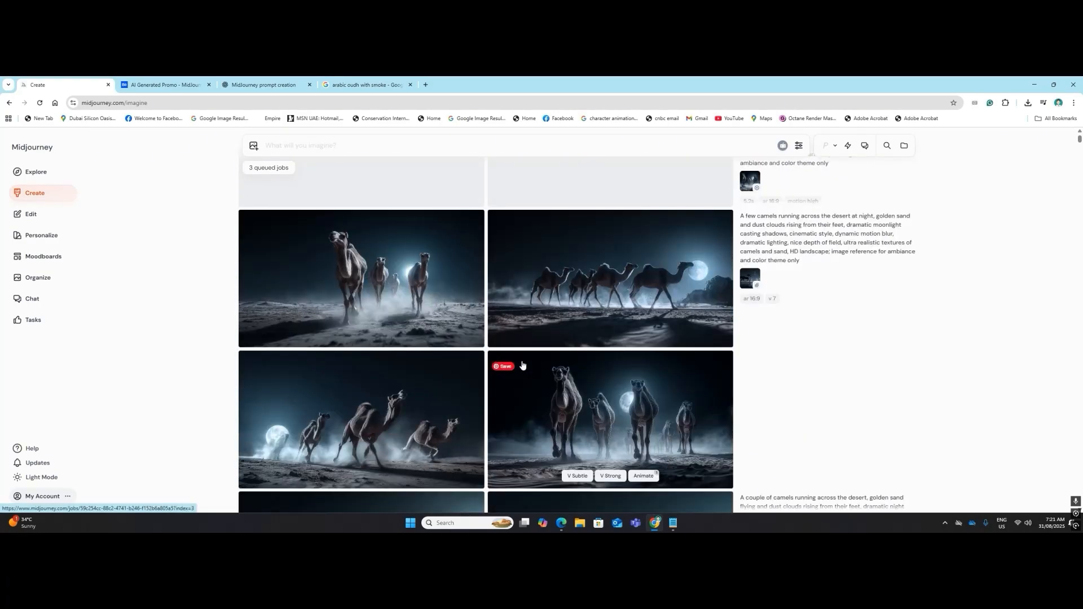
pyautogui.scroll(-6, 522, 397)
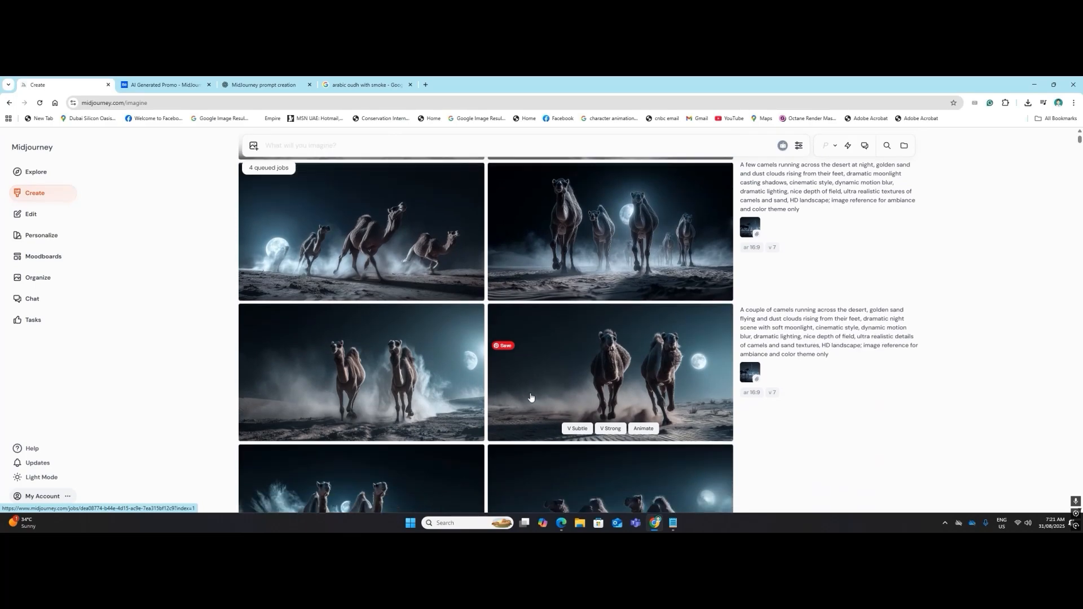
pyautogui.scroll(-5, 527, 395)
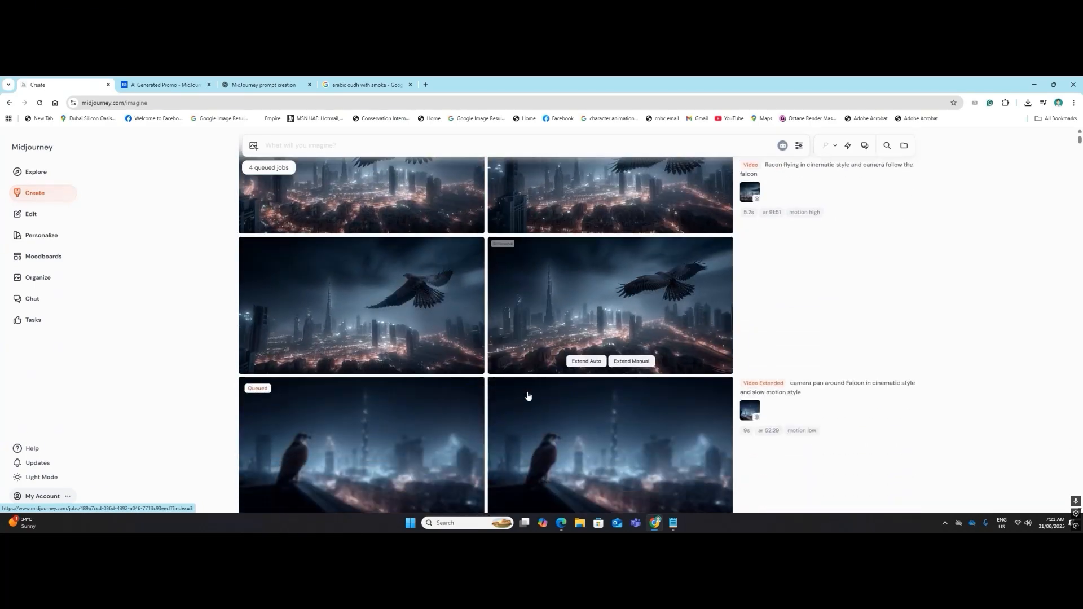
pyautogui.scroll(-2, 527, 396)
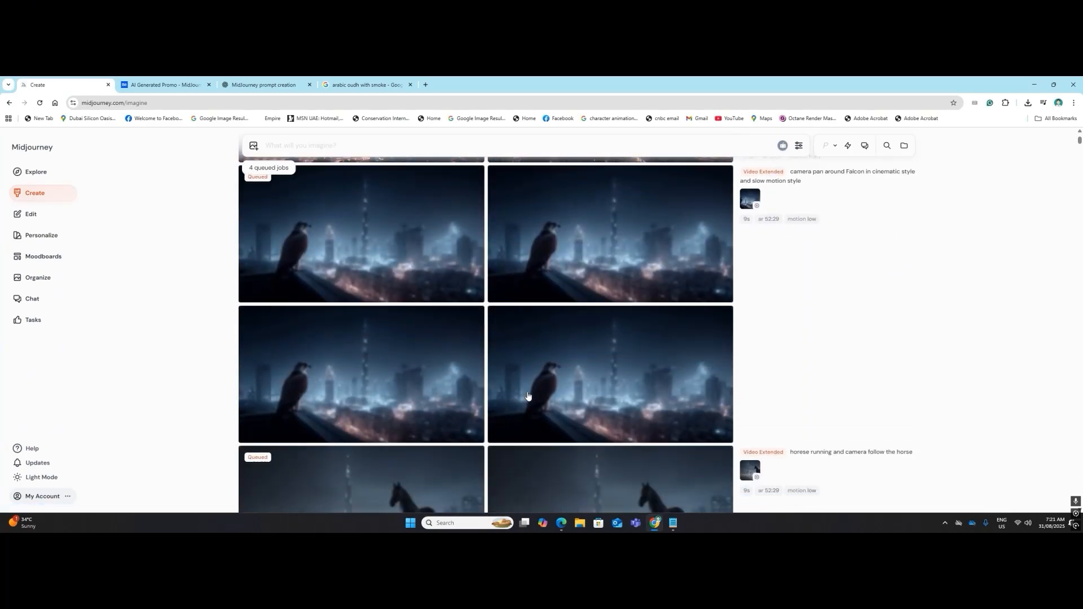
pyautogui.scroll(-6, 392, 366)
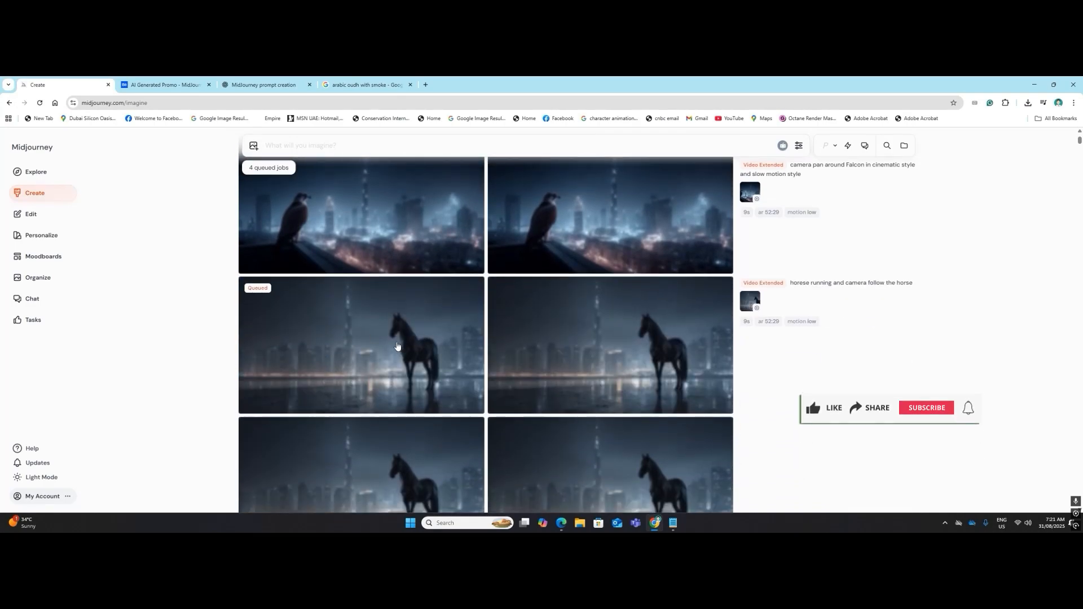
pyautogui.scroll(-3, 384, 348)
pyautogui.scroll(-2, 409, 334)
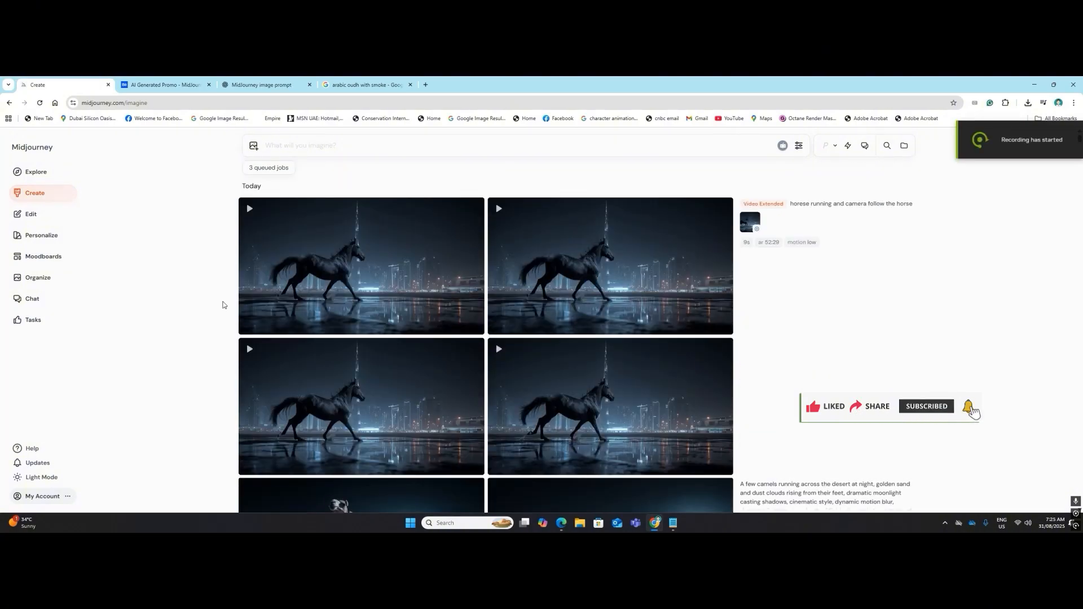
# Download the first extended "horese running and camera follow the horse" video.
pyautogui.moveTo(337, 260)
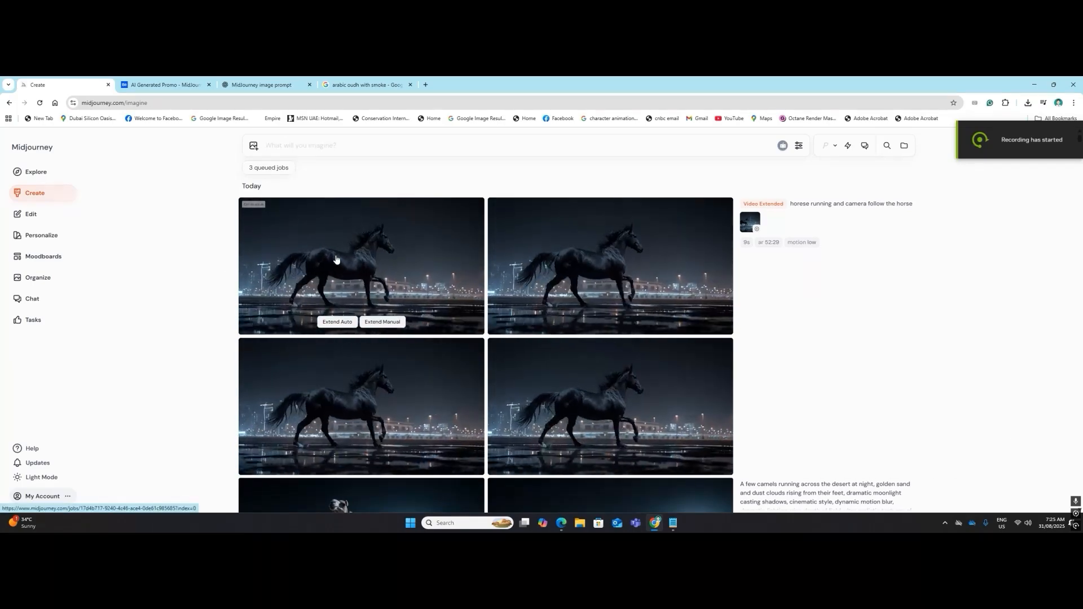
pyautogui.click(414, 268)
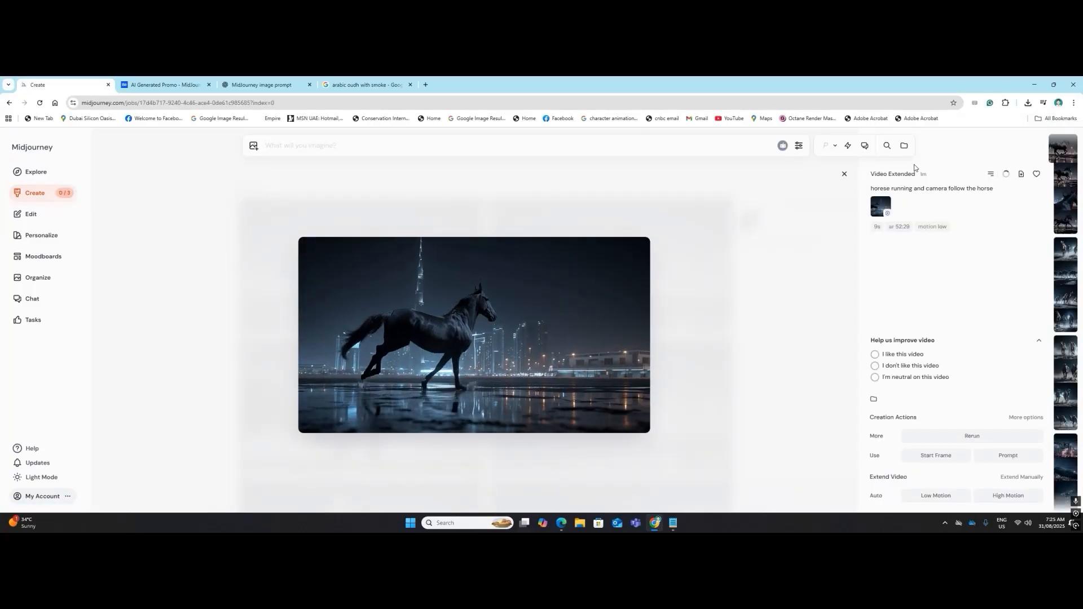
pyautogui.click(844, 174)
# Animate the fourth "few camels" image, with the moon behind the front-facing group, again as a high-motion video.
pyautogui.scroll(-5, 598, 296)
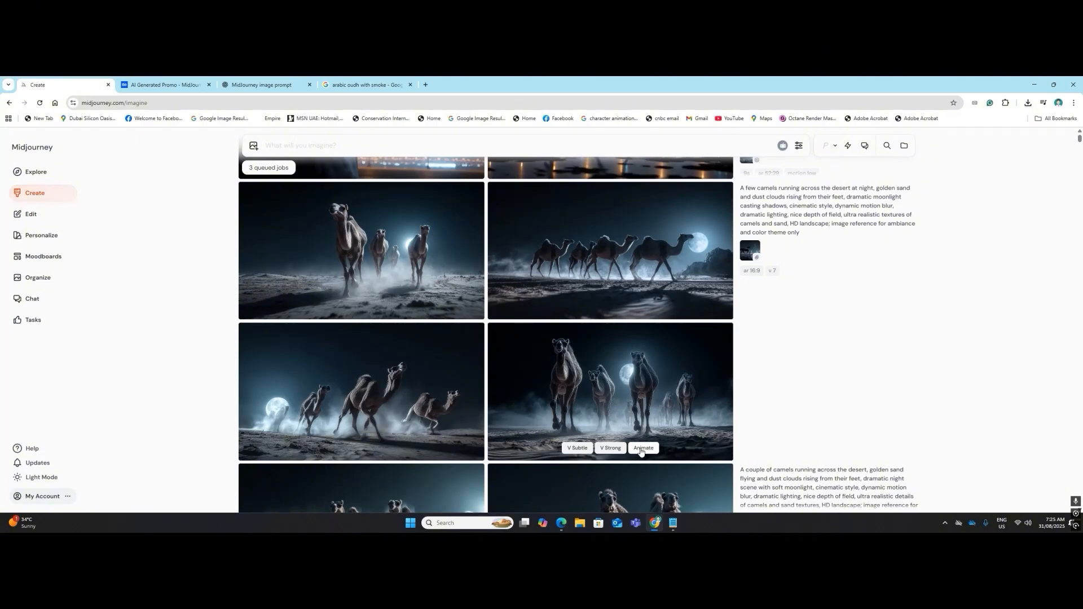
pyautogui.scroll(-3, 619, 386)
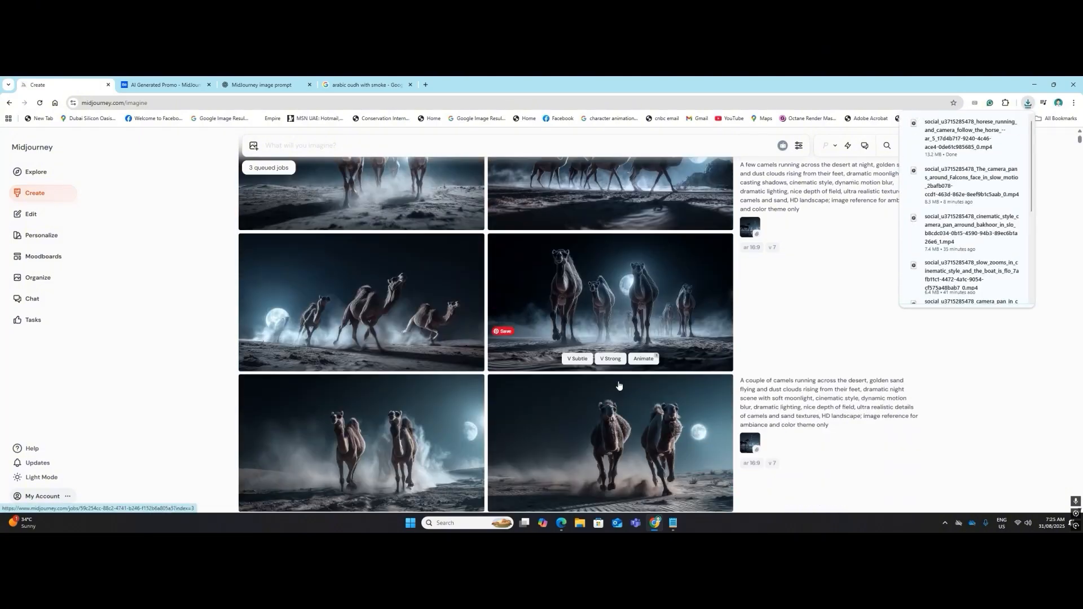
pyautogui.scroll(-2, 618, 385)
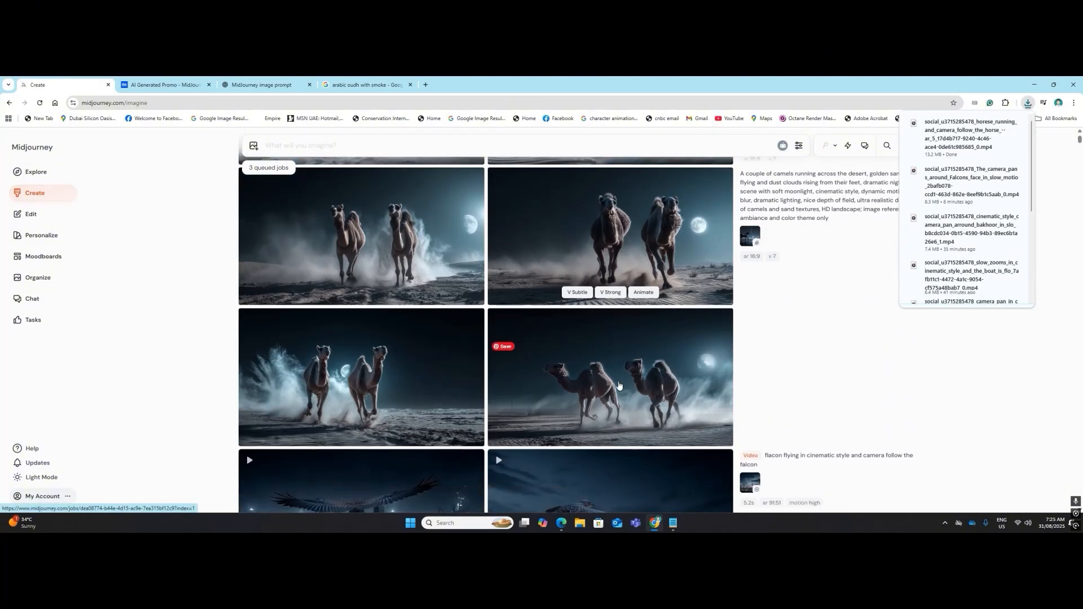
pyautogui.scroll(-5, 618, 386)
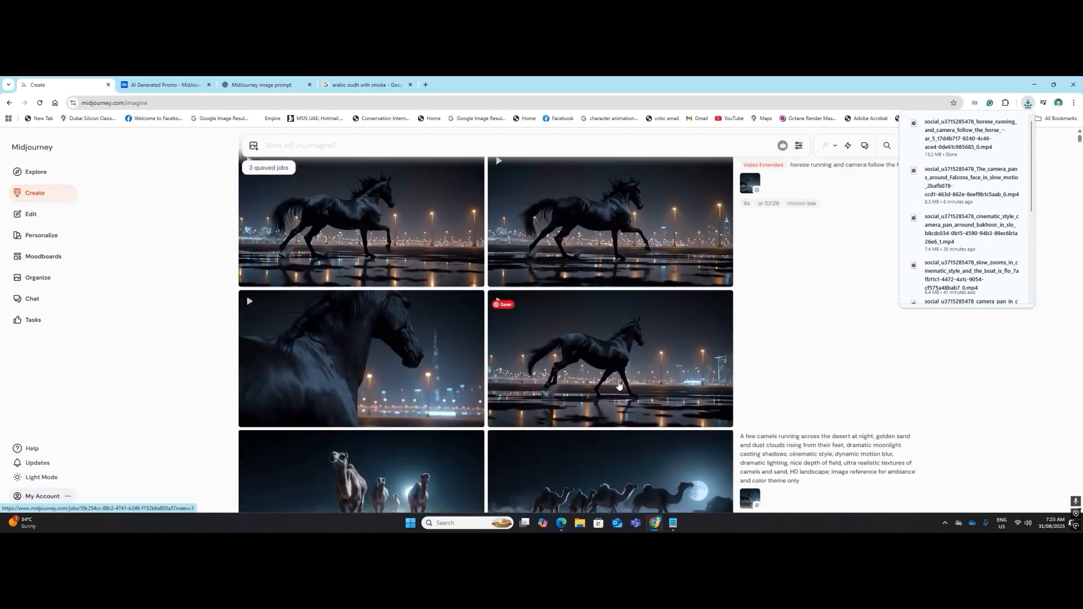
pyautogui.scroll(-5, 619, 385)
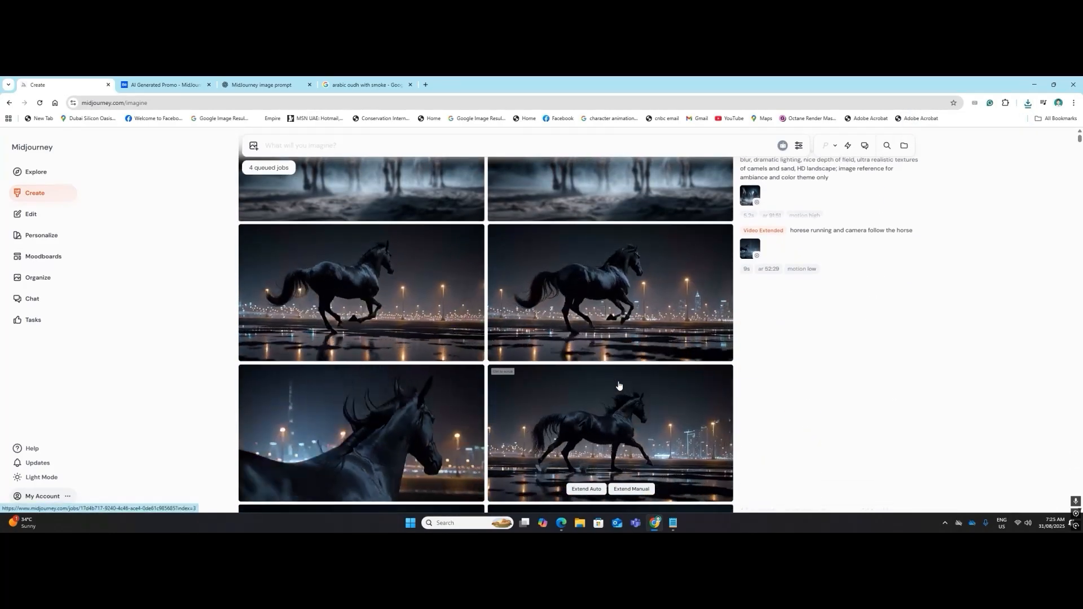
# Set the first "few camels" image as the starting frame of a high-motion video.
pyautogui.scroll(-3, 619, 386)
pyautogui.scroll(-2, 619, 386)
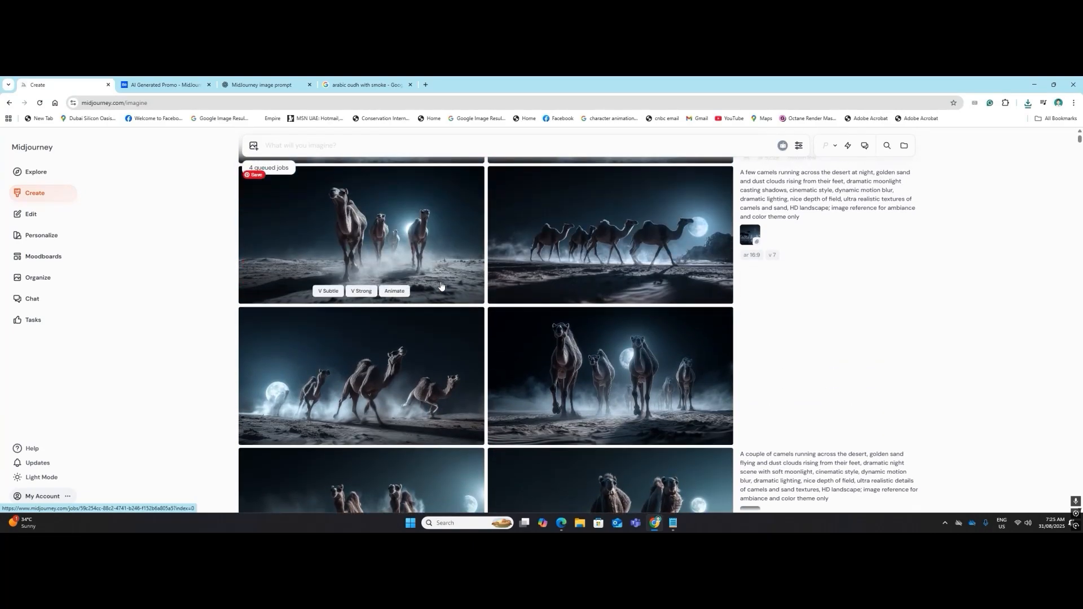
pyautogui.moveTo(424, 247); pyautogui.dragTo(318, 169)
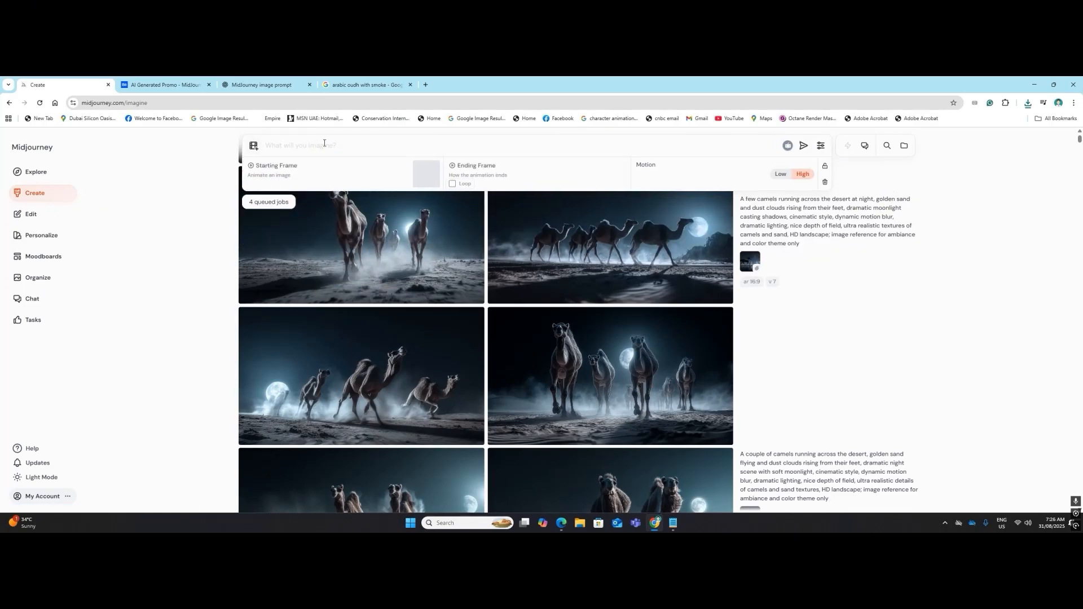
# Try to generate the video from the camel starting frame with the prompt "camel running in speed towards camera".
pyautogui.click(324, 143)
pyautogui.write('camer')
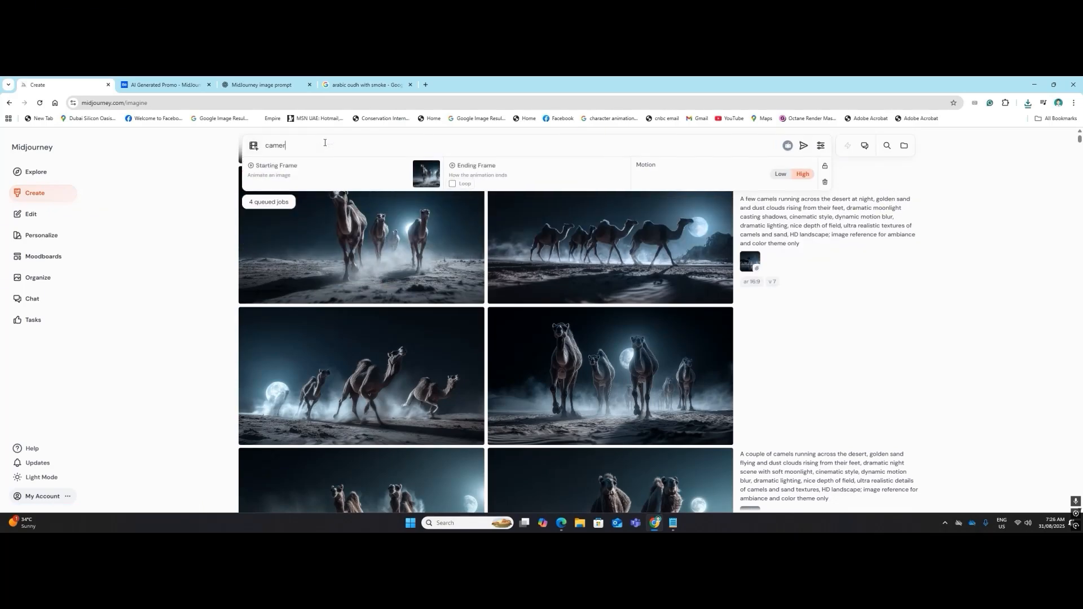
pyautogui.write(' run')
pyautogui.write('ning ')
pyautogui.write('in speed')
pyautogui.write(' towarsd')
pyautogui.write('caem')
pyautogui.press('BackSpace')
pyautogui.write('mera')
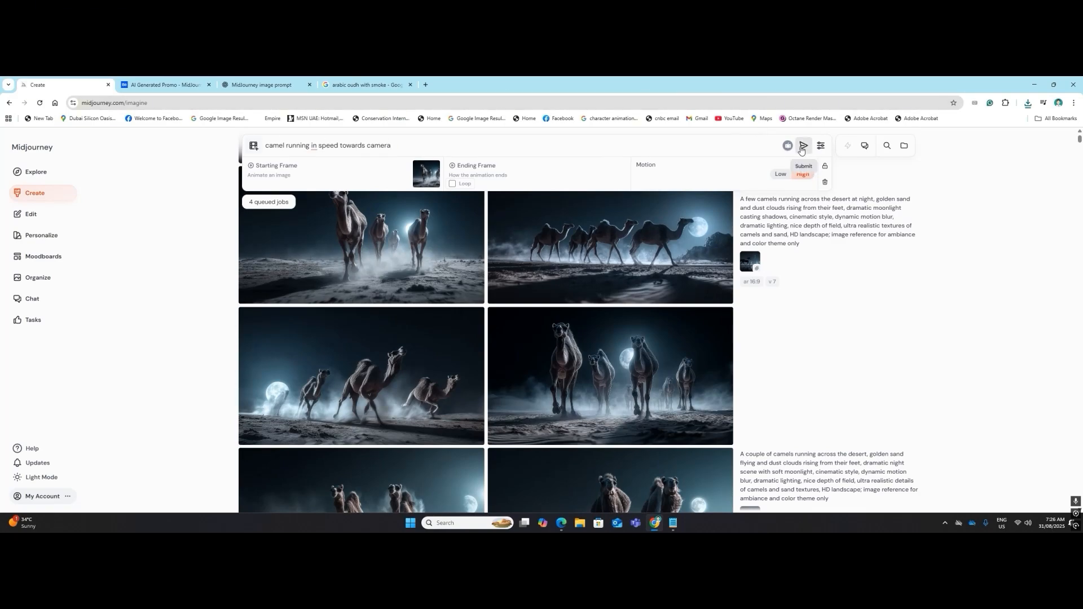
pyautogui.click(804, 145)
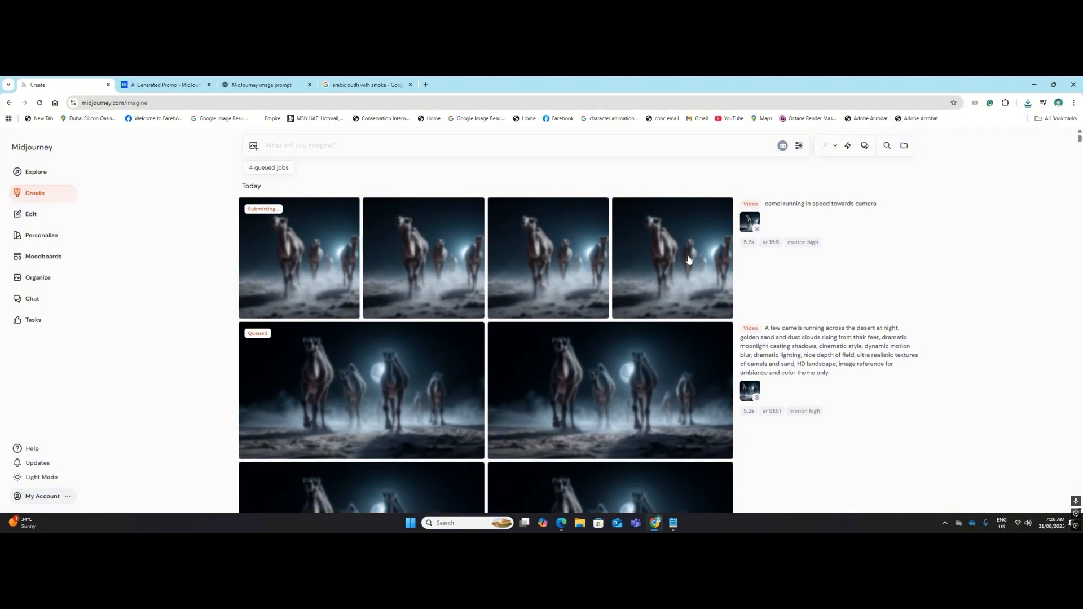
# Look through the earlier camel, horse and falcon images and videos in the creation feed.
pyautogui.scroll(-7, 668, 262)
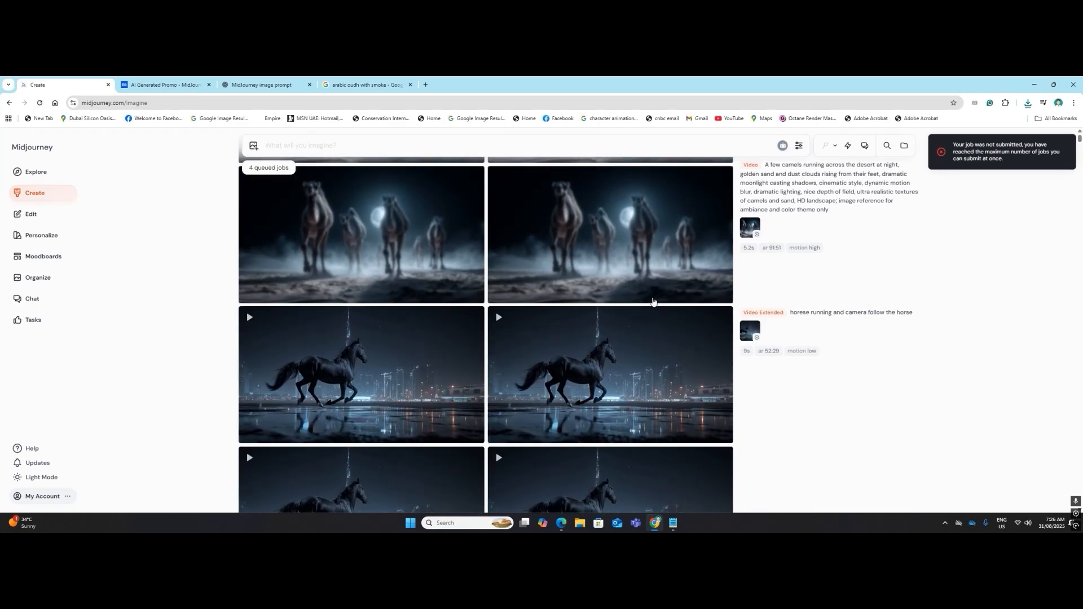
pyautogui.scroll(-10, 652, 302)
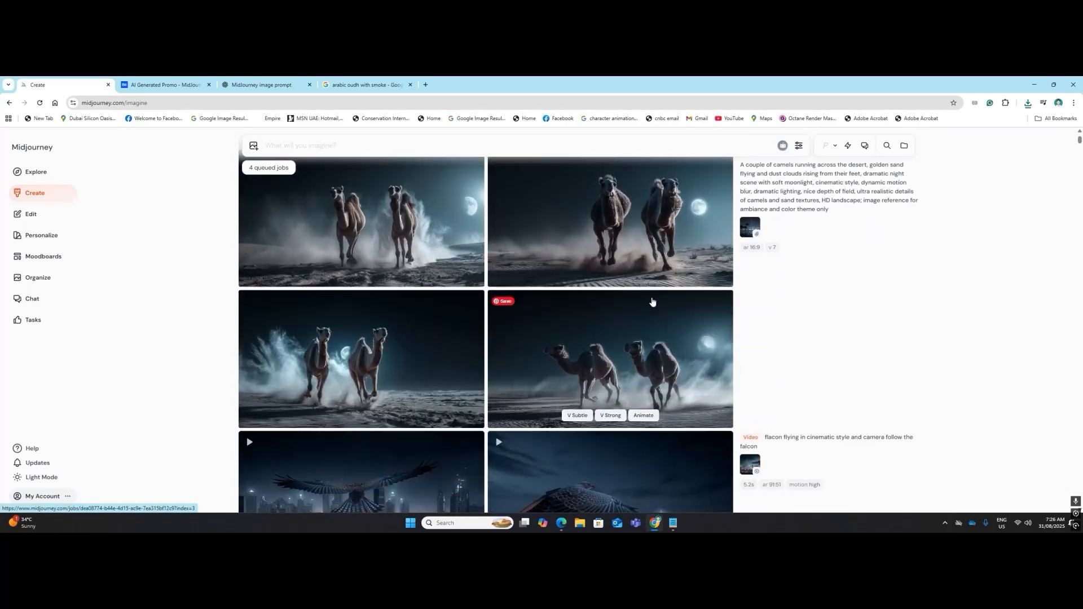
pyautogui.scroll(-10, 653, 302)
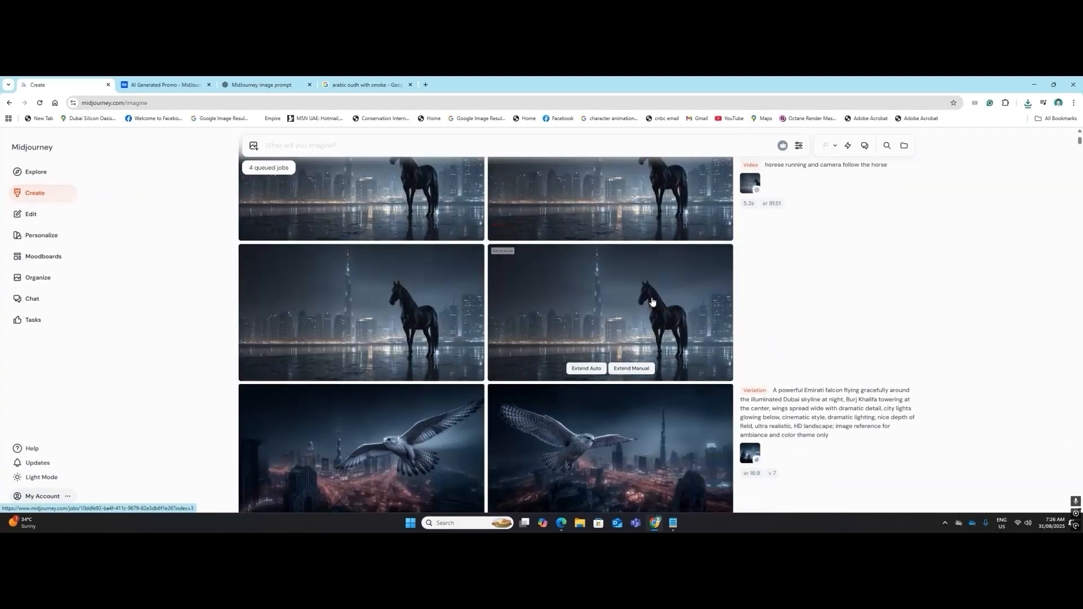
pyautogui.scroll(-3, 650, 305)
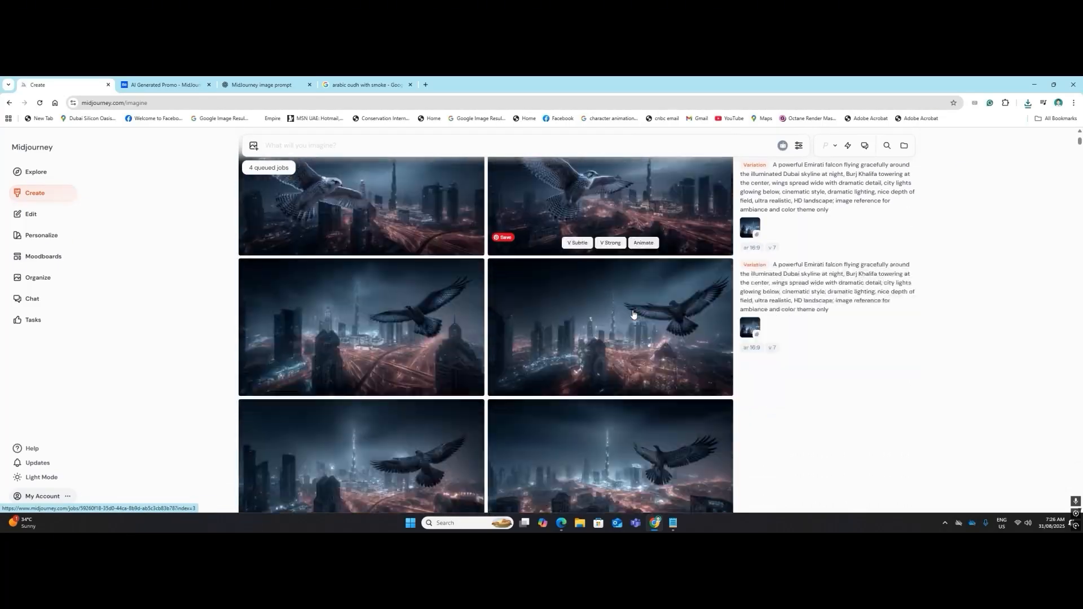
pyautogui.scroll(-3, 633, 315)
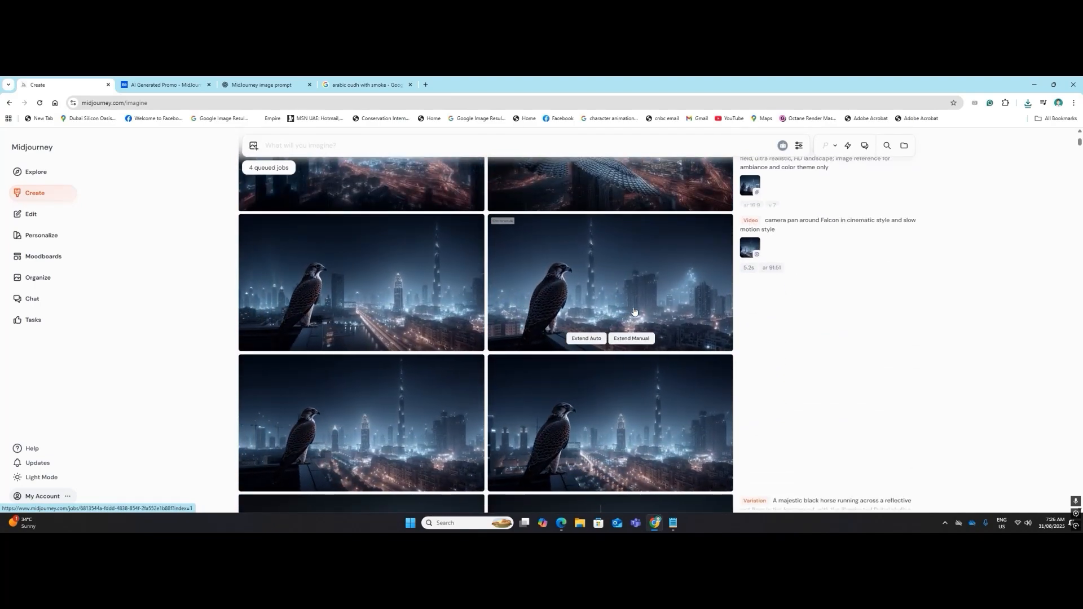
pyautogui.scroll(10, 643, 309)
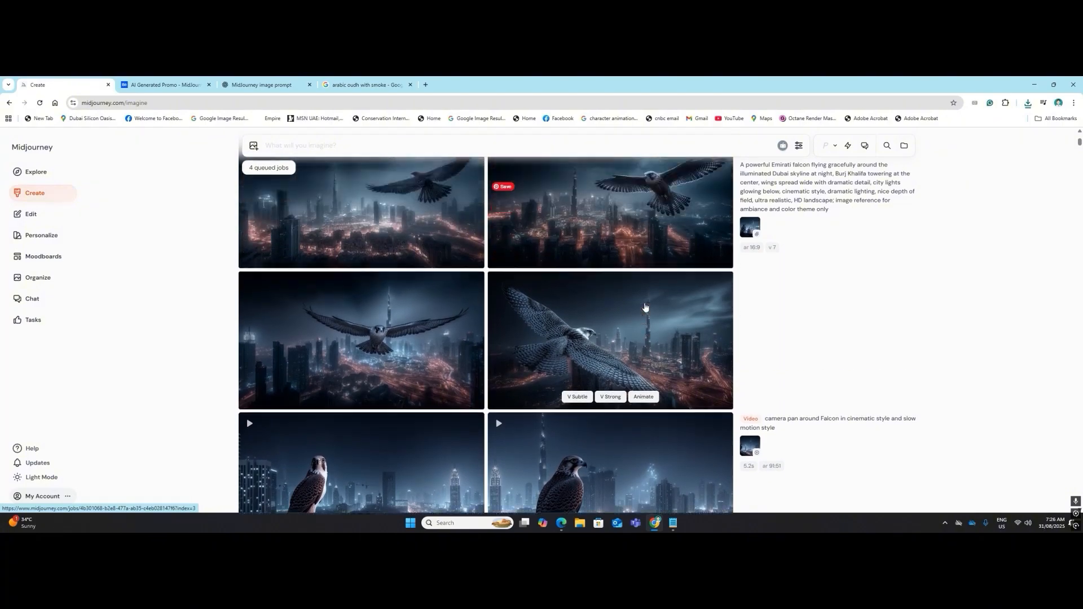
pyautogui.scroll(20, 645, 308)
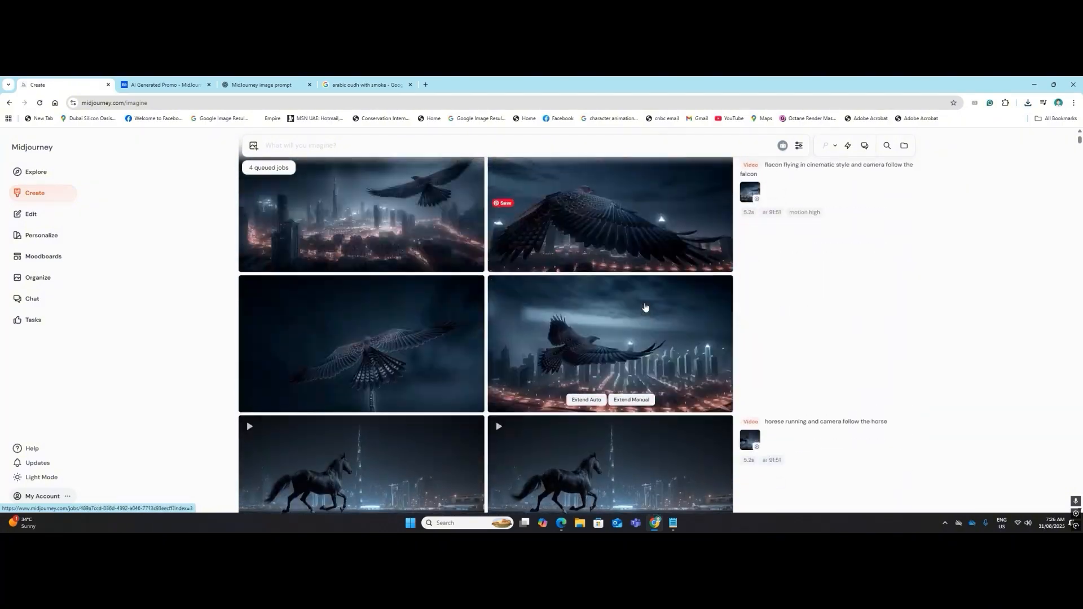
# Download the fourth "camel running in speed" video and return to the creation feed.
pyautogui.scroll(5, 645, 307)
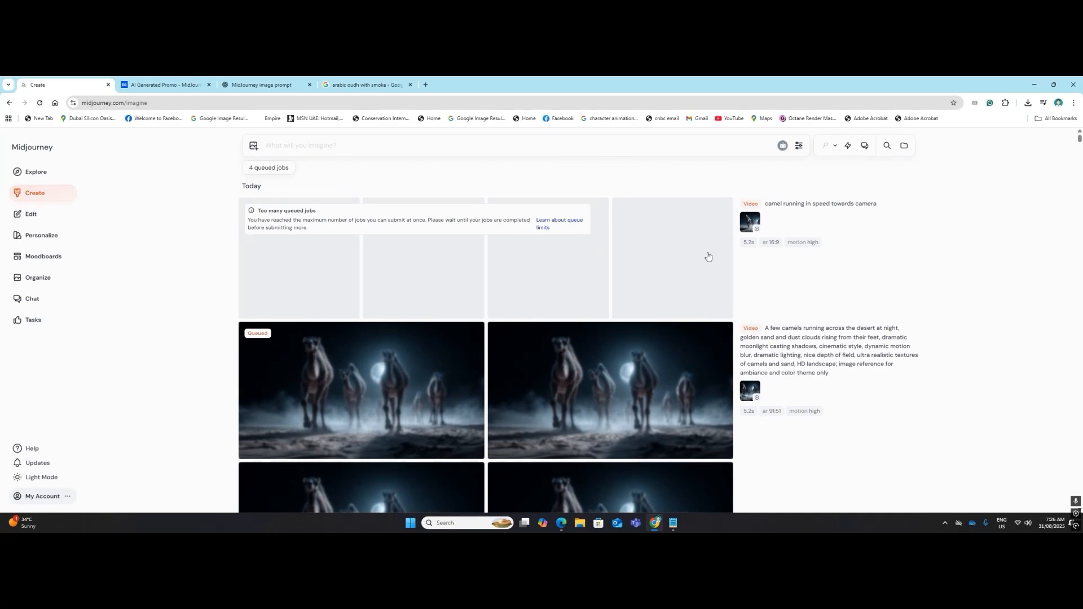
pyautogui.scroll(-4, 644, 277)
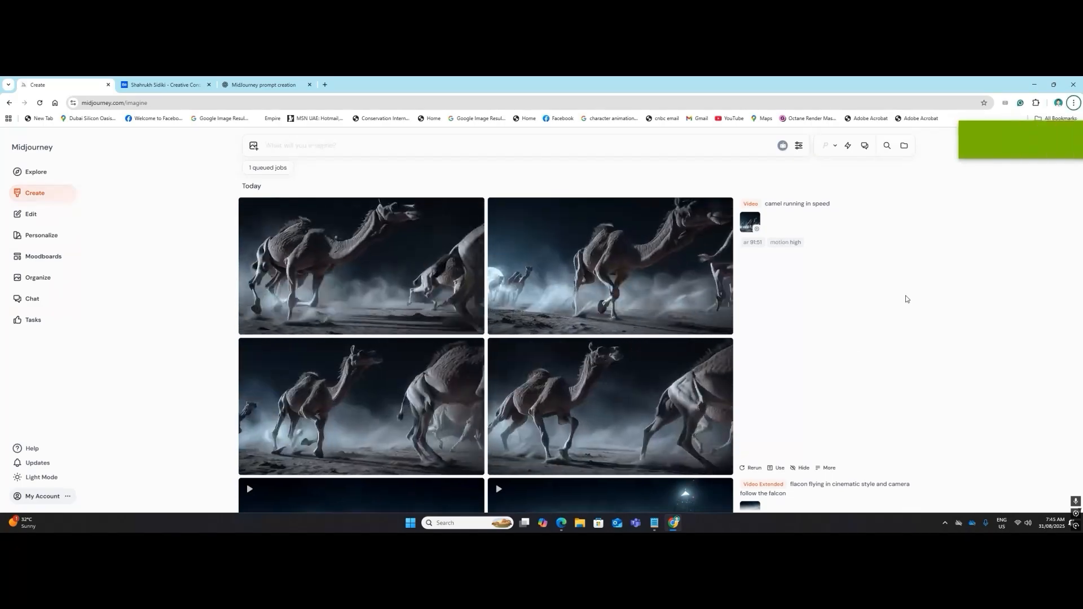
pyautogui.moveTo(648, 359)
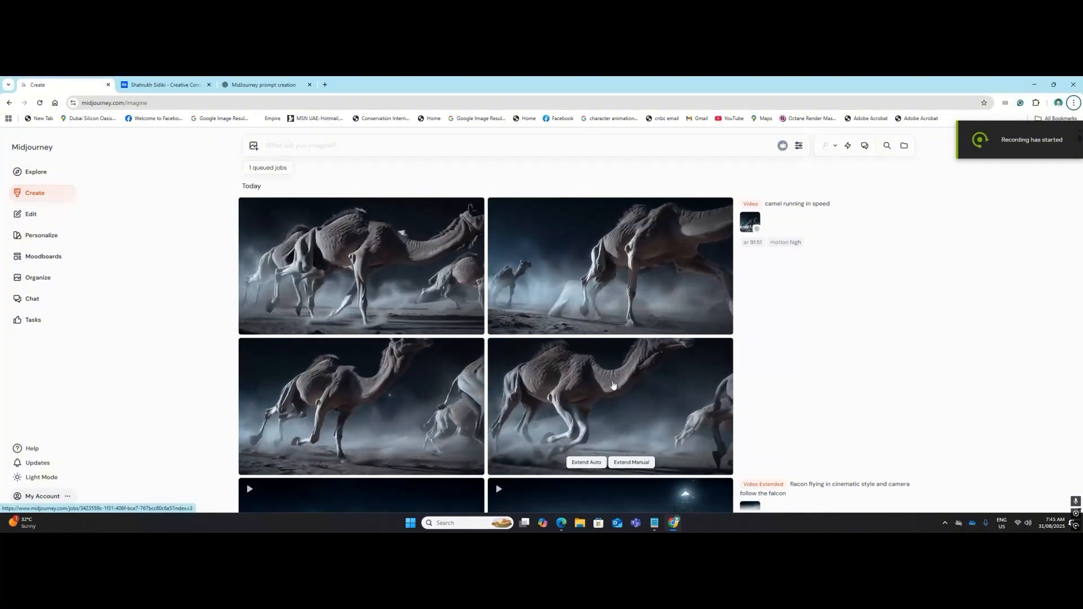
pyautogui.click(612, 384)
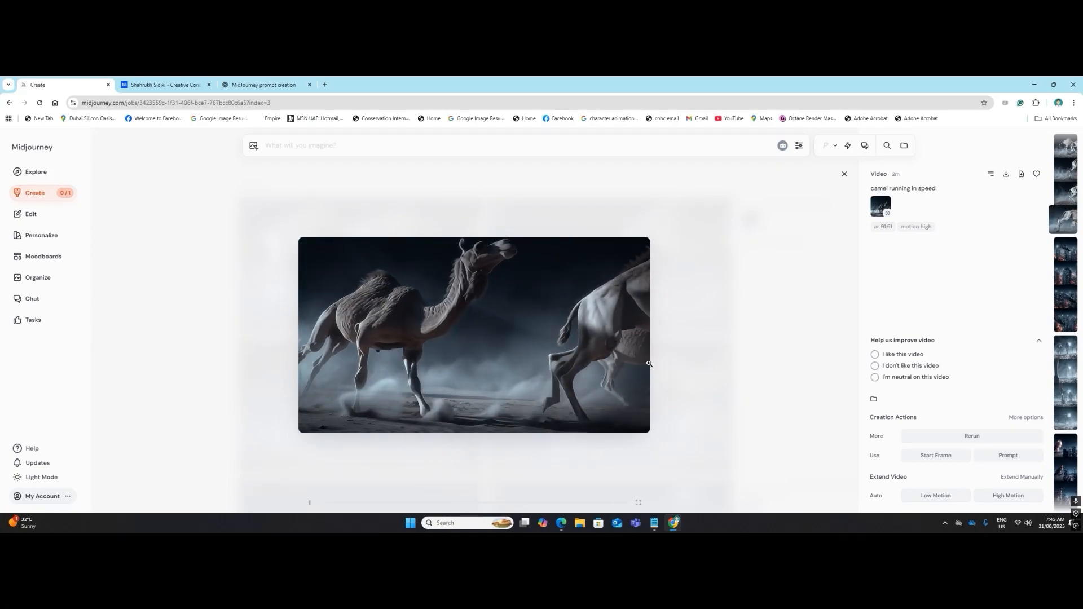
pyautogui.click(1011, 177)
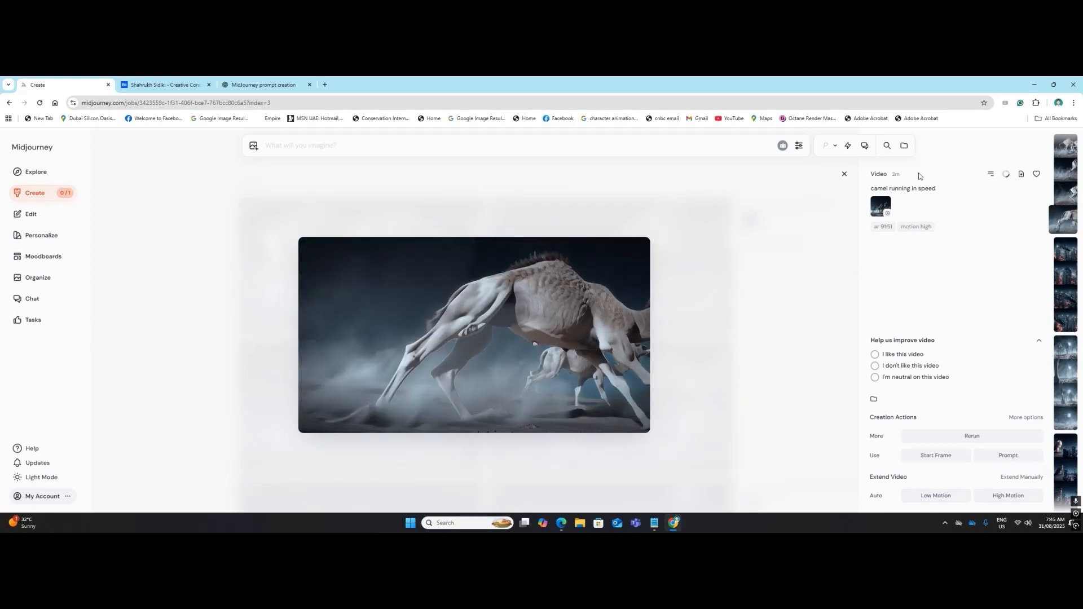
pyautogui.click(844, 175)
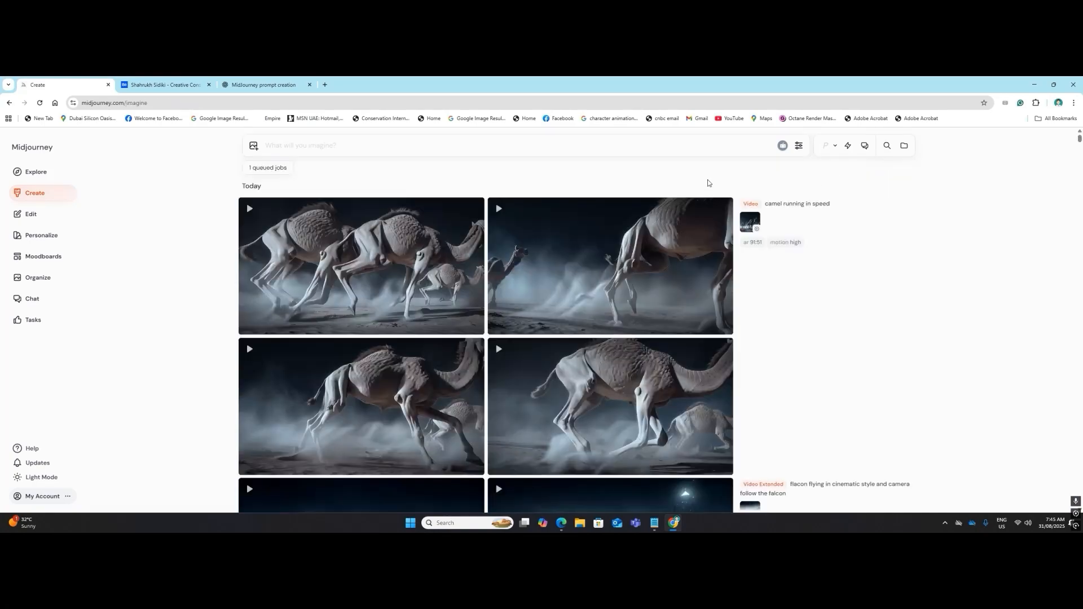
# Switch to Behance, open the "AI Generated Promo - MidJourney - Dubai Promo" project and look through its images for the next shot.
pyautogui.click(148, 85)
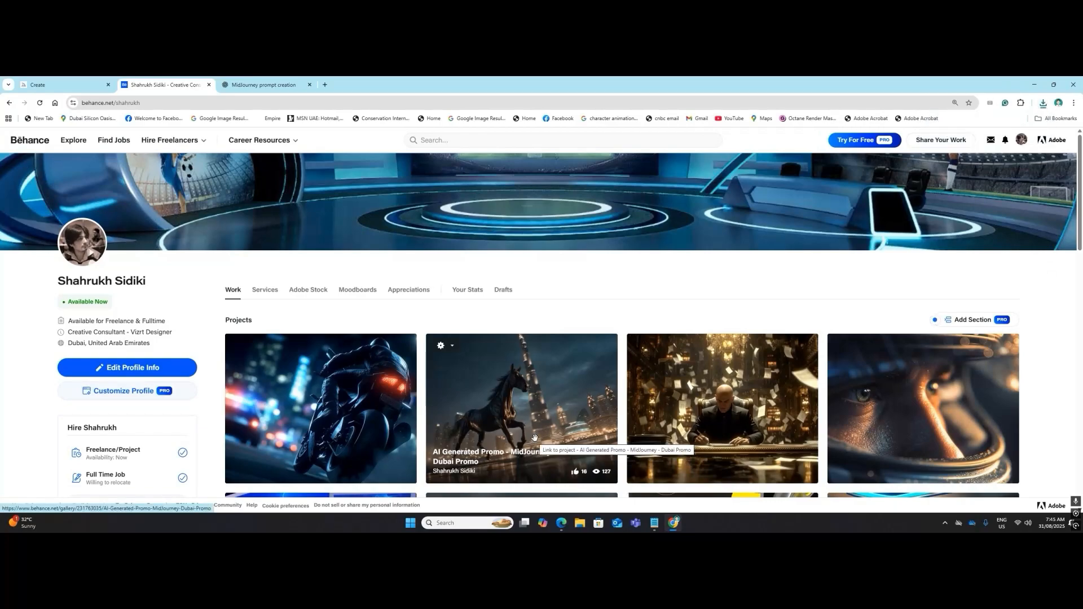
pyautogui.scroll(-1, 535, 438)
pyautogui.scroll(-3, 535, 438)
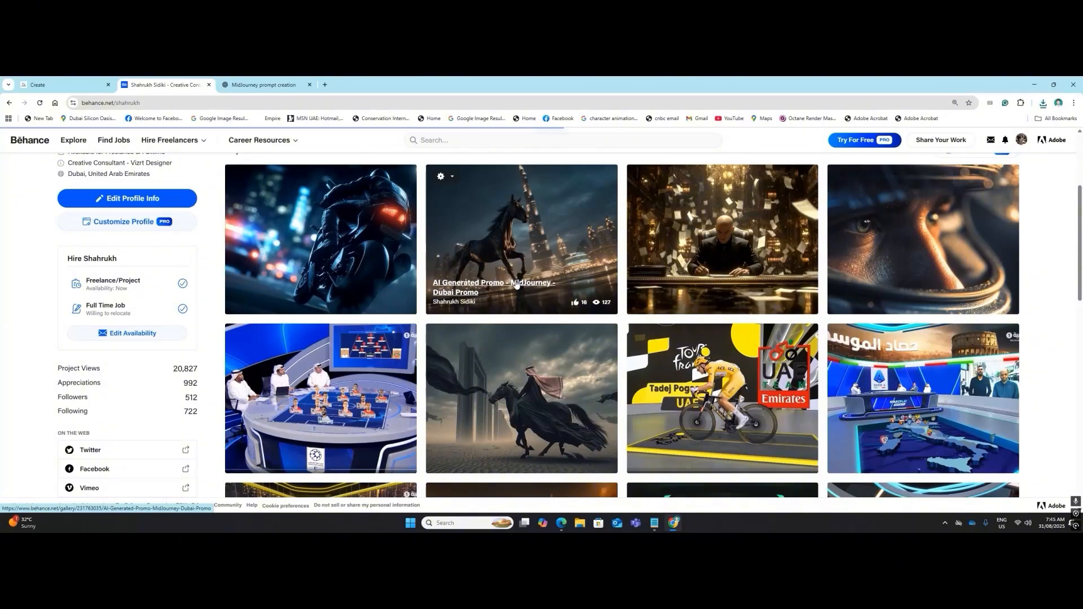
pyautogui.click(516, 285)
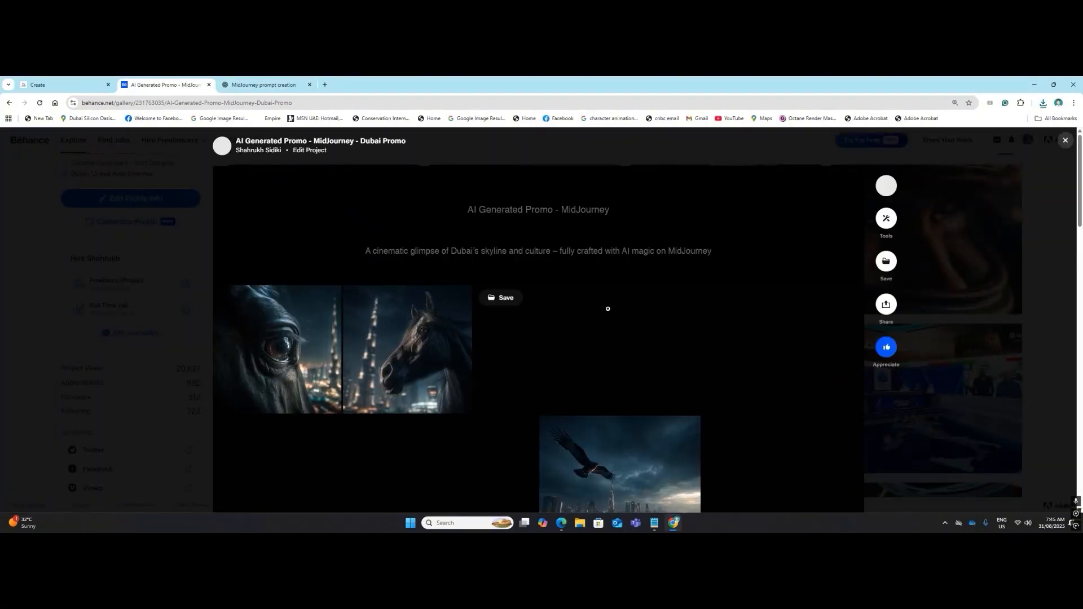
pyautogui.scroll(-3, 612, 314)
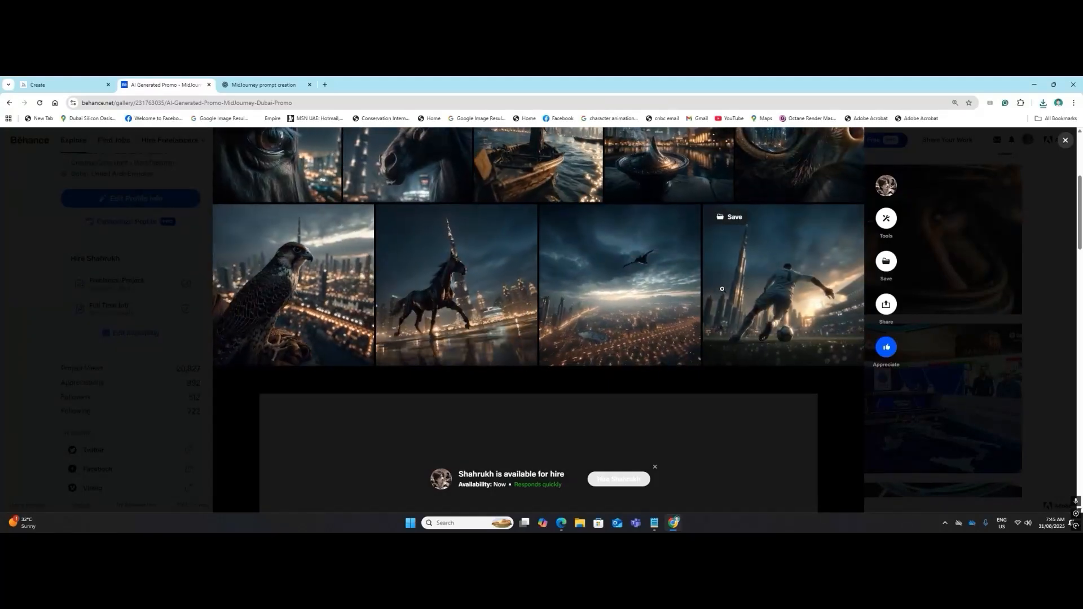
# Switch to ChatGPT and request a prompt for "1 soccer player is playing in stadium in cinematic style and inbackground showing dubai skyline".
pyautogui.hotkey('ctrl', 'Tab')
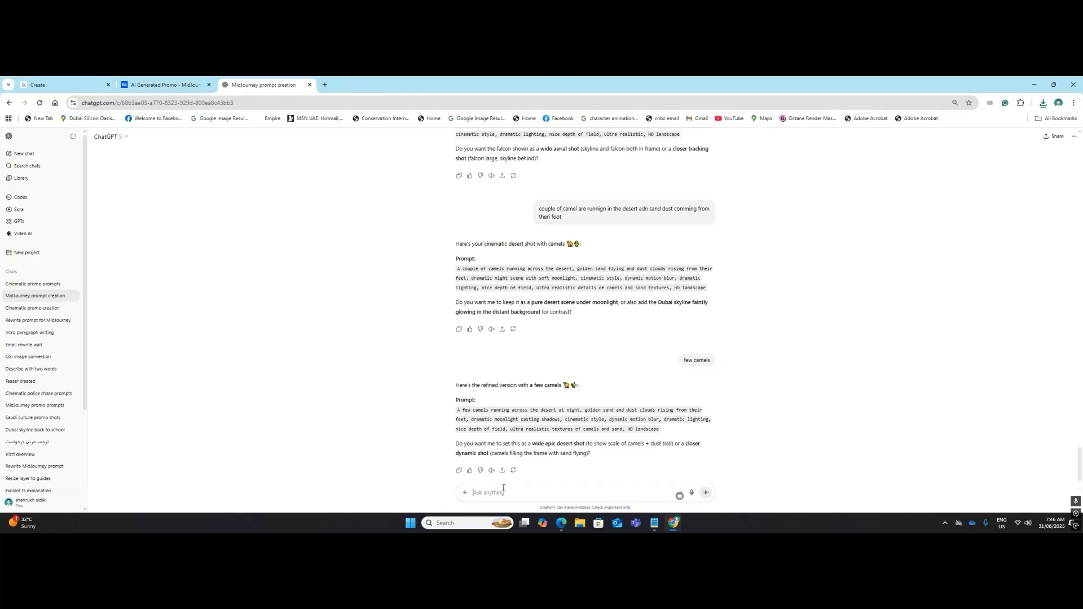
pyautogui.write('tadi')
pyautogui.write('um')
pyautogui.write(' in s')
pyautogui.write('inematic')
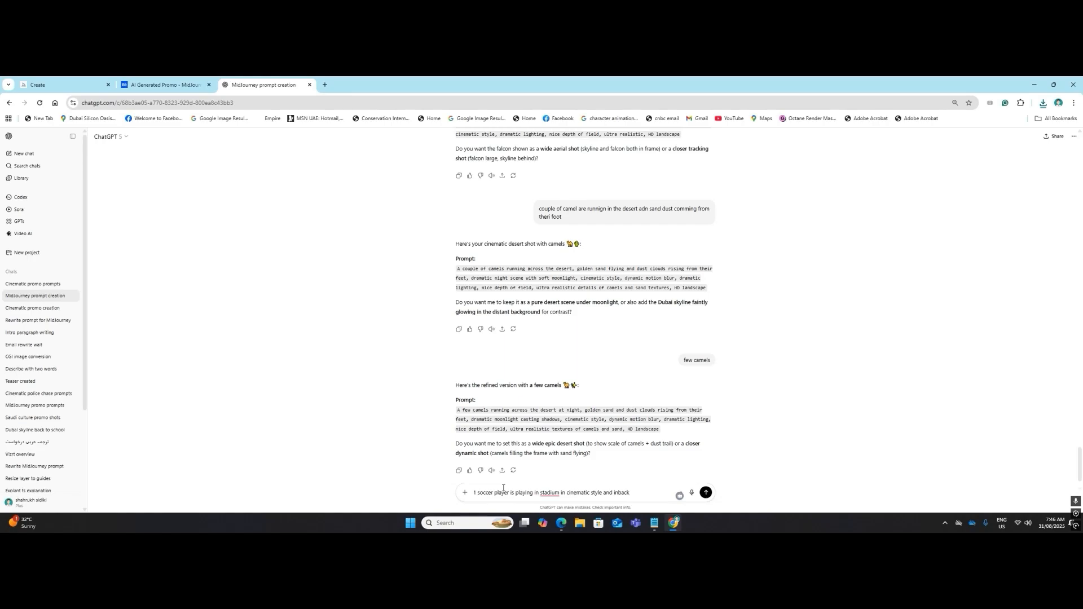
pyautogui.write('style and inbackground showing dubai skyline')
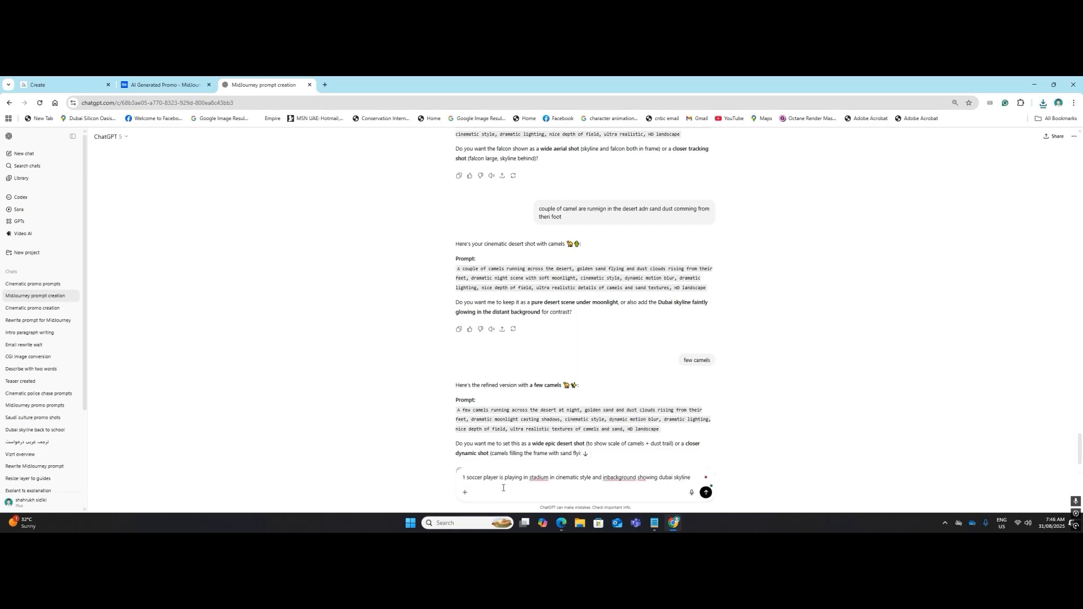
pyautogui.press('Return')
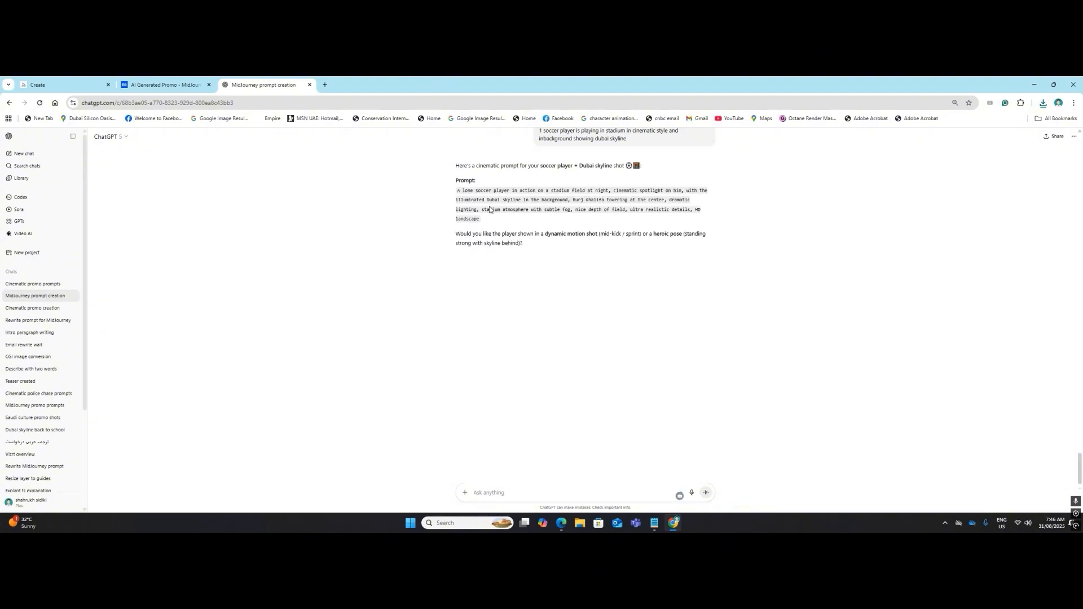
# Copy the generated lone soccer player prompt from ChatGPT into Midjourney's prompt.
pyautogui.moveTo(481, 221); pyautogui.dragTo(456, 193)
pyautogui.hotkey('ctrl', 'c')
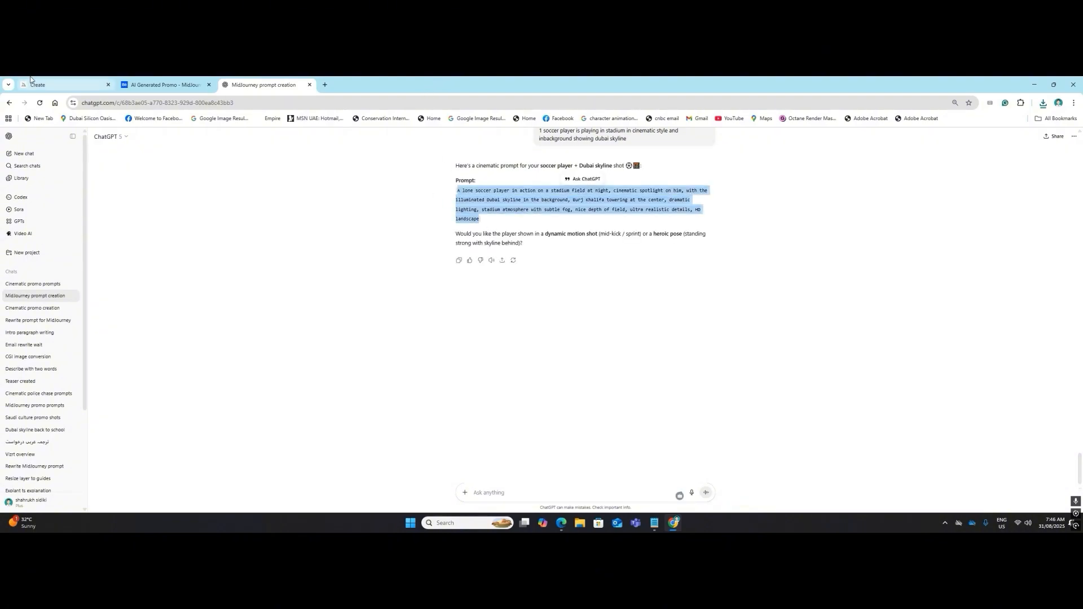
pyautogui.click(38, 84)
pyautogui.click(322, 146)
pyautogui.hotkey('ctrl', 'v')
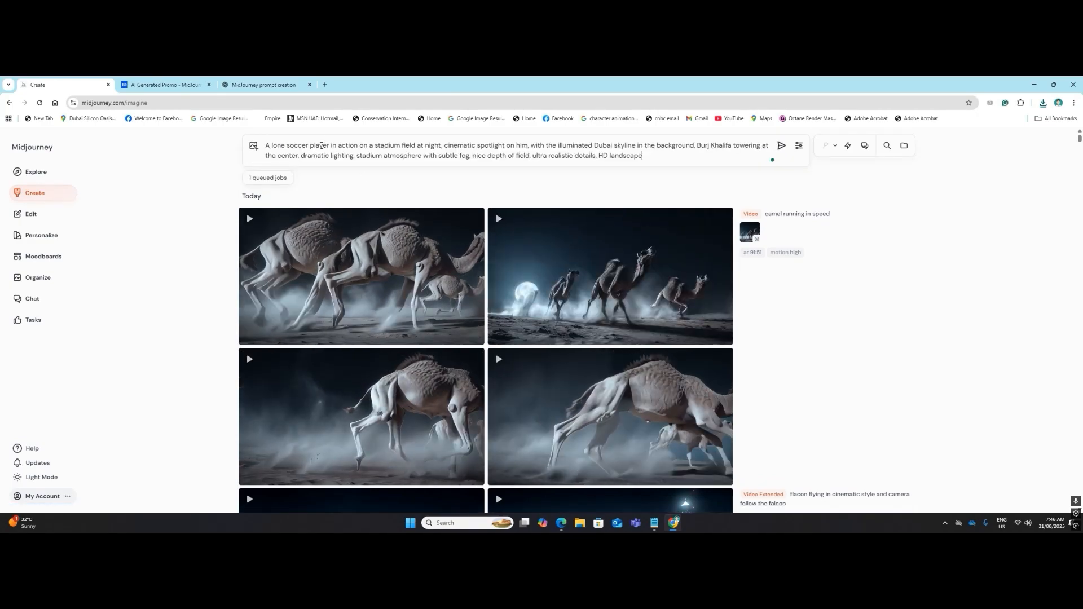
# Find the black horse variations in the feed and add the third image as a style reference for the soccer prompt.
pyautogui.scroll(-15, 686, 373)
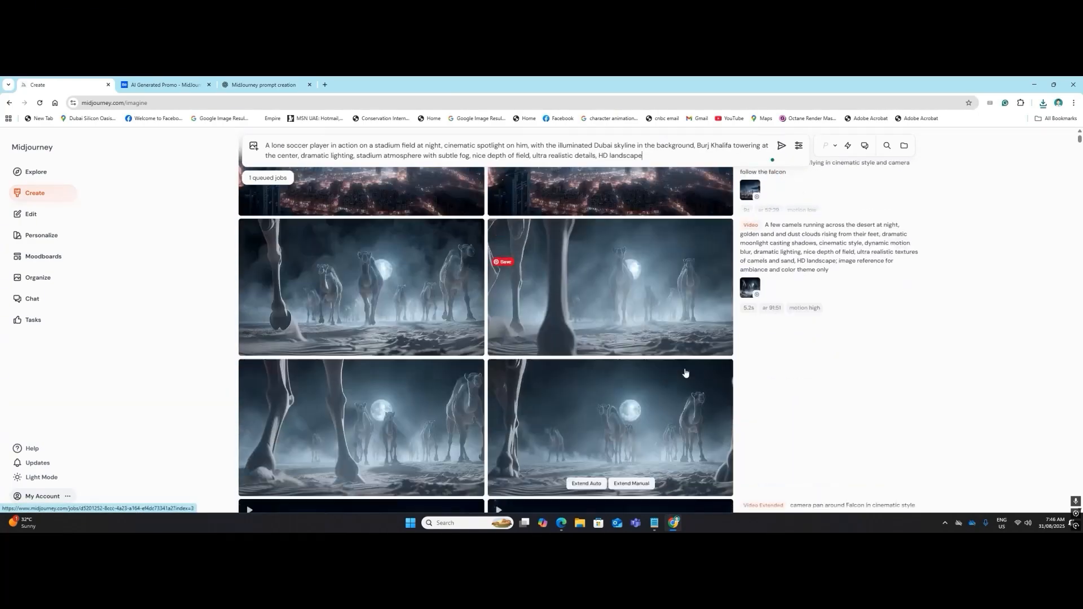
pyautogui.scroll(-12, 686, 372)
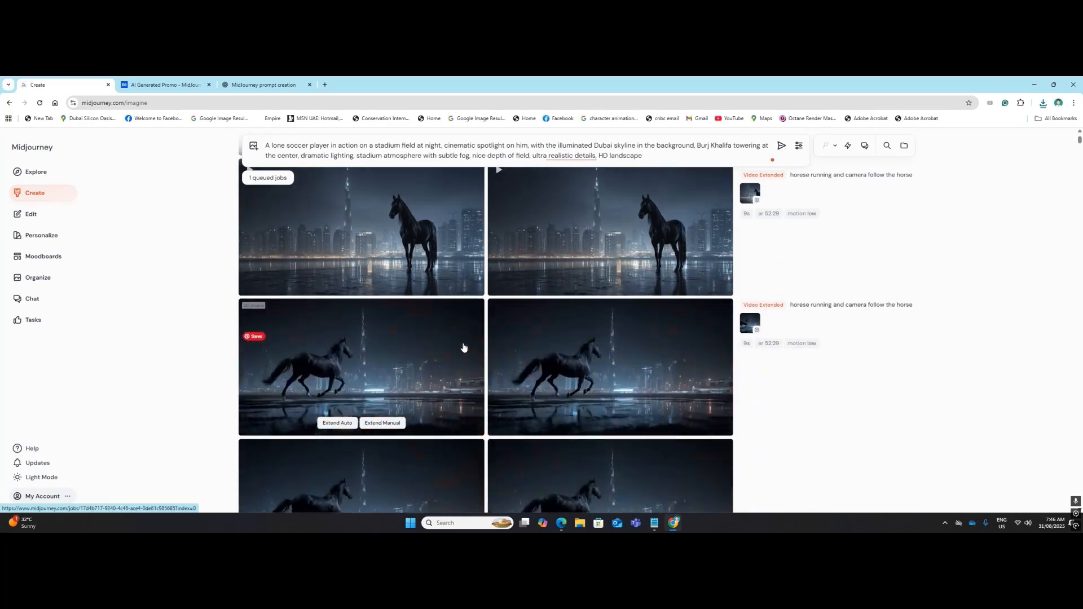
pyautogui.scroll(-10, 464, 347)
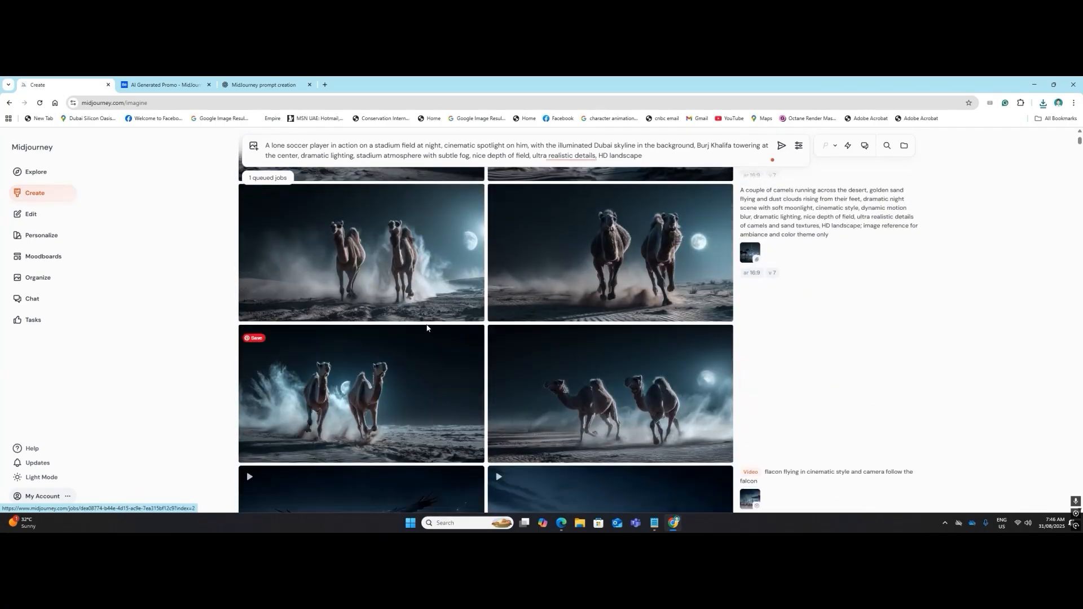
pyautogui.scroll(-8, 427, 328)
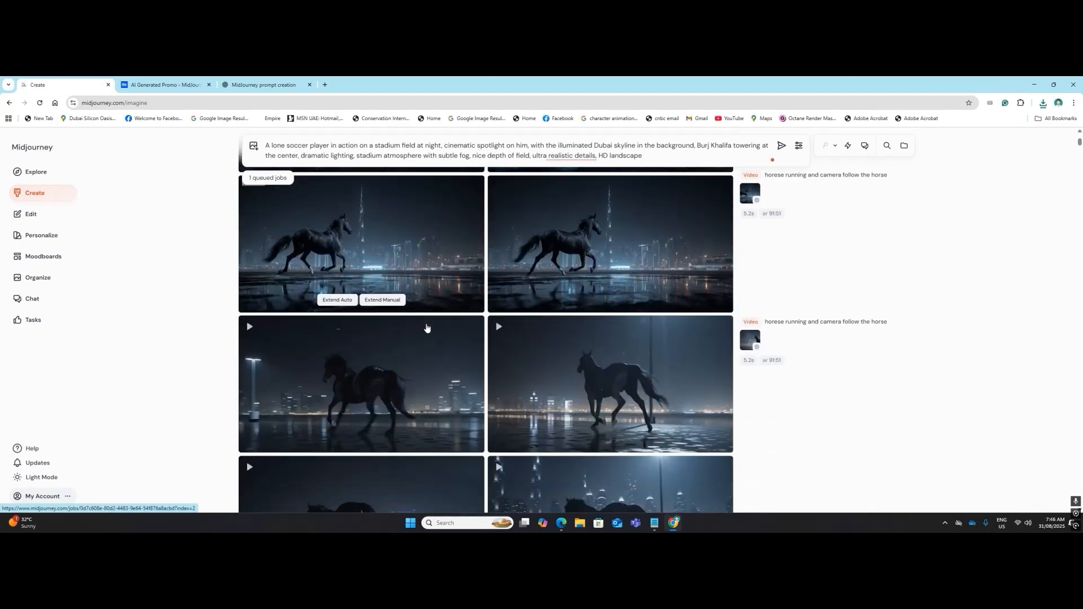
pyautogui.scroll(-8, 427, 328)
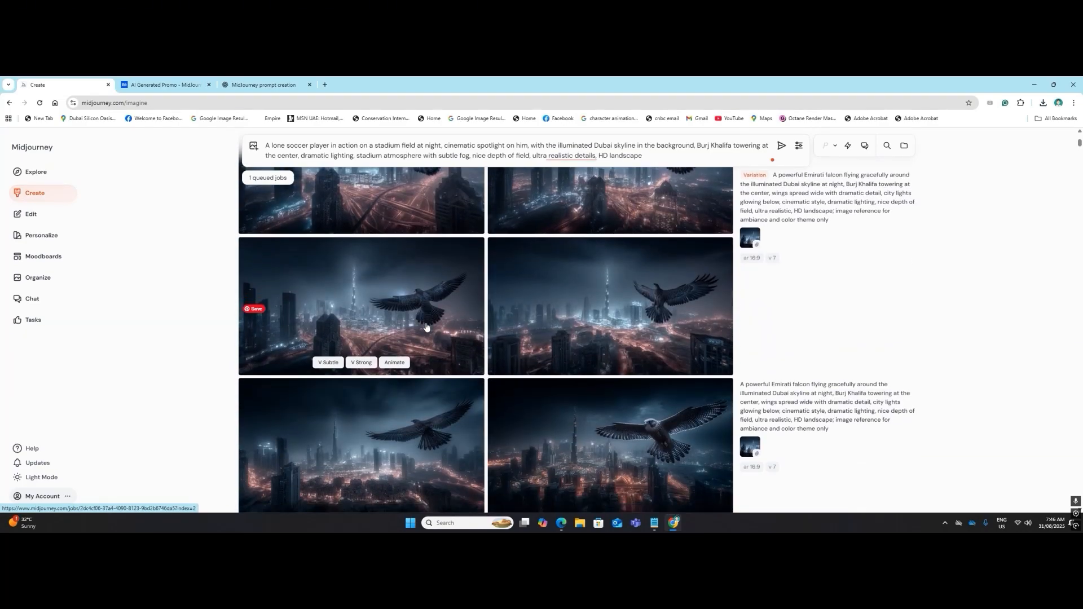
pyautogui.scroll(-8, 426, 328)
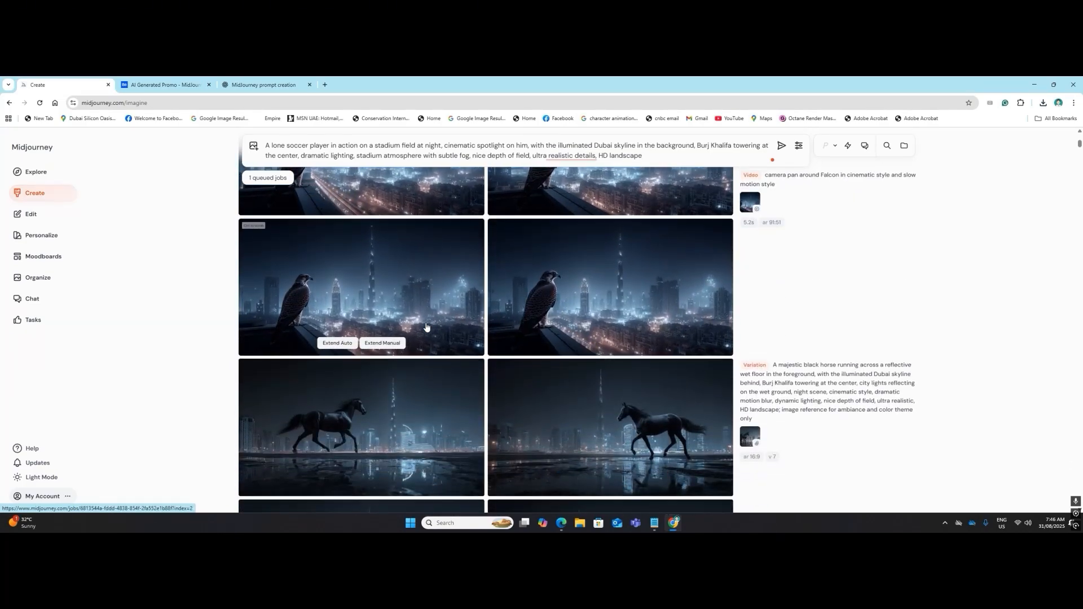
pyautogui.scroll(-4, 426, 327)
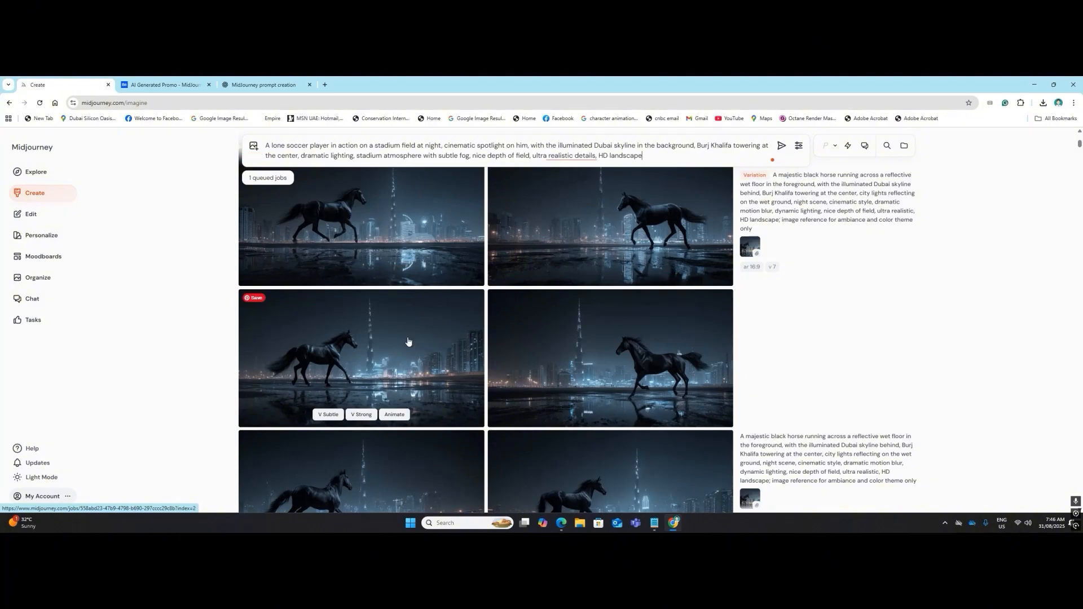
pyautogui.moveTo(408, 341); pyautogui.dragTo(546, 183)
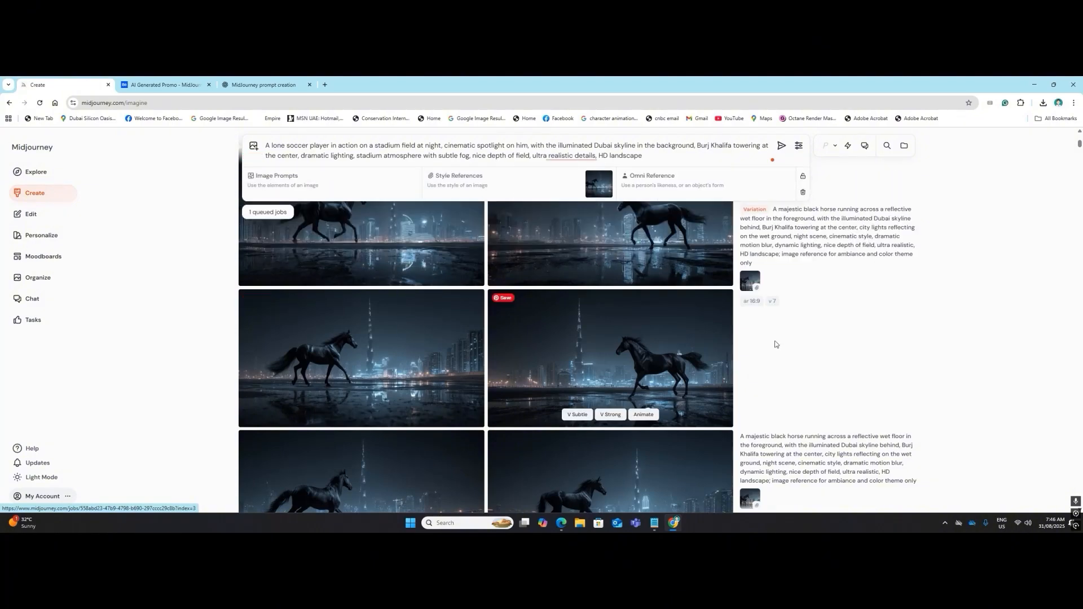
# Append "image reference for ambiance and color theme only" from the earlier horse prompt to the soccer prompt and generate the images.
pyautogui.scroll(-1, 806, 476)
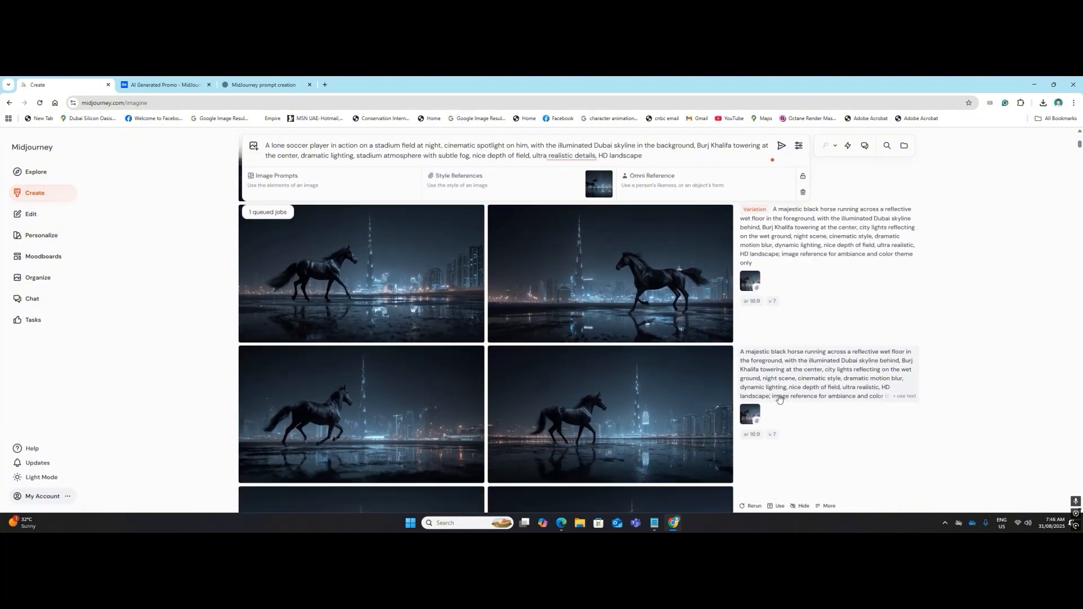
pyautogui.moveTo(772, 397); pyautogui.dragTo(916, 408)
pyautogui.hotkey('ctrl', 'c')
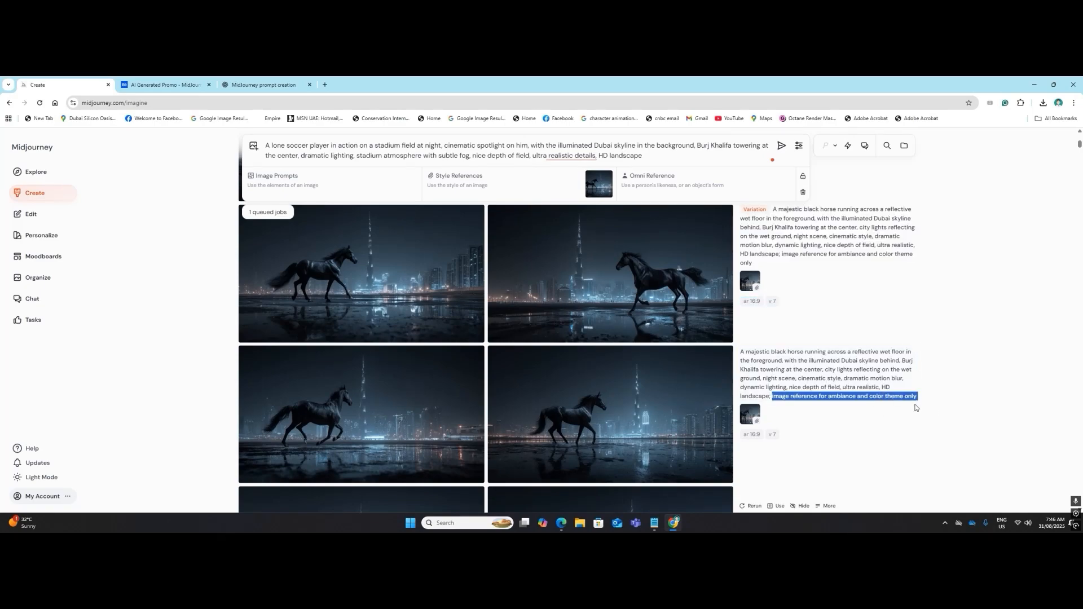
pyautogui.click(683, 161)
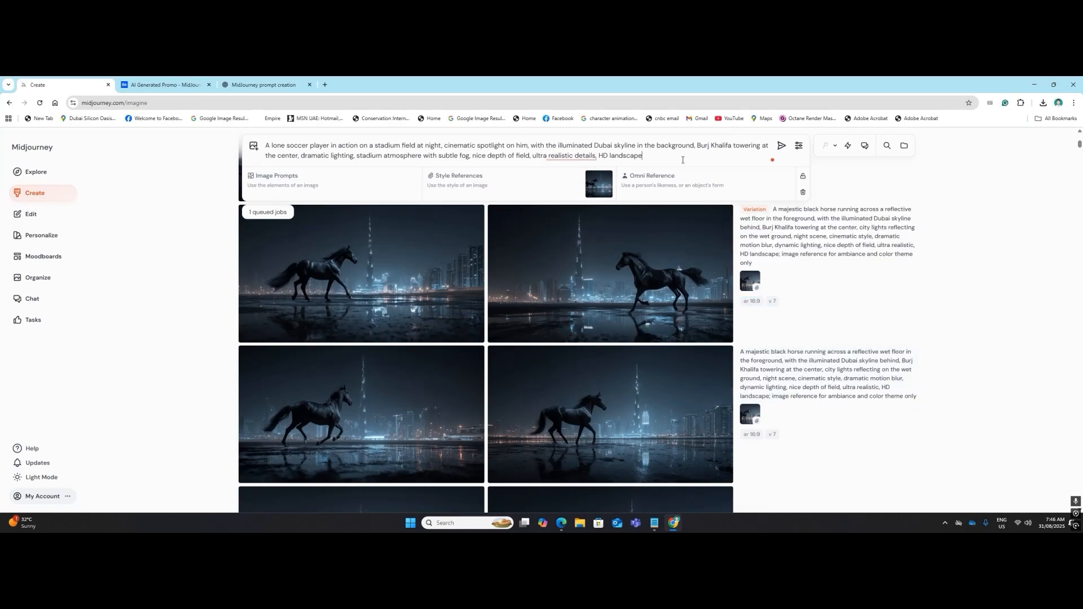
pyautogui.hotkey('ctrl', 'v')
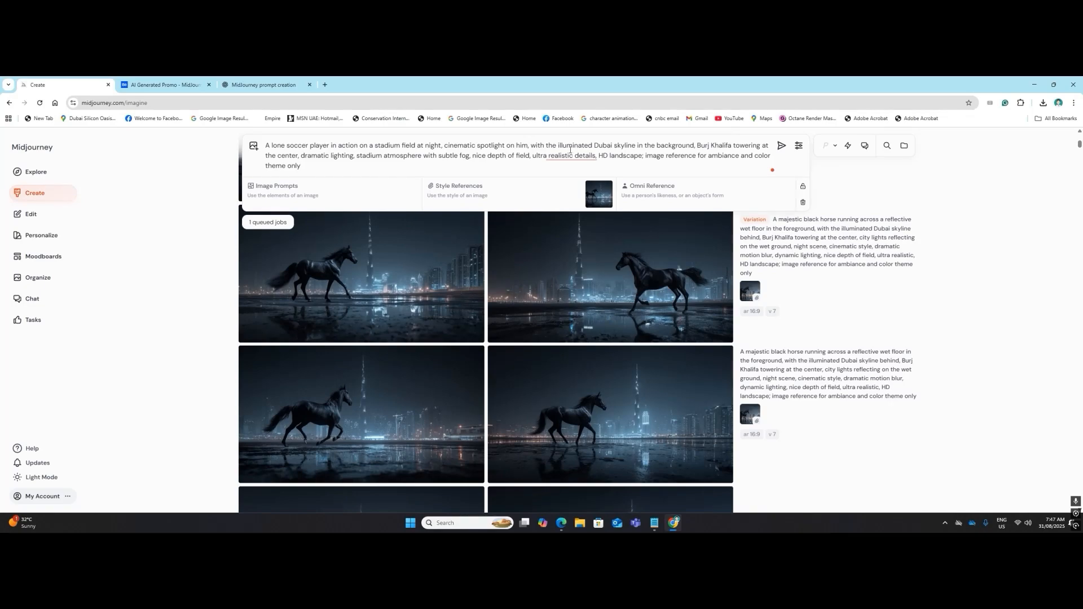
pyautogui.click(782, 148)
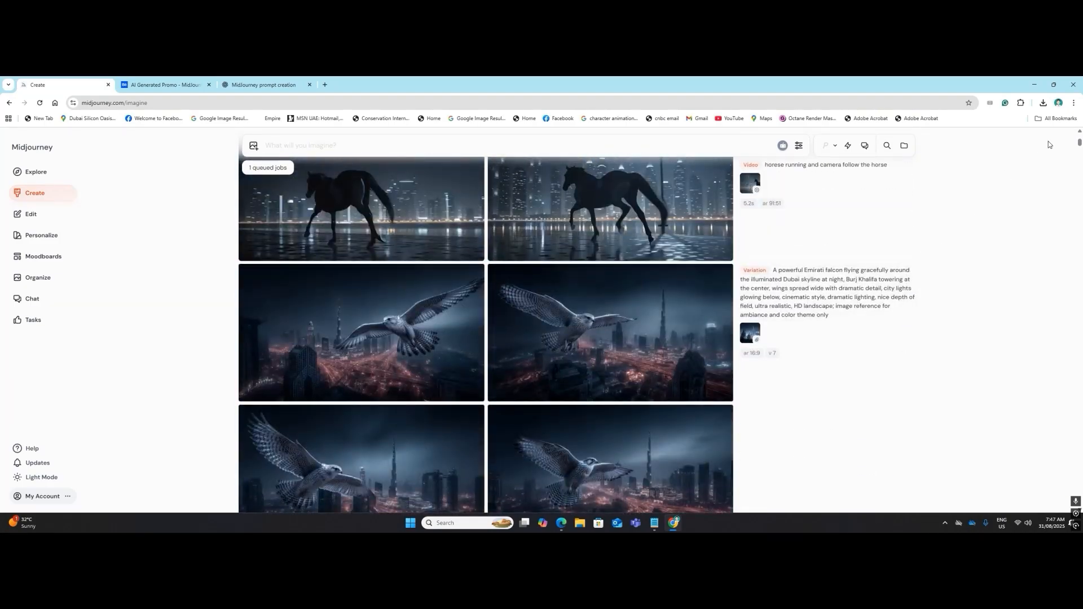
pyautogui.moveTo(1079, 141); pyautogui.dragTo(1080, 133)
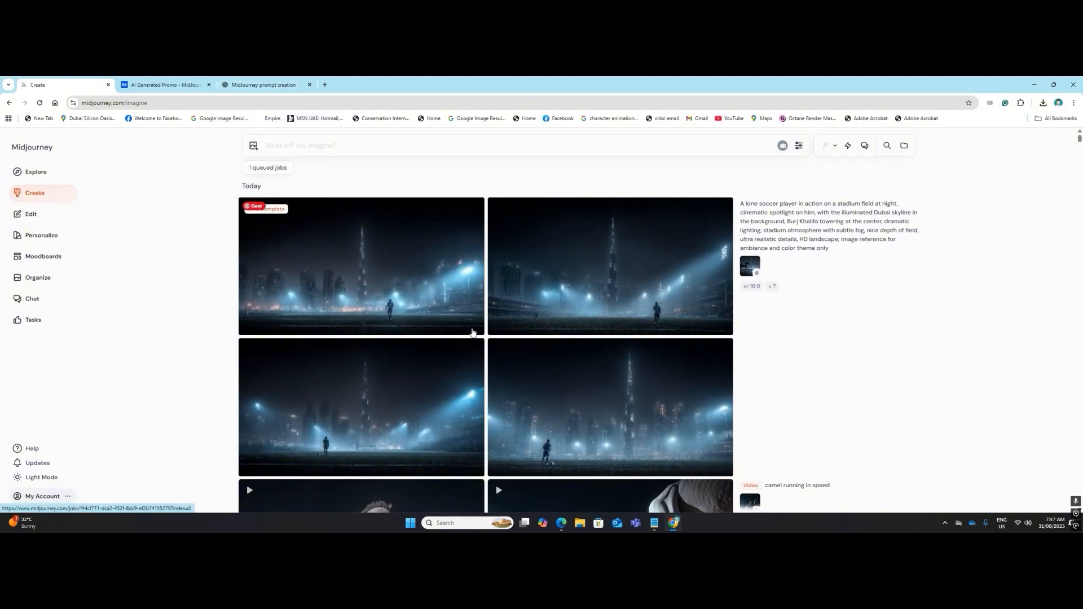
# Switch to ChatGPT and ask it to refine the soccer prompt with "make it camera zoom in to the player".
pyautogui.click(264, 85)
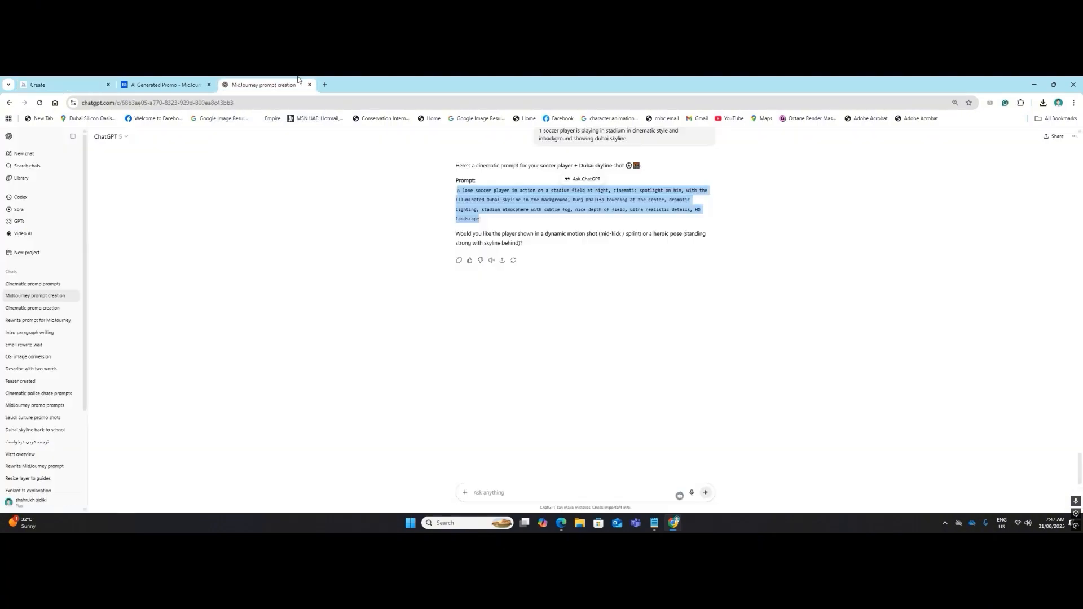
pyautogui.click(482, 494)
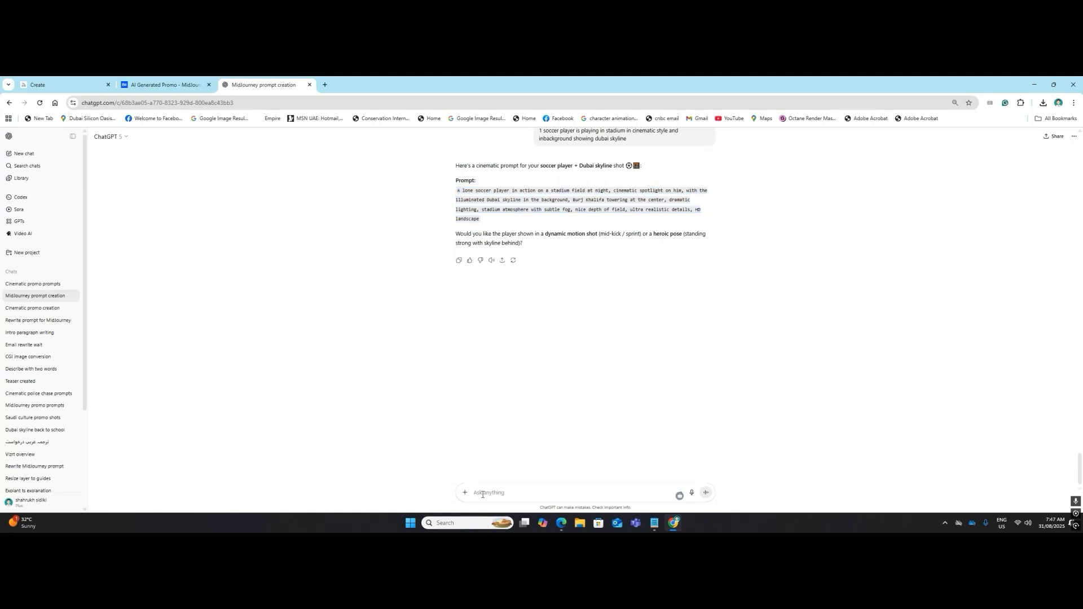
pyautogui.write('make it camera')
pyautogui.write('oom')
pyautogui.write(' in')
pyautogui.write(' to')
pyautogui.write(' the')
pyautogui.write(' player')
pyautogui.press('Return')
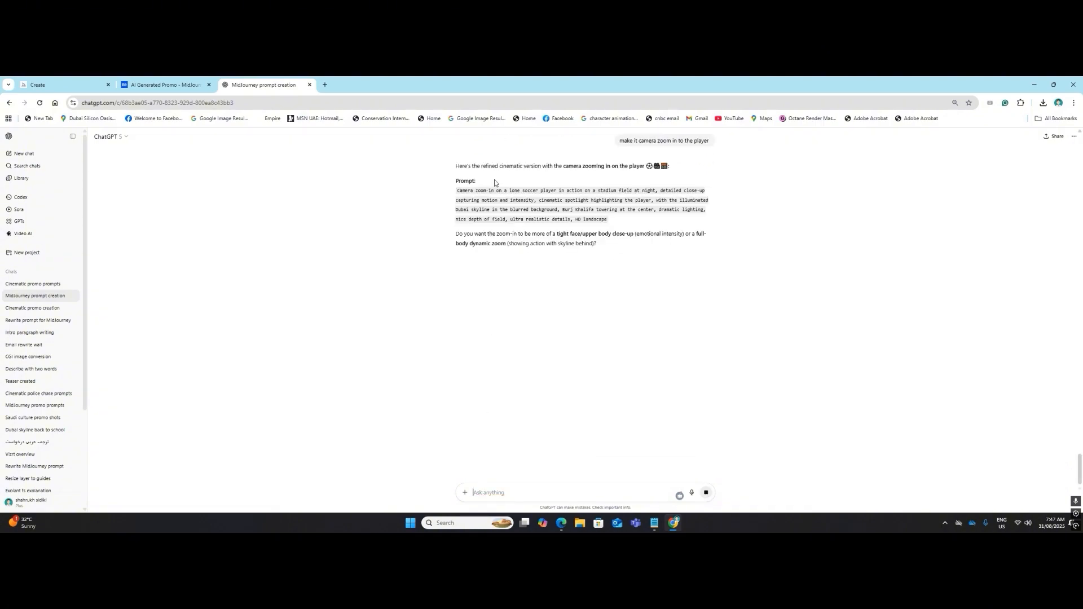
# Copy ChatGPT's refined camera zoom-in soccer player prompt into Midjourney's prompt.
pyautogui.moveTo(606, 219); pyautogui.dragTo(455, 191)
pyautogui.hotkey('ctrl', 'c')
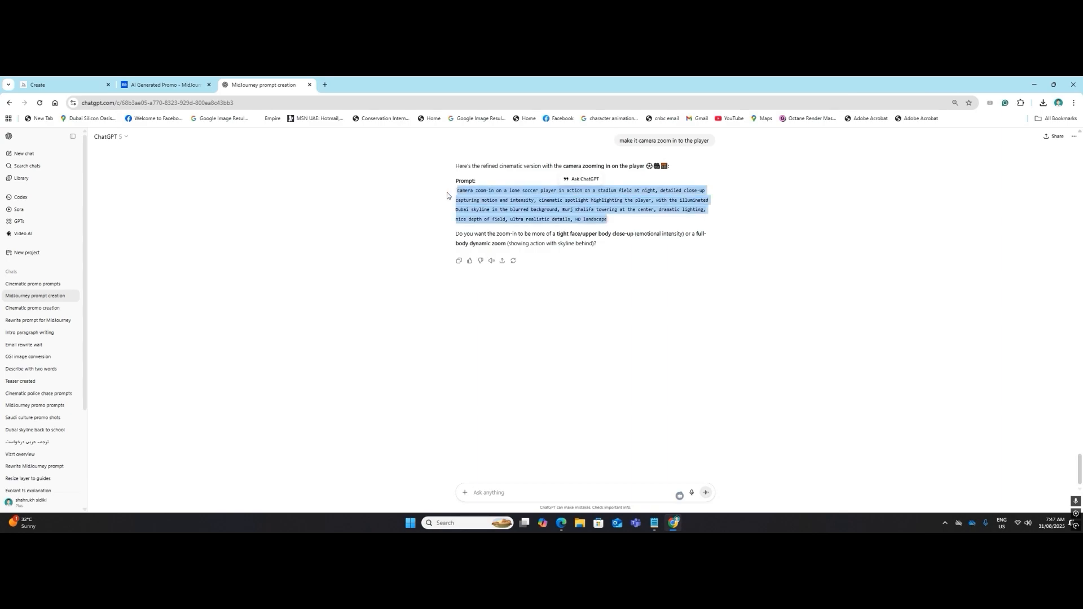
pyautogui.click(68, 85)
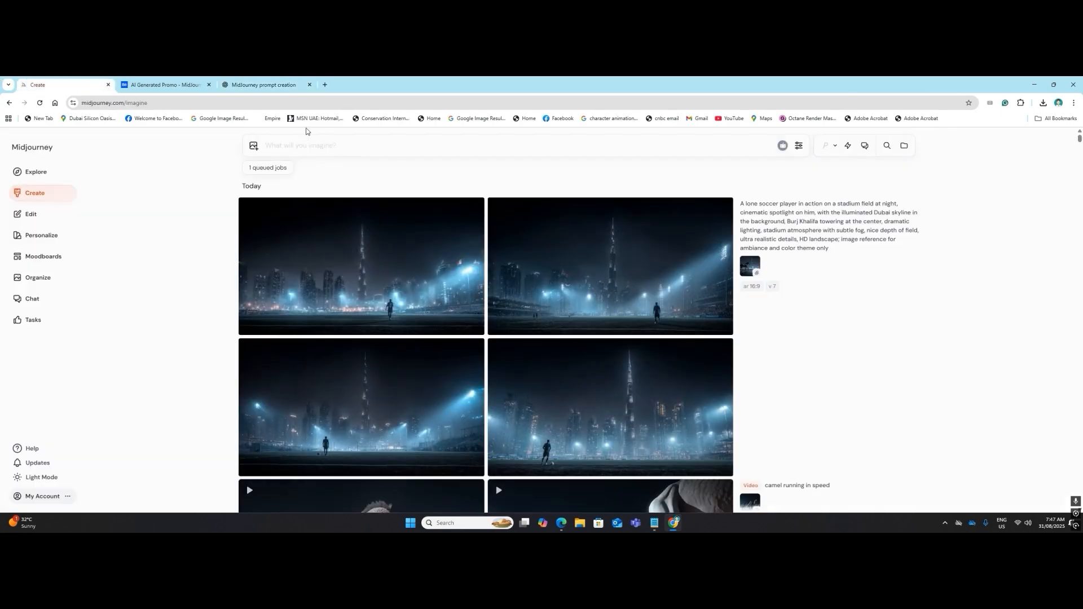
pyautogui.click(288, 144)
pyautogui.hotkey('ctrl', 'v')
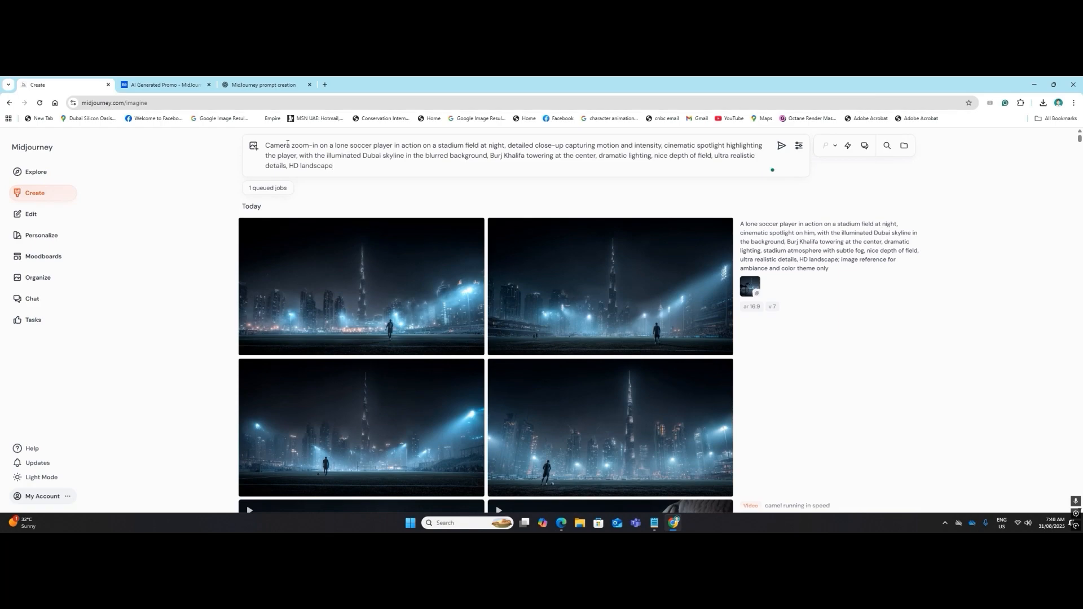
# Append "image reference for ambiance and color theme only" to the prompt, add the first lone soccer player image as a style reference, and generate.
pyautogui.moveTo(841, 278); pyautogui.dragTo(838, 263)
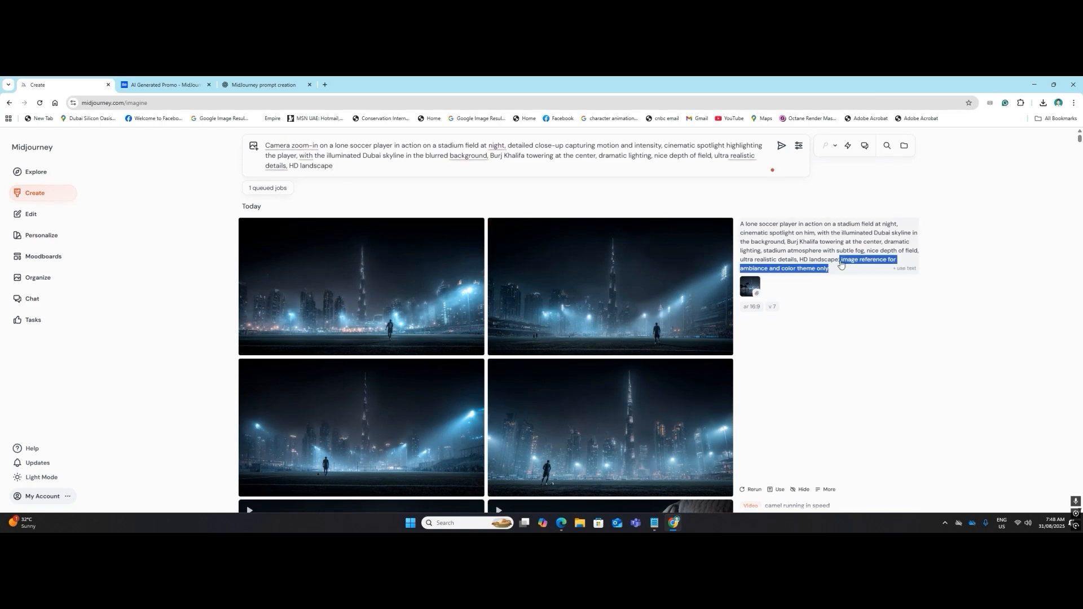
pyautogui.hotkey('ctrl', 'c')
pyautogui.click(403, 166)
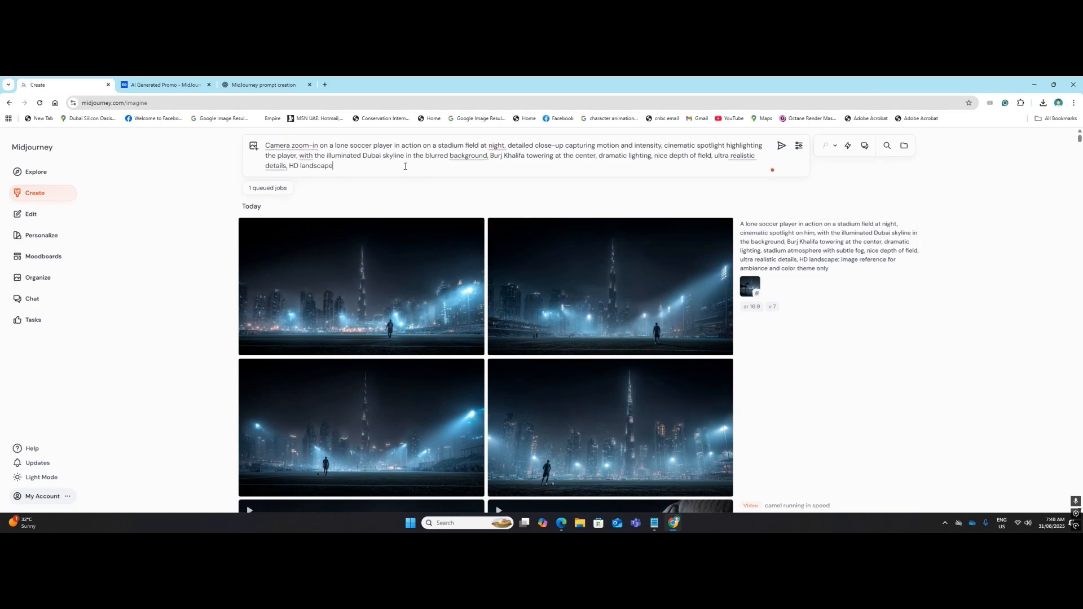
pyautogui.hotkey('ctrl', 'v')
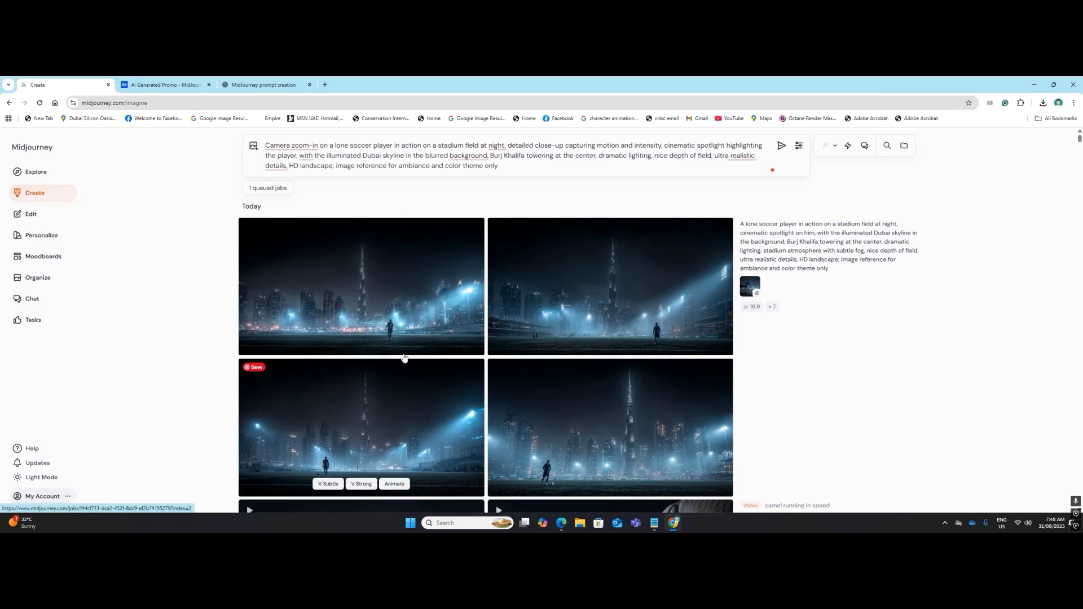
pyautogui.moveTo(397, 280); pyautogui.dragTo(575, 195)
pyautogui.click(782, 147)
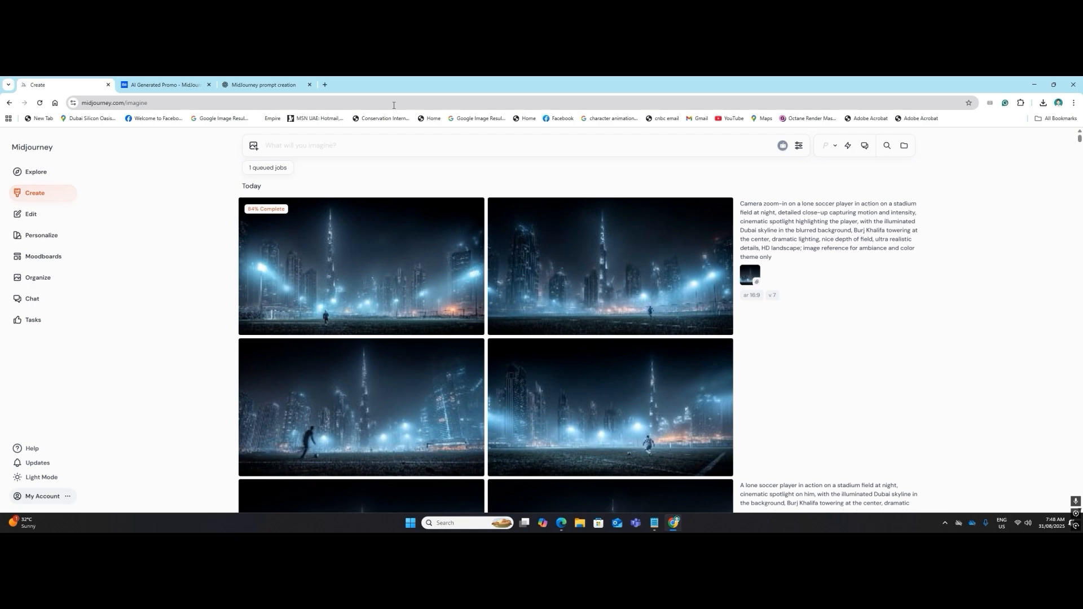
# Switch to ChatGPT and draft a request for soccer players playing in a stadium, with the camera zooming in to the player.
pyautogui.click(287, 83)
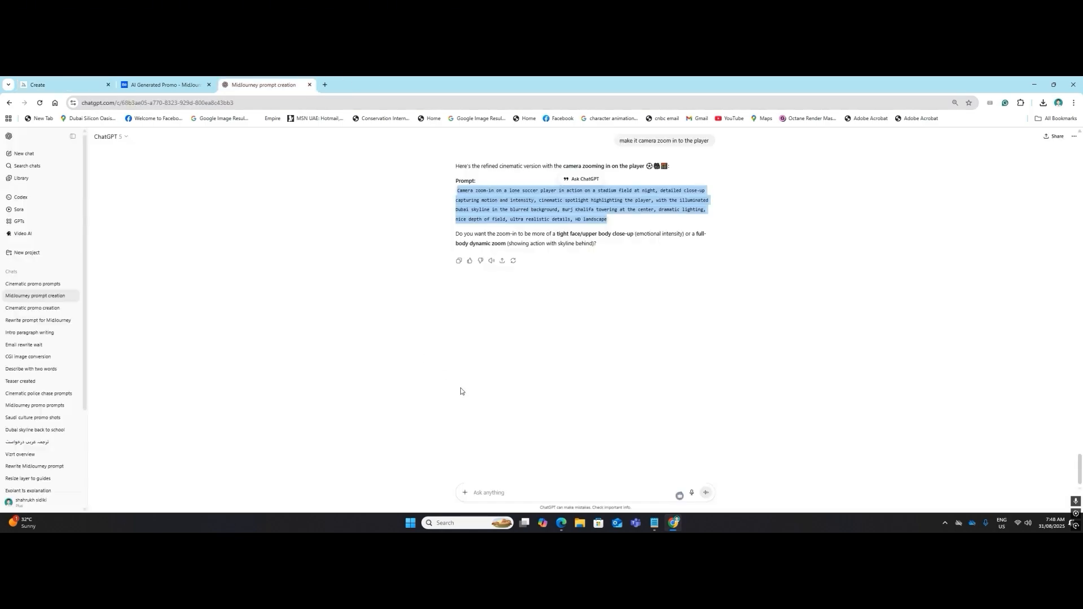
pyautogui.click(485, 492)
pyautogui.write('a s')
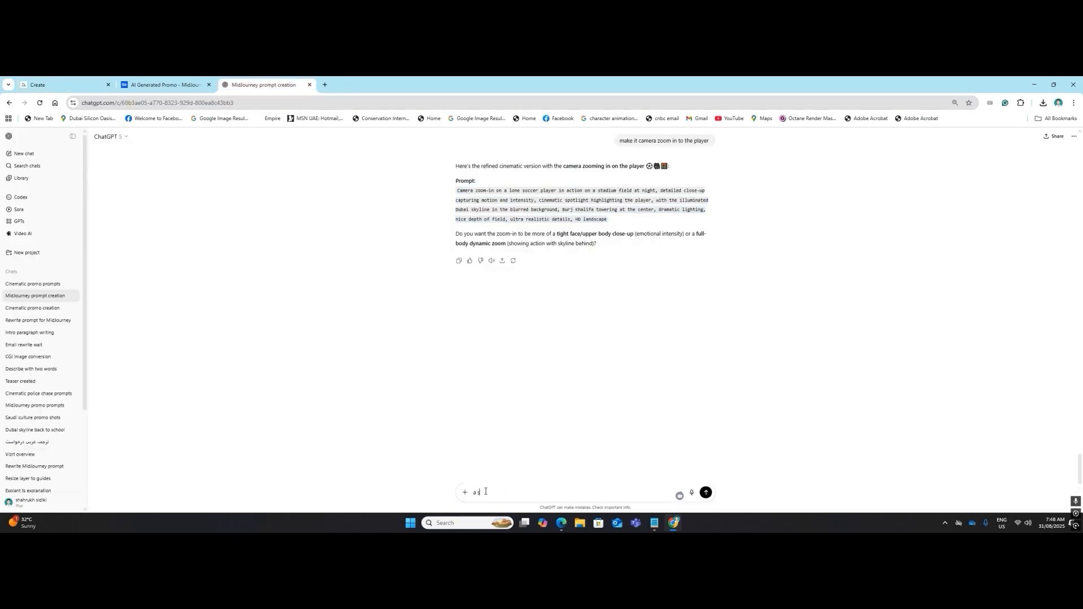
pyautogui.write('ccer players are playing in ground cameera zoo')
pyautogui.write('ms ')
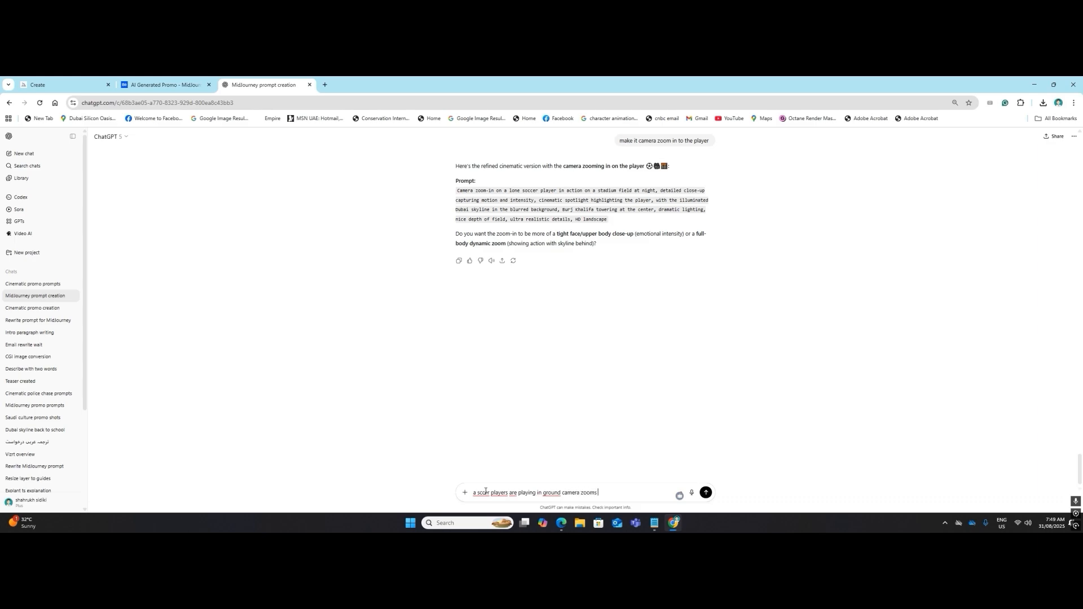
pyautogui.write('in ')
pyautogui.write('to')
pyautogui.write(' the player and')
pyautogui.moveTo(550, 493)
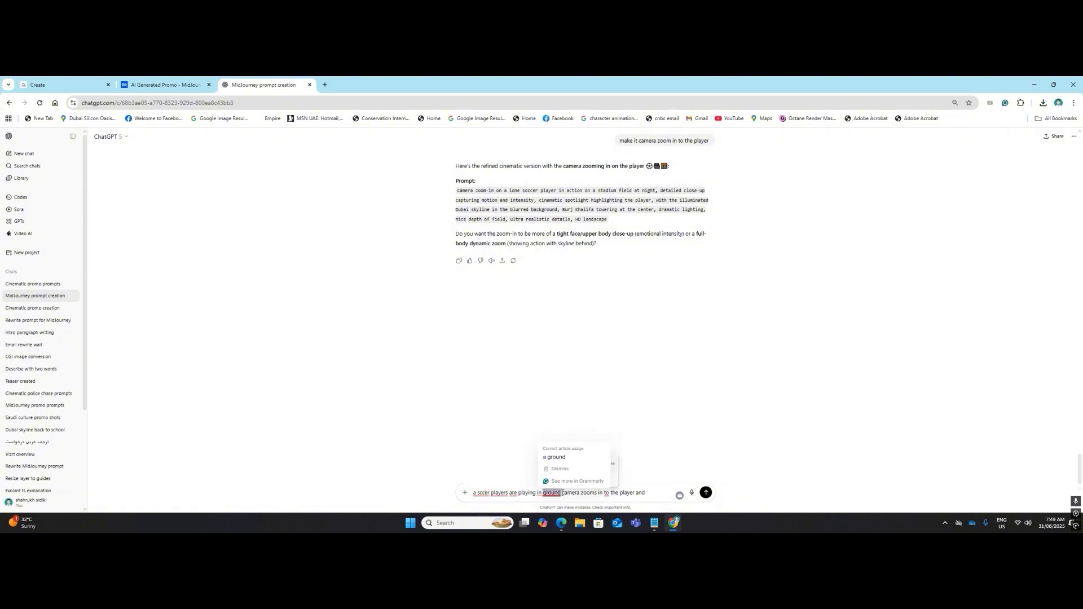
pyautogui.write('stadium')
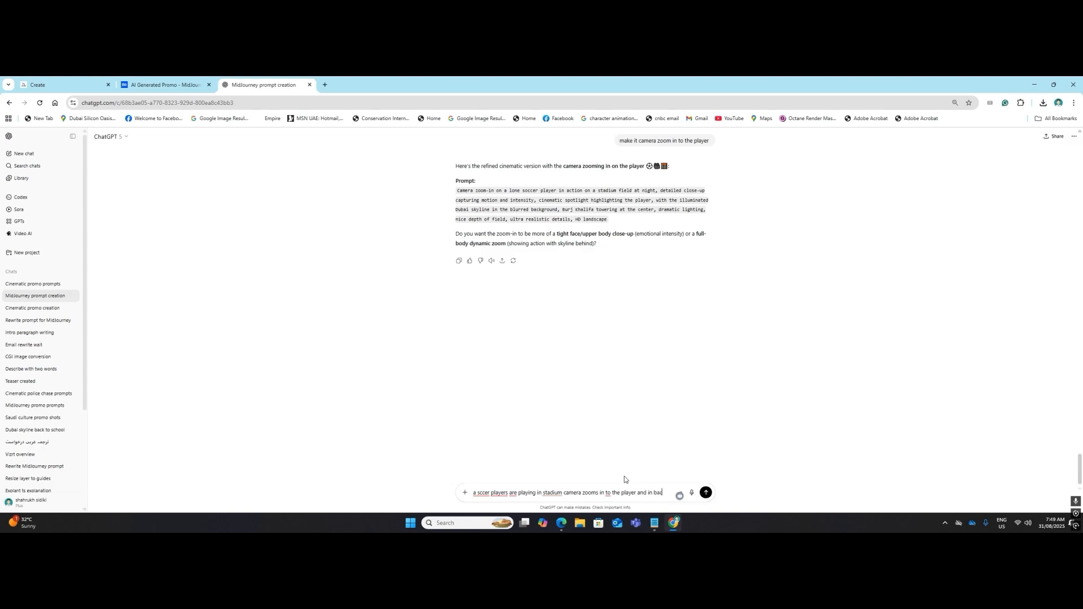
# Complete the request with "in background showing dubai skyline, more focus to the player" and send it.
pyautogui.write('round sh')
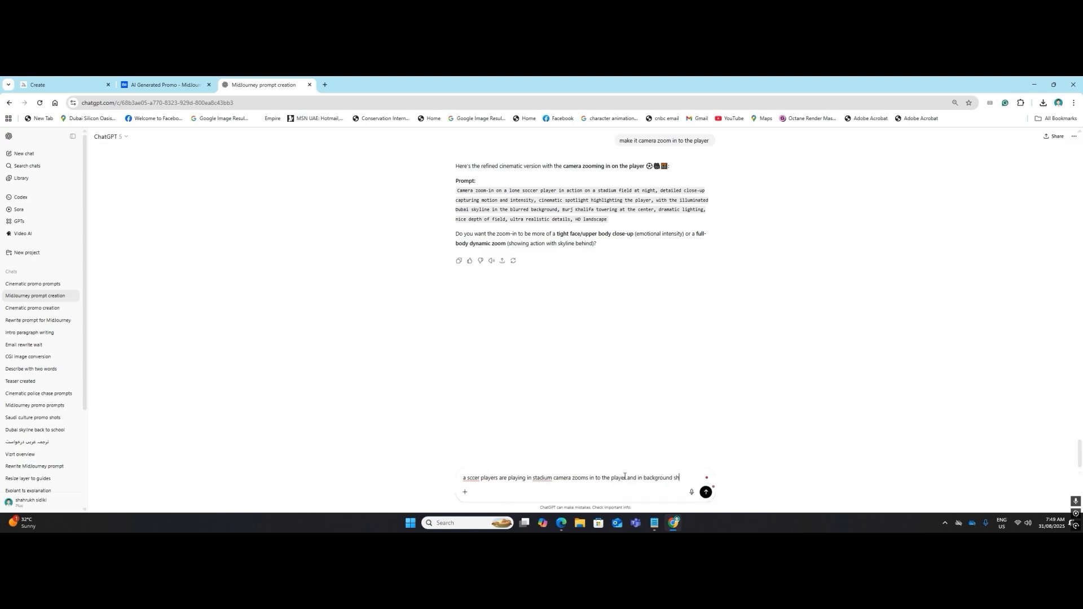
pyautogui.write('owing ')
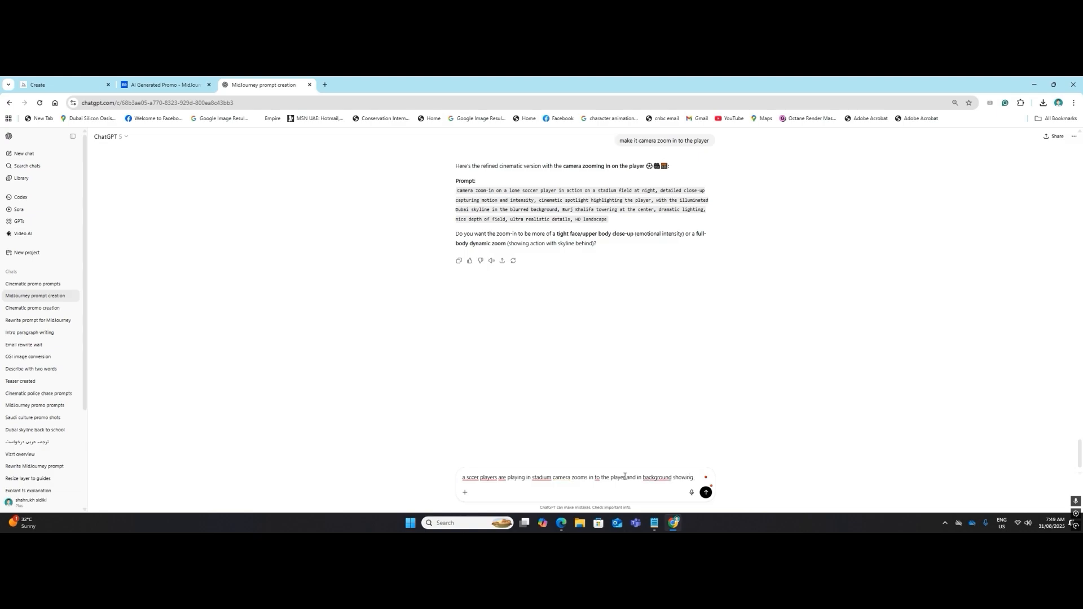
pyautogui.write('dubai sk')
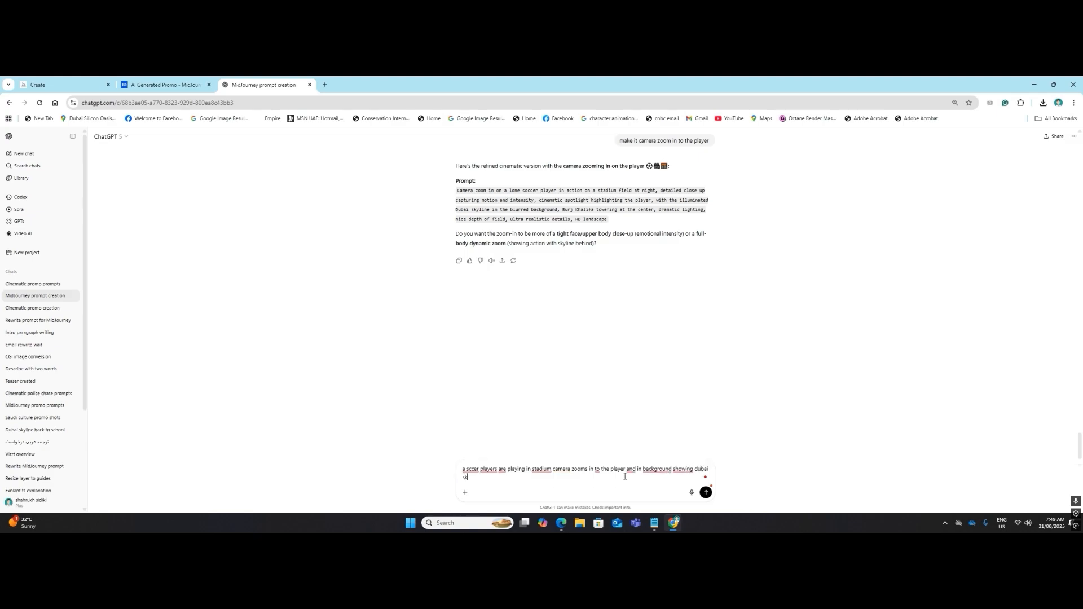
pyautogui.write('ylike, more focus to the player')
pyautogui.press('Return')
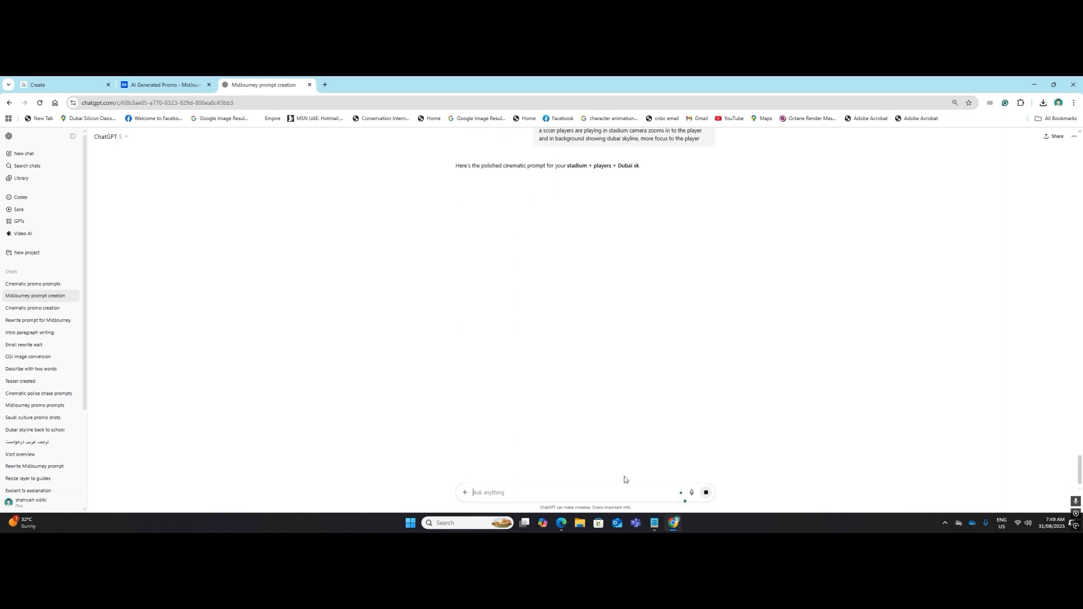
# Copy ChatGPT's new prompt about soccer players competing in a stadium into Midjourney's prompt.
pyautogui.moveTo(650, 221); pyautogui.dragTo(456, 192)
pyautogui.hotkey('ctrl', 'c')
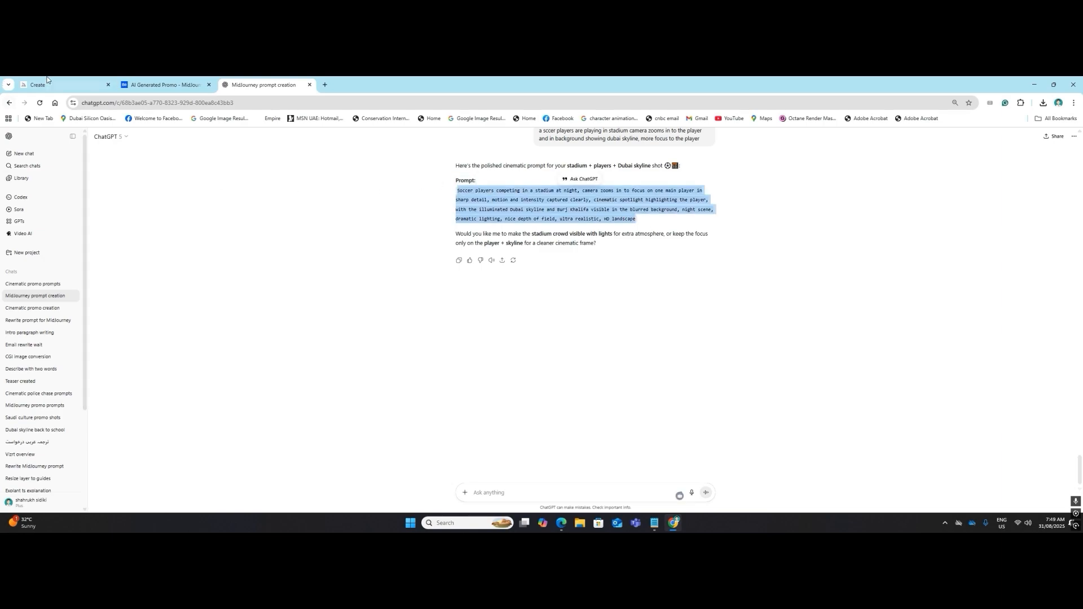
pyautogui.click(50, 85)
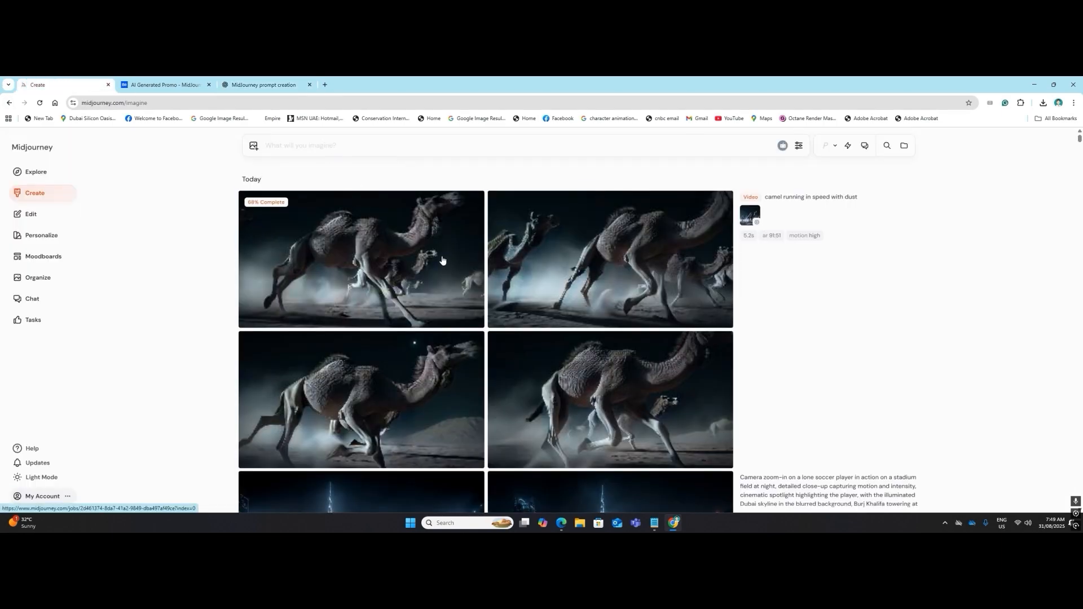
pyautogui.scroll(-4, 442, 259)
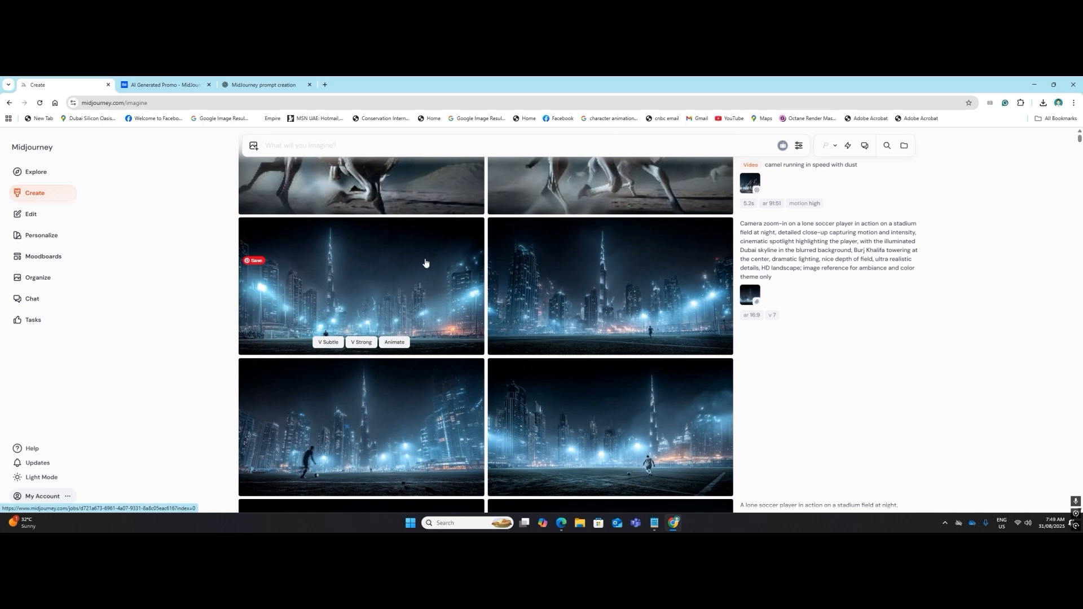
pyautogui.scroll(1, 431, 258)
pyautogui.scroll(4, 564, 248)
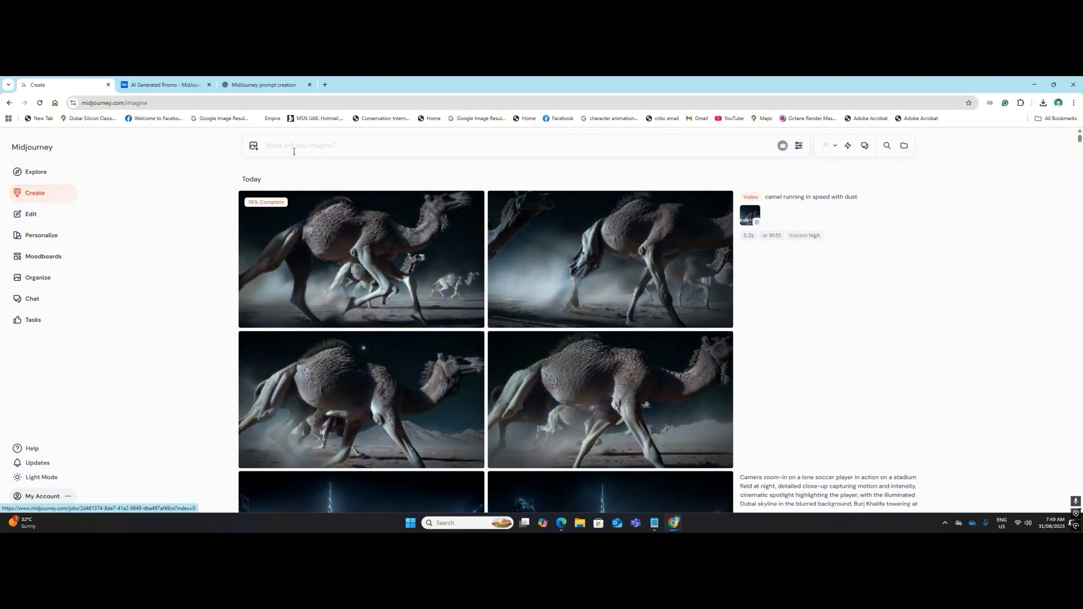
pyautogui.click(290, 145)
pyautogui.hotkey('ctrl', 'v')
# Add the first lone soccer player image as style reference, append "image reference for ambiance and color theme only" to the prompt, and generate.
pyautogui.scroll(-4, 398, 302)
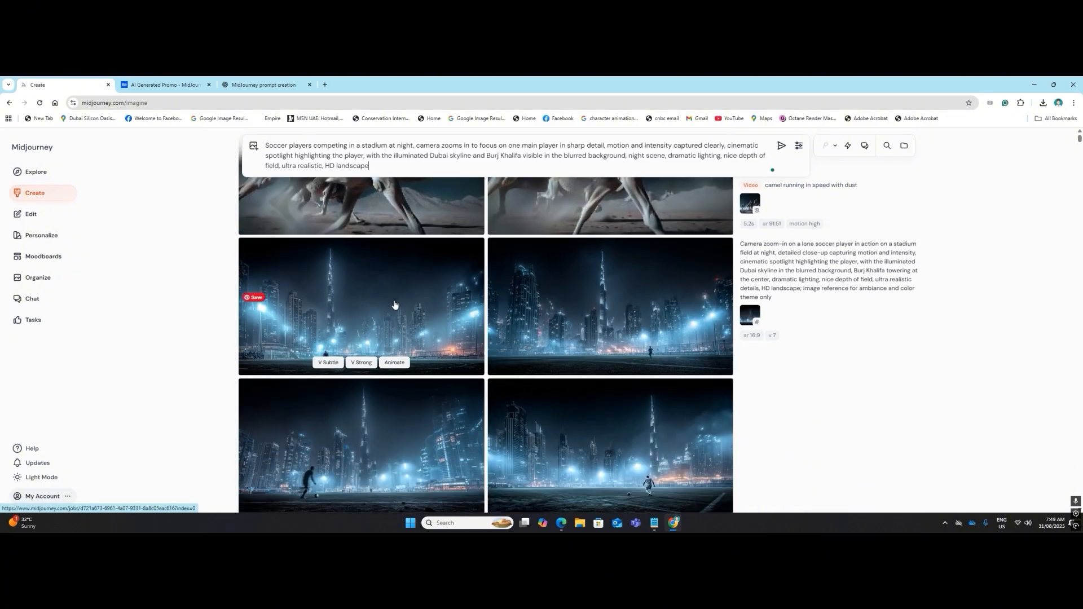
pyautogui.scroll(-8, 454, 369)
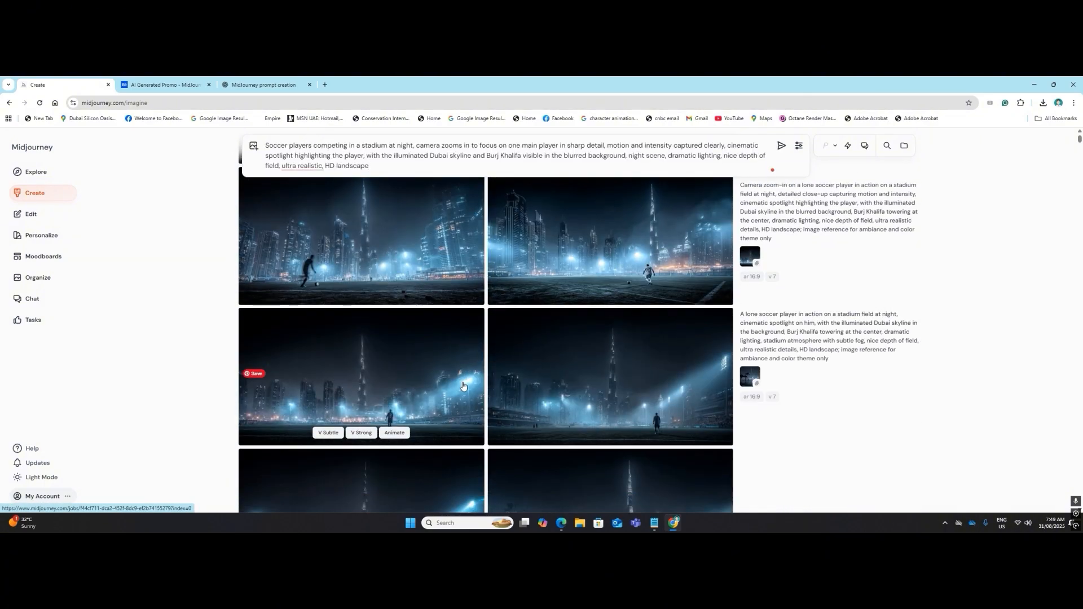
pyautogui.scroll(5, 407, 322)
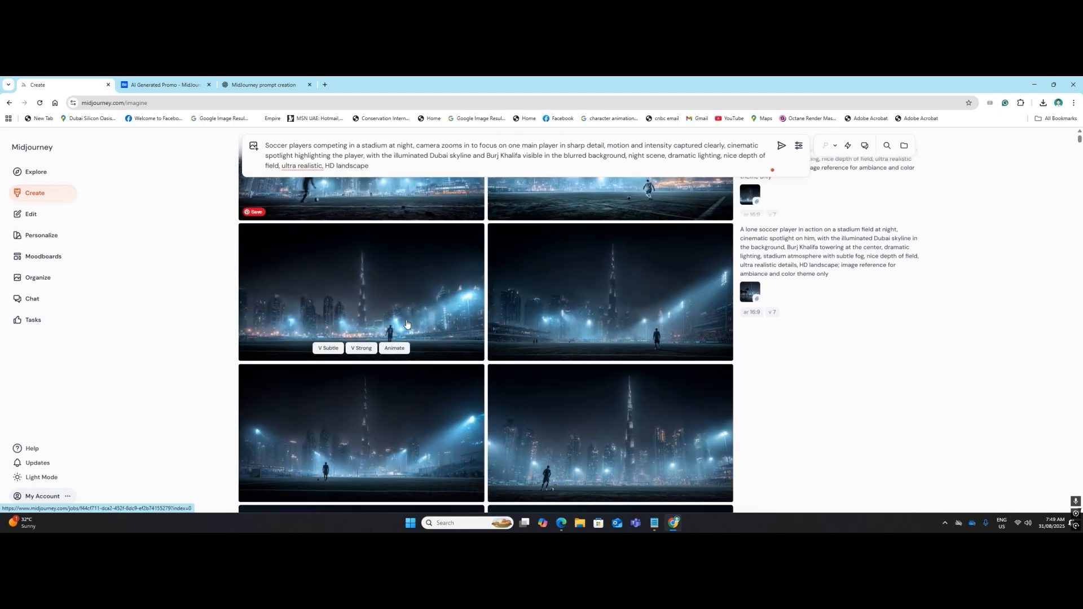
pyautogui.moveTo(417, 306); pyautogui.dragTo(550, 187)
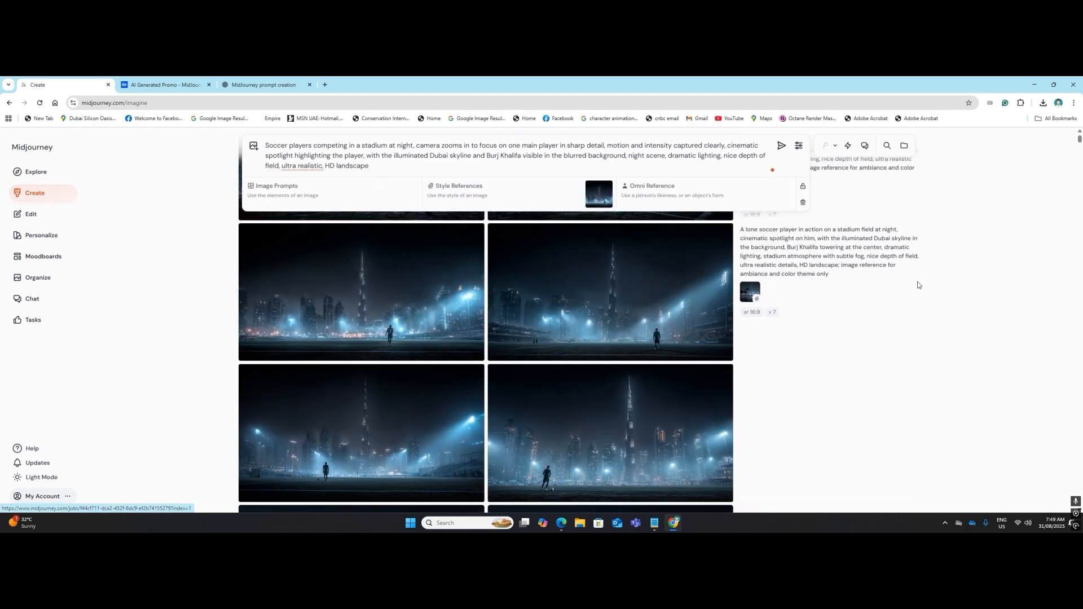
pyautogui.moveTo(829, 275); pyautogui.dragTo(483, 176)
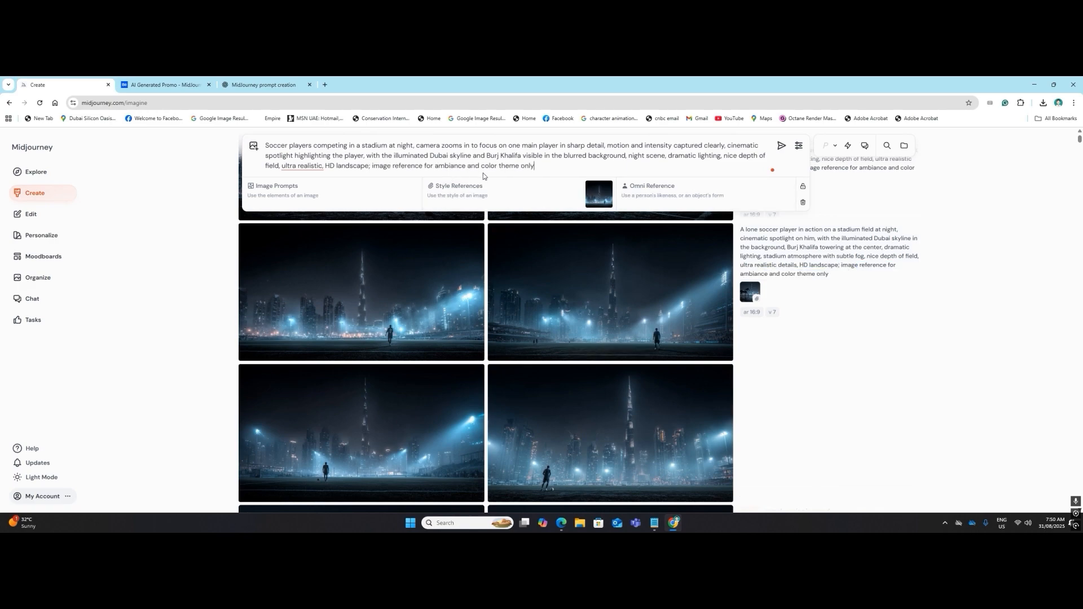
pyautogui.click(781, 146)
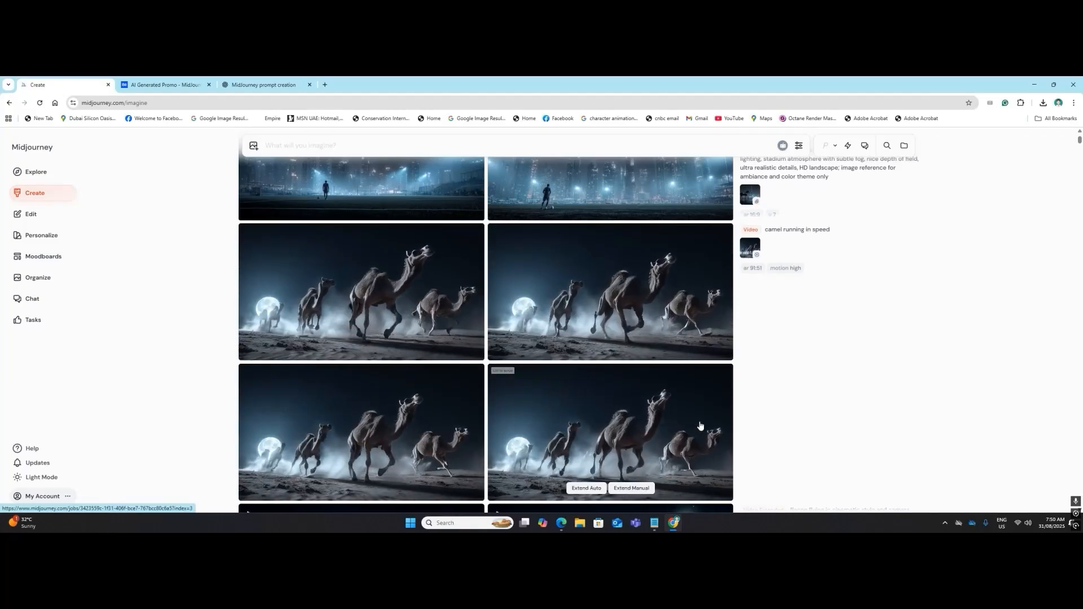
# Download the fourth "camel running in speed" video and close its view.
pyautogui.click(653, 420)
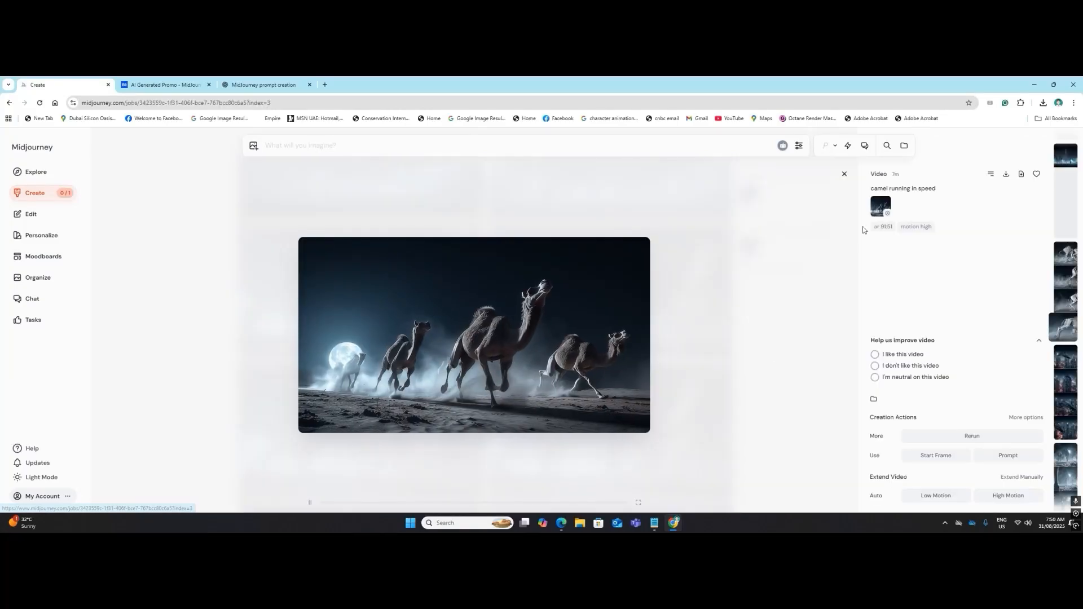
pyautogui.click(1004, 175)
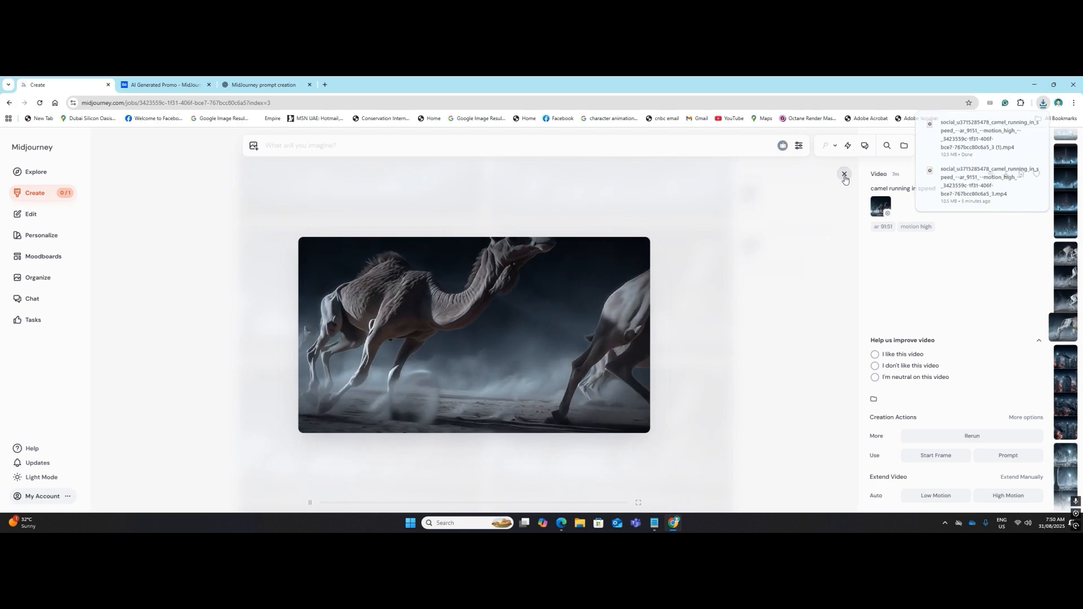
pyautogui.click(845, 178)
# Create strong variations of the third image from the competing soccer players set and animate that same image.
pyautogui.scroll(5, 564, 344)
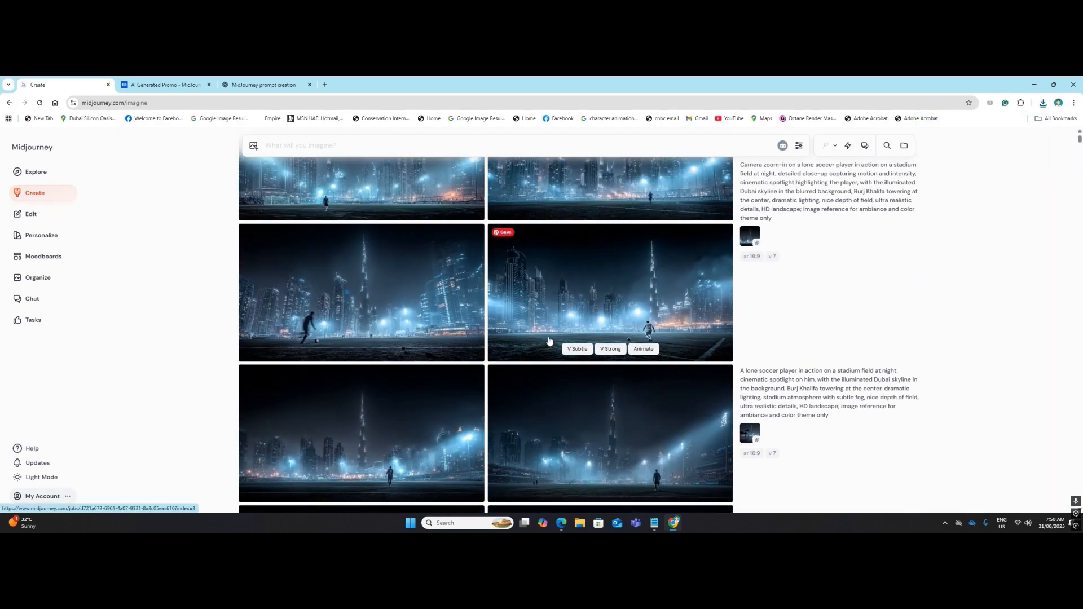
pyautogui.scroll(10, 548, 341)
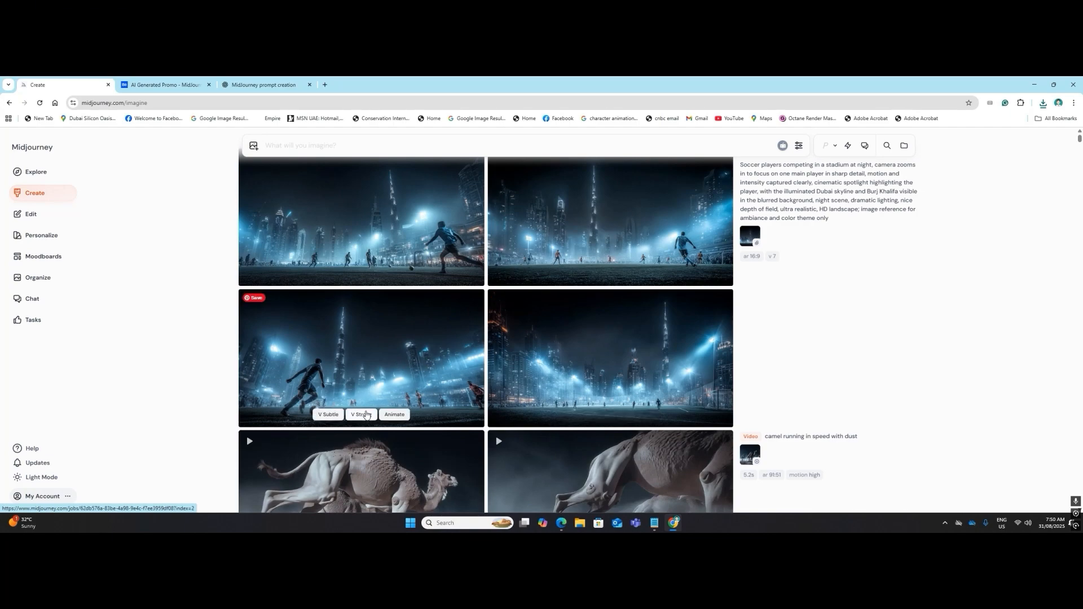
pyautogui.click(364, 419)
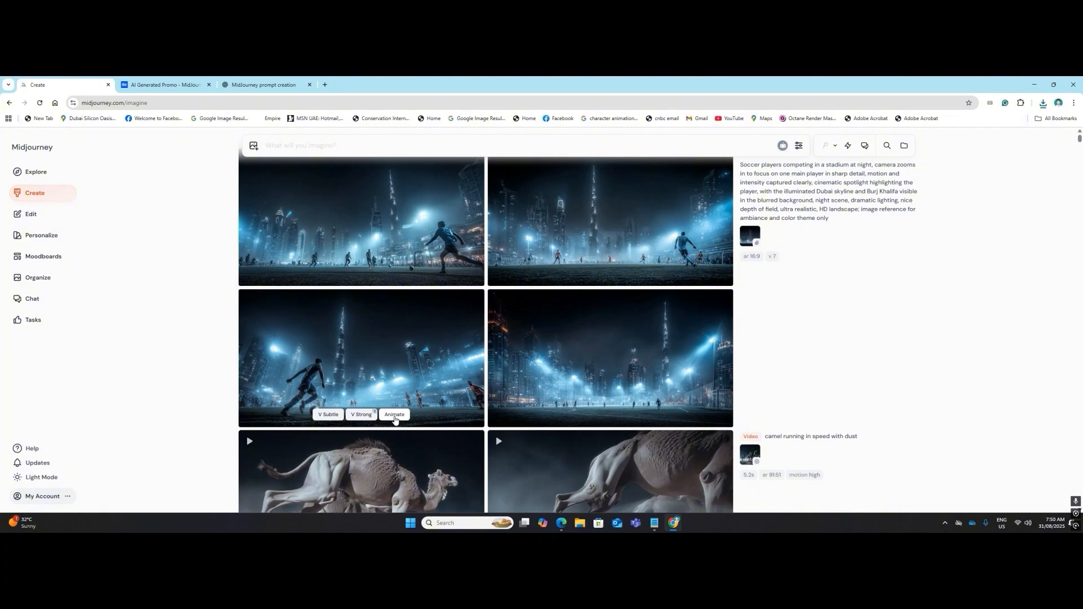
pyautogui.click(395, 419)
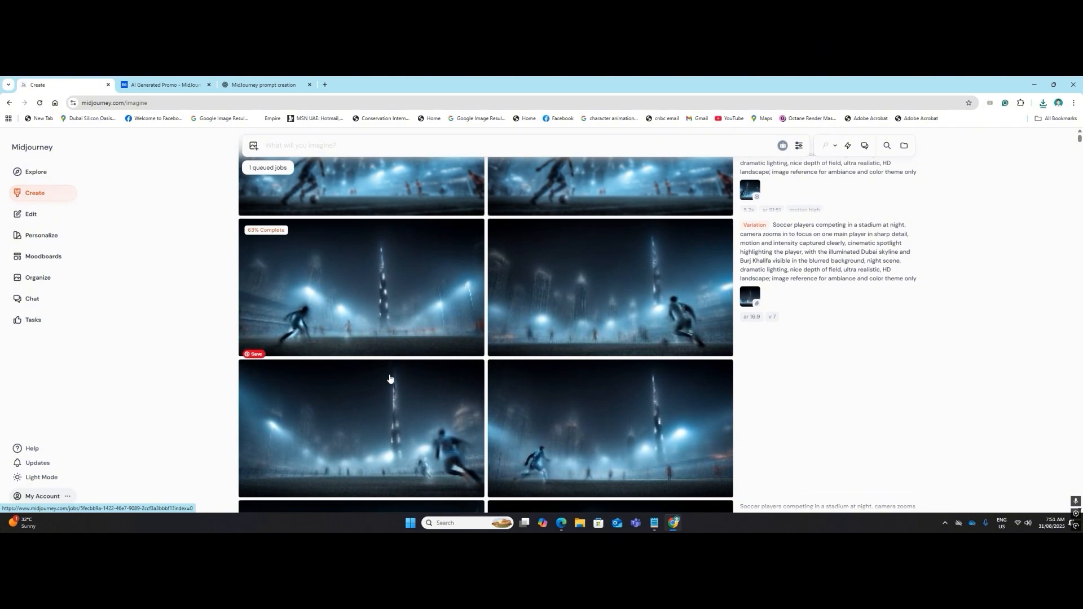
pyautogui.scroll(-2, 389, 379)
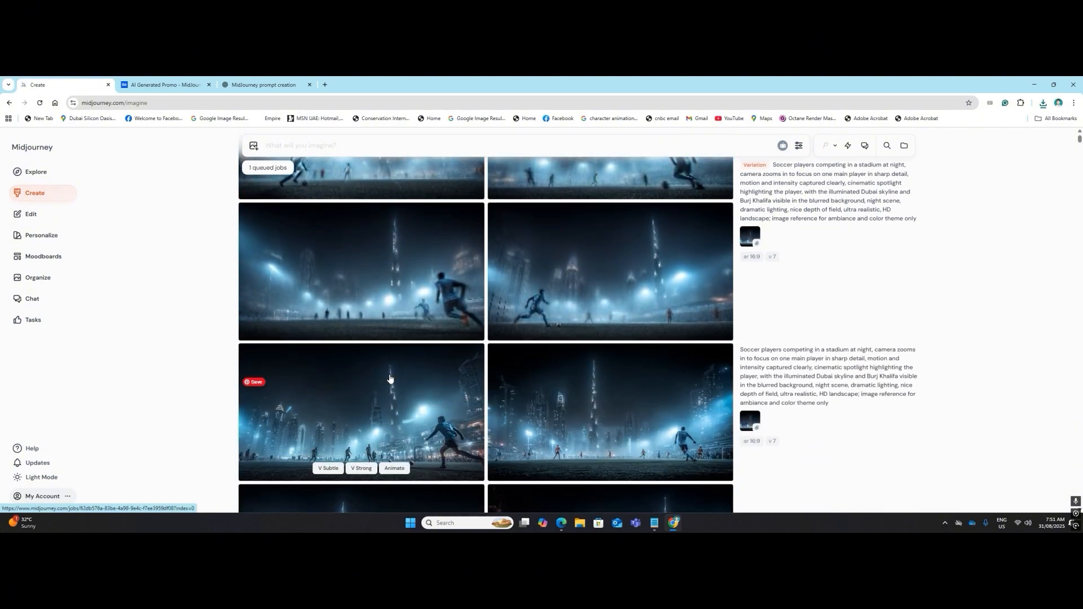
pyautogui.scroll(-3, 389, 379)
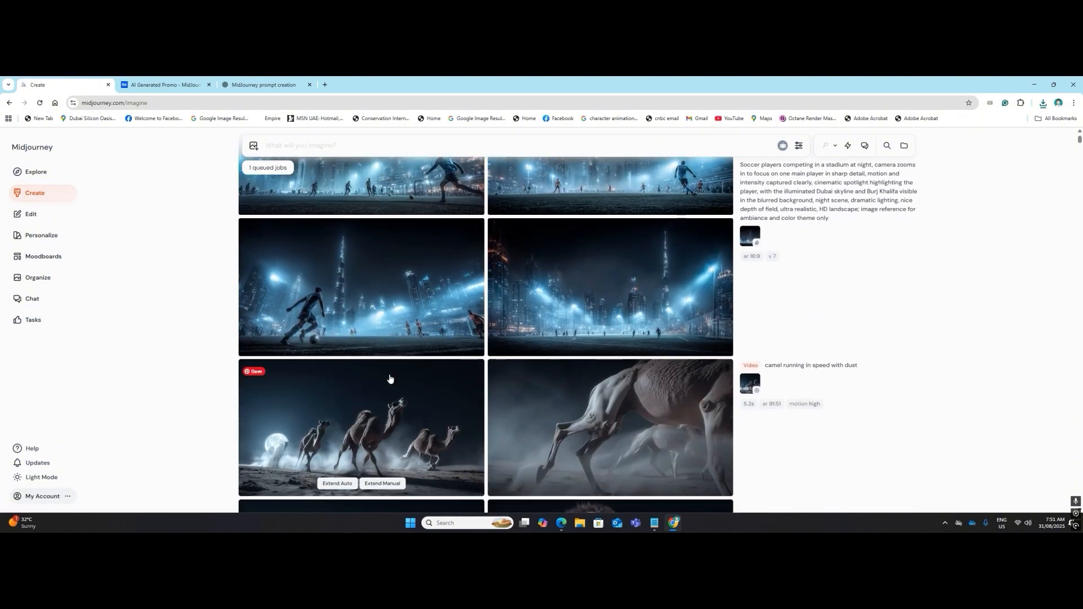
pyautogui.scroll(13, 389, 378)
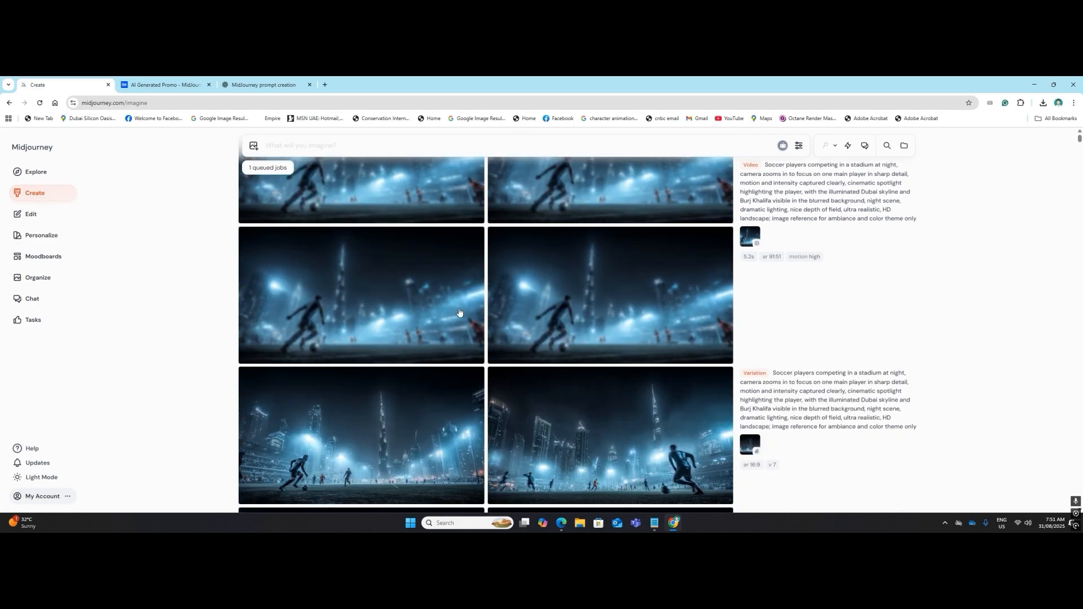
# Switch to the Behance Dubai promo project, play its promo video and rewind it to the closing skyline shot.
pyautogui.scroll(-5, 463, 309)
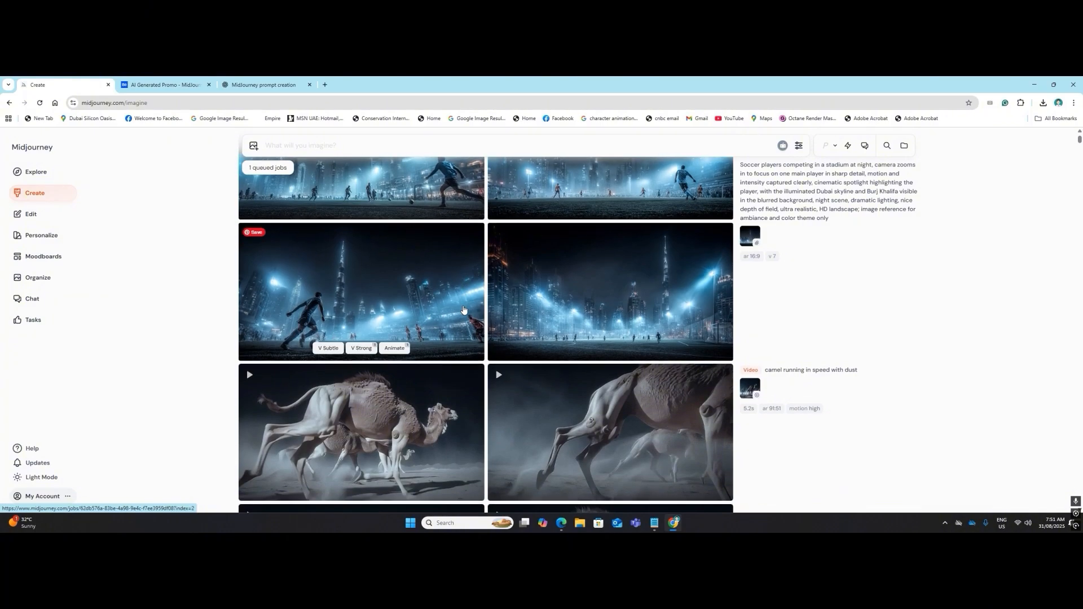
pyautogui.scroll(-3, 463, 309)
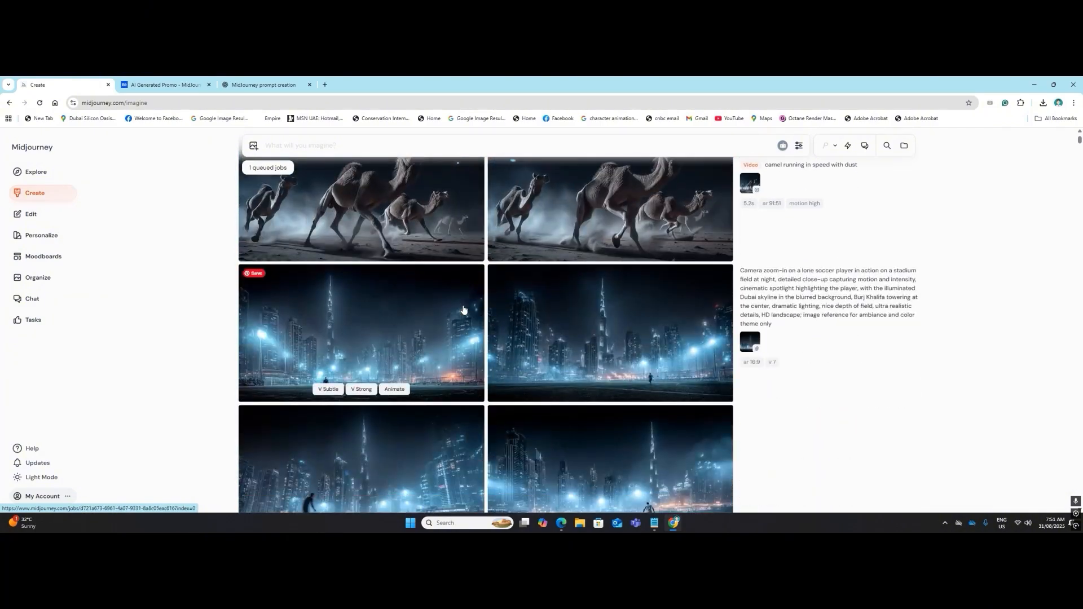
pyautogui.hotkey('ctrl', 'Tab')
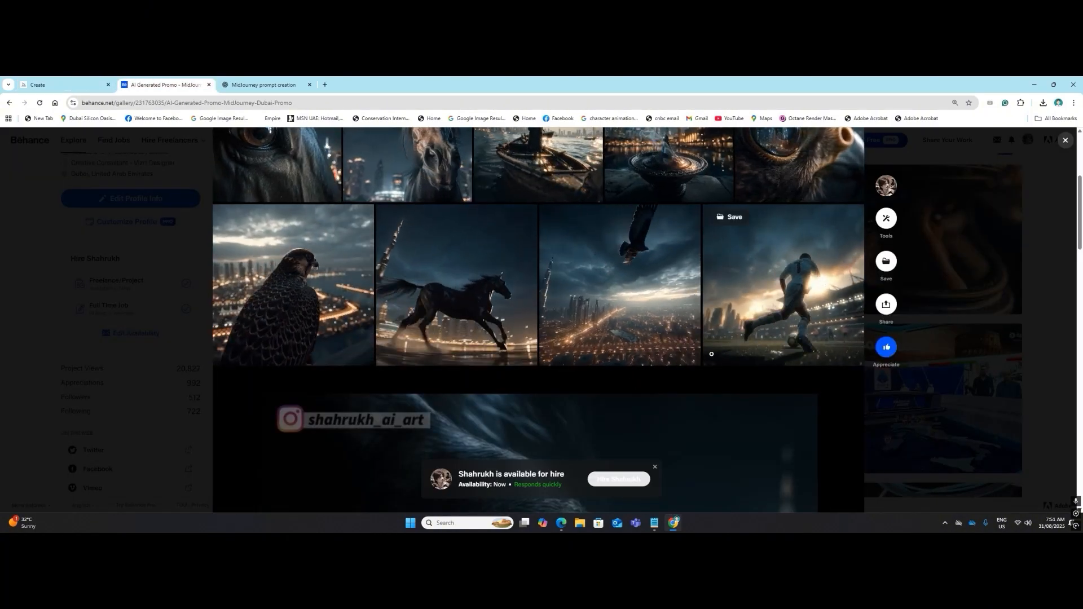
pyautogui.scroll(-5, 576, 424)
pyautogui.click(530, 338)
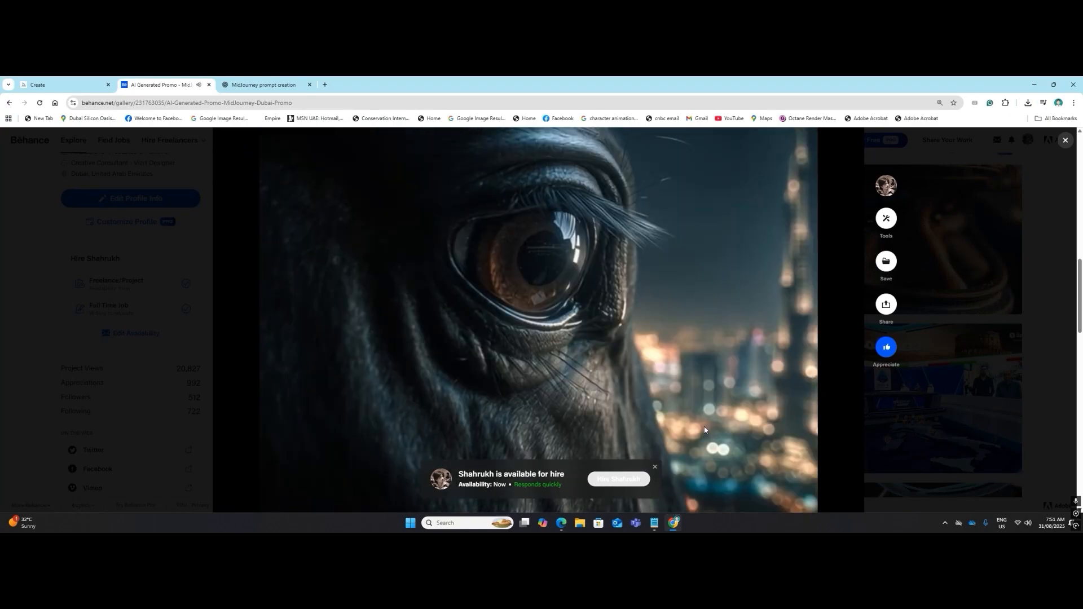
pyautogui.scroll(-2, 714, 430)
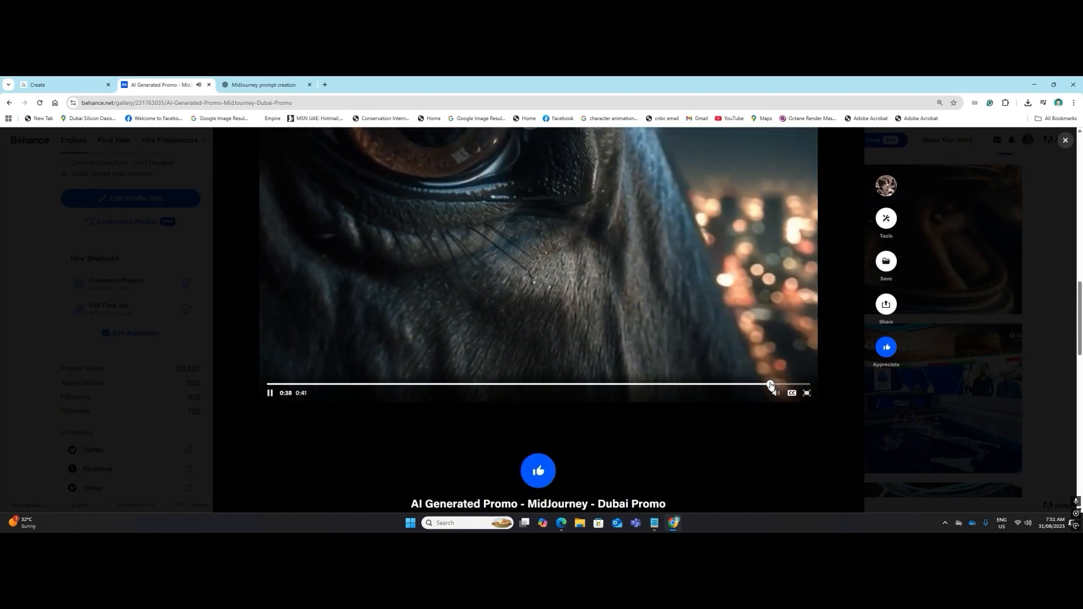
pyautogui.moveTo(771, 386); pyautogui.dragTo(749, 386)
pyautogui.scroll(2, 733, 387)
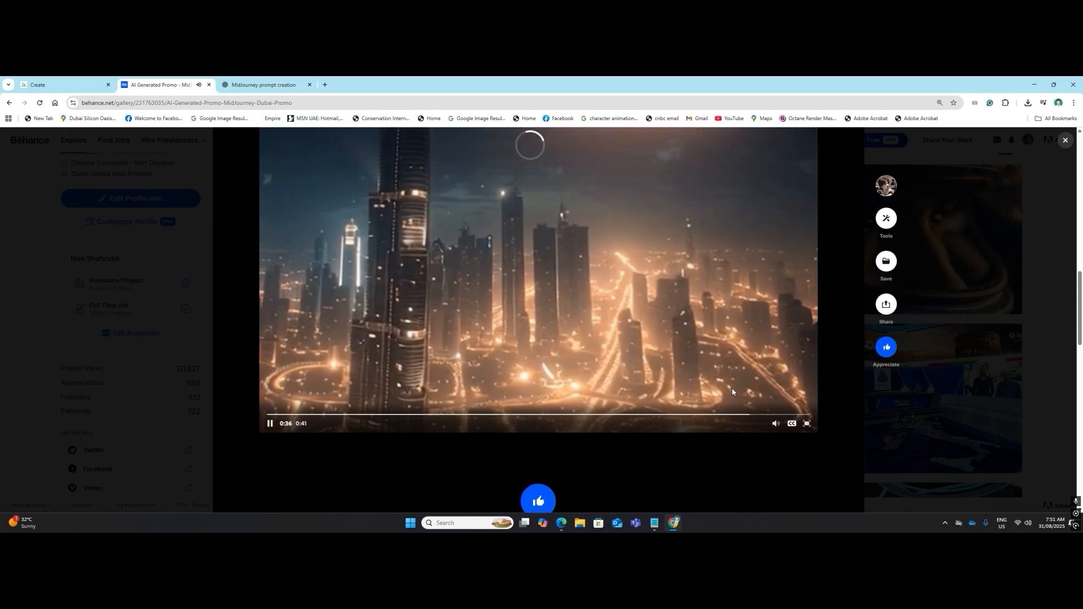
# Replay the promo video's ending and examine the aerial Burj Khalifa skyline shot with the glowing DUBAI title.
pyautogui.scroll(-2, 736, 503)
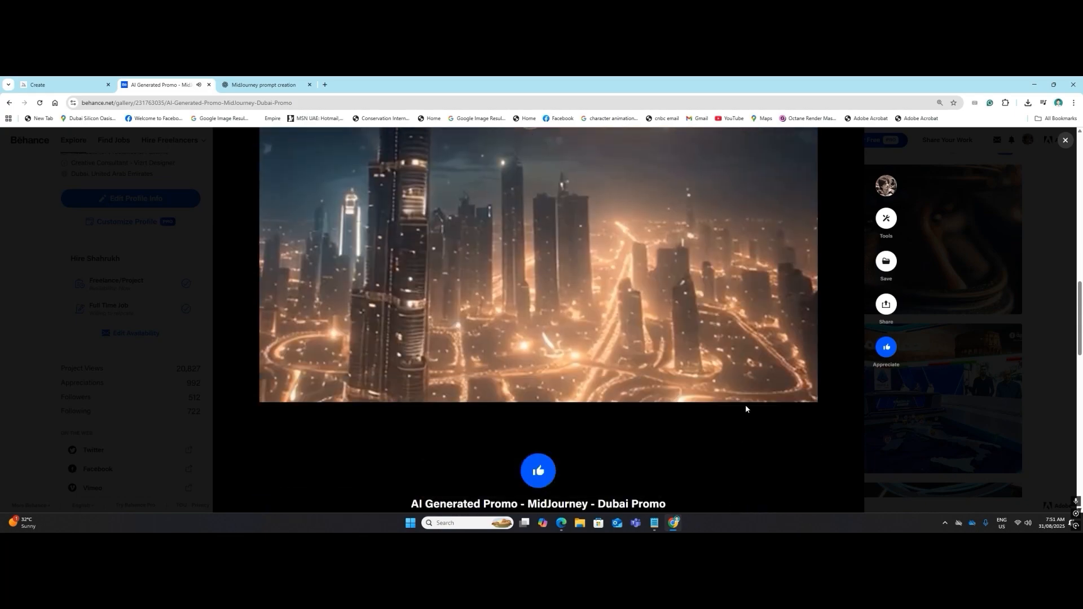
pyautogui.click(726, 384)
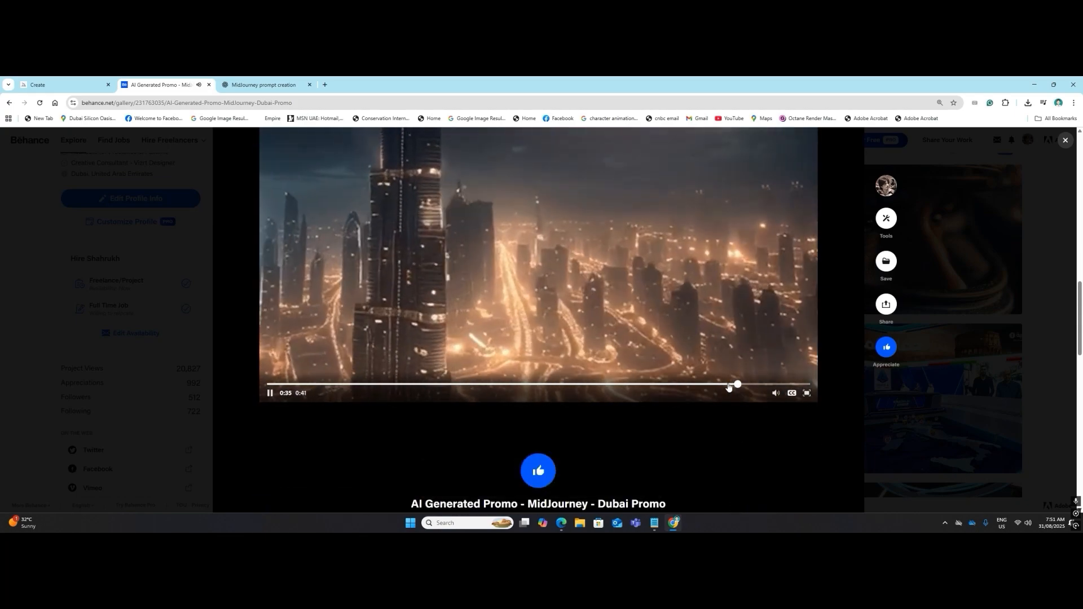
pyautogui.scroll(4, 729, 387)
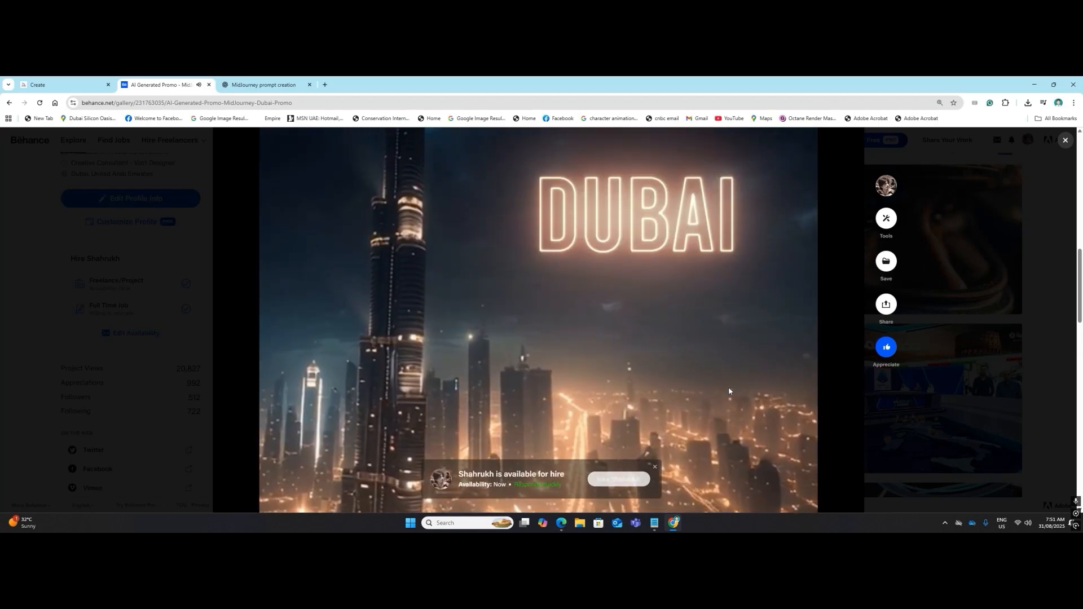
pyautogui.scroll(-3, 720, 478)
pyautogui.moveTo(701, 427); pyautogui.dragTo(673, 427)
pyautogui.scroll(2, 671, 418)
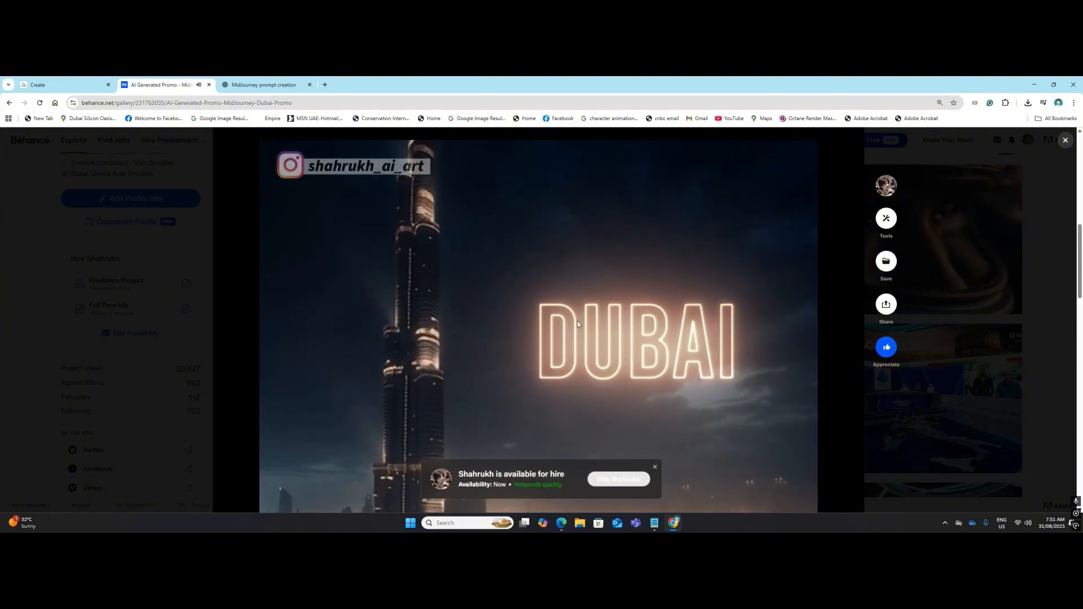
pyautogui.scroll(-2, 740, 453)
pyautogui.scroll(-1, 733, 465)
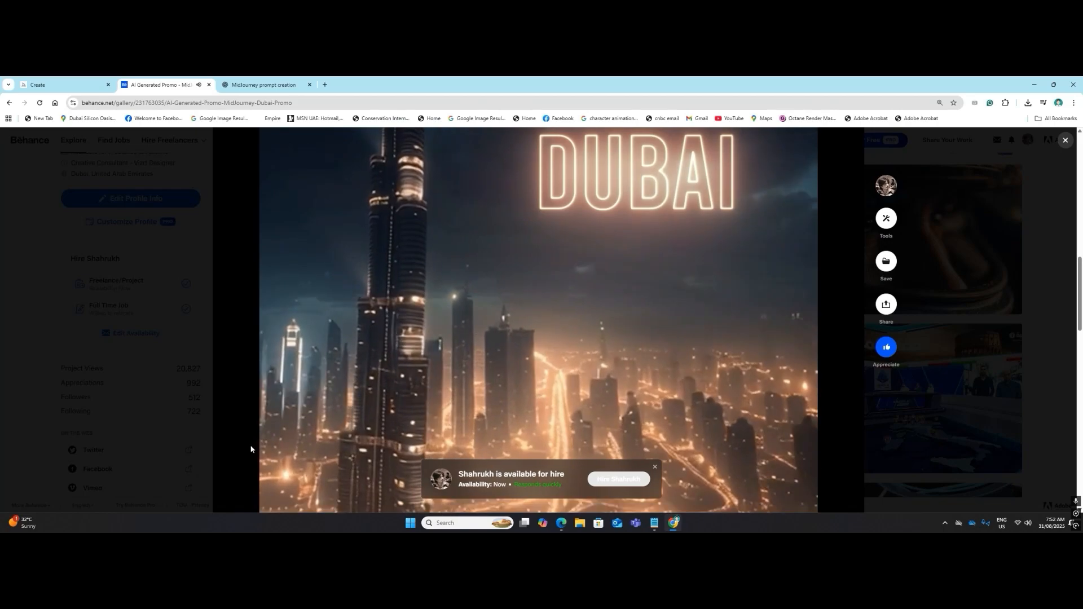
pyautogui.scroll(-4, 378, 423)
pyautogui.click(271, 309)
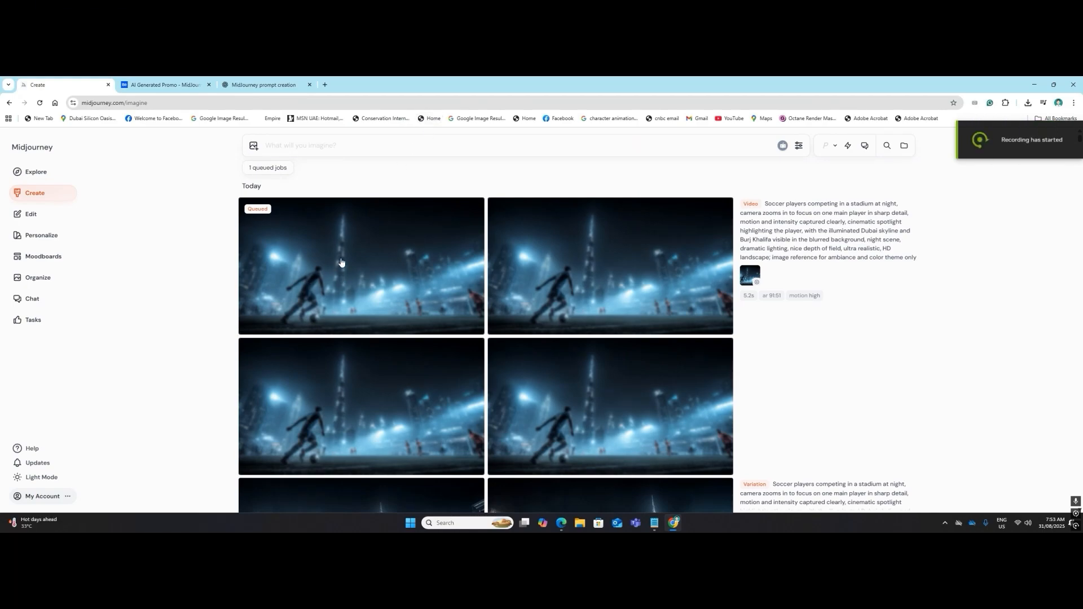
# Switch to ChatGPT and request a prompt for "dubai skyline with burj khalifa and caemra from top bird eye view".
pyautogui.click(263, 84)
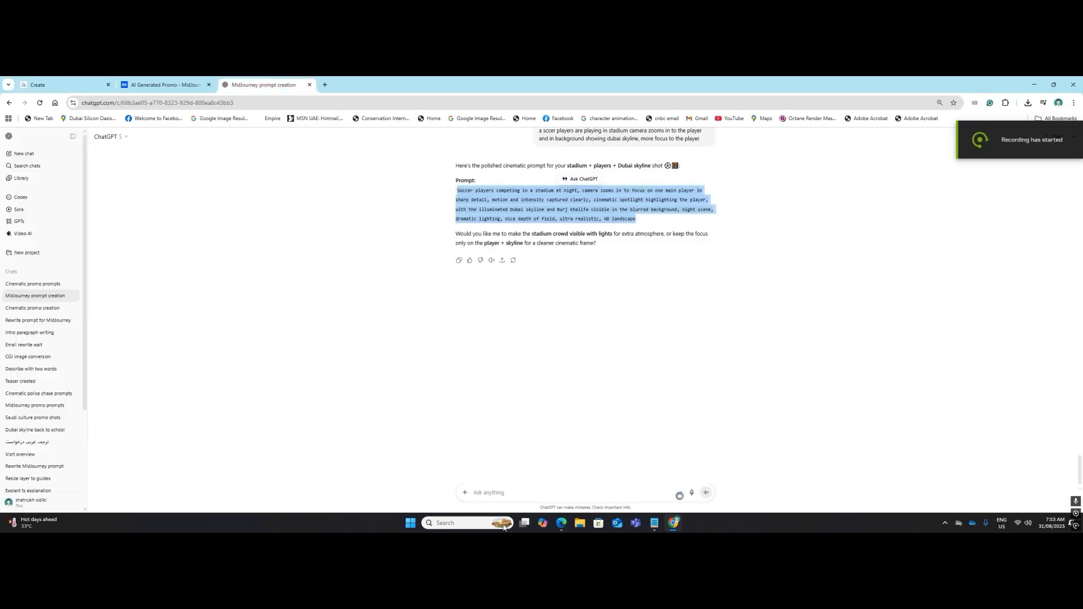
pyautogui.click(492, 494)
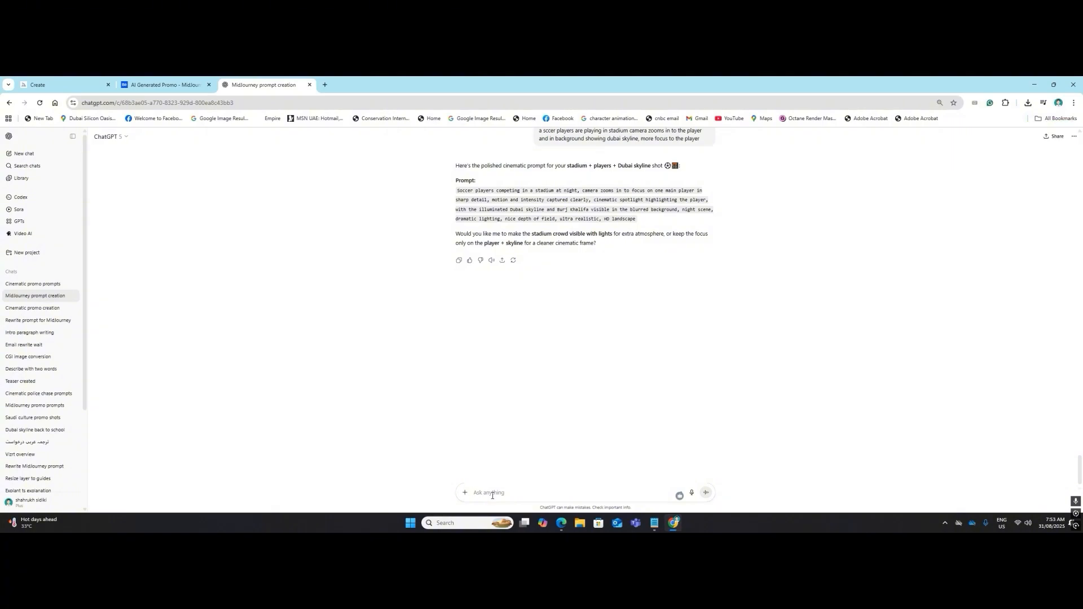
pyautogui.write('du')
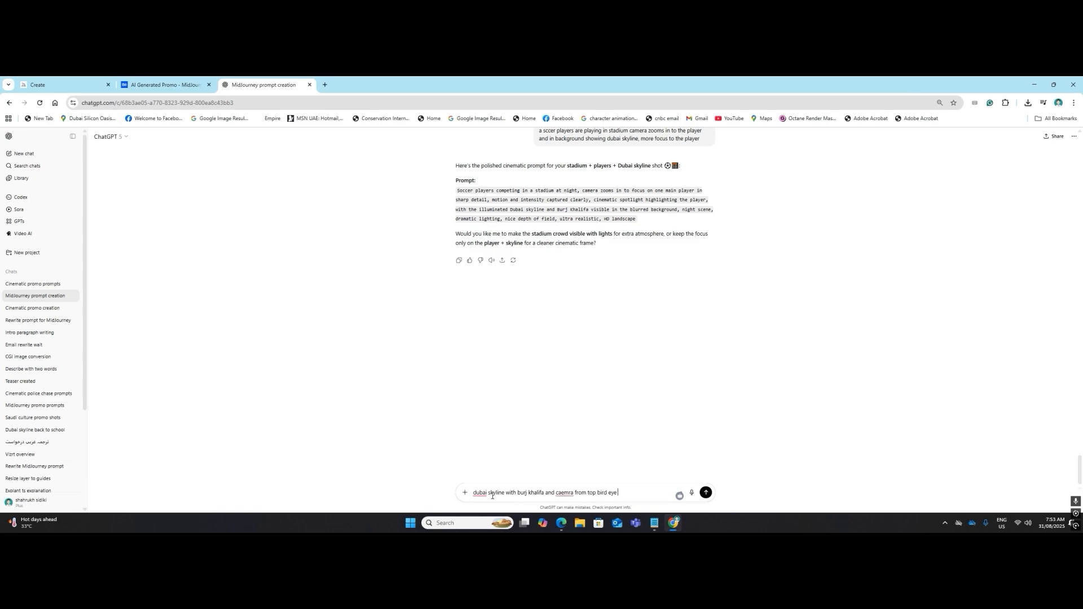
pyautogui.press('Return')
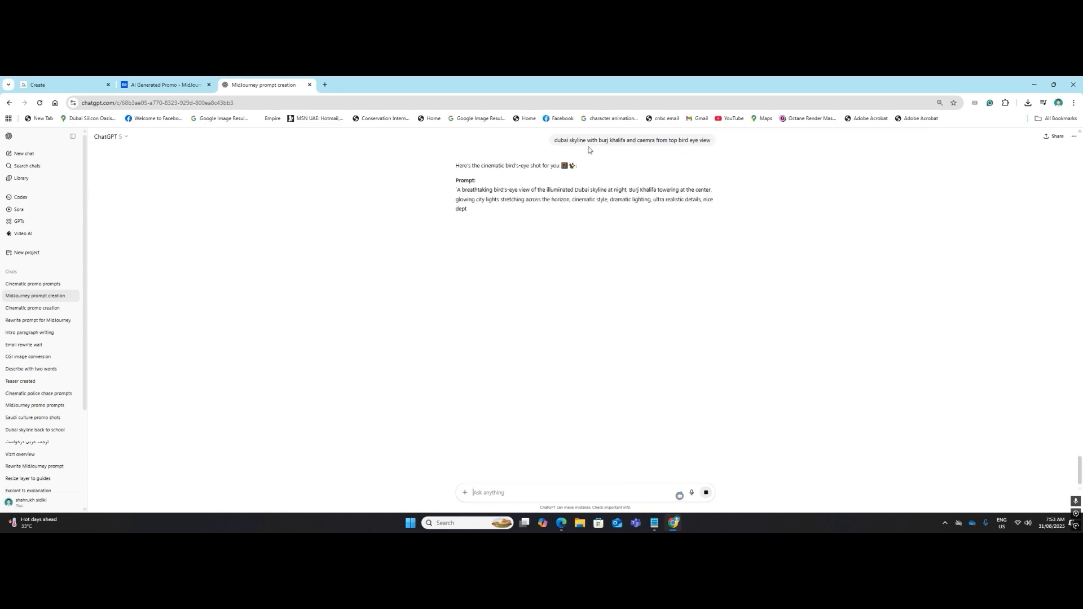
# Copy ChatGPT's new bird's-eye view Dubai skyline prompt into Midjourney's prompt.
pyautogui.moveTo(618, 216); pyautogui.dragTo(456, 190)
pyautogui.hotkey('ctrl', 'c')
pyautogui.click(84, 82)
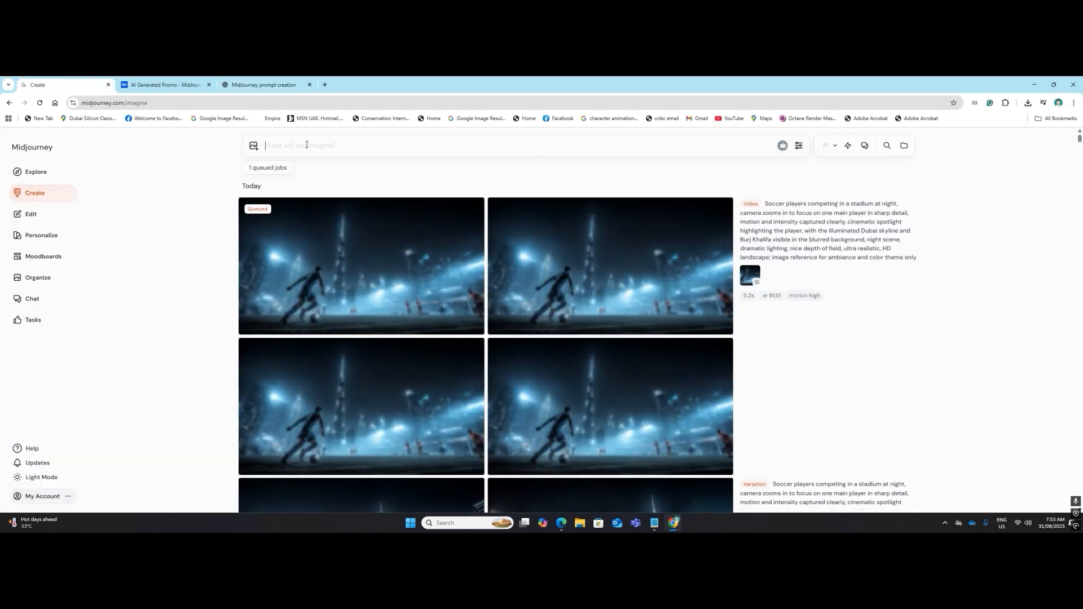
pyautogui.hotkey('ctrl', 'v')
# Find the majestic black horse variation set and add its first image to the skyline prompt as an image prompt.
pyautogui.scroll(-5, 403, 322)
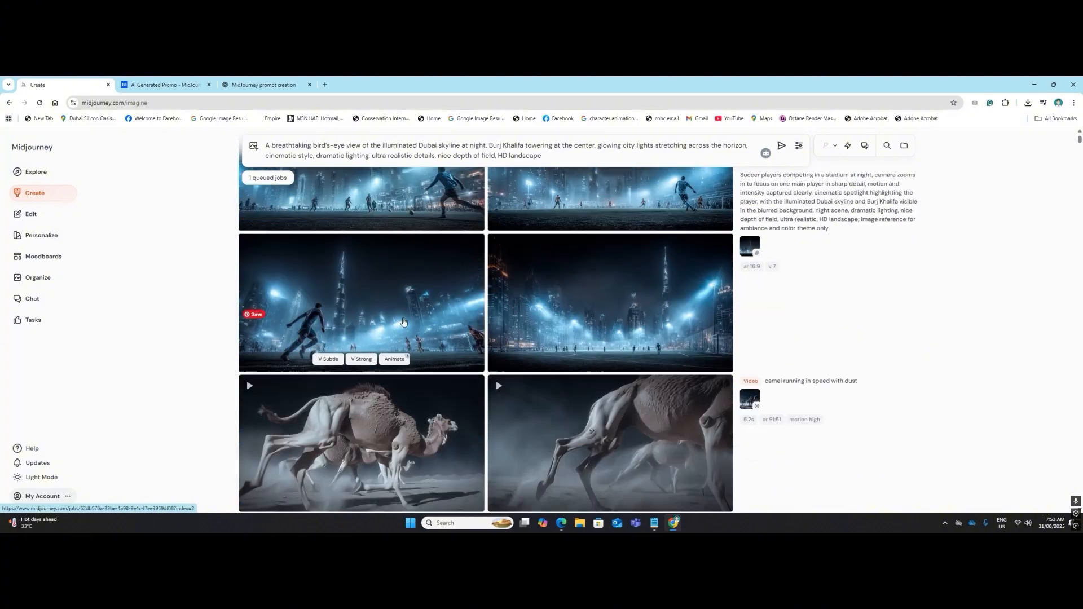
pyautogui.scroll(-7, 403, 322)
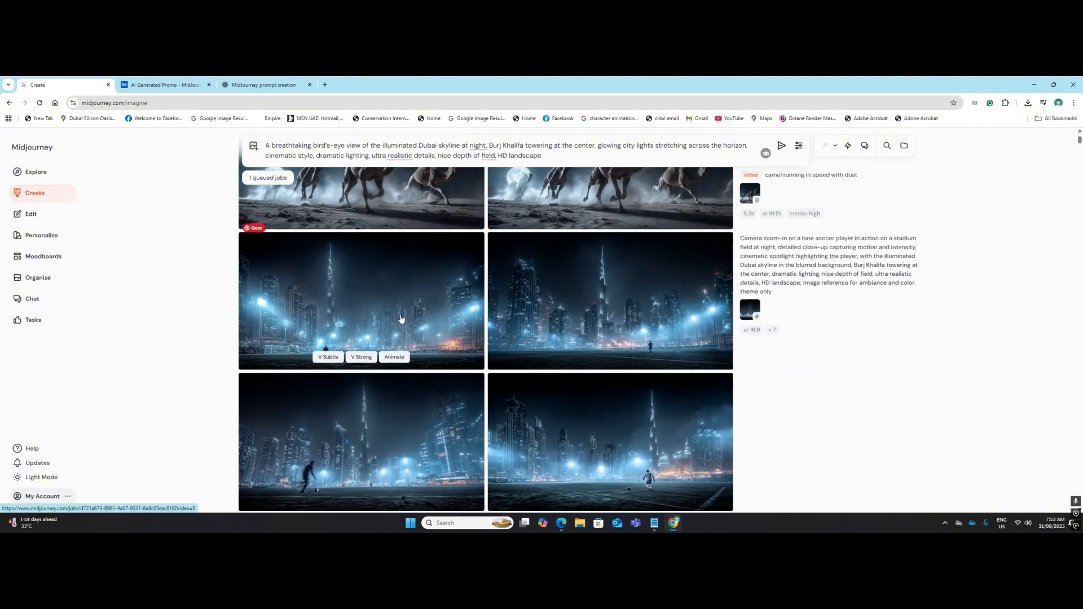
pyautogui.scroll(-10, 403, 308)
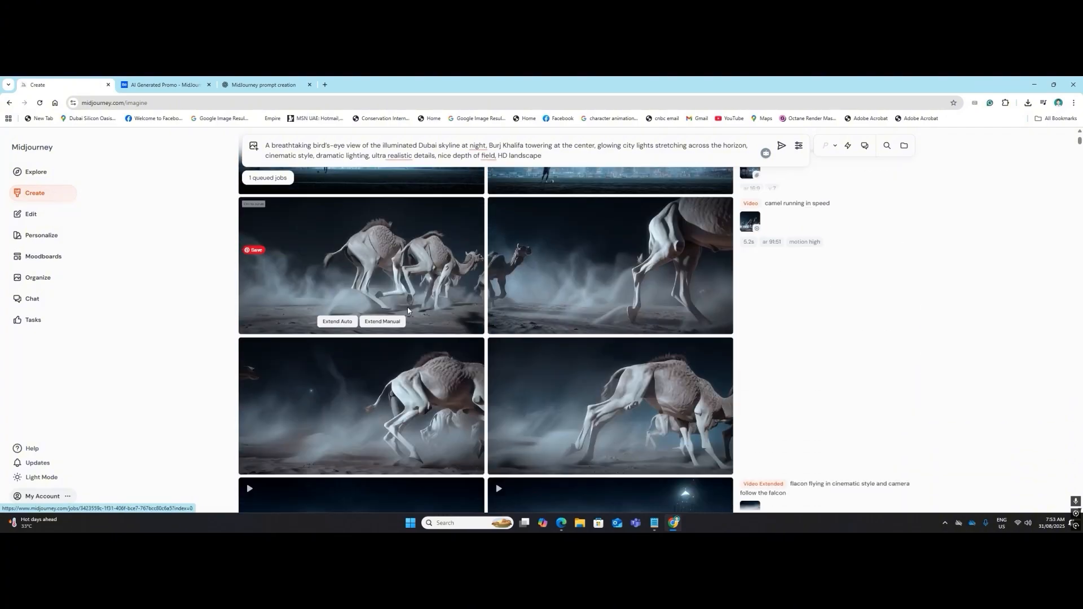
pyautogui.scroll(-10, 408, 311)
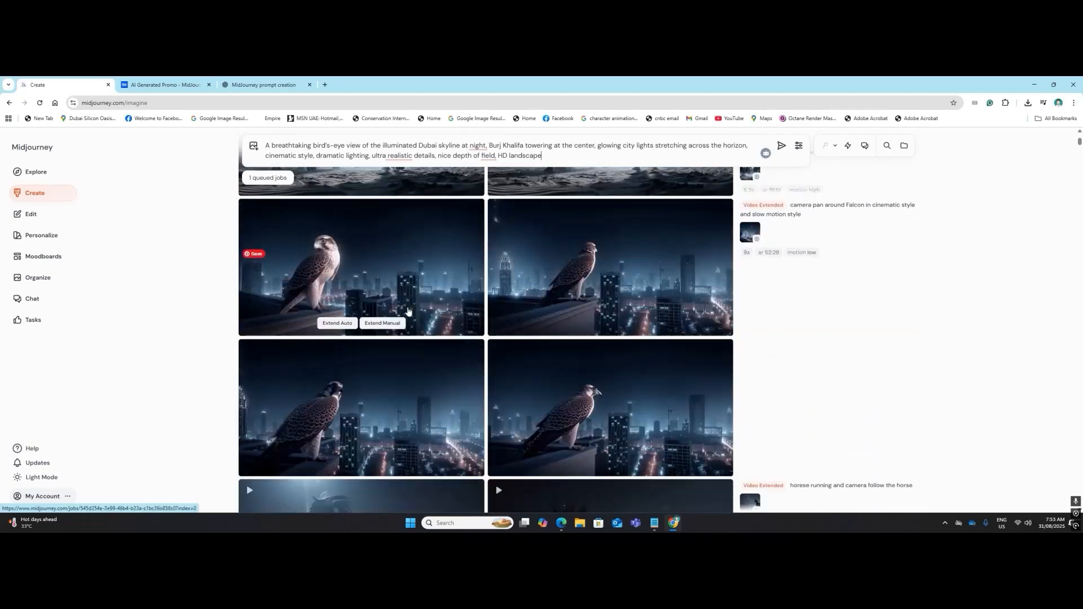
pyautogui.scroll(-10, 408, 311)
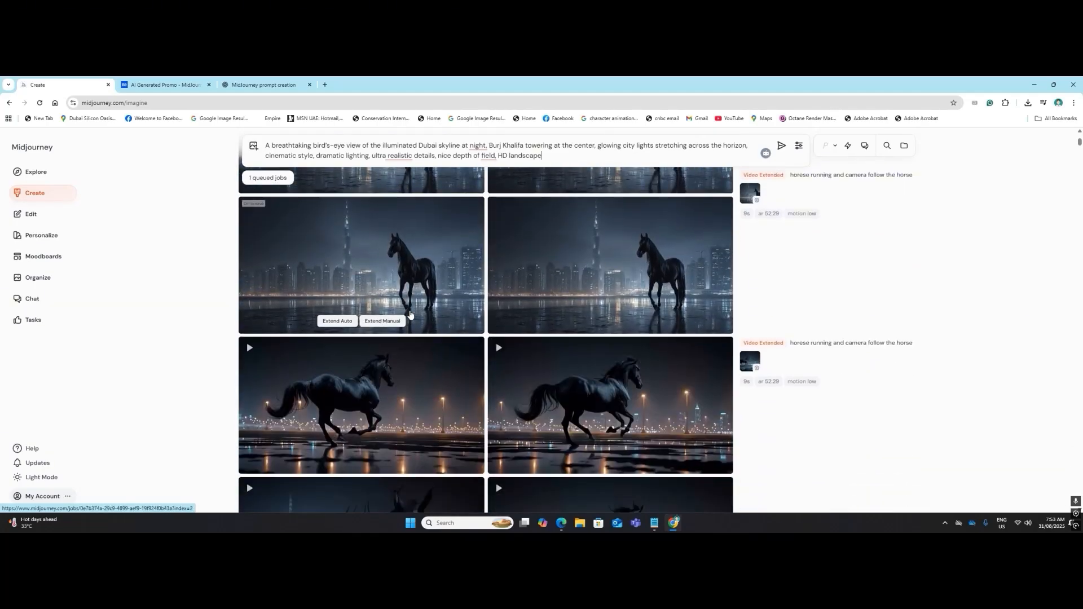
pyautogui.scroll(-10, 410, 314)
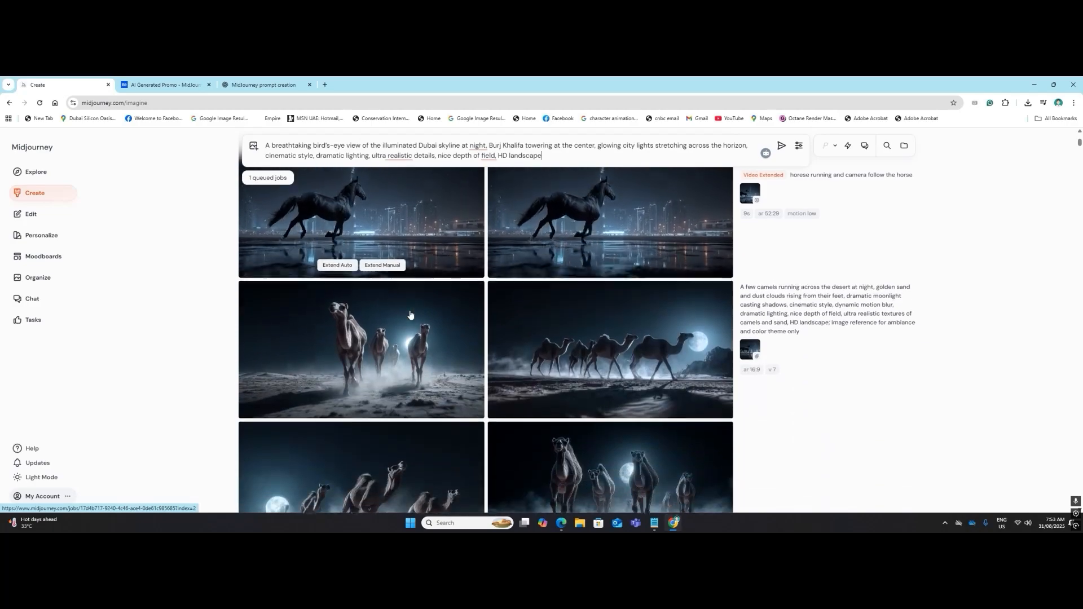
pyautogui.scroll(-10, 410, 314)
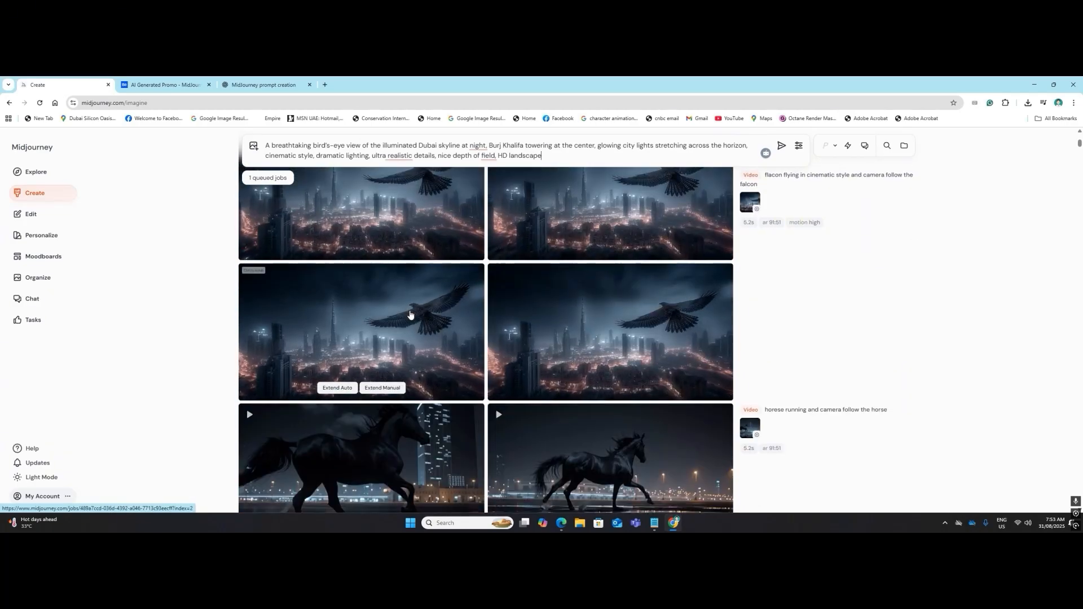
pyautogui.scroll(-10, 410, 314)
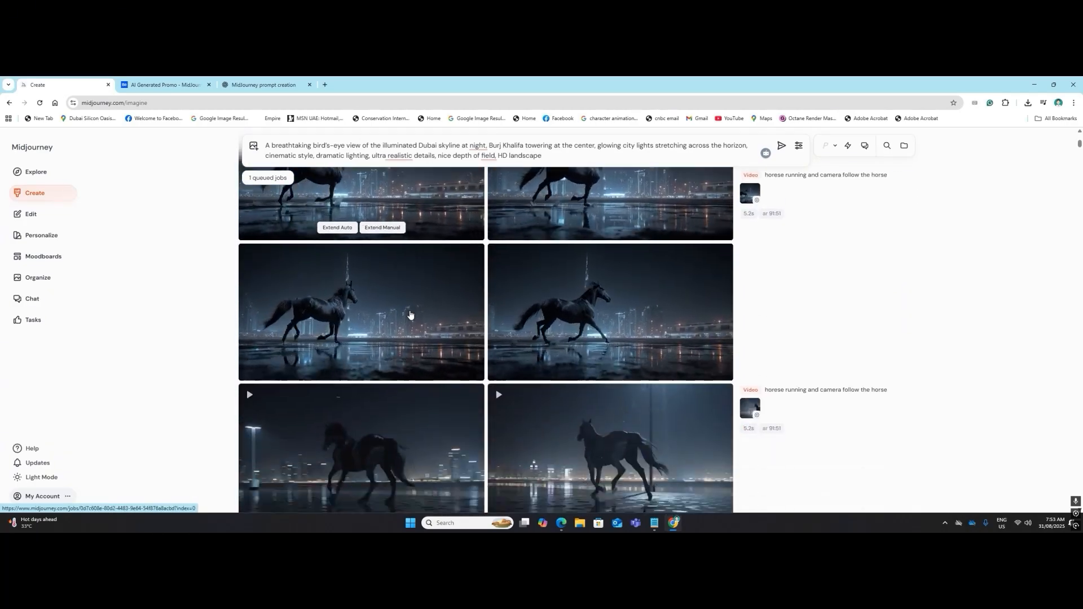
pyautogui.scroll(-10, 410, 314)
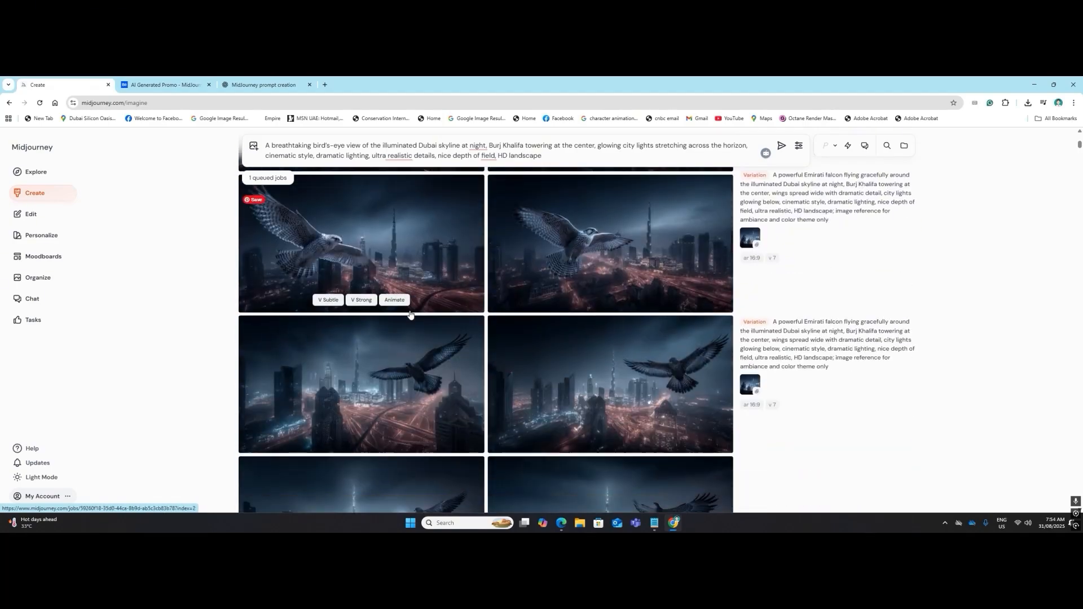
pyautogui.scroll(-10, 410, 314)
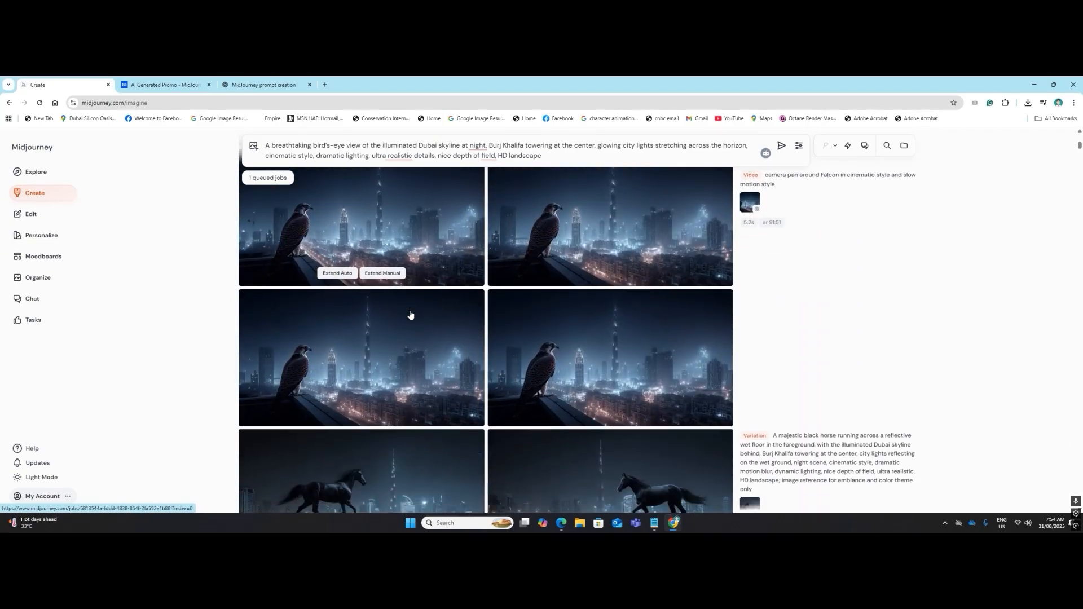
pyautogui.scroll(1, 410, 314)
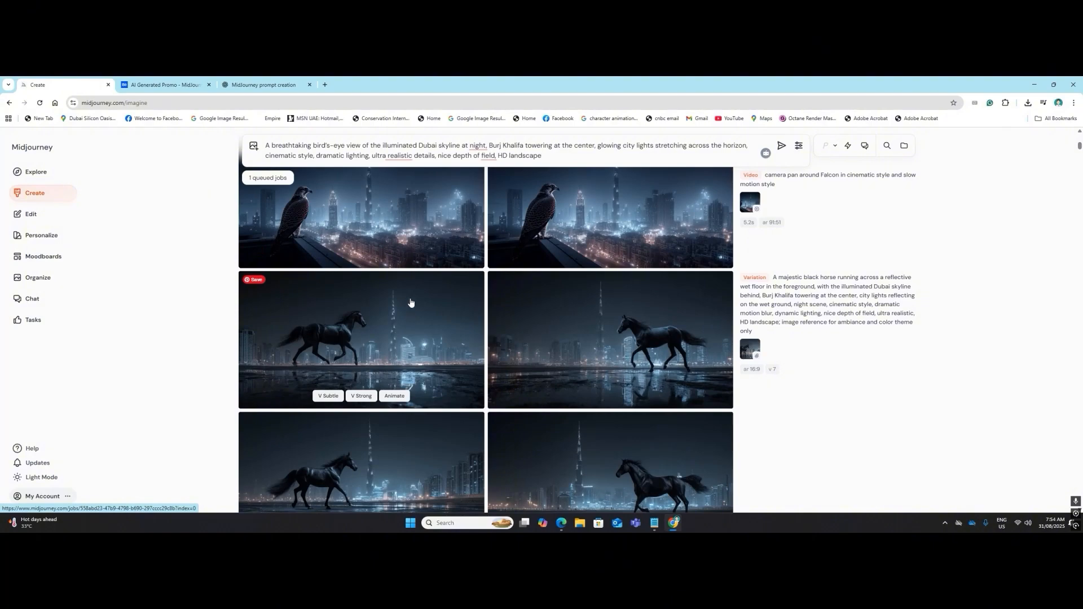
pyautogui.moveTo(417, 320); pyautogui.dragTo(421, 183)
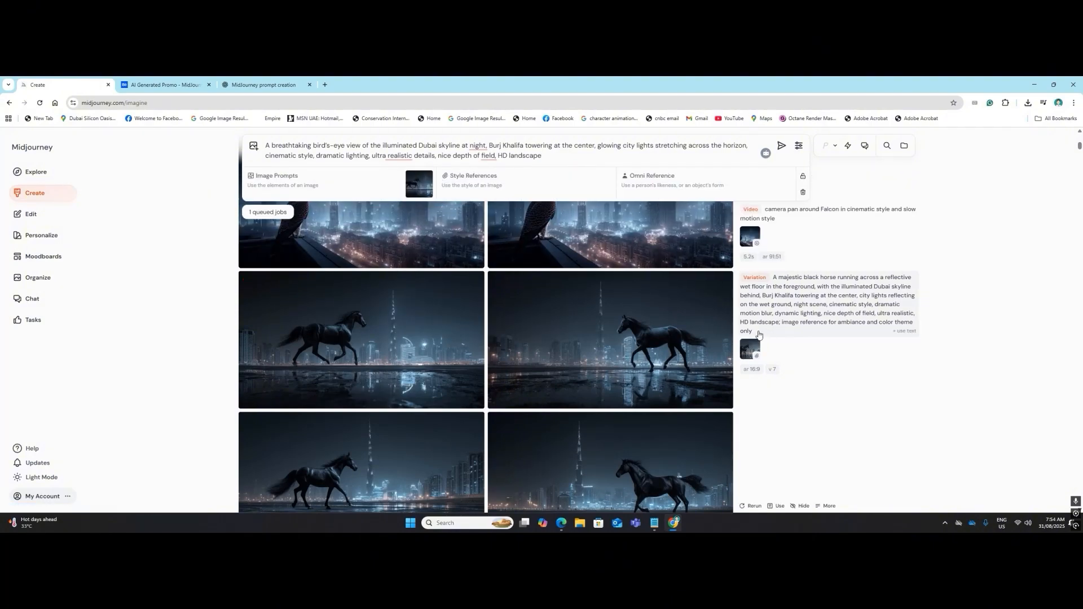
# Copy "; image reference for ambiance and color theme on" from the black horse prompt and append it to the skyline prompt.
pyautogui.moveTo(748, 333); pyautogui.dragTo(783, 325)
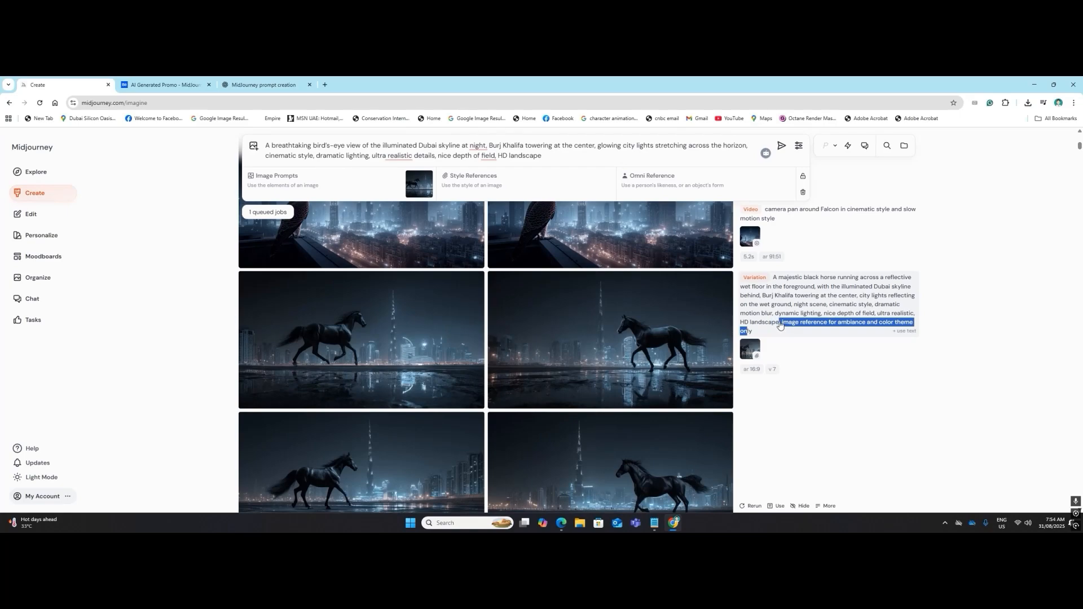
pyautogui.hotkey('ctrl', 'c')
pyautogui.click(702, 150)
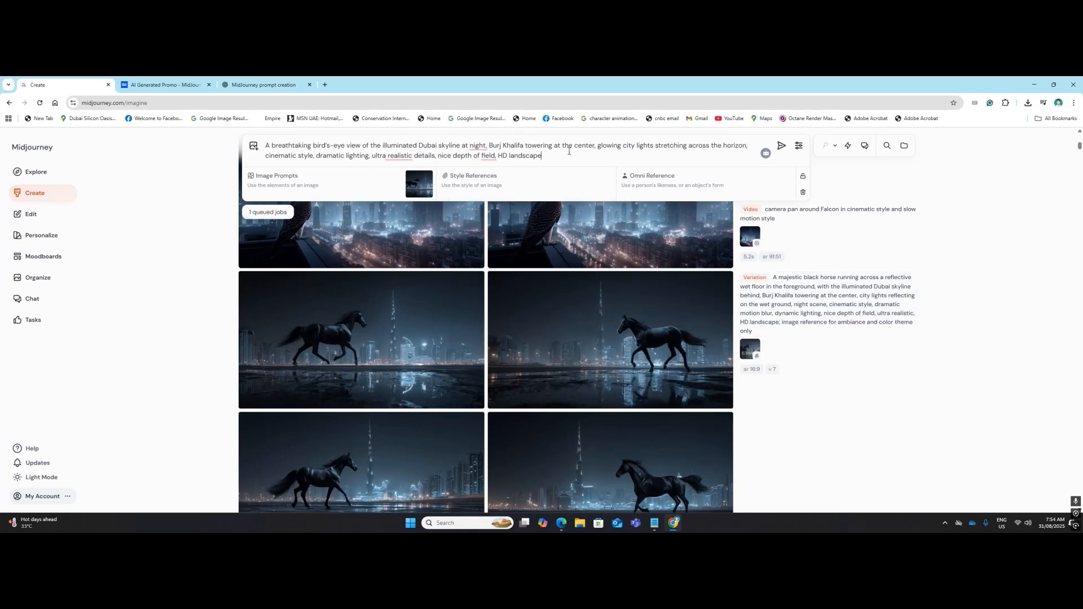
pyautogui.hotkey('ctrl', 'v')
# Replace the image prompt with the same black horse image as style reference and generate the skyline images.
pyautogui.click(780, 146)
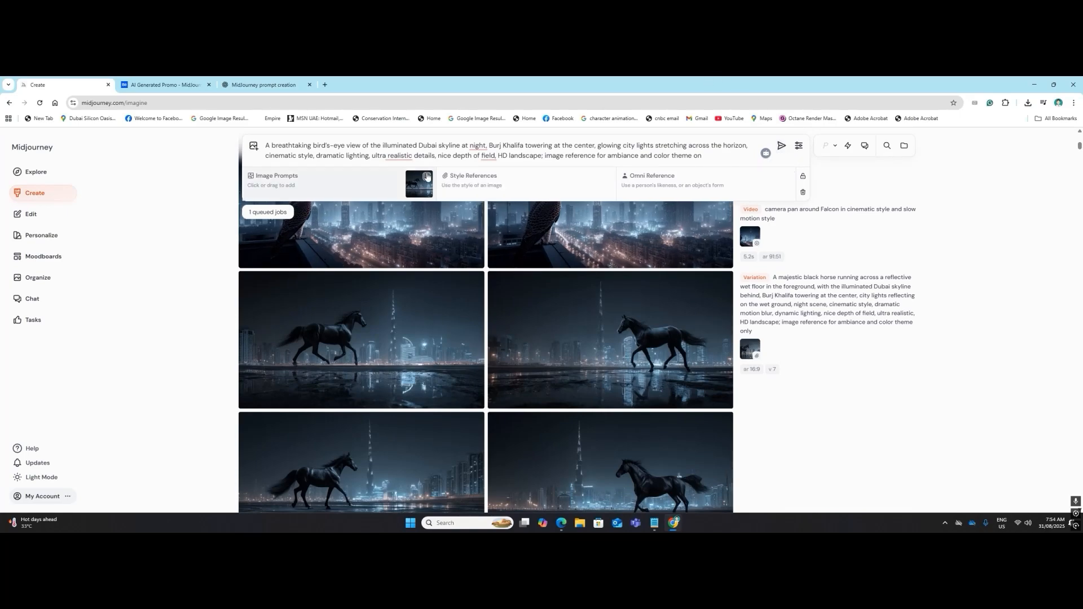
pyautogui.moveTo(406, 347); pyautogui.dragTo(567, 181)
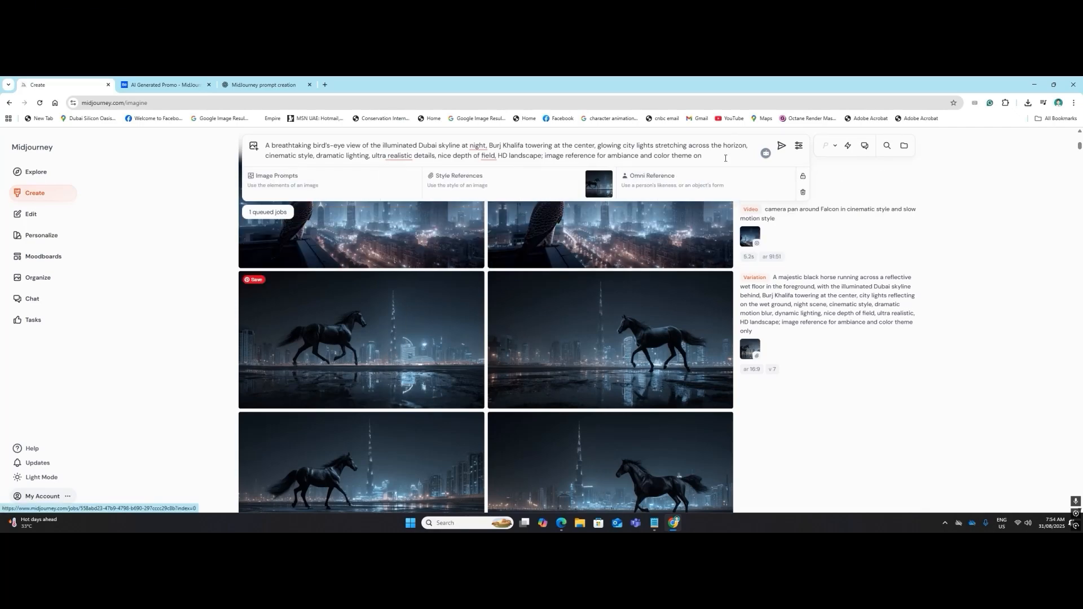
pyautogui.click(780, 148)
# Reload Midjourney's Create page to refresh the list of generation jobs.
pyautogui.scroll(5, 1043, 261)
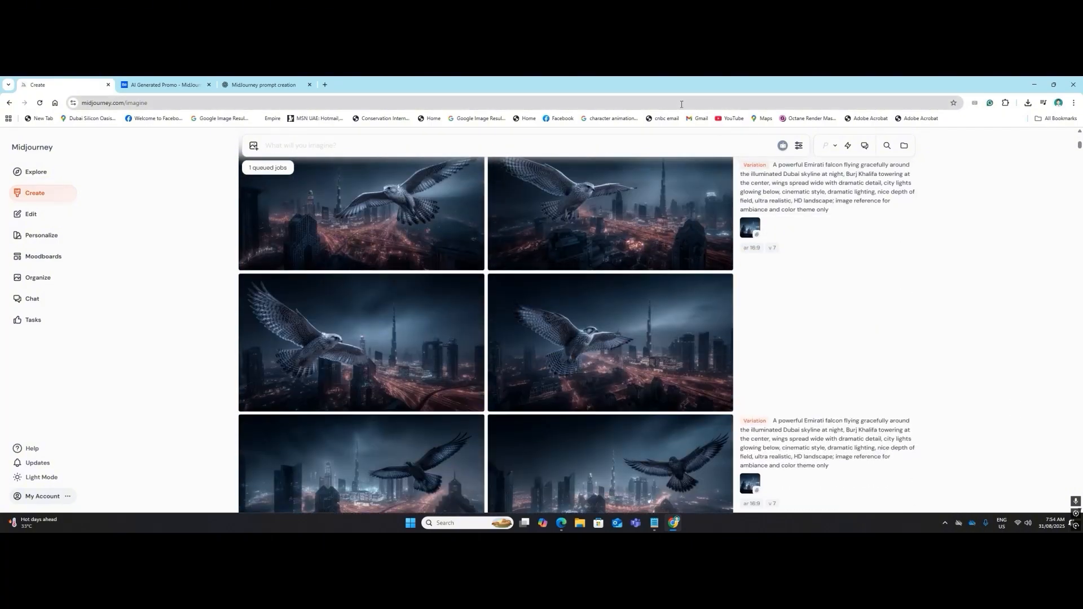
pyautogui.click(680, 103)
pyautogui.press('Return')
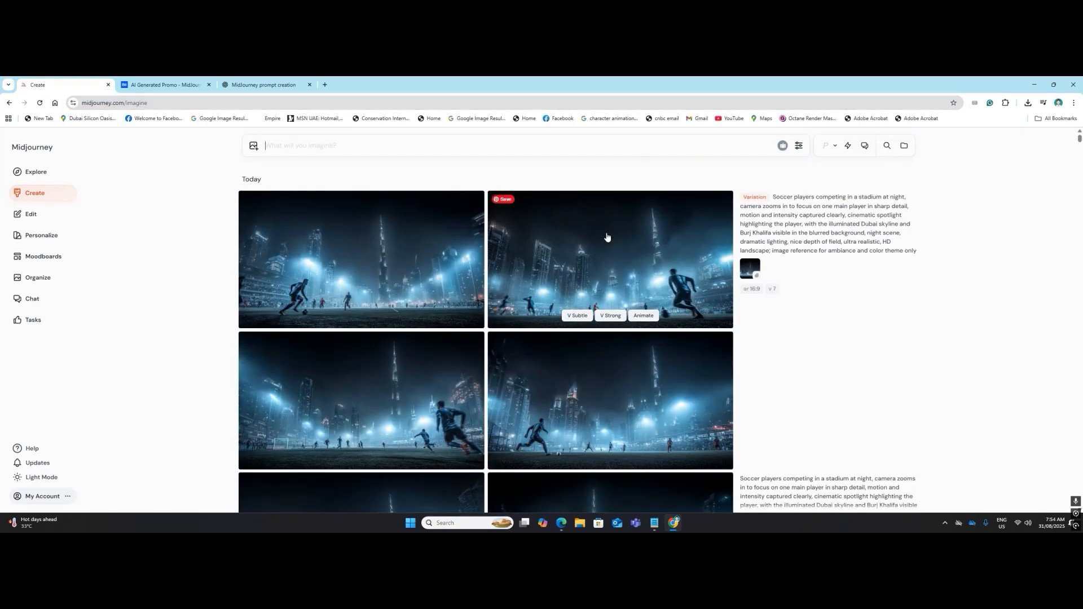
# Animate the image of the lone player dribbling the ball with the prompt "animate this player as playing and camera pan aaround the player" at high motion.
pyautogui.scroll(-5, 605, 243)
pyautogui.scroll(4, 603, 244)
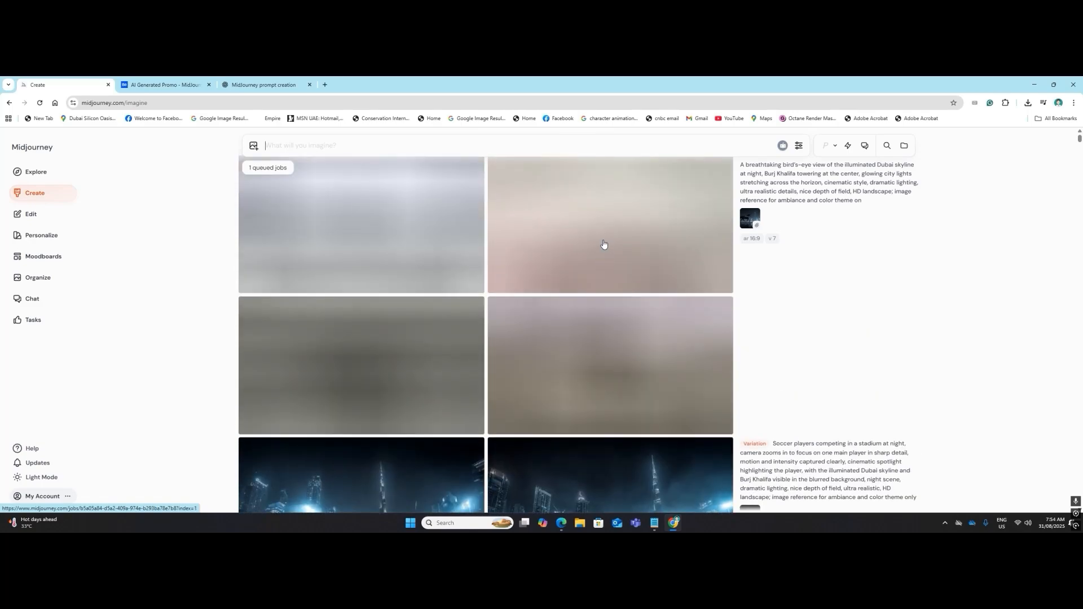
pyautogui.scroll(-6, 604, 244)
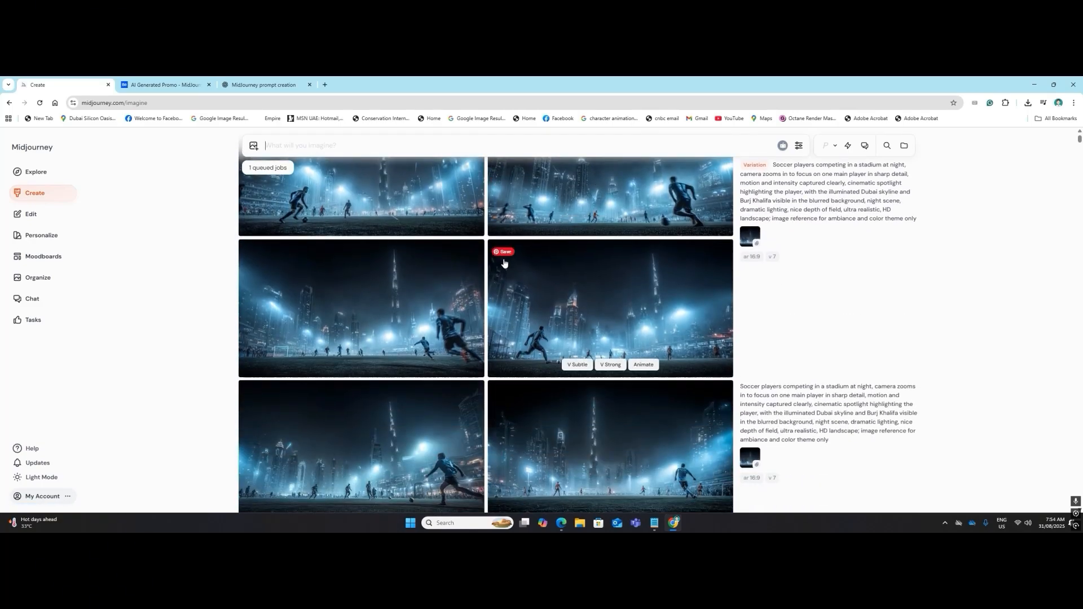
pyautogui.scroll(-2, 426, 278)
pyautogui.scroll(4, 426, 277)
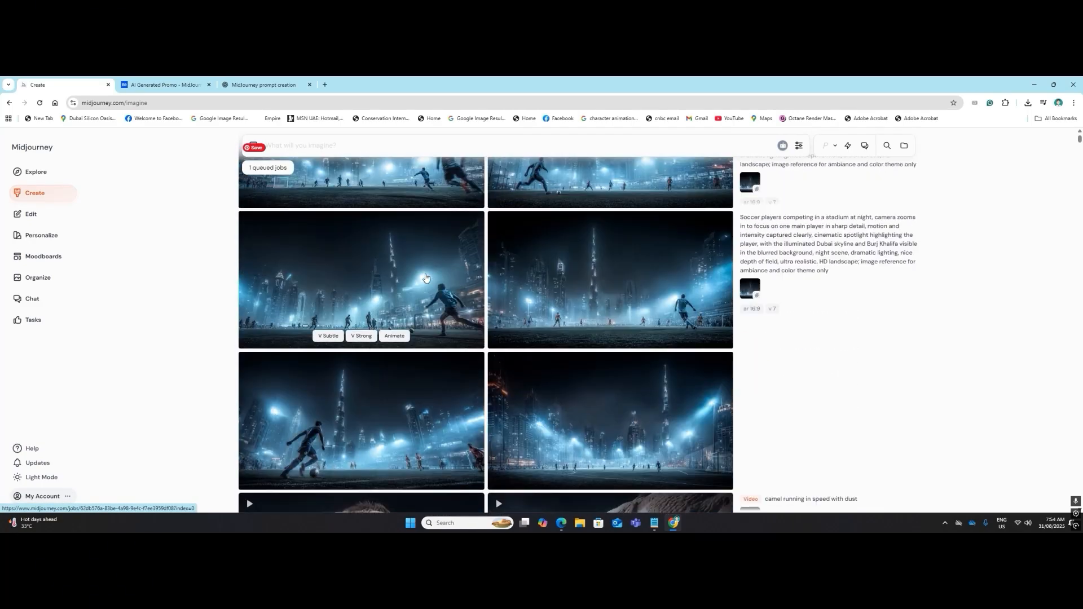
pyautogui.scroll(5, 437, 264)
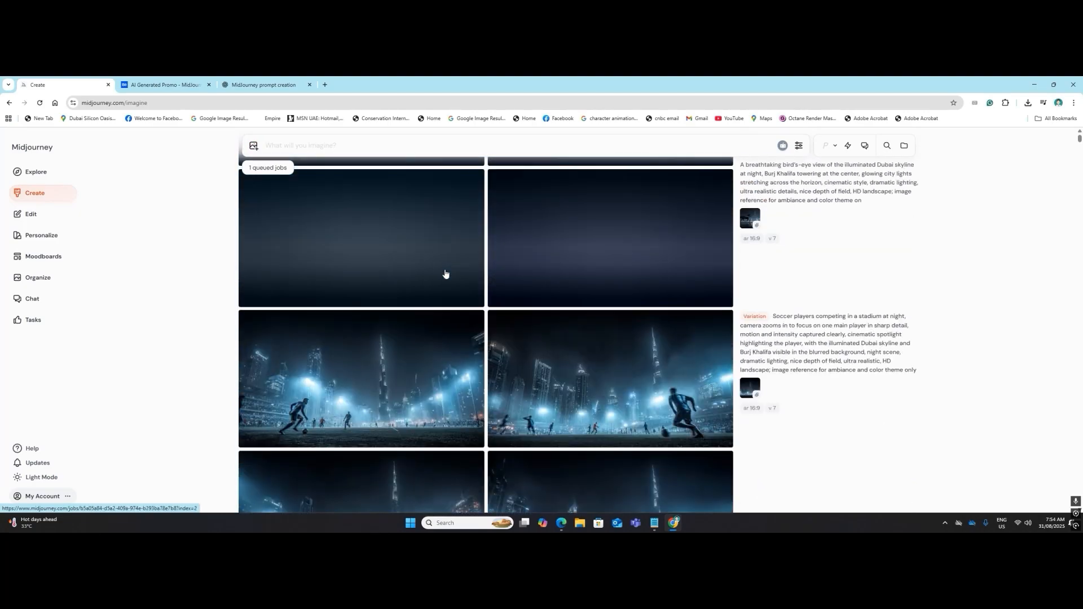
pyautogui.scroll(-4, 445, 275)
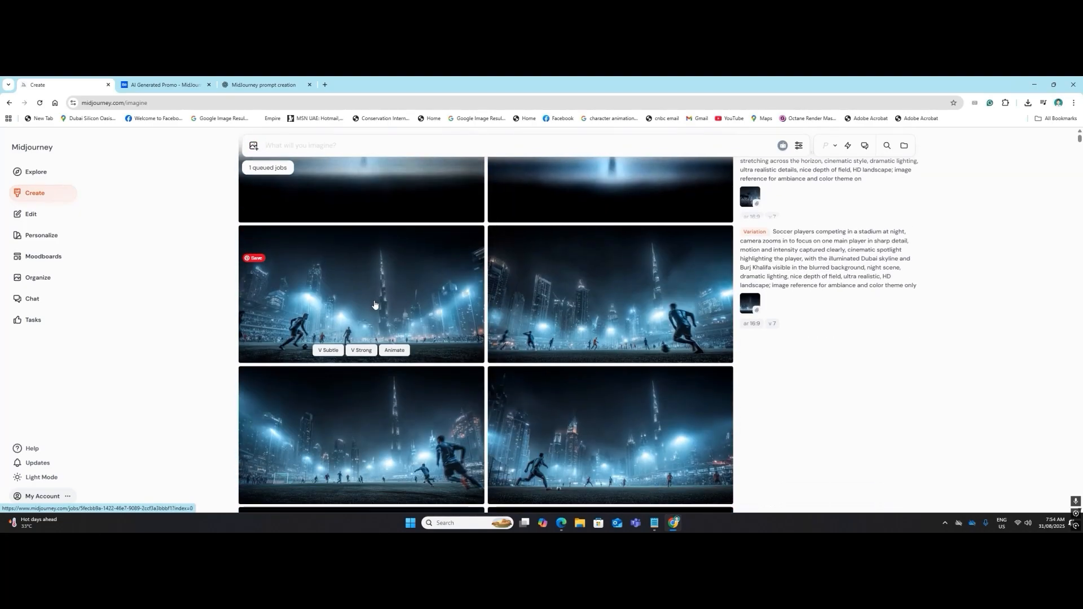
pyautogui.scroll(-2, 389, 298)
pyautogui.scroll(-4, 407, 298)
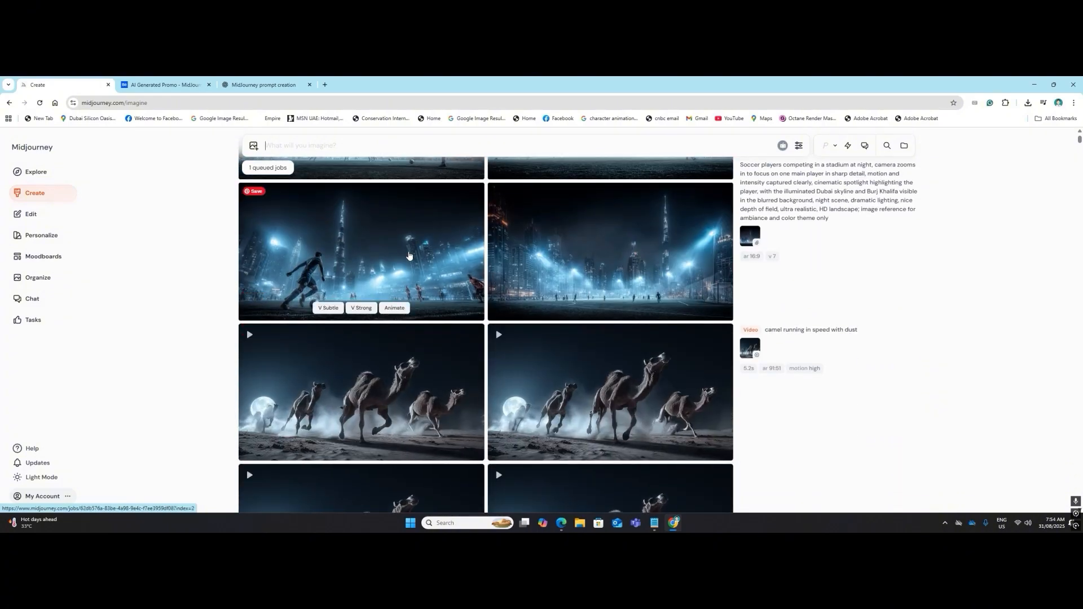
pyautogui.moveTo(409, 256); pyautogui.dragTo(308, 166)
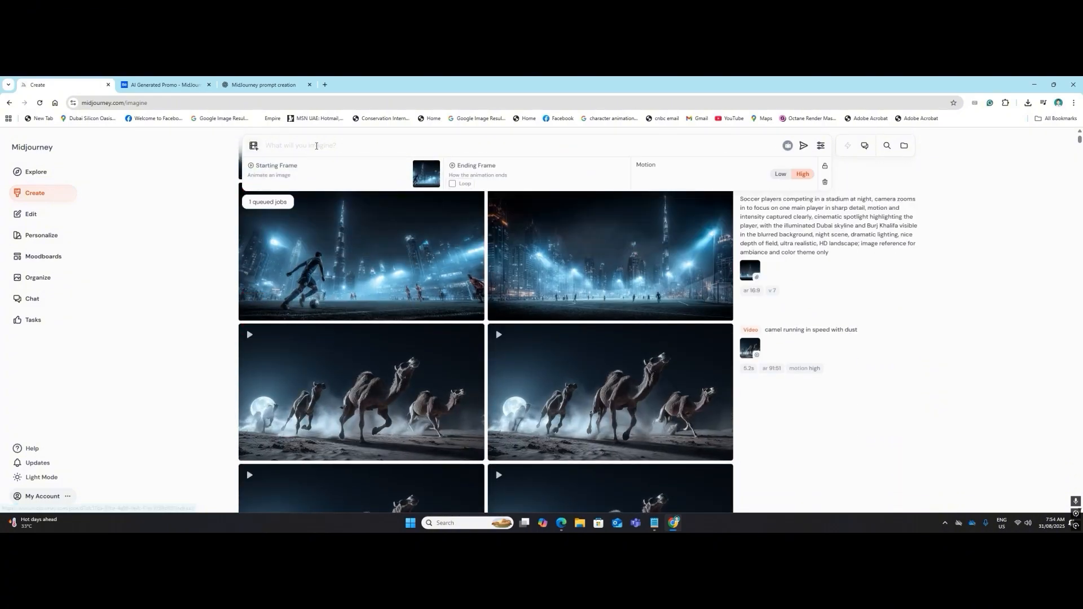
pyautogui.click(316, 146)
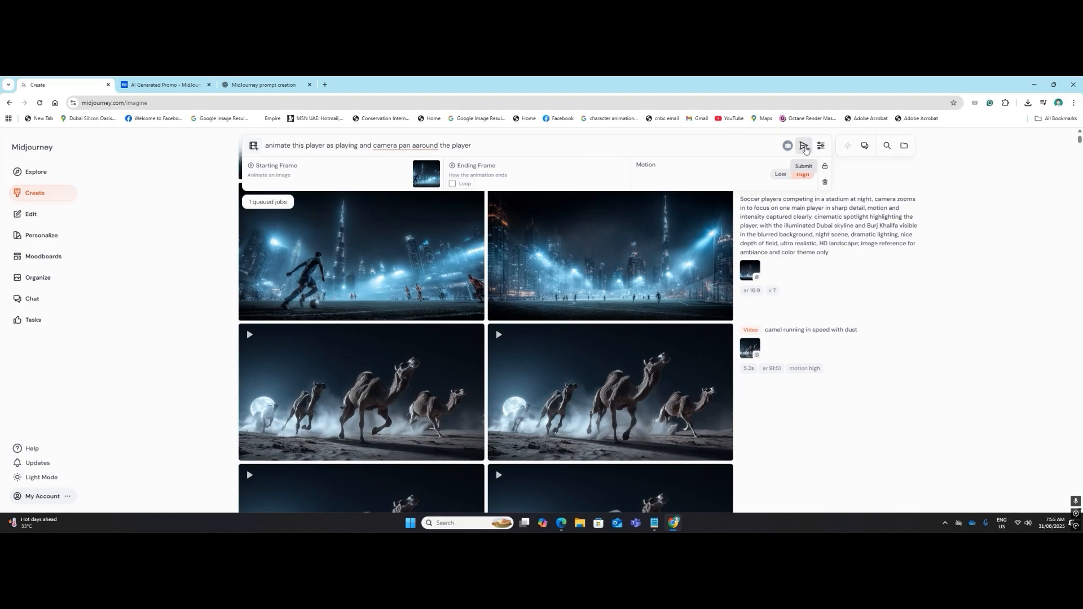
pyautogui.click(806, 148)
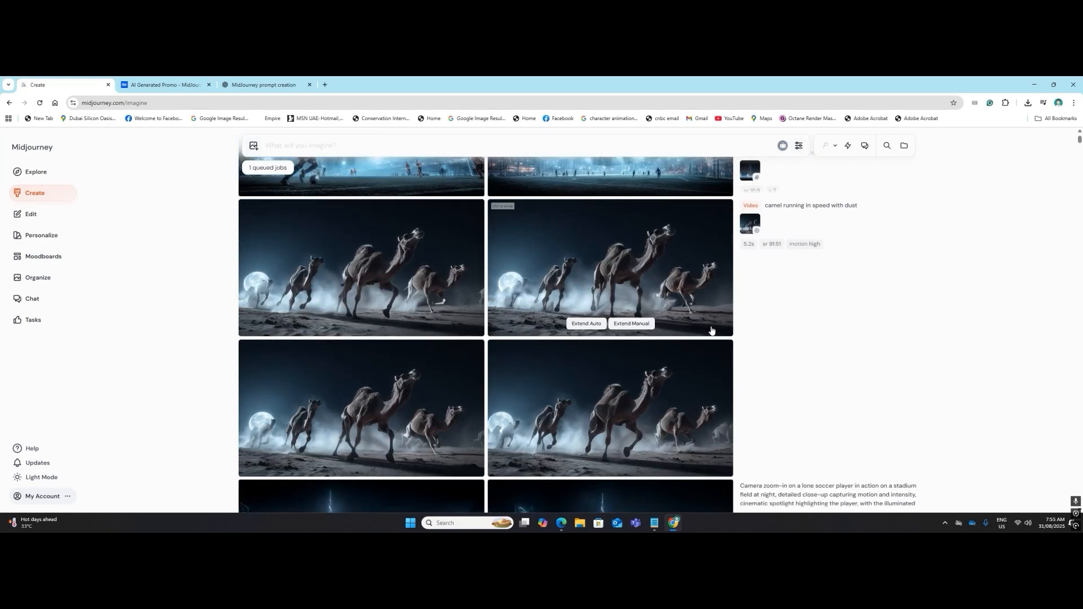
# Animate the fourth bird's-eye Dubai skyline image with the prompt "camera zoom in towards burj khalifa in cinematic style" at high motion.
pyautogui.scroll(15, 712, 331)
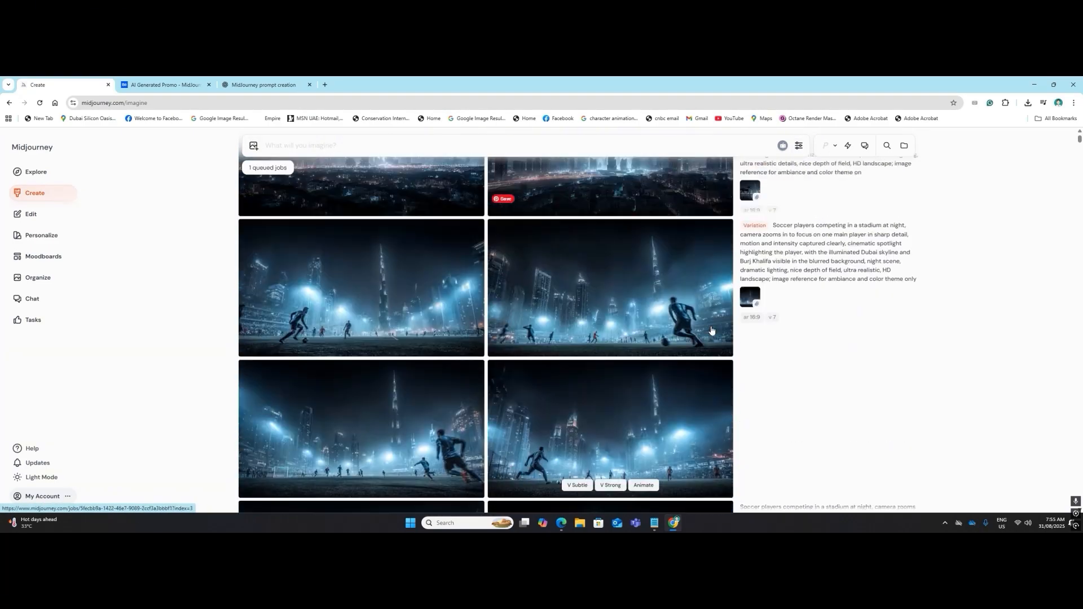
pyautogui.scroll(-3, 712, 331)
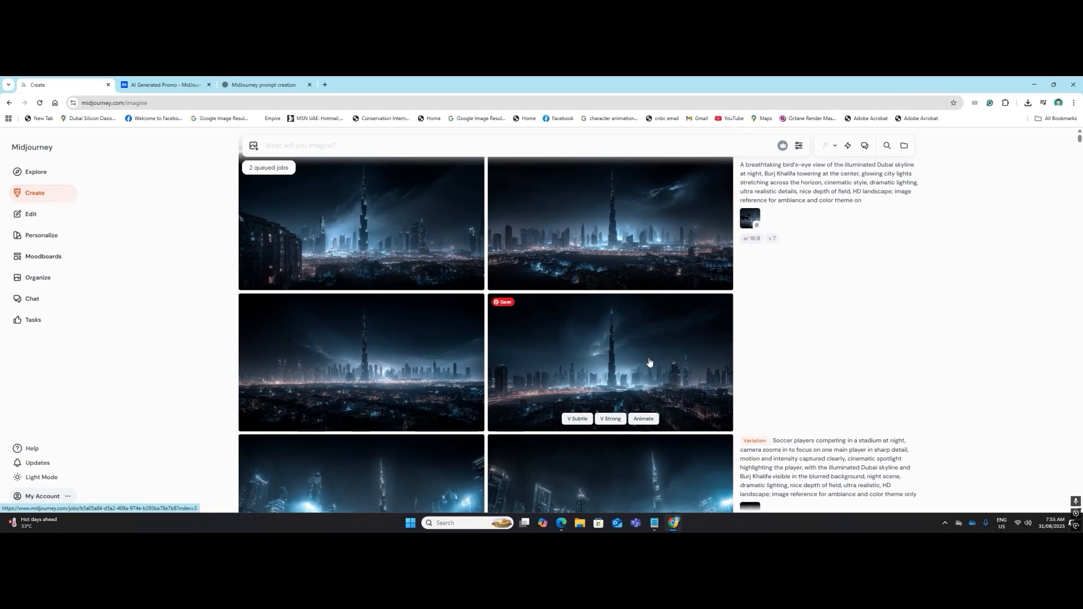
pyautogui.moveTo(649, 362); pyautogui.dragTo(319, 166)
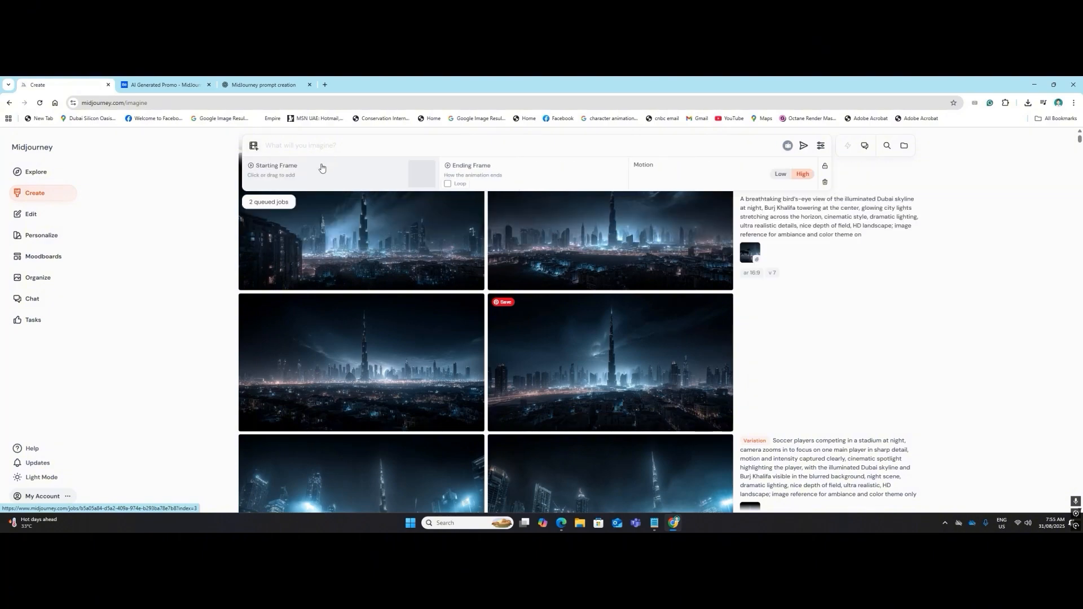
pyautogui.click(340, 143)
pyautogui.write('camera zoom')
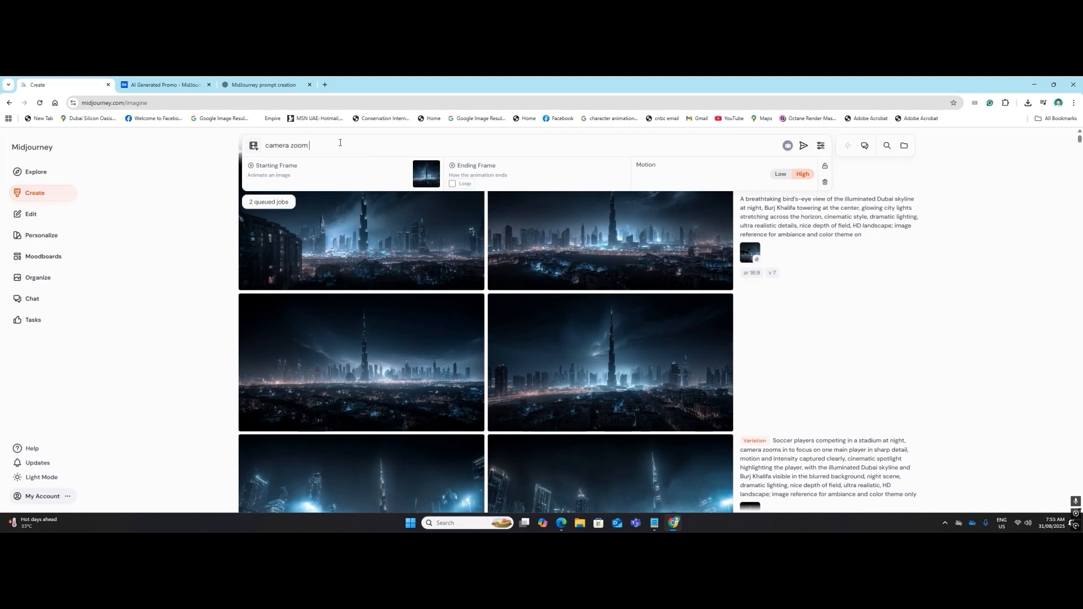
pyautogui.write(' in towa')
pyautogui.write('rds')
pyautogui.write(' burj khal')
pyautogui.write('ifa in ')
pyautogui.write('cinematic sty')
pyautogui.write('le')
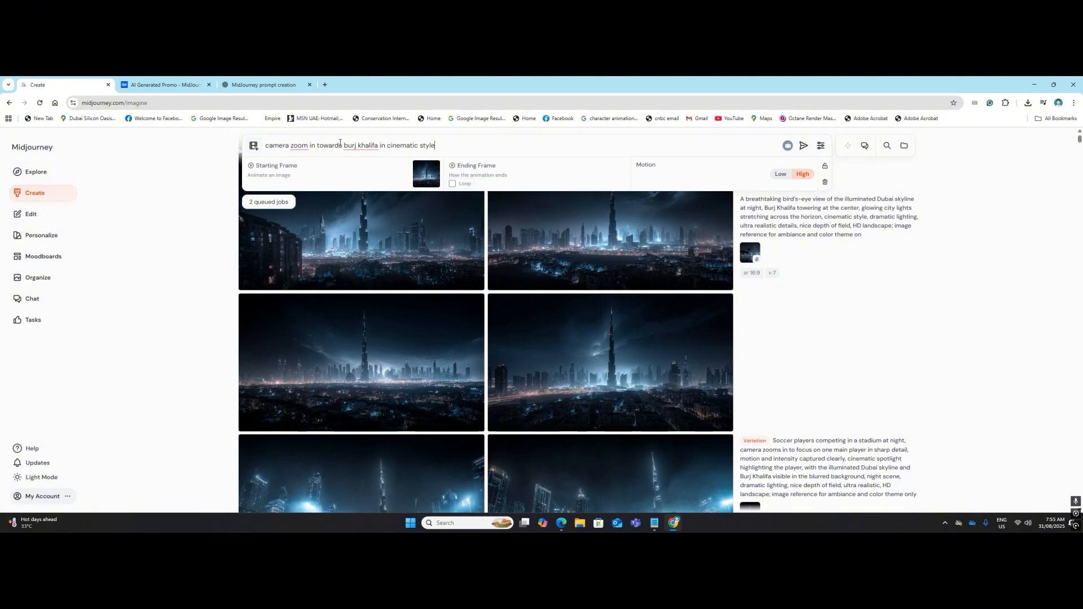
pyautogui.click(803, 145)
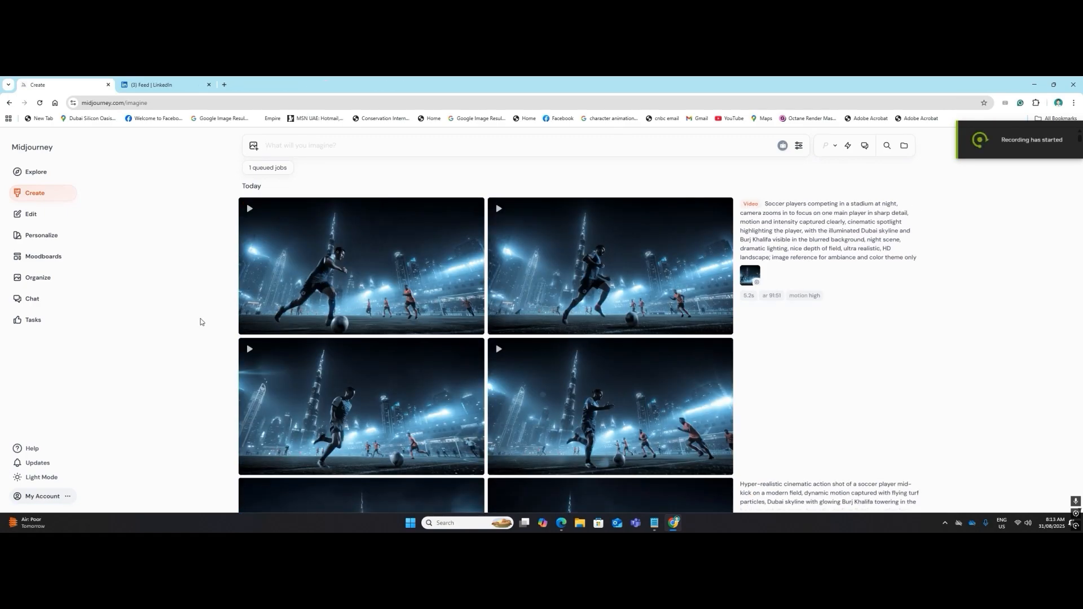
# Open the third video of the newest soccer player set, download it and close the detail view.
pyautogui.moveTo(361, 406)
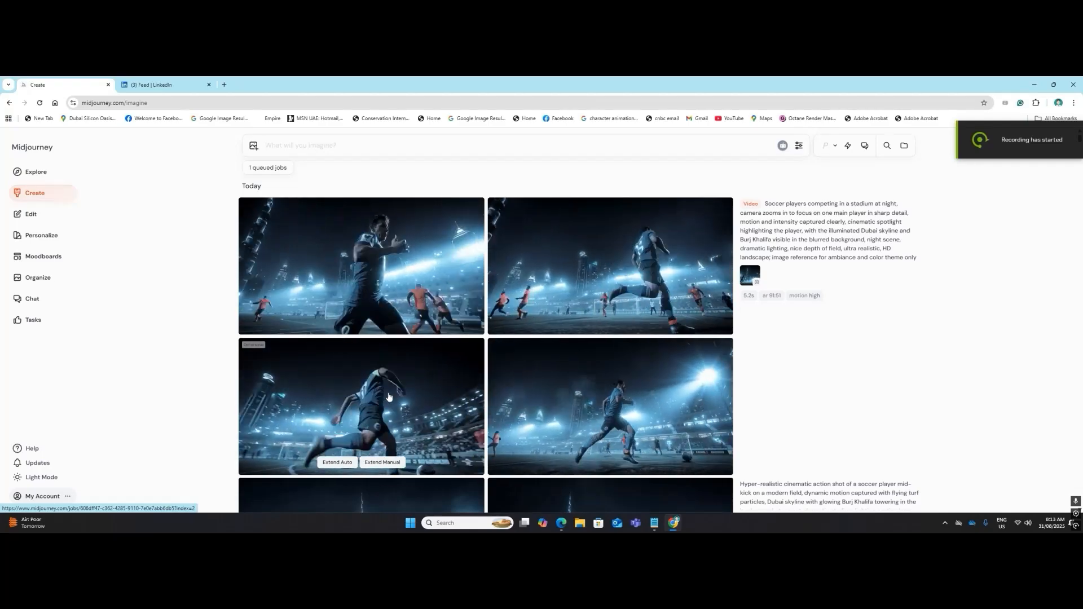
pyautogui.click(378, 400)
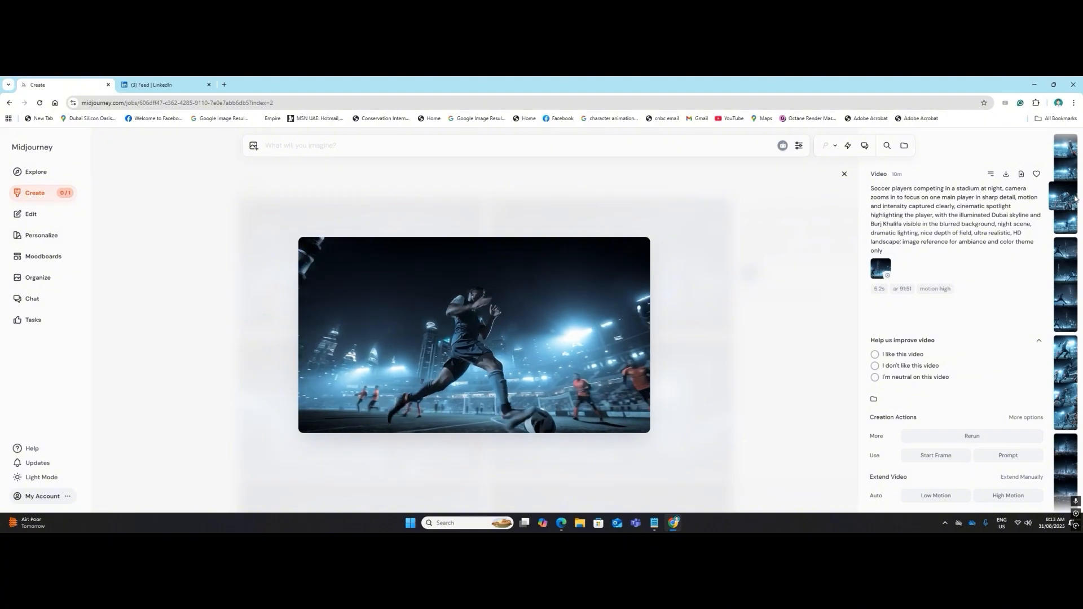
pyautogui.click(1005, 174)
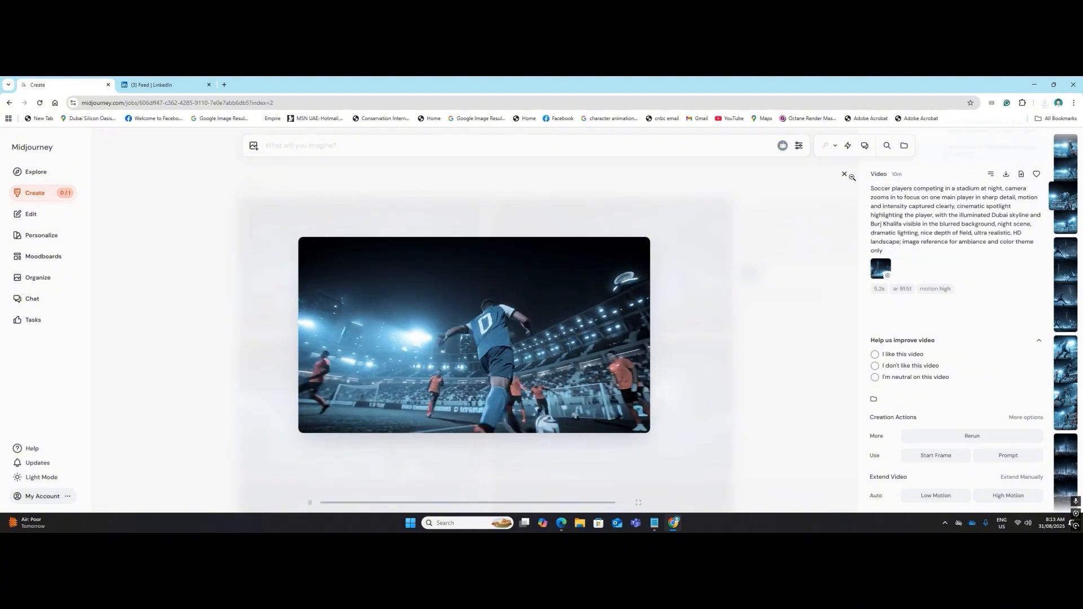
pyautogui.click(844, 173)
pyautogui.scroll(-3, 564, 440)
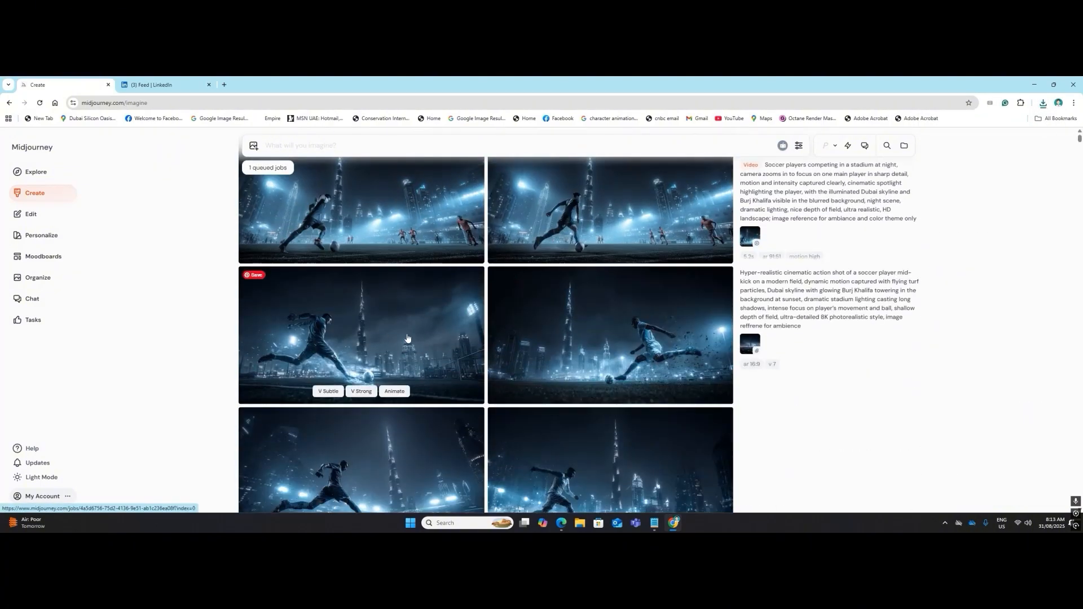
pyautogui.scroll(5, 407, 342)
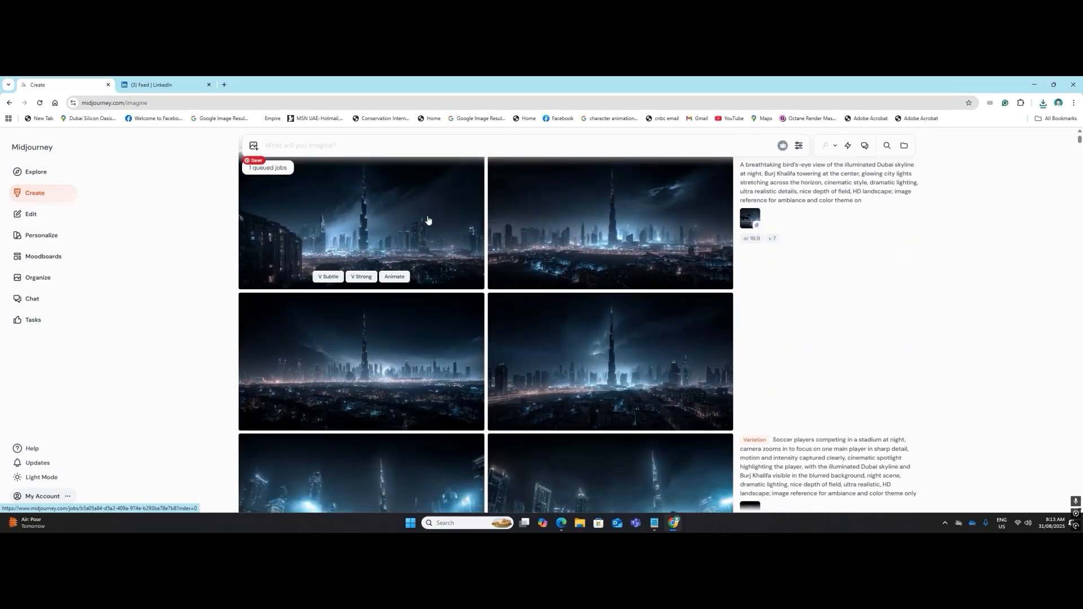
pyautogui.scroll(3, 389, 276)
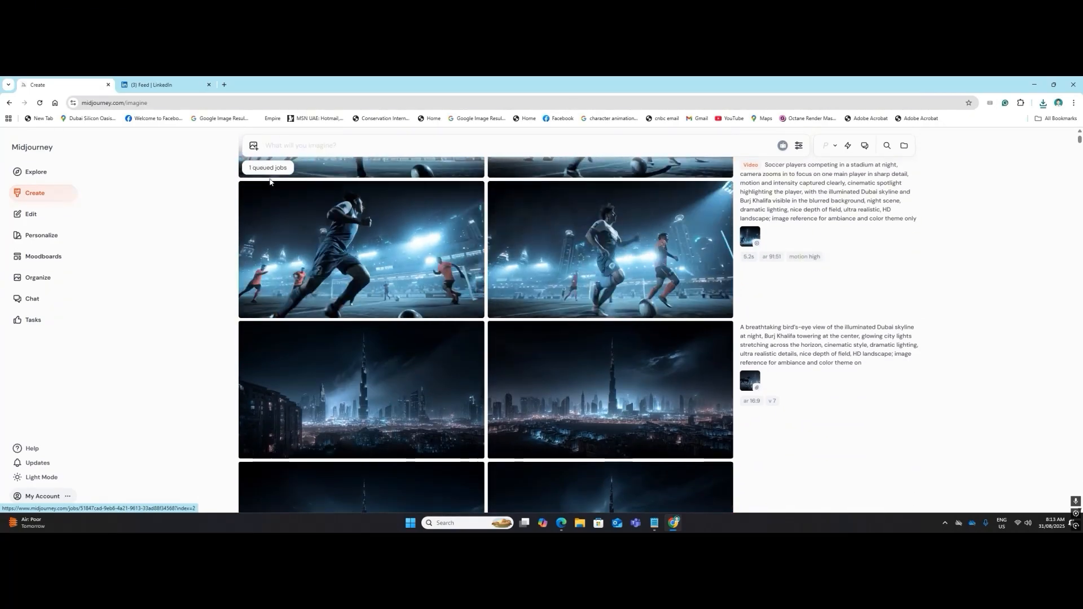
pyautogui.scroll(-2, 387, 268)
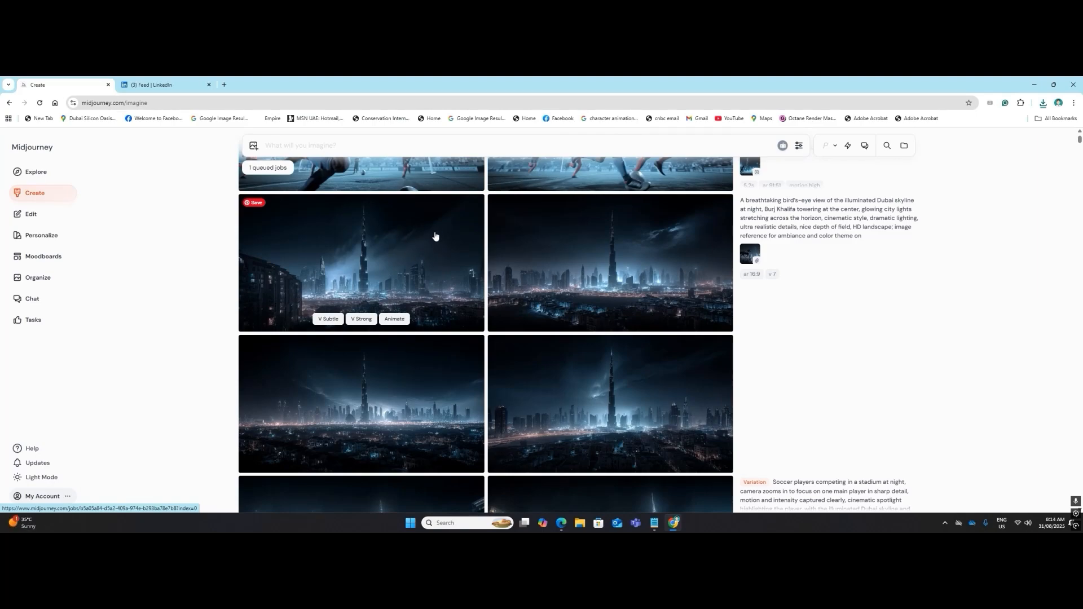
# Open Behance in a new tab and open the "AI Generated Promo - MidJourney - Dubai Promo" project from the own profile.
pyautogui.click(225, 84)
pyautogui.write('b')
pyautogui.click(140, 123)
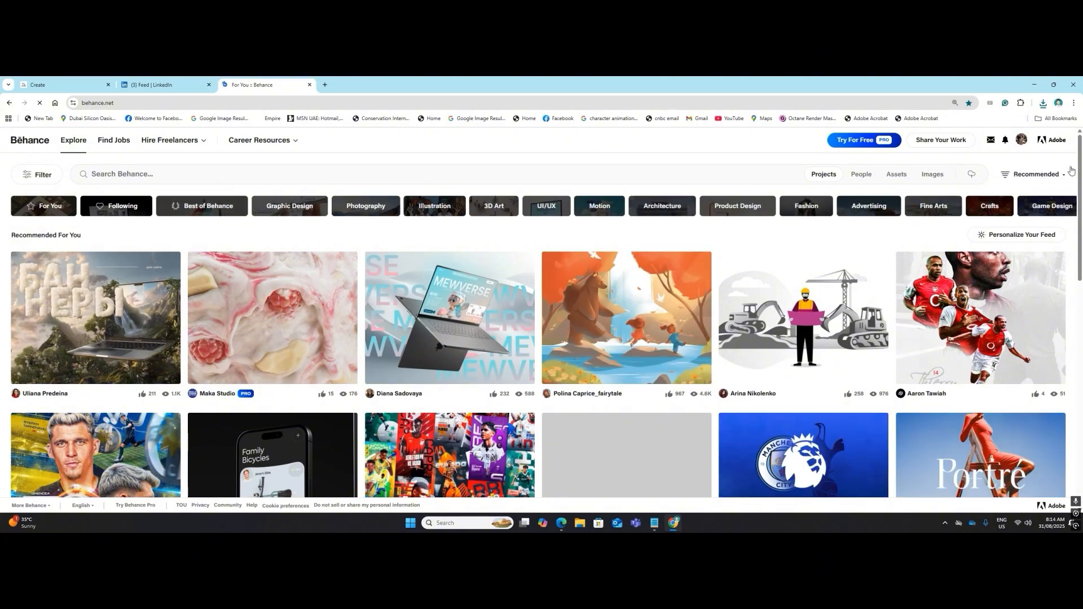
pyautogui.click(1023, 142)
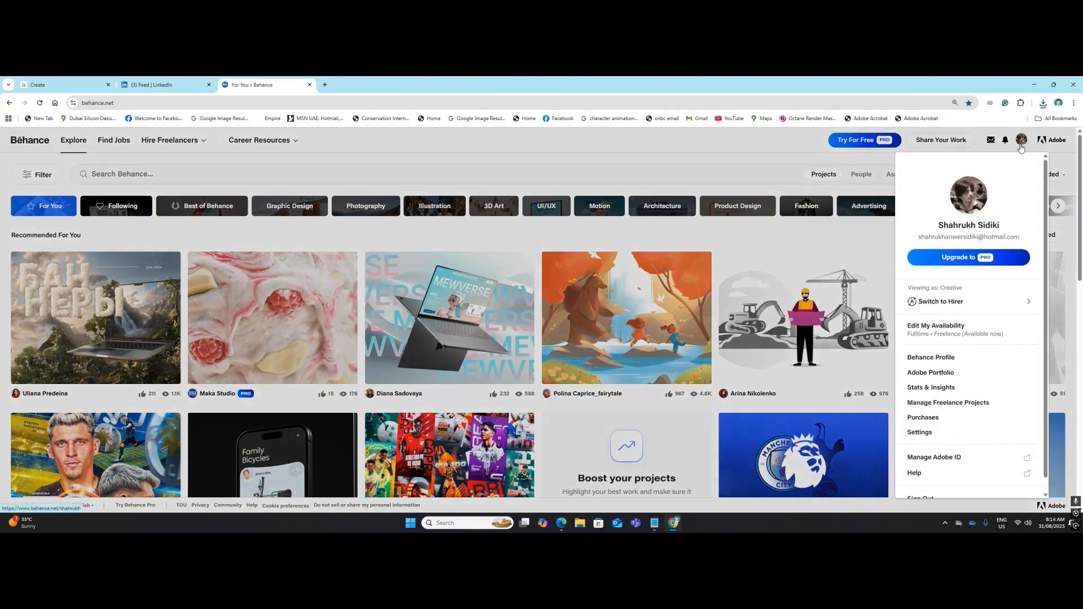
pyautogui.click(939, 358)
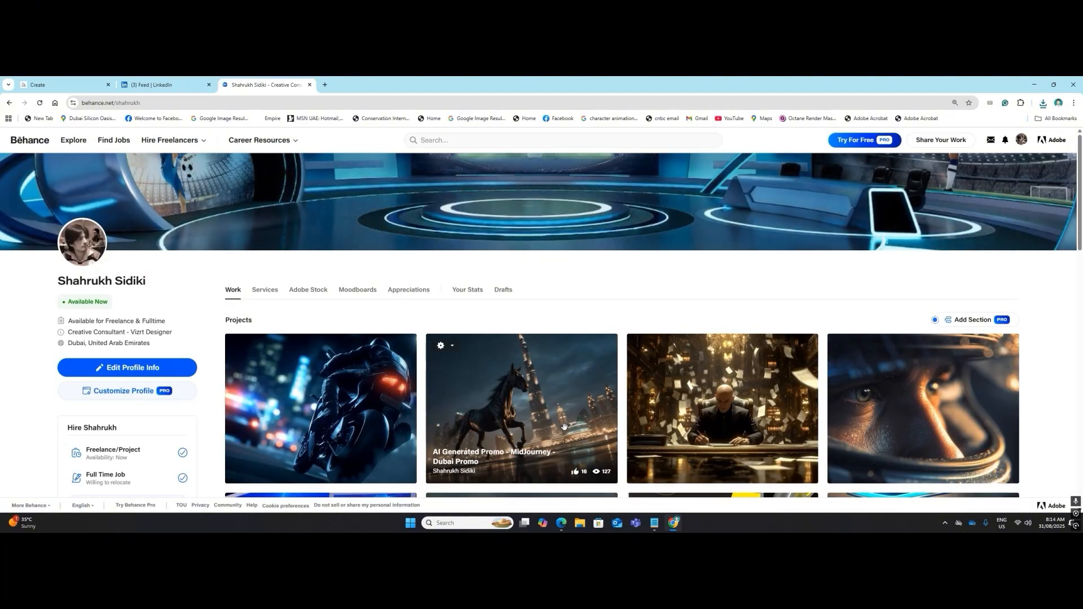
pyautogui.click(505, 443)
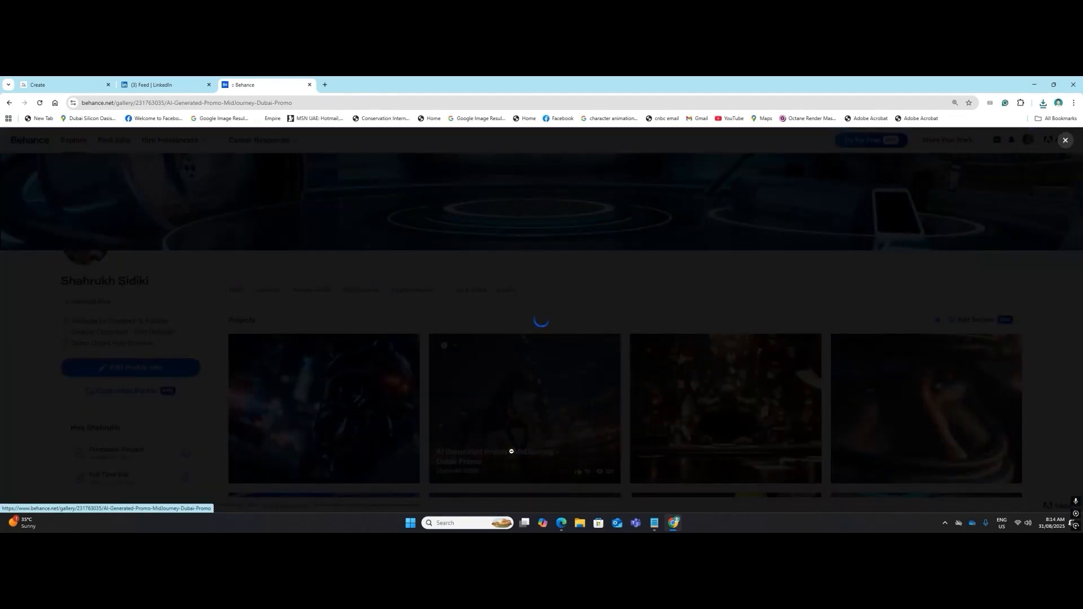
# Play the Dubai promo video in the project, skip close to its end and pause it at the Dubai title.
pyautogui.scroll(-10, 512, 452)
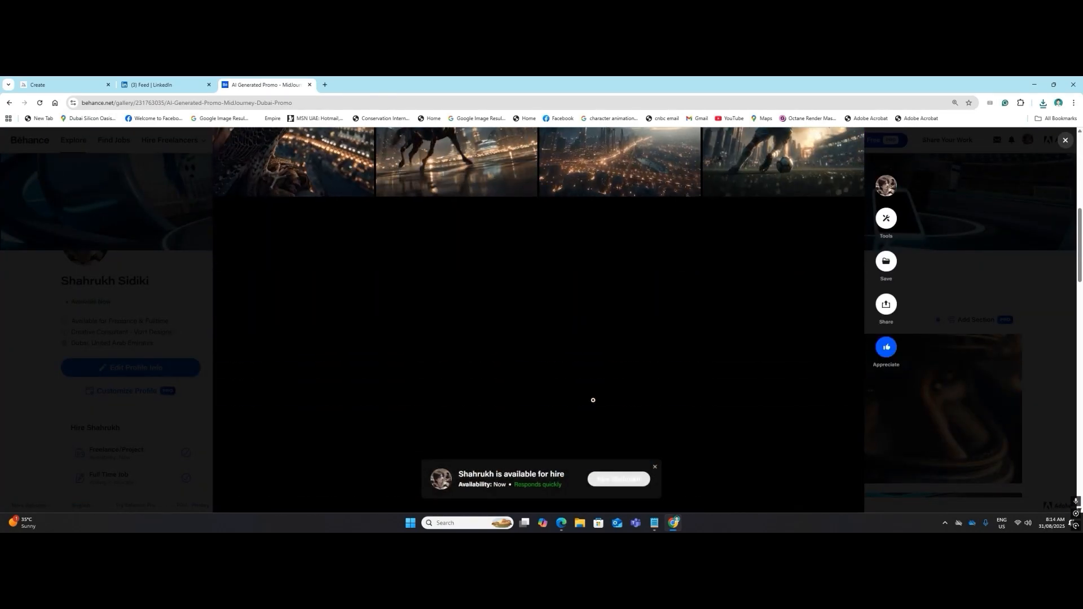
pyautogui.scroll(-6, 578, 391)
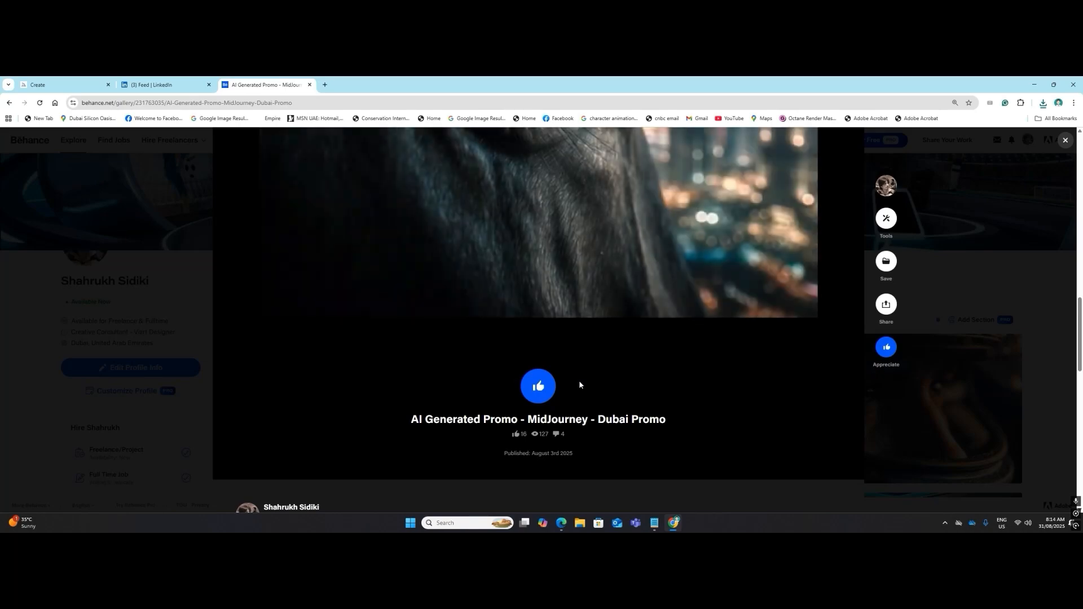
pyautogui.scroll(4, 579, 383)
pyautogui.click(578, 383)
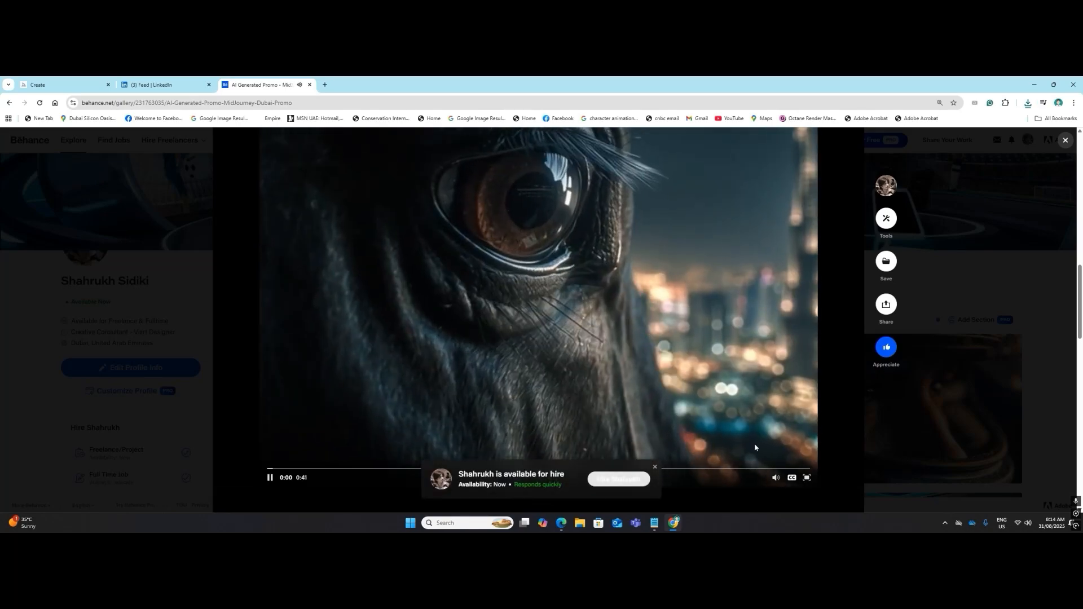
pyautogui.click(781, 470)
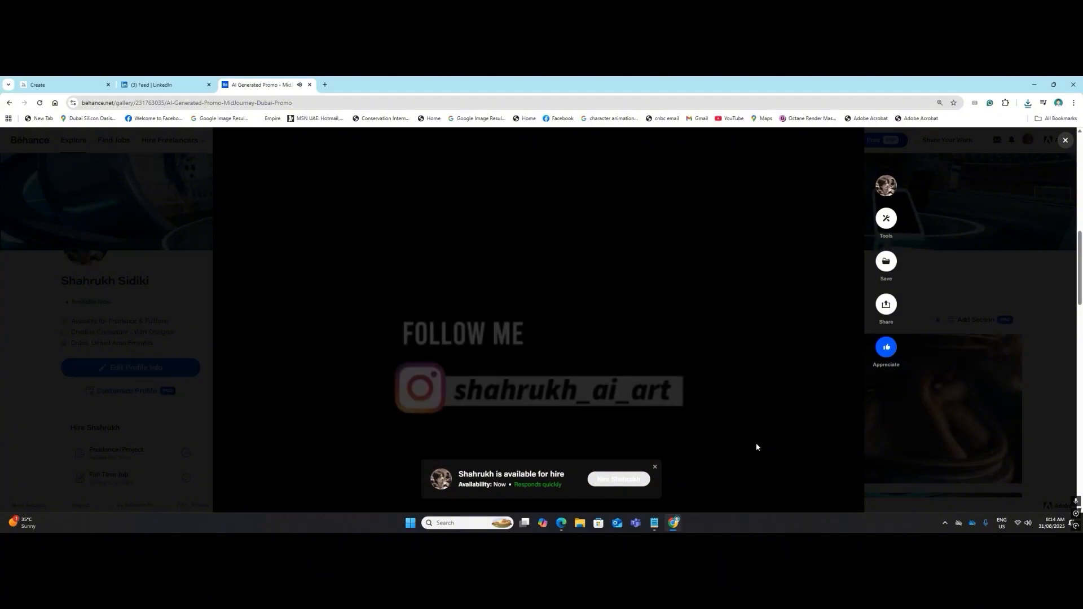
pyautogui.scroll(-3, 763, 480)
pyautogui.click(722, 427)
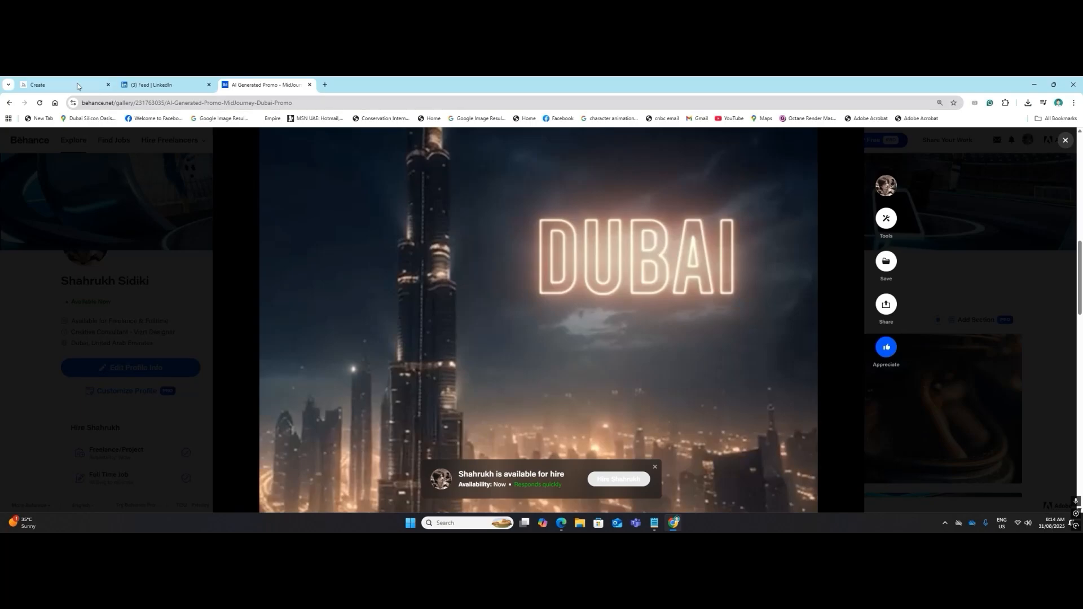
# Return to Midjourney's Create page and look over the bird's-eye Dubai skyline images and the soccer videos above them.
pyautogui.click(47, 82)
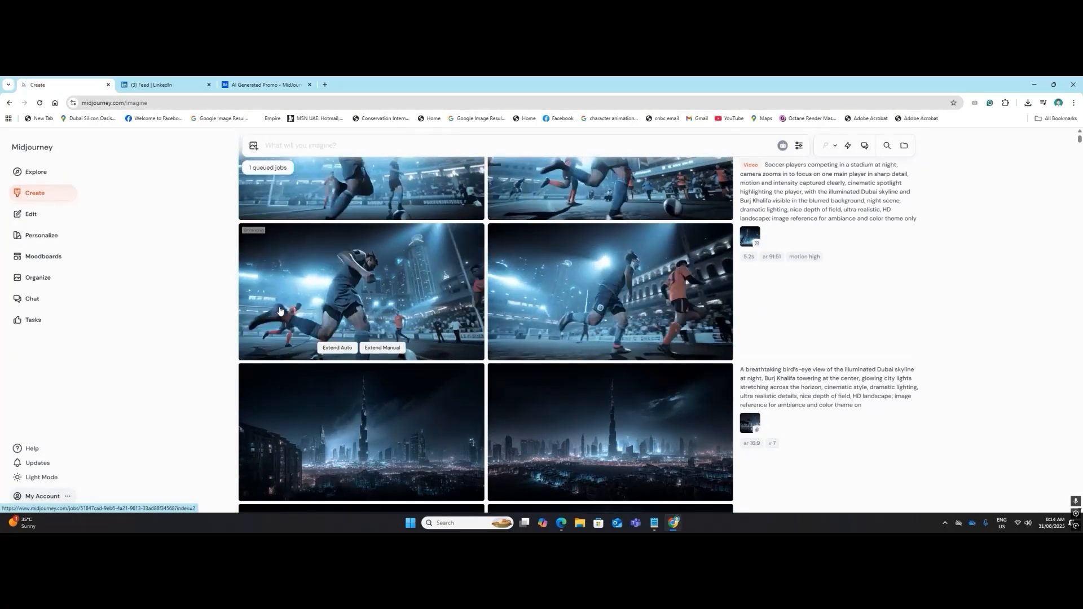
pyautogui.scroll(-3, 282, 312)
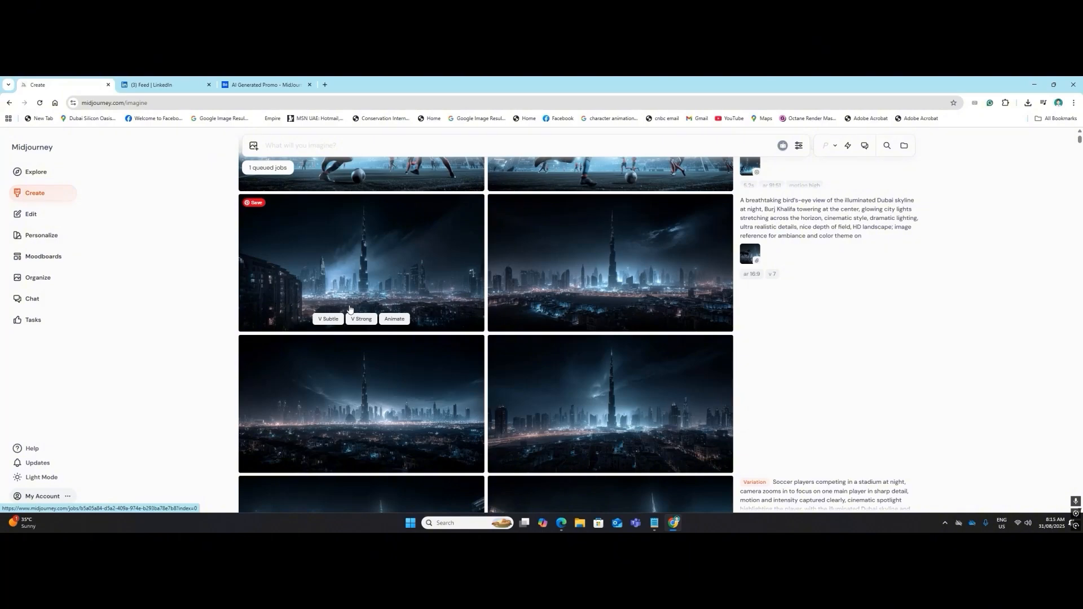
pyautogui.scroll(2, 428, 286)
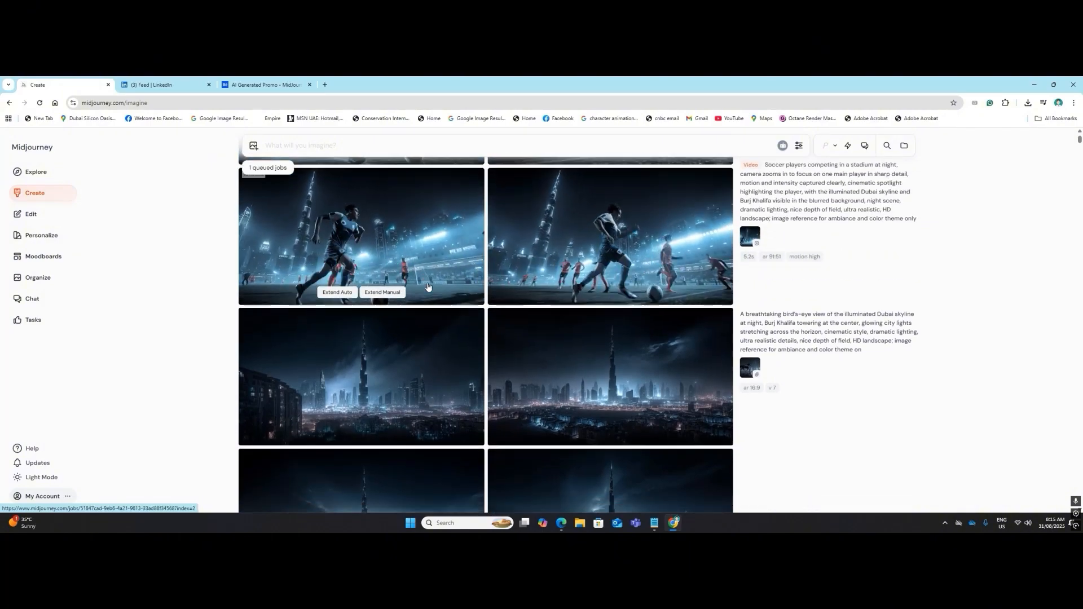
pyautogui.scroll(-2, 428, 286)
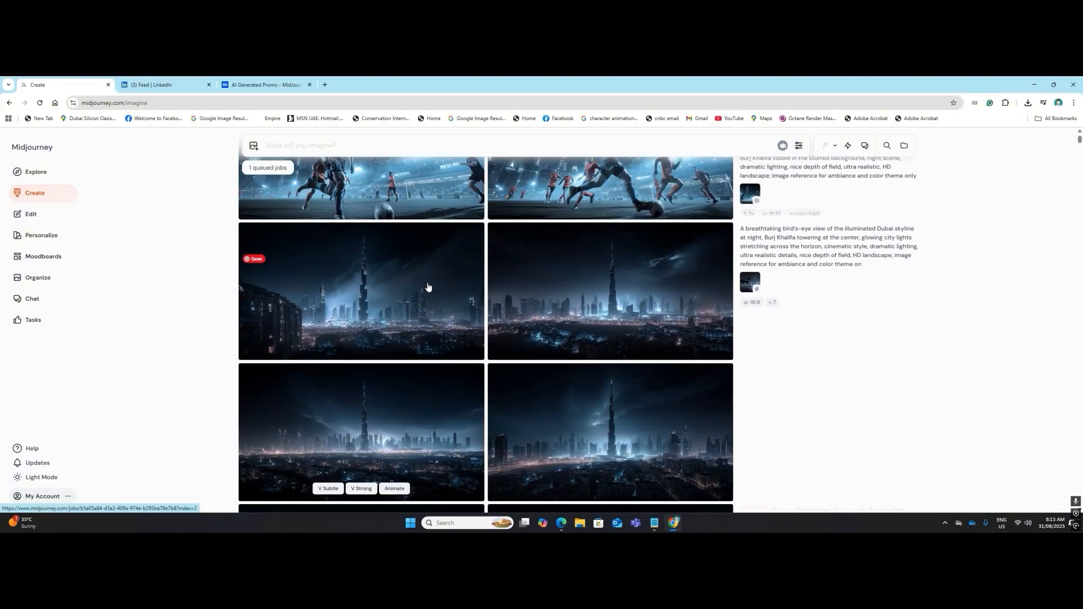
# Search the web for "saber plugin" in a new tab and open Video Copilot's "NEW Plug-In: SABER Now Available 100% Free!" page.
pyautogui.scroll(1, 428, 287)
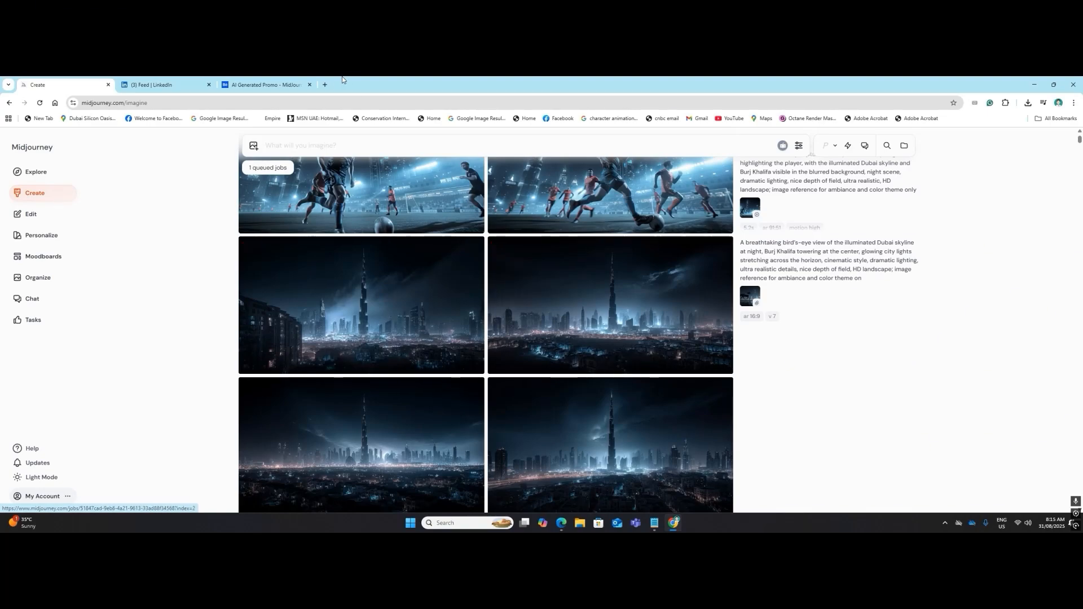
pyautogui.click(326, 84)
pyautogui.write('sa')
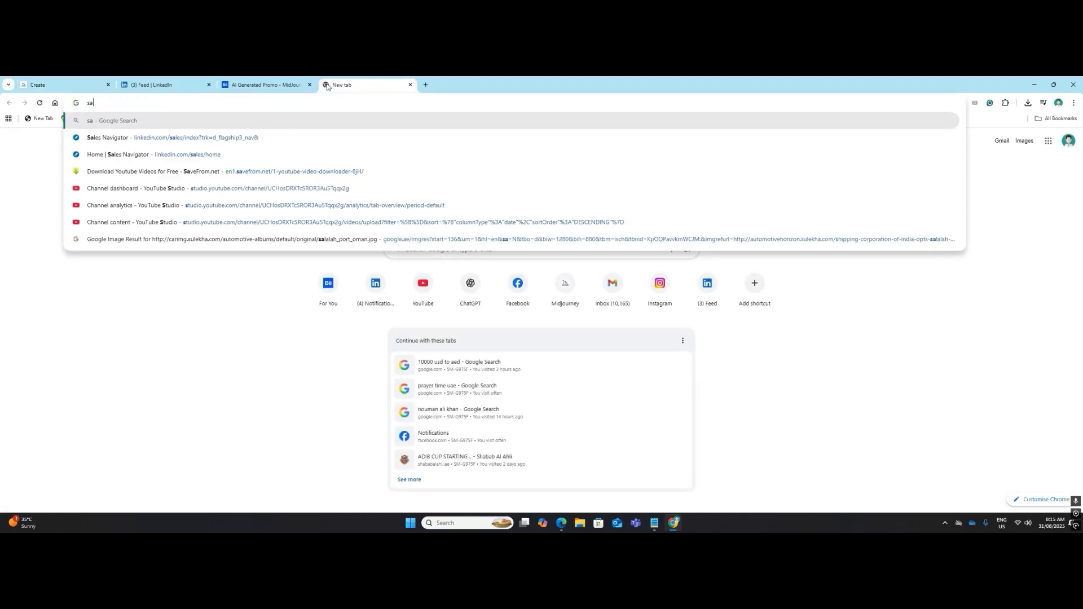
pyautogui.write('ber plugin')
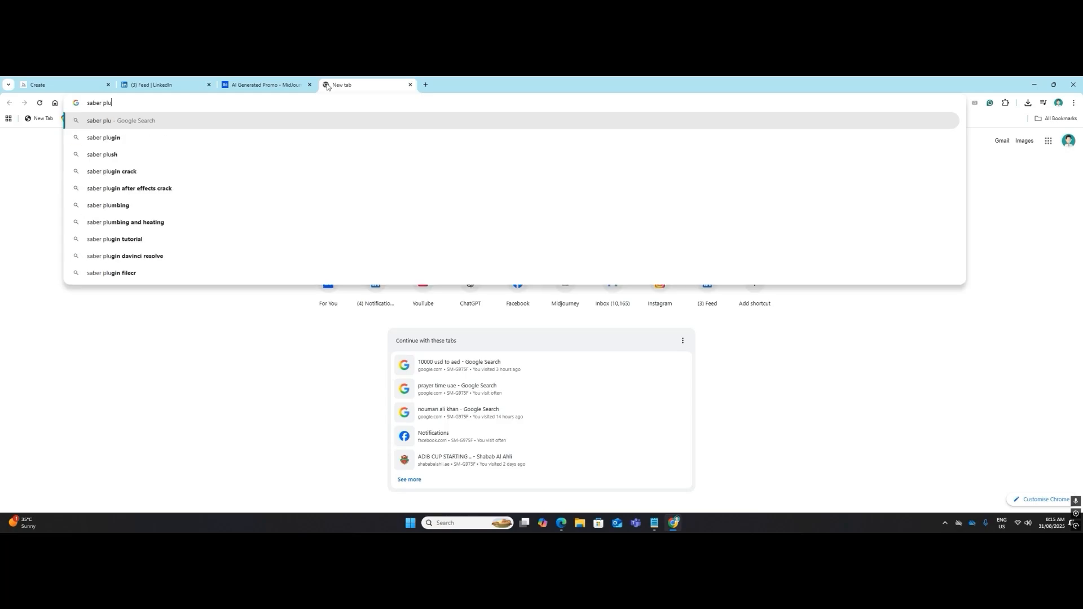
pyautogui.press('Return')
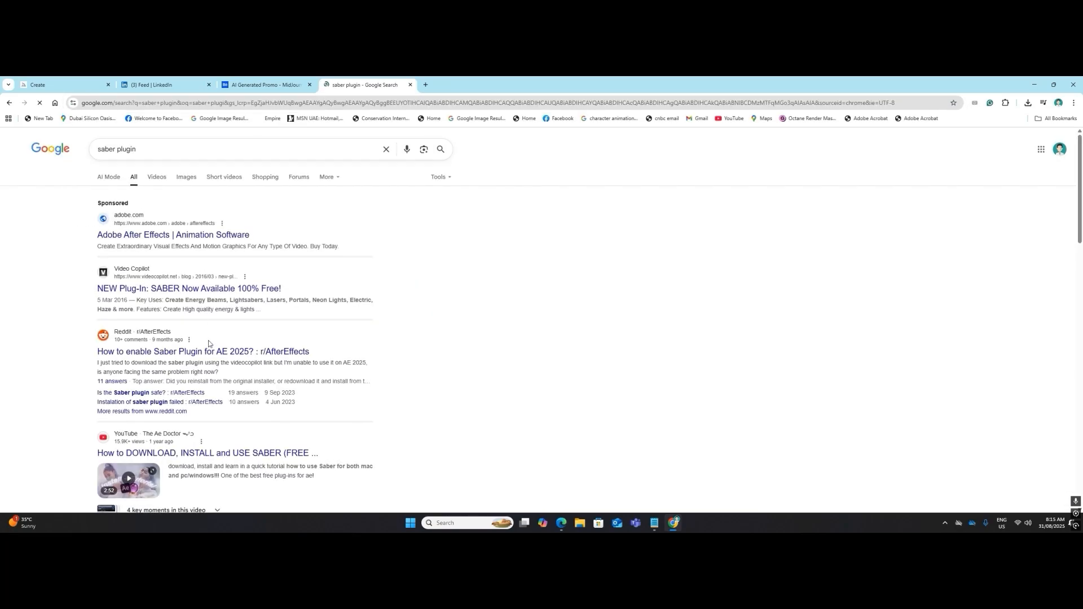
pyautogui.click(200, 291)
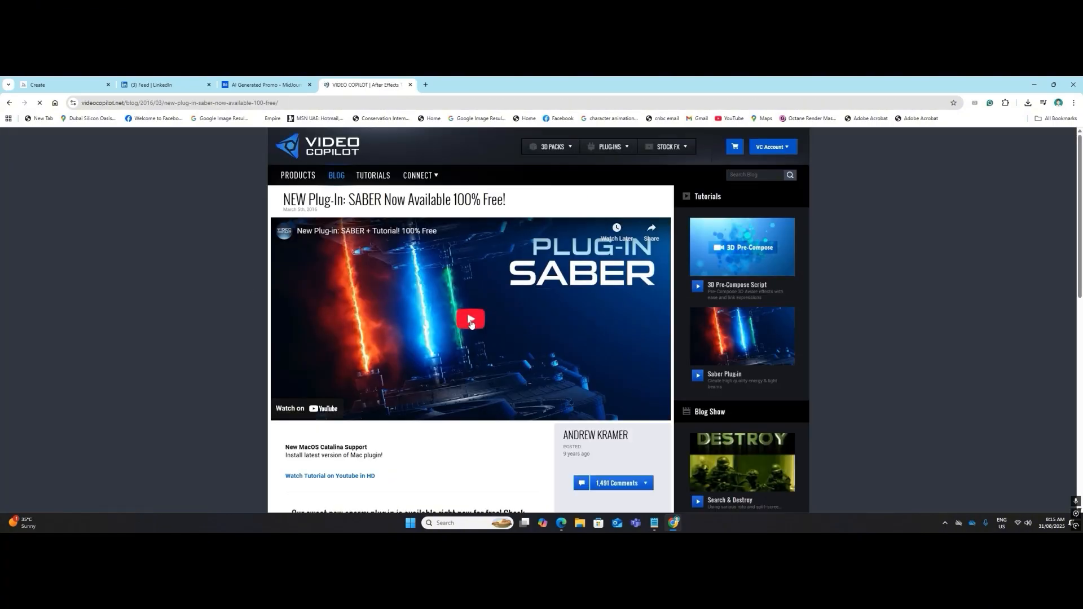
# Play the Saber plug-in tutorial video briefly, pause it and close the Video Copilot tab.
pyautogui.click(471, 321)
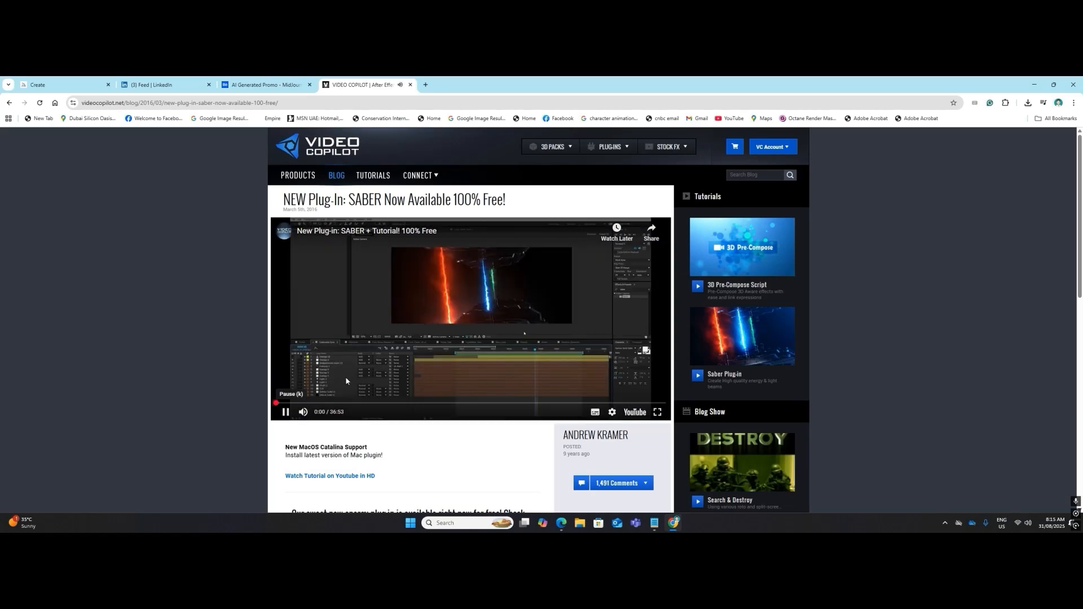
pyautogui.click(287, 411)
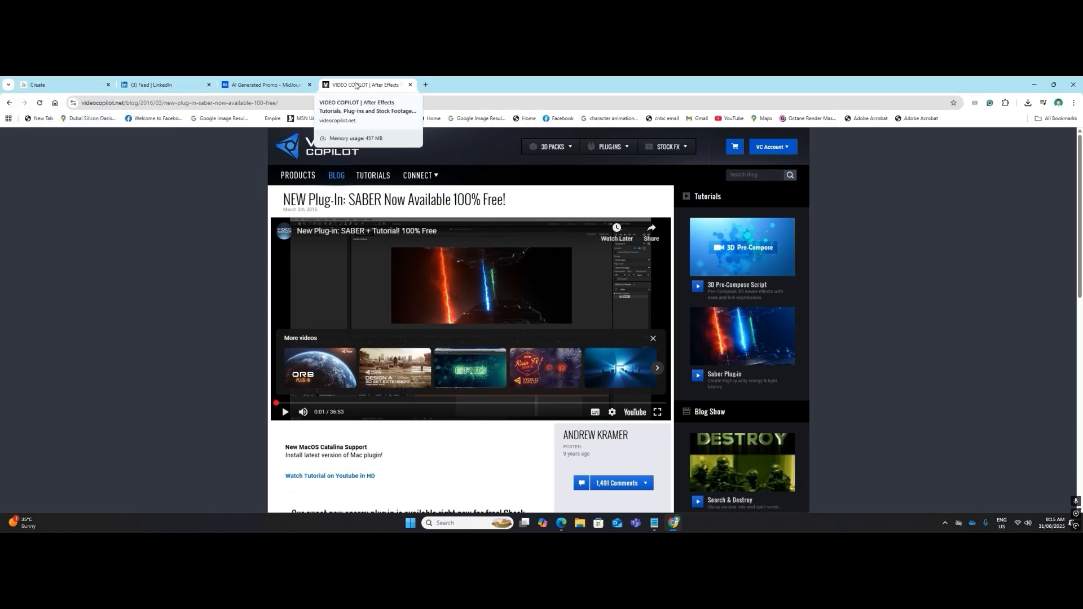
pyautogui.middleClick(355, 85)
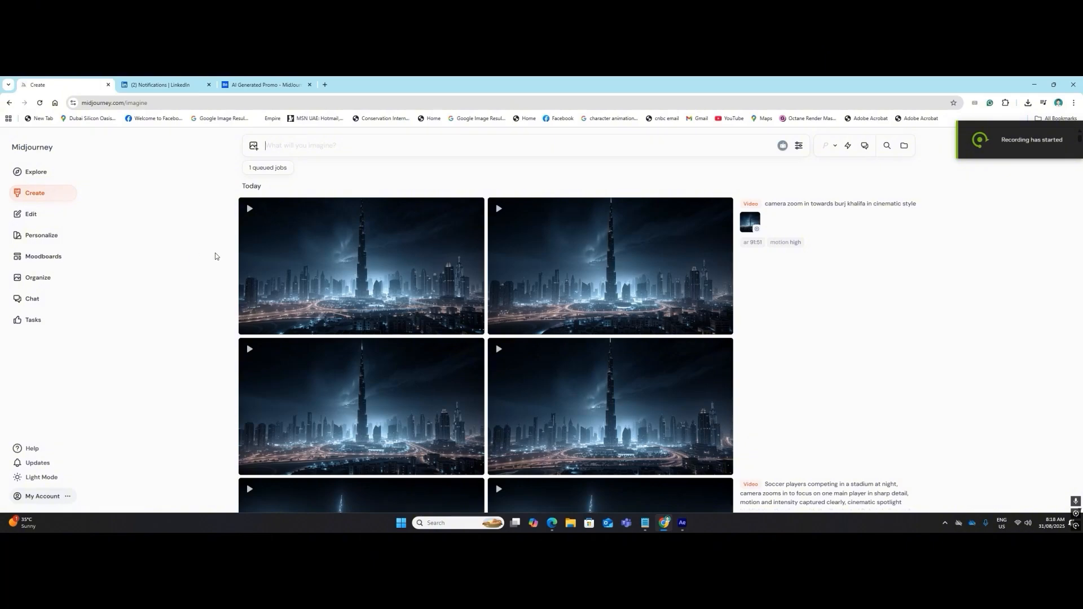
# Manually extend the first Burj Khalifa zoom-in video with low motion and the prompt "camera zoom in same speed but also move towards right".
pyautogui.moveTo(352, 270)
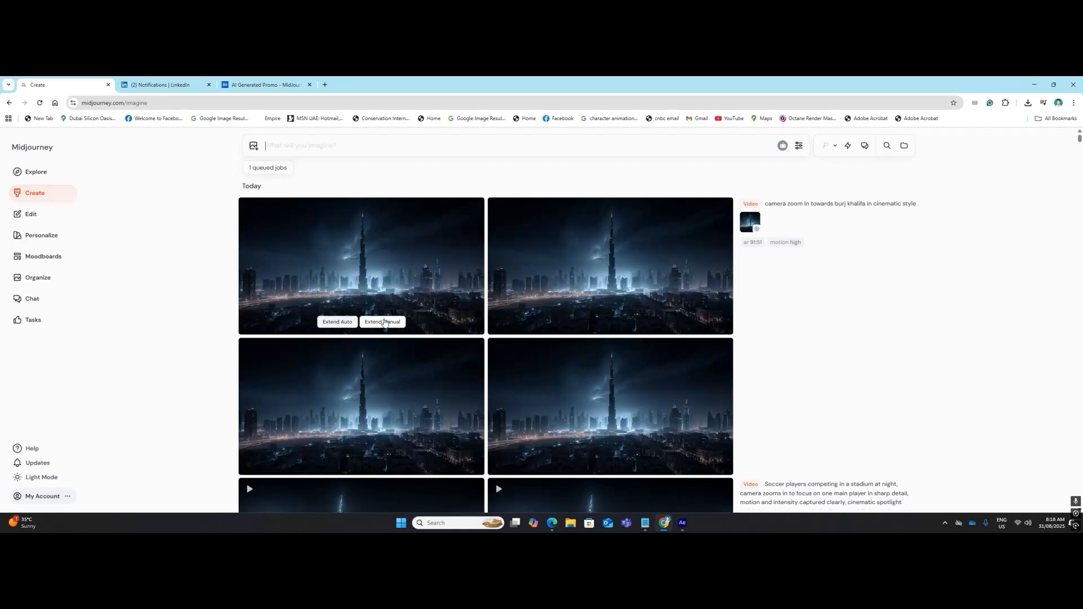
pyautogui.click(383, 322)
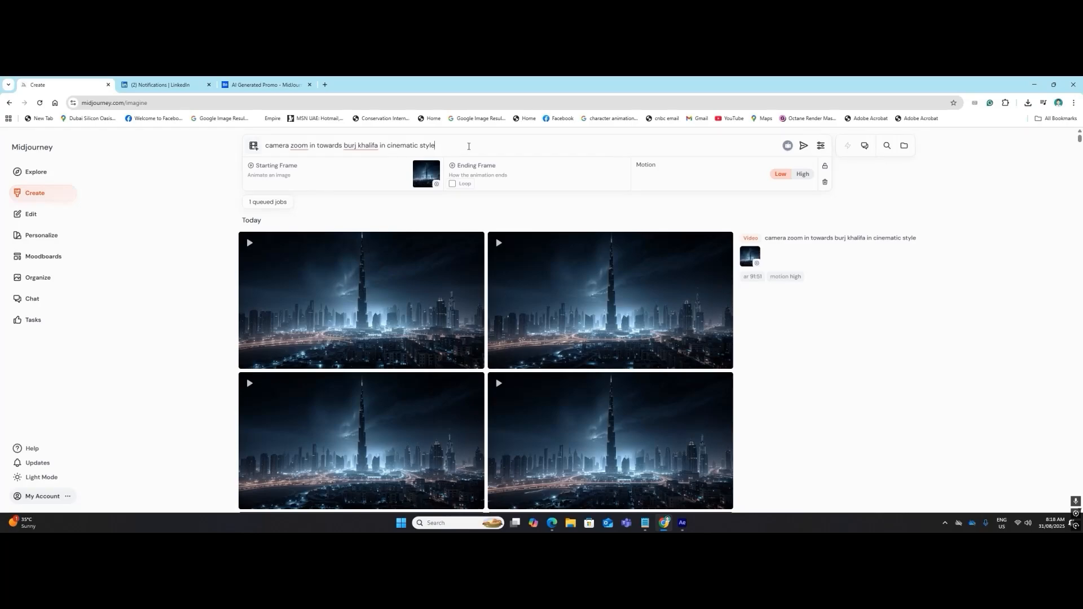
pyautogui.tripleClick(468, 146)
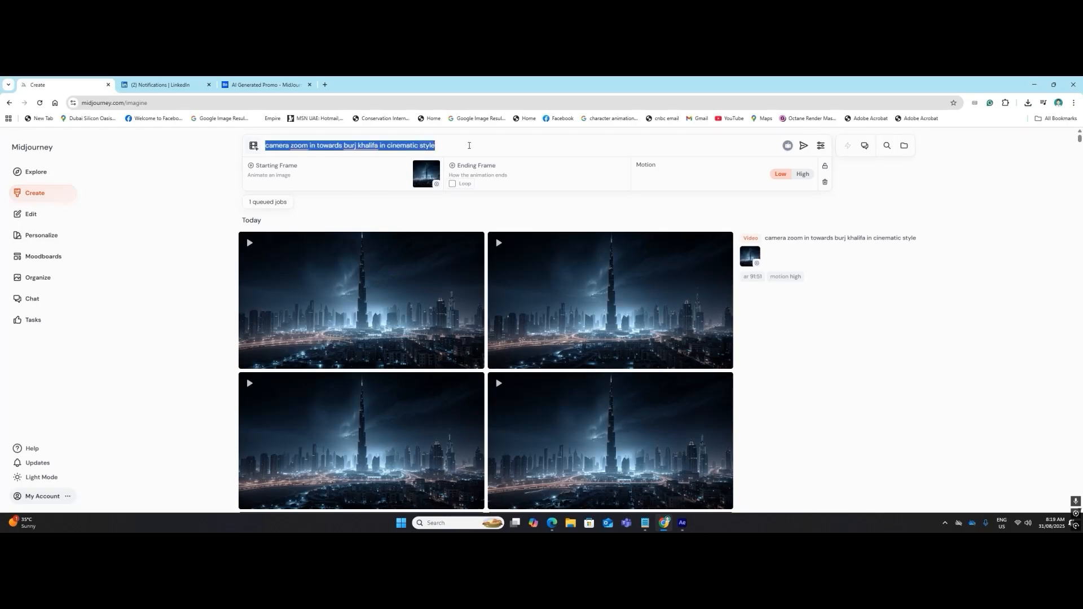
pyautogui.write('camera')
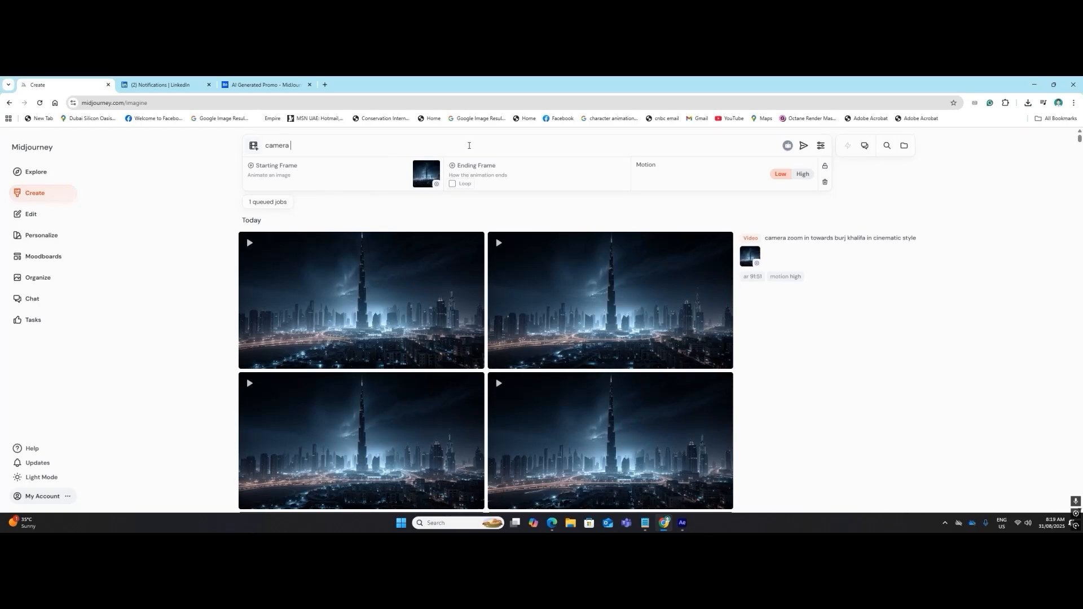
pyautogui.write(' zoom in s')
pyautogui.write('am3e')
pyautogui.write('but')
pyautogui.write(' also move towards')
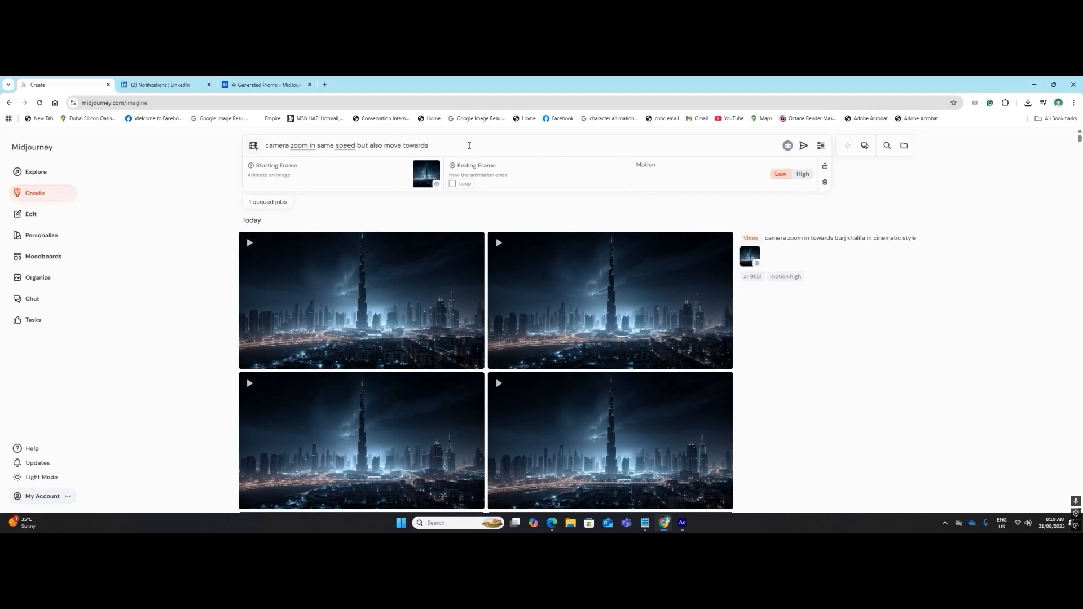
pyautogui.write(' right')
pyautogui.click(804, 146)
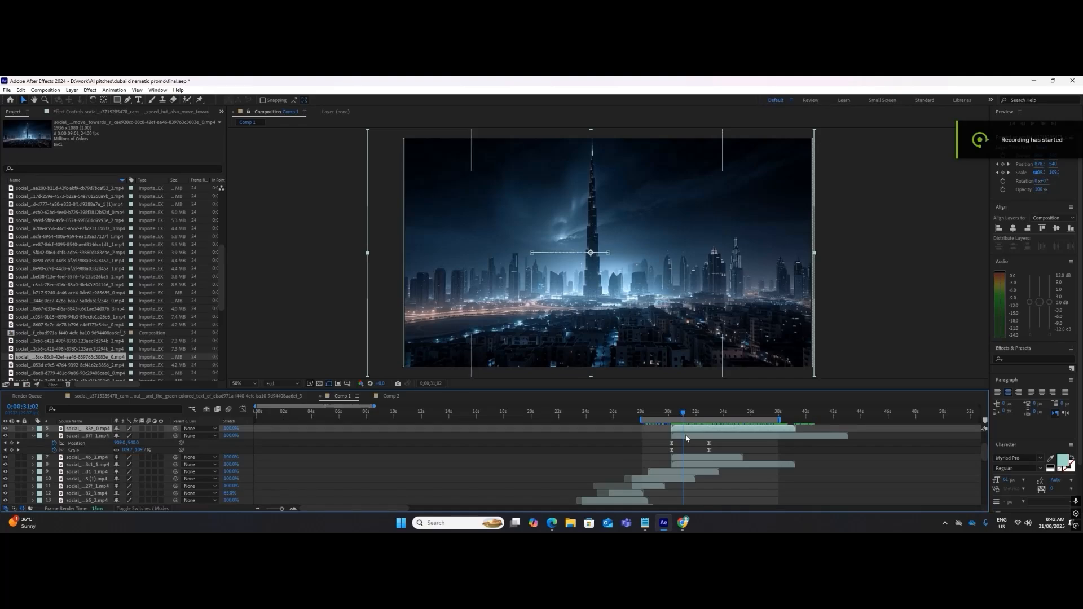
# In After Effects, collapse the expanded clip's properties and add a large "Dubai" text in the Bebas font beside the tower.
pyautogui.click(34, 436)
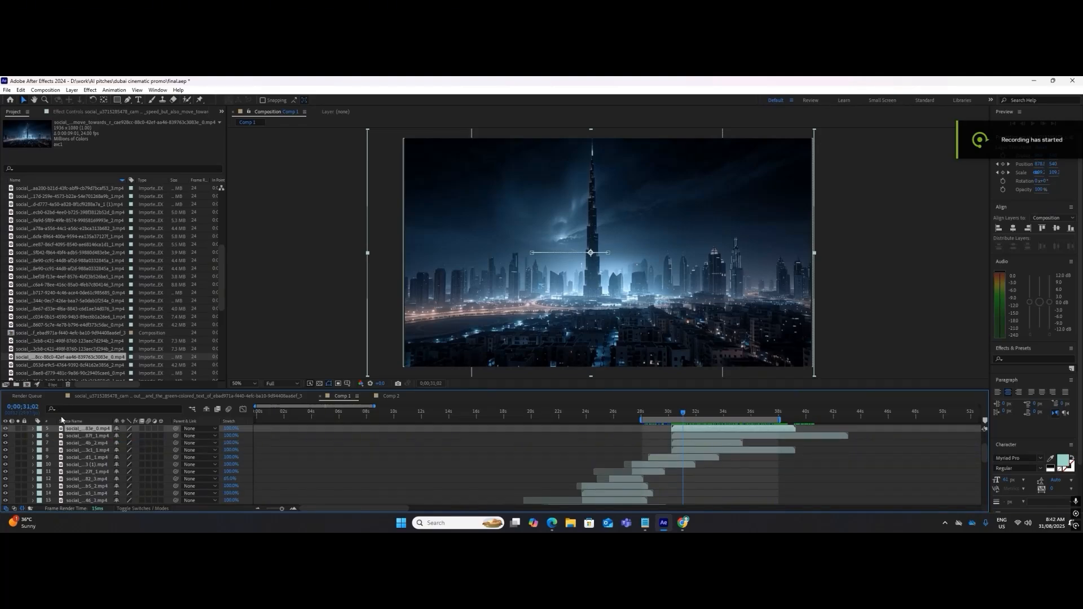
pyautogui.click(138, 100)
pyautogui.click(663, 202)
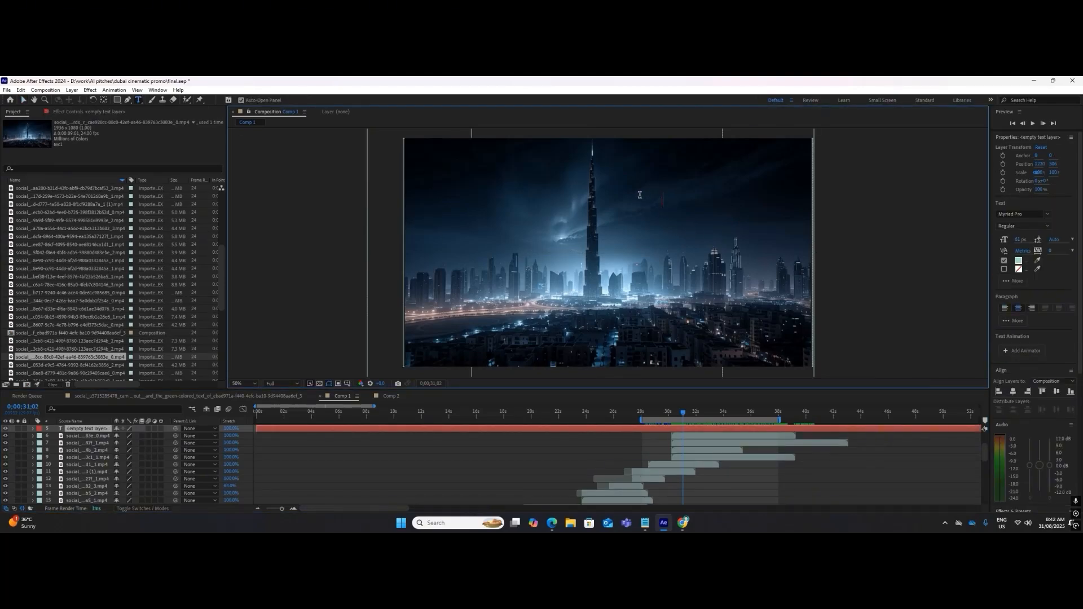
pyautogui.write('Dubai')
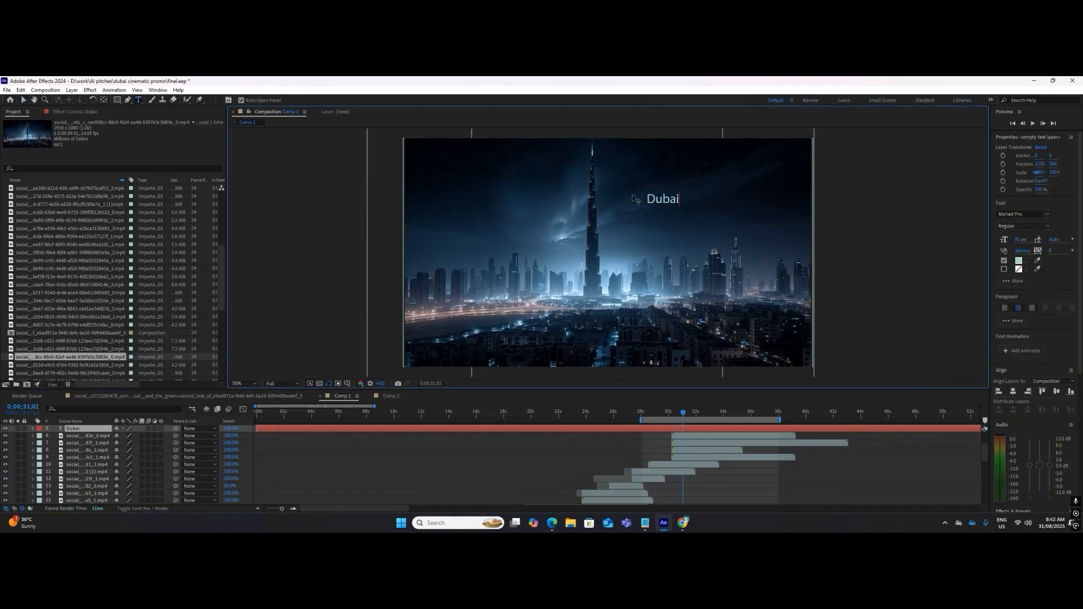
pyautogui.hotkey('ctrl', 'a')
pyautogui.click(1008, 214)
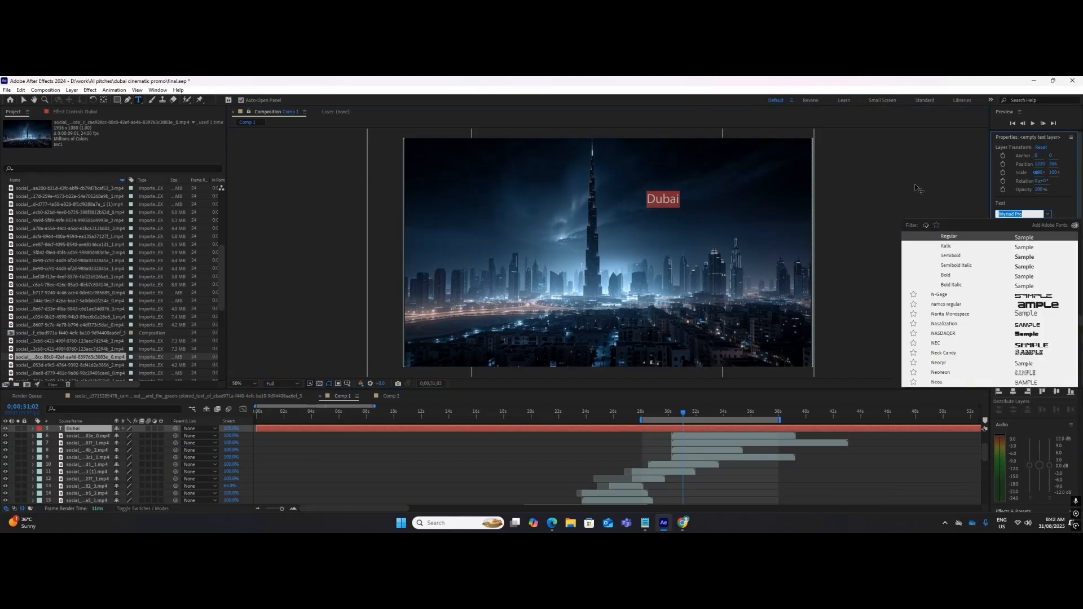
pyautogui.write('beb')
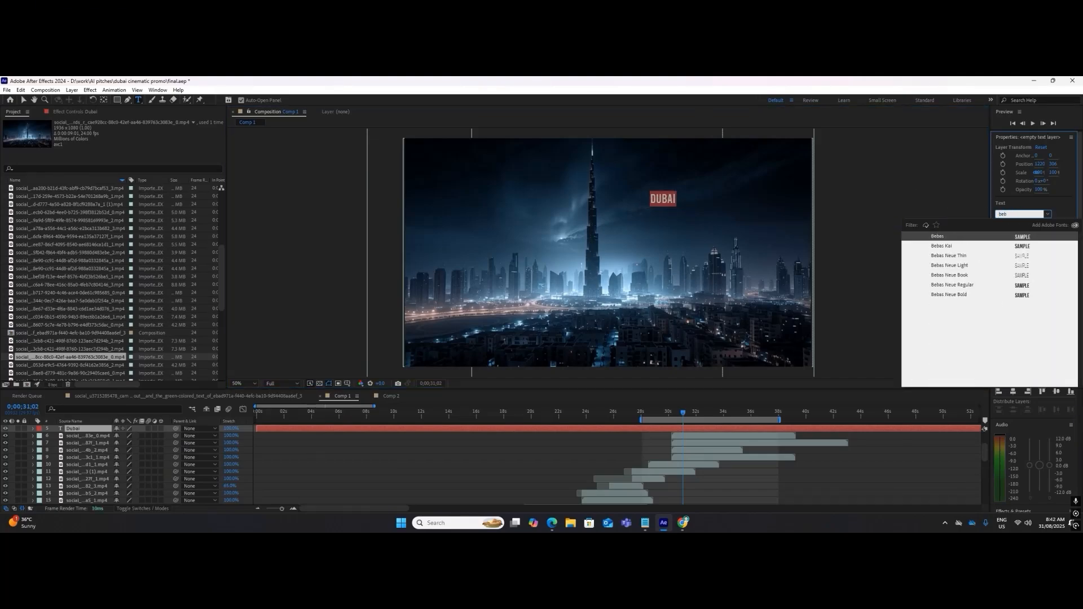
pyautogui.click(937, 239)
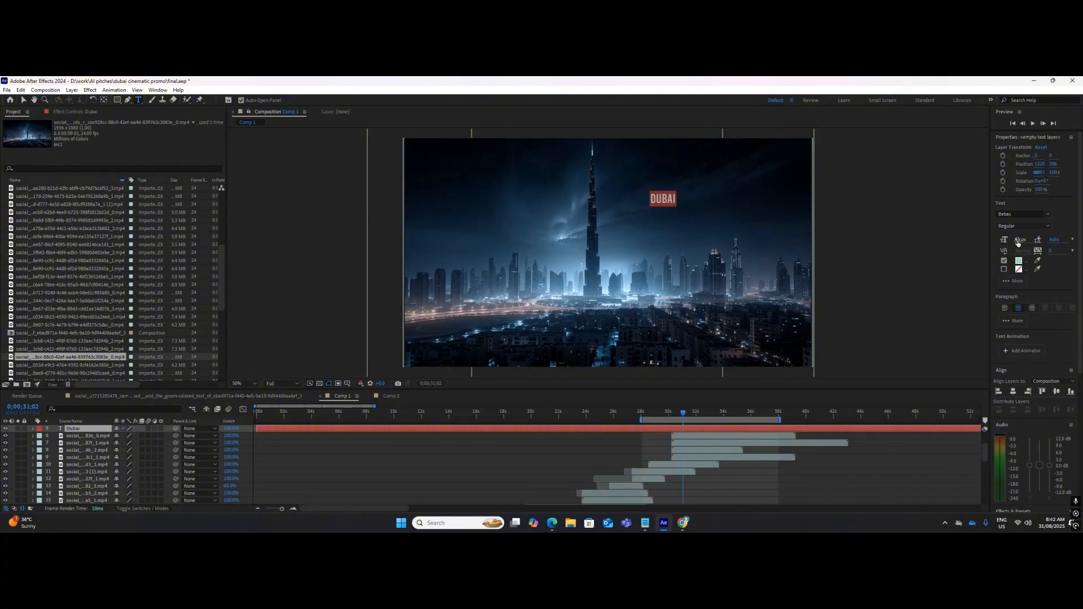
pyautogui.moveTo(1018, 239); pyautogui.dragTo(1080, 224)
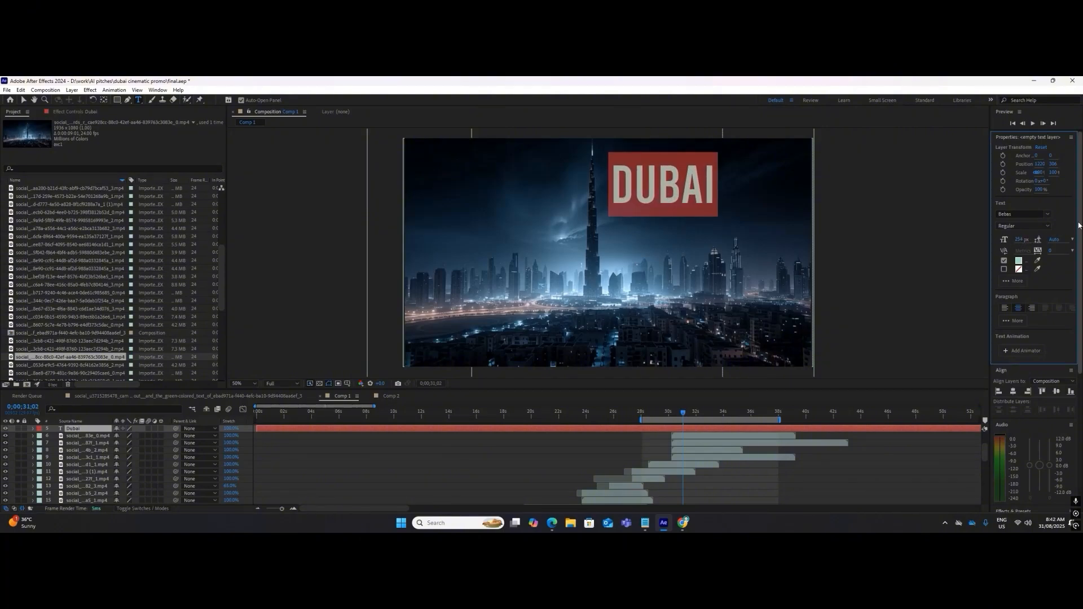
# Enlarge the Dubai text slightly further and place it in the sky beside the tower at about 1404, 442.
pyautogui.click(23, 99)
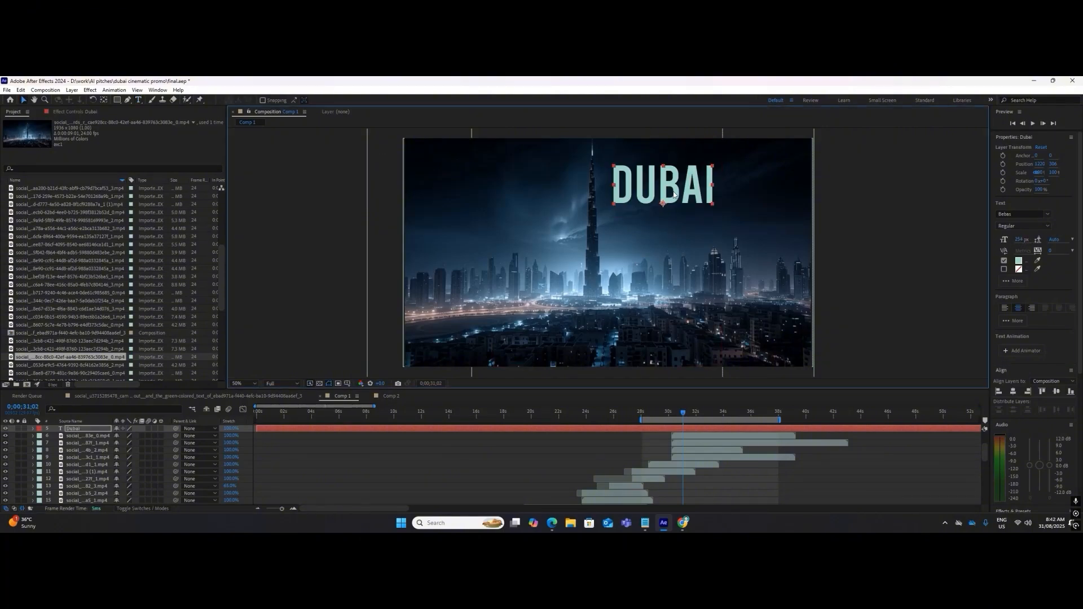
pyautogui.moveTo(660, 186); pyautogui.dragTo(701, 209)
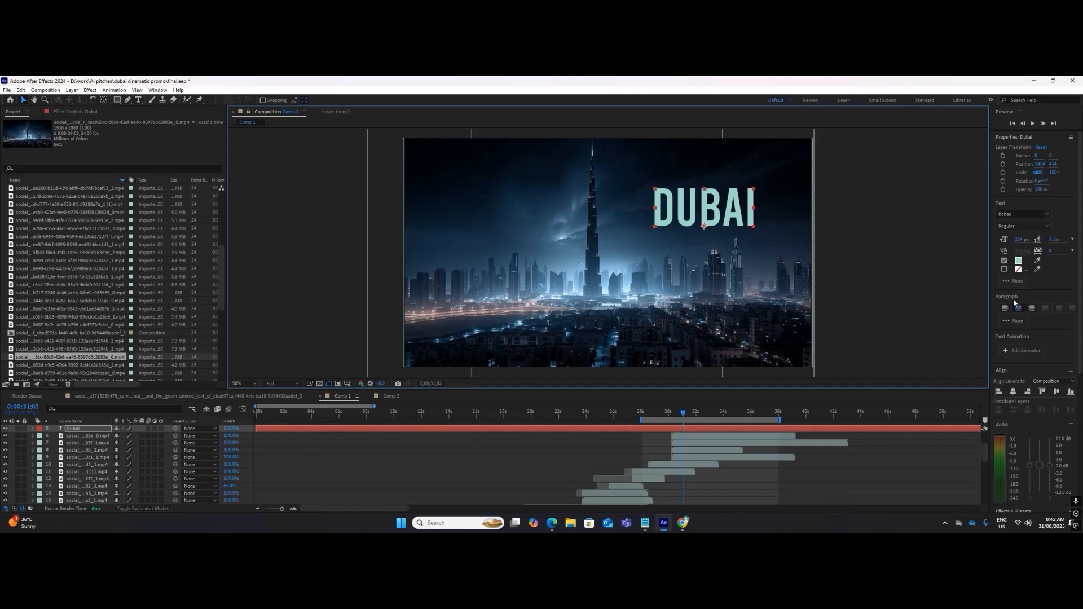
pyautogui.moveTo(1019, 239); pyautogui.dragTo(1035, 239)
pyautogui.moveTo(728, 216); pyautogui.dragTo(725, 222)
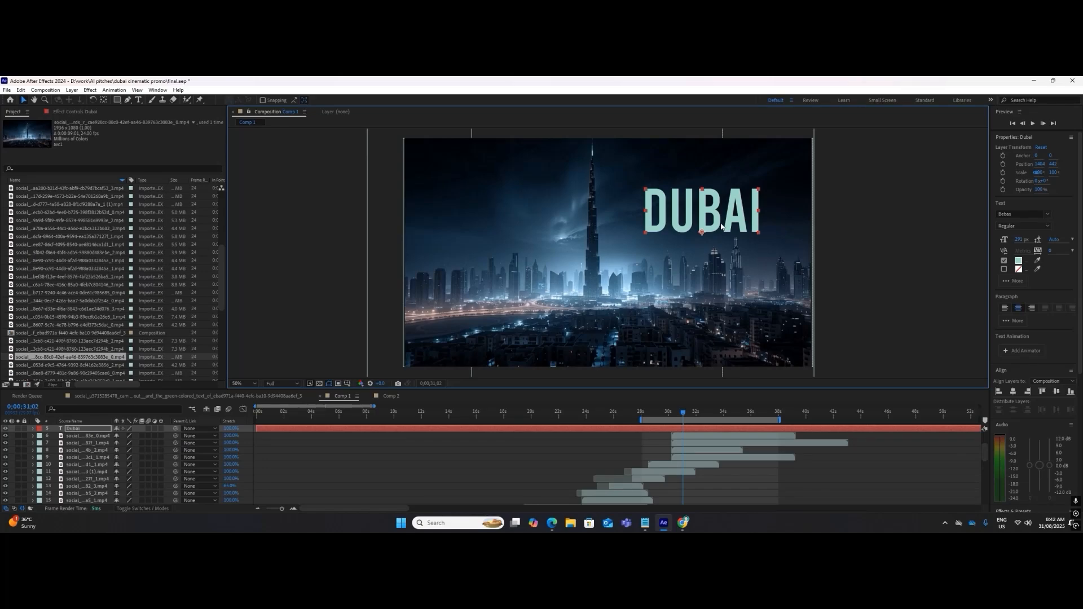
# Create a white 1920 x 1080 px solid above the Dubai text layer and apply the Saber effect to it.
pyautogui.click(72, 90)
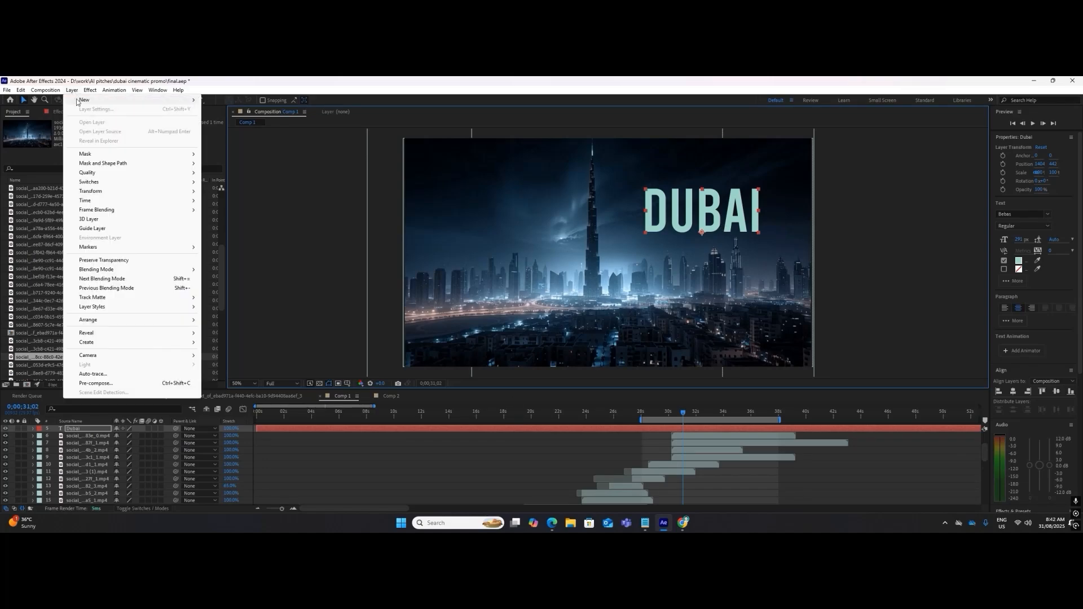
pyautogui.moveTo(195, 104)
pyautogui.click(232, 110)
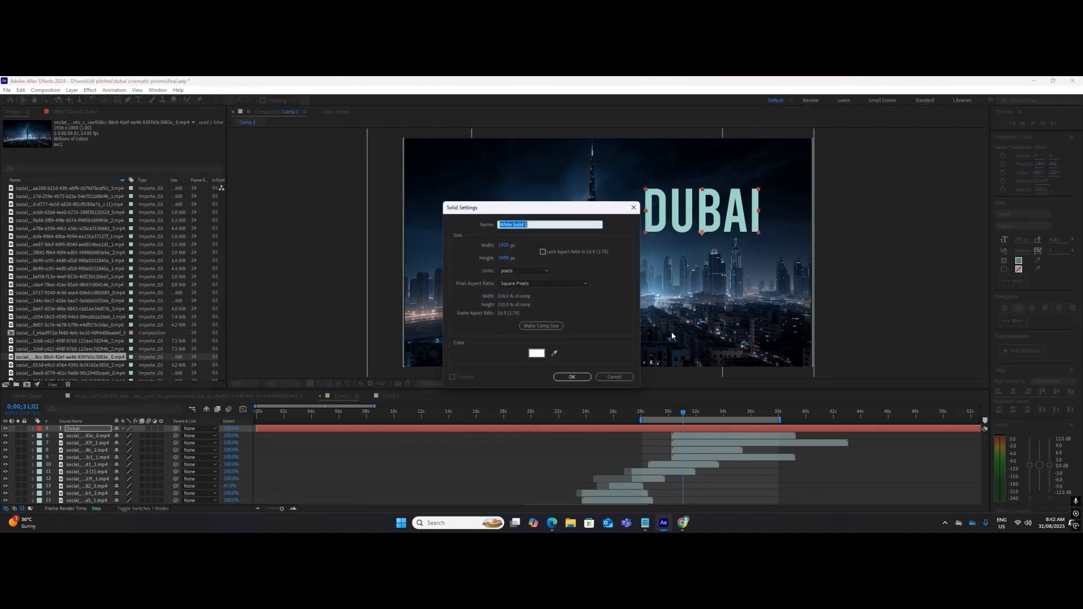
pyautogui.click(572, 377)
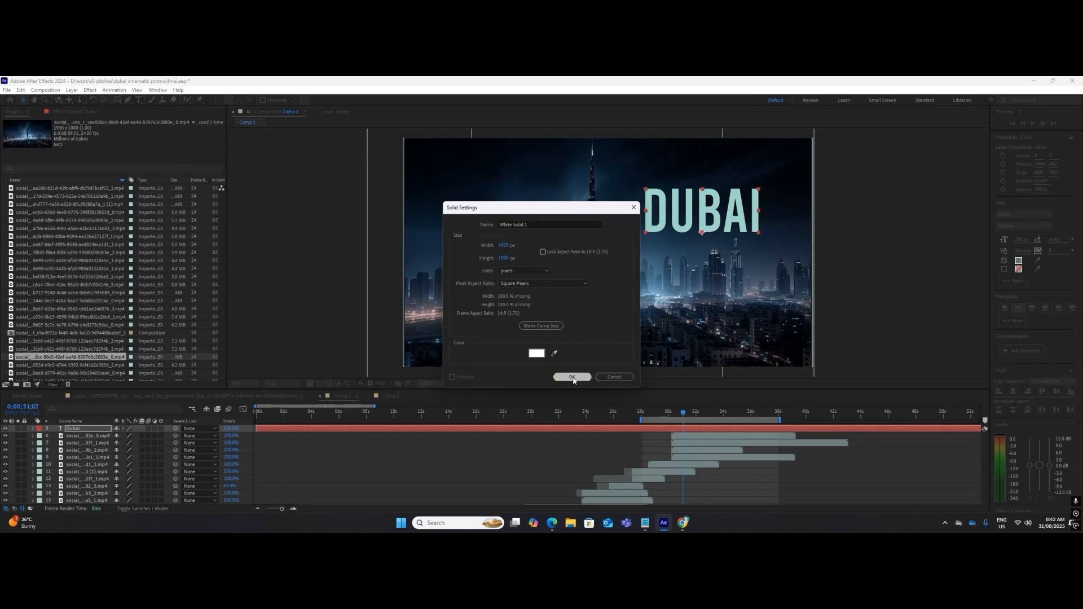
pyautogui.click(1047, 359)
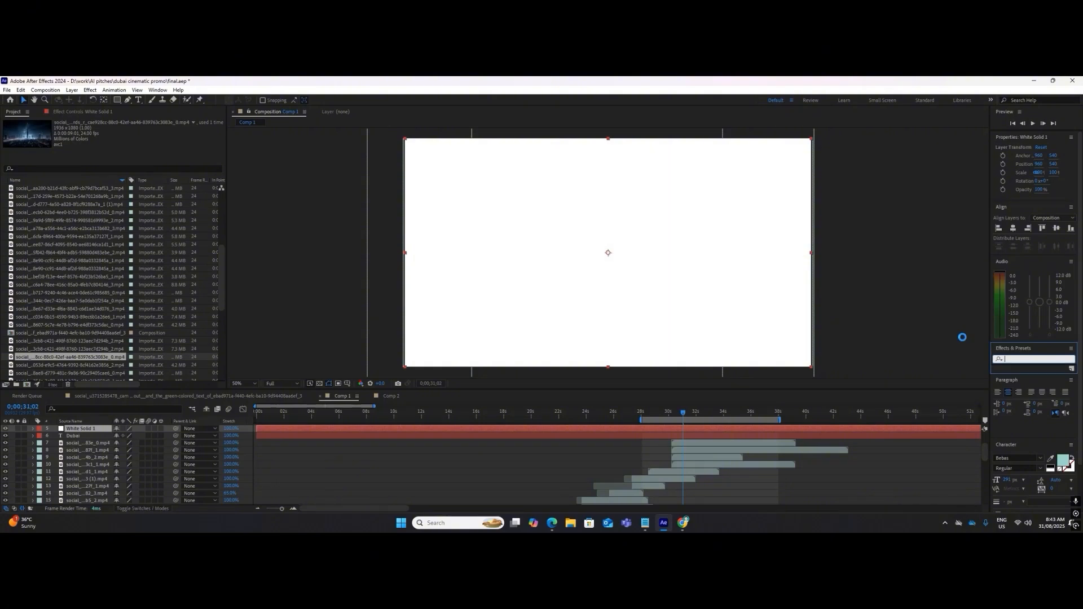
pyautogui.write('saber')
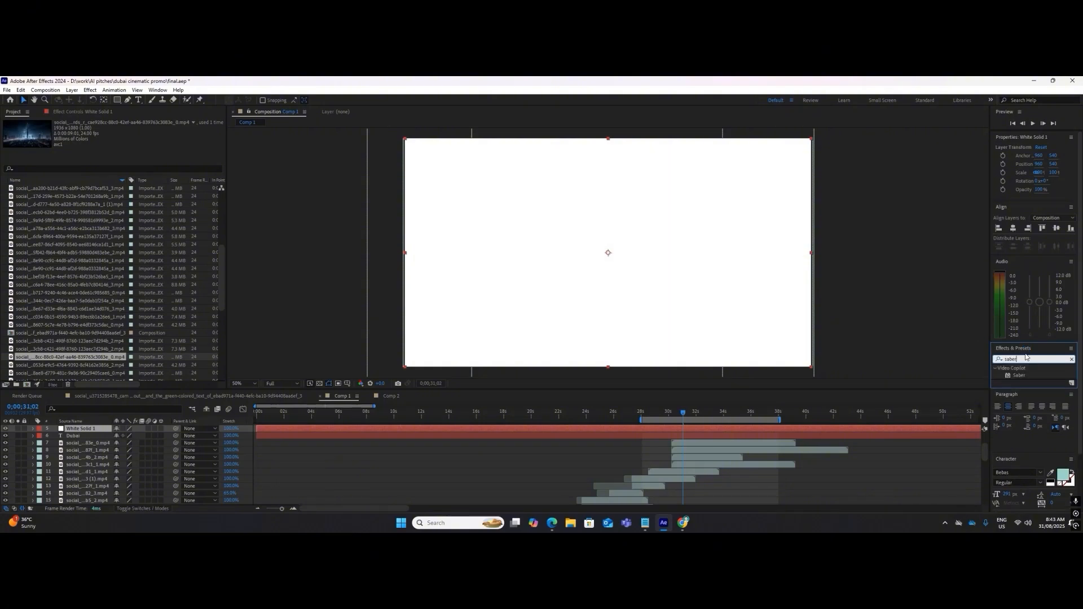
pyautogui.doubleClick(1020, 375)
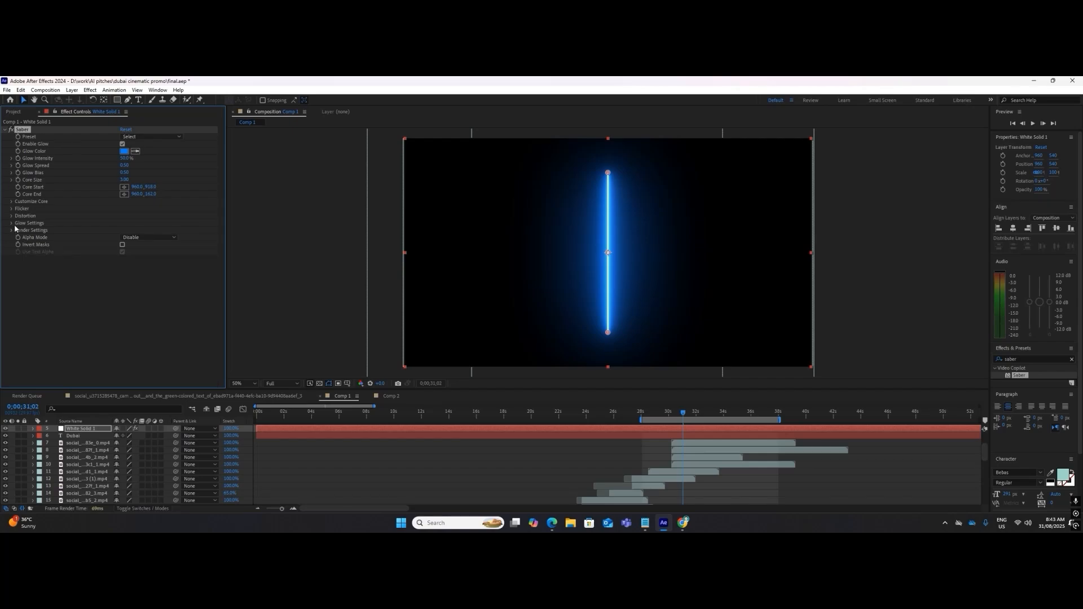
# Set the Saber effect's core type to Text Layer and choose the Dubai layer as its text layer.
pyautogui.click(12, 202)
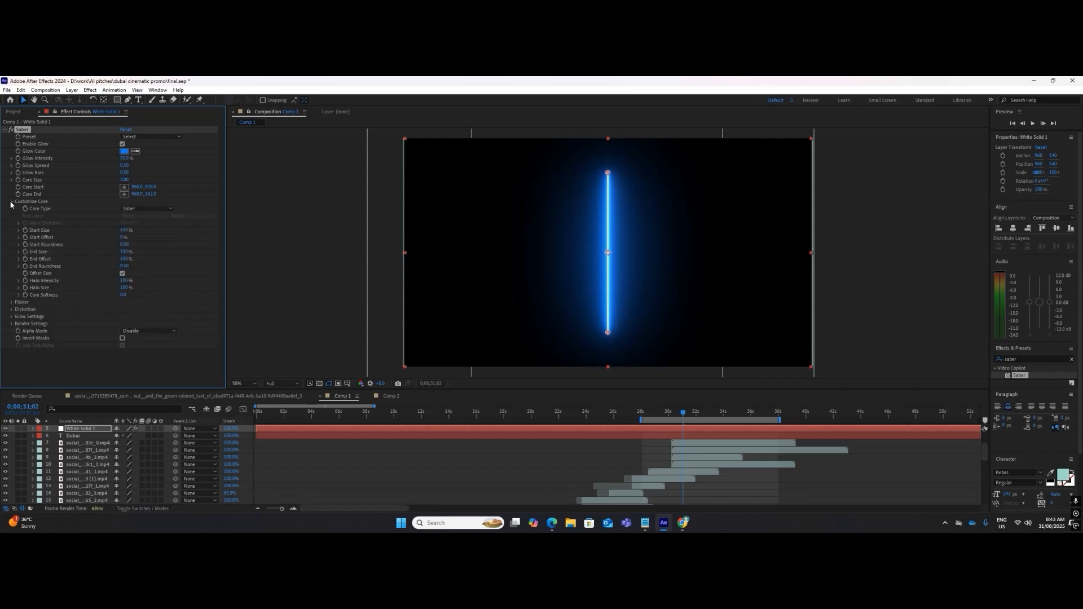
pyautogui.click(146, 209)
pyautogui.click(147, 225)
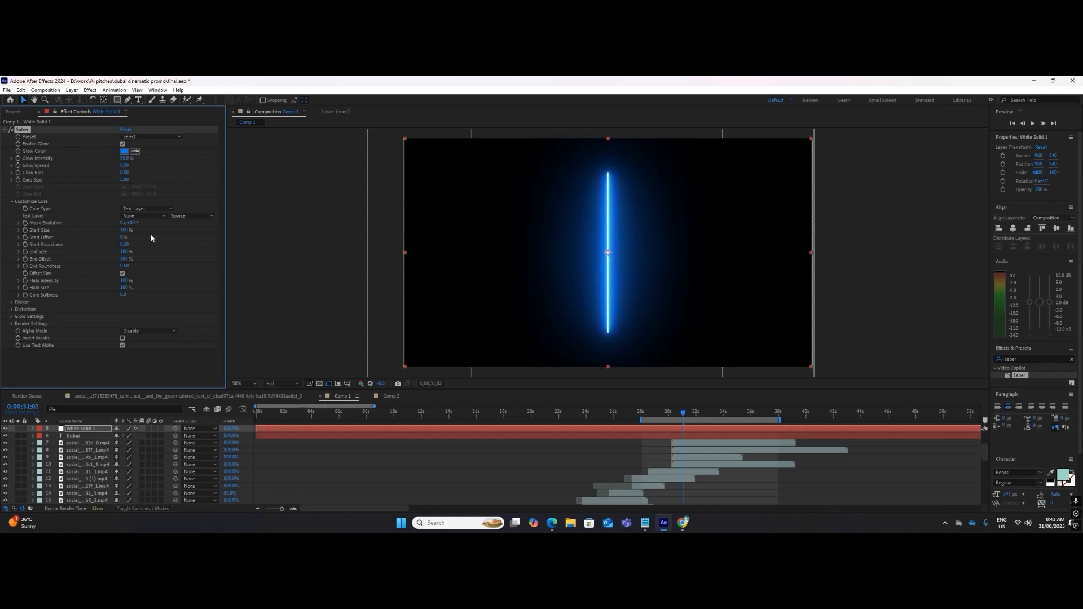
pyautogui.click(144, 216)
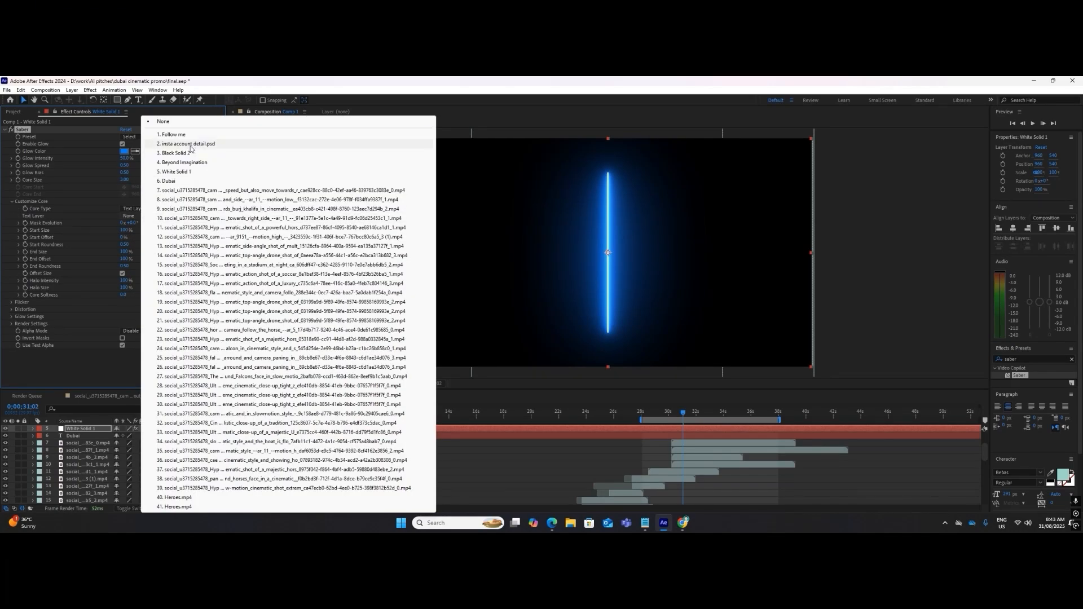
pyautogui.click(168, 181)
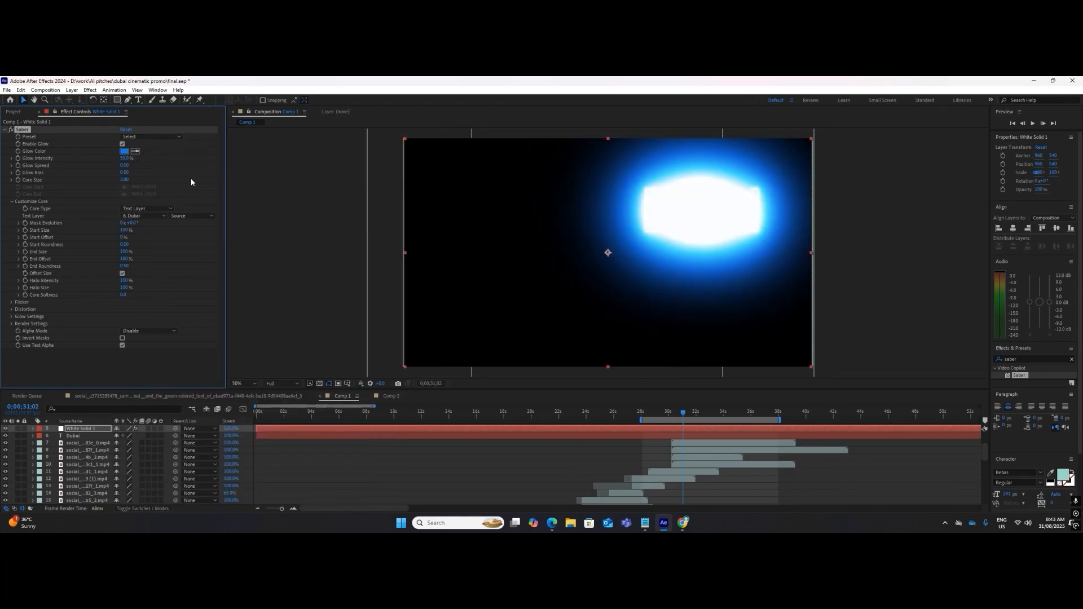
# Apply the Thin preset to the Saber effect and sample its glow color from the bright highway lights in the footage.
pyautogui.click(149, 137)
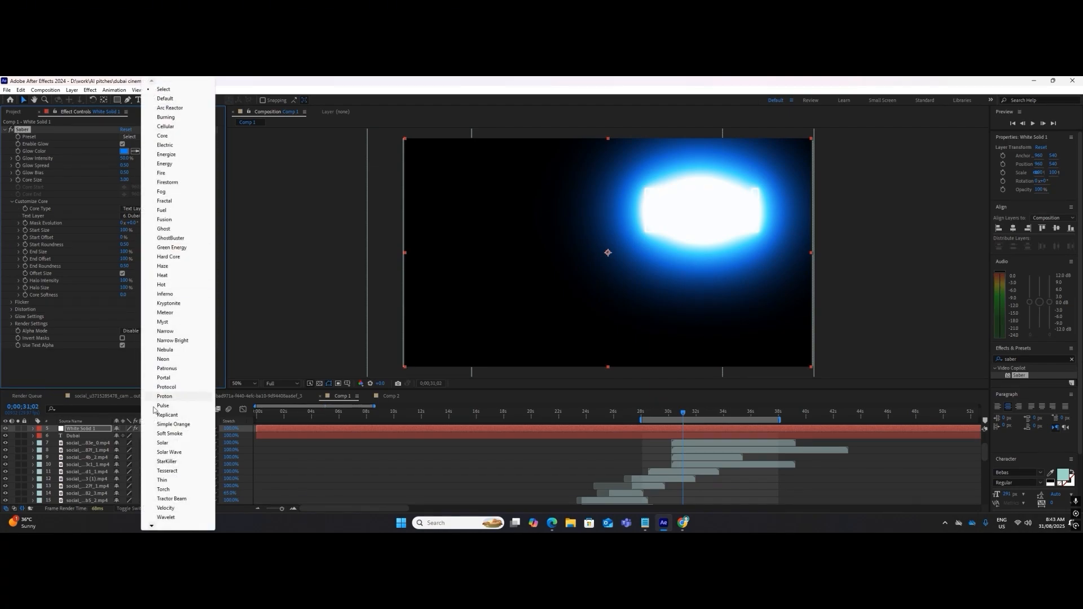
pyautogui.click(162, 480)
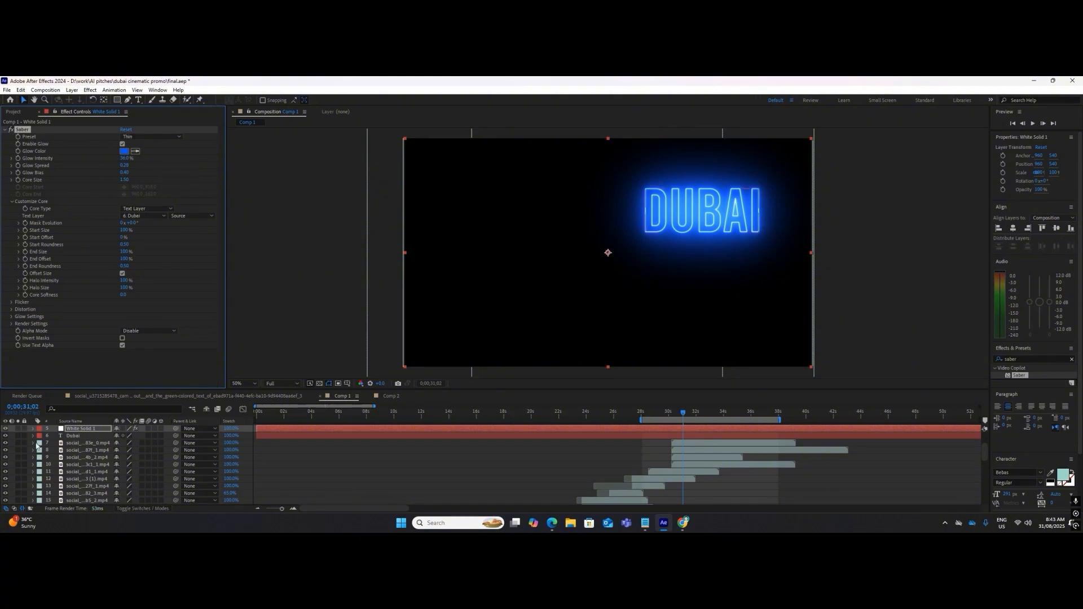
pyautogui.click(5, 428)
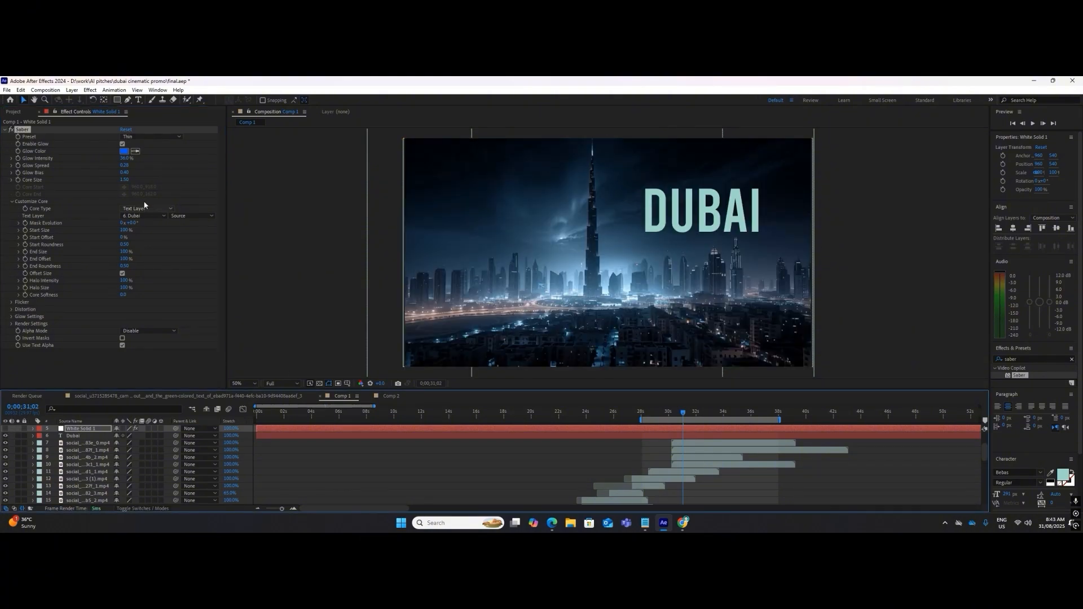
pyautogui.click(136, 151)
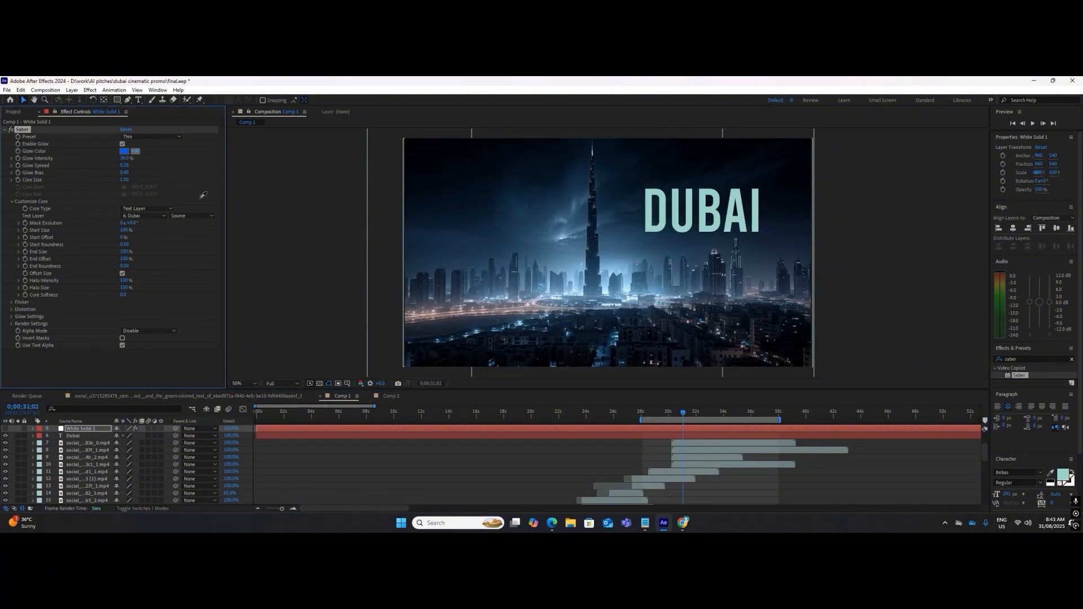
pyautogui.click(529, 305)
pyautogui.click(6, 429)
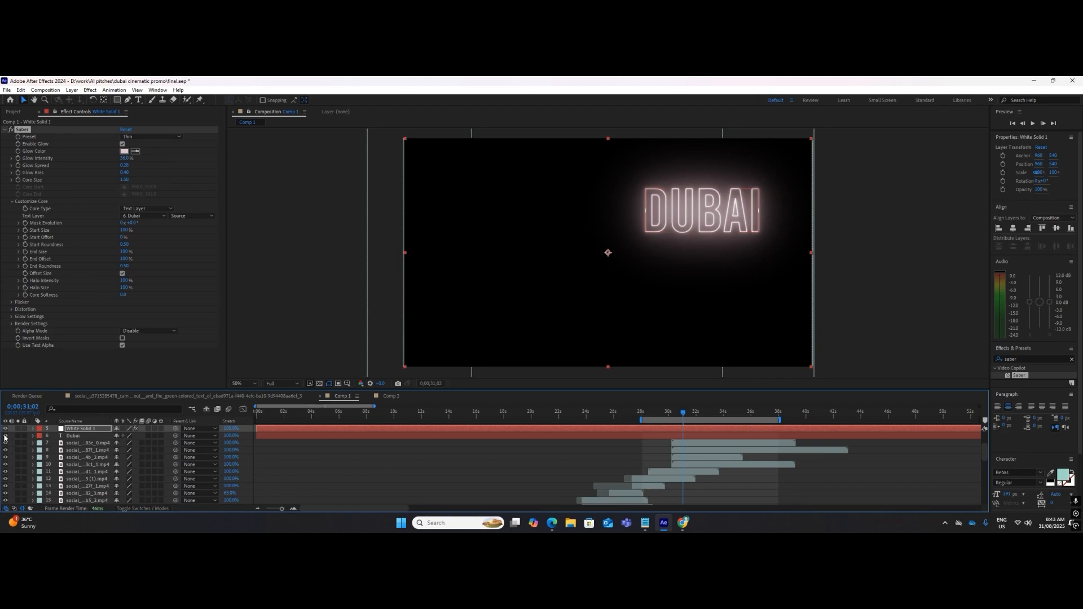
# Hide the Dubai text layer and set the white solid's blending mode to Add so the skyline shows behind the glow.
pyautogui.click(85, 429)
pyautogui.rightClick(84, 430)
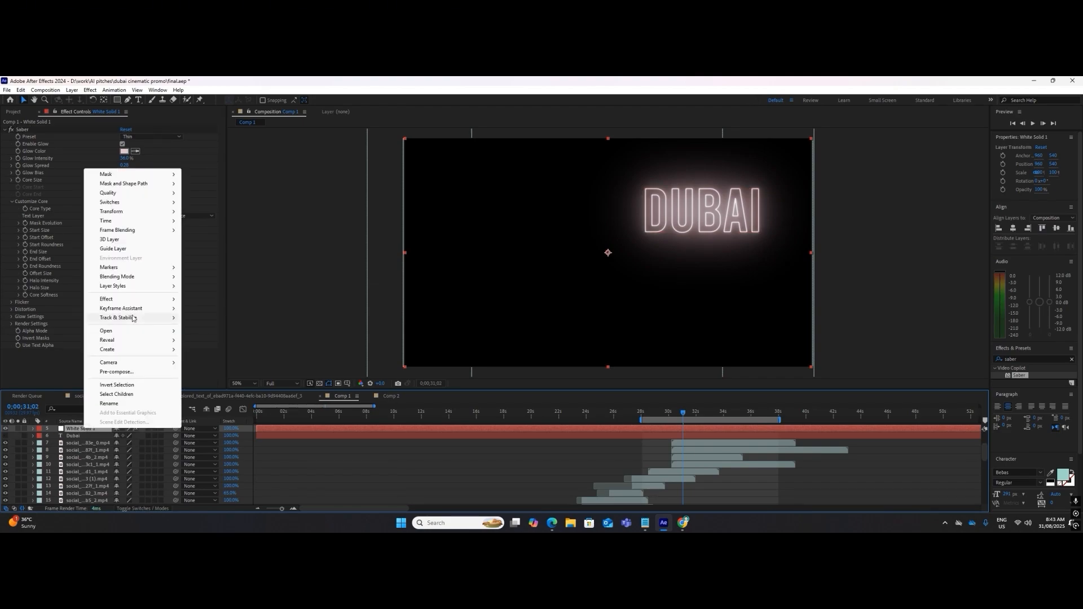
pyautogui.moveTo(147, 280)
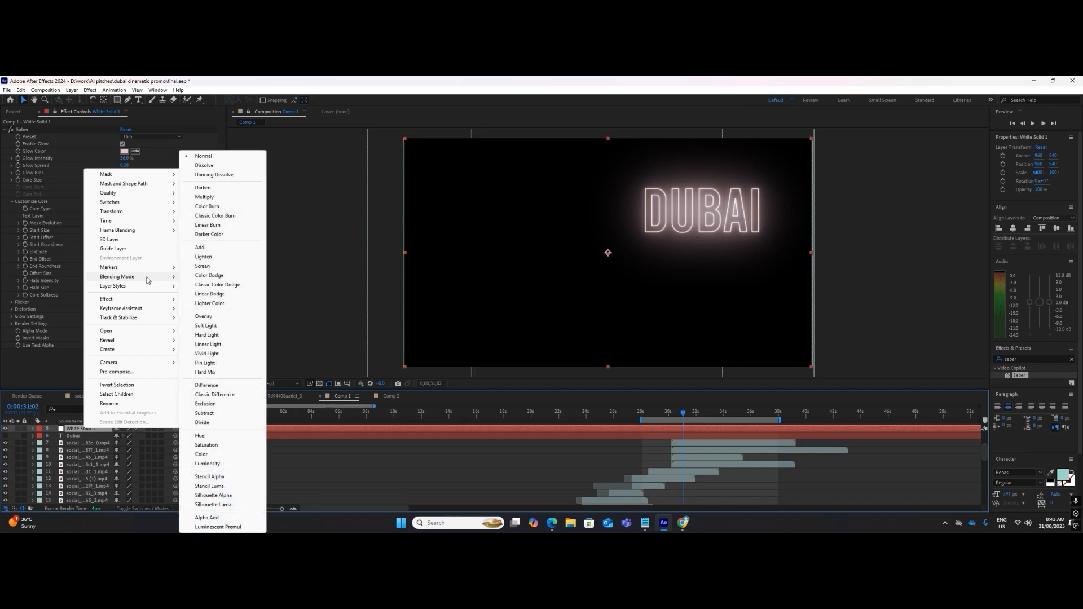
pyautogui.click(210, 249)
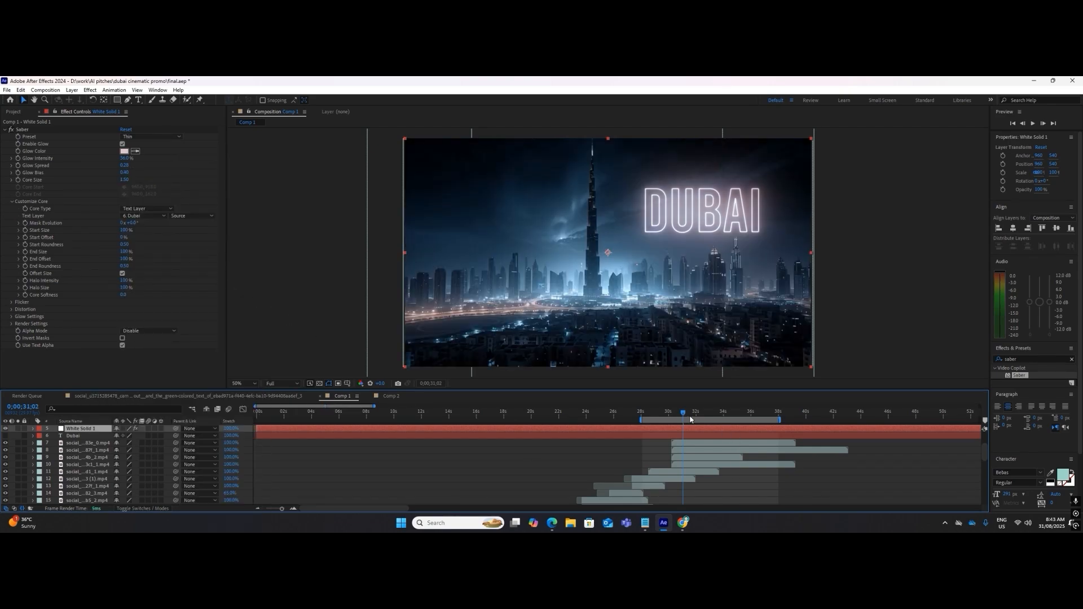
# Keyframe Saber's Start Offset from 100% at 0;00;30;23 to 0% at 0;00;31;14.
pyautogui.moveTo(685, 415); pyautogui.dragTo(680, 416)
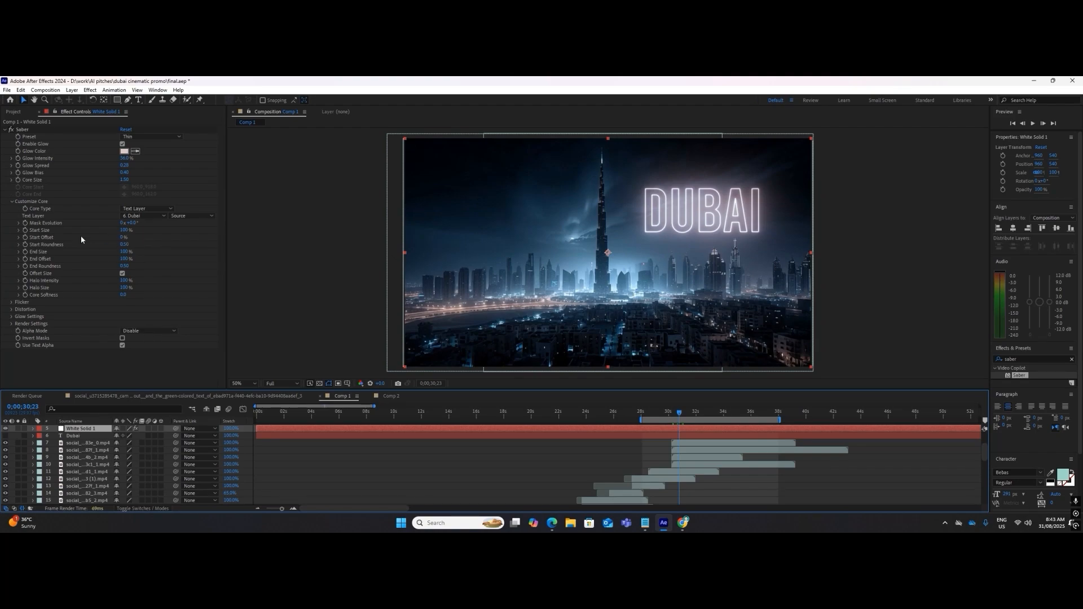
pyautogui.click(26, 238)
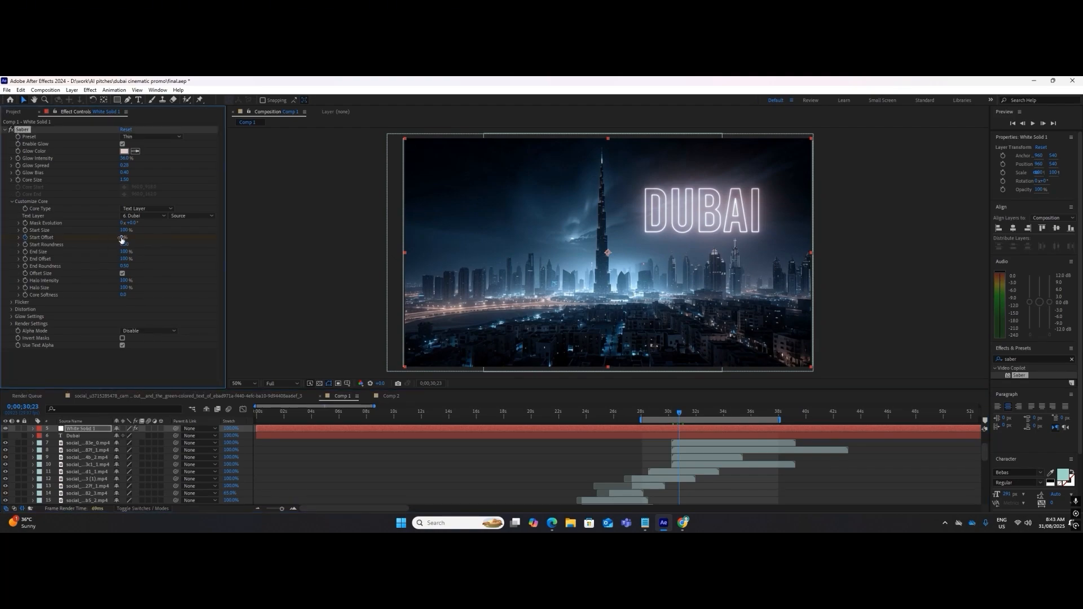
pyautogui.moveTo(122, 237); pyautogui.dragTo(186, 237)
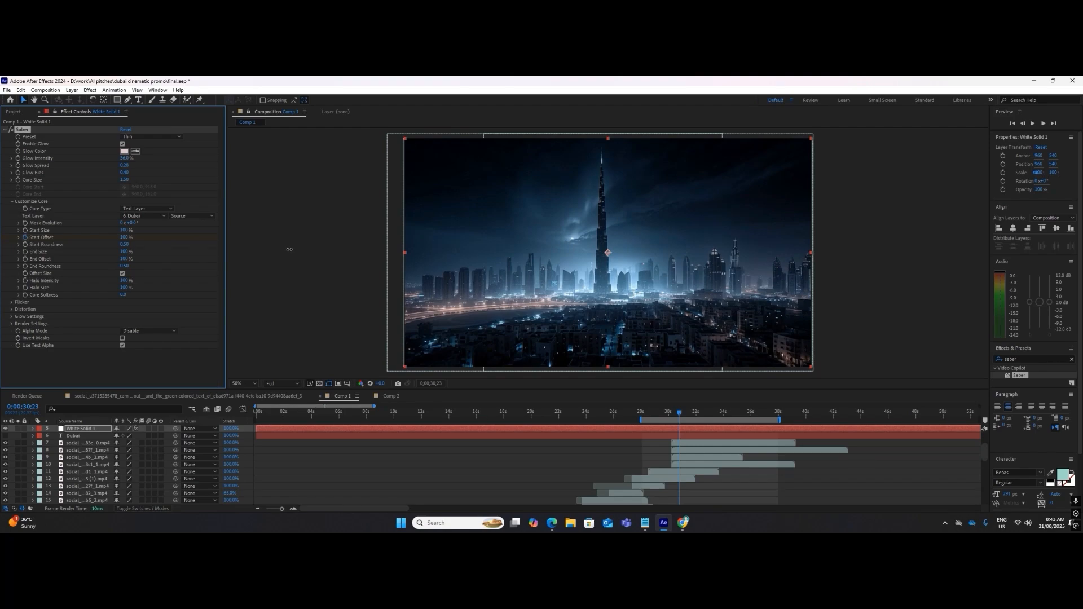
pyautogui.moveTo(679, 413); pyautogui.dragTo(688, 412)
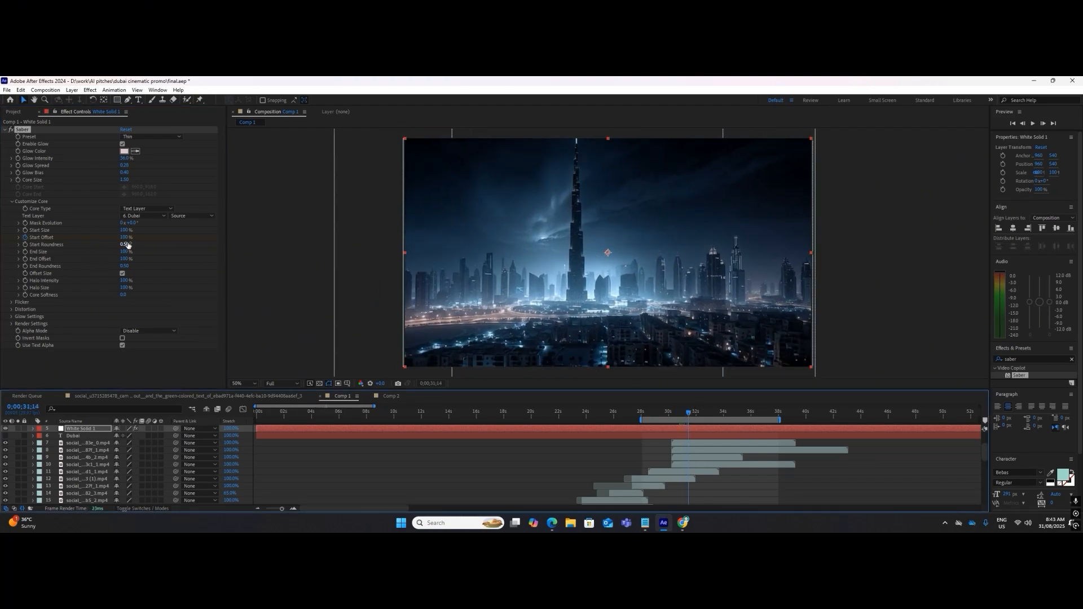
pyautogui.moveTo(125, 238); pyautogui.dragTo(25, 238)
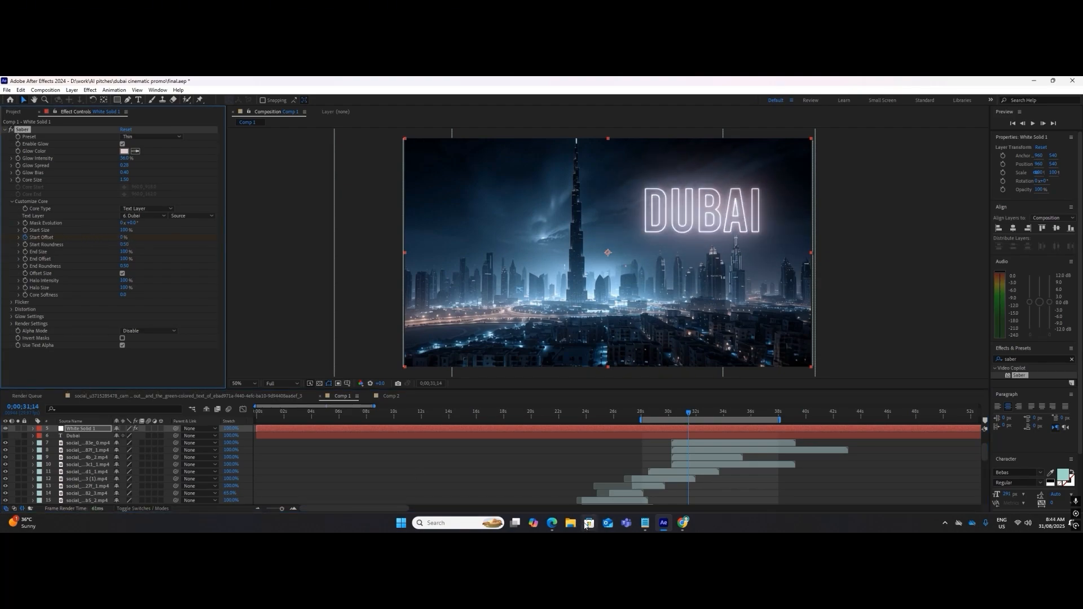
# Shift the first Start Offset keyframe slightly earlier and preview the title reveal with the work area starting at 0;00;30;07.
pyautogui.press('u')
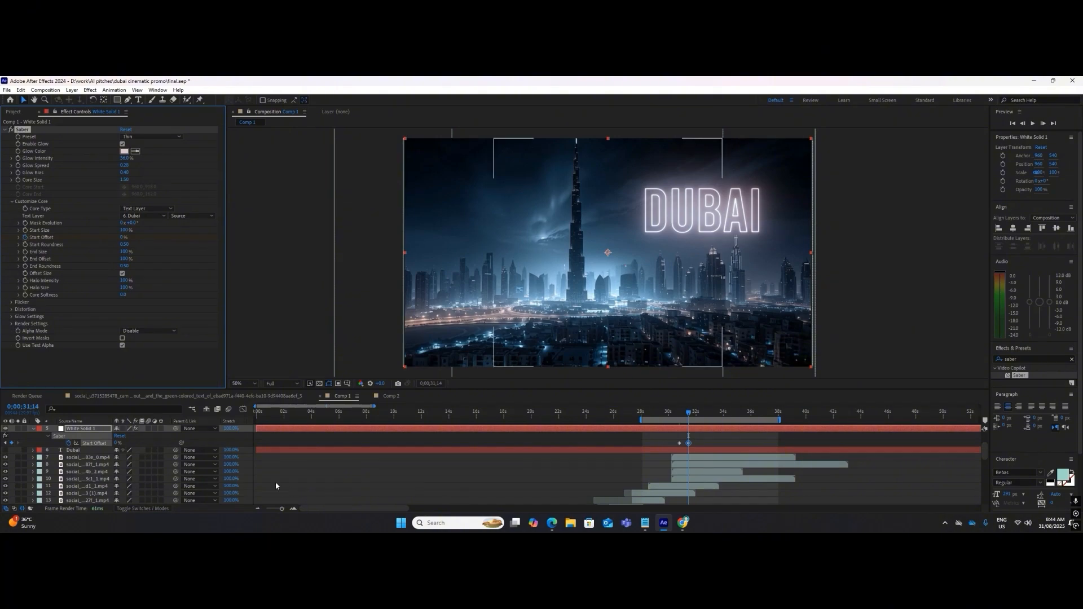
pyautogui.doubleClick(294, 508)
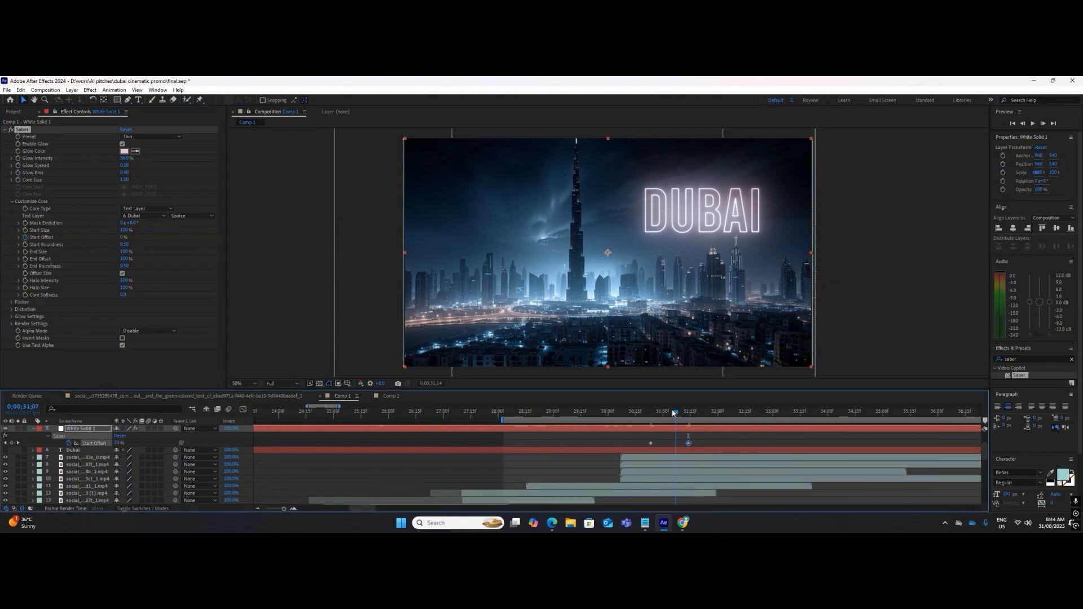
pyautogui.click(643, 412)
pyautogui.moveTo(649, 443); pyautogui.dragTo(634, 423)
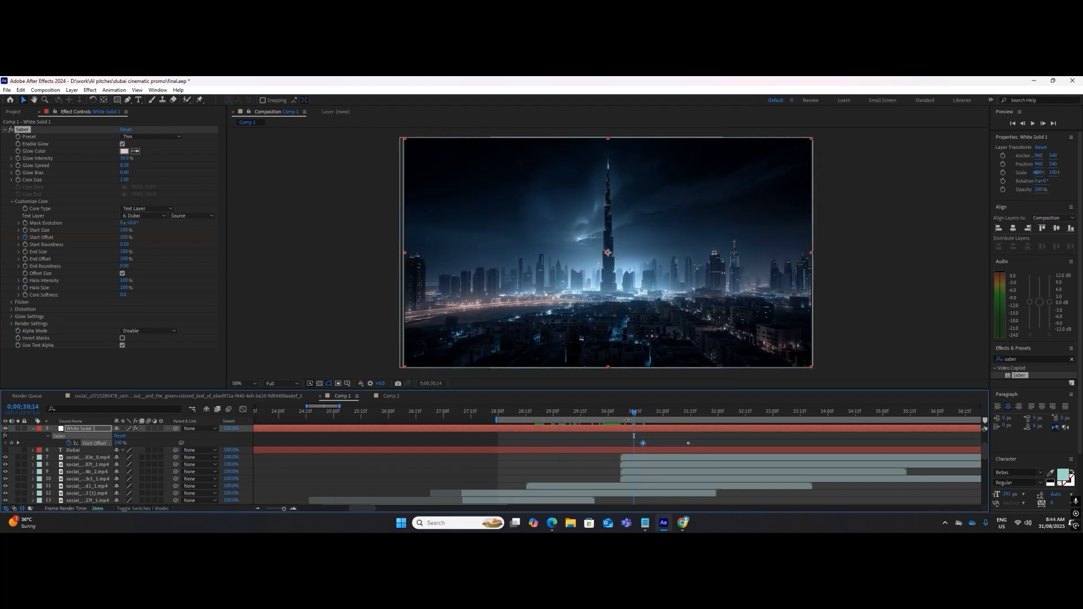
pyautogui.click(620, 413)
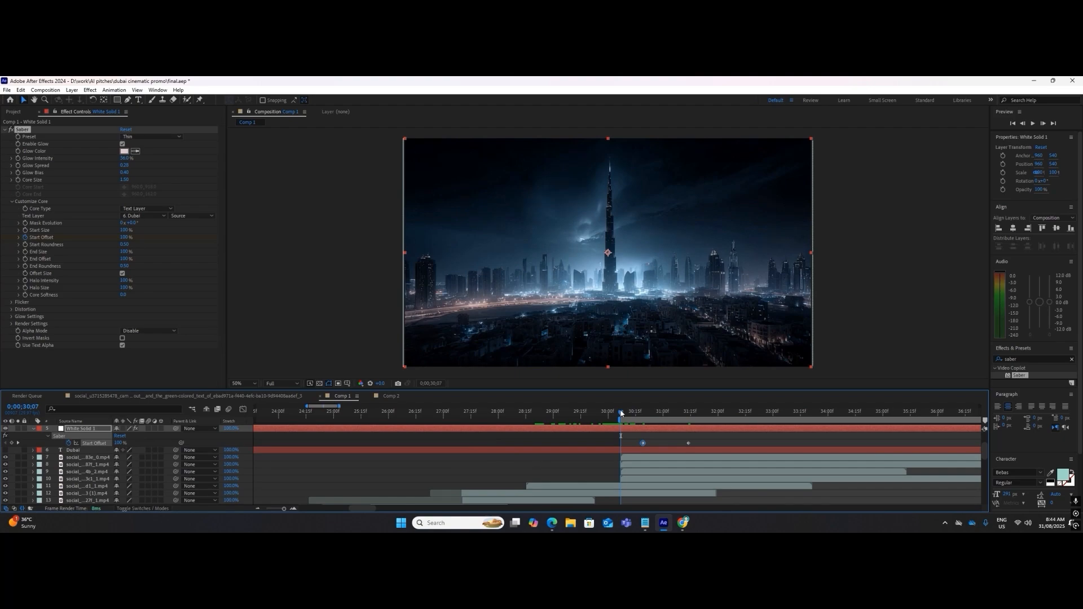
pyautogui.press('space')
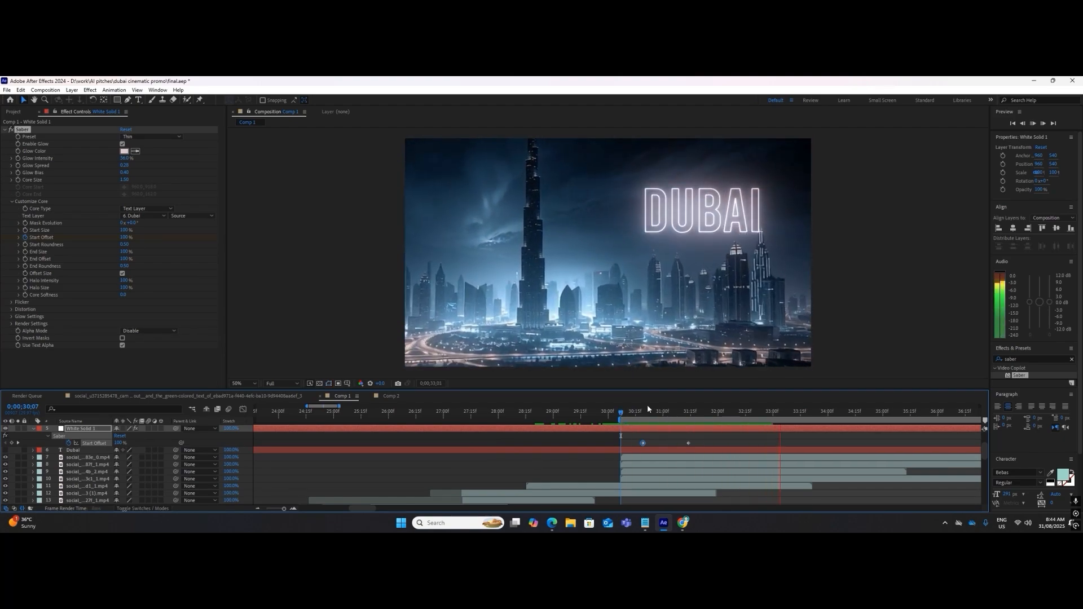
pyautogui.press('space')
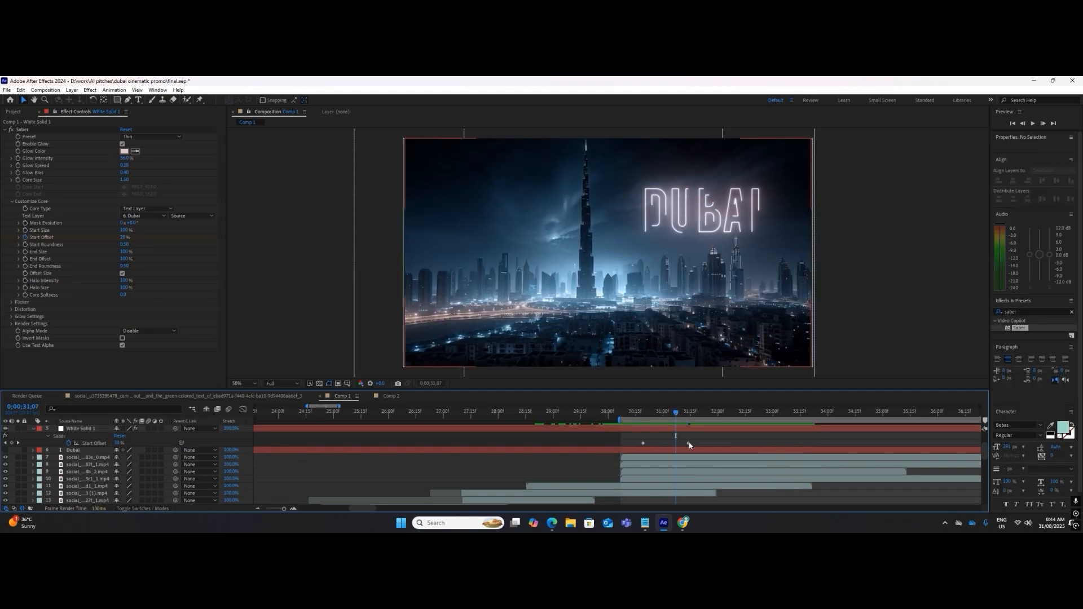
# Slow the reveal by moving the last Start Offset keyframe later, and shift the white solid slightly earlier in time.
pyautogui.moveTo(689, 442); pyautogui.dragTo(703, 443)
pyautogui.press('space')
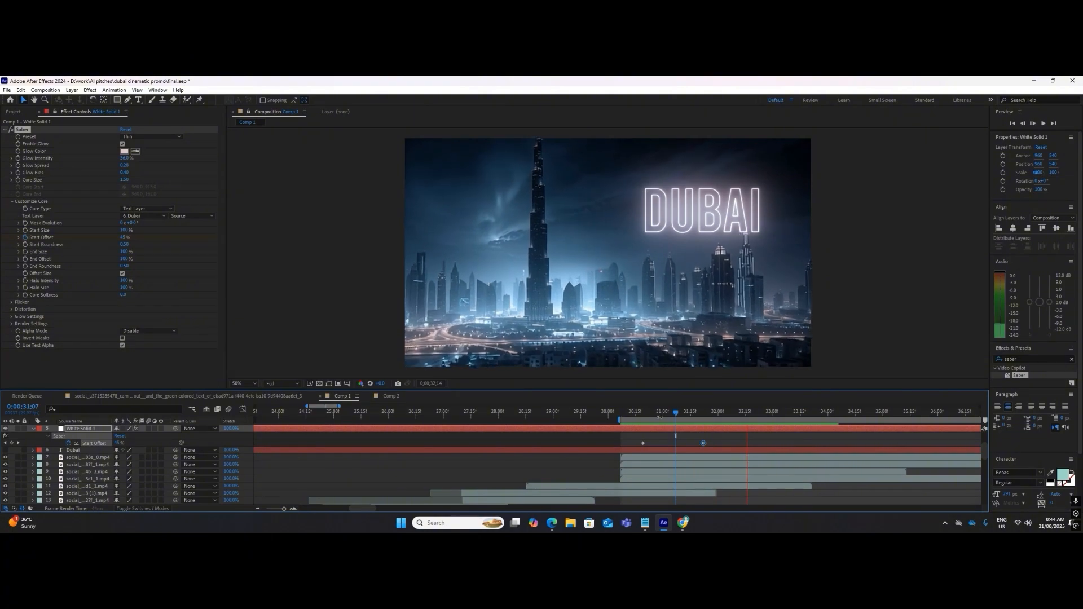
pyautogui.press('space')
pyautogui.moveTo(663, 434); pyautogui.dragTo(657, 431)
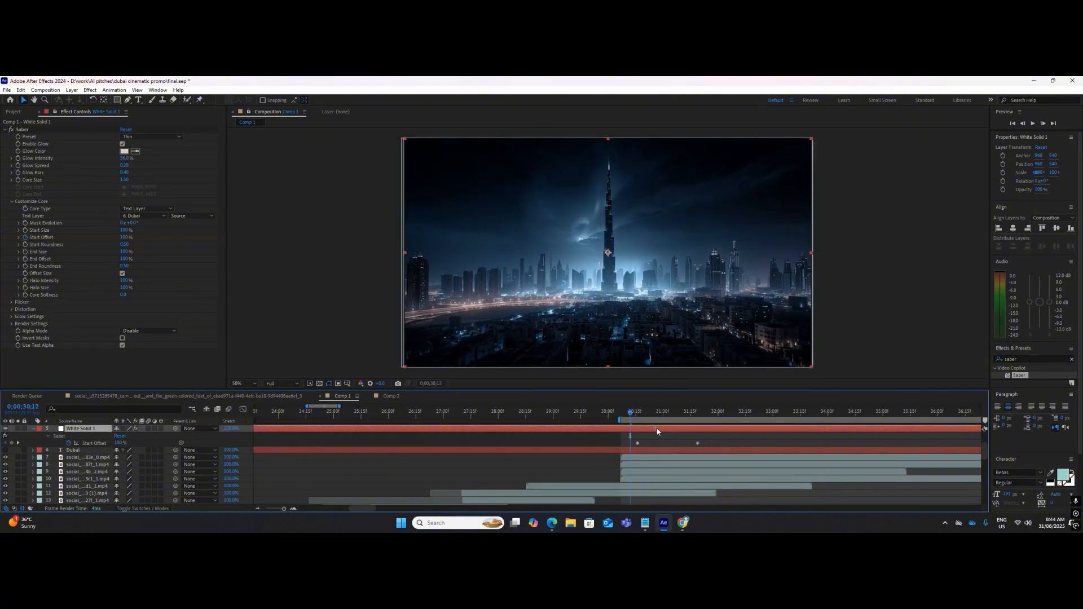
pyautogui.press('space')
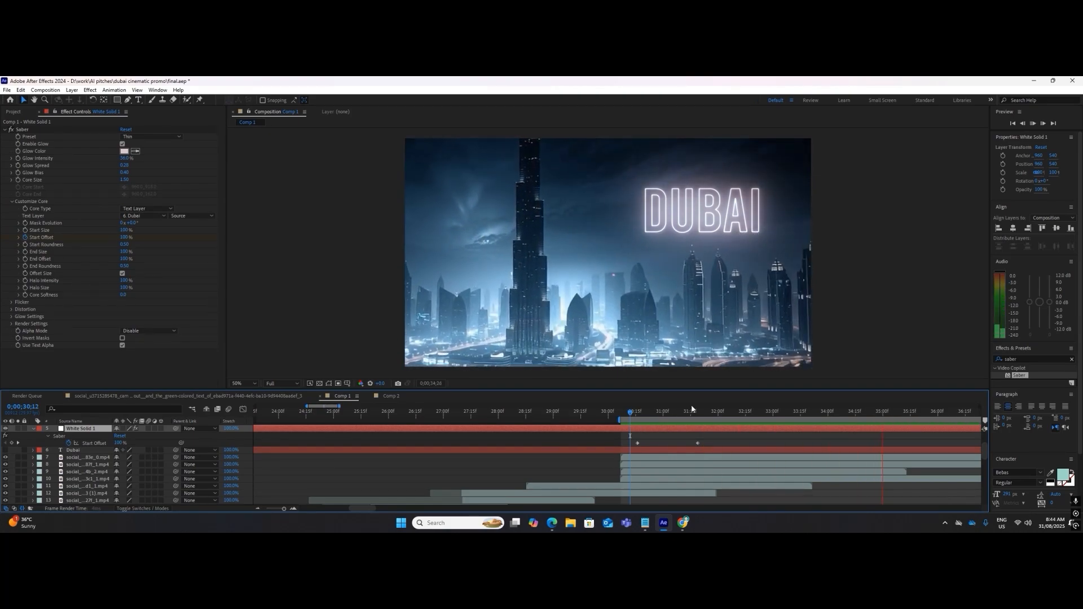
pyautogui.click(650, 411)
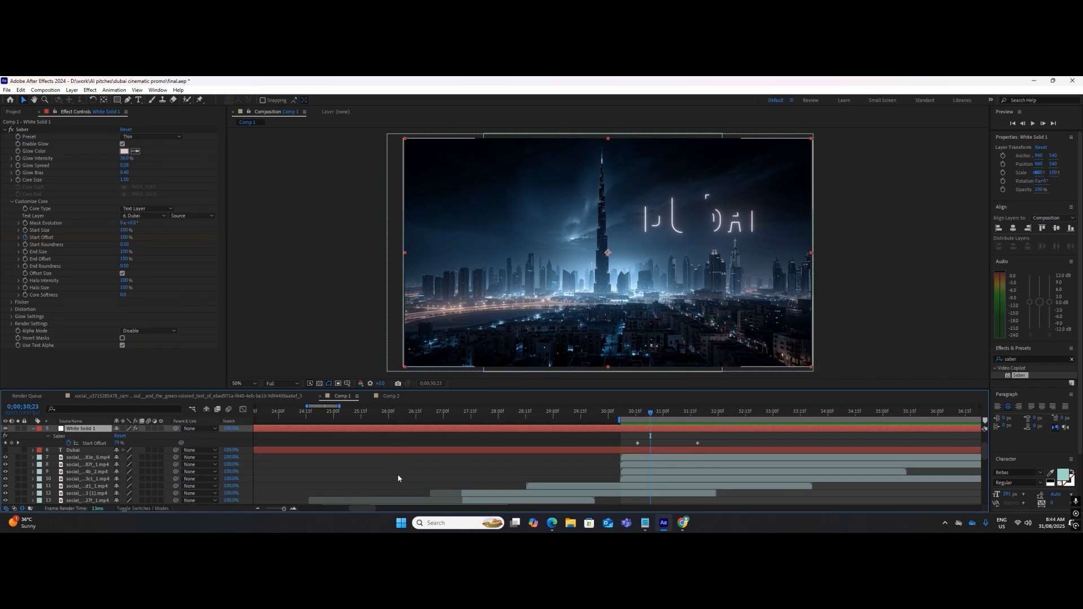
# Extend the work area back to start at 0;00;00;00 and save the project.
pyautogui.click(258, 508)
pyautogui.click(259, 508)
pyautogui.click(258, 509)
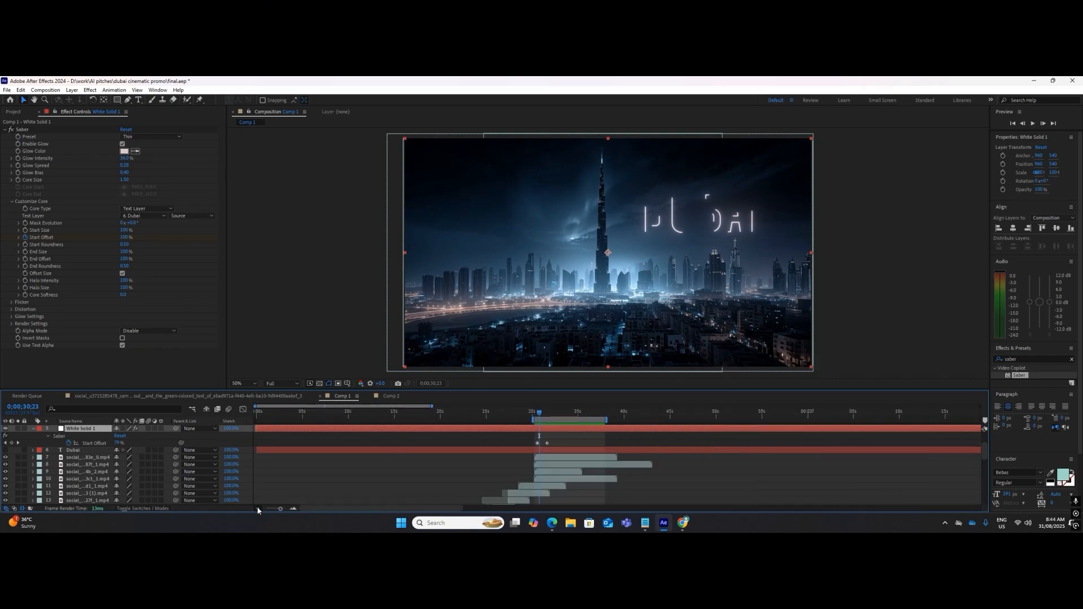
pyautogui.click(258, 509)
pyautogui.click(252, 414)
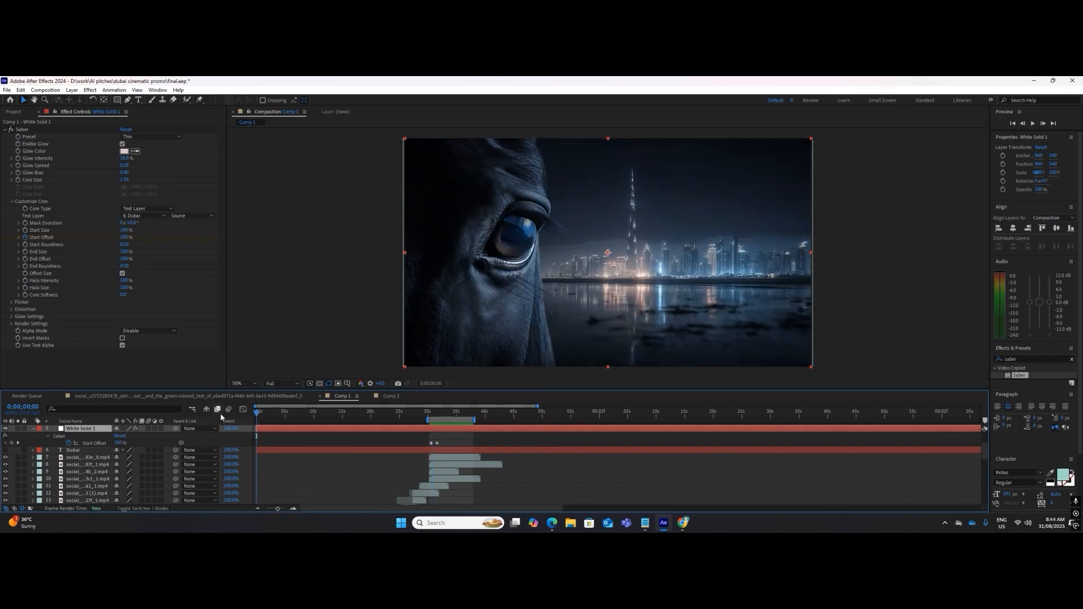
pyautogui.press('b')
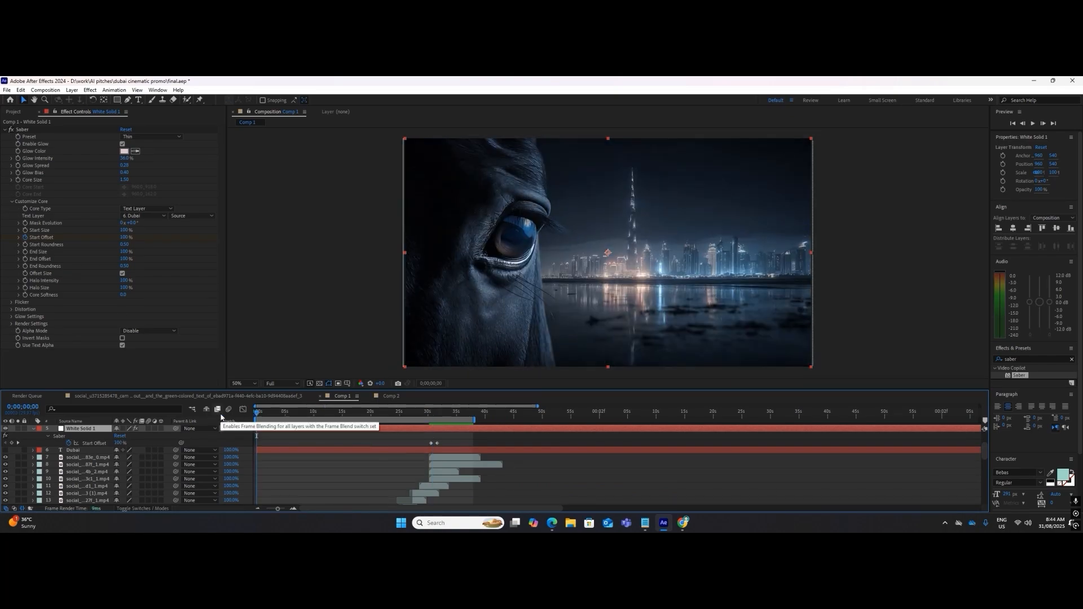
pyautogui.hotkey('ctrl', 's')
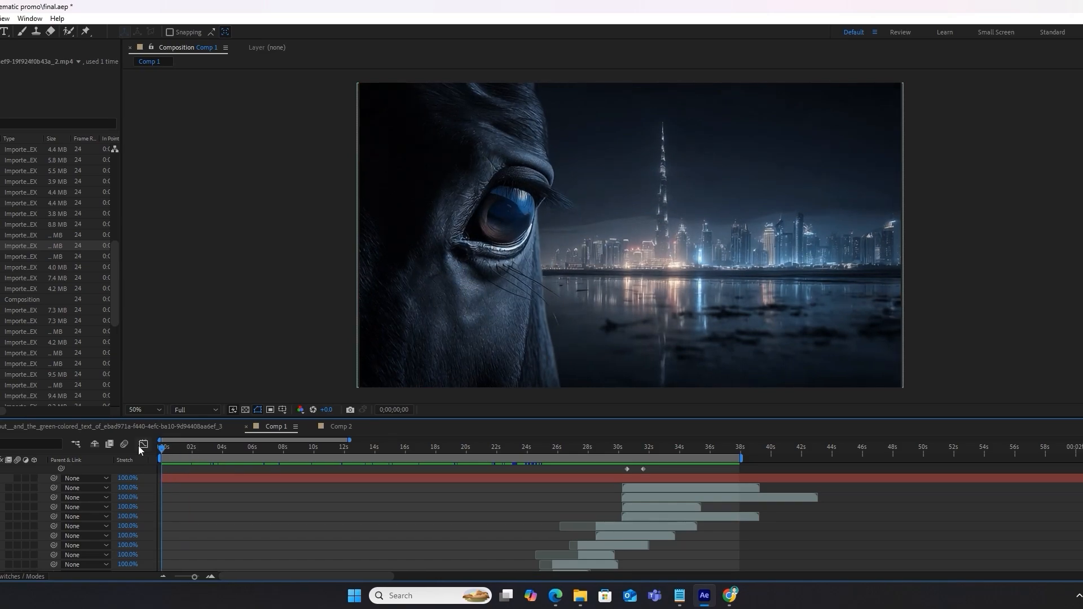
# Preview the promo from the beginning and check the glowing Dubai title shot up to 0;00;33;18.
pyautogui.press('space')
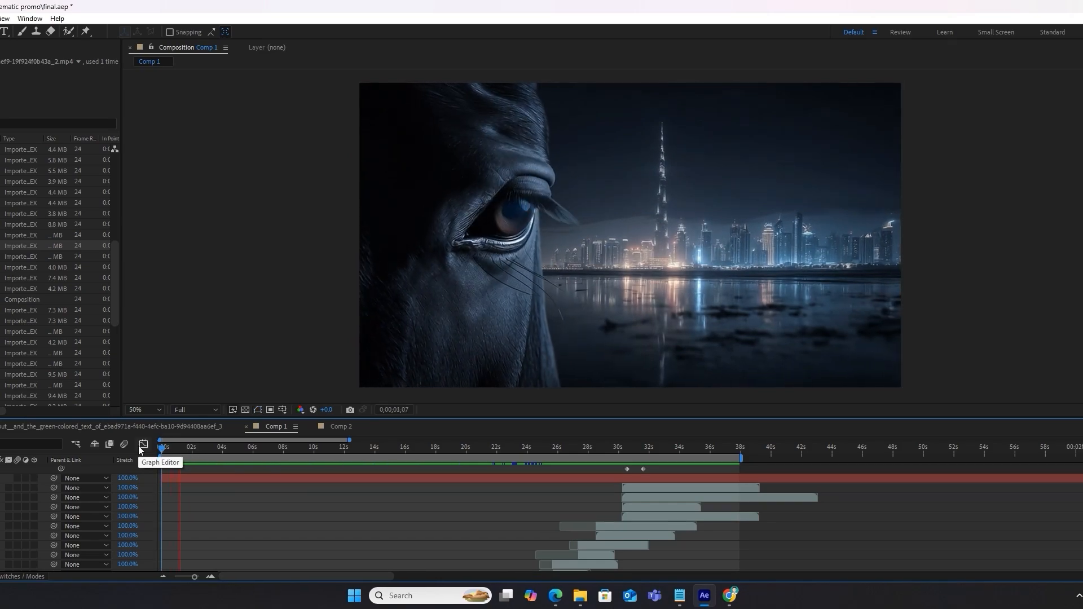
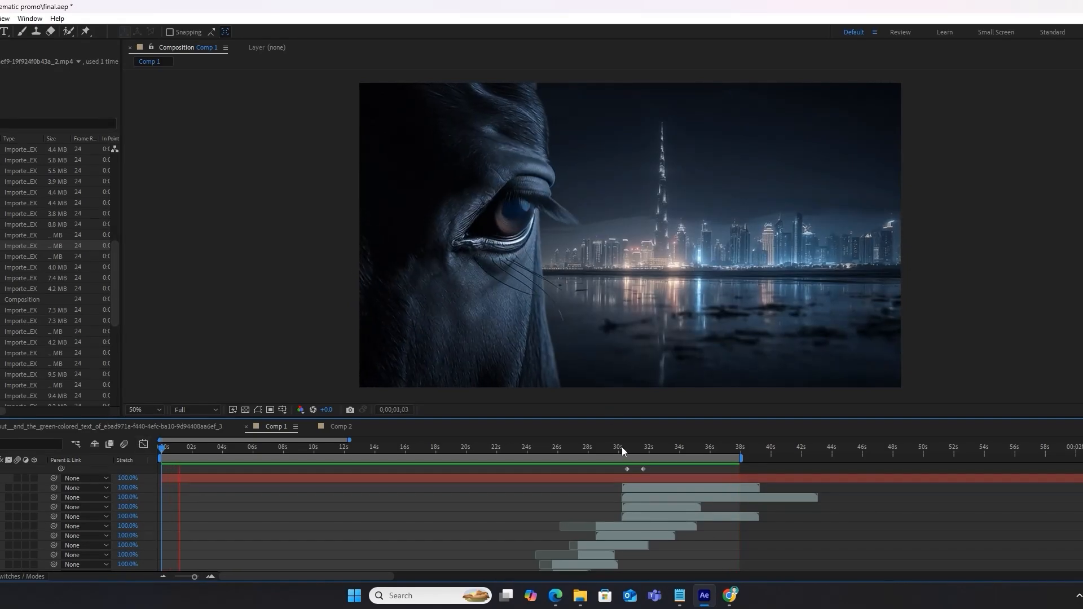
pyautogui.click(633, 447)
pyautogui.moveTo(649, 452); pyautogui.dragTo(673, 452)
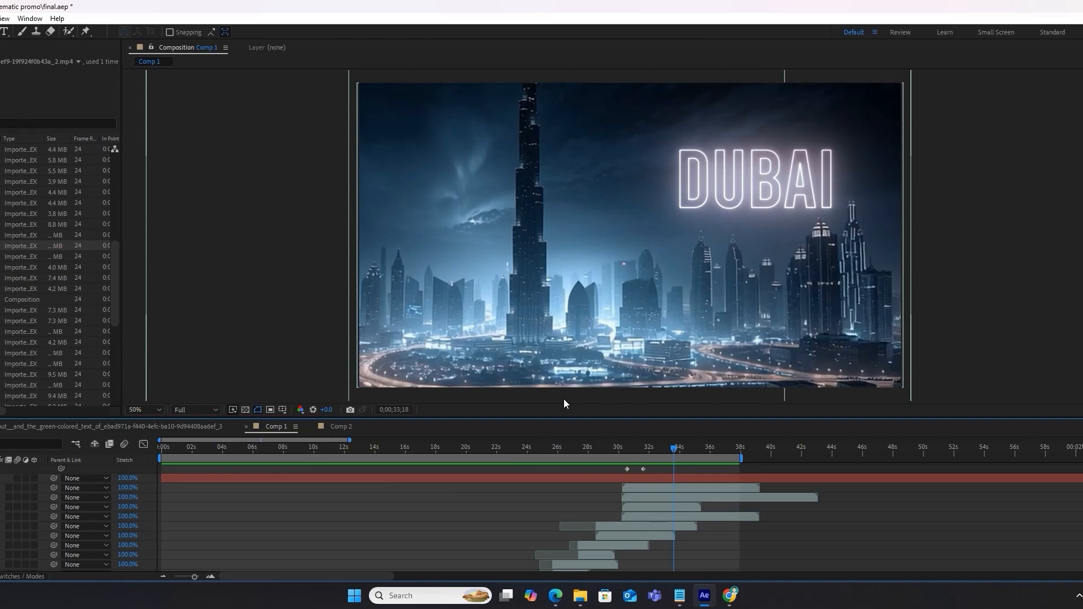
# Switch to the Behance portfolio in Chrome and look through the Untold Stories of Formula 1 Racing - AI Generated Promo project's images.
pyautogui.click(730, 596)
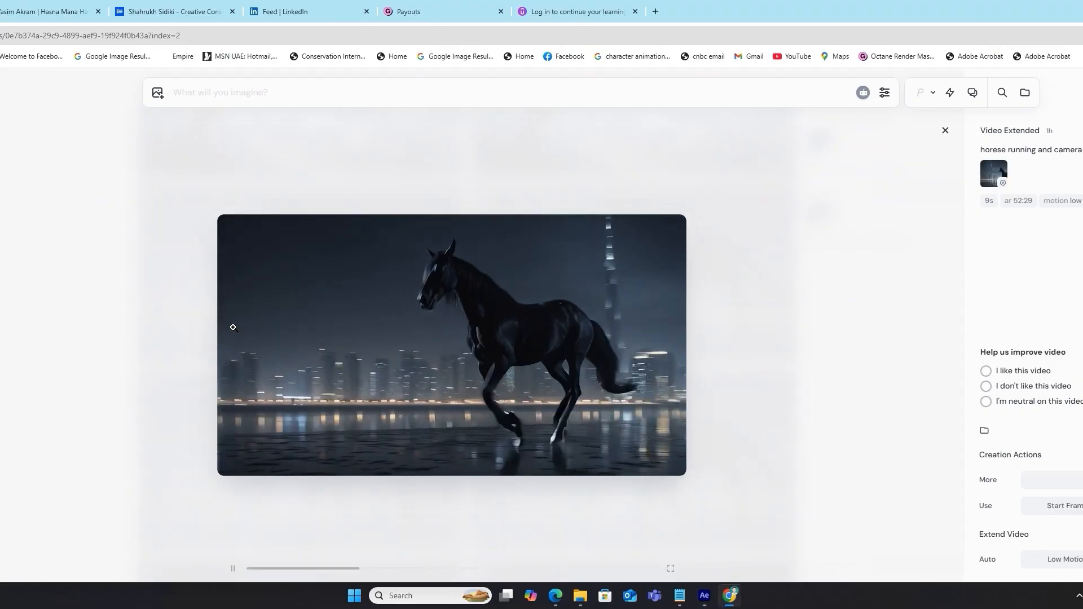
pyautogui.click(181, 11)
pyautogui.scroll(-3, 999, 385)
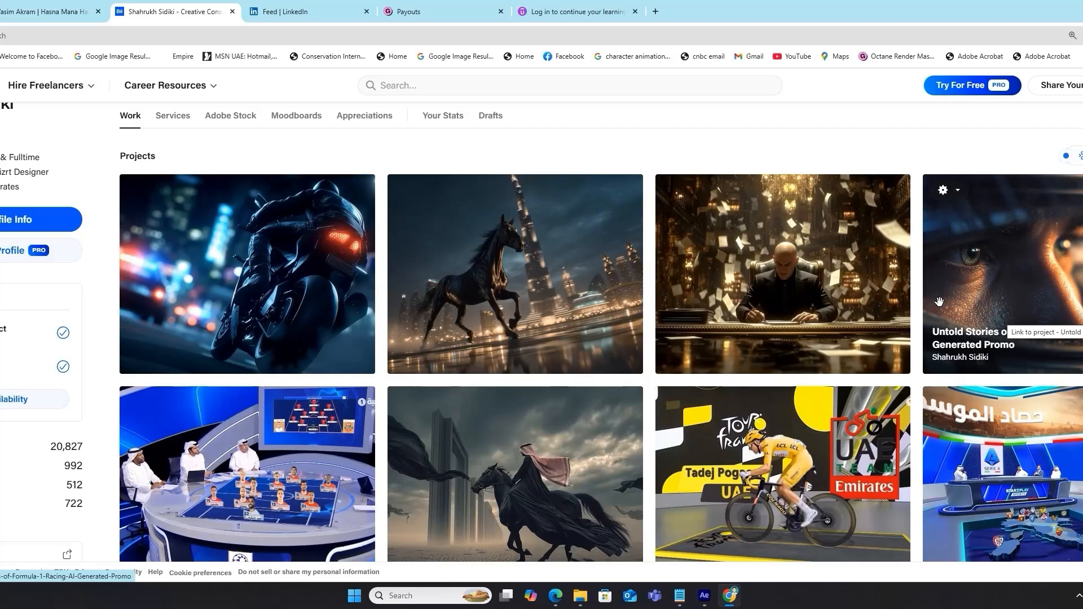
pyautogui.click(957, 340)
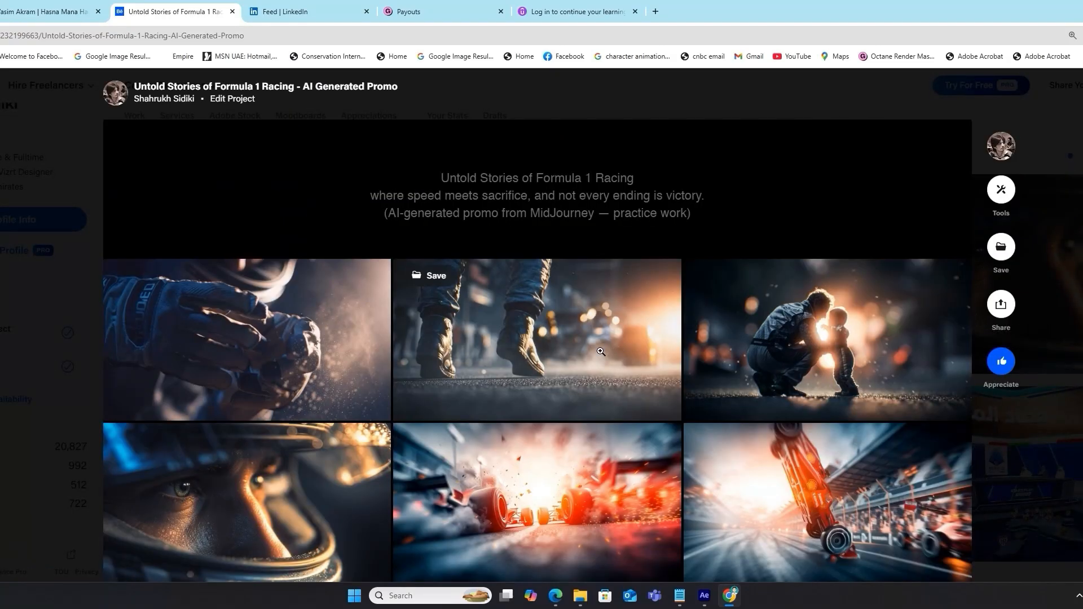
pyautogui.scroll(-12, 600, 351)
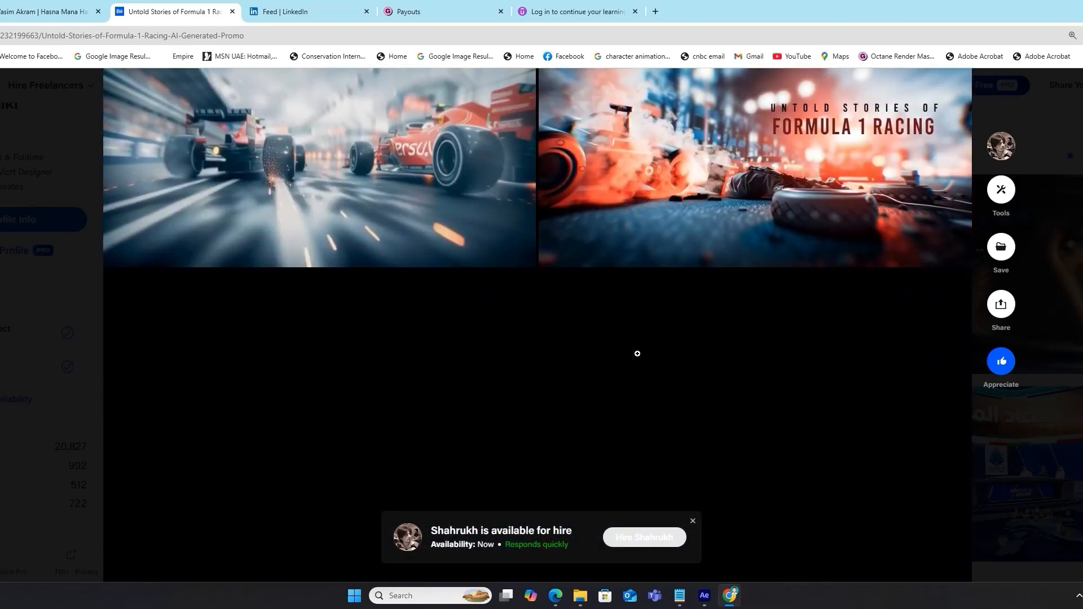
pyautogui.scroll(5, 656, 351)
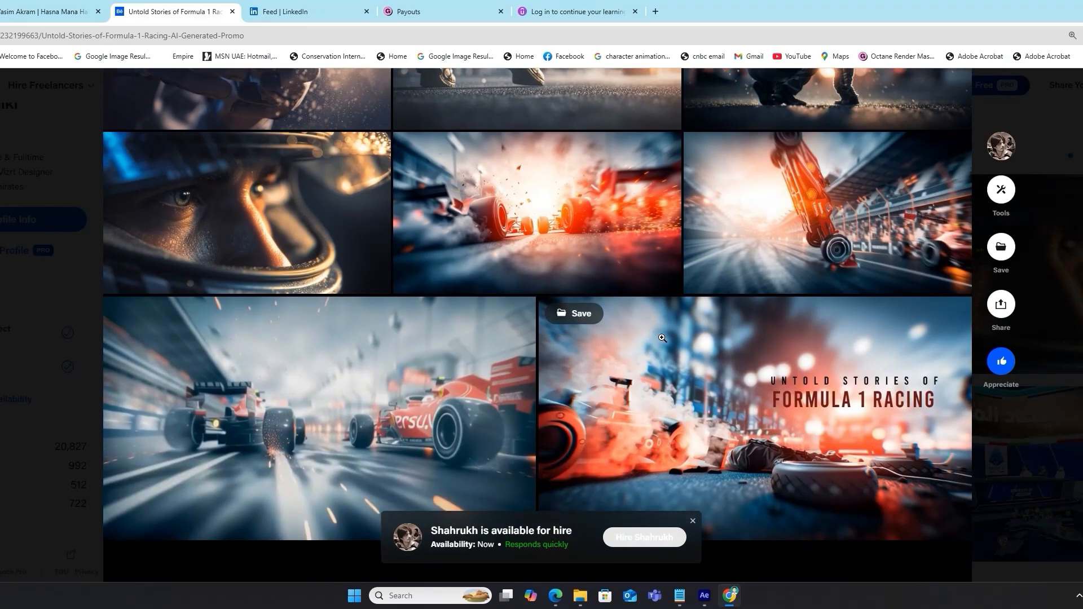
# Play the Formula 1 project's promo video in full screen.
pyautogui.click(662, 338)
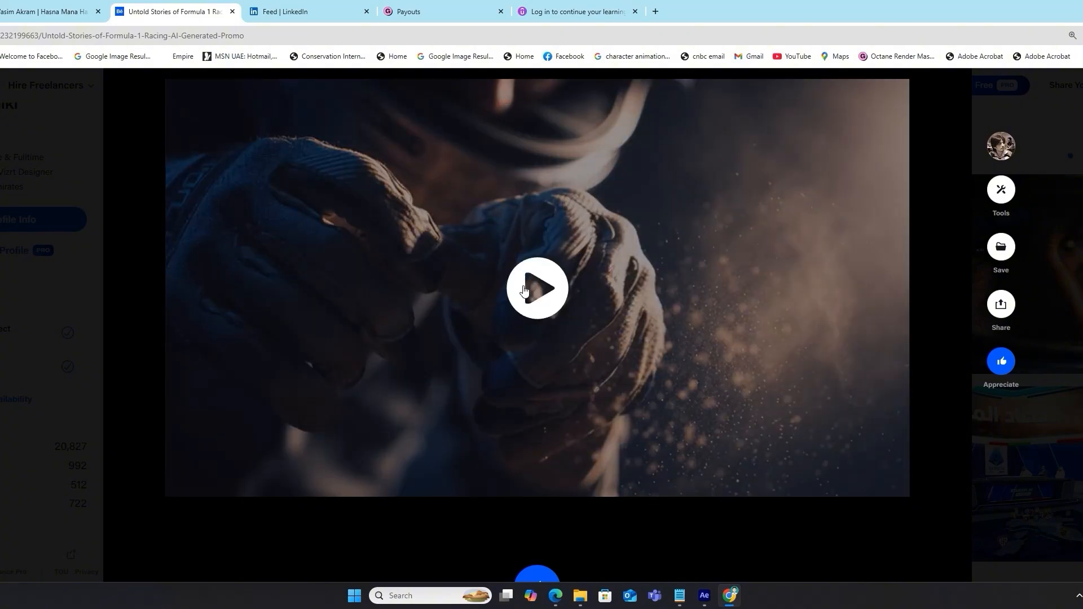
pyautogui.click(524, 290)
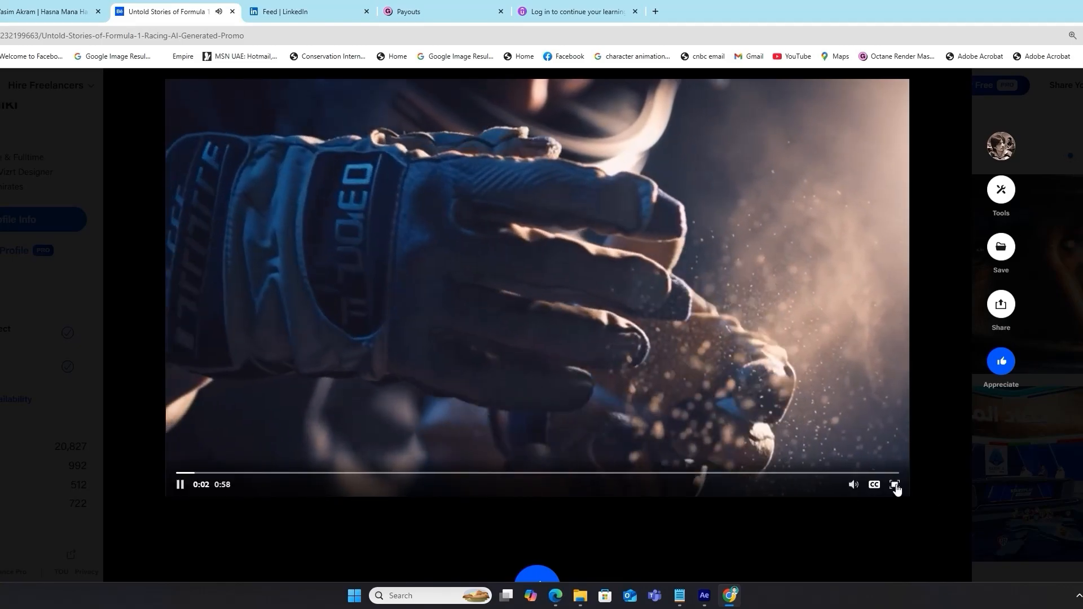
pyautogui.click(895, 485)
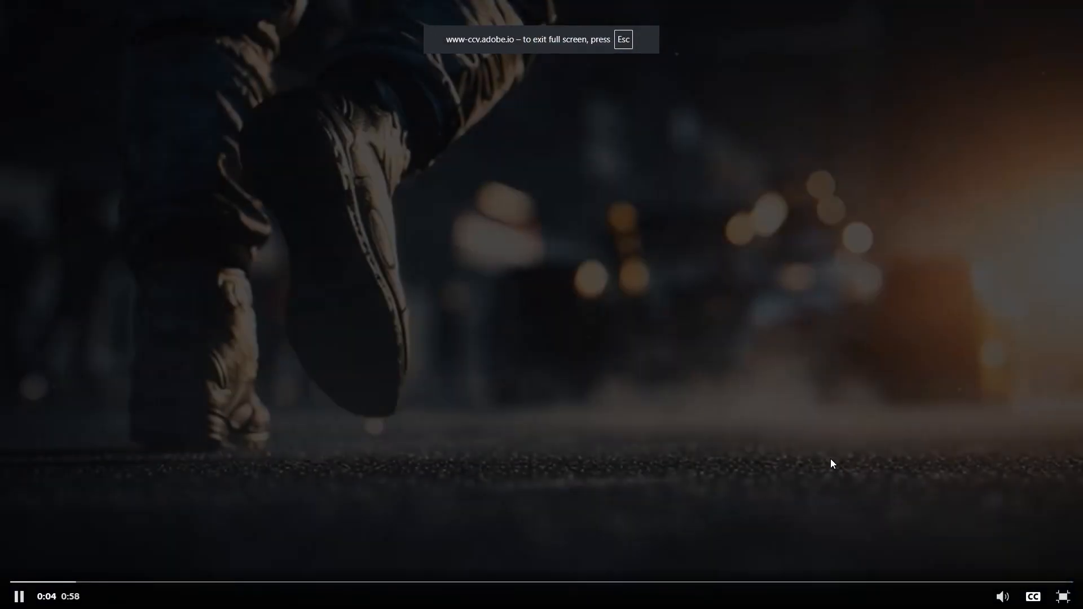